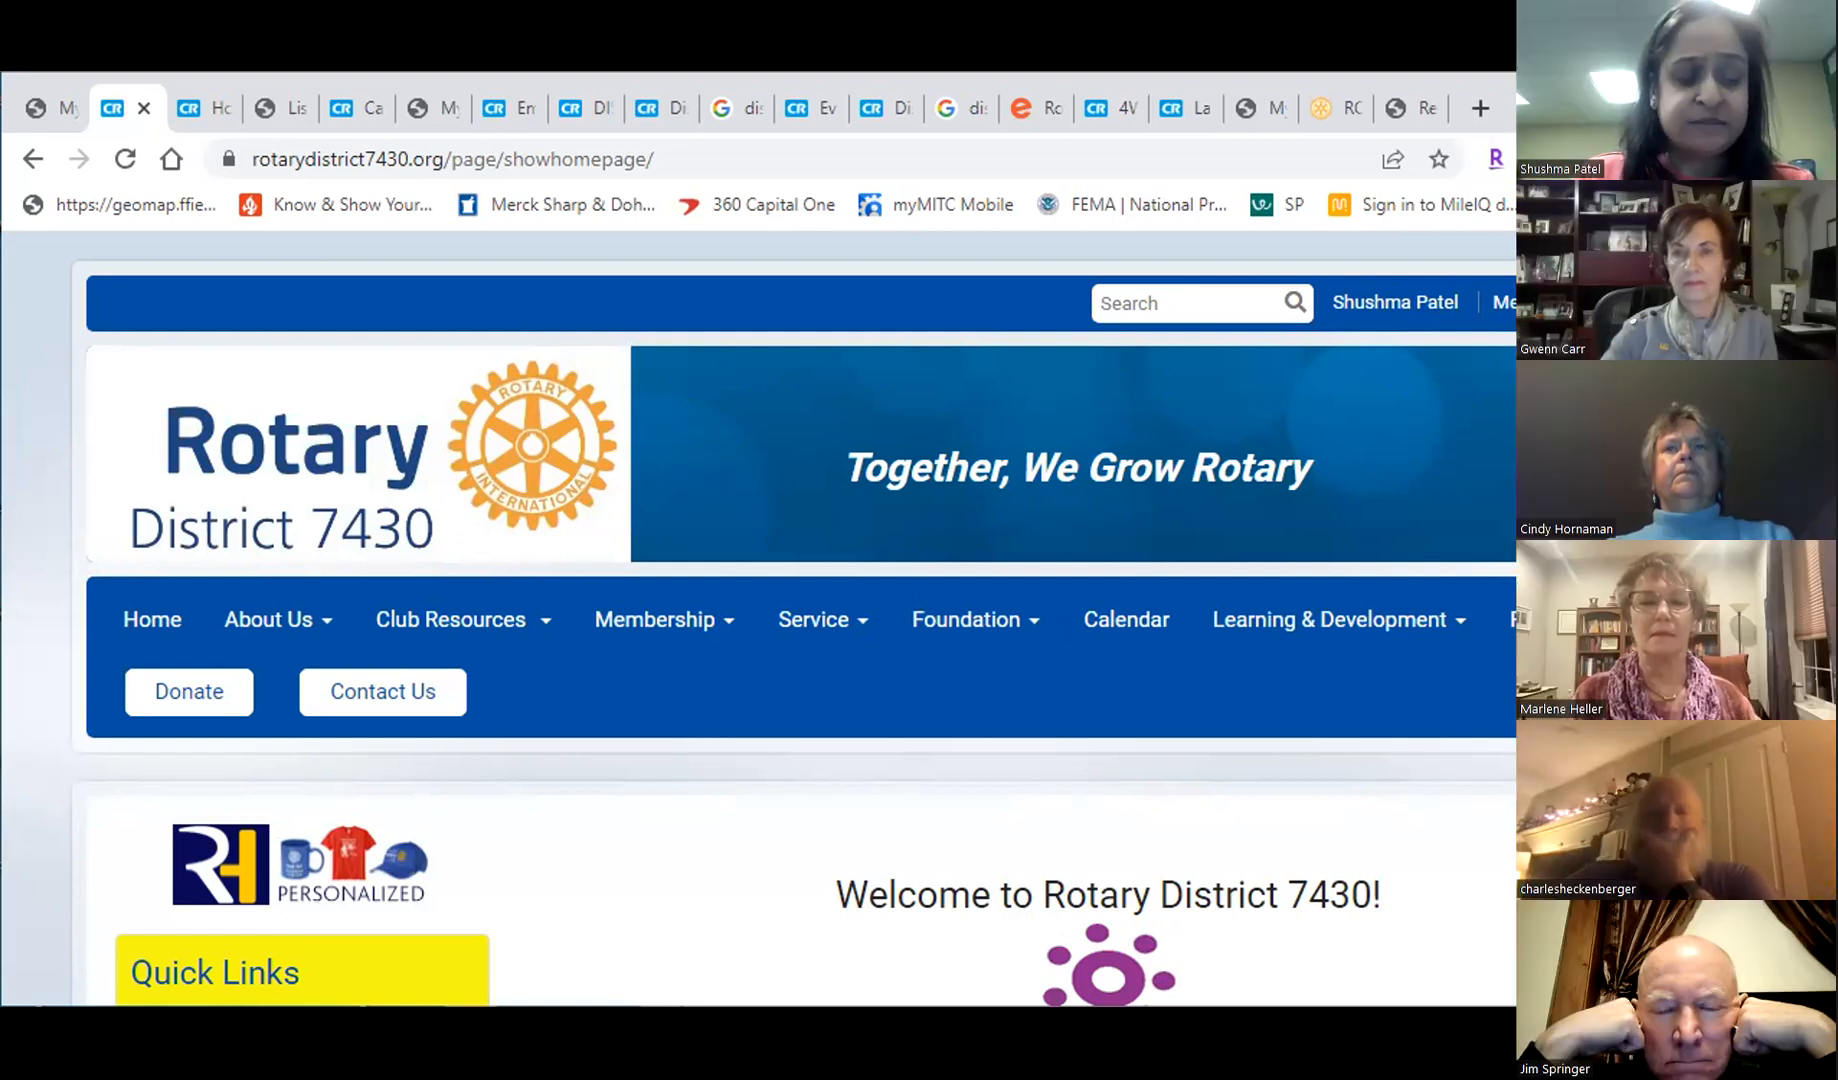
Step: Go from the Rotary District 7430 homepage to the member administration area and open its Documents library
mouse_move(1463, 594)
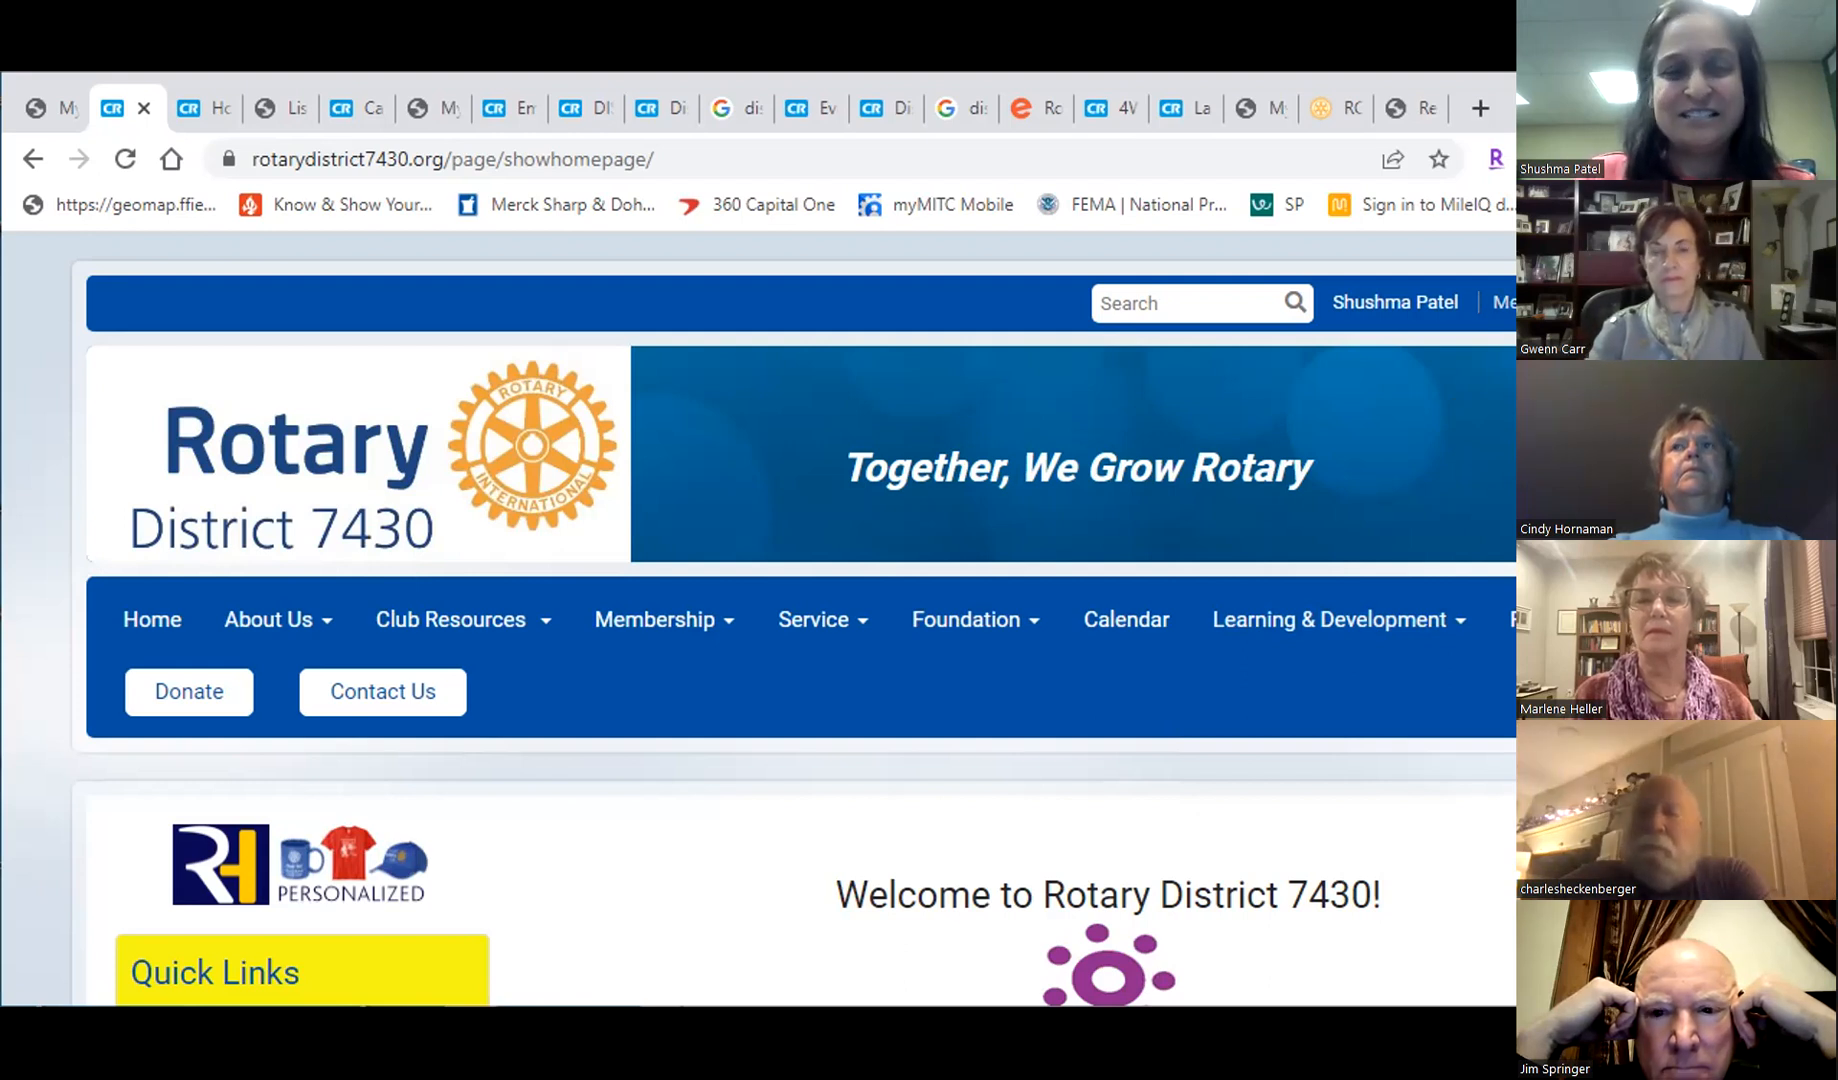
left_click(1507, 302)
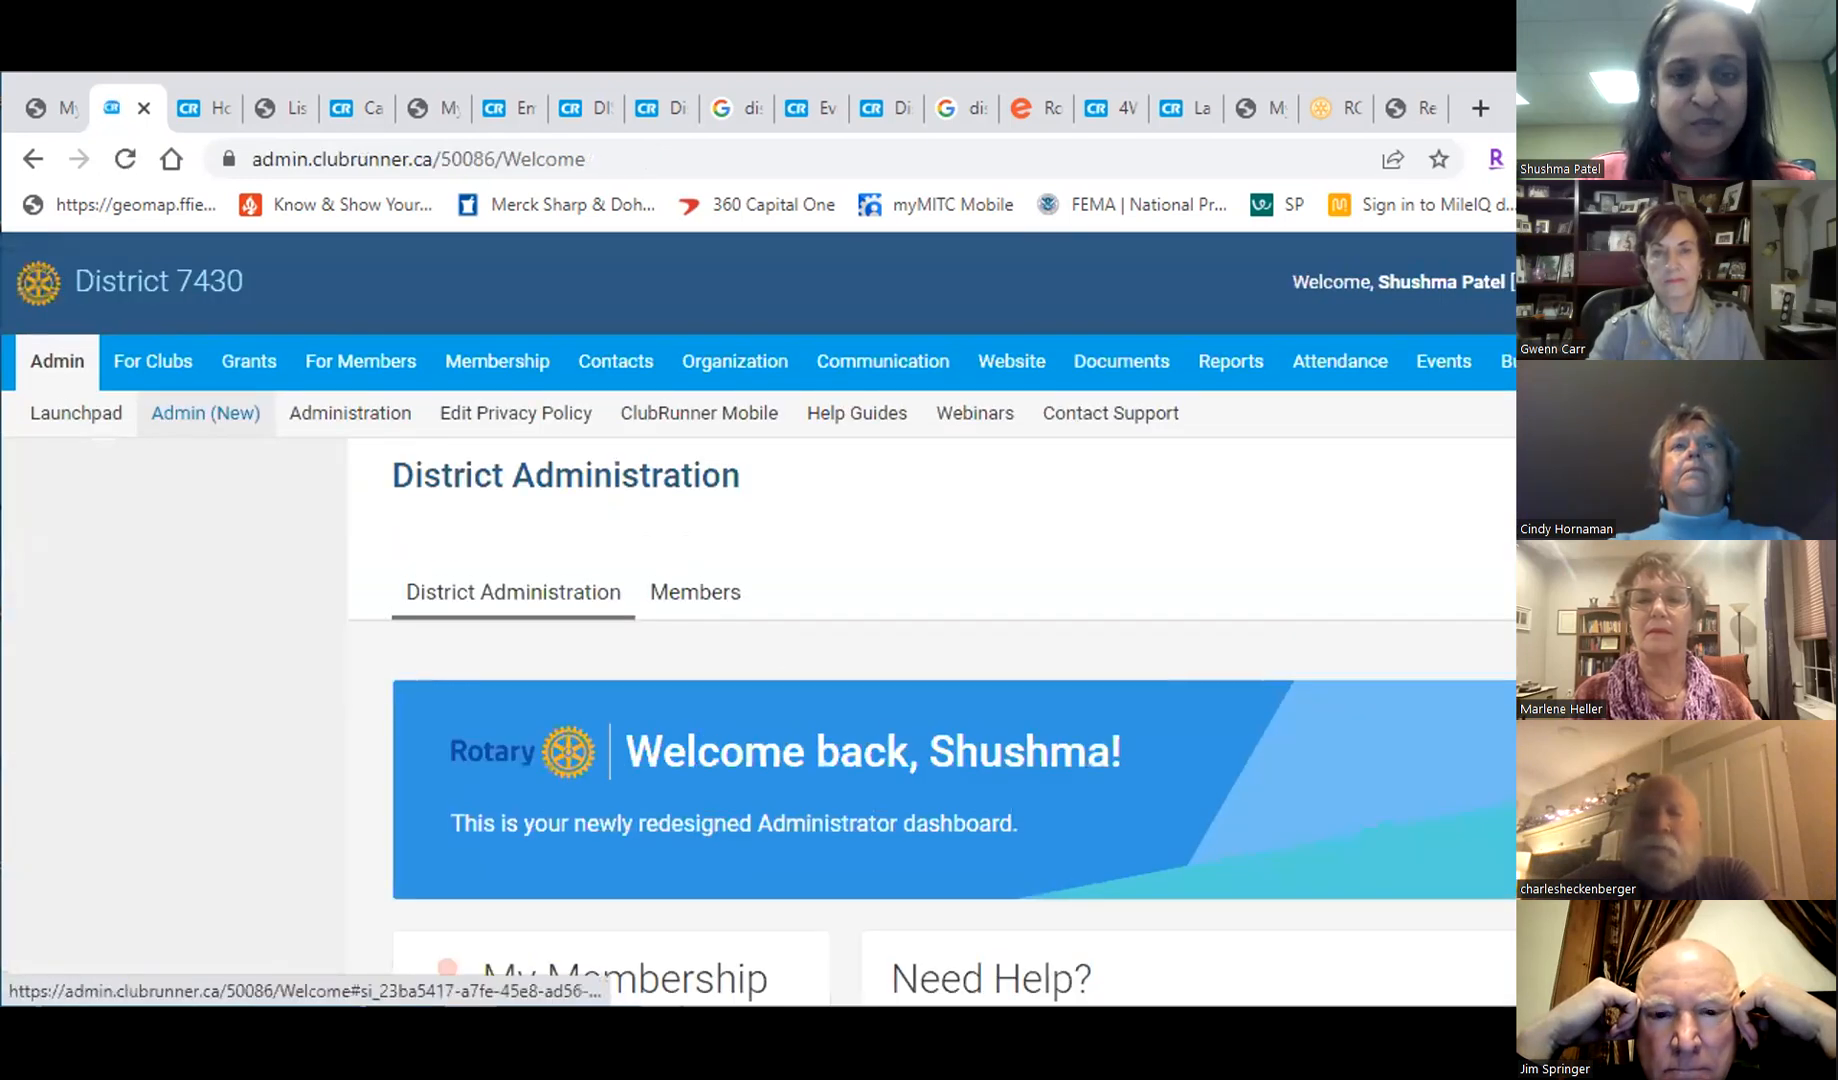
scroll(933, 720, "down", 2)
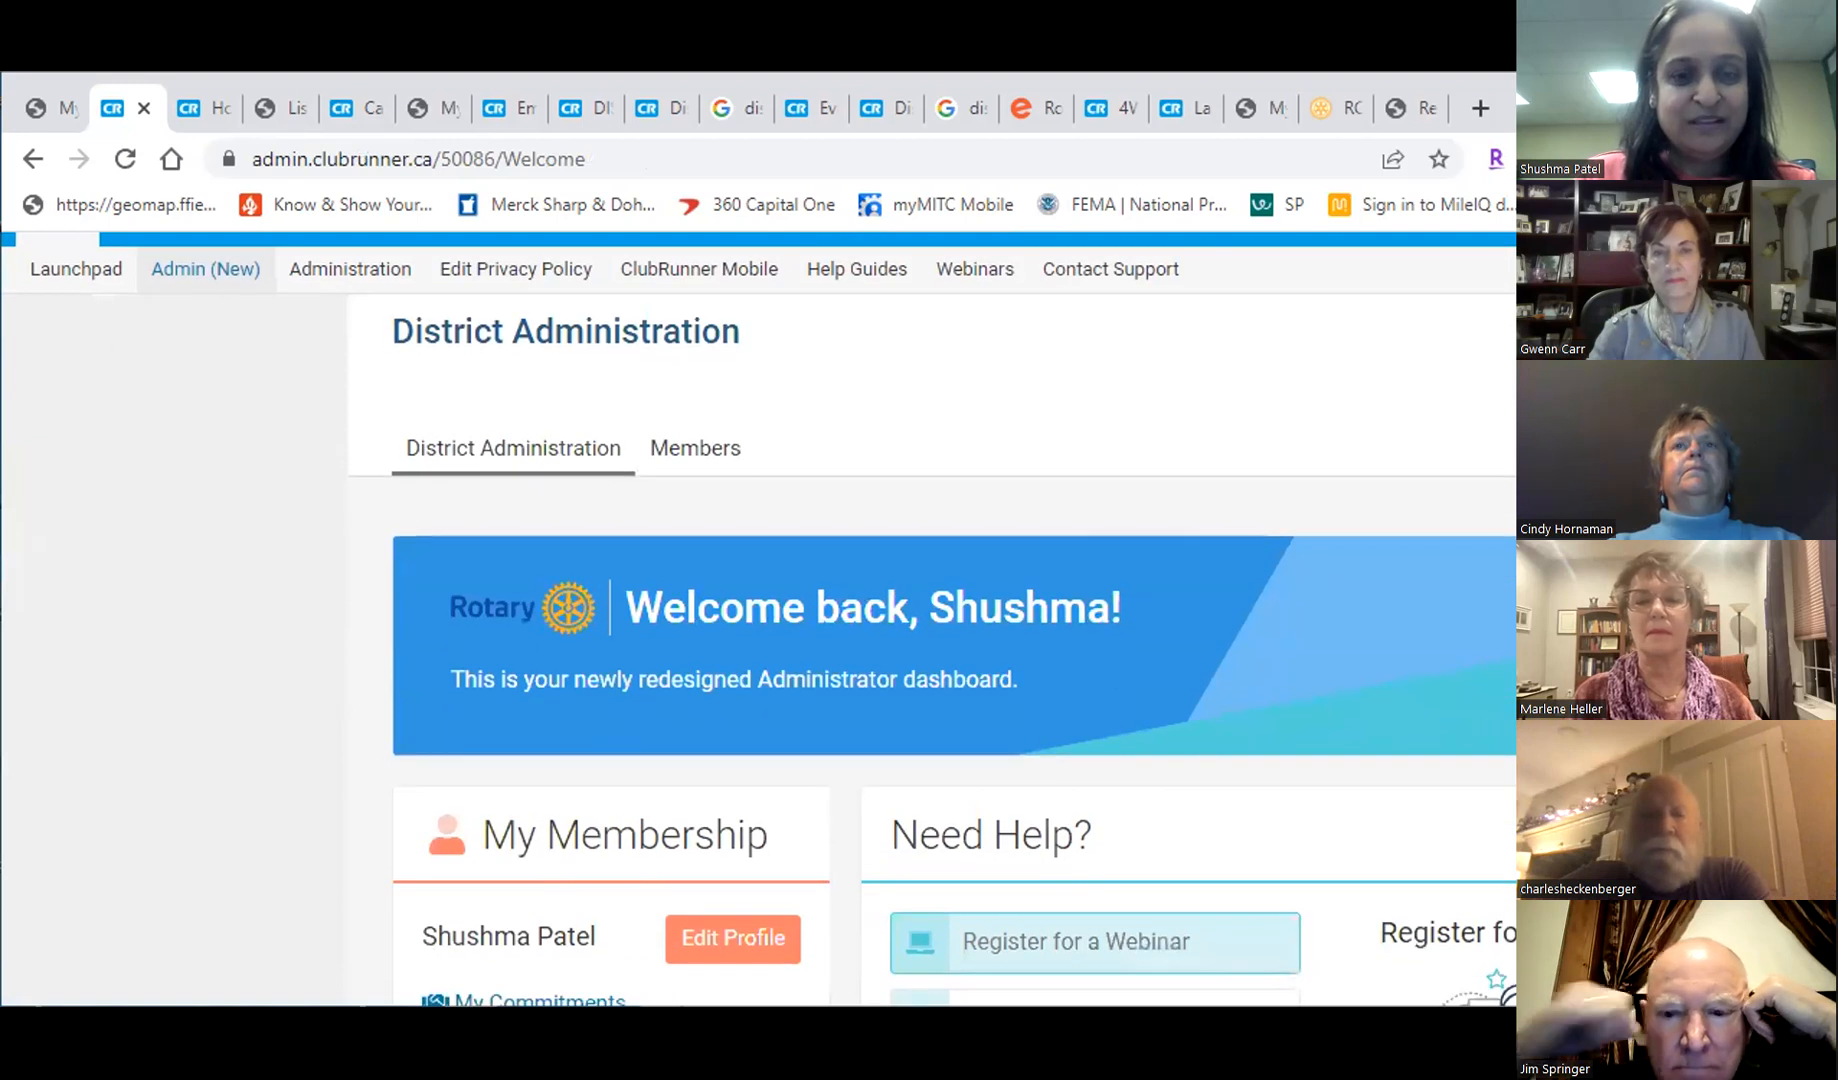
scroll(760, 619, "up", 2)
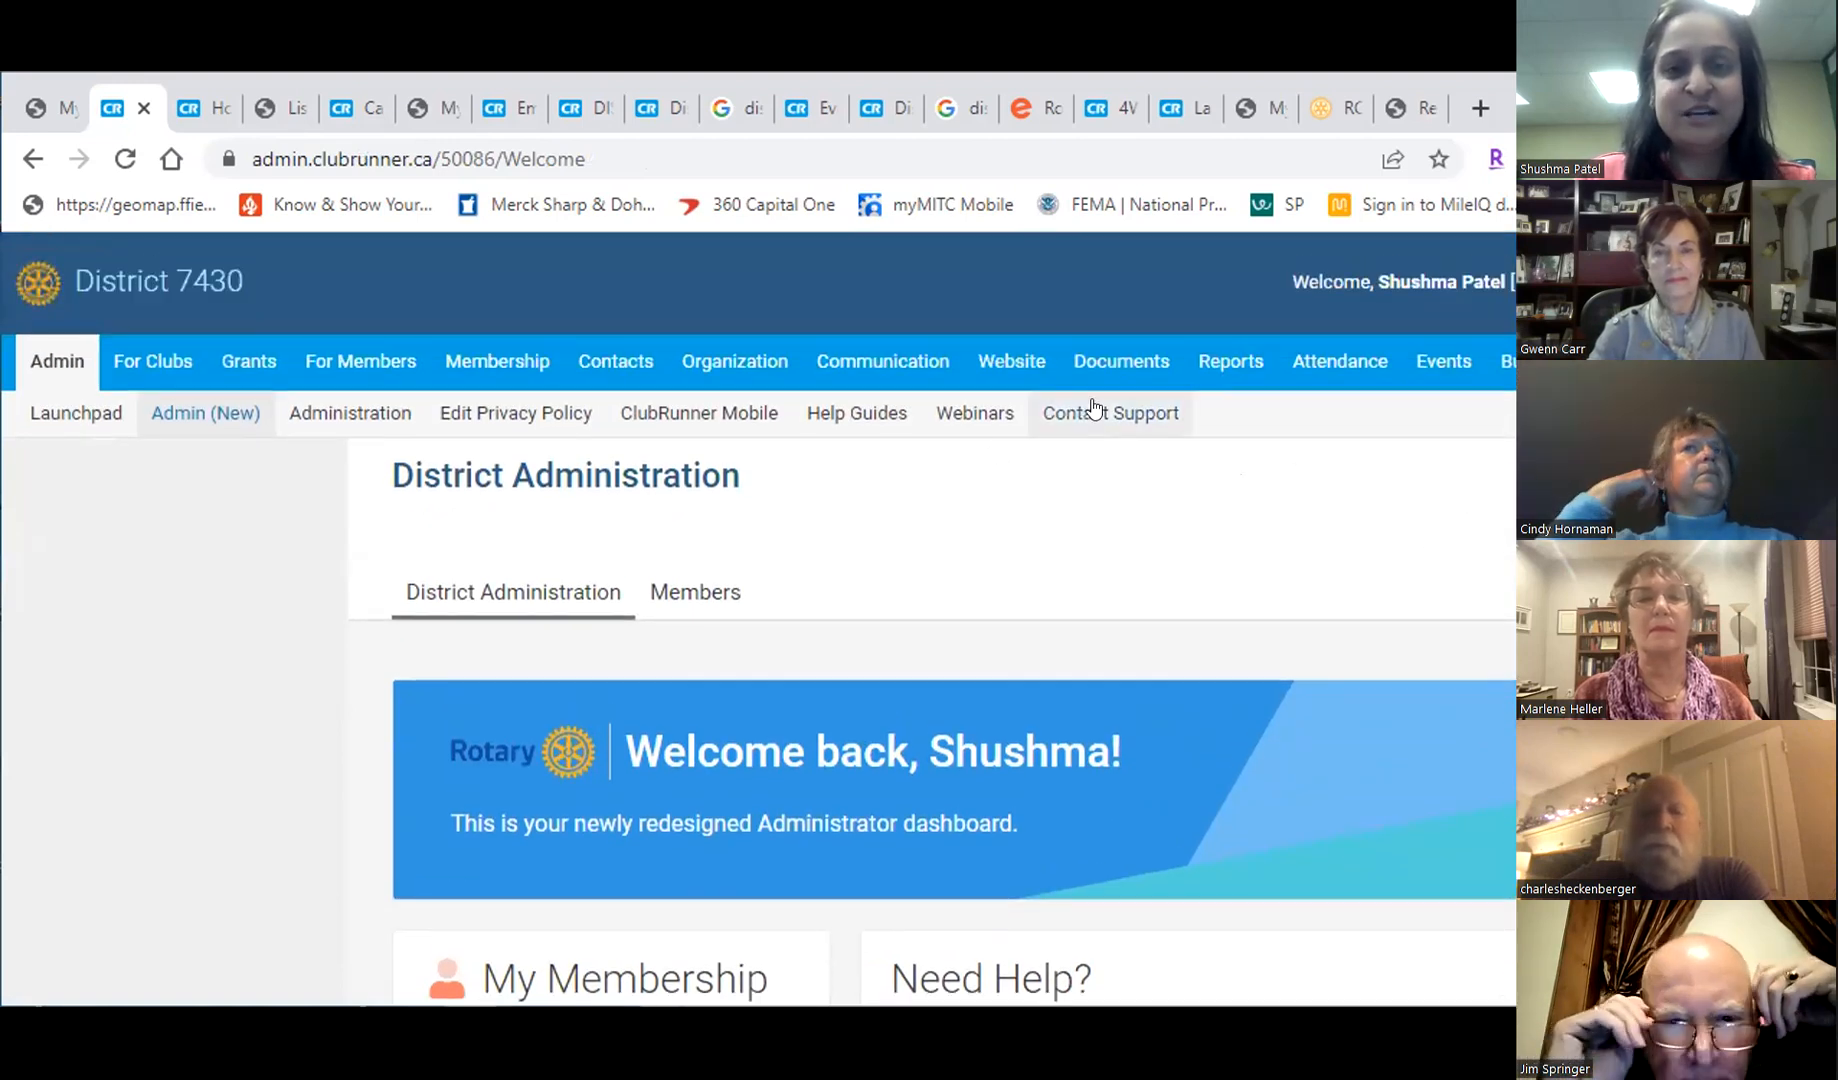
left_click(1135, 368)
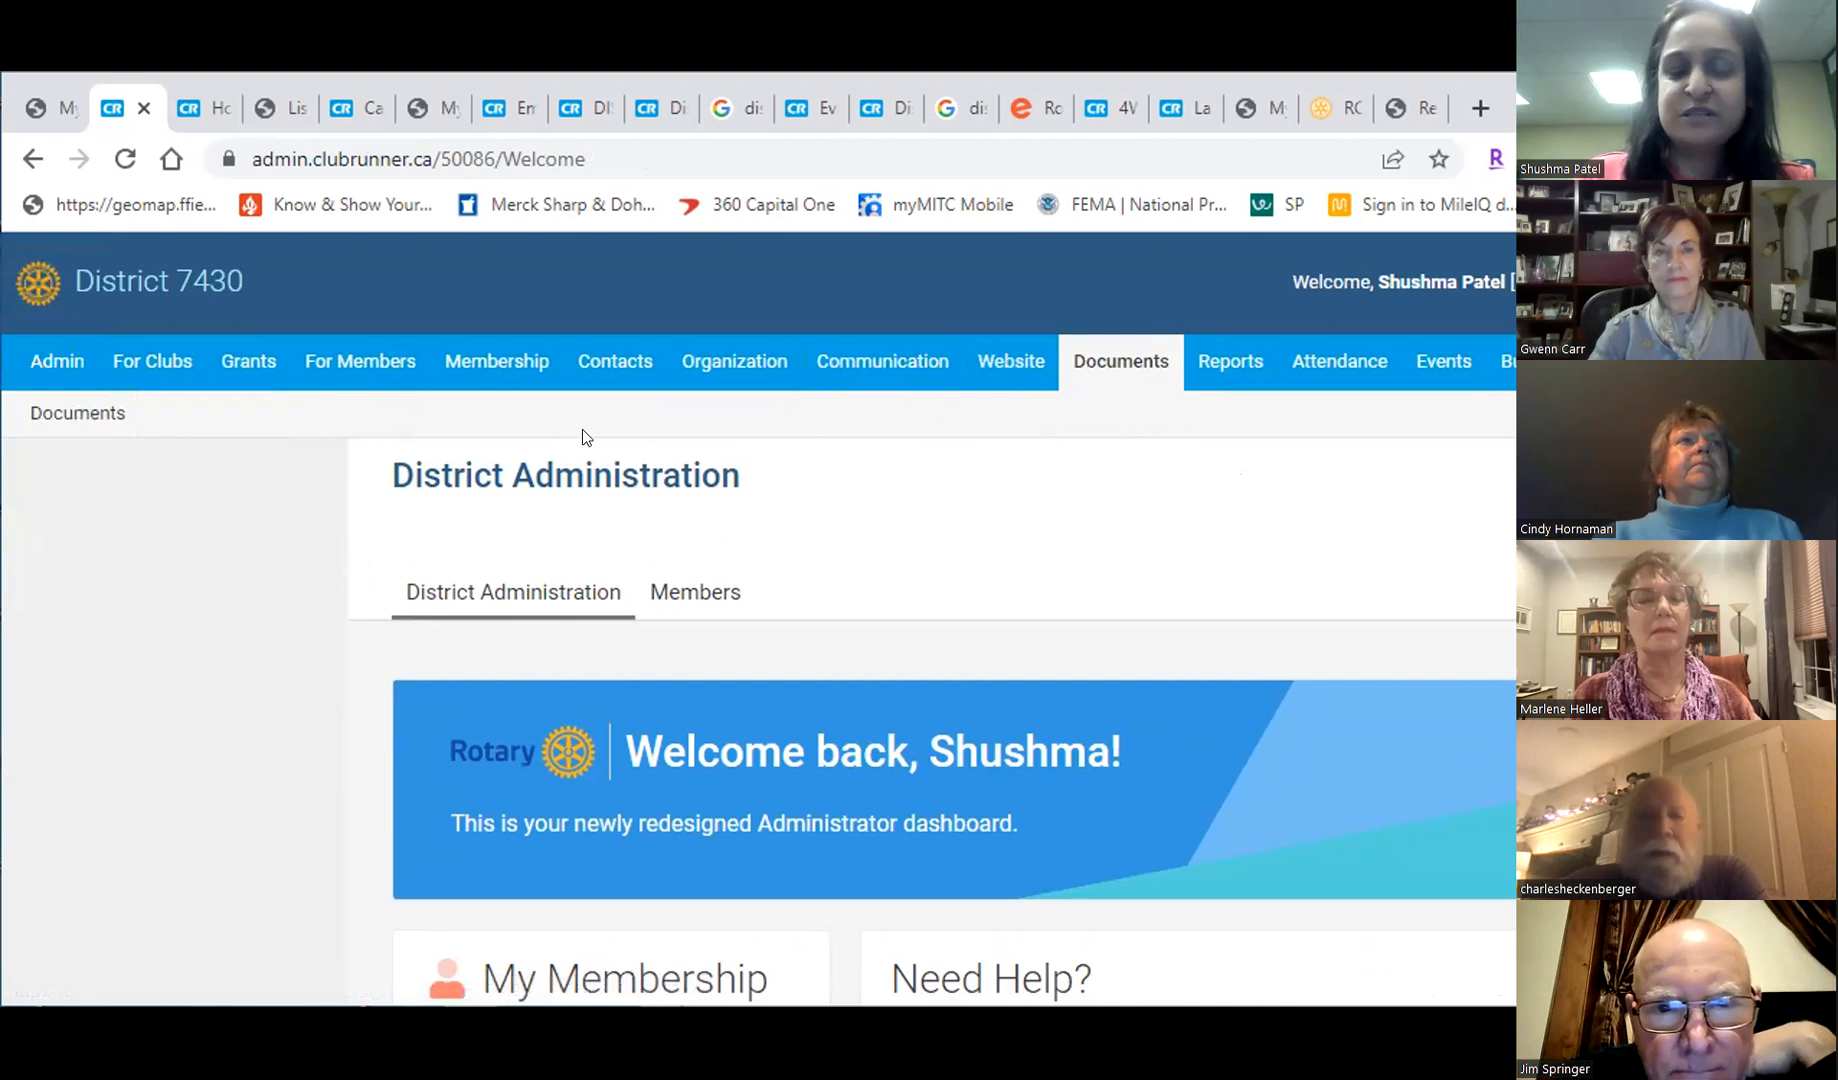
left_click(83, 423)
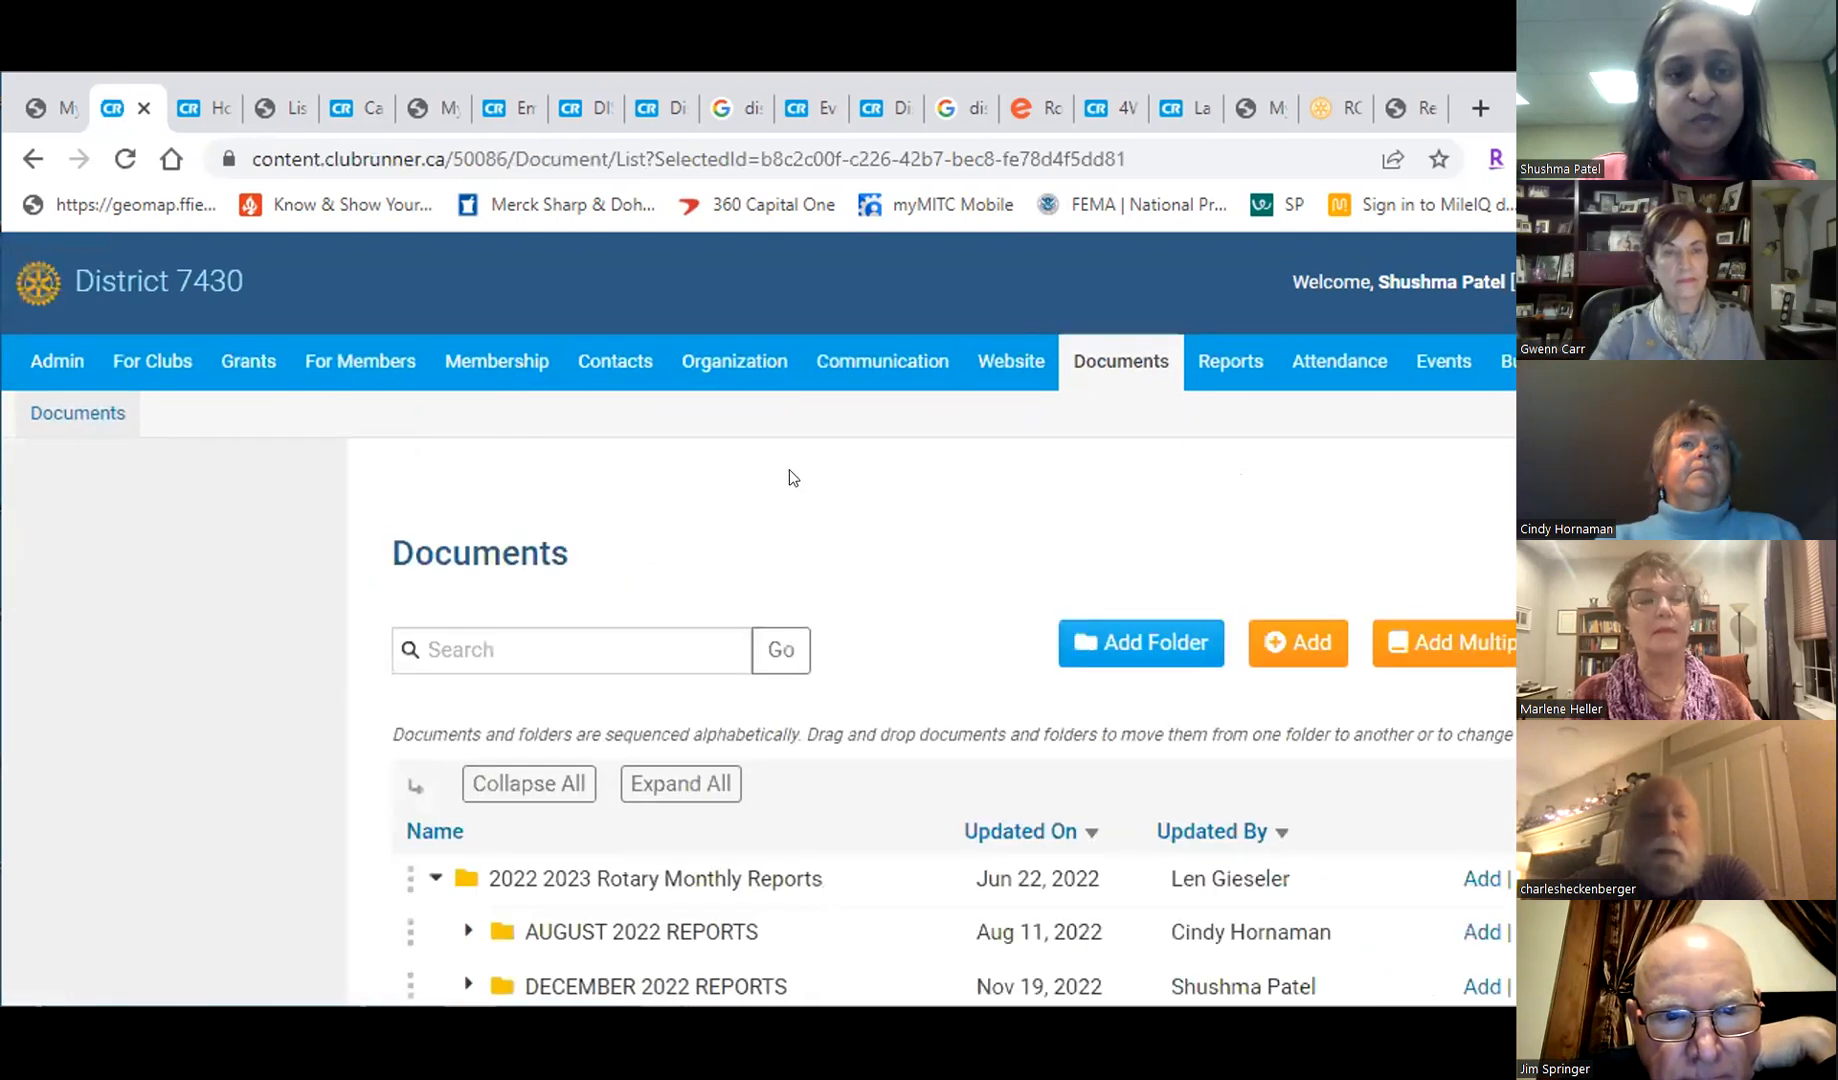
Step: Start a new document folder and name it "Sample Club Board Minutes"
scroll(833, 471, "down", 1)
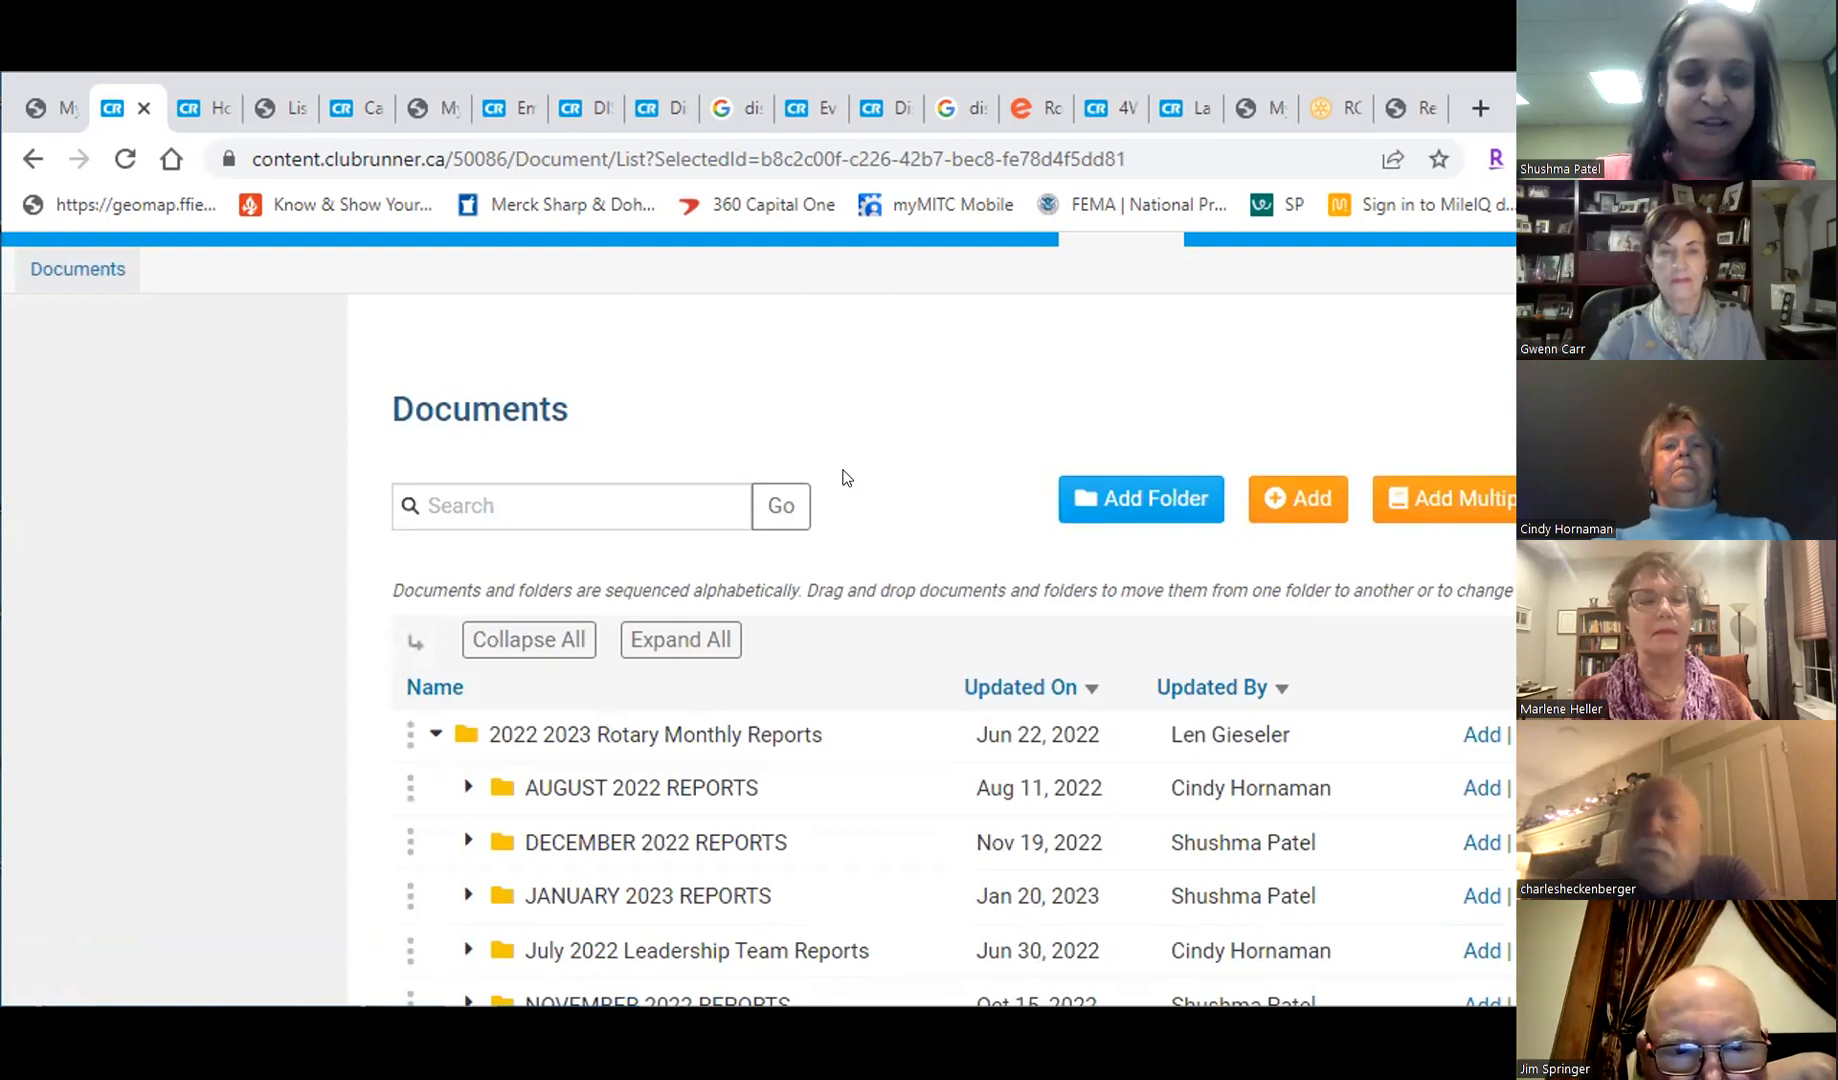
scroll(843, 477, "down", 2)
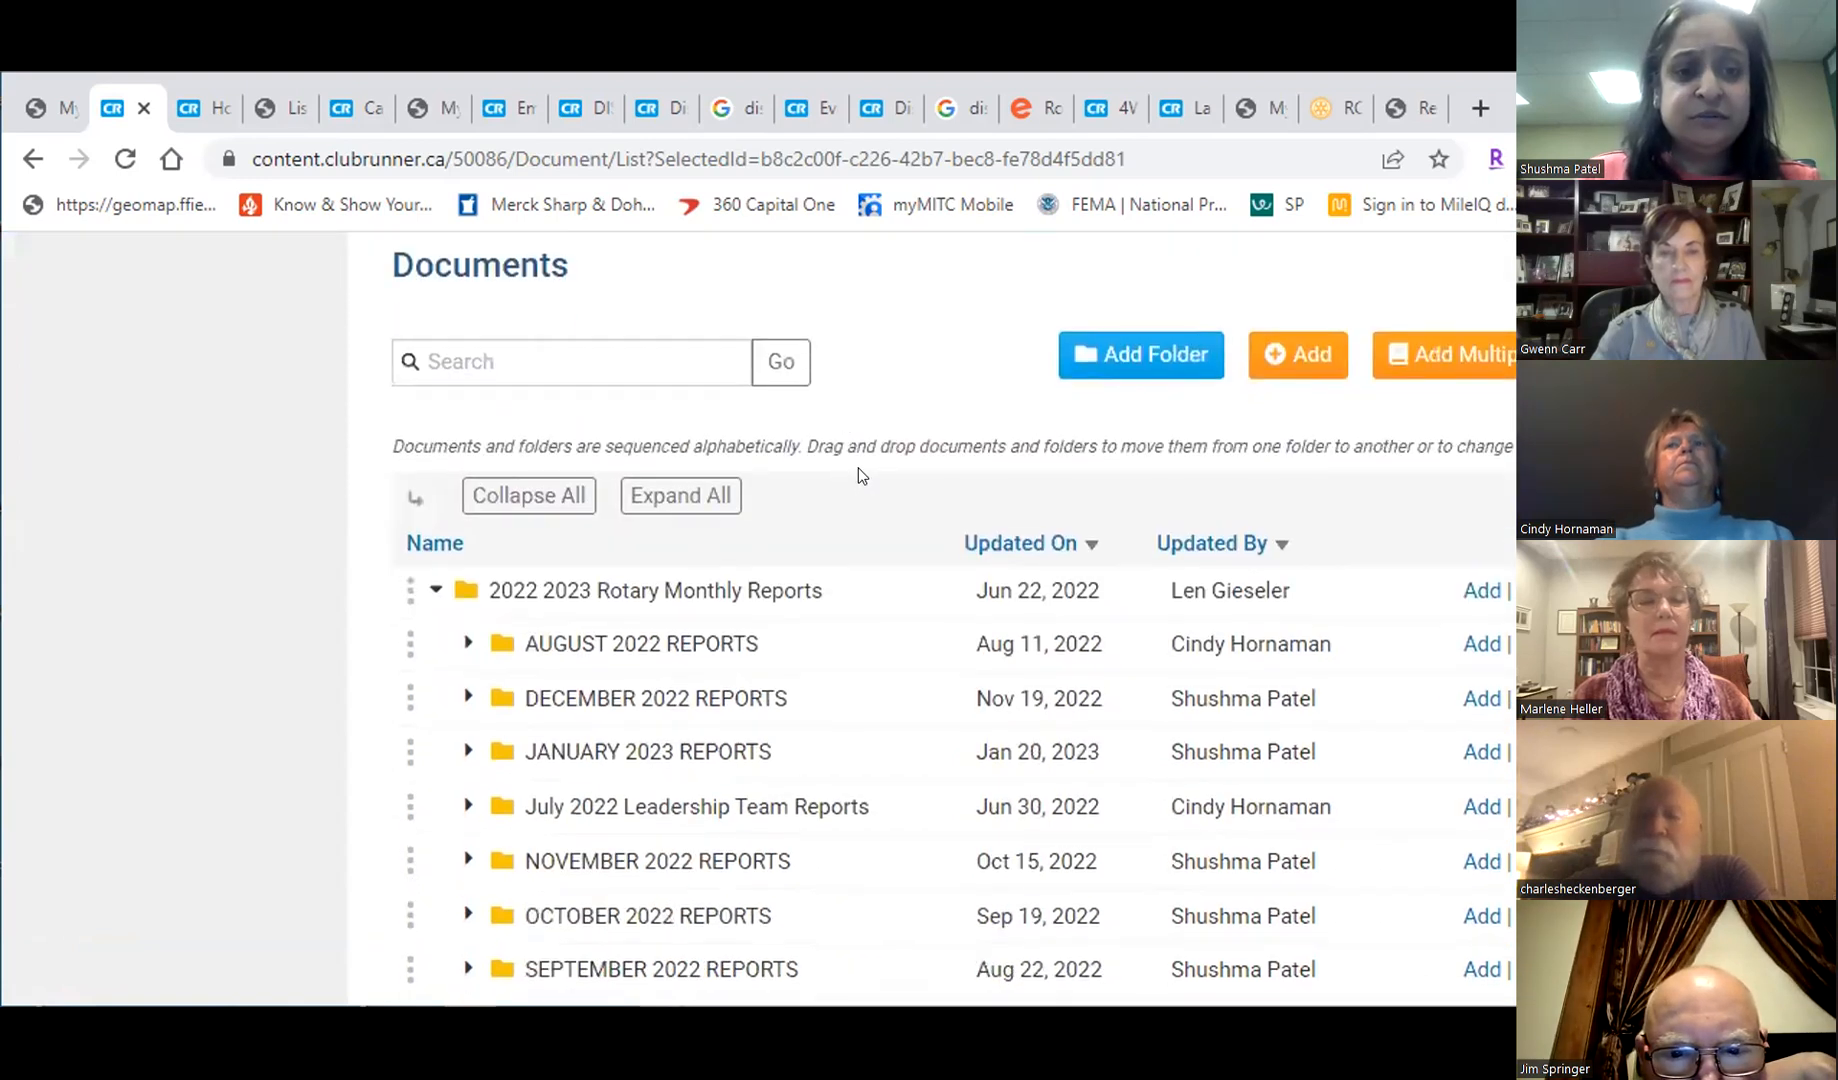
scroll(857, 476, "up", 1)
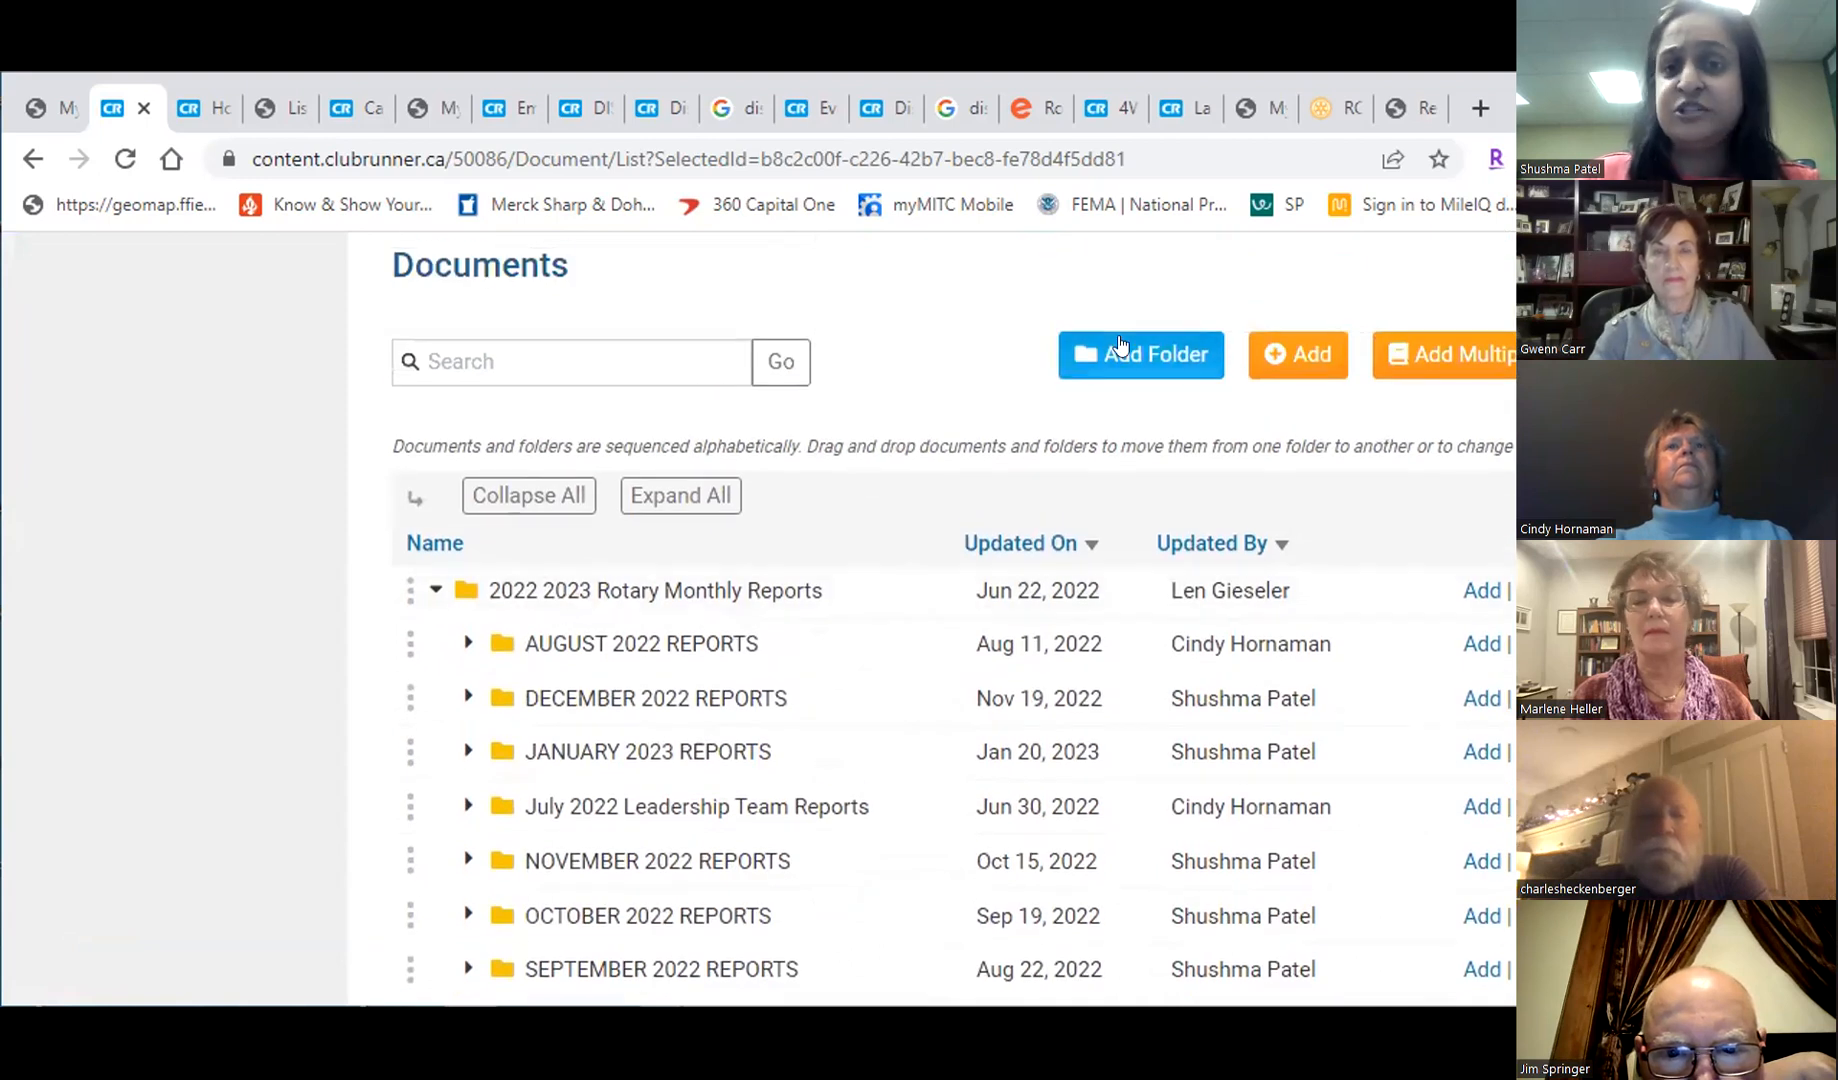
left_click(1117, 358)
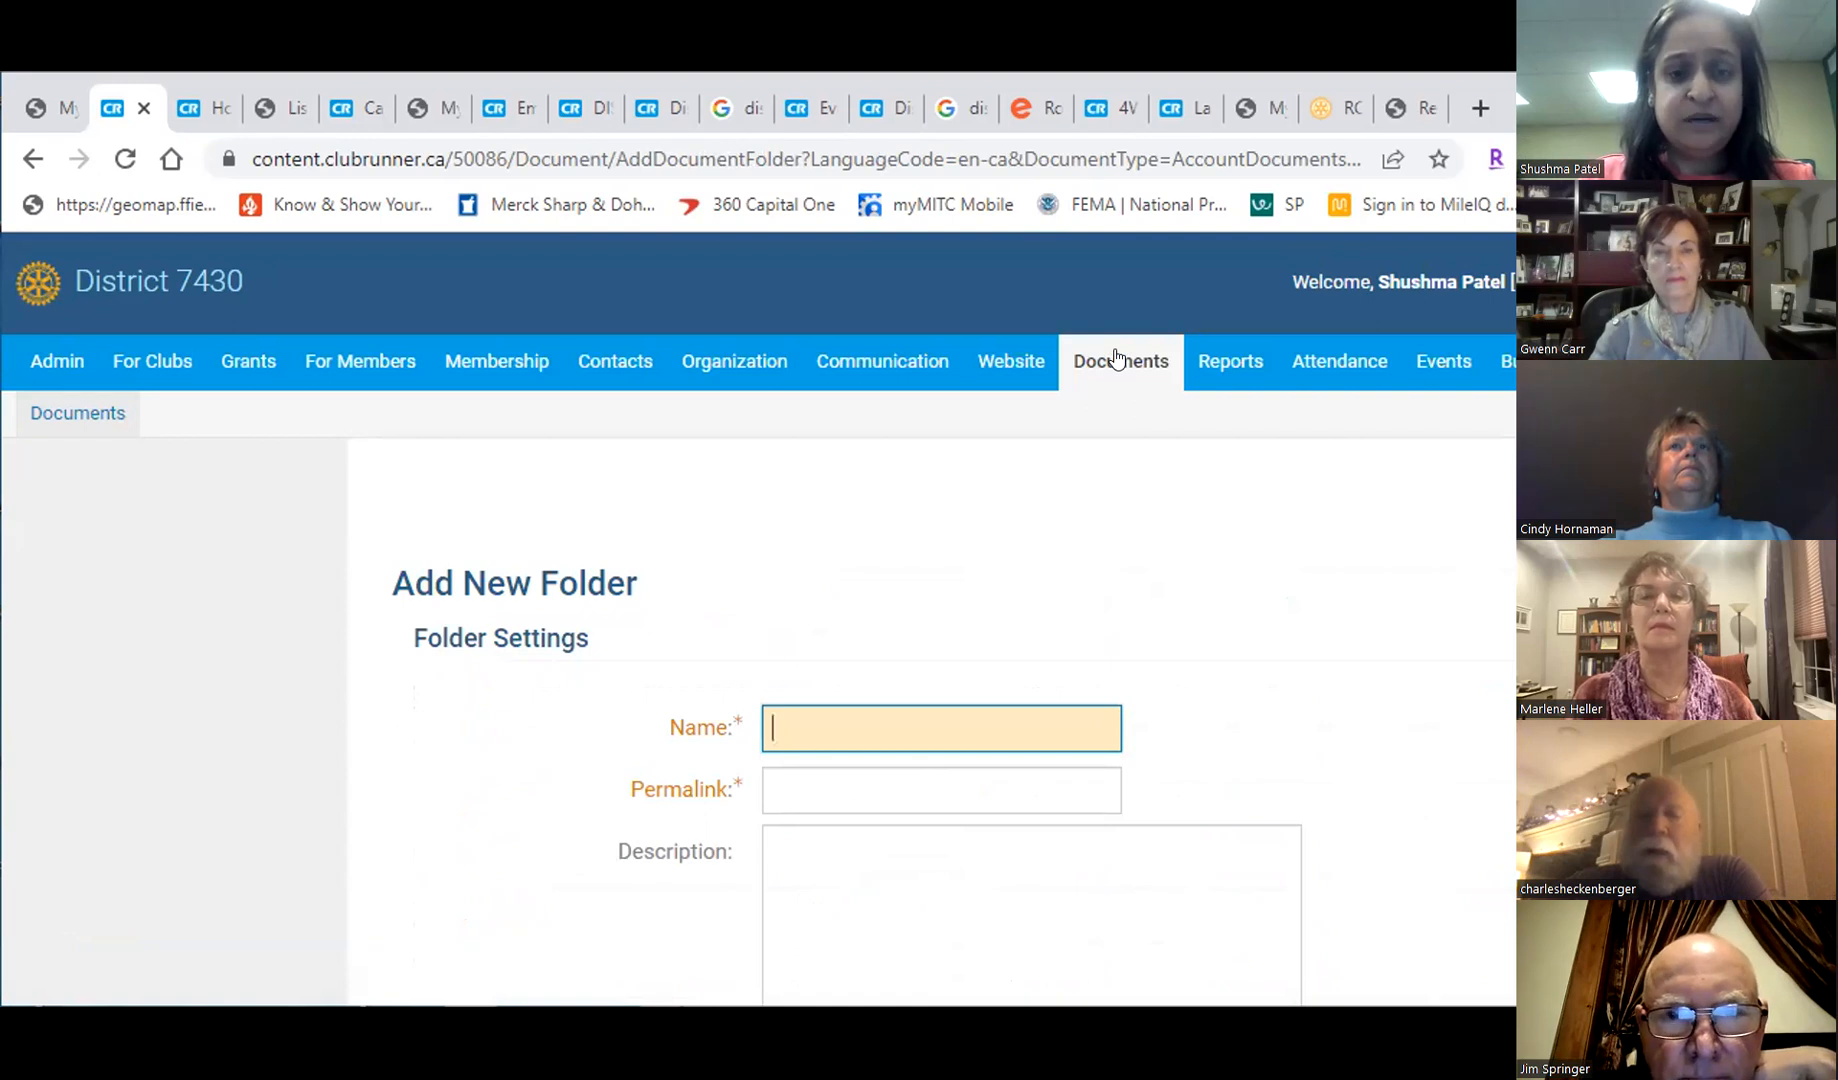
type("Sap")
key("BackSpace")
type("mple")
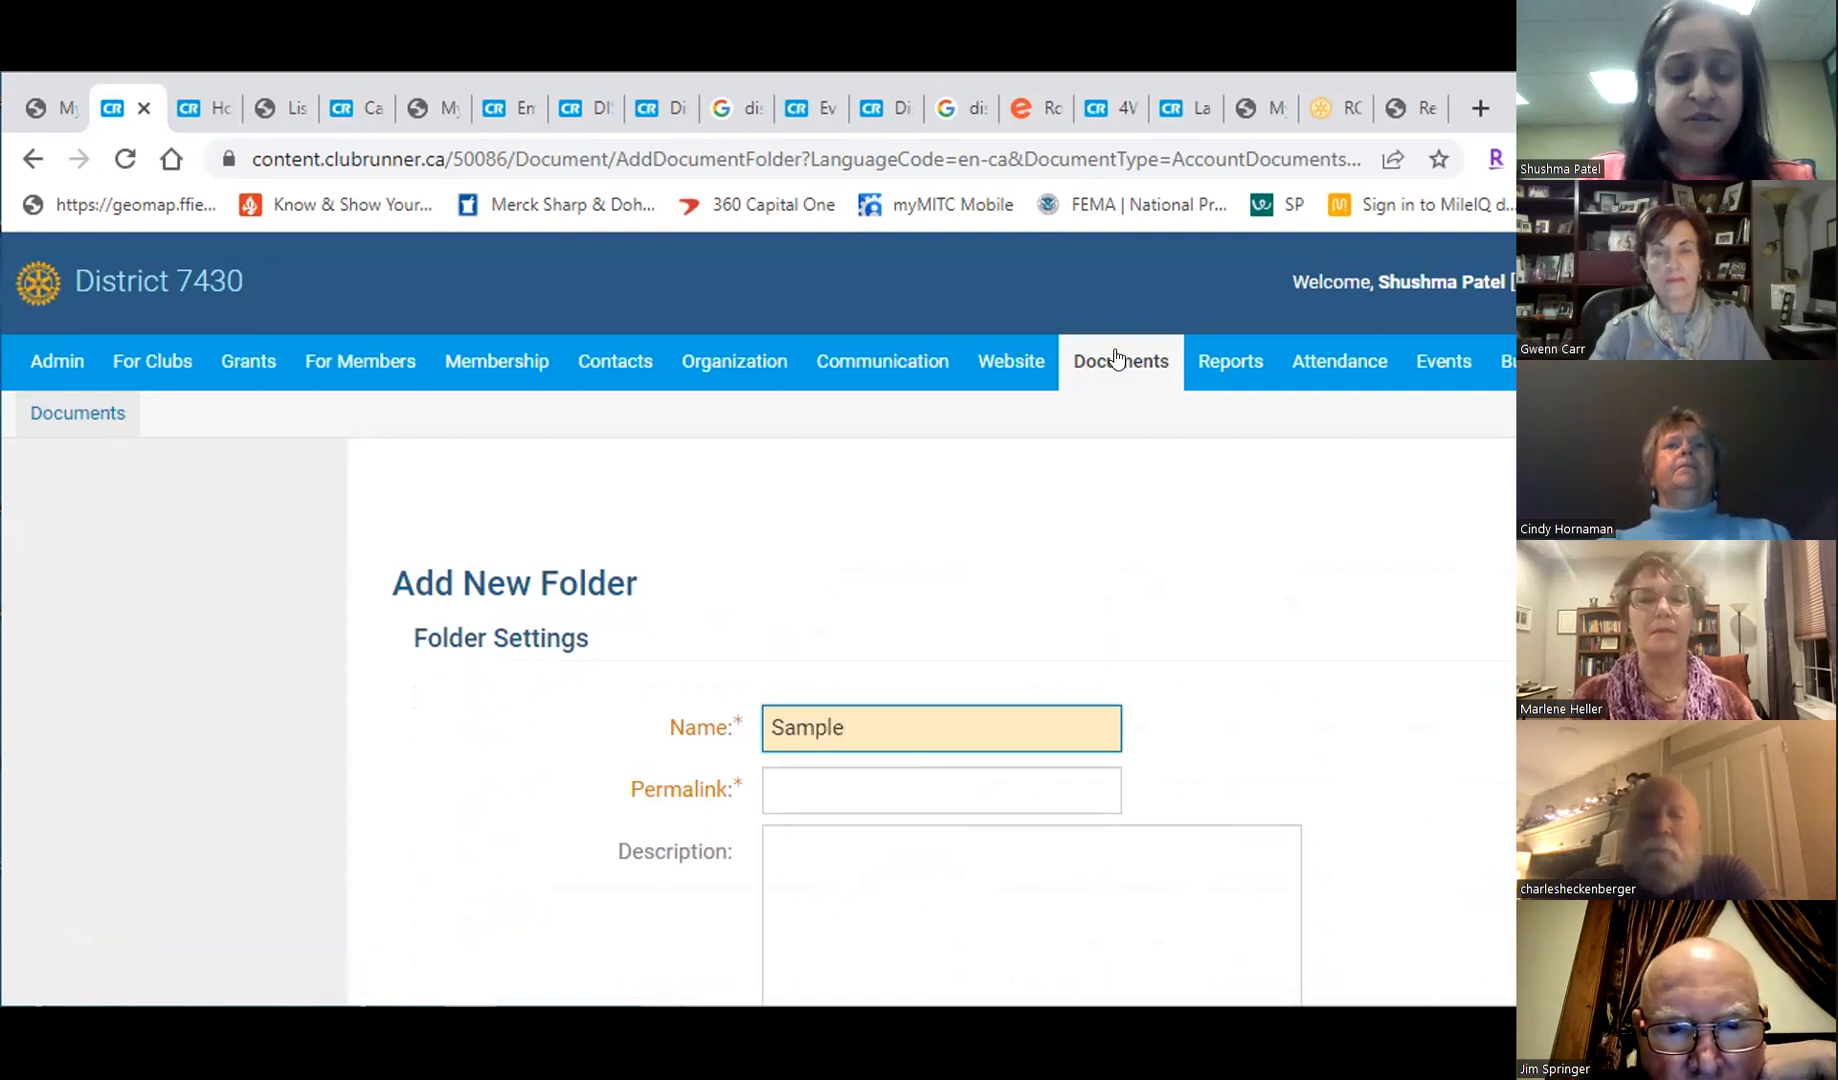
type(" Club")
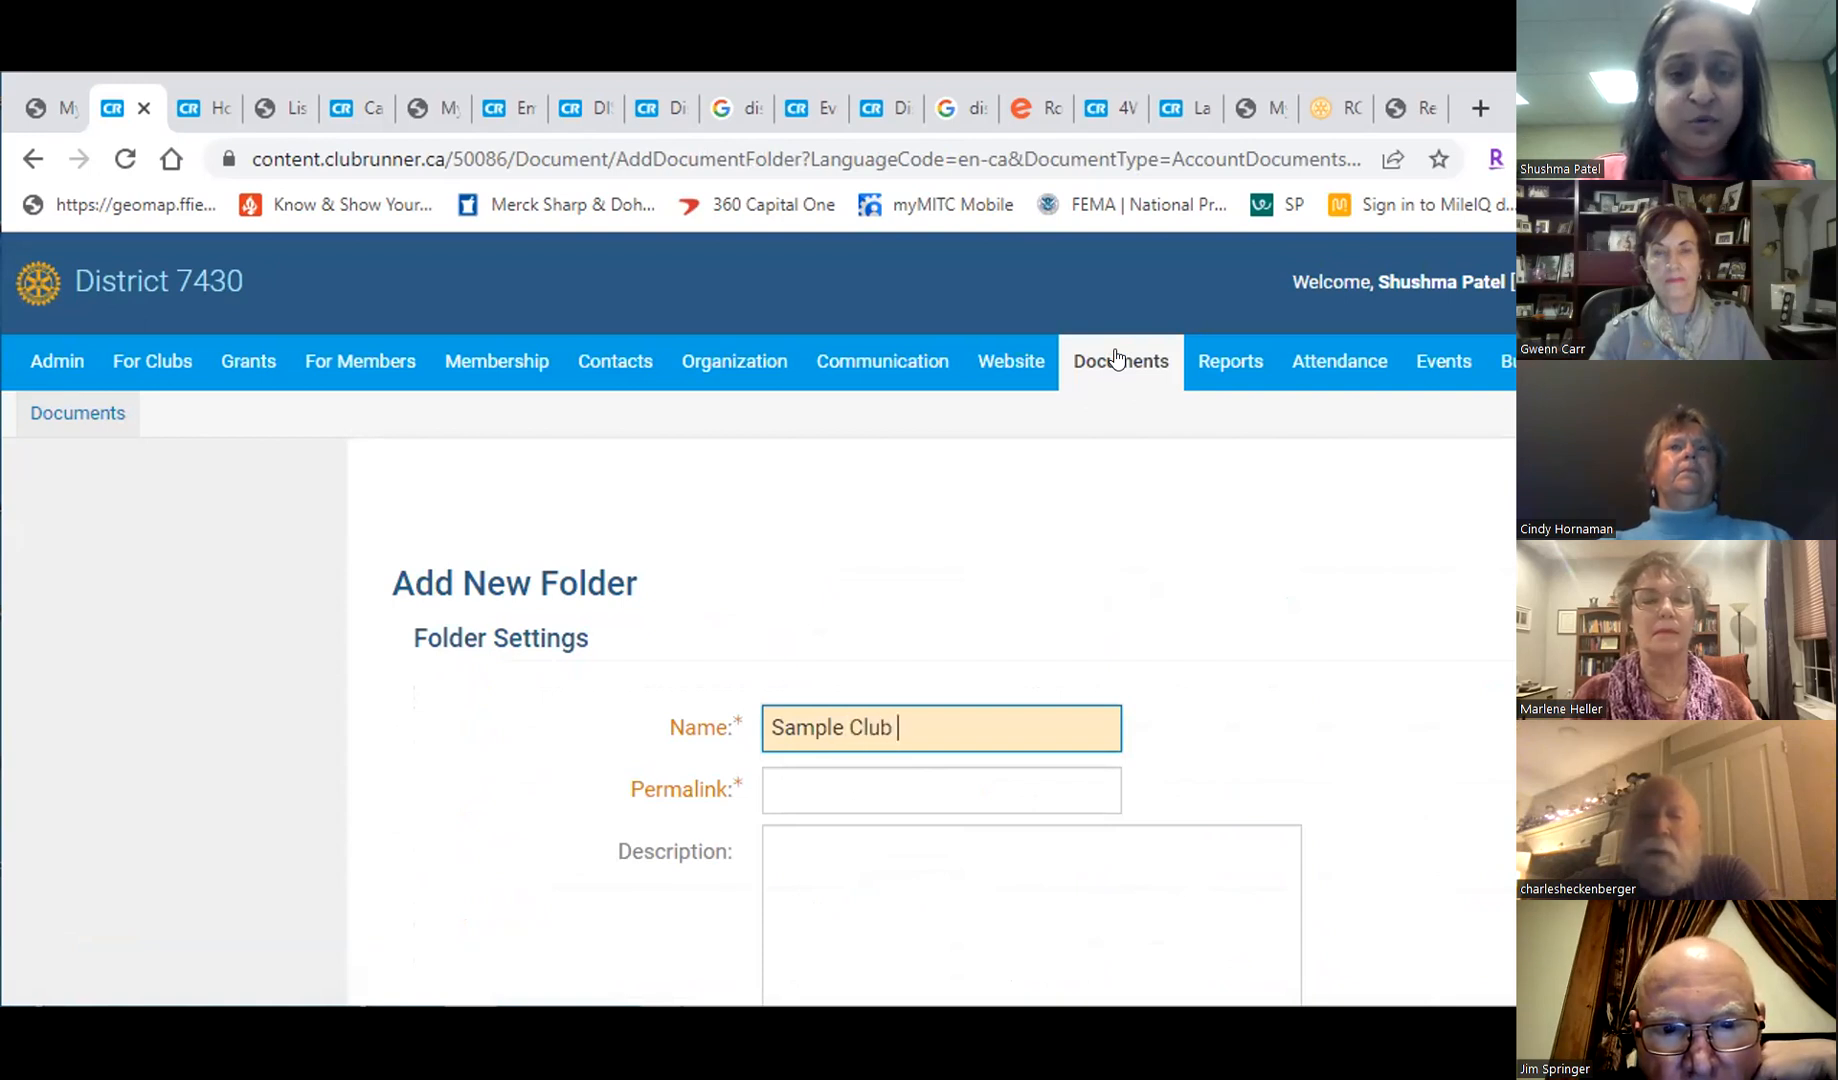
type(" Board Minn")
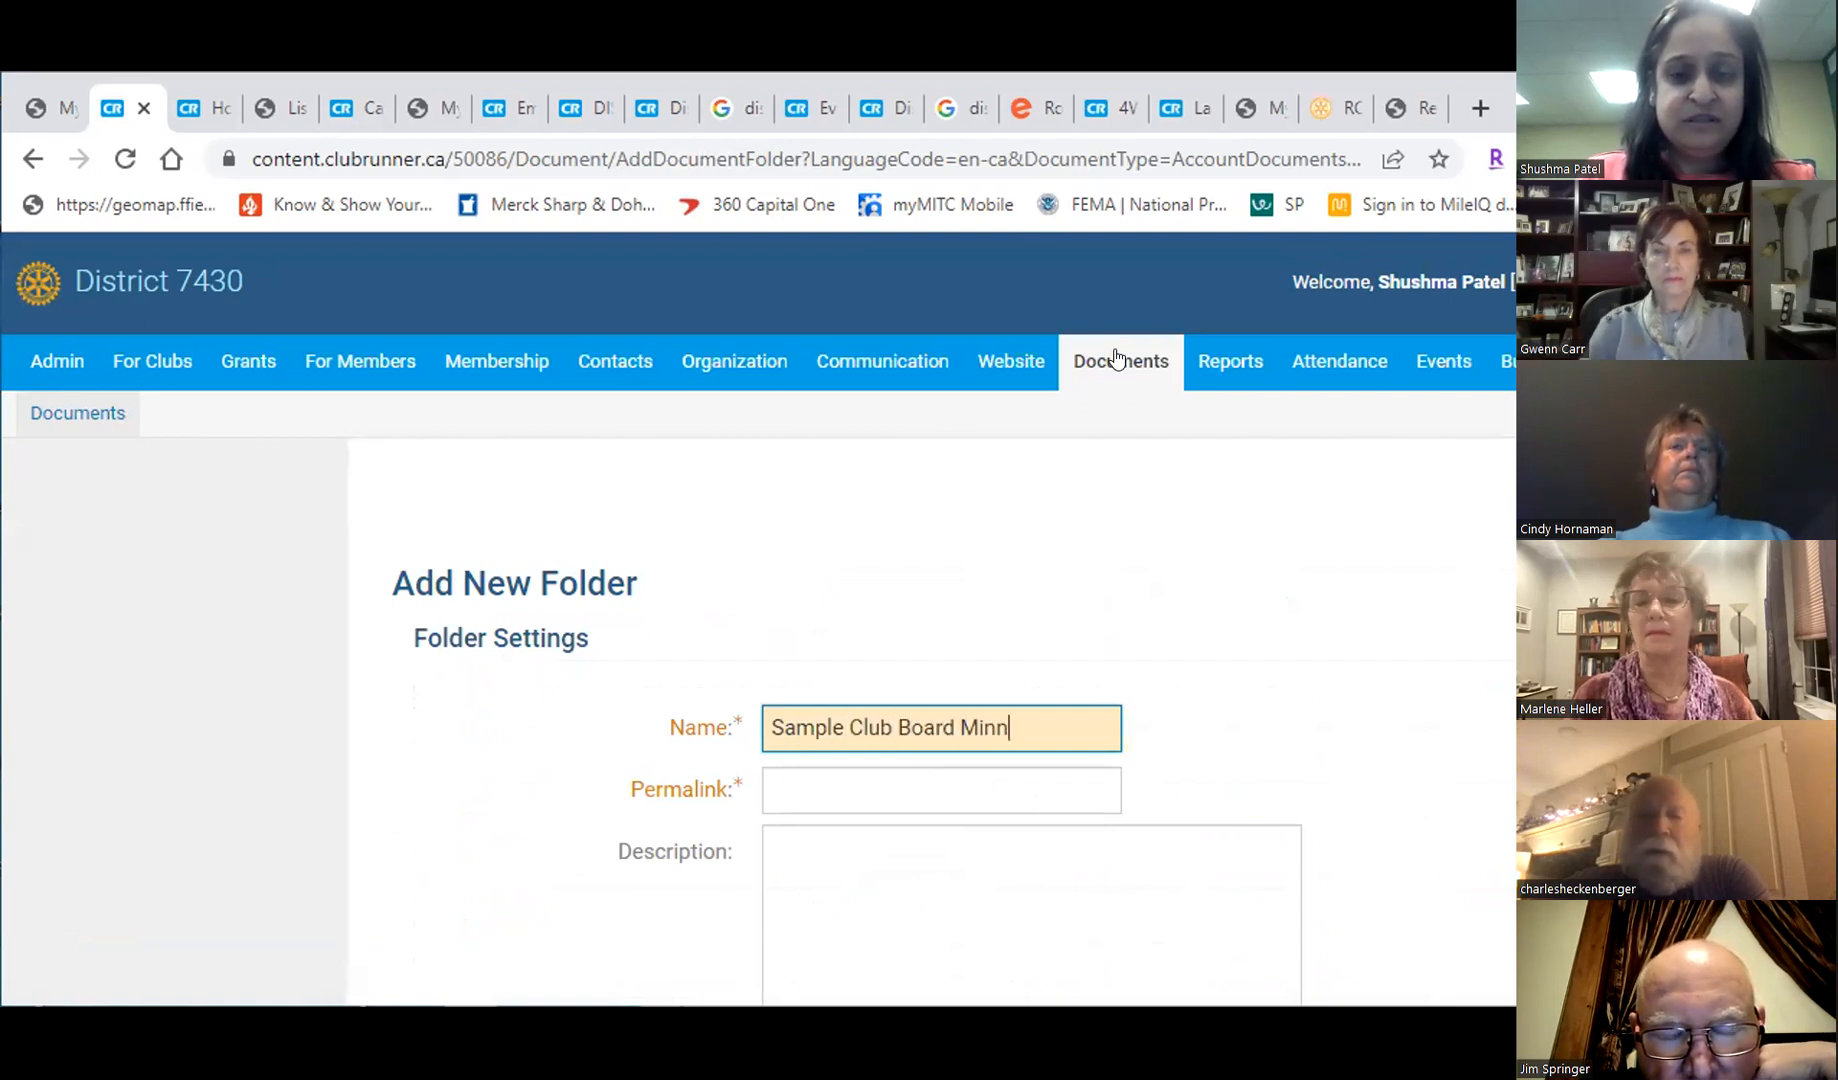
key("BackSpace")
type("utes")
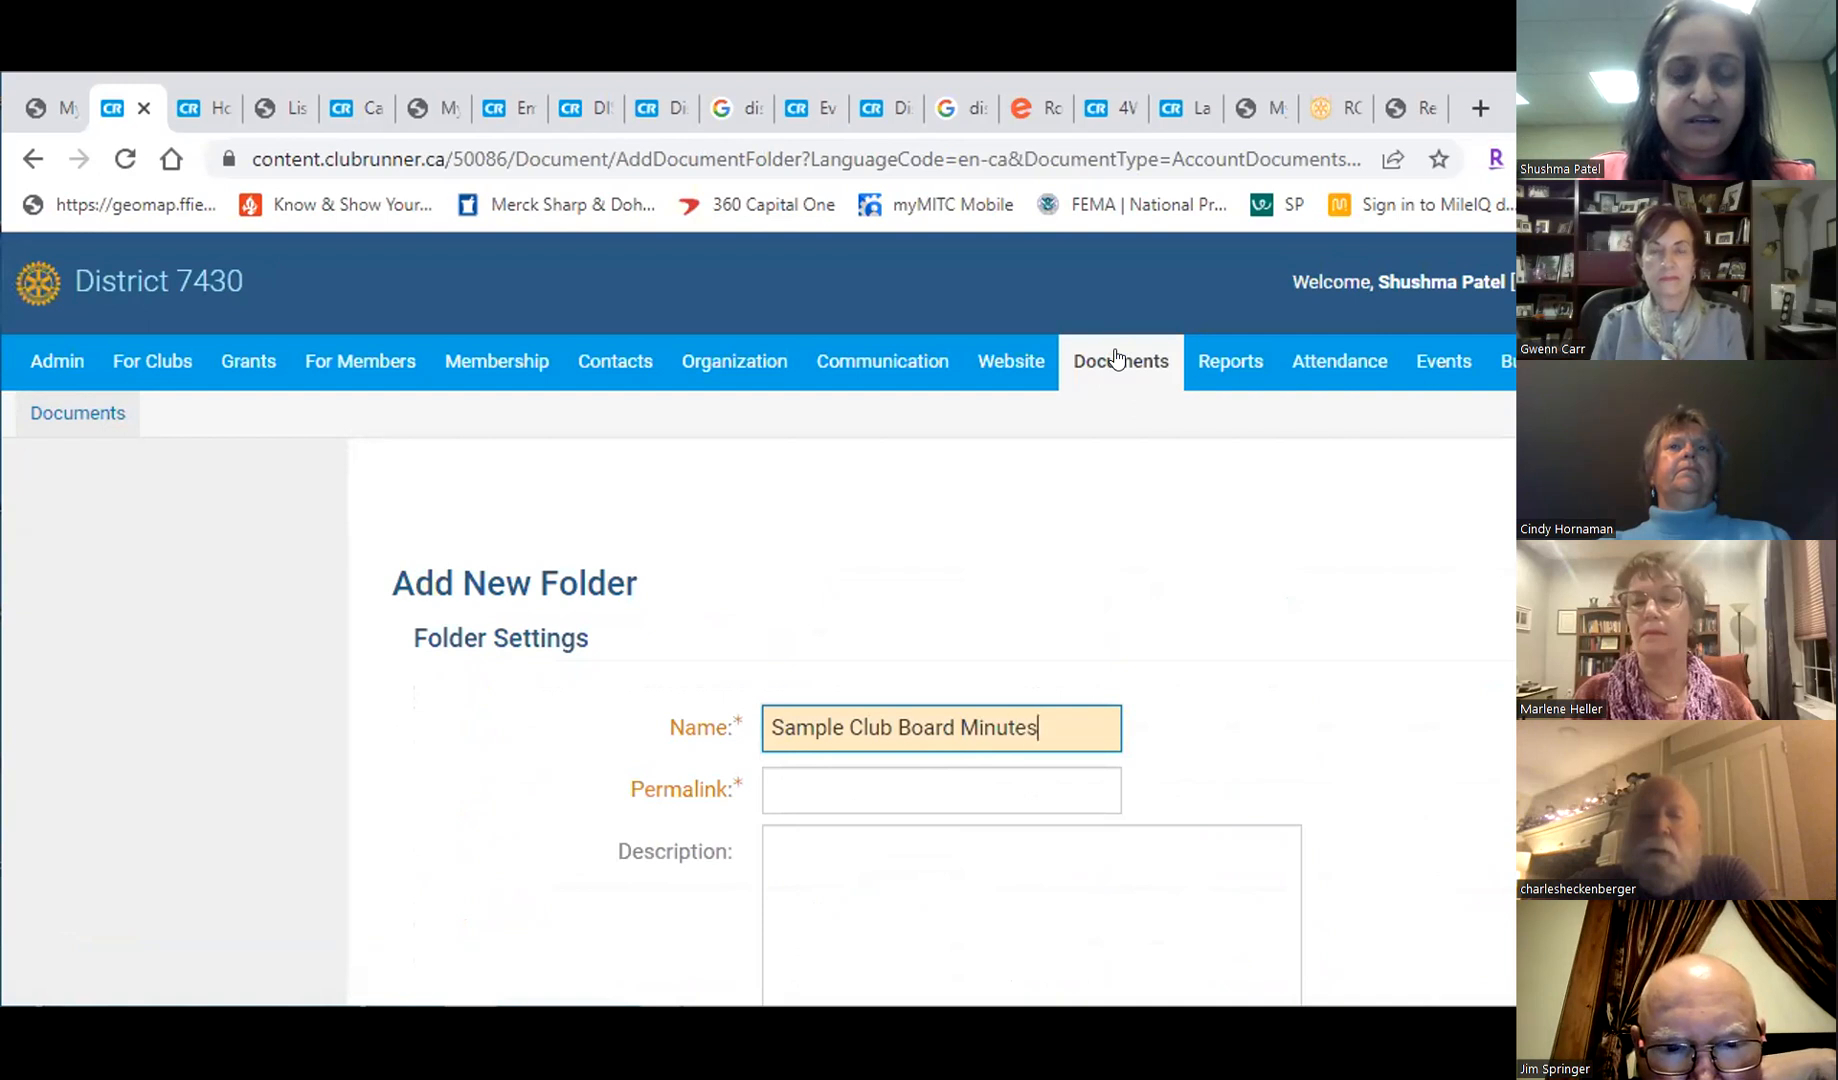
key("Tab")
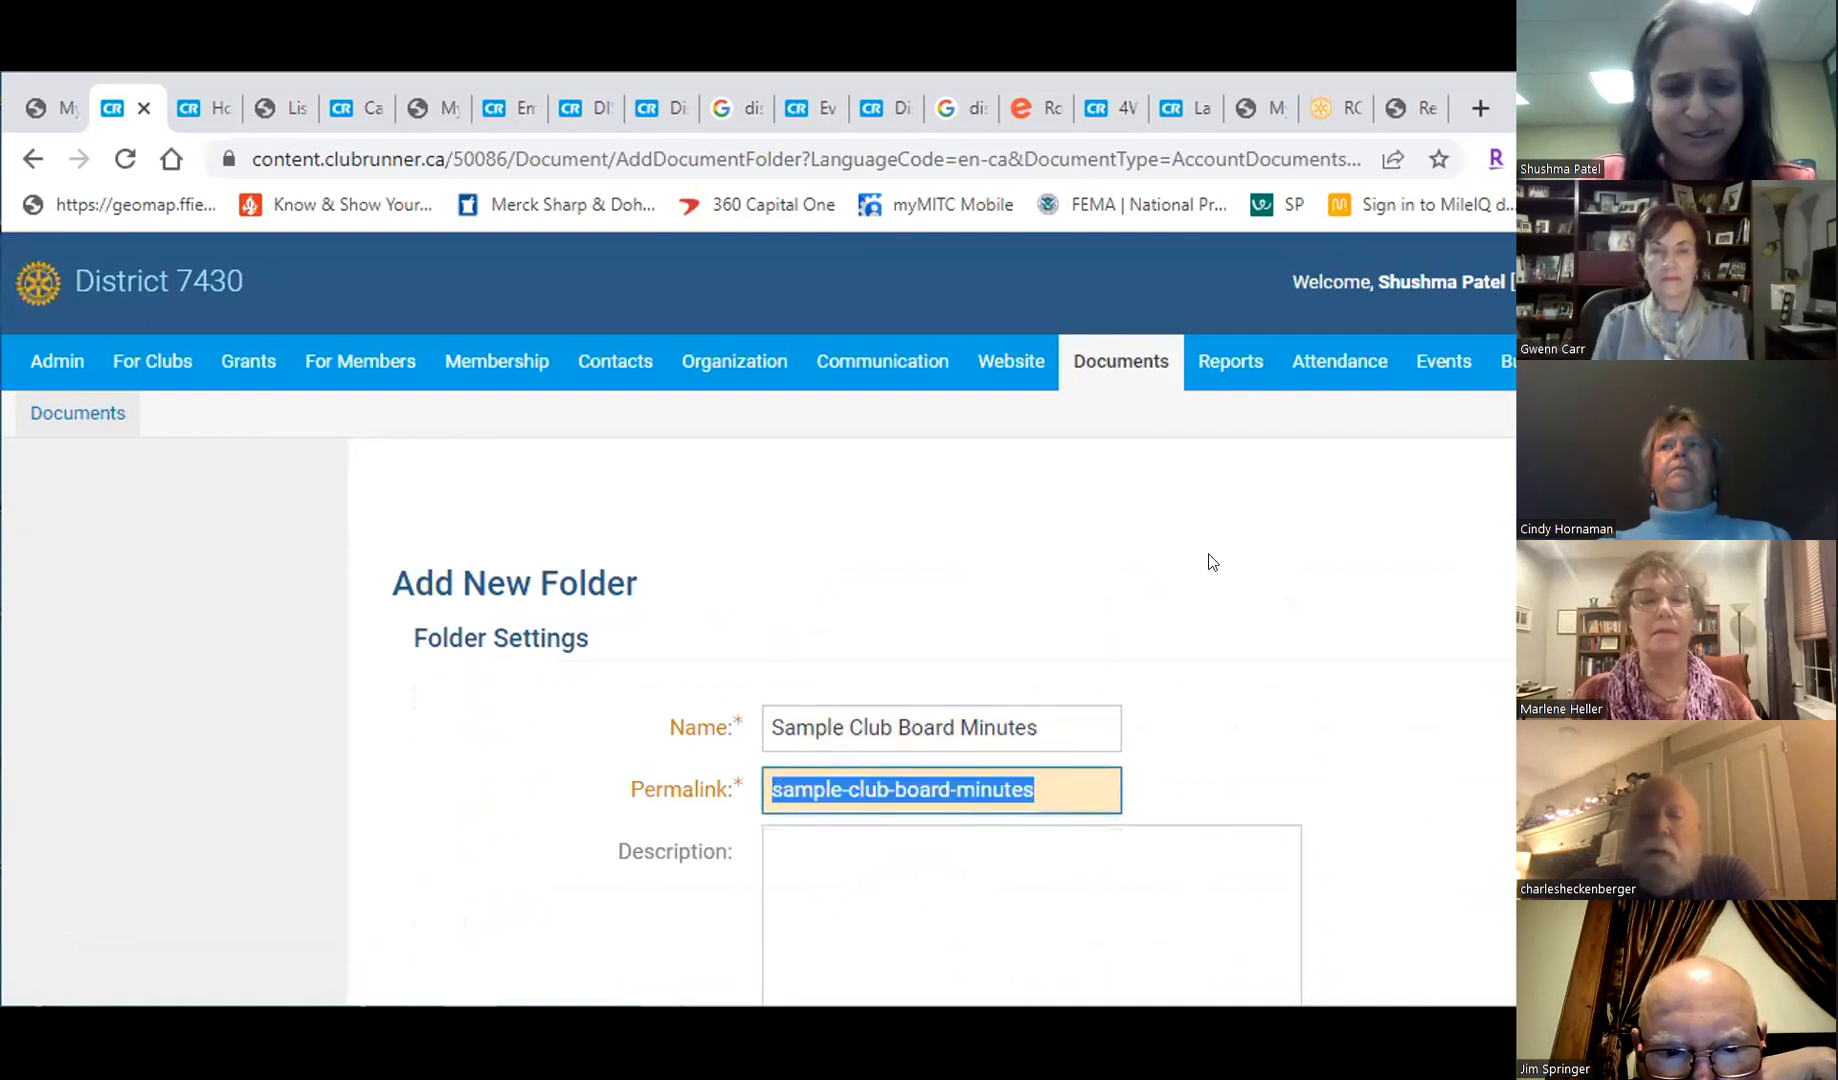
Step: Save the new folder as a top-level folder with an empty description
scroll(1210, 562, "down", 3)
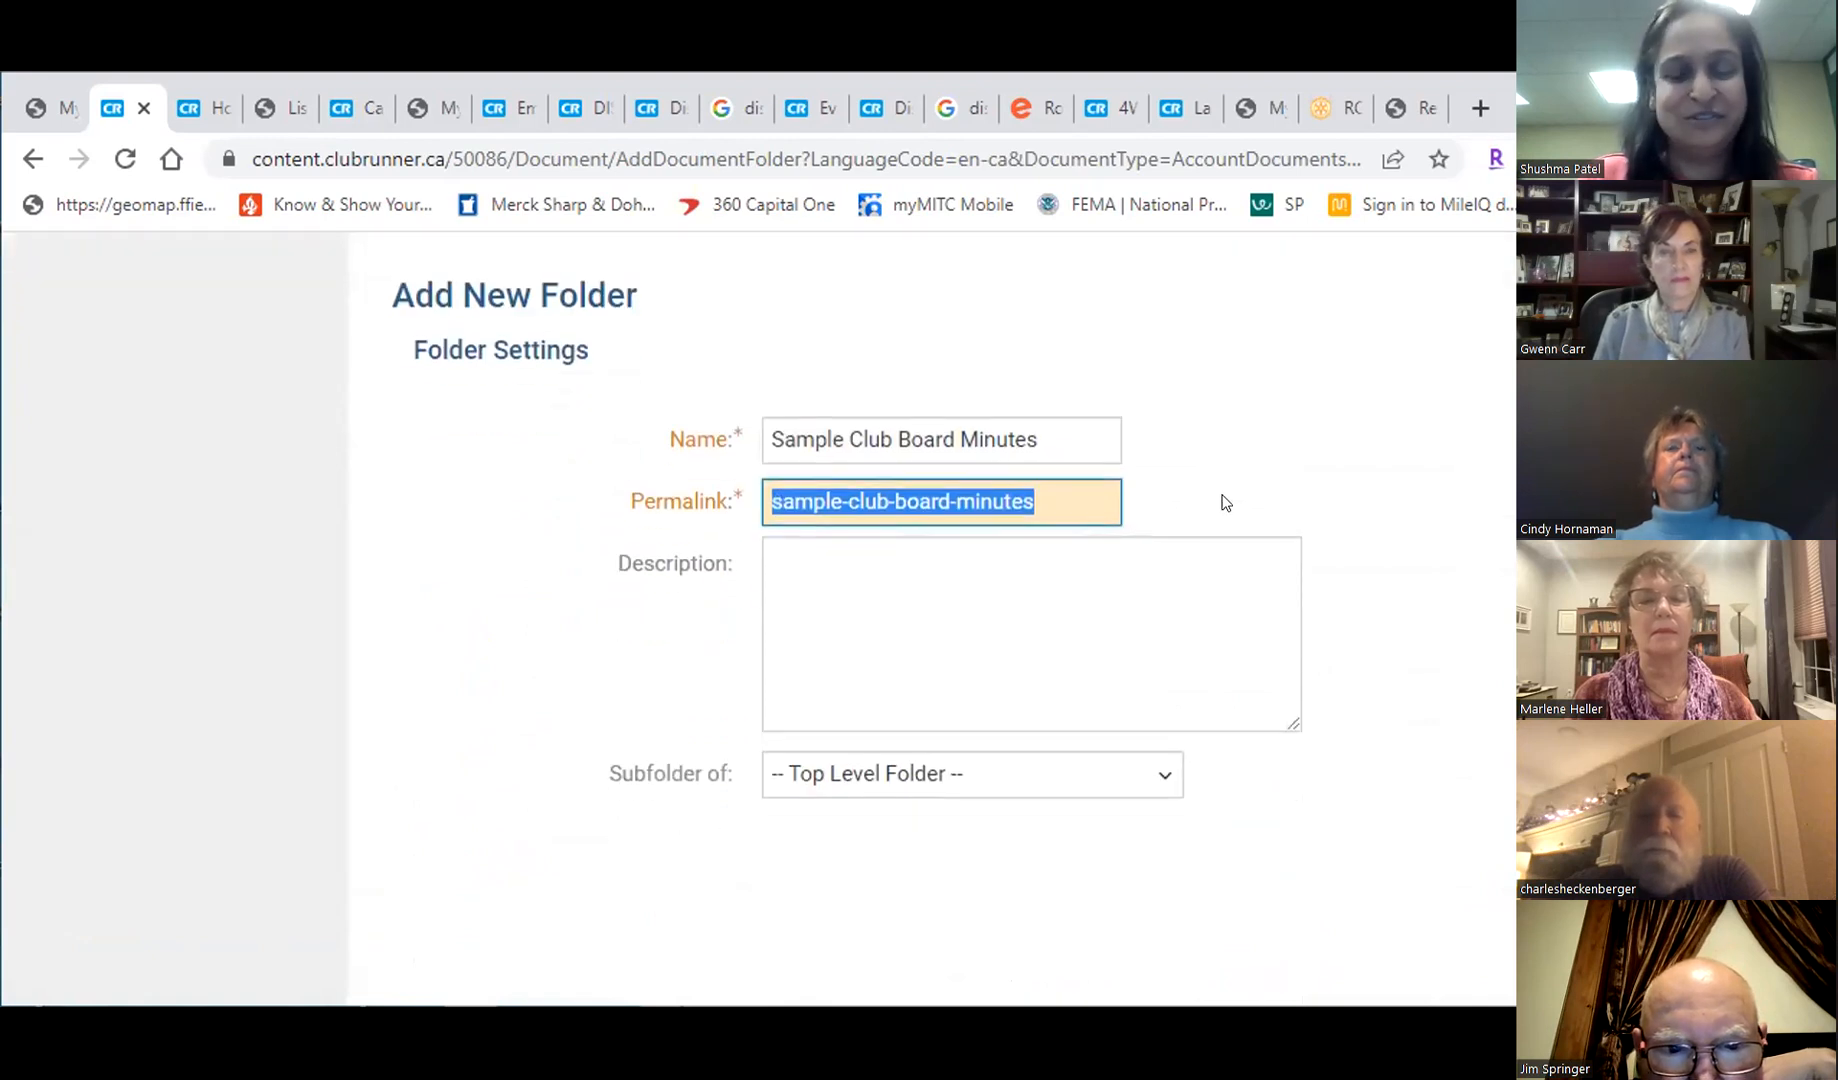
left_click(1143, 587)
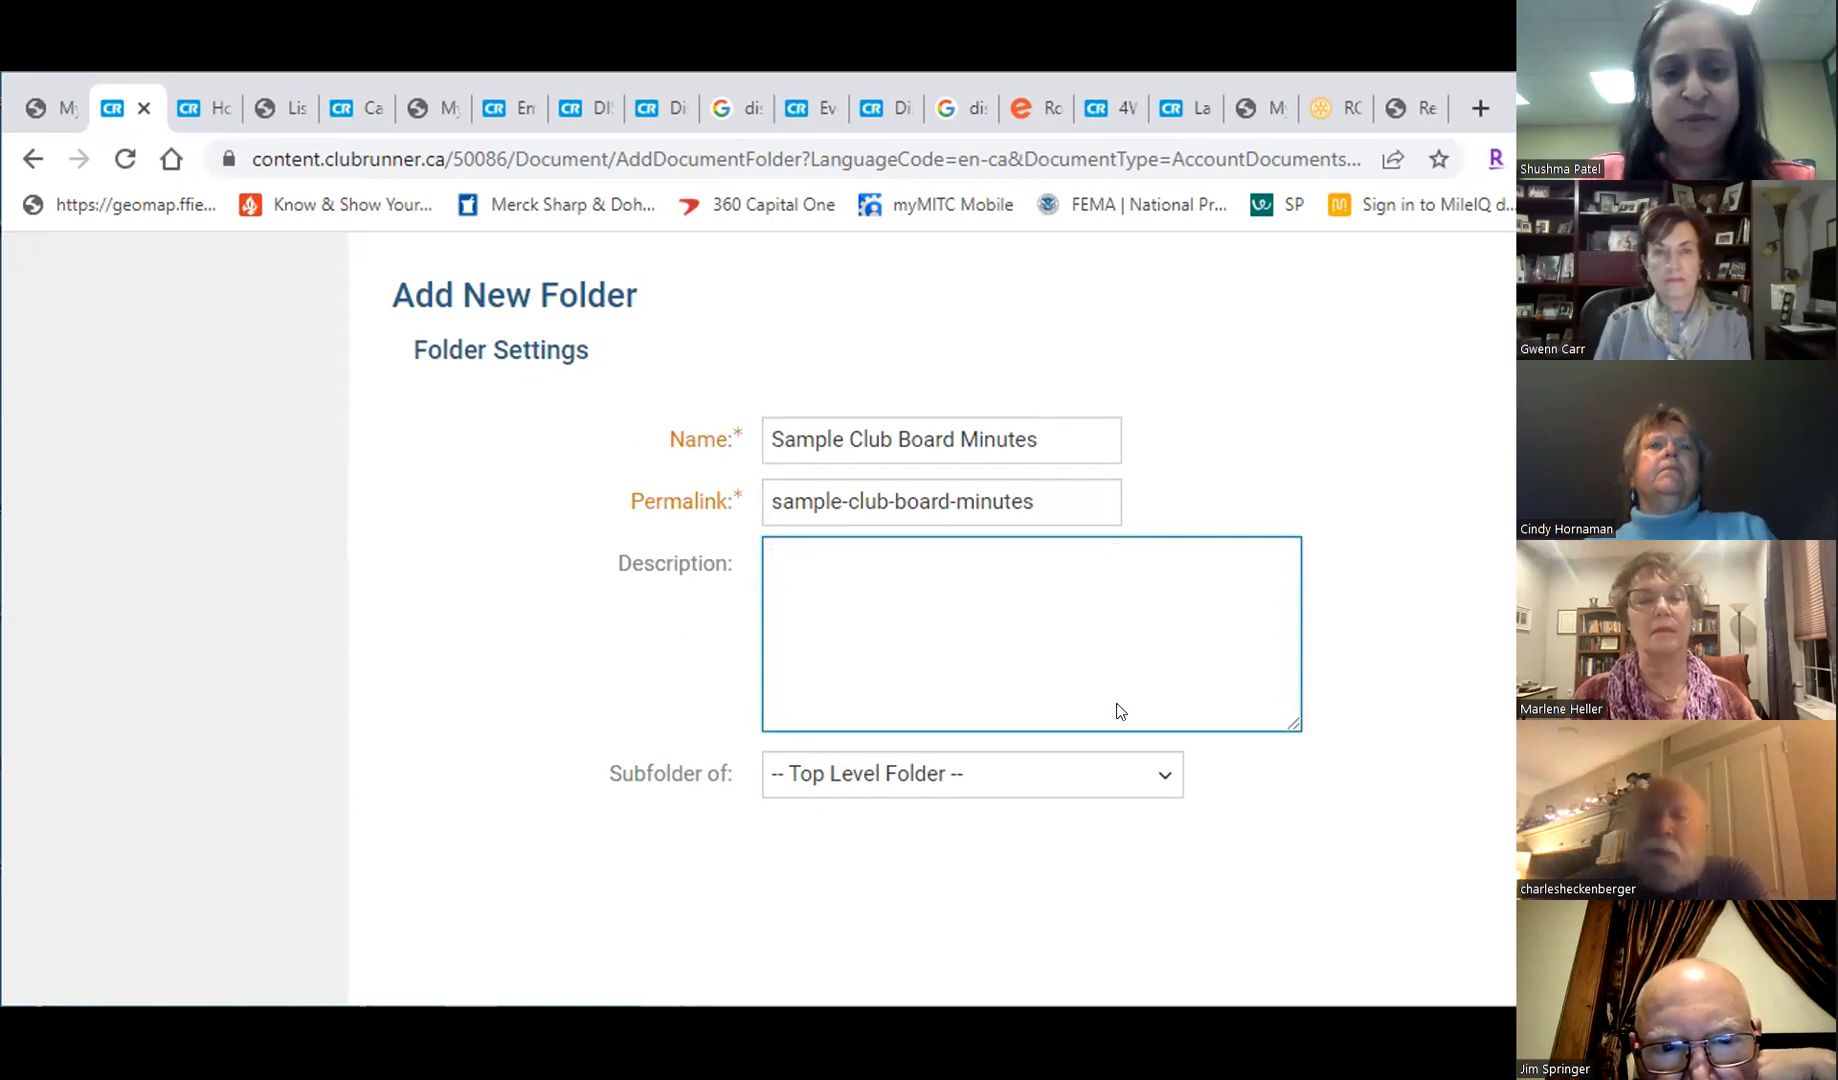
scroll(1251, 792, "down", 1)
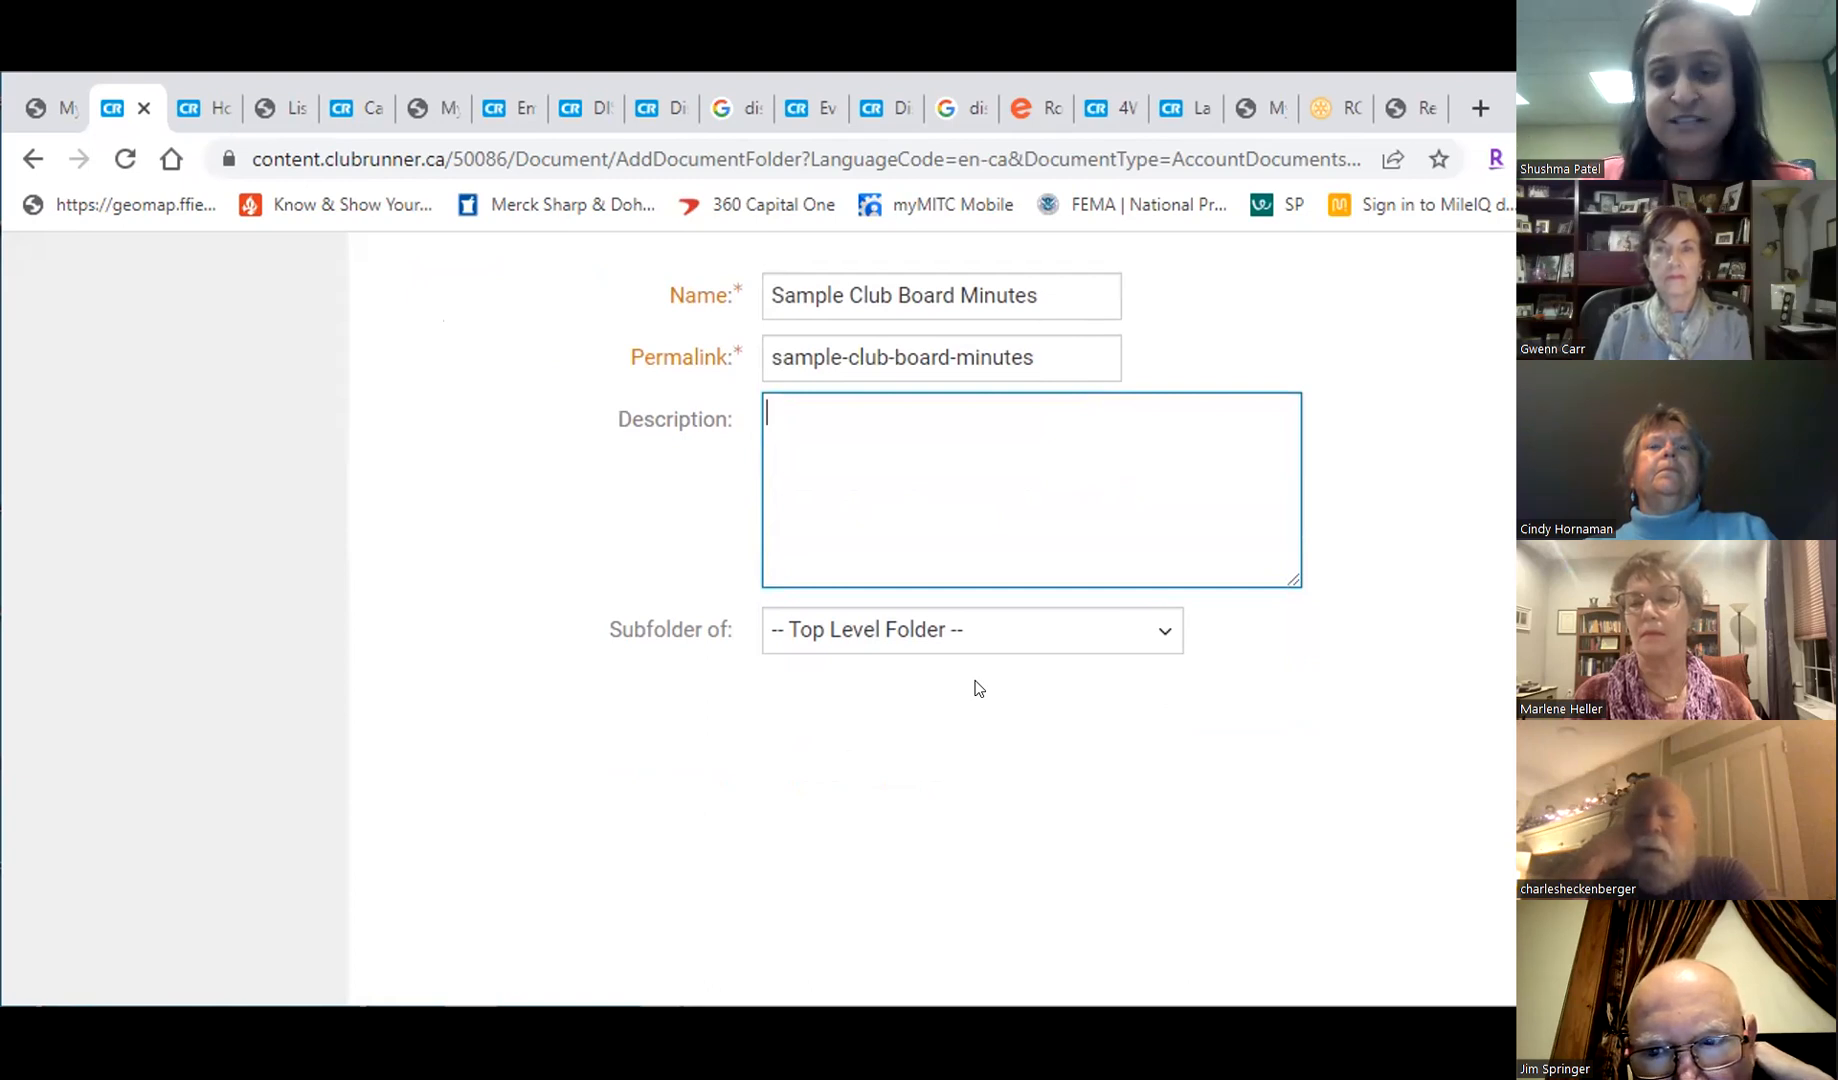
left_click(1660, 740)
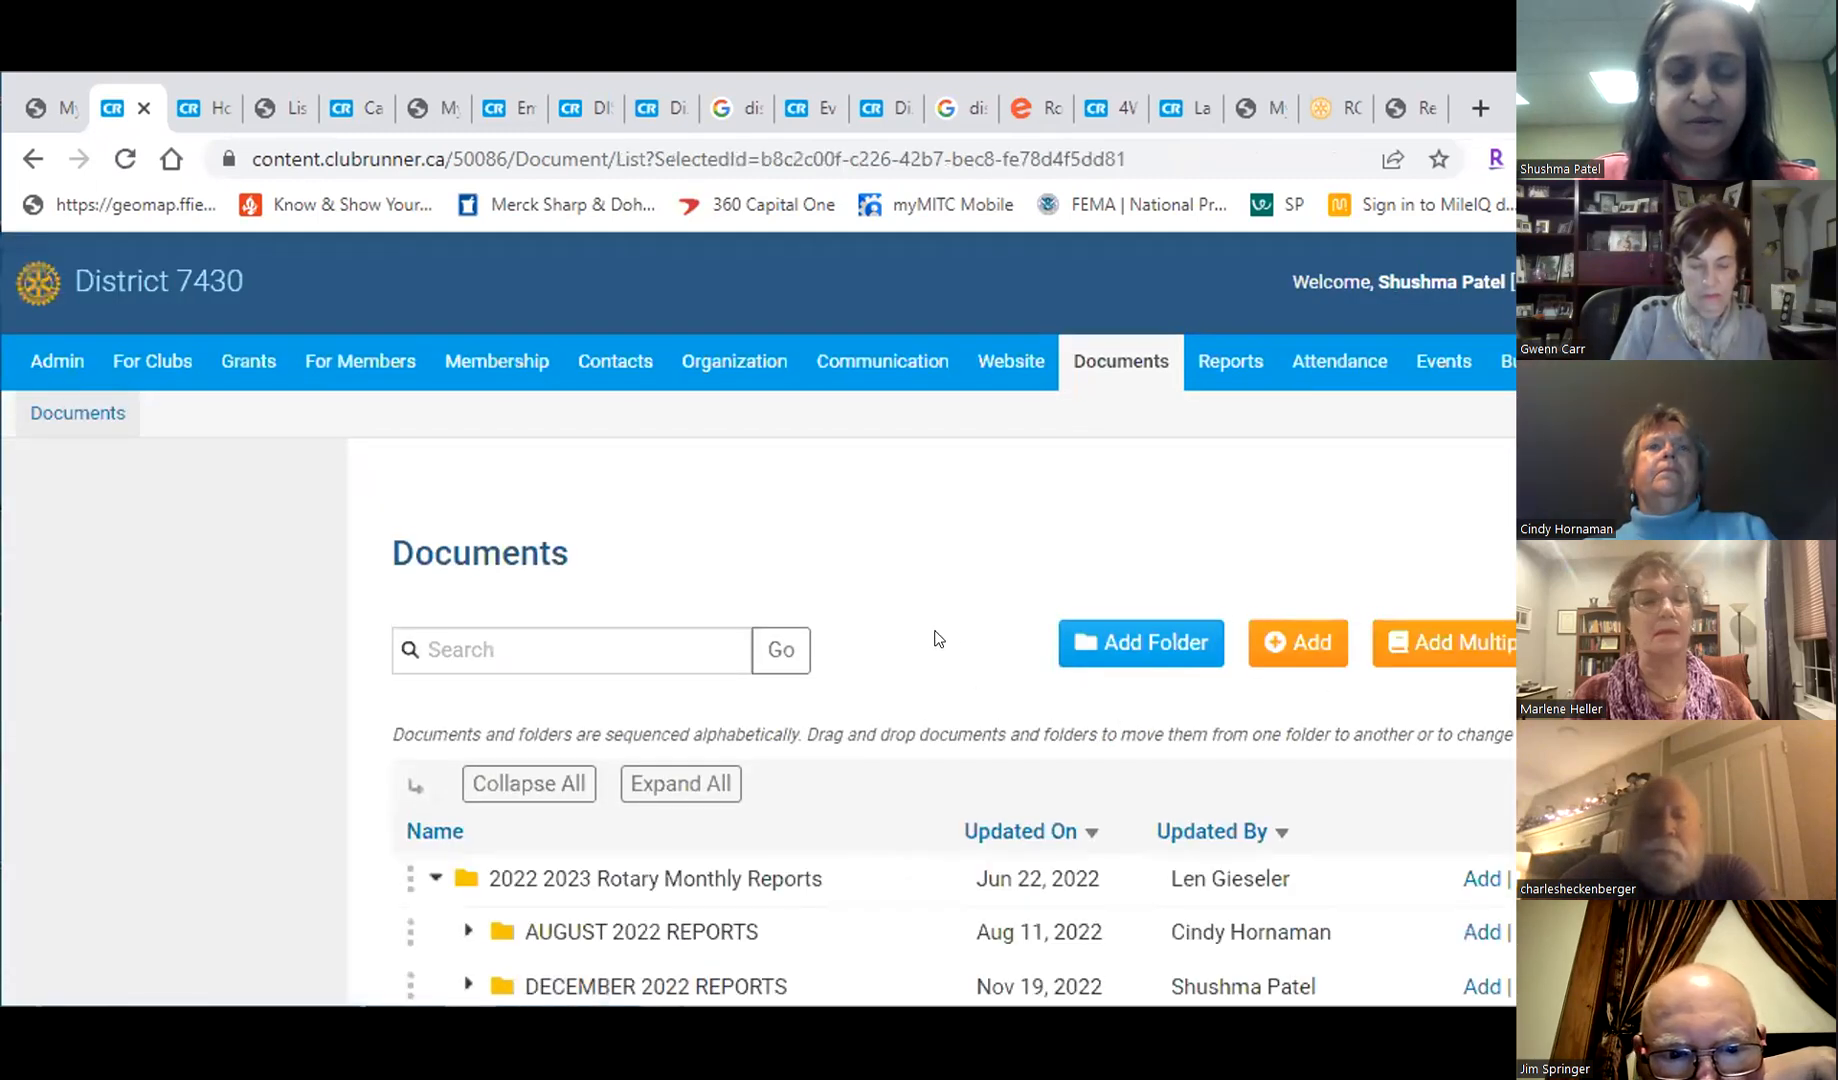
Step: Collapse the 2022 2023 Rotary Monthly Reports folder in the documents list
scroll(935, 636, "down", 1)
scroll(912, 636, "down", 1)
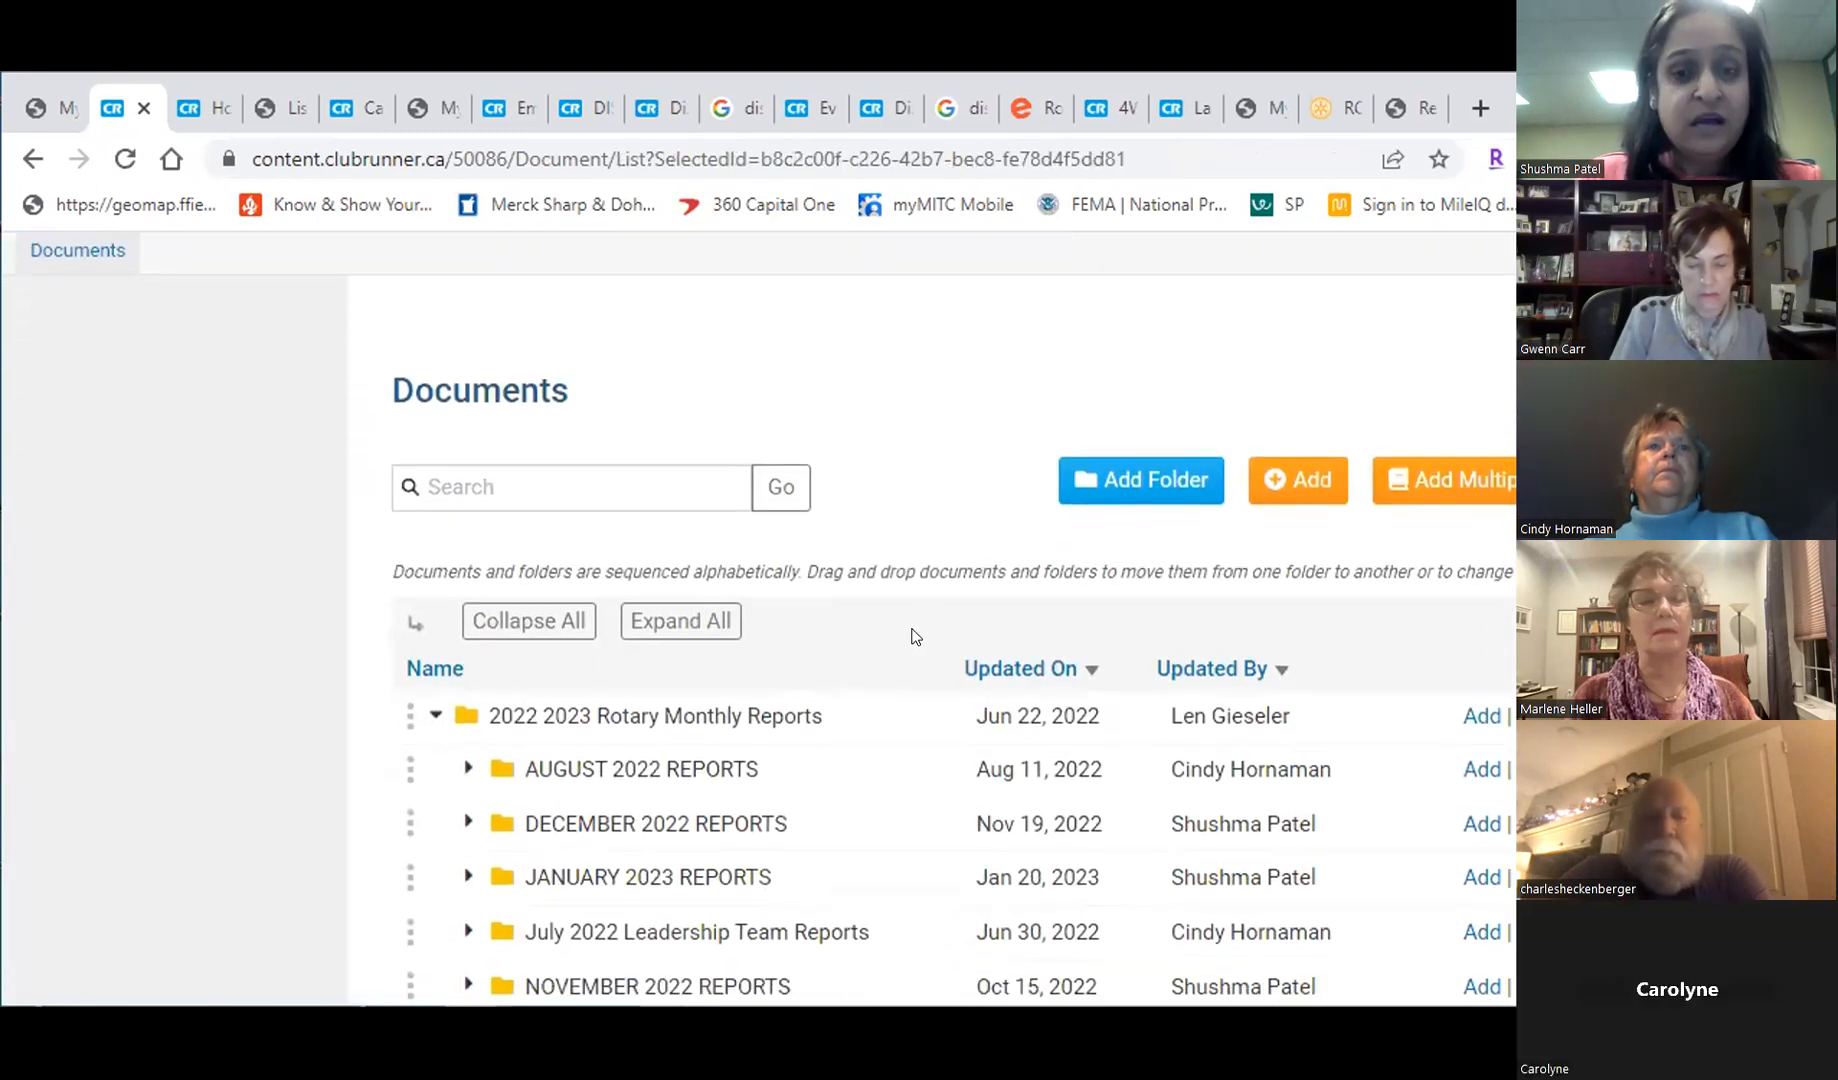
scroll(910, 636, "down", 1)
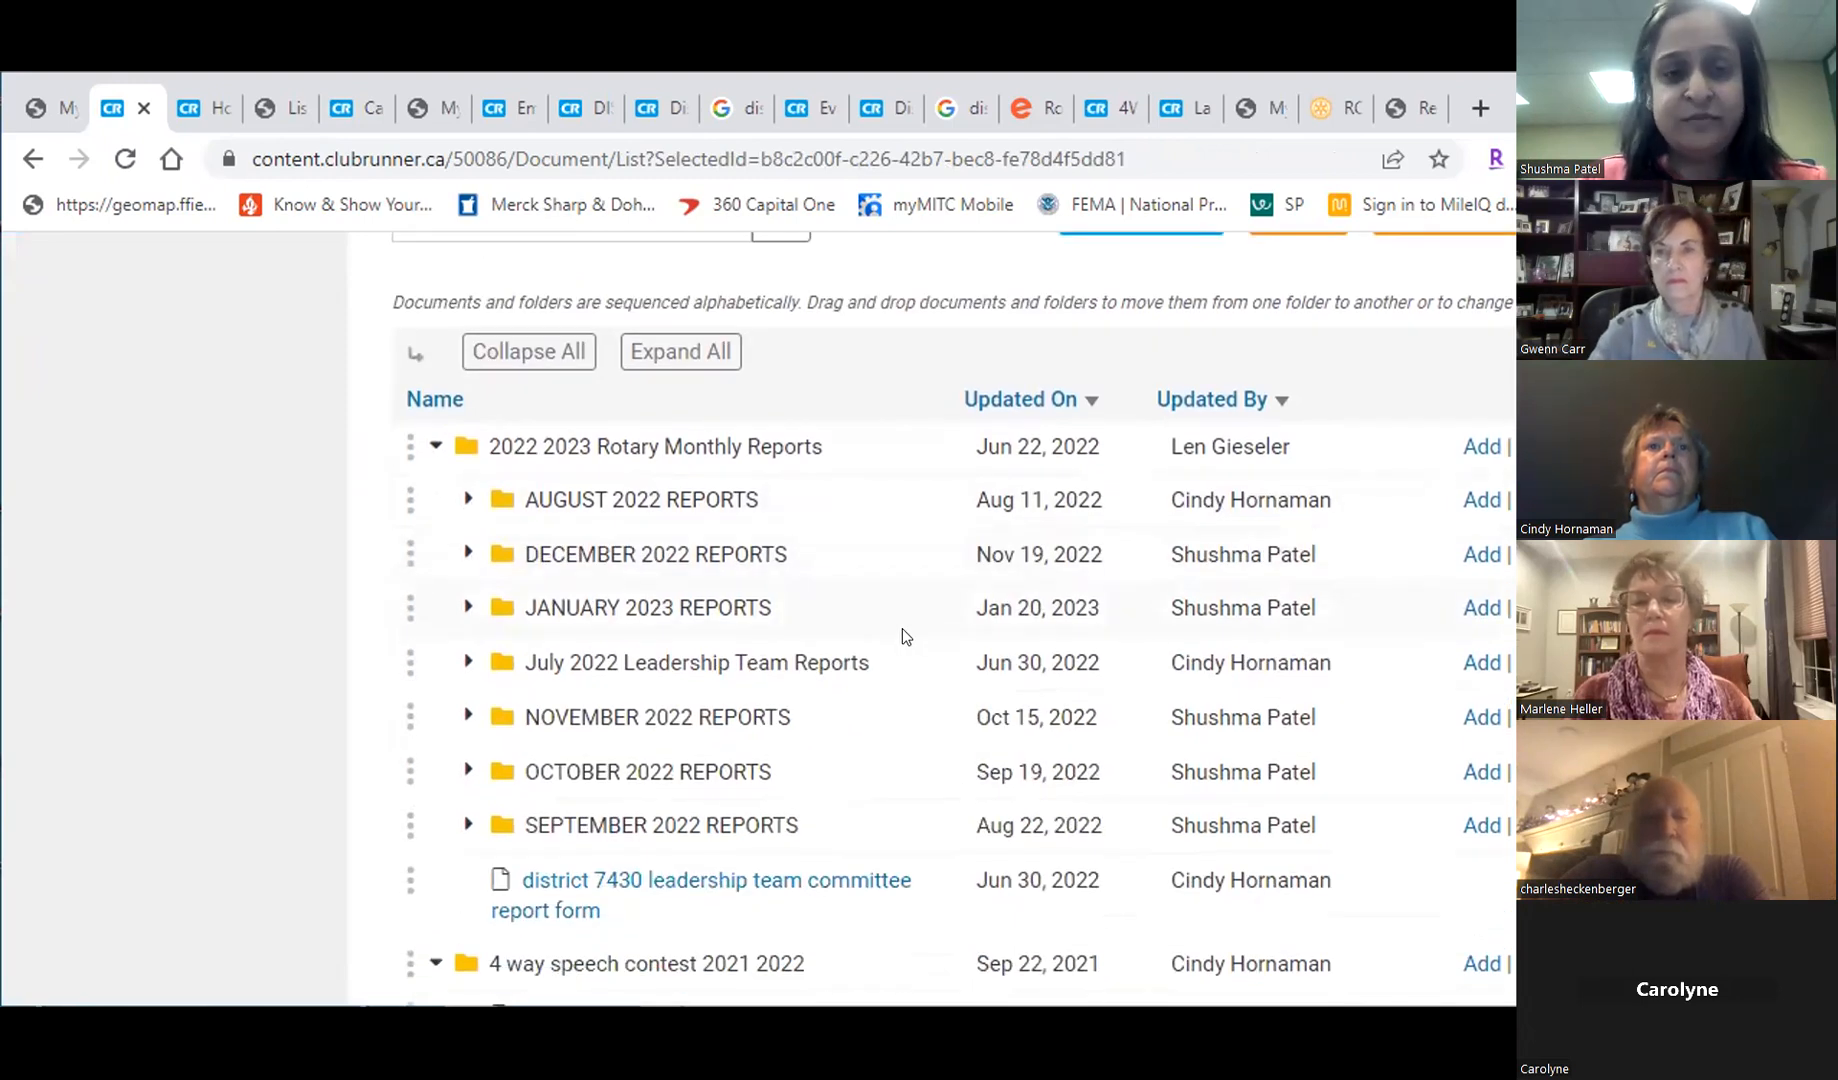
scroll(902, 636, "down", 1)
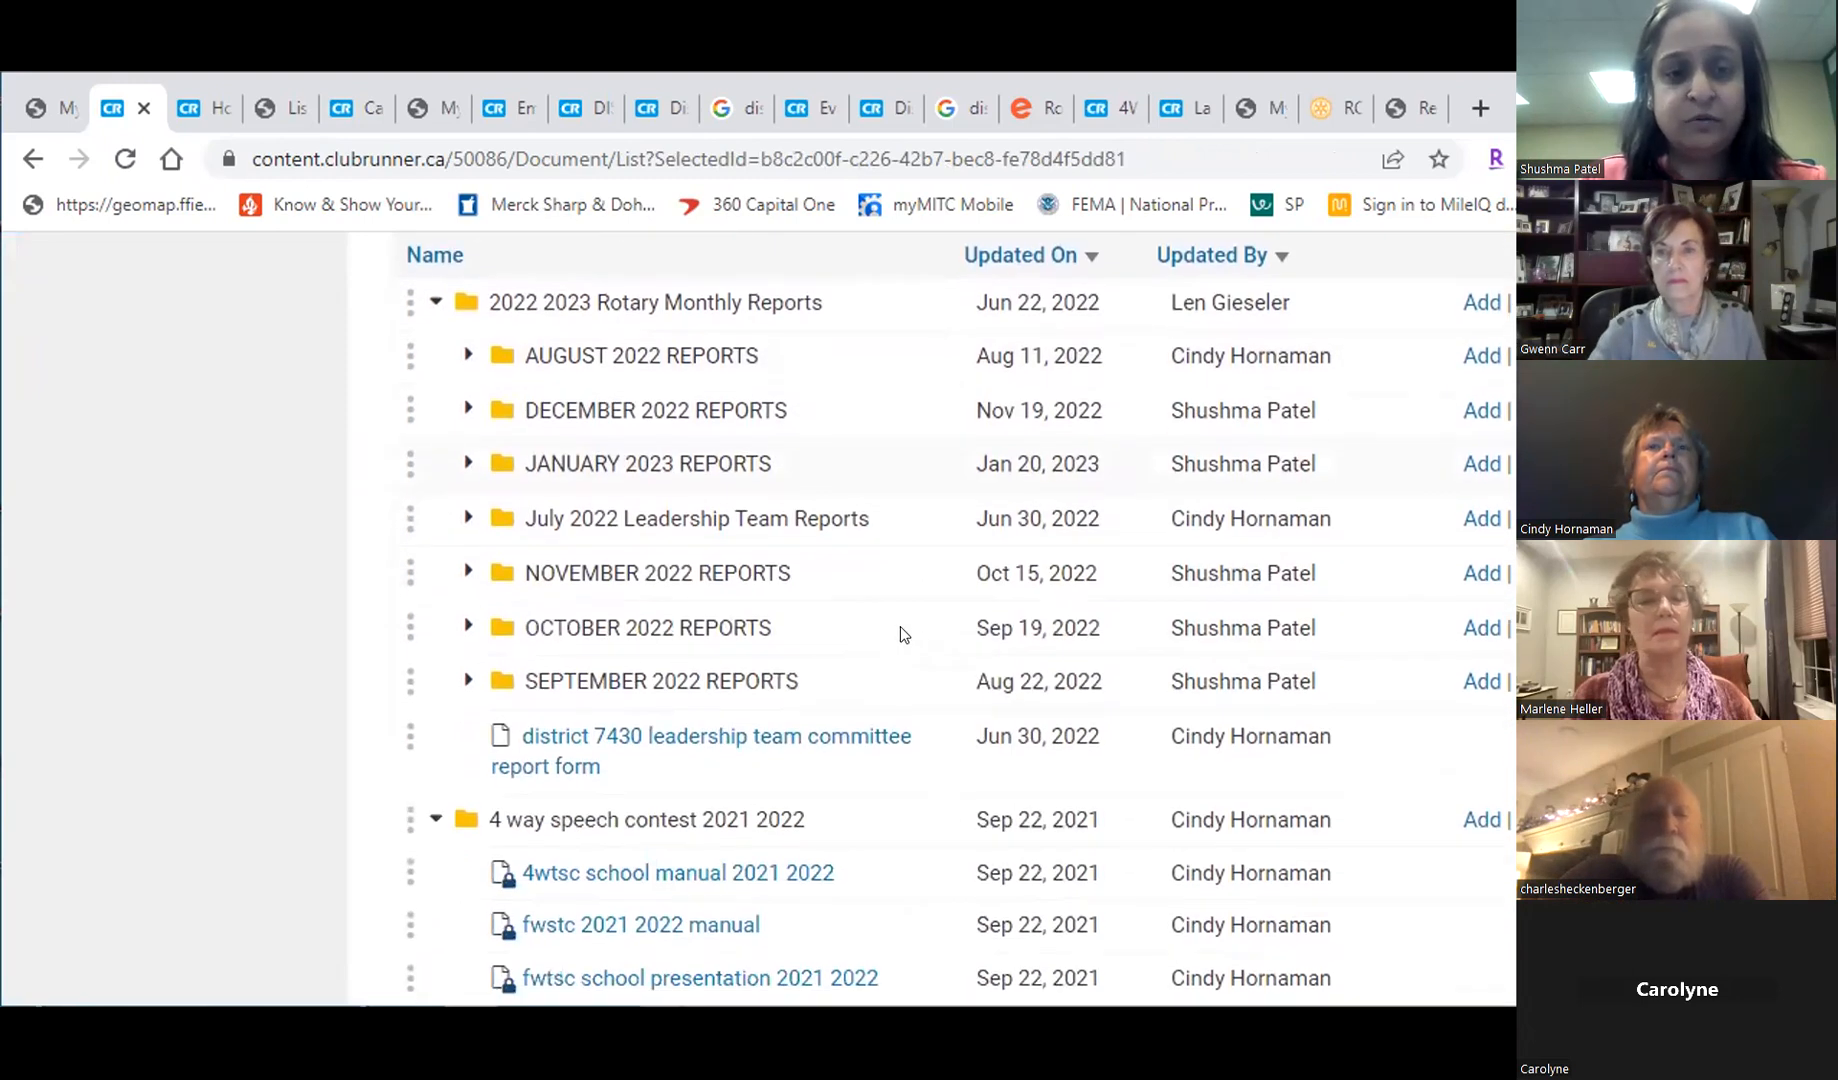
left_click(430, 303)
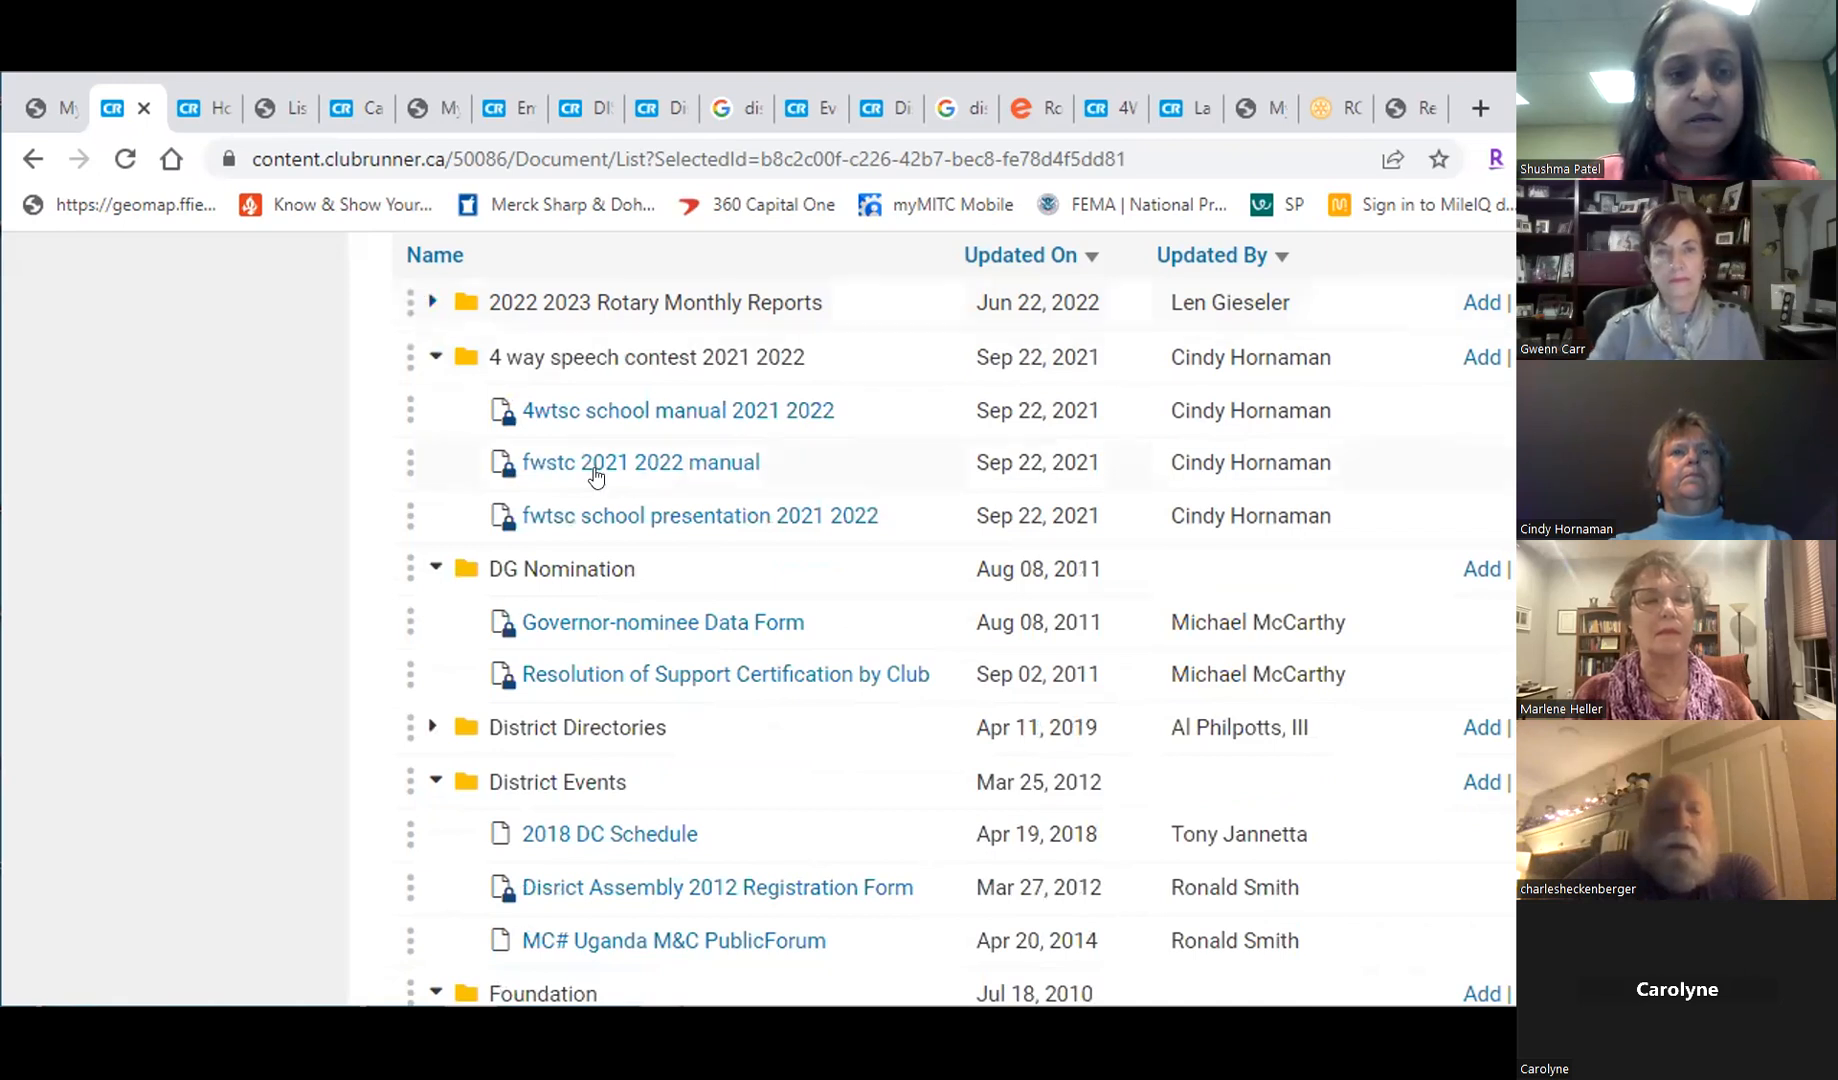
Step: Start adding a document to the Sample Club Board Minutes folder and title it "January 2023 Board Minutes"
scroll(596, 476, "down", 7)
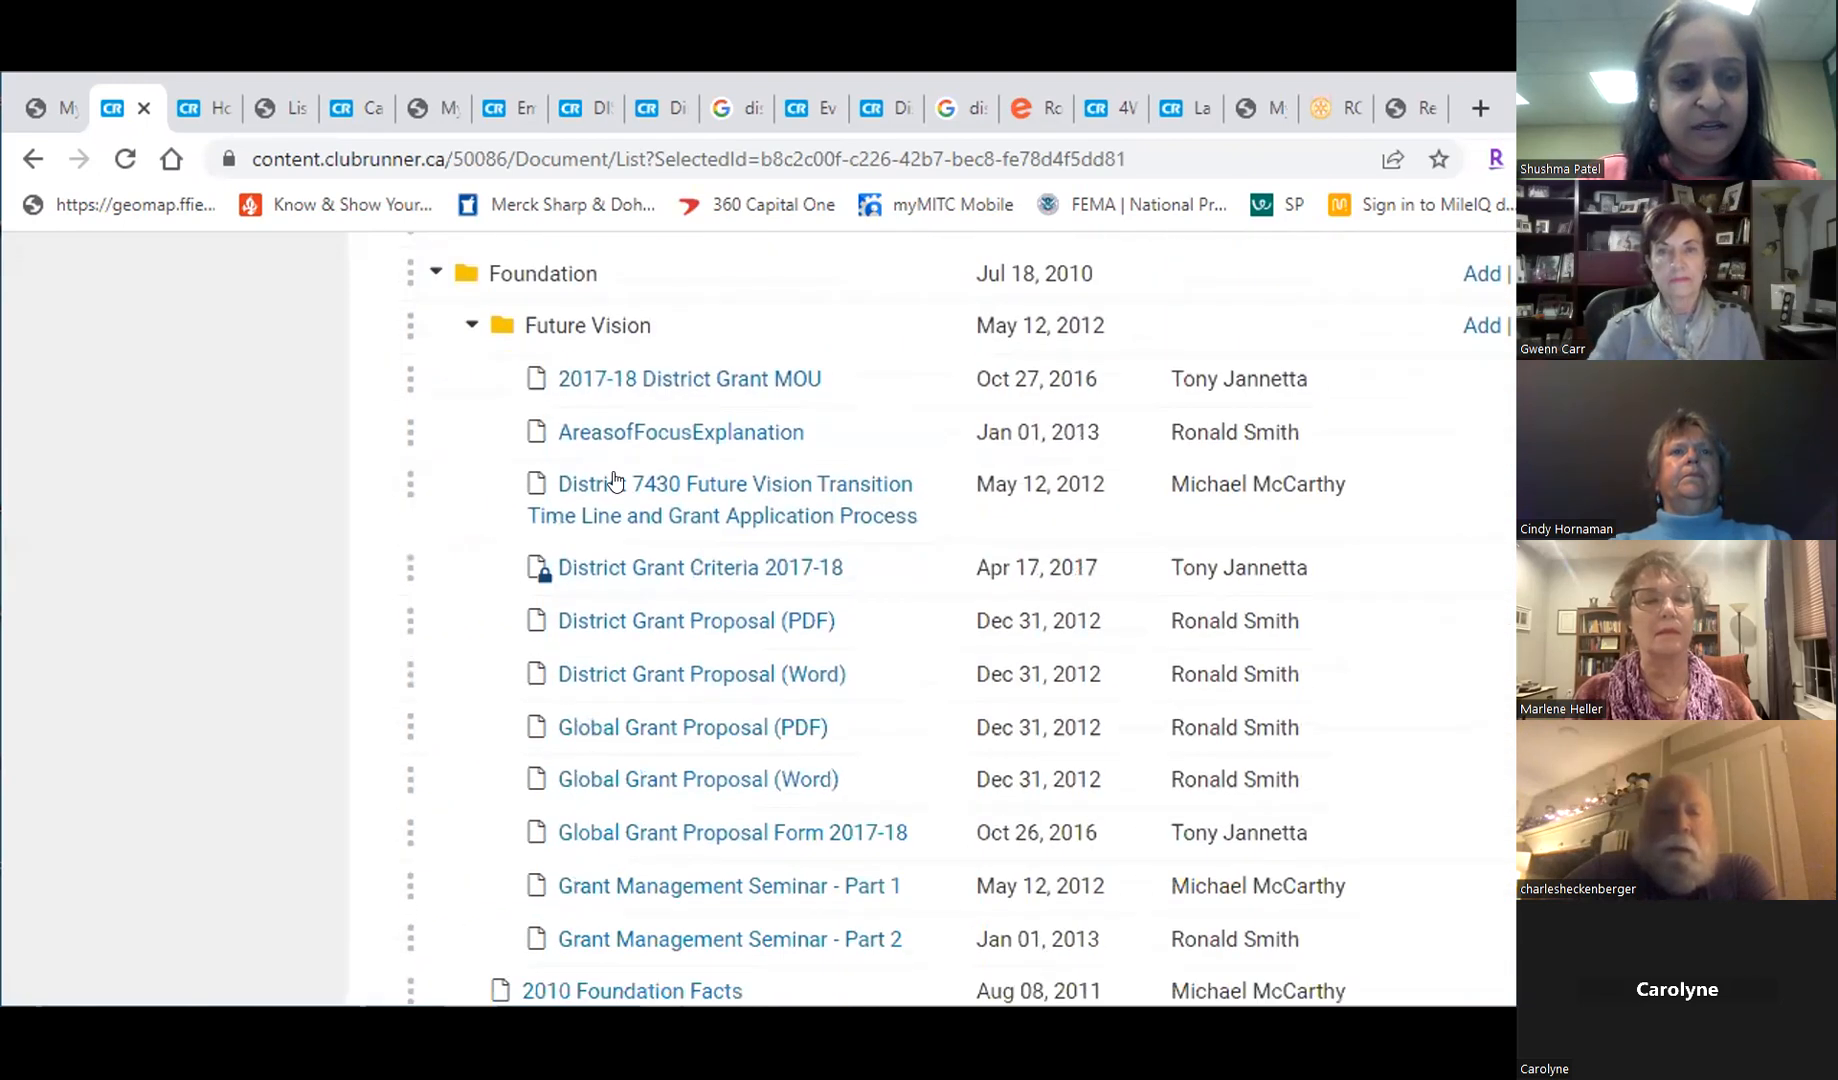
scroll(612, 470, "down", 20)
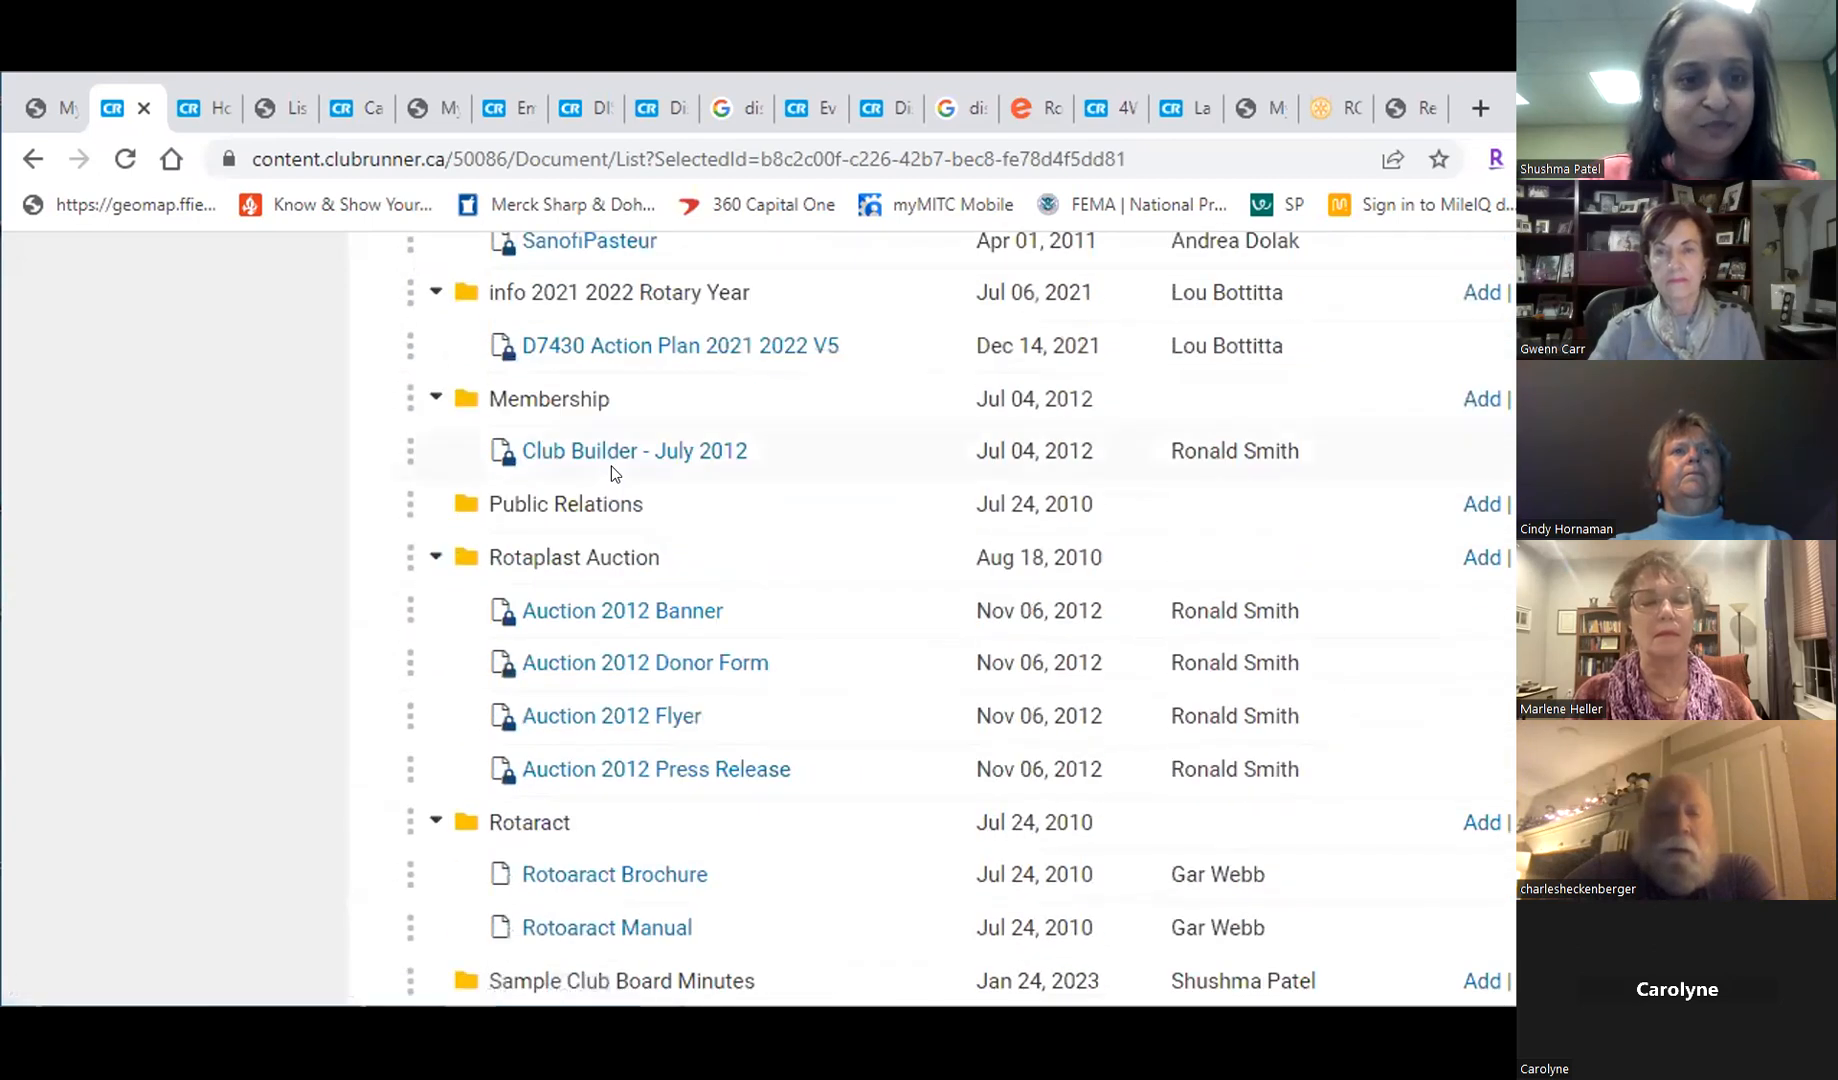
scroll(612, 474, "down", 3)
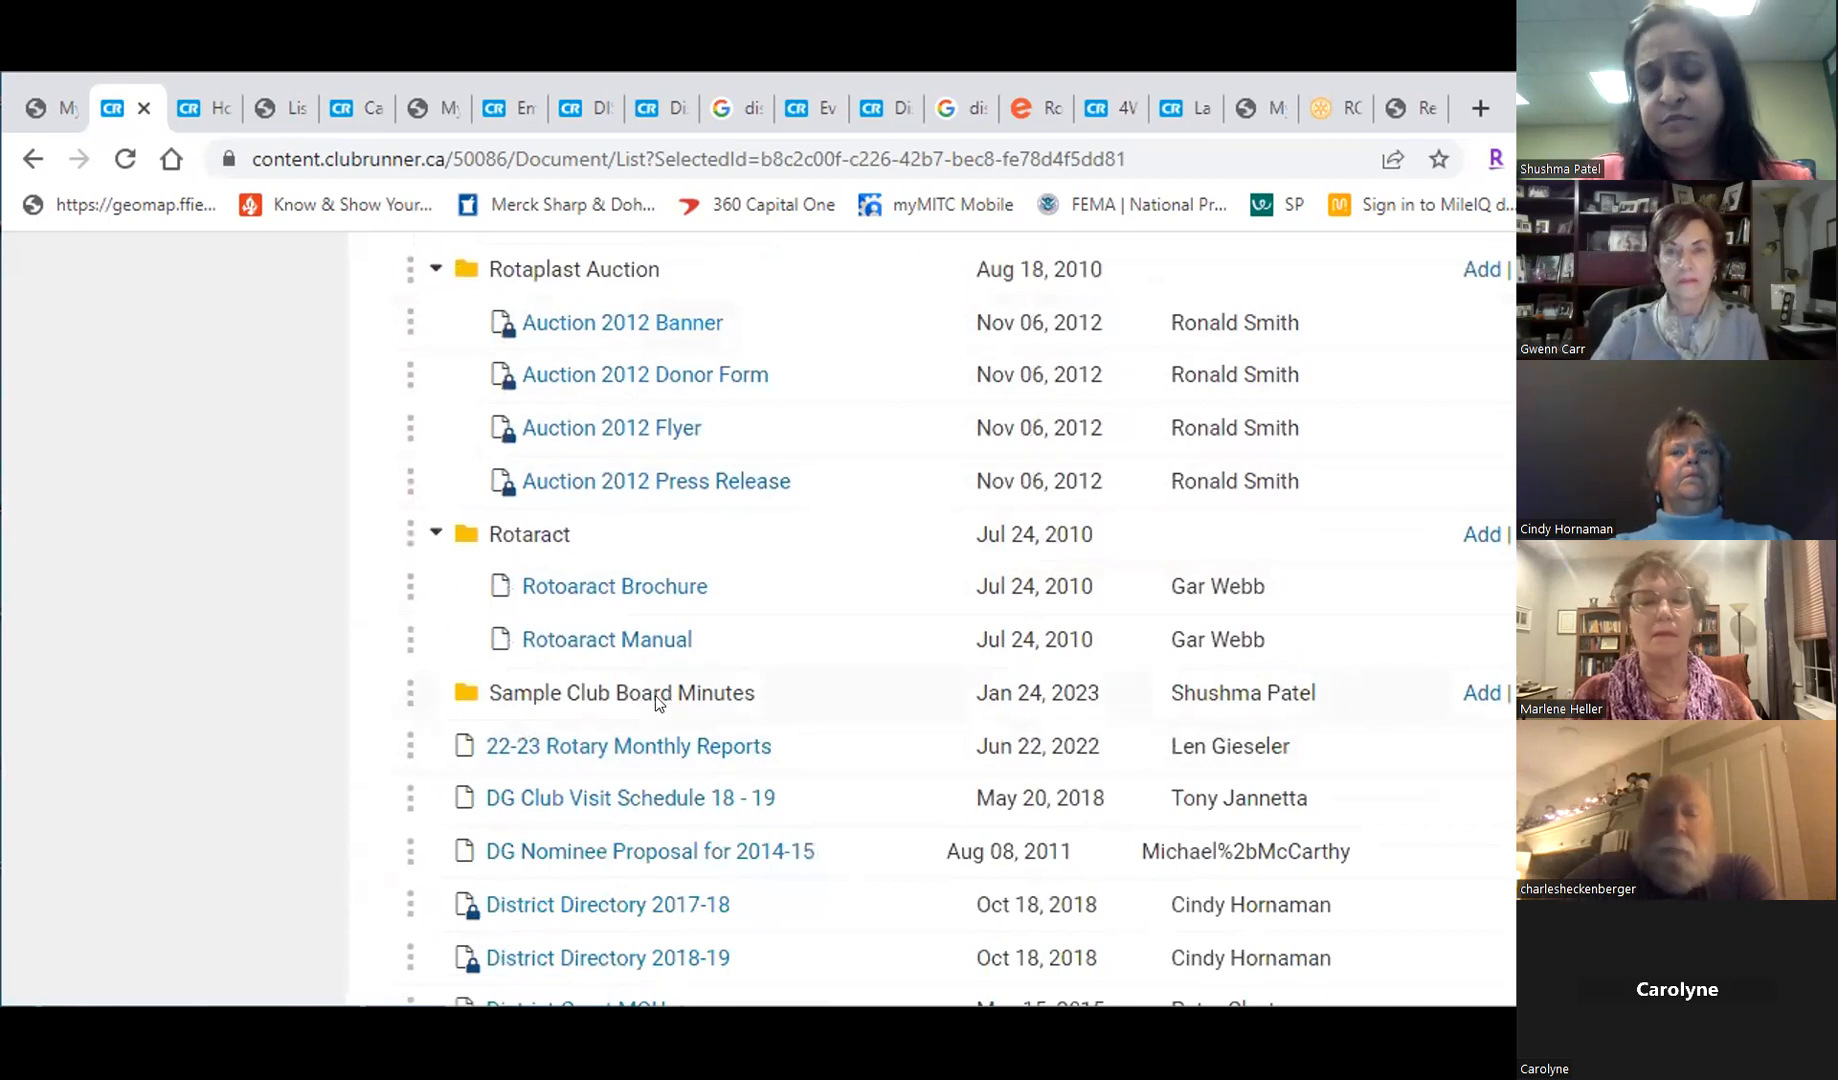
left_click(1478, 692)
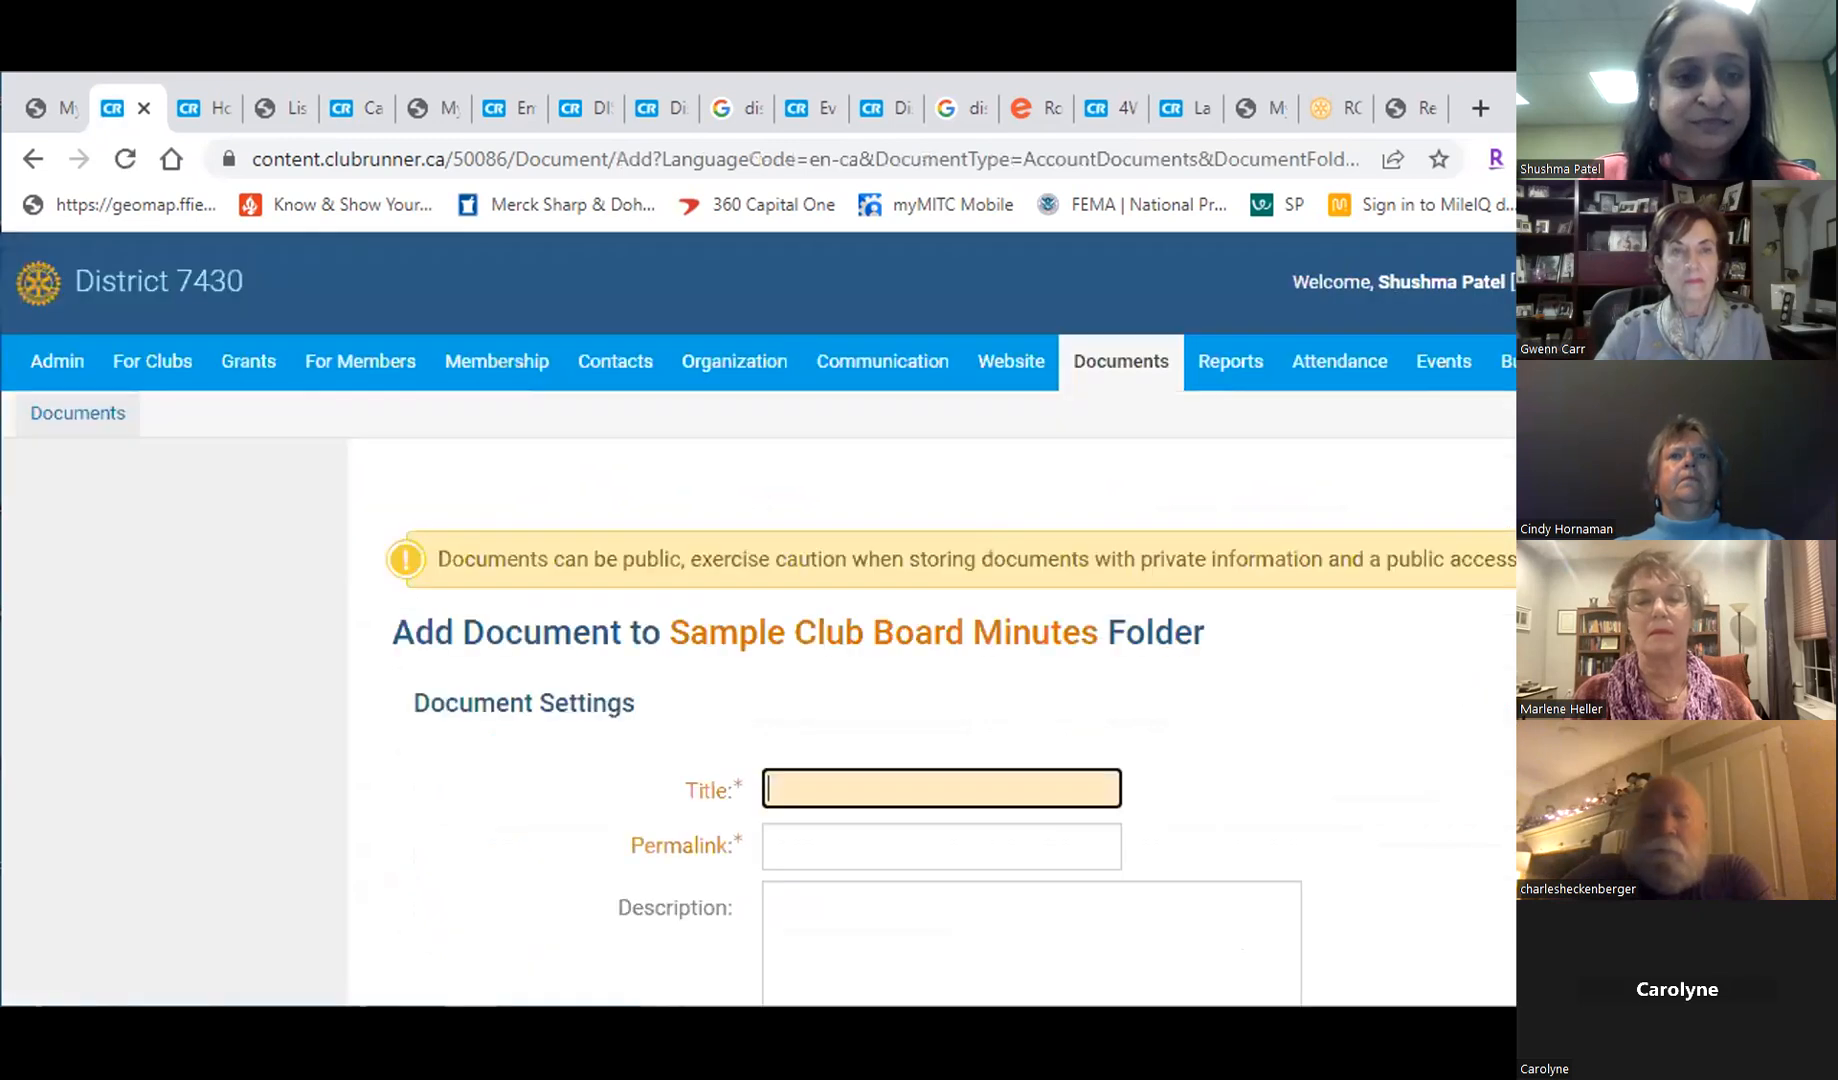
scroll(1460, 677, "down", 4)
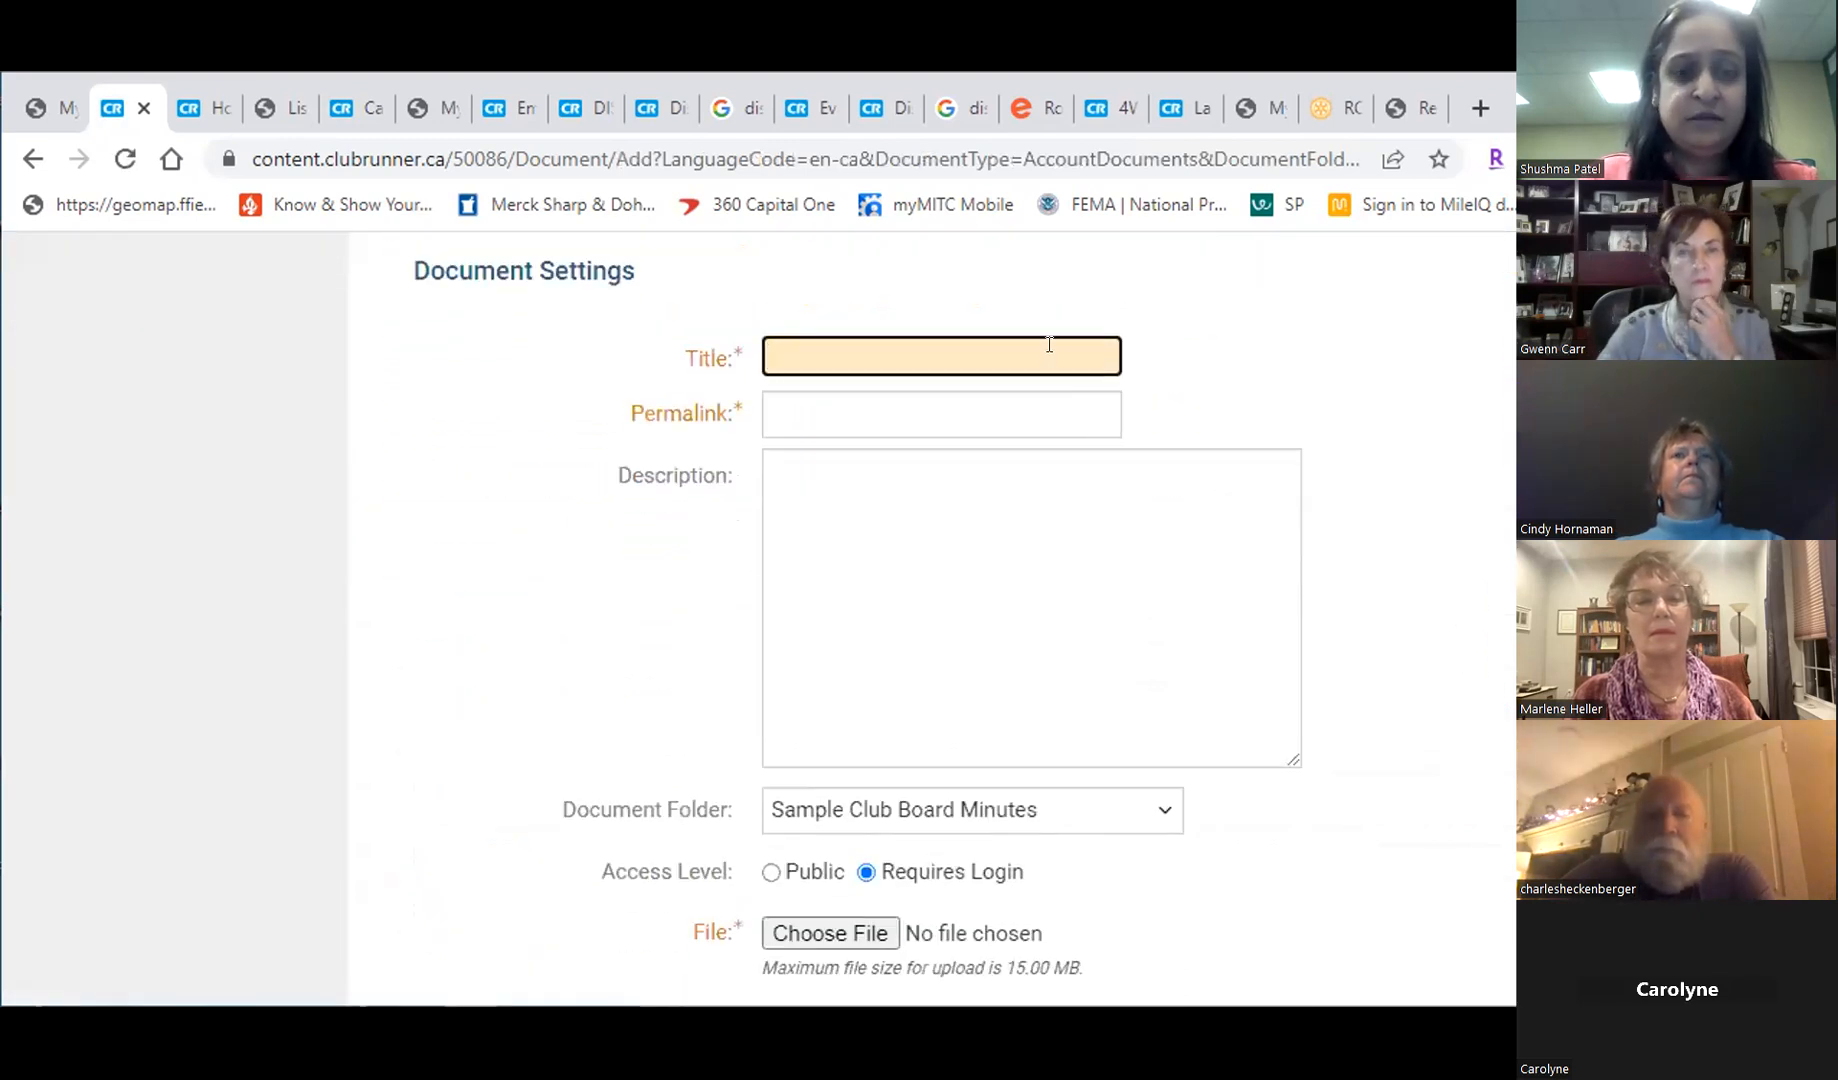
type("January 2023 Board Minutes")
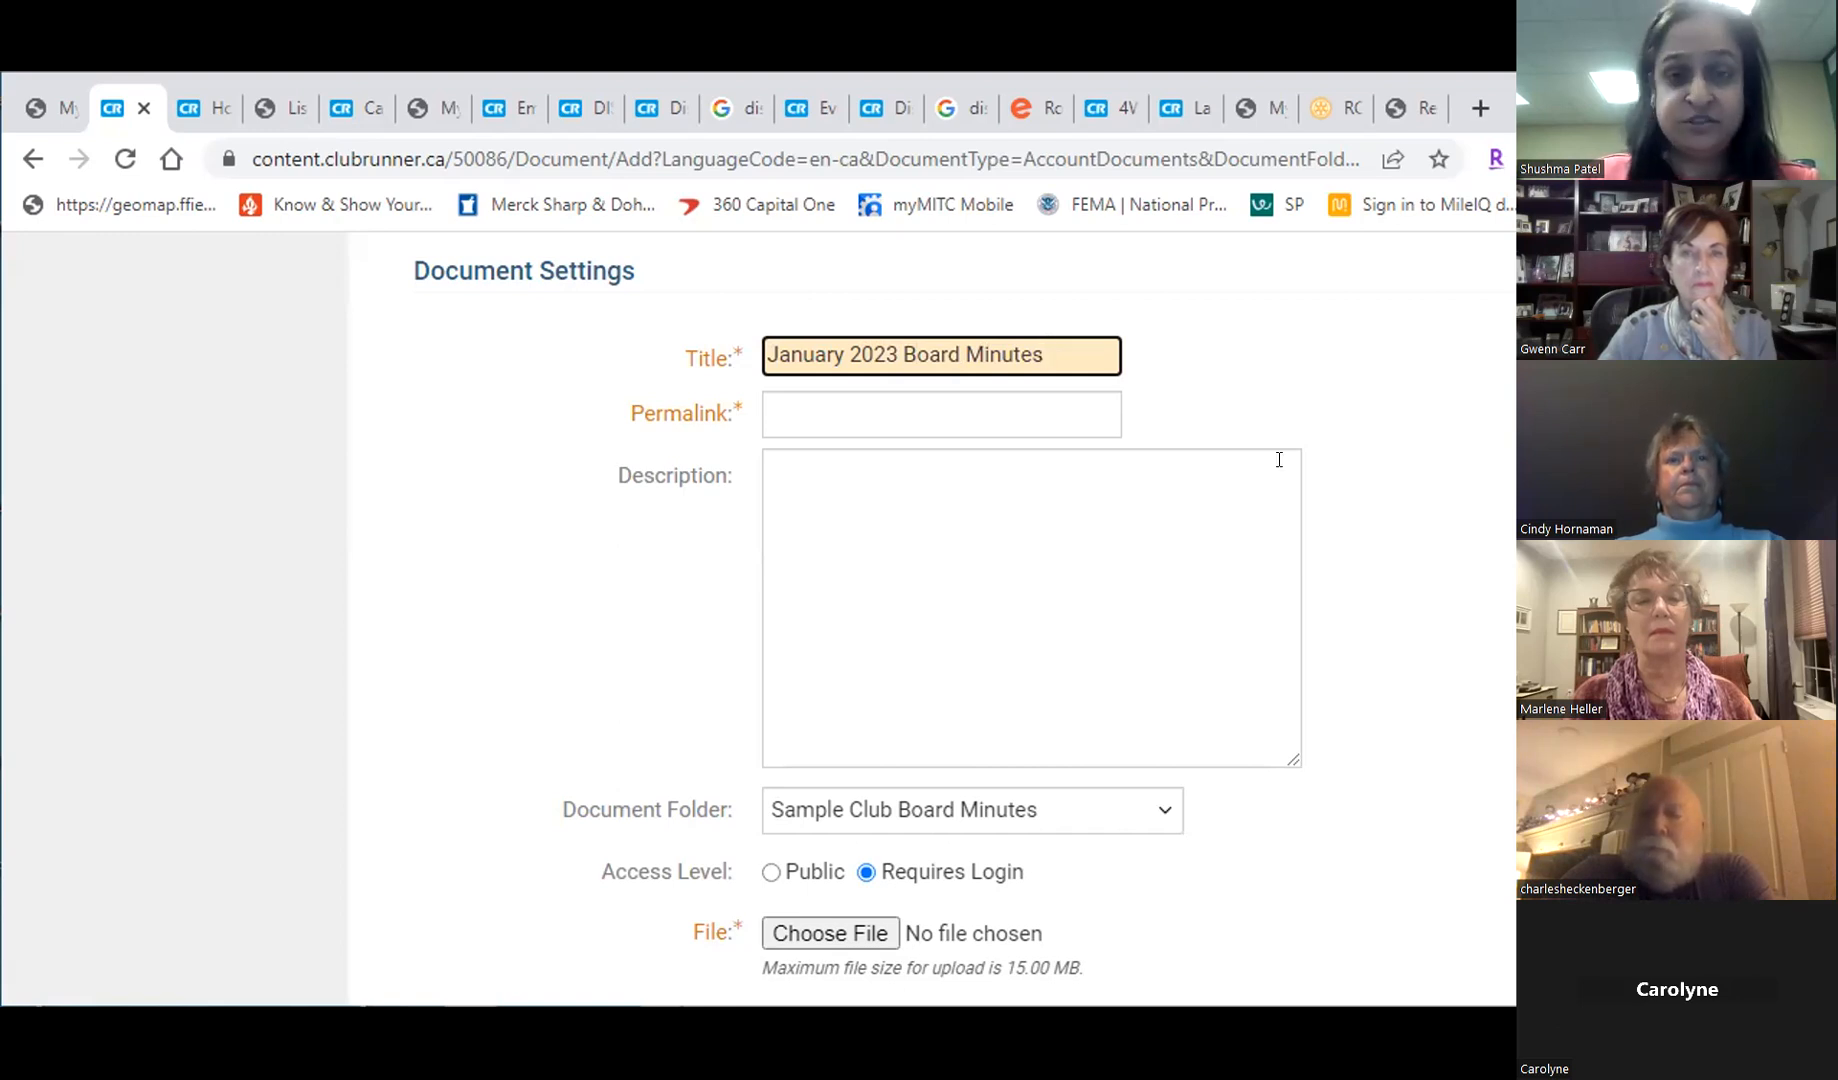
Step: Set the document's access level to Public, attach the Sample Board Meeting Minutes Word file, and save the document
scroll(1367, 515, "down", 2)
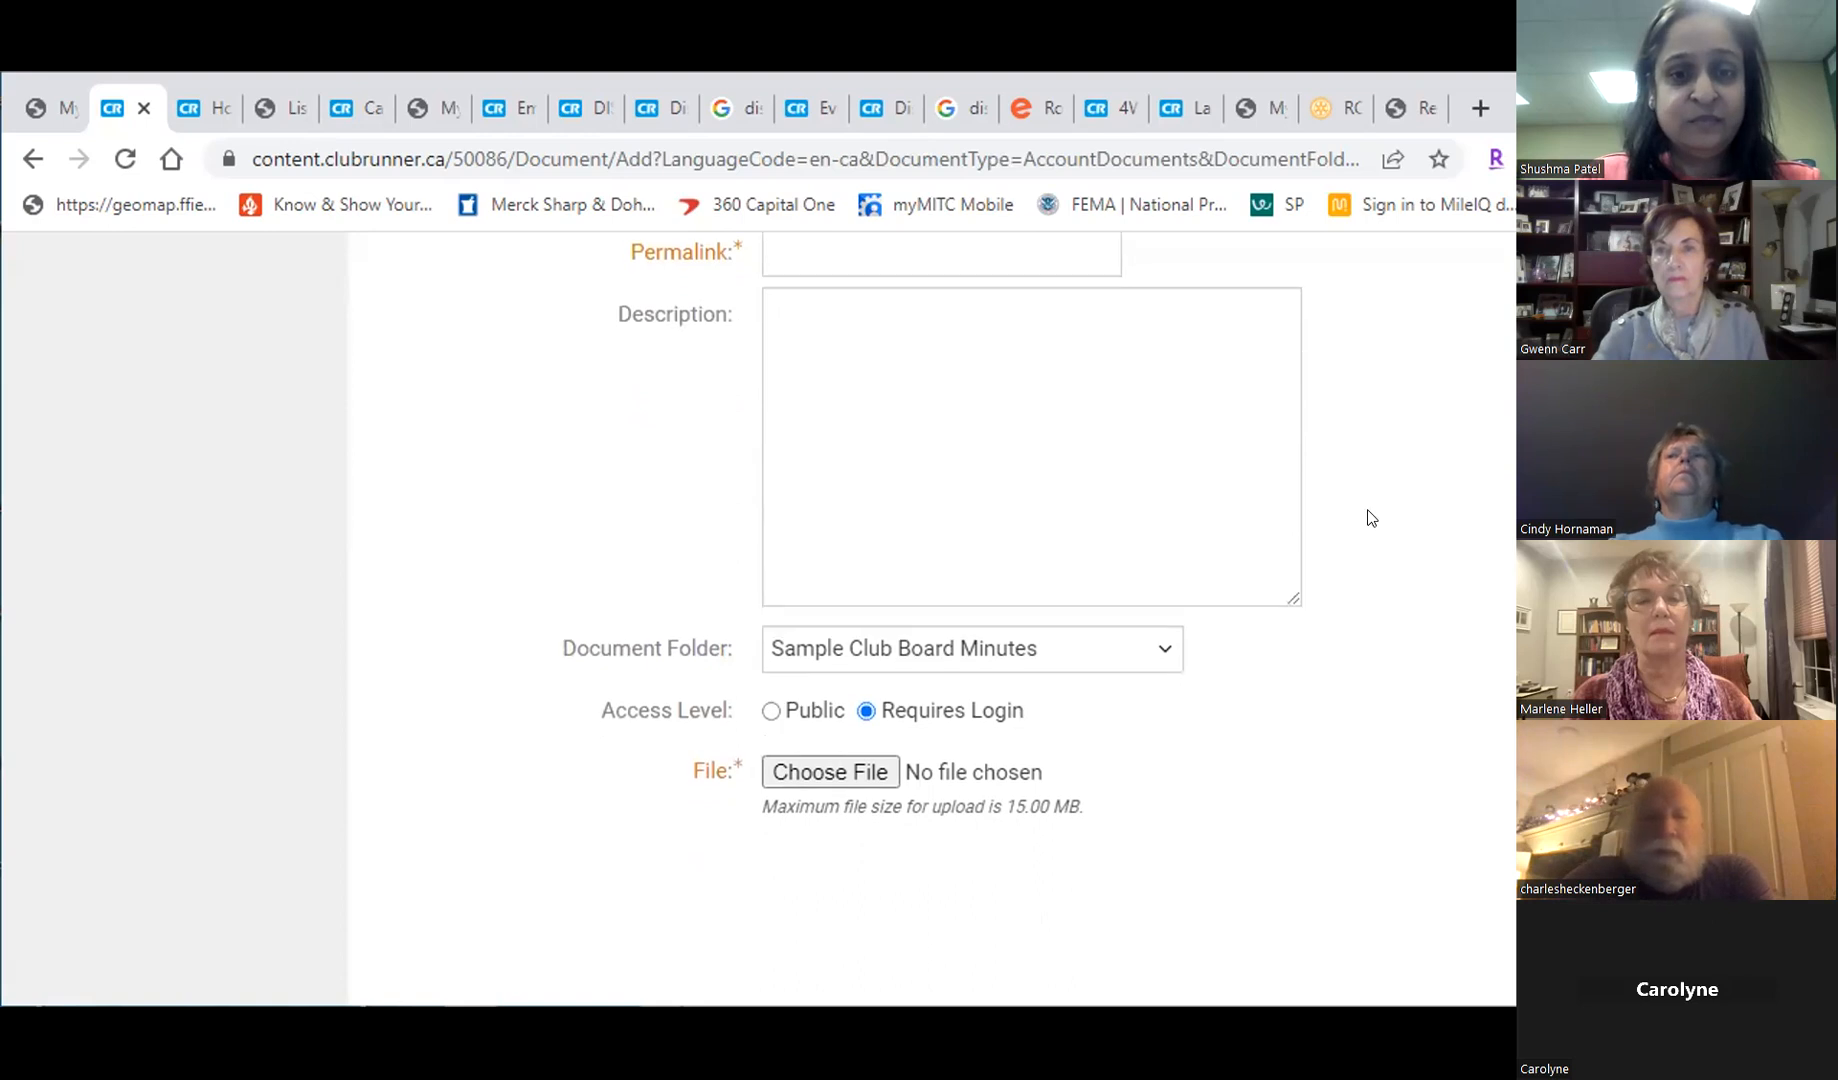
scroll(1371, 517, "down", 1)
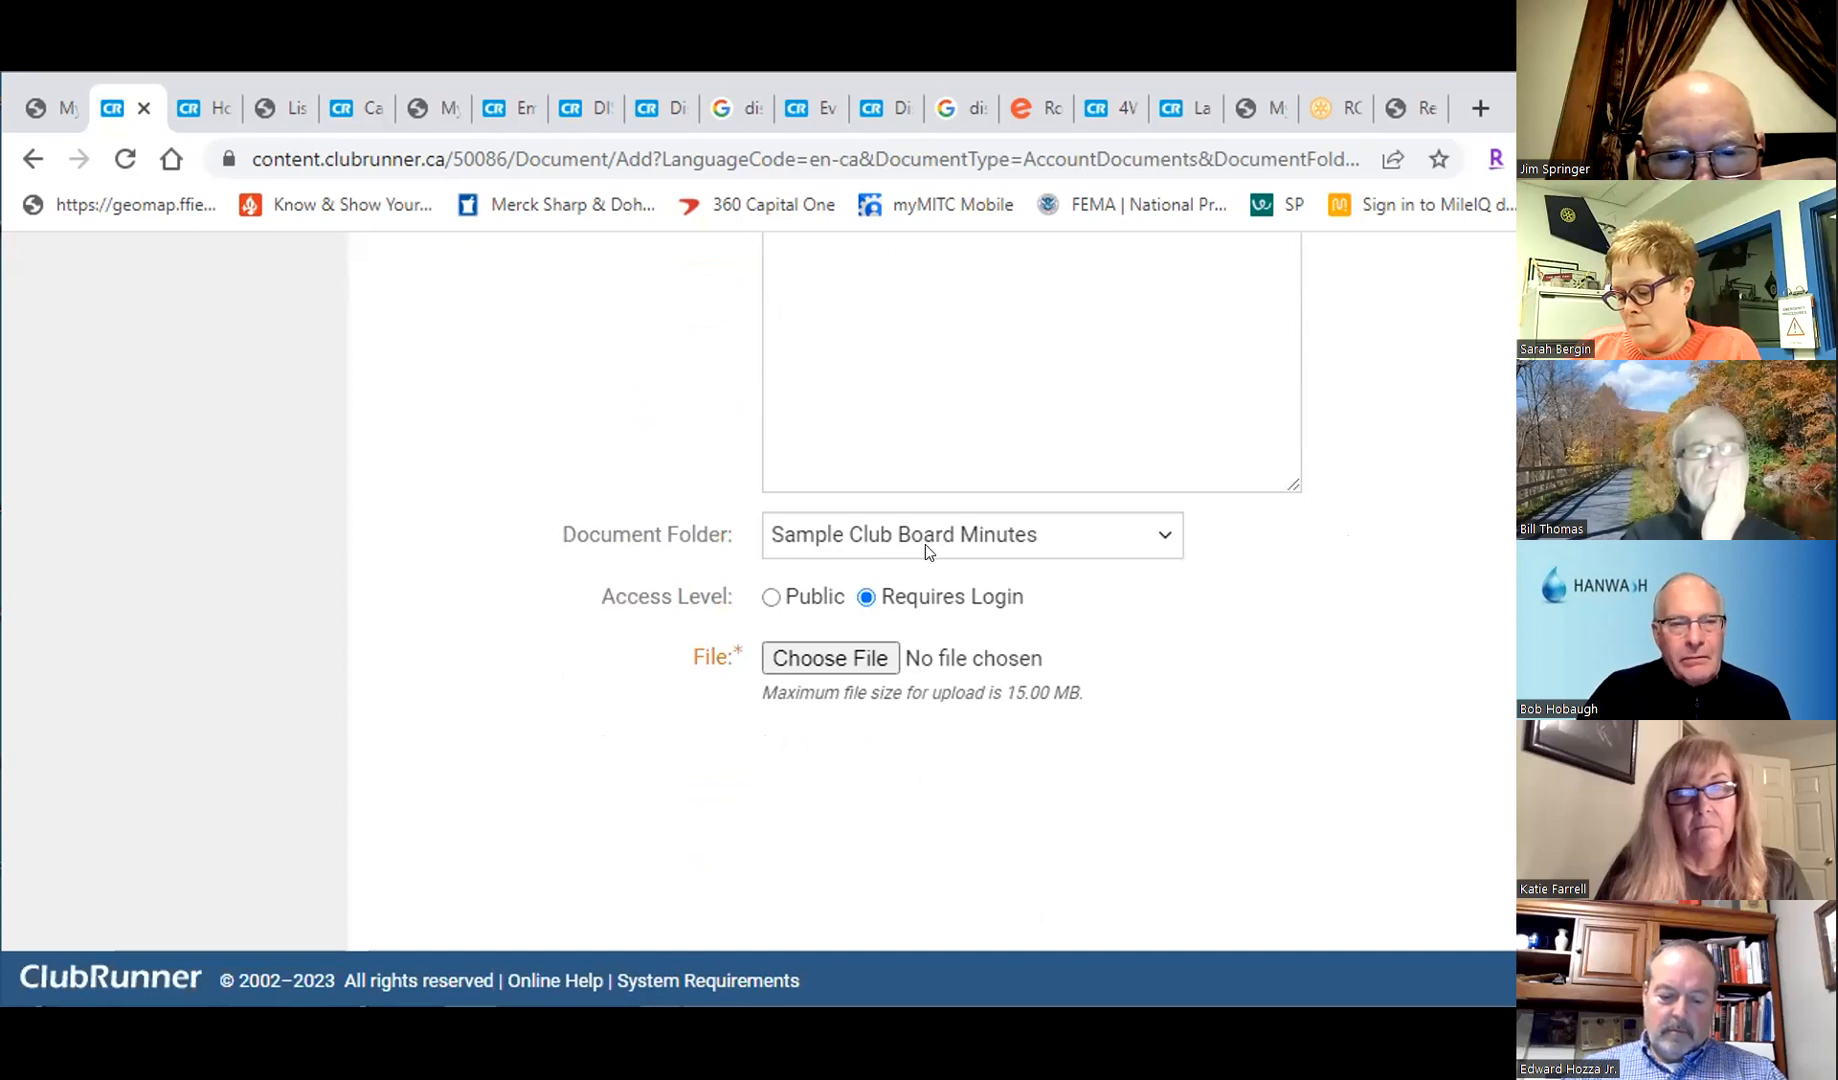
left_click(770, 597)
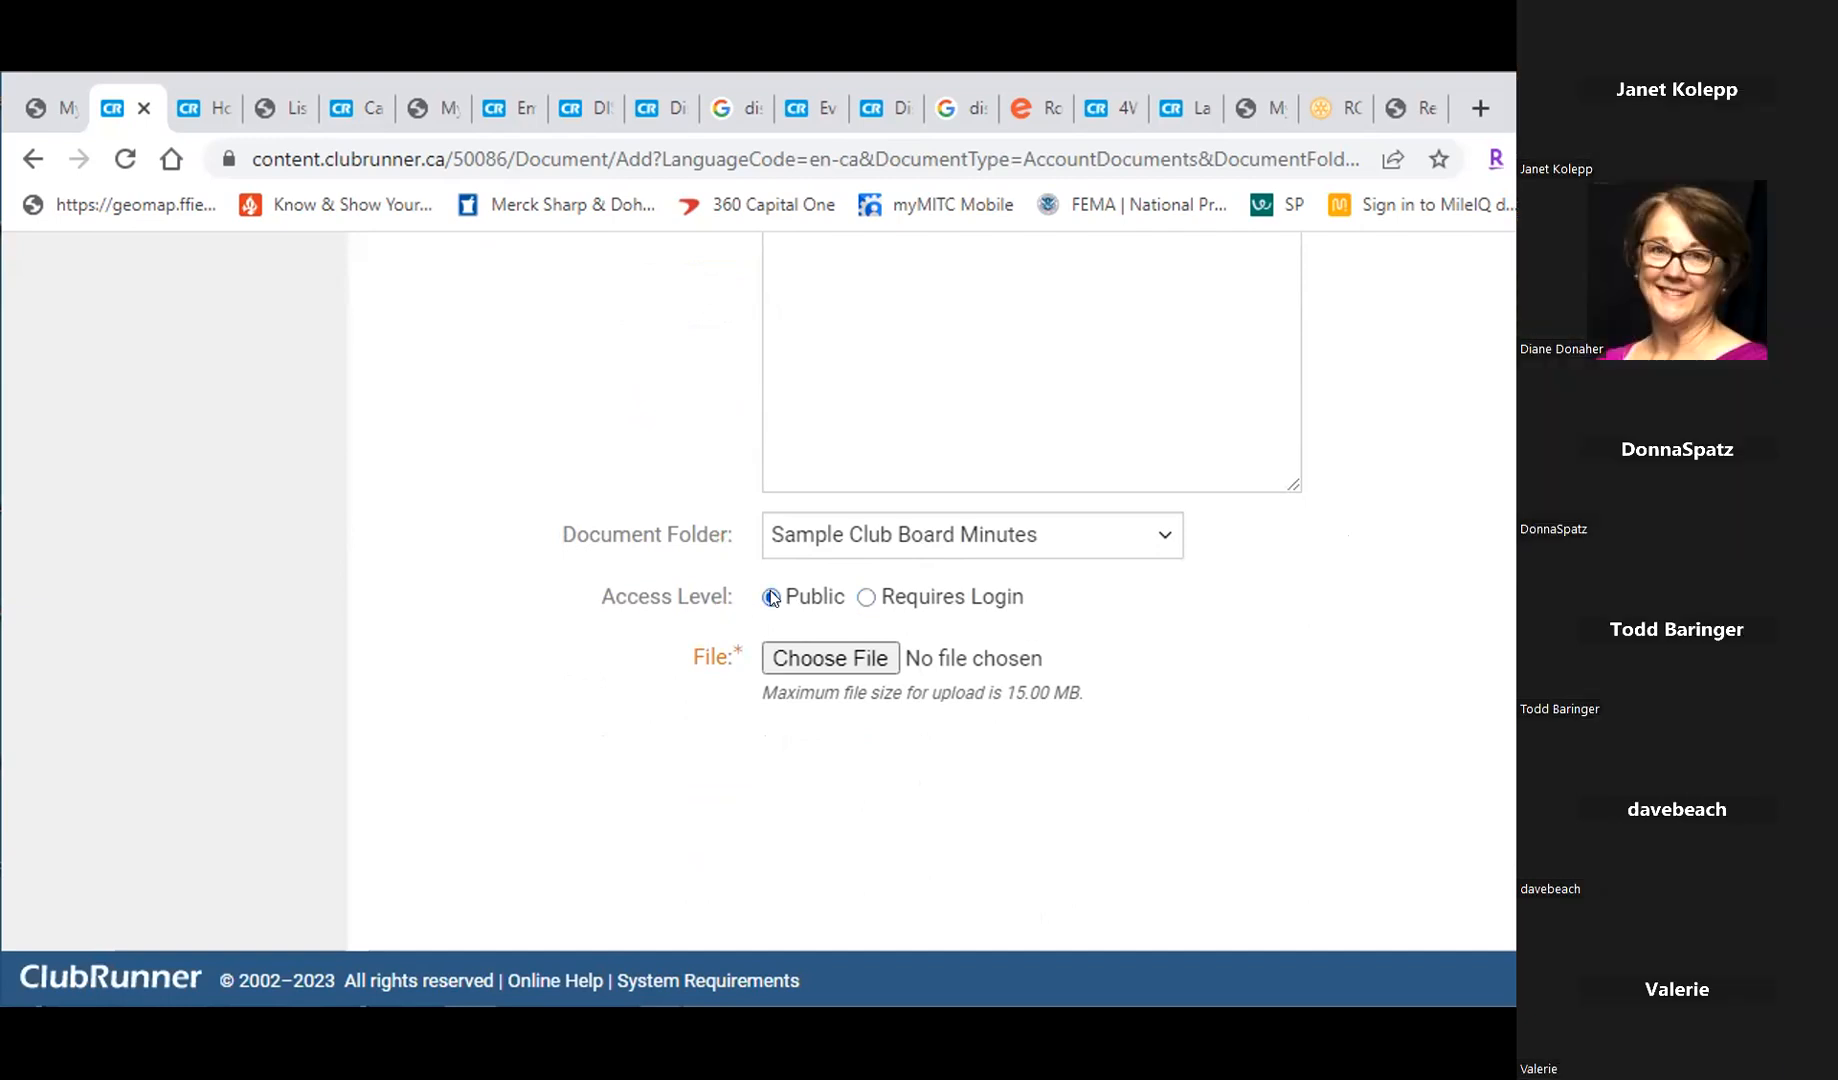
left_click(856, 660)
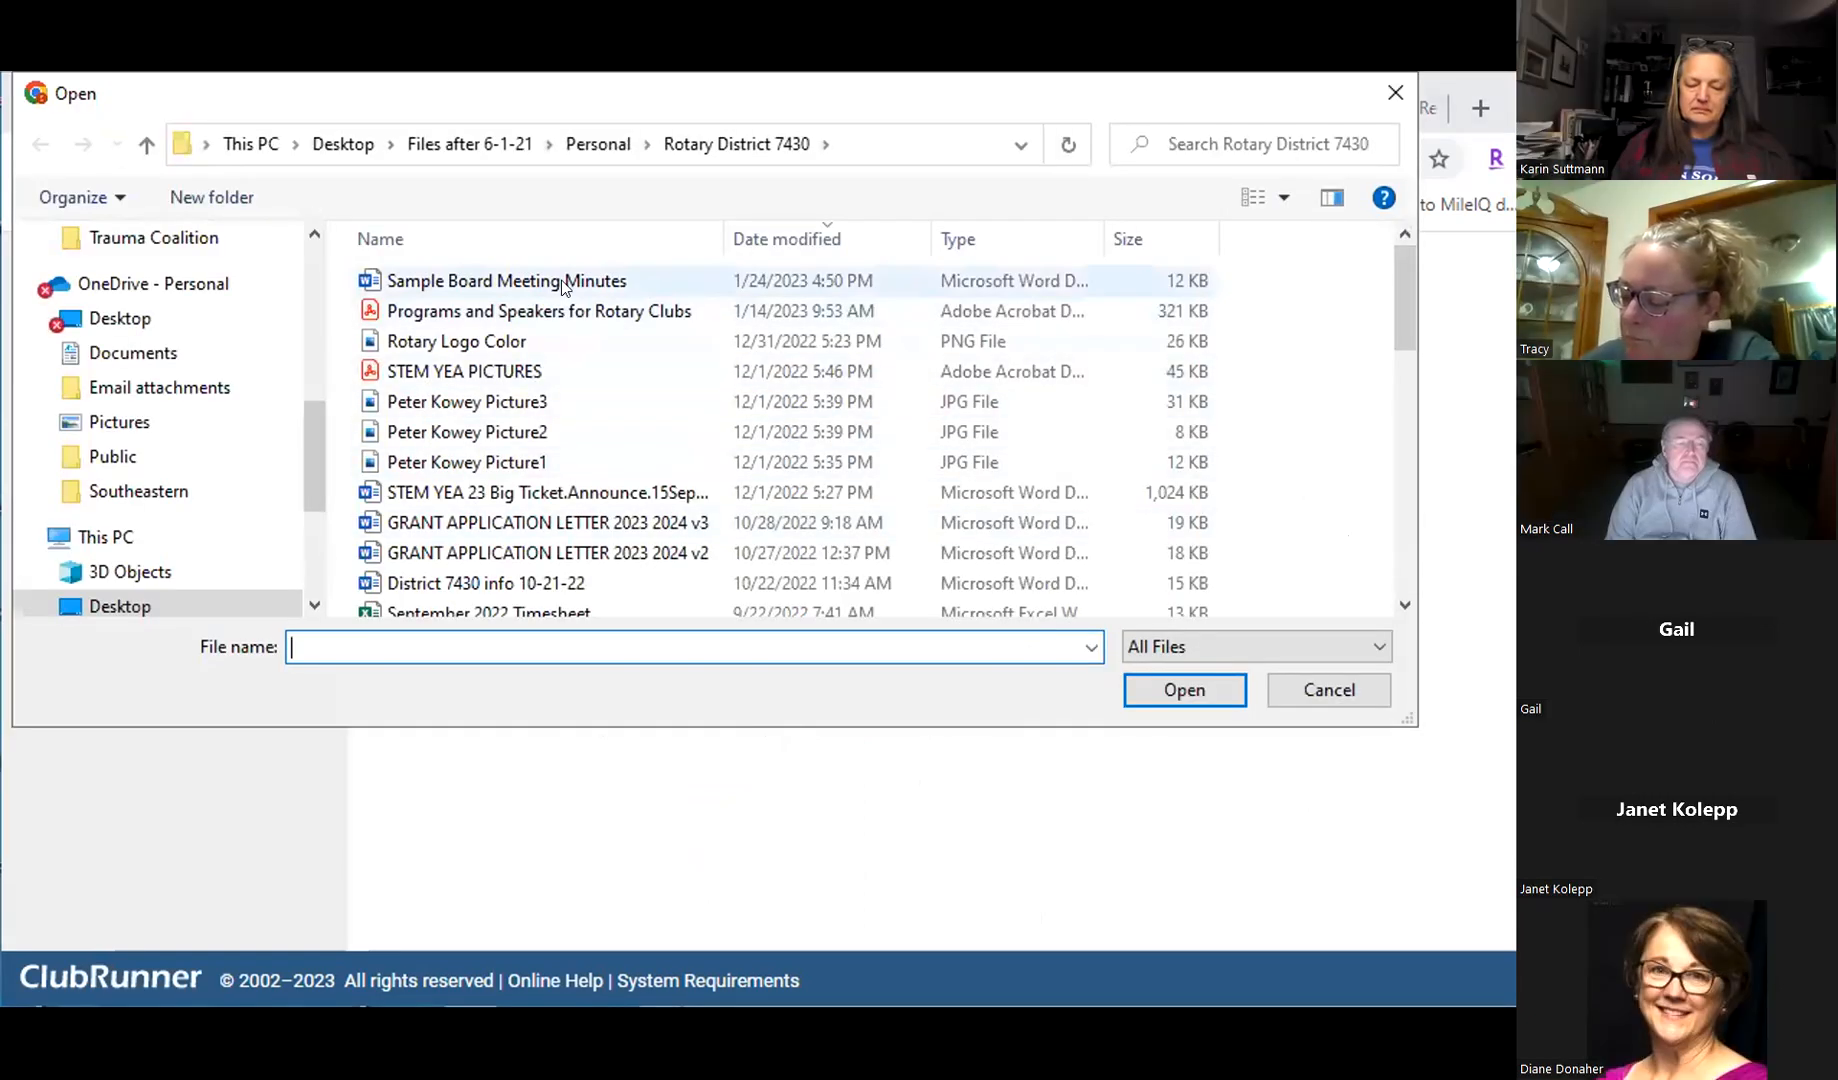
double_click(507, 281)
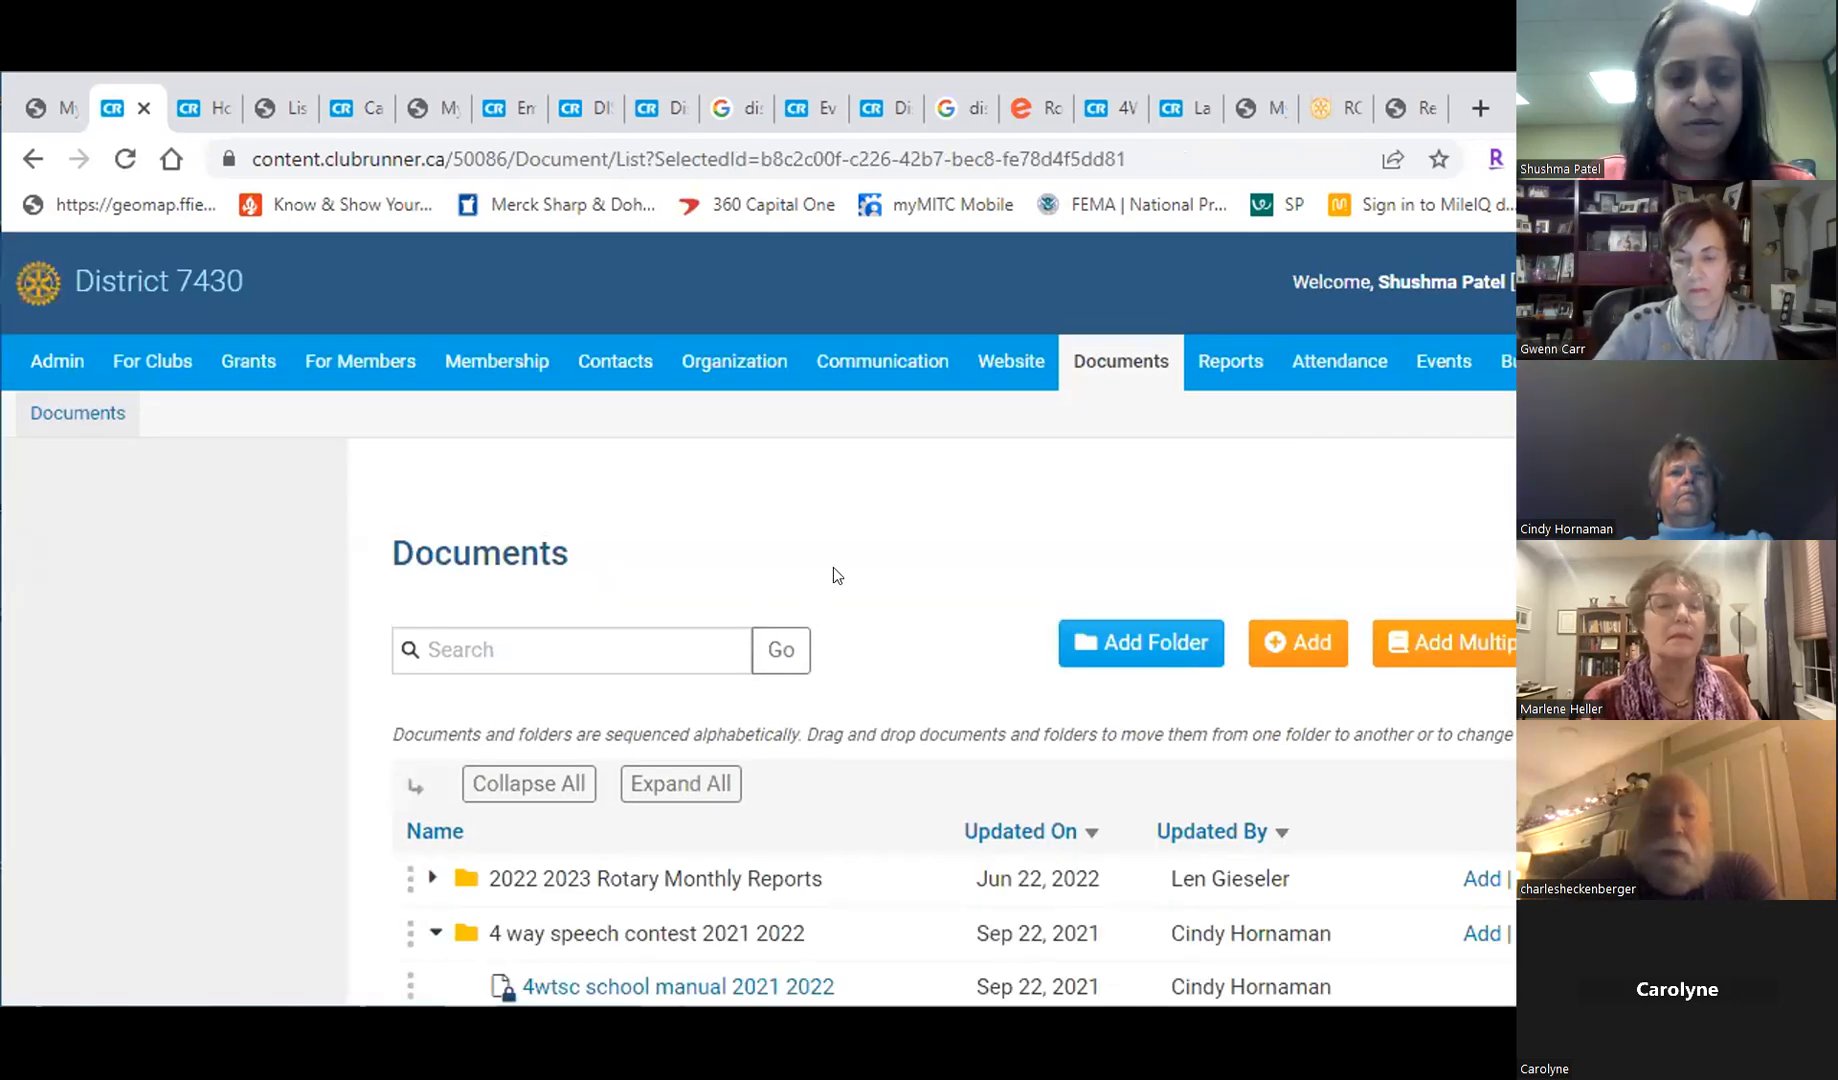
Step: Expand the Sample Club Board Minutes folder in the documents list to check its contents
scroll(835, 573, "down", 15)
scroll(835, 573, "down", 20)
scroll(835, 573, "down", 14)
scroll(835, 573, "up", 4)
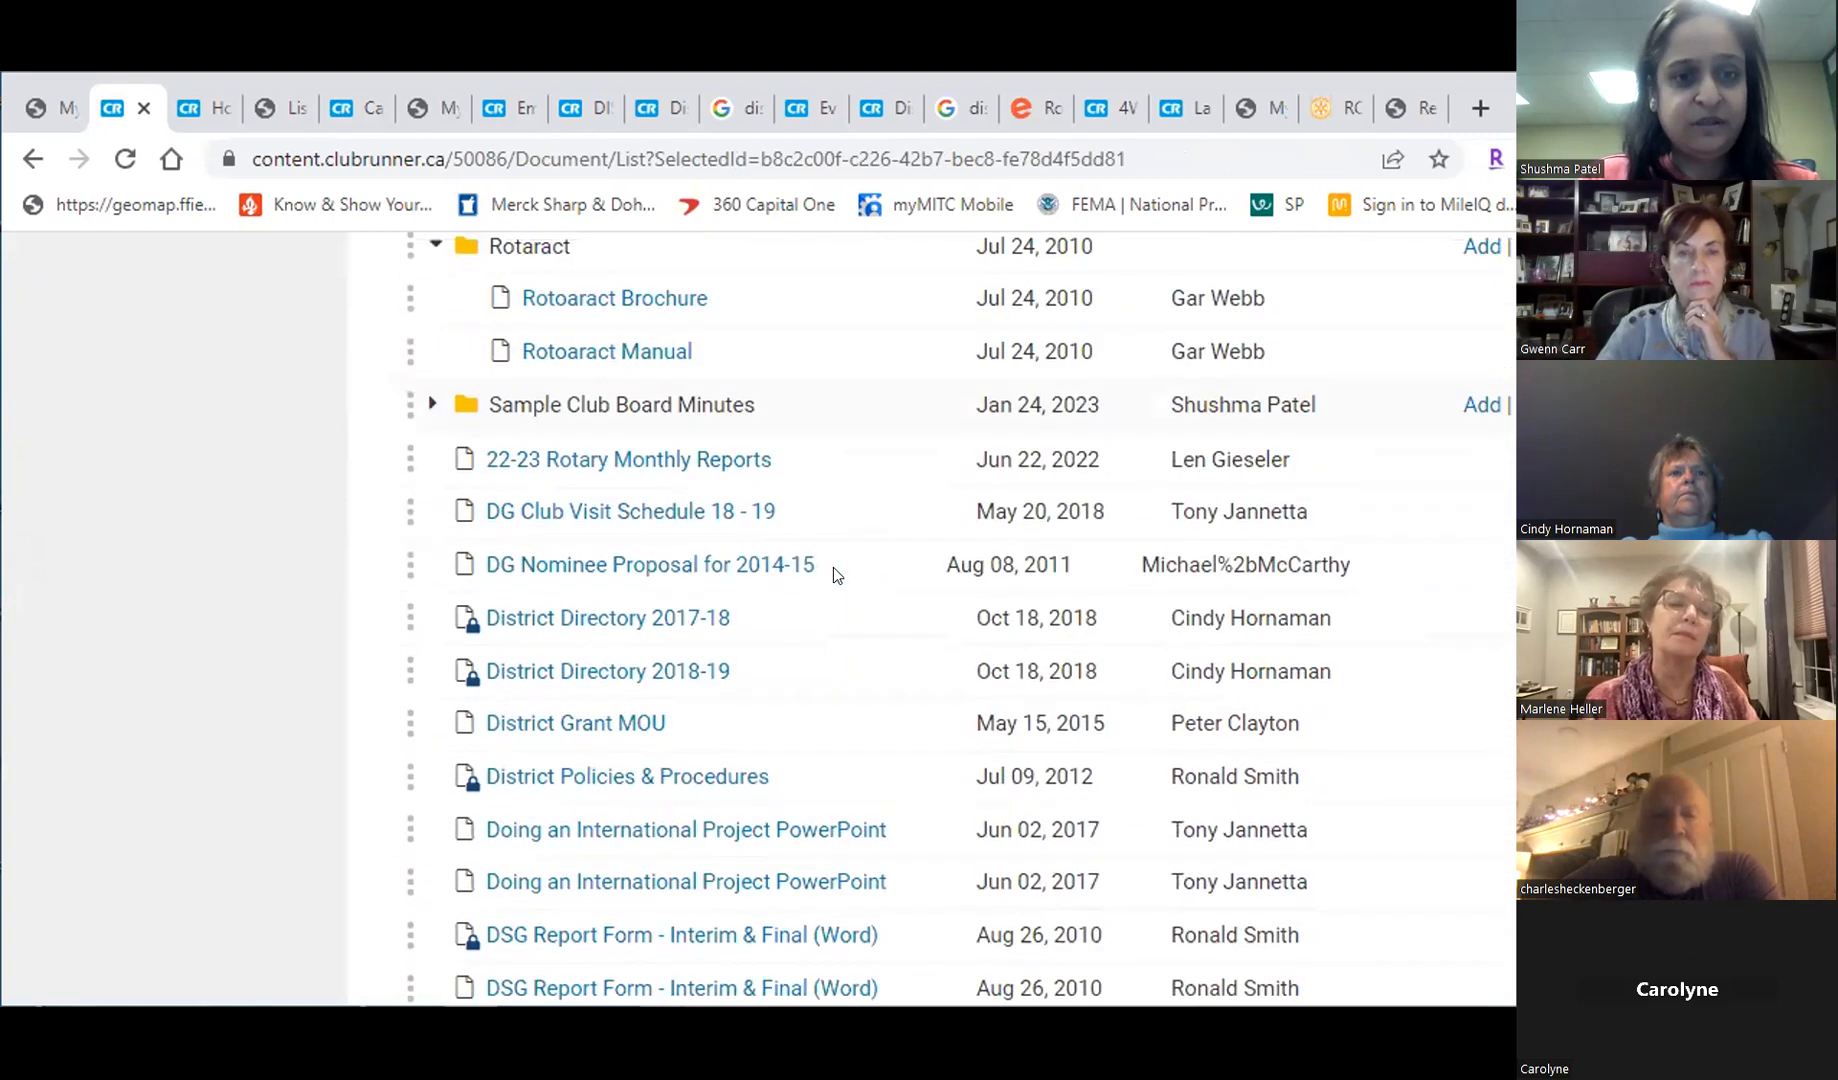
left_click(430, 405)
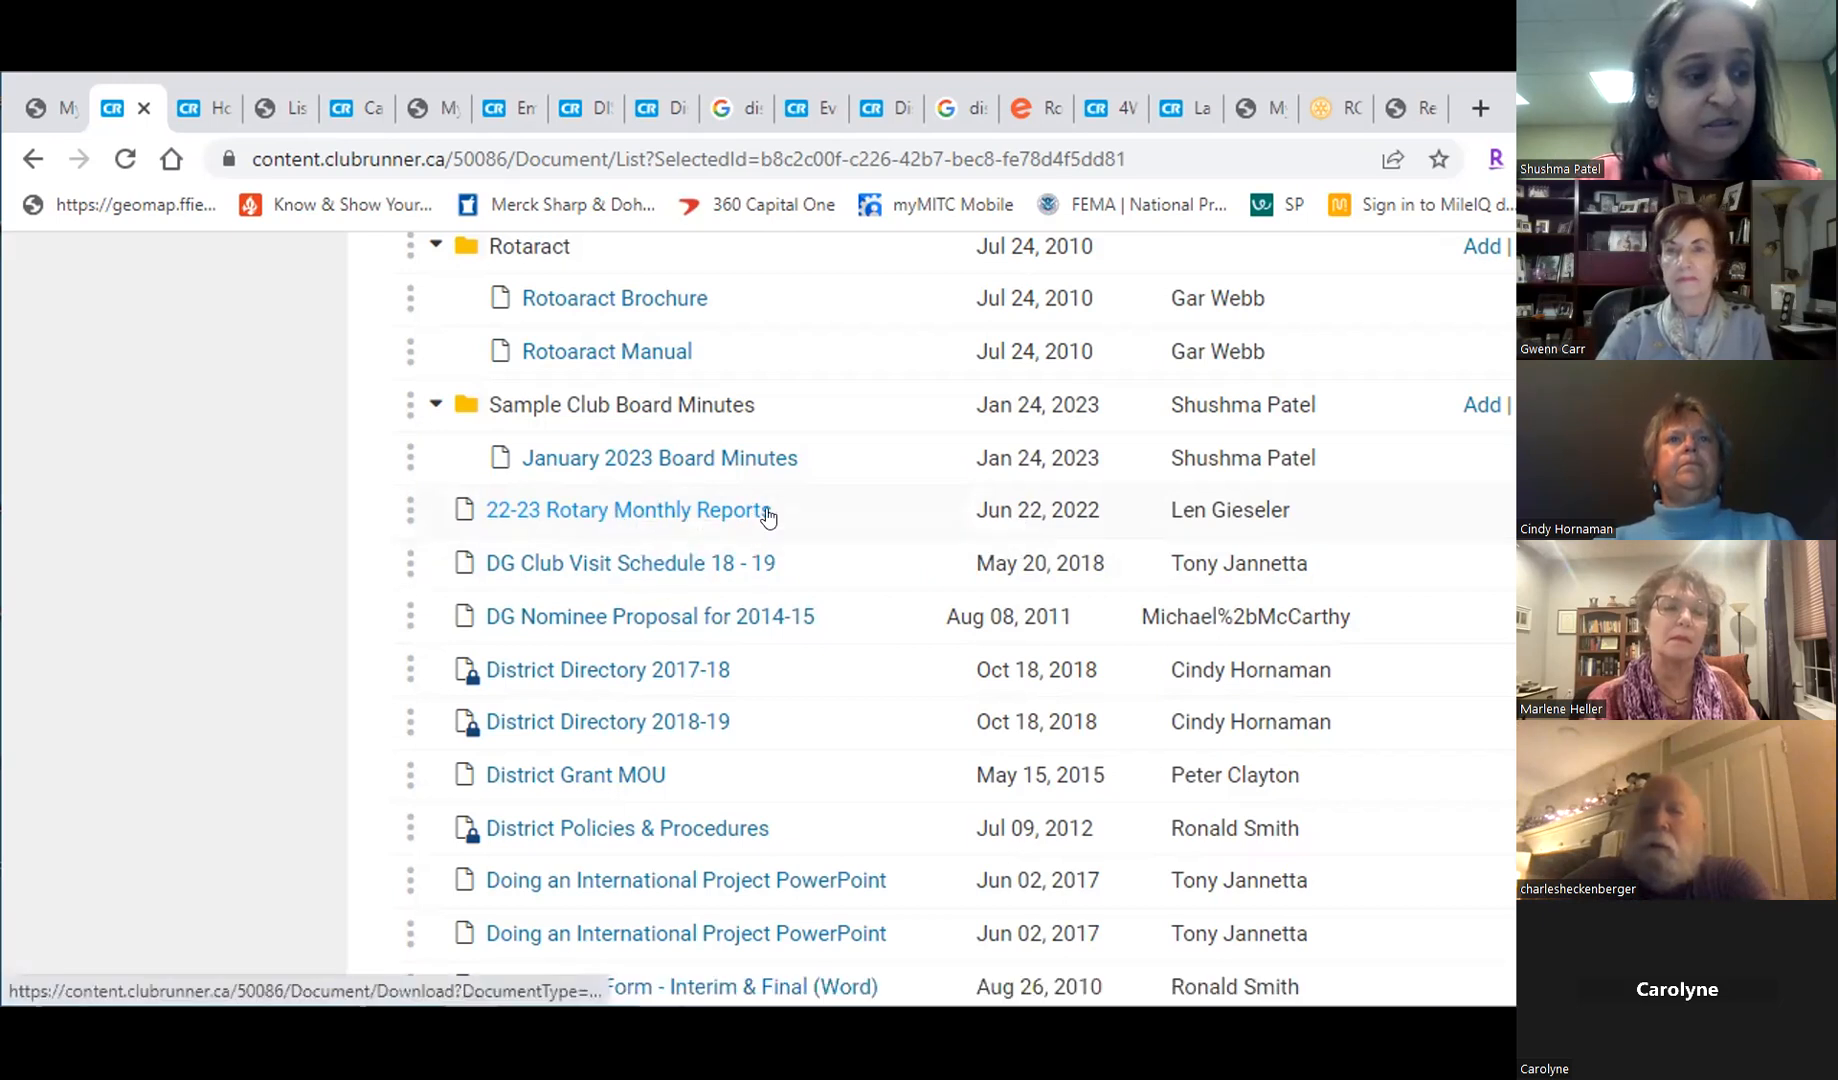
scroll(765, 508, "down", 4)
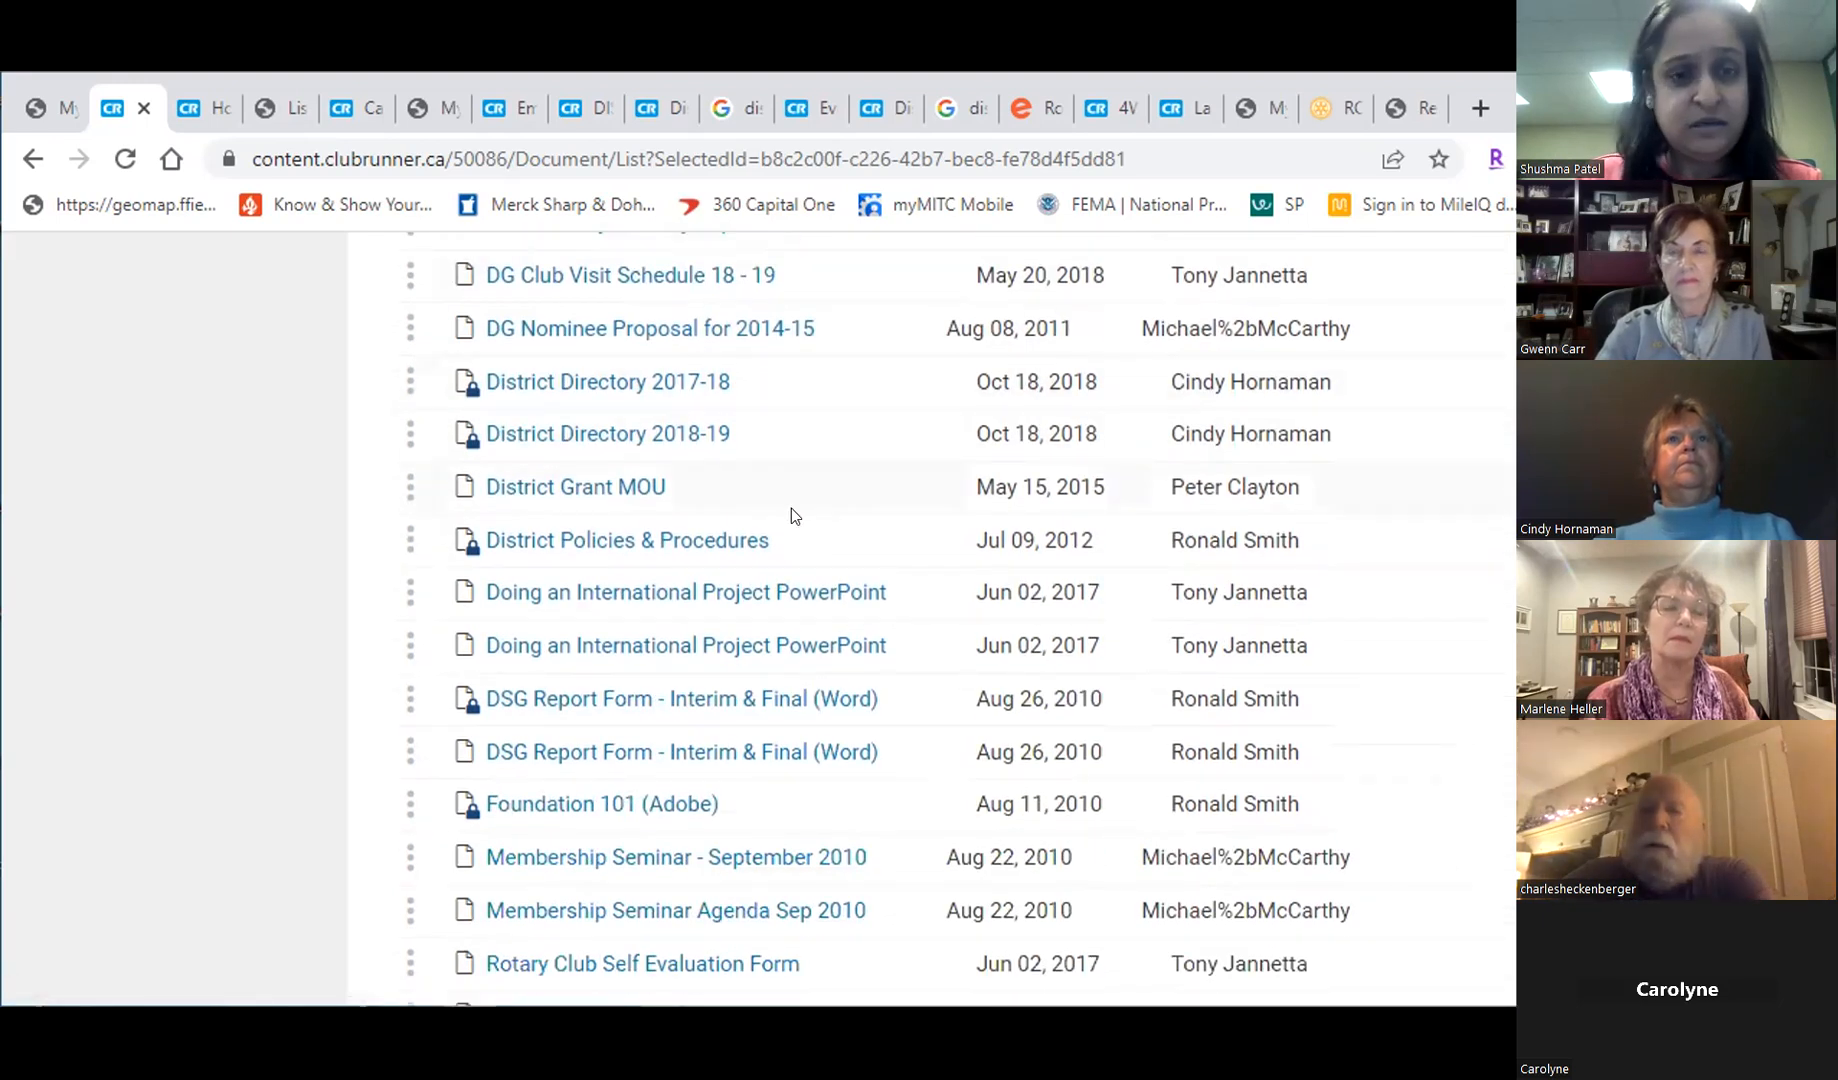
scroll(816, 517, "up", 3)
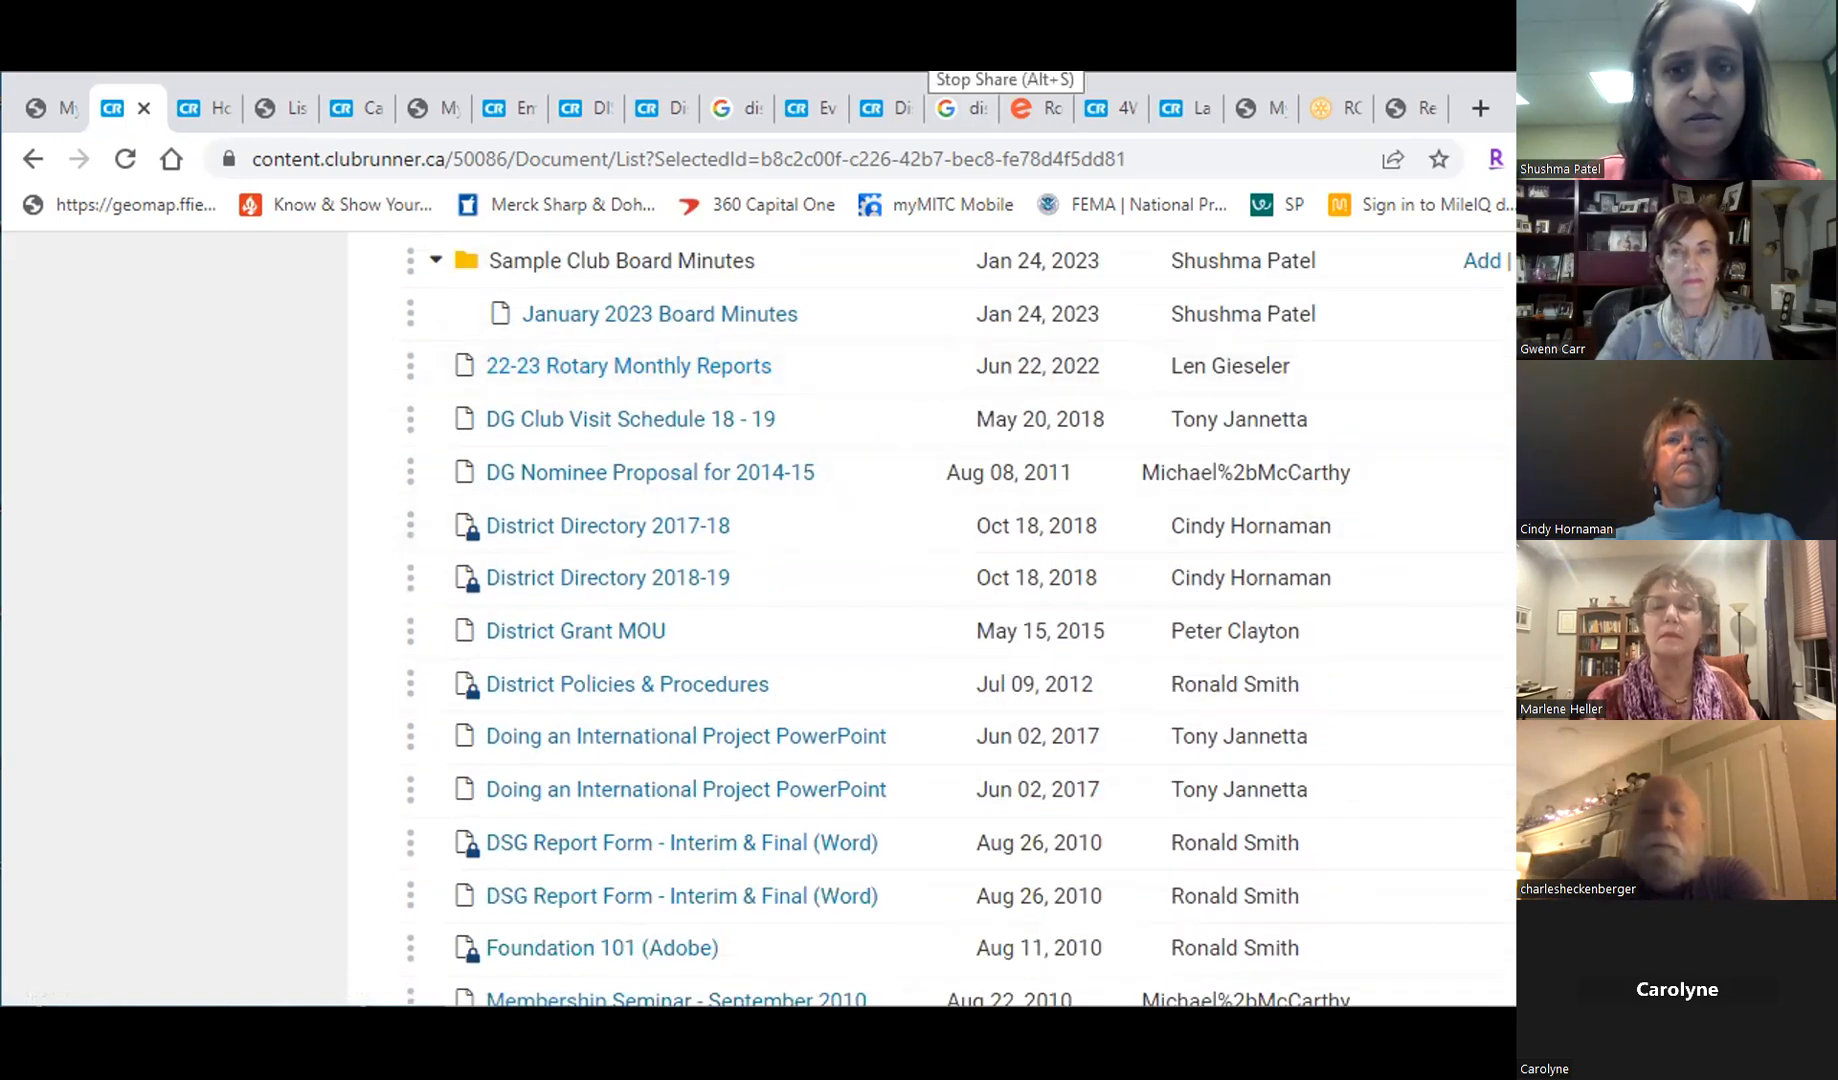
left_click(1005, 82)
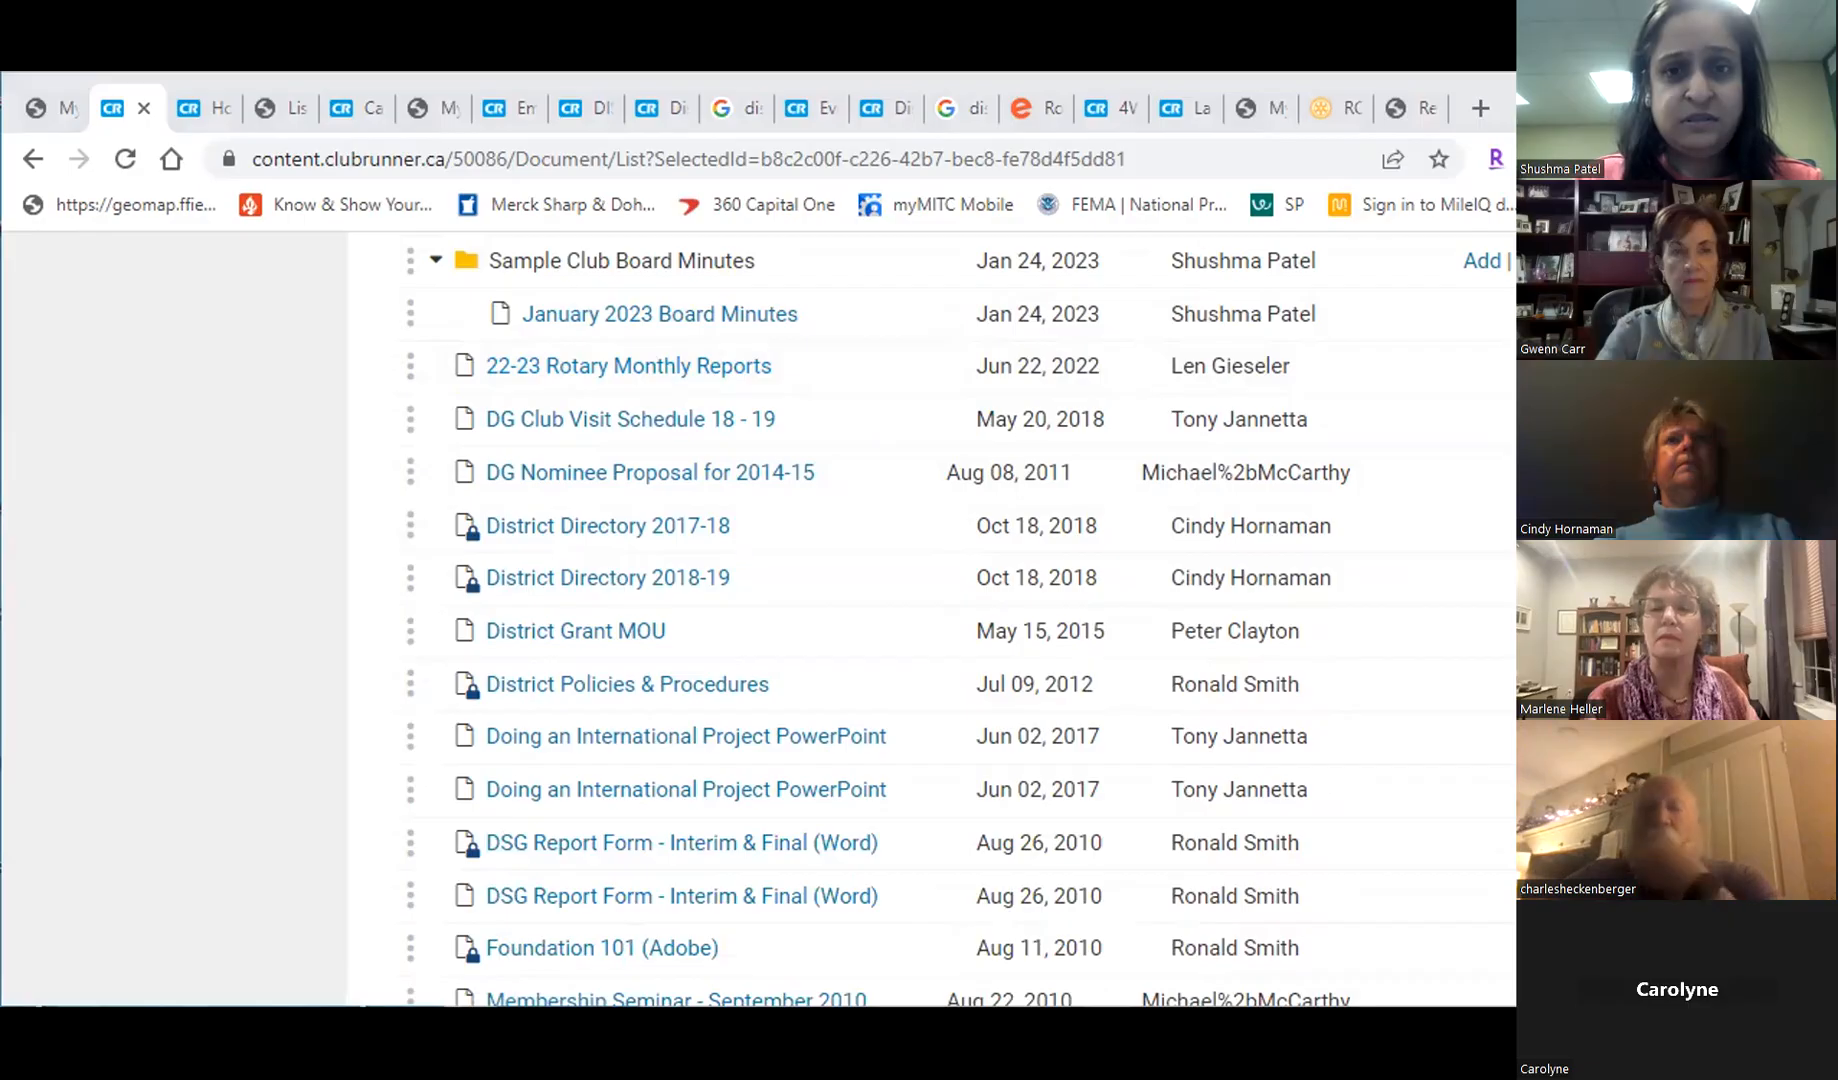
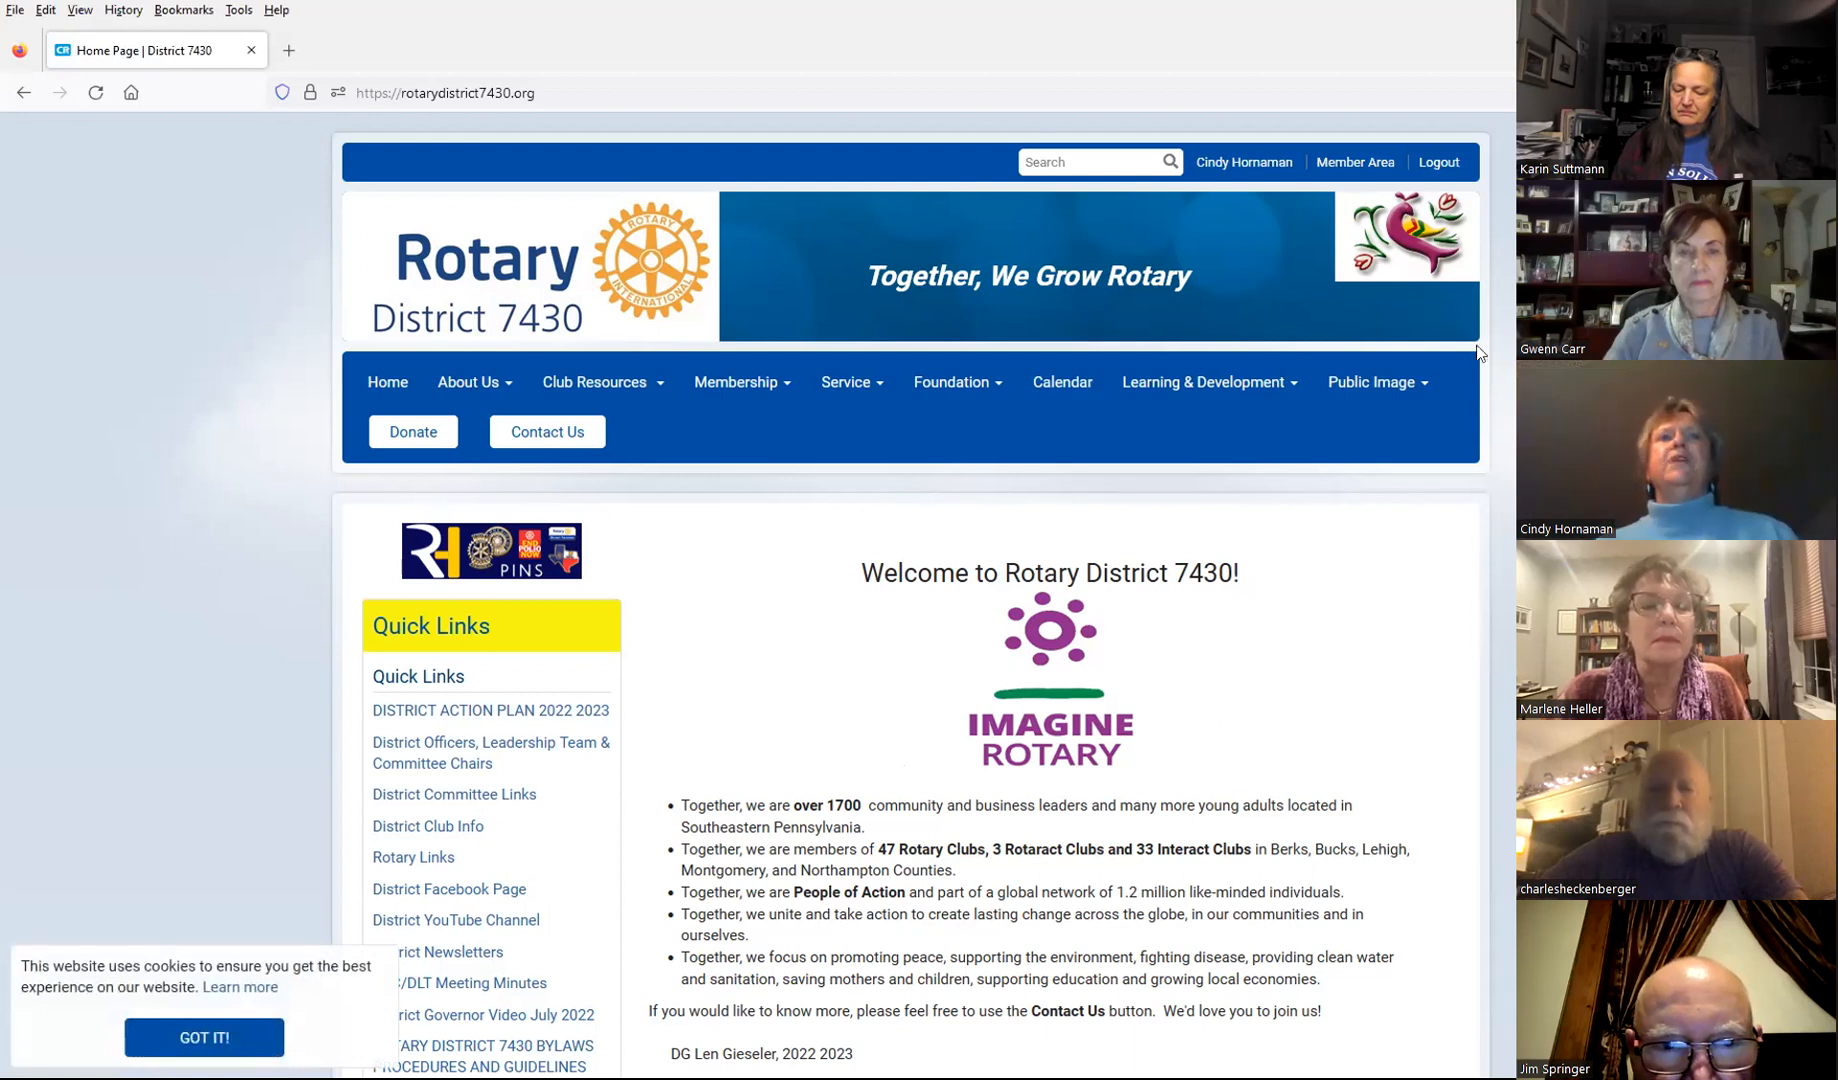
Step: Start creating a new event in the district's member area and name it "Event Planning"
left_click(1329, 165)
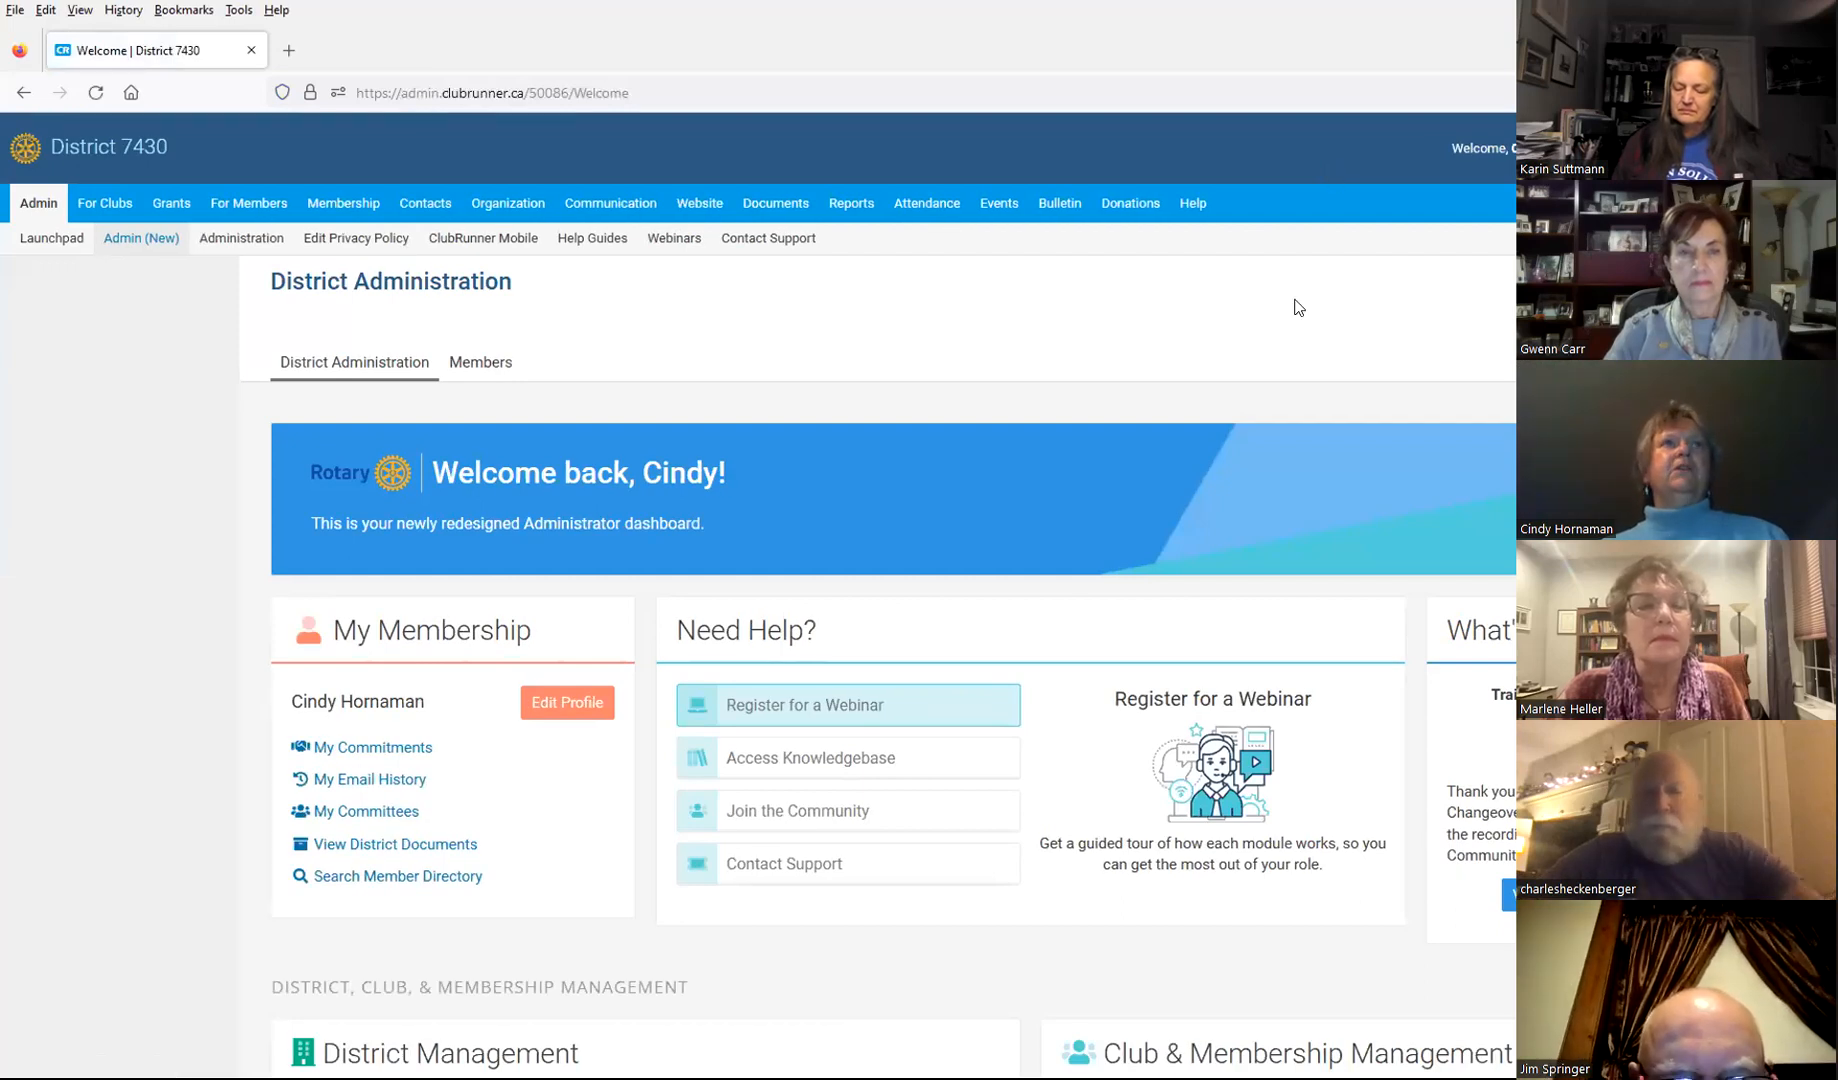
left_click(990, 218)
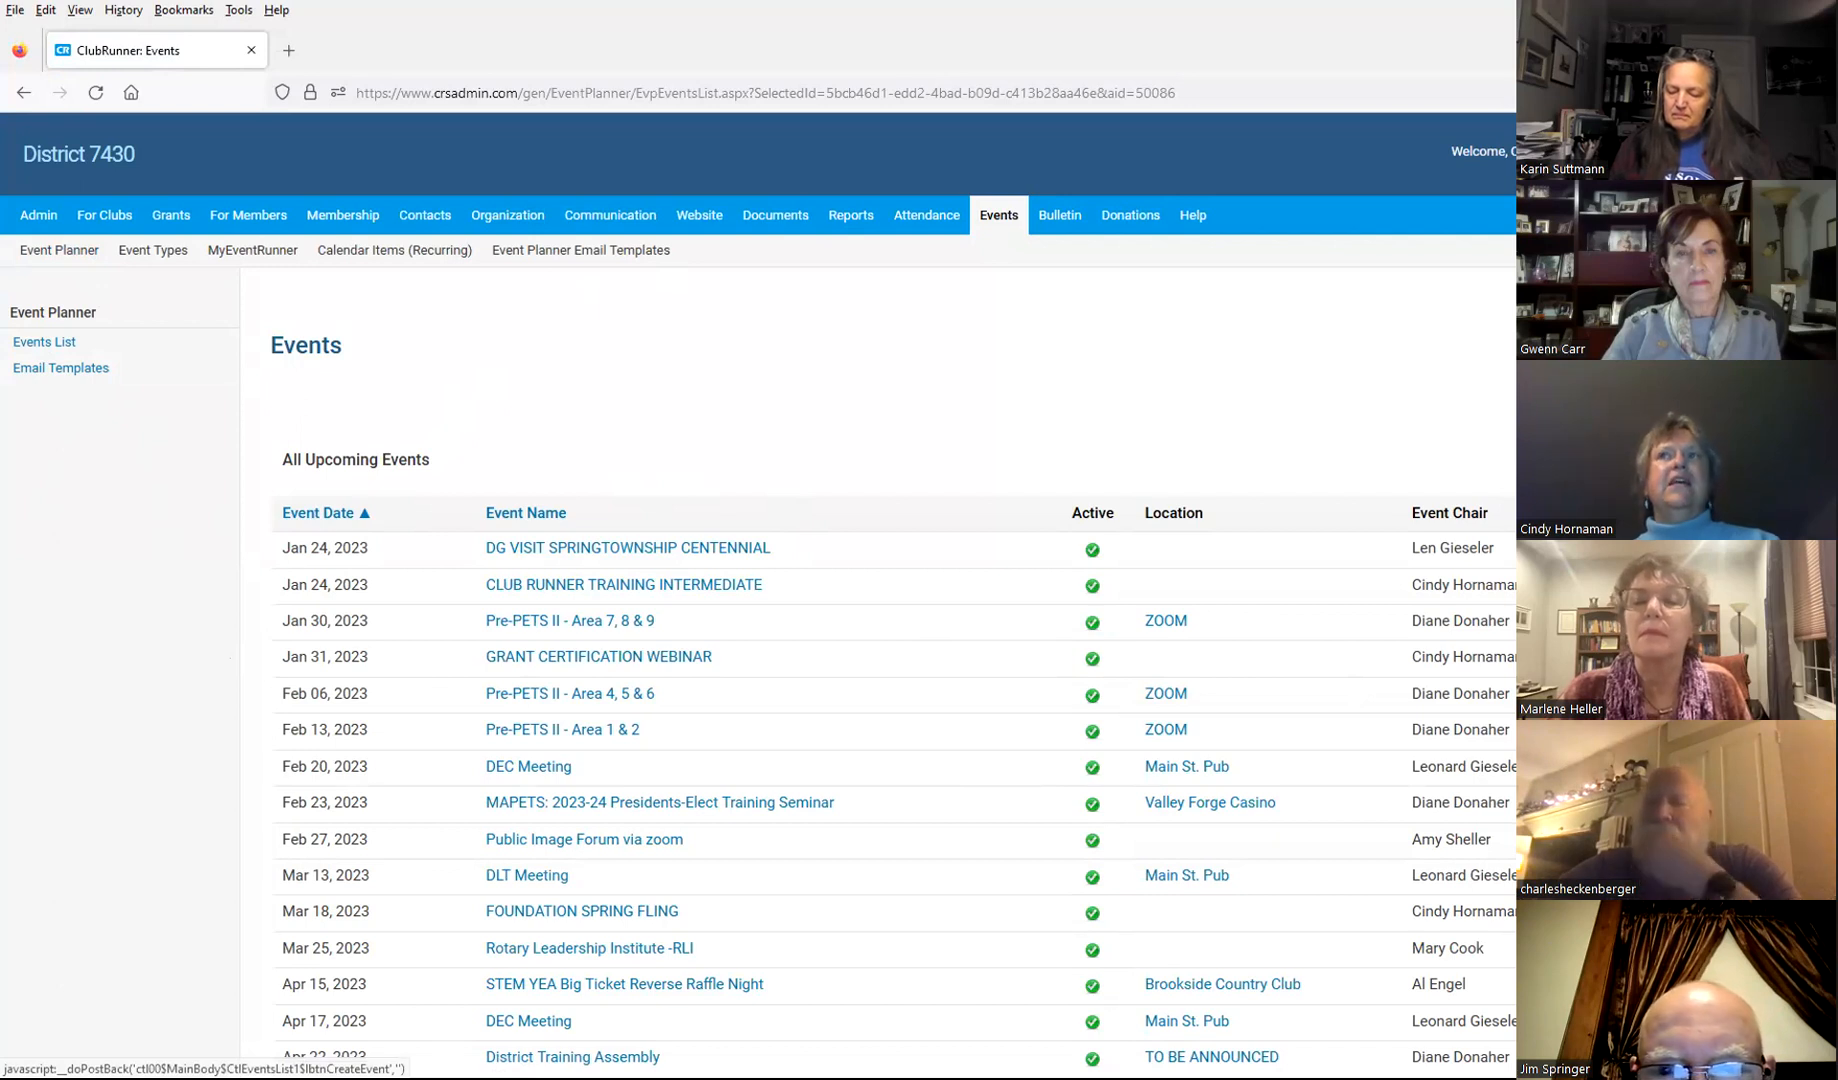
left_click(1690, 400)
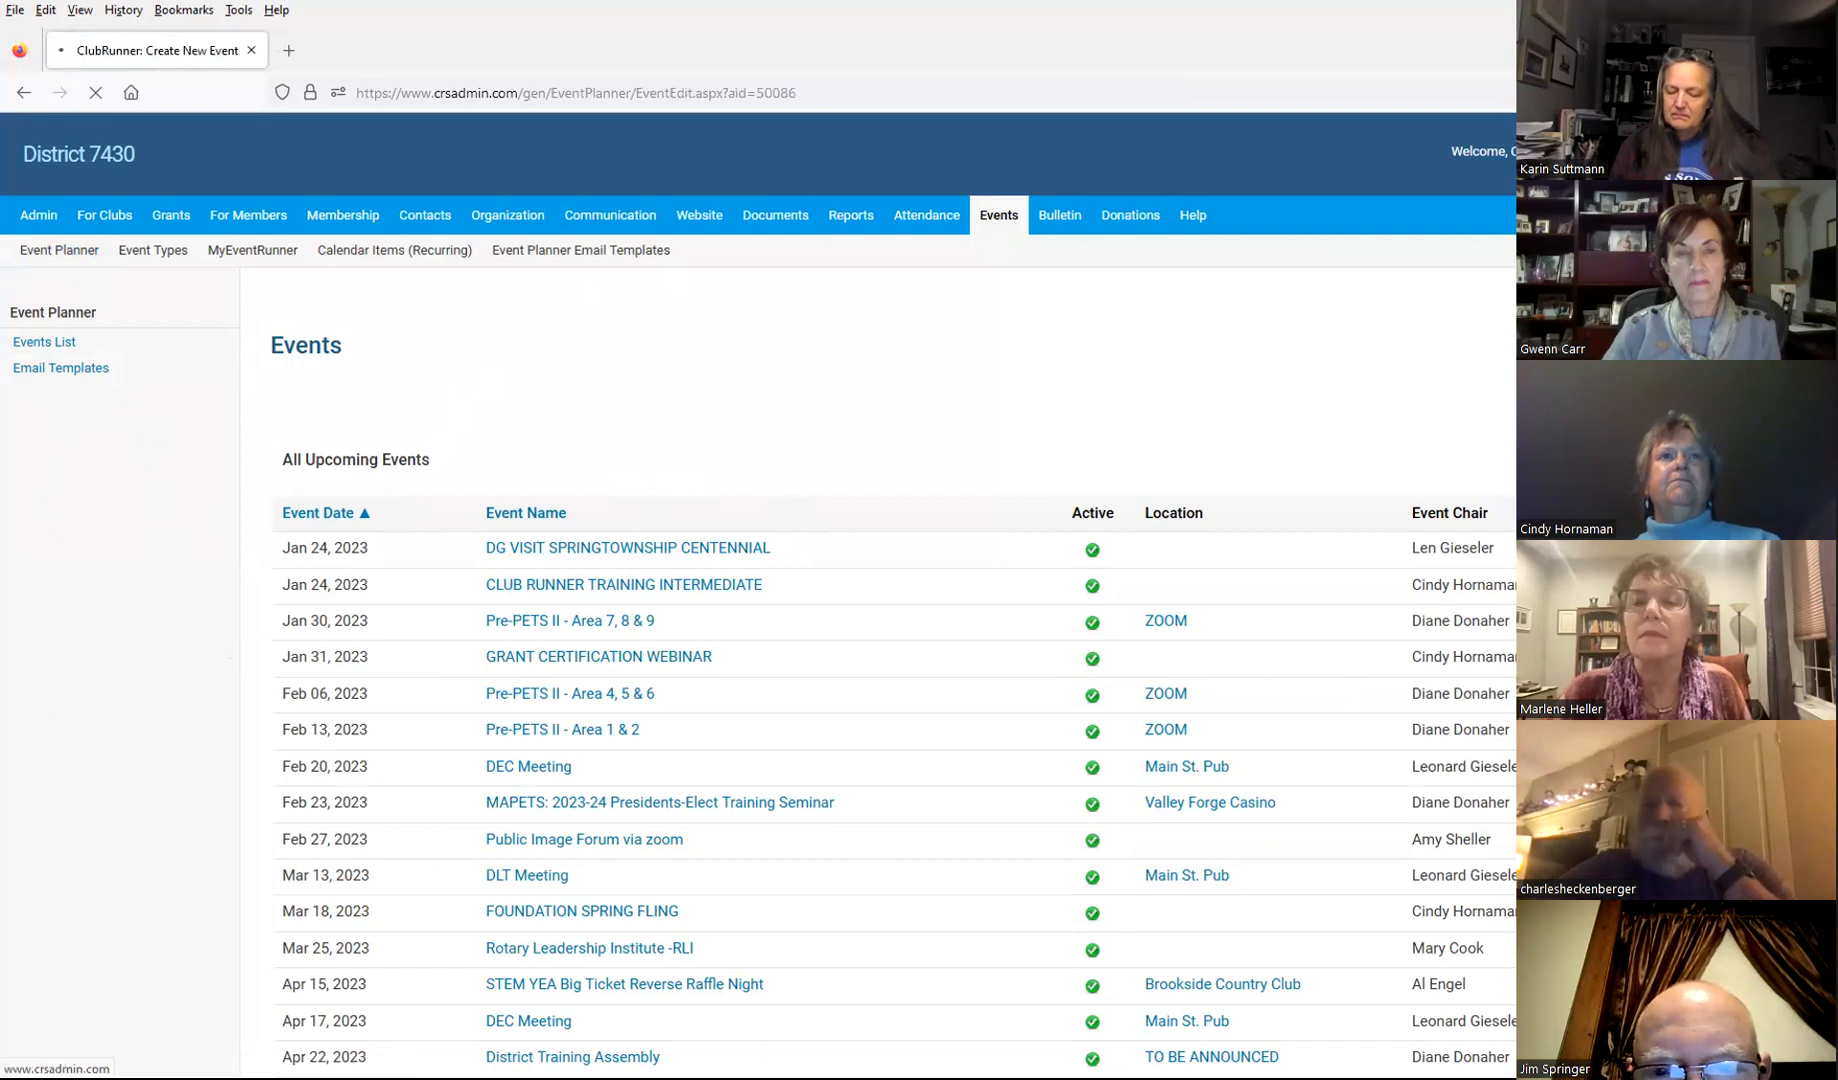
left_click(912, 485)
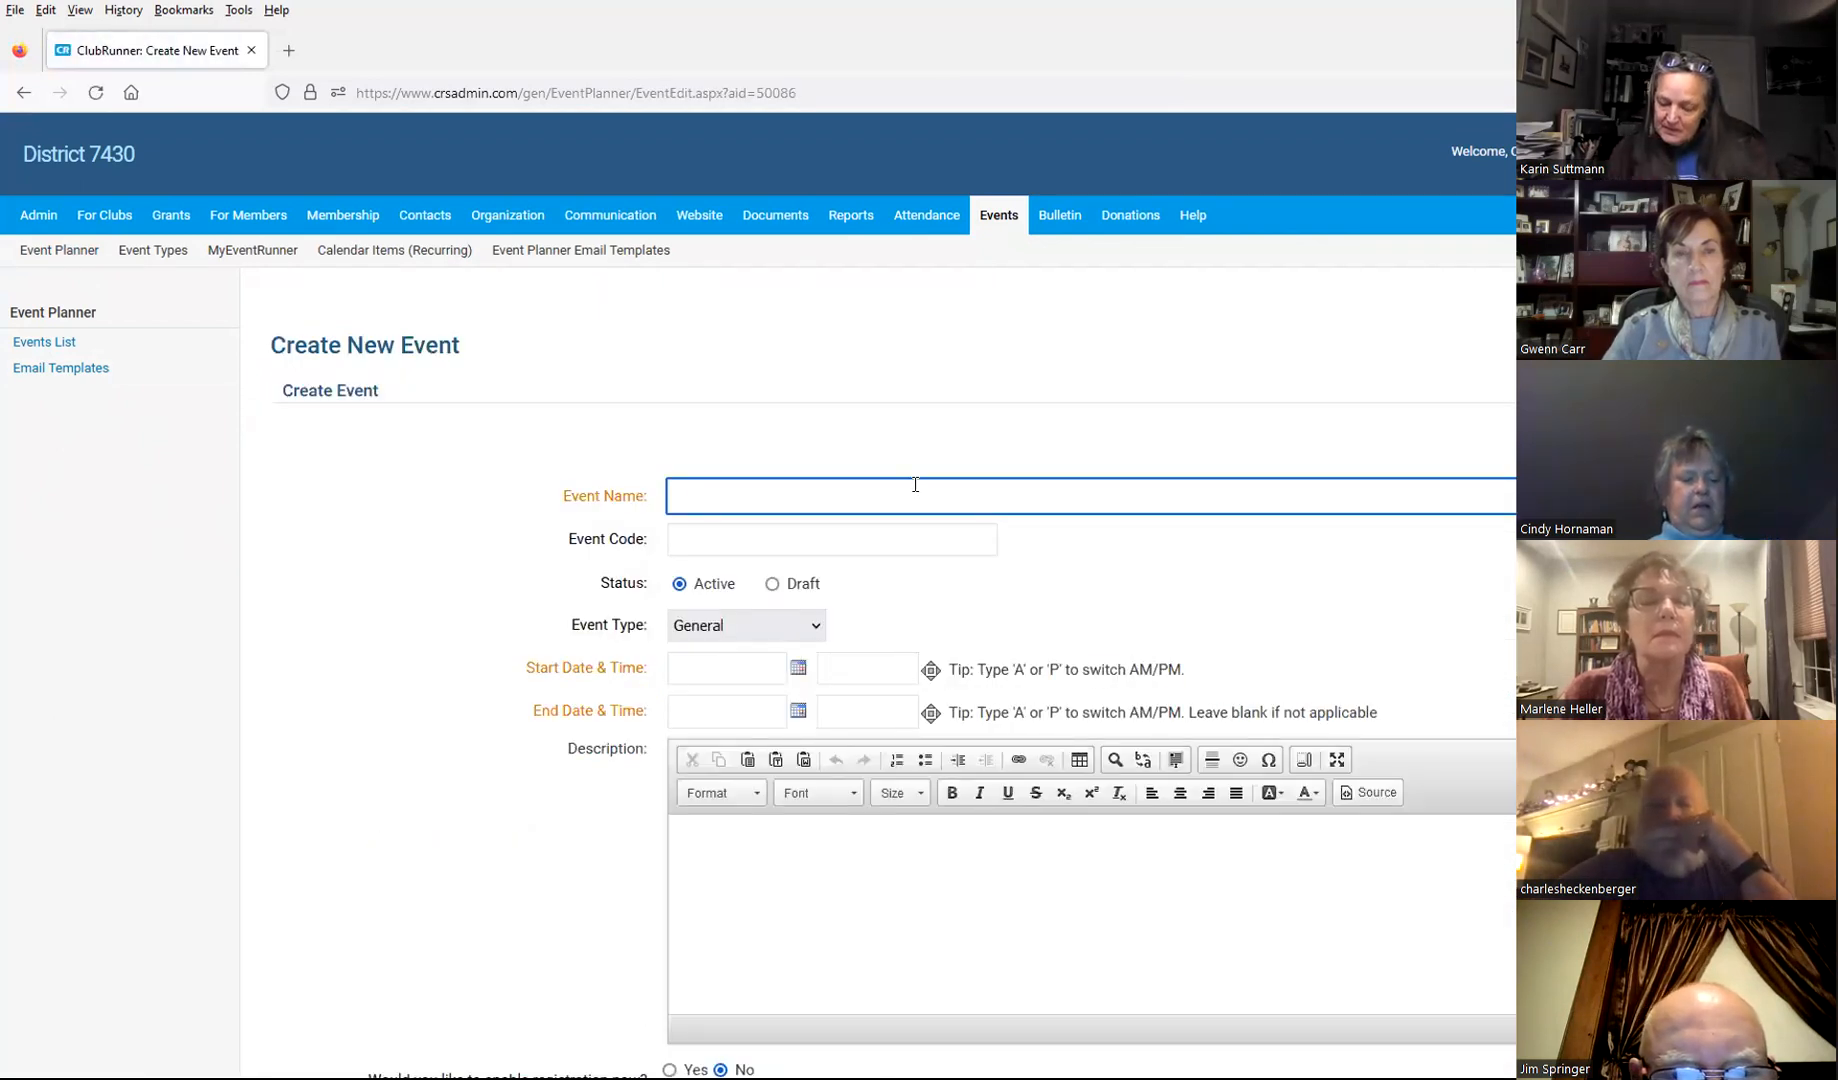
type("Event Planning")
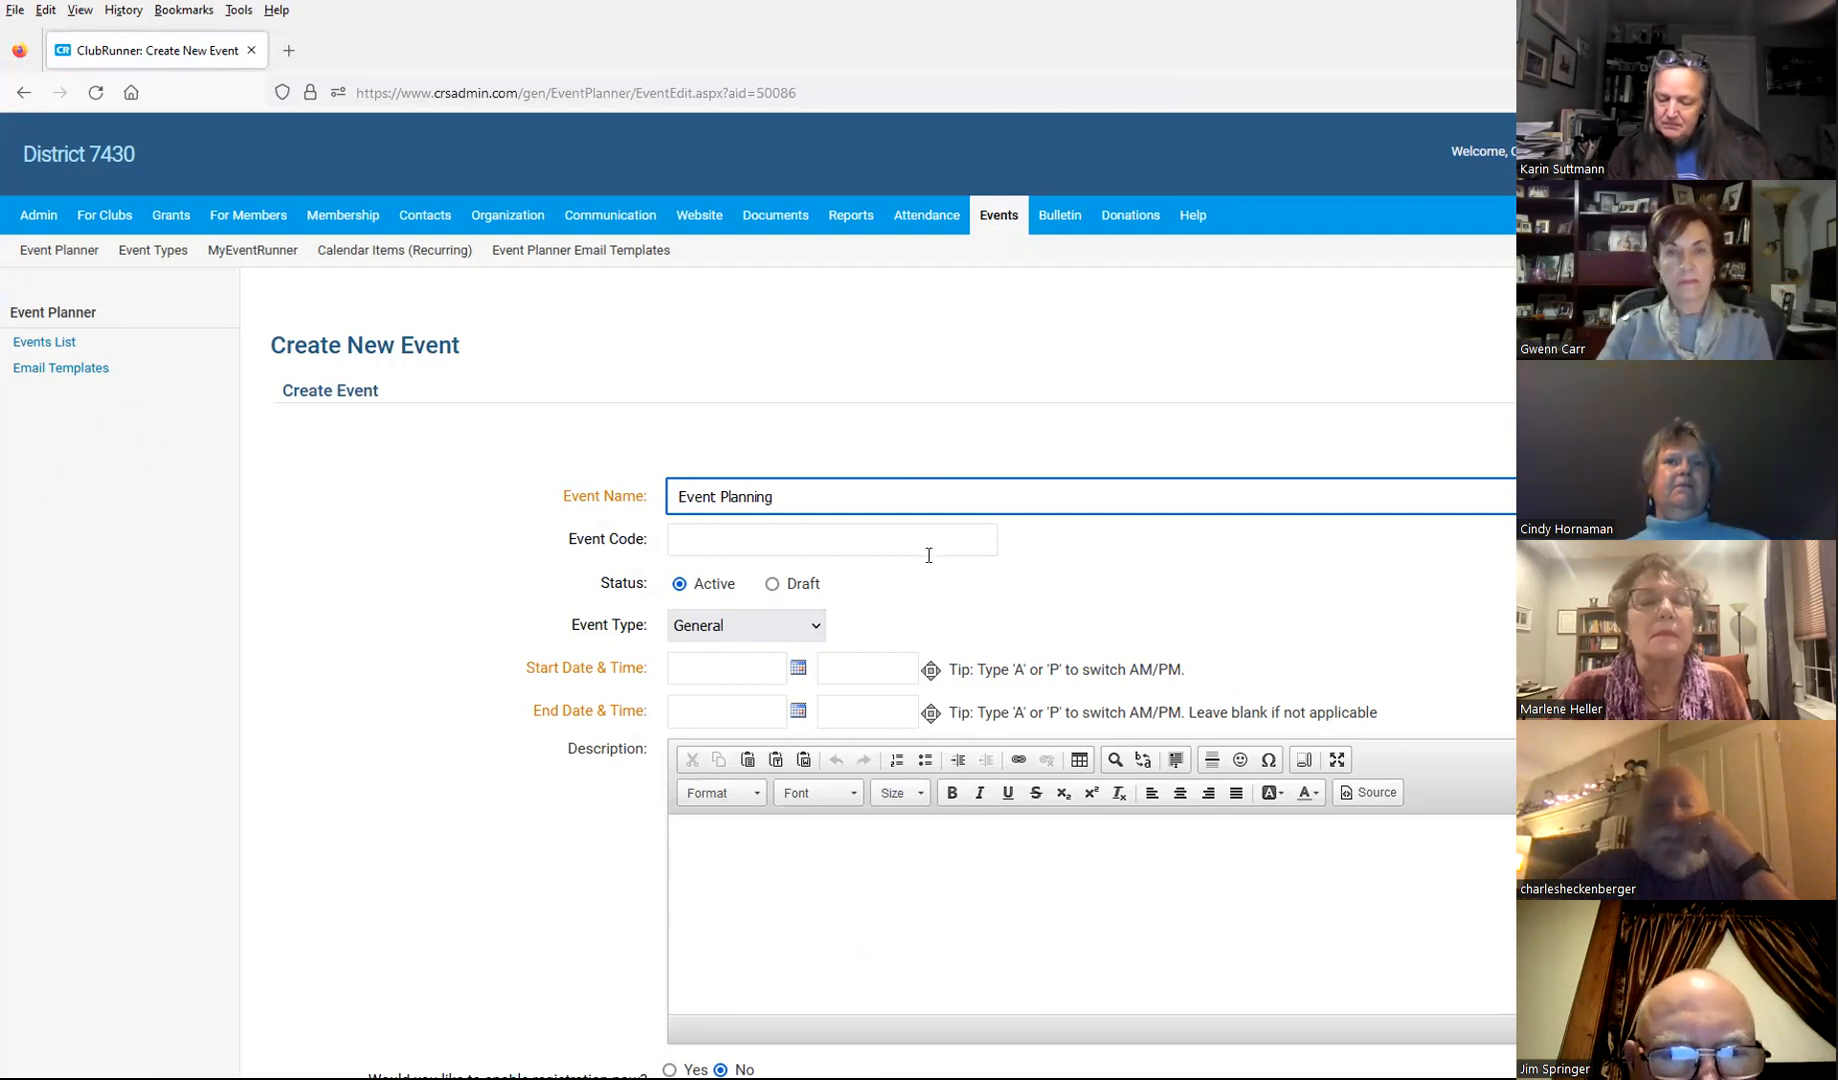
Step: Set the event's start to Jan 24, 2023 at 07:05 PM
left_click(737, 664)
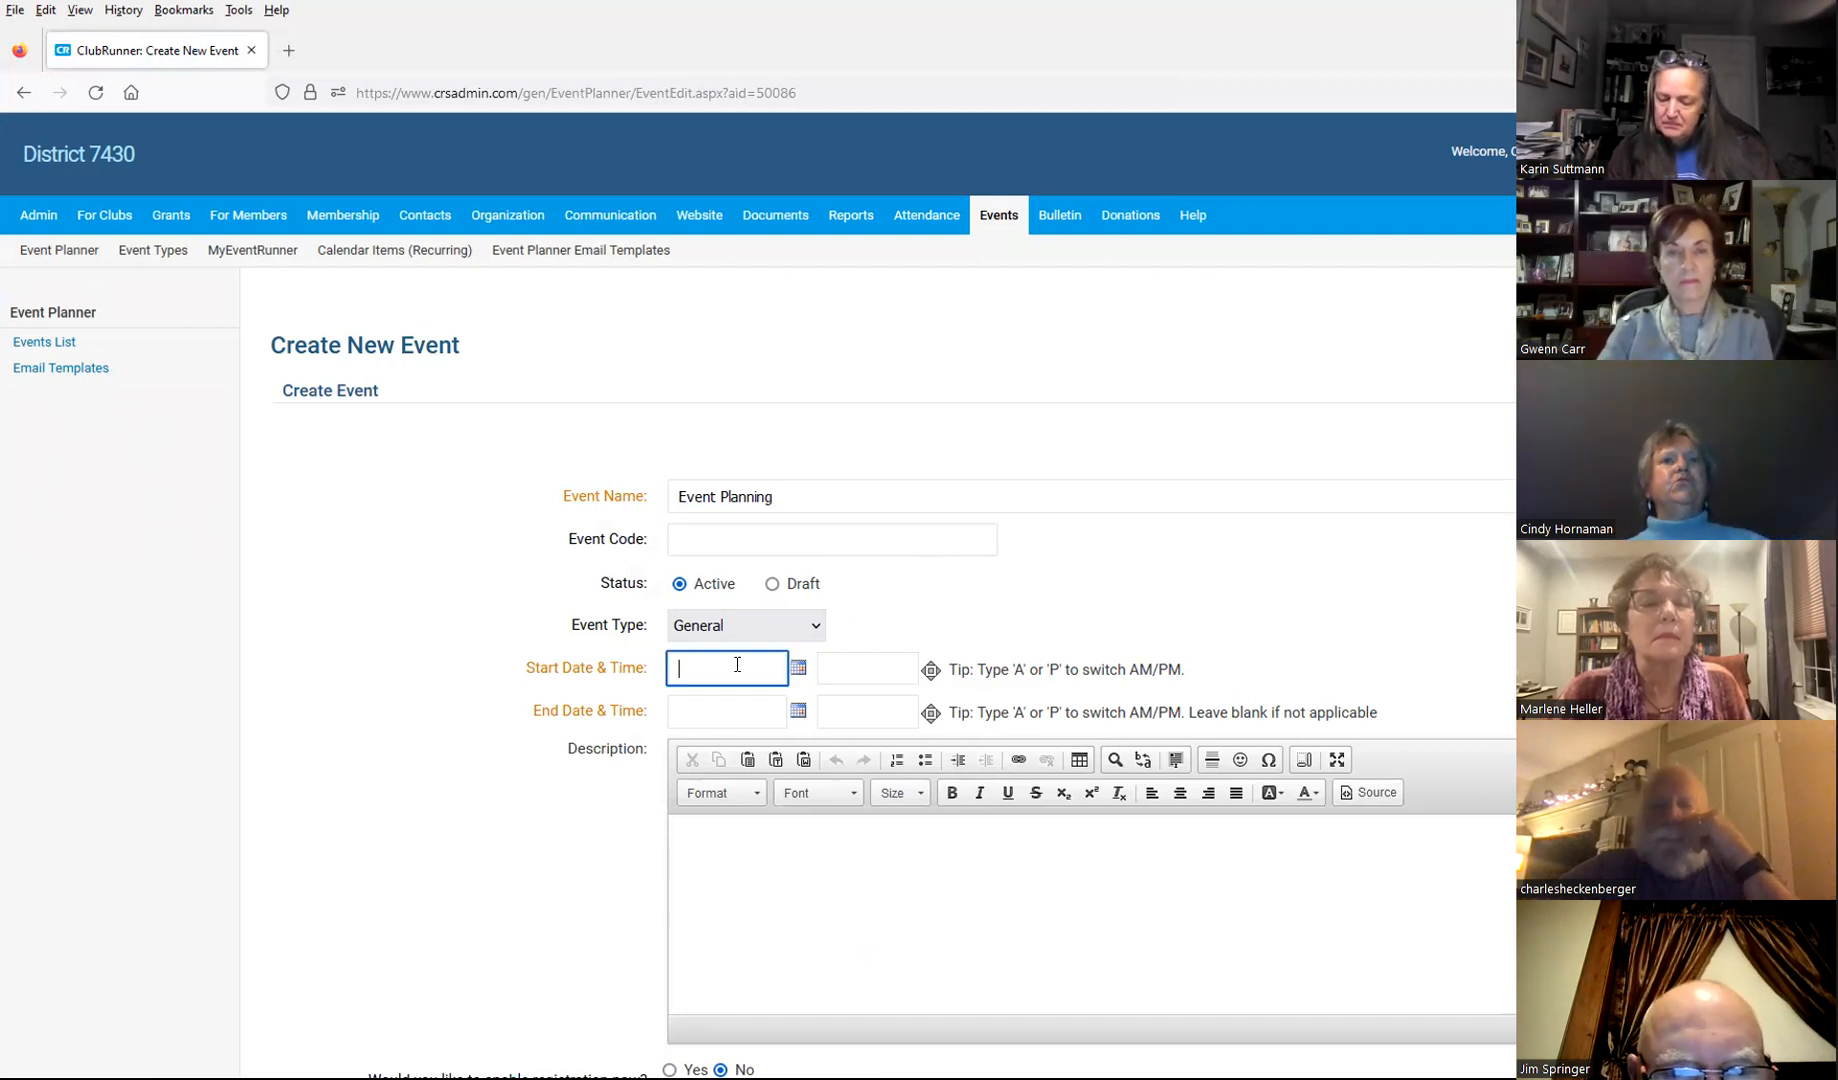
left_click(797, 669)
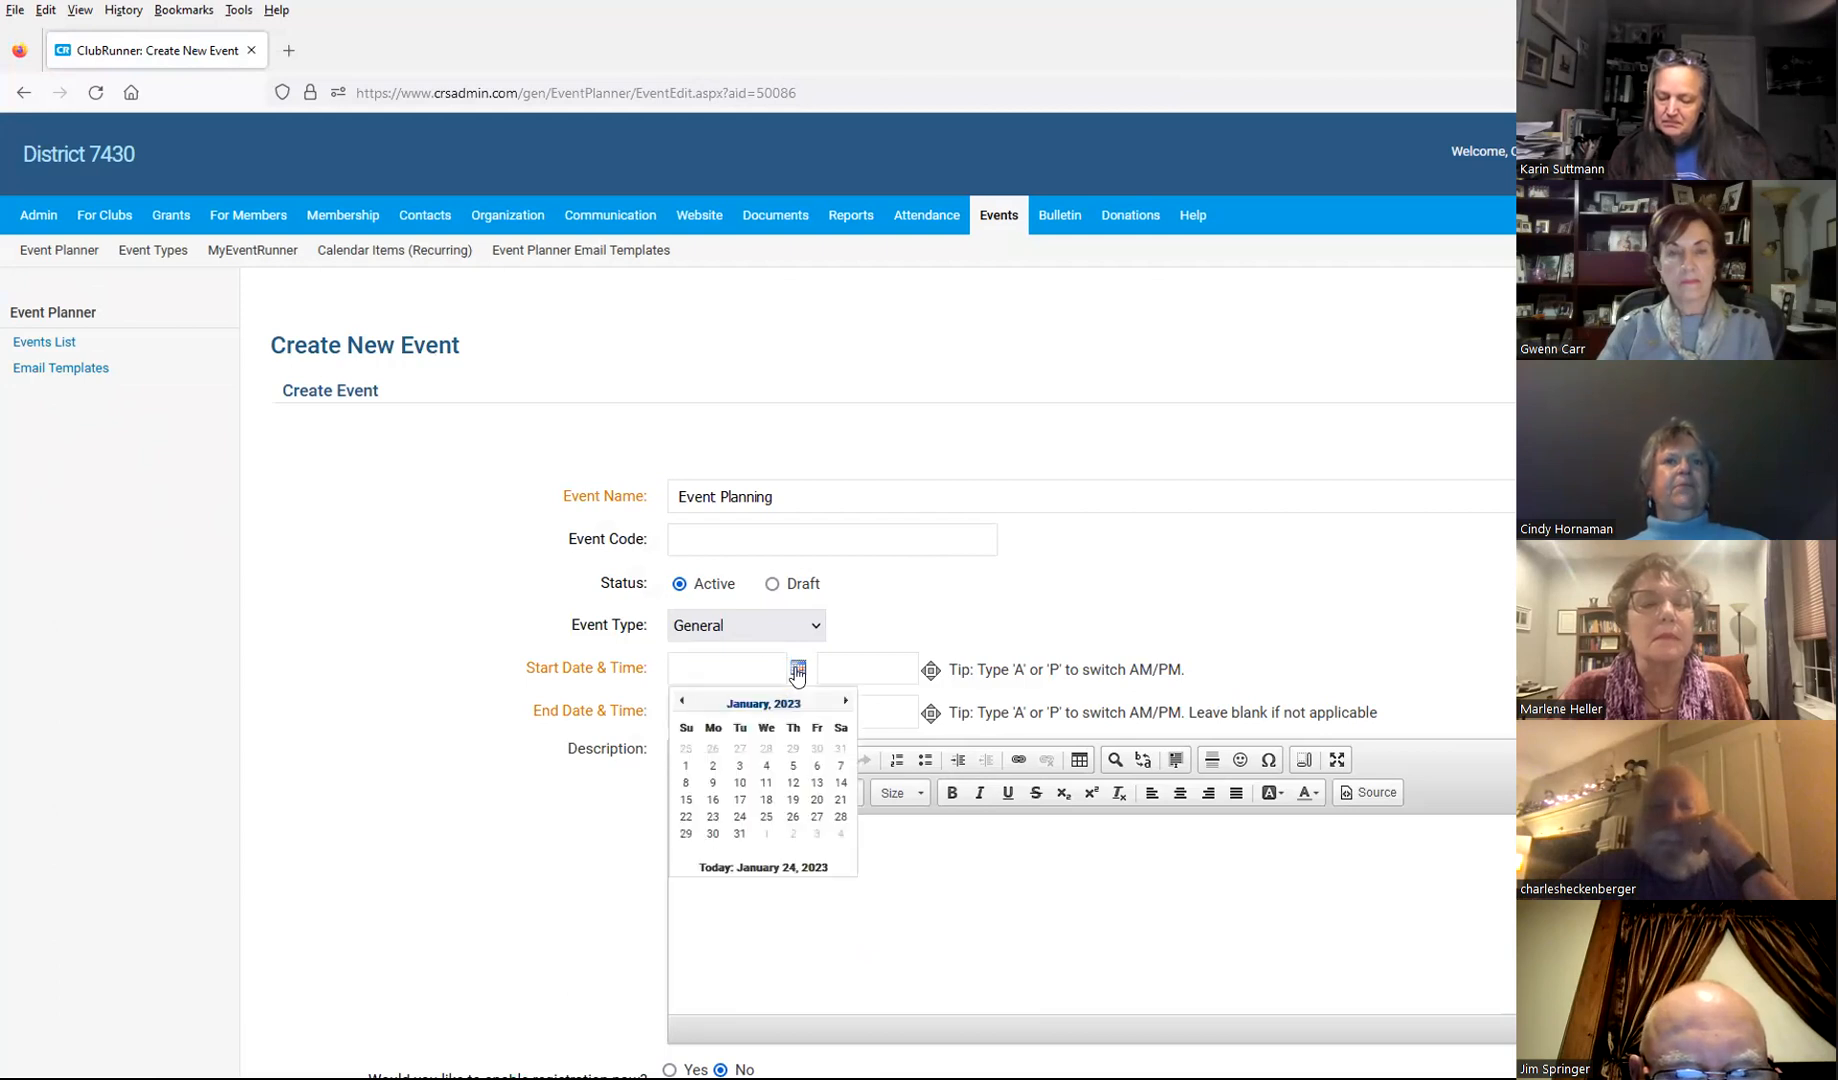
left_click(739, 819)
left_click(862, 665)
type("7:05 PM")
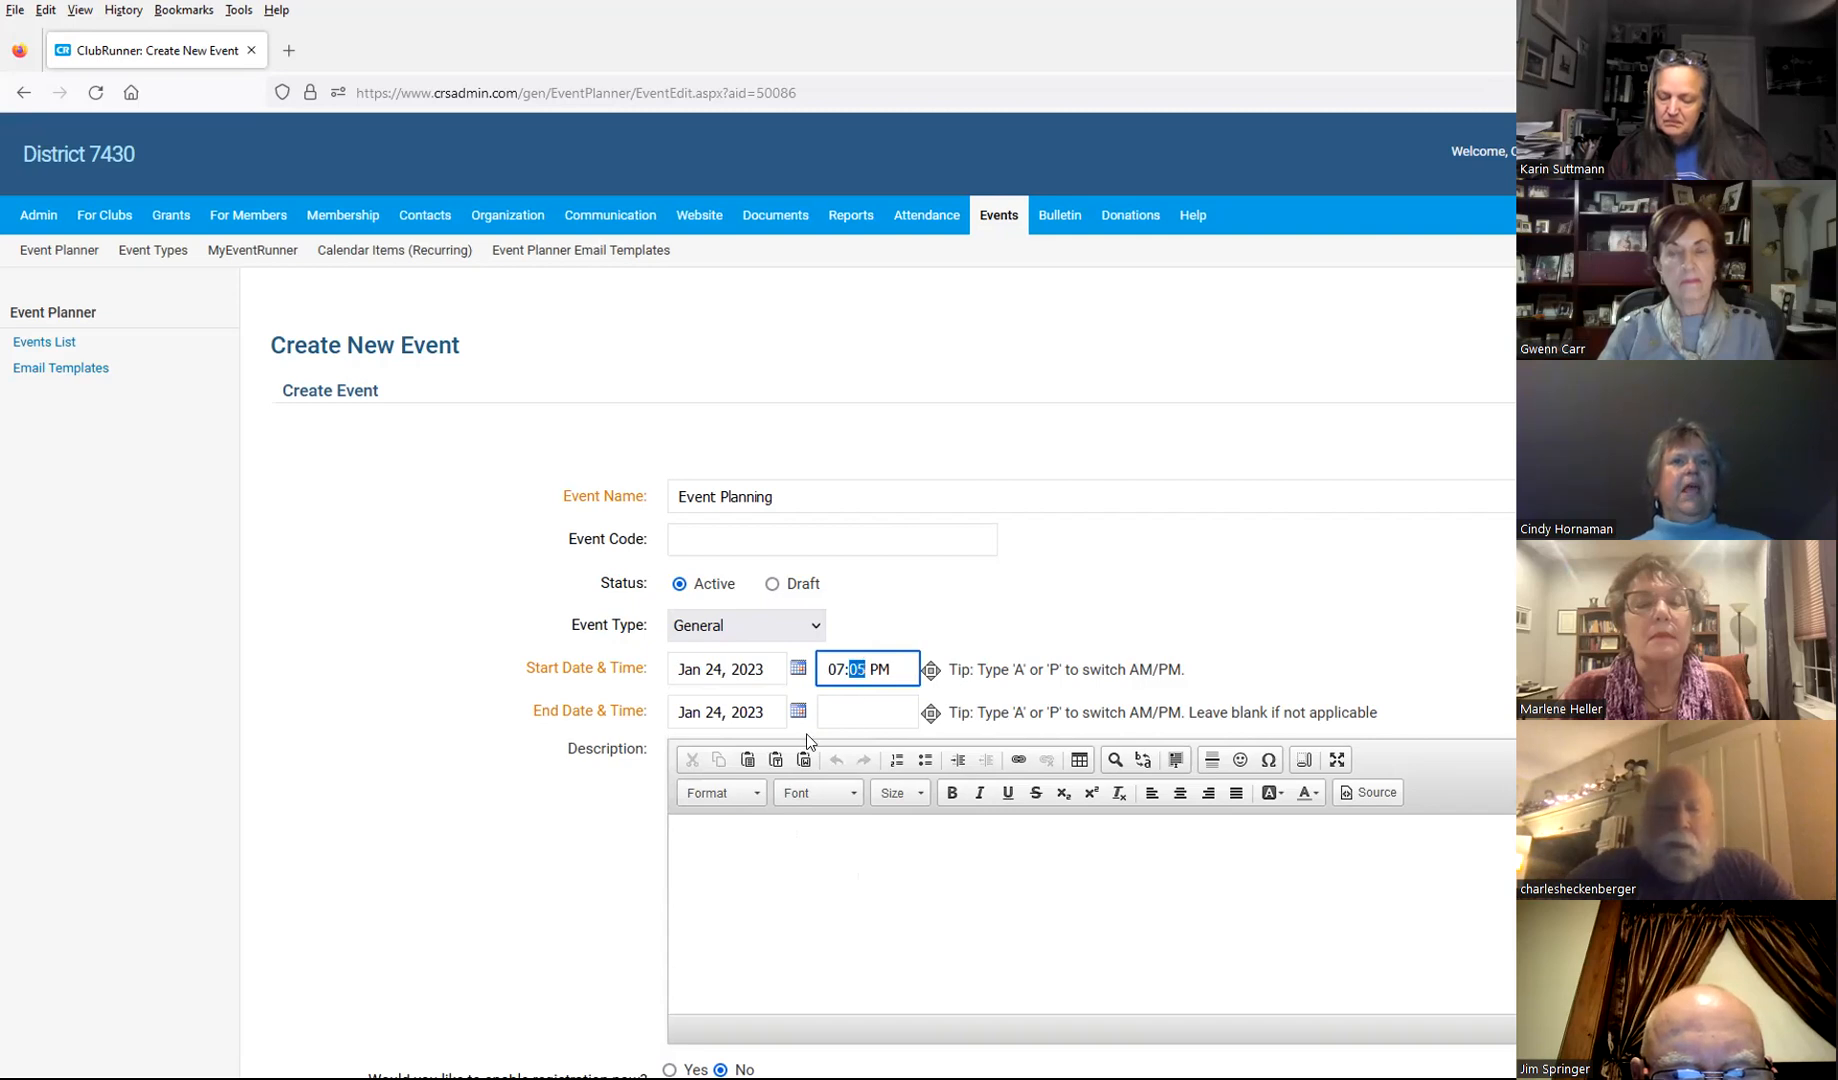
Step: Set the event's end time on Jan 24, 2023 to 09:58 PM
left_click(838, 703)
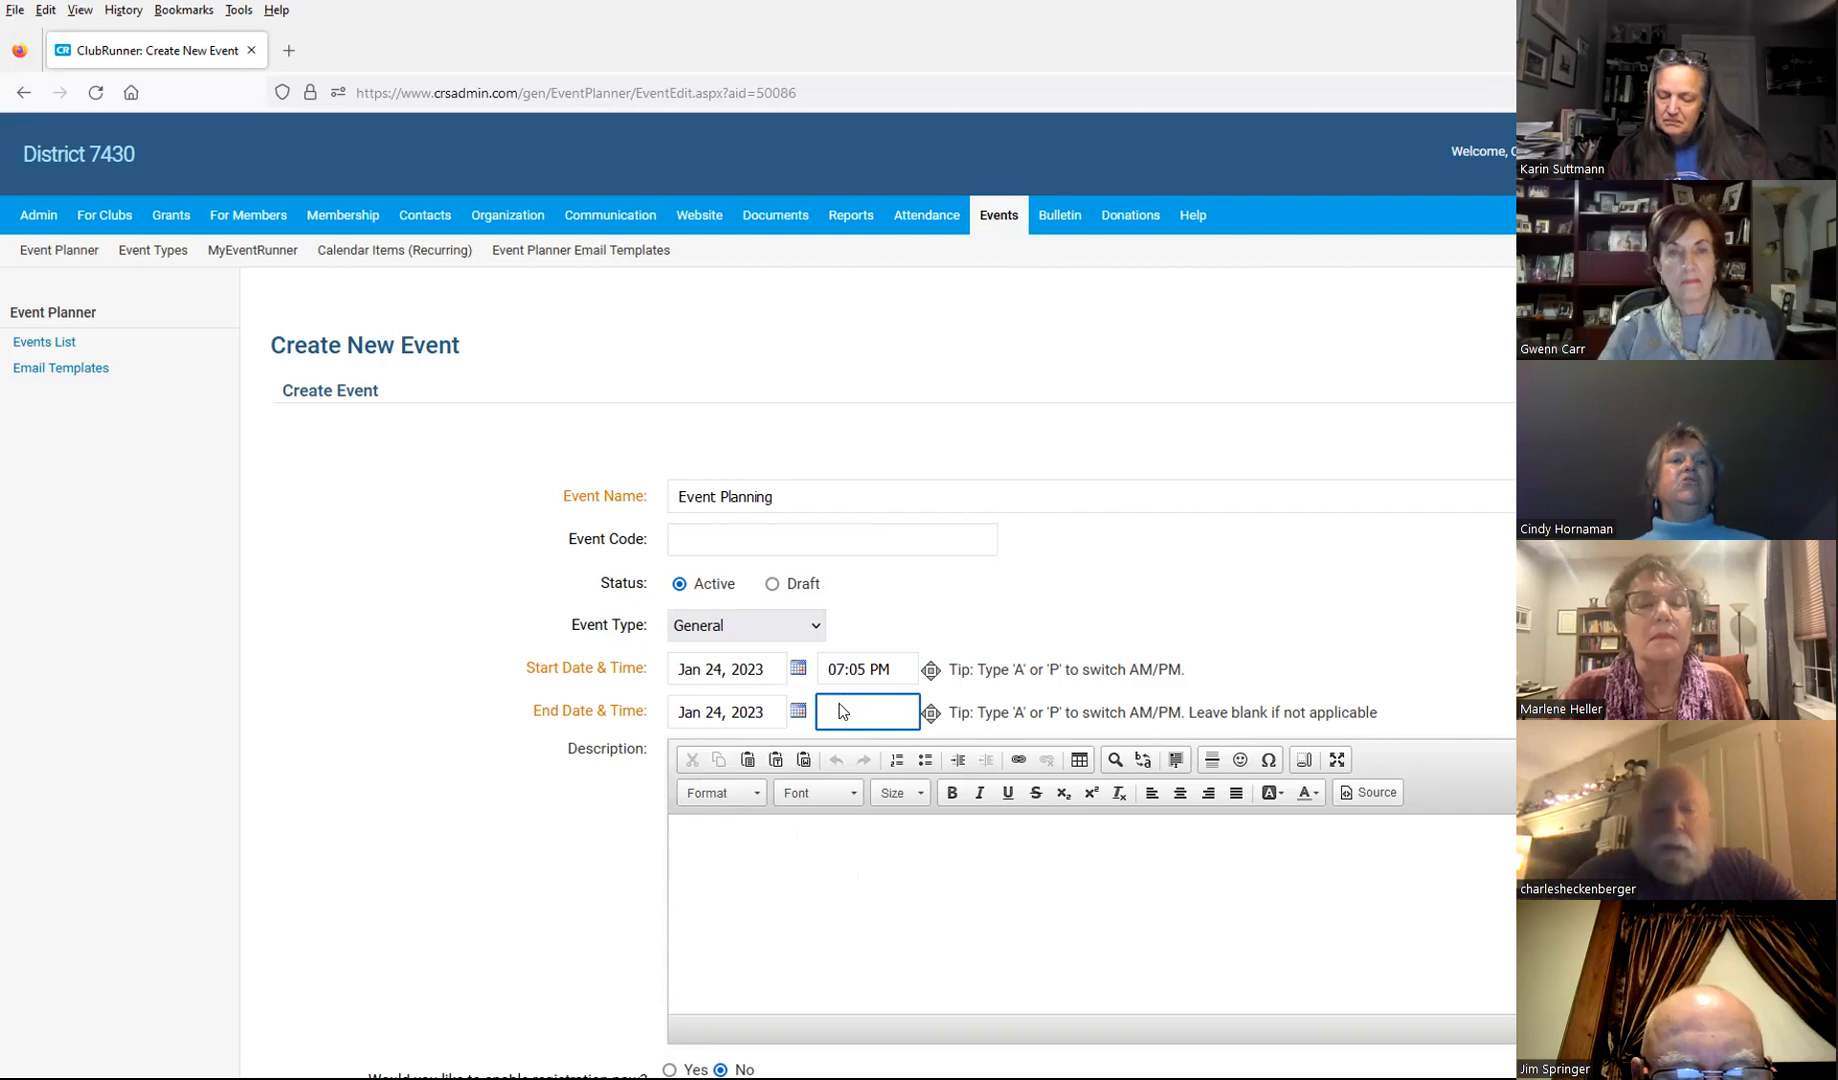
left_click(768, 712)
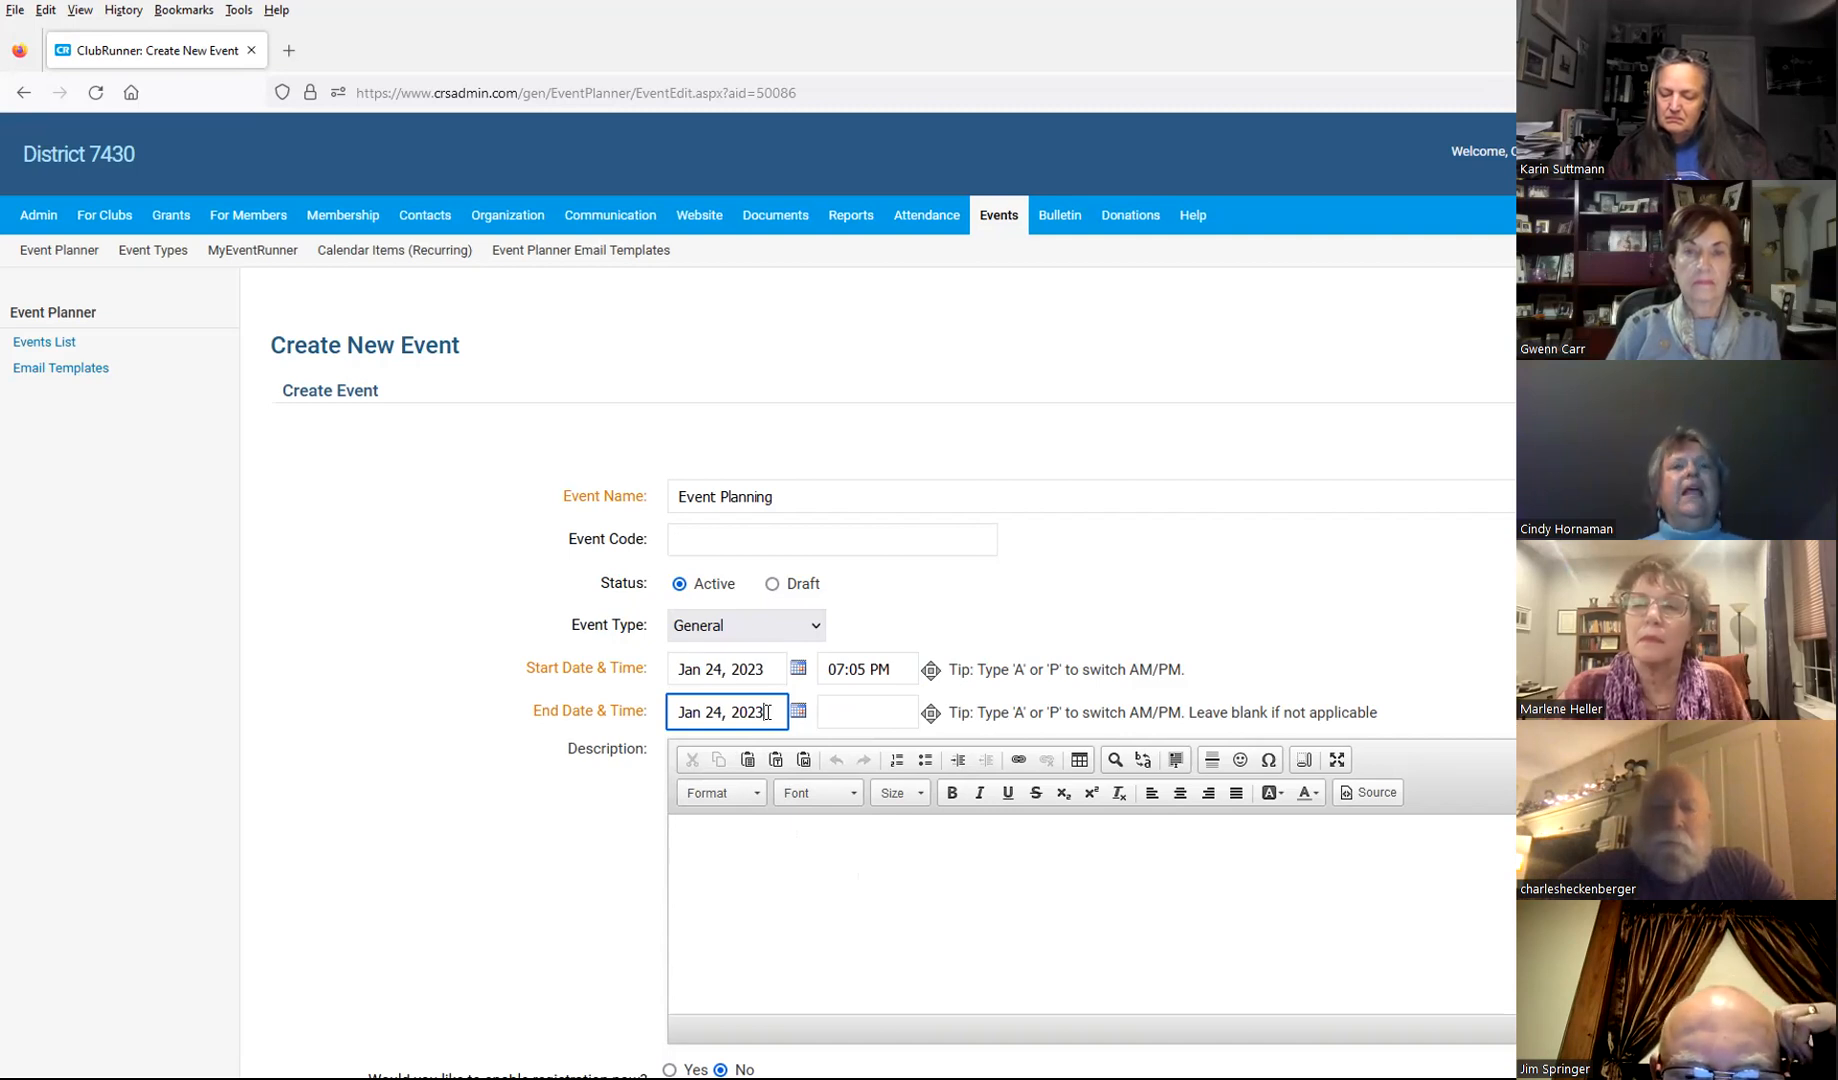
key("Tab")
type("0")
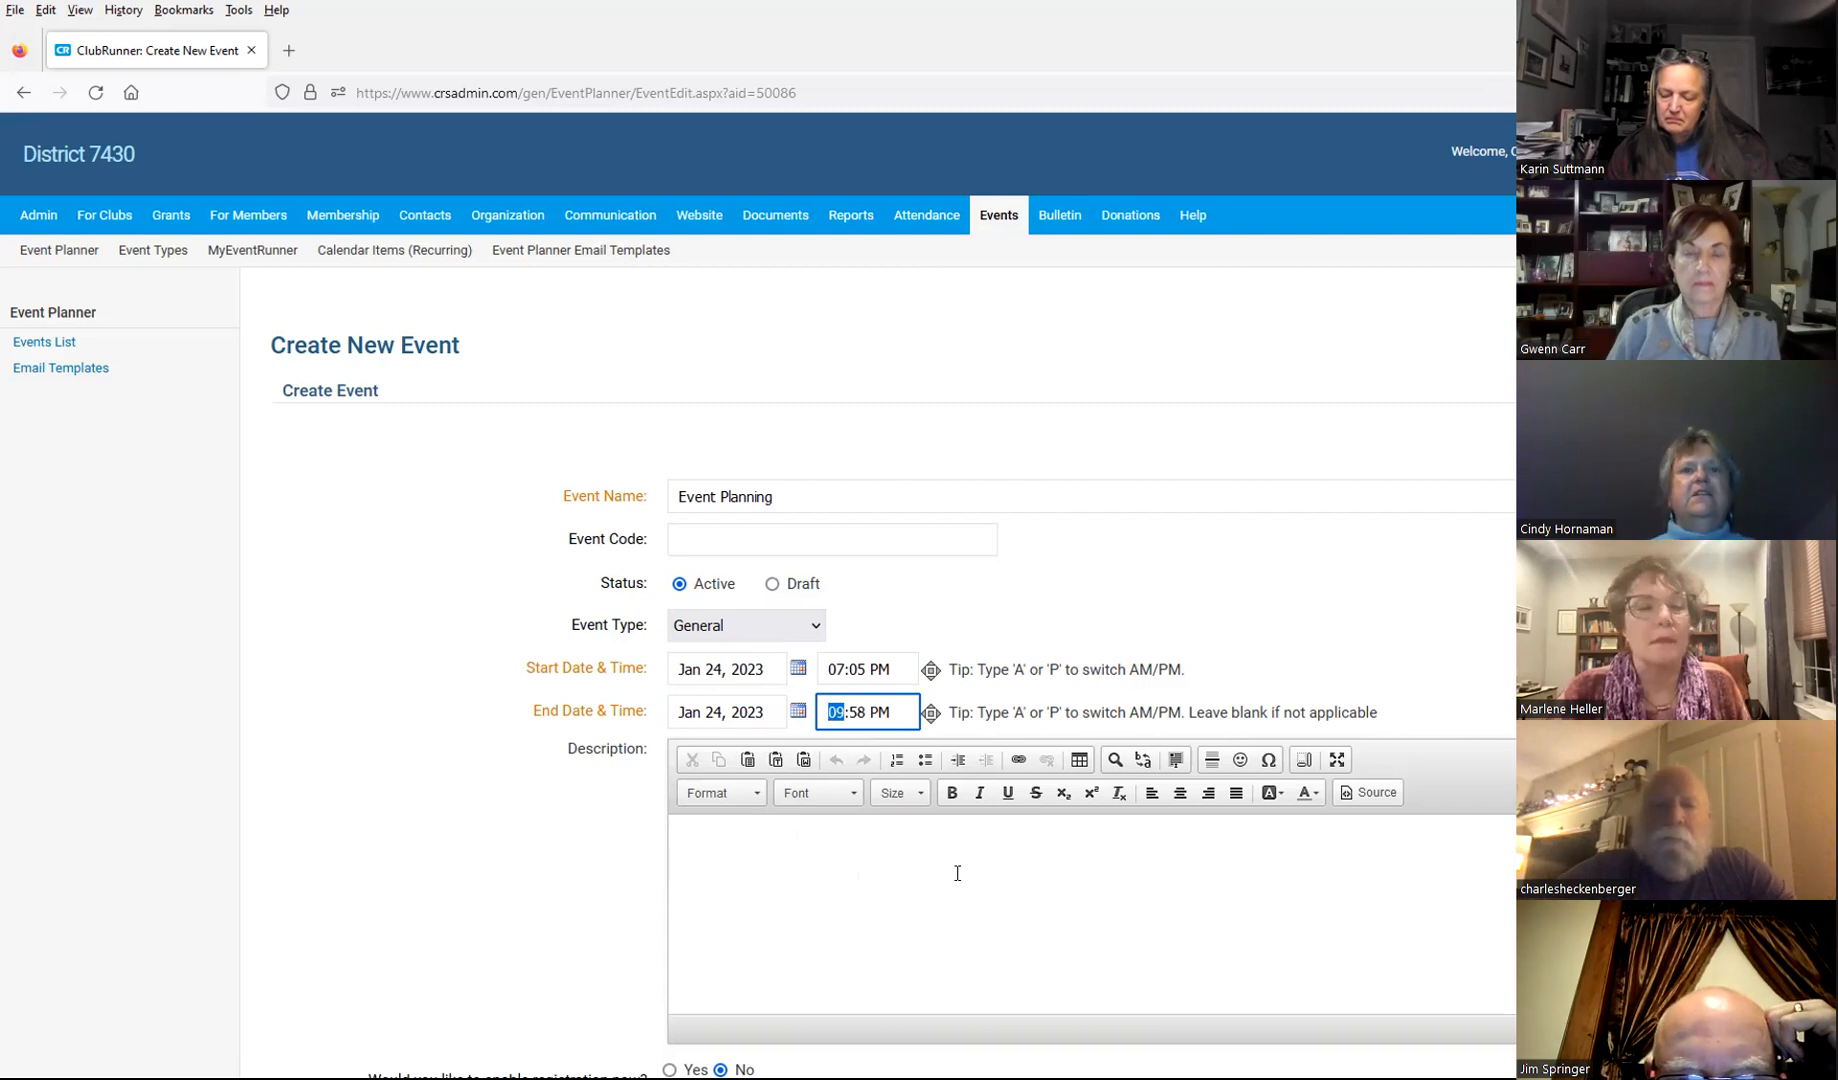
type("9")
Step: Enter "This is a party to learn about event planning" as the event description and start a new line below it
left_click(956, 870)
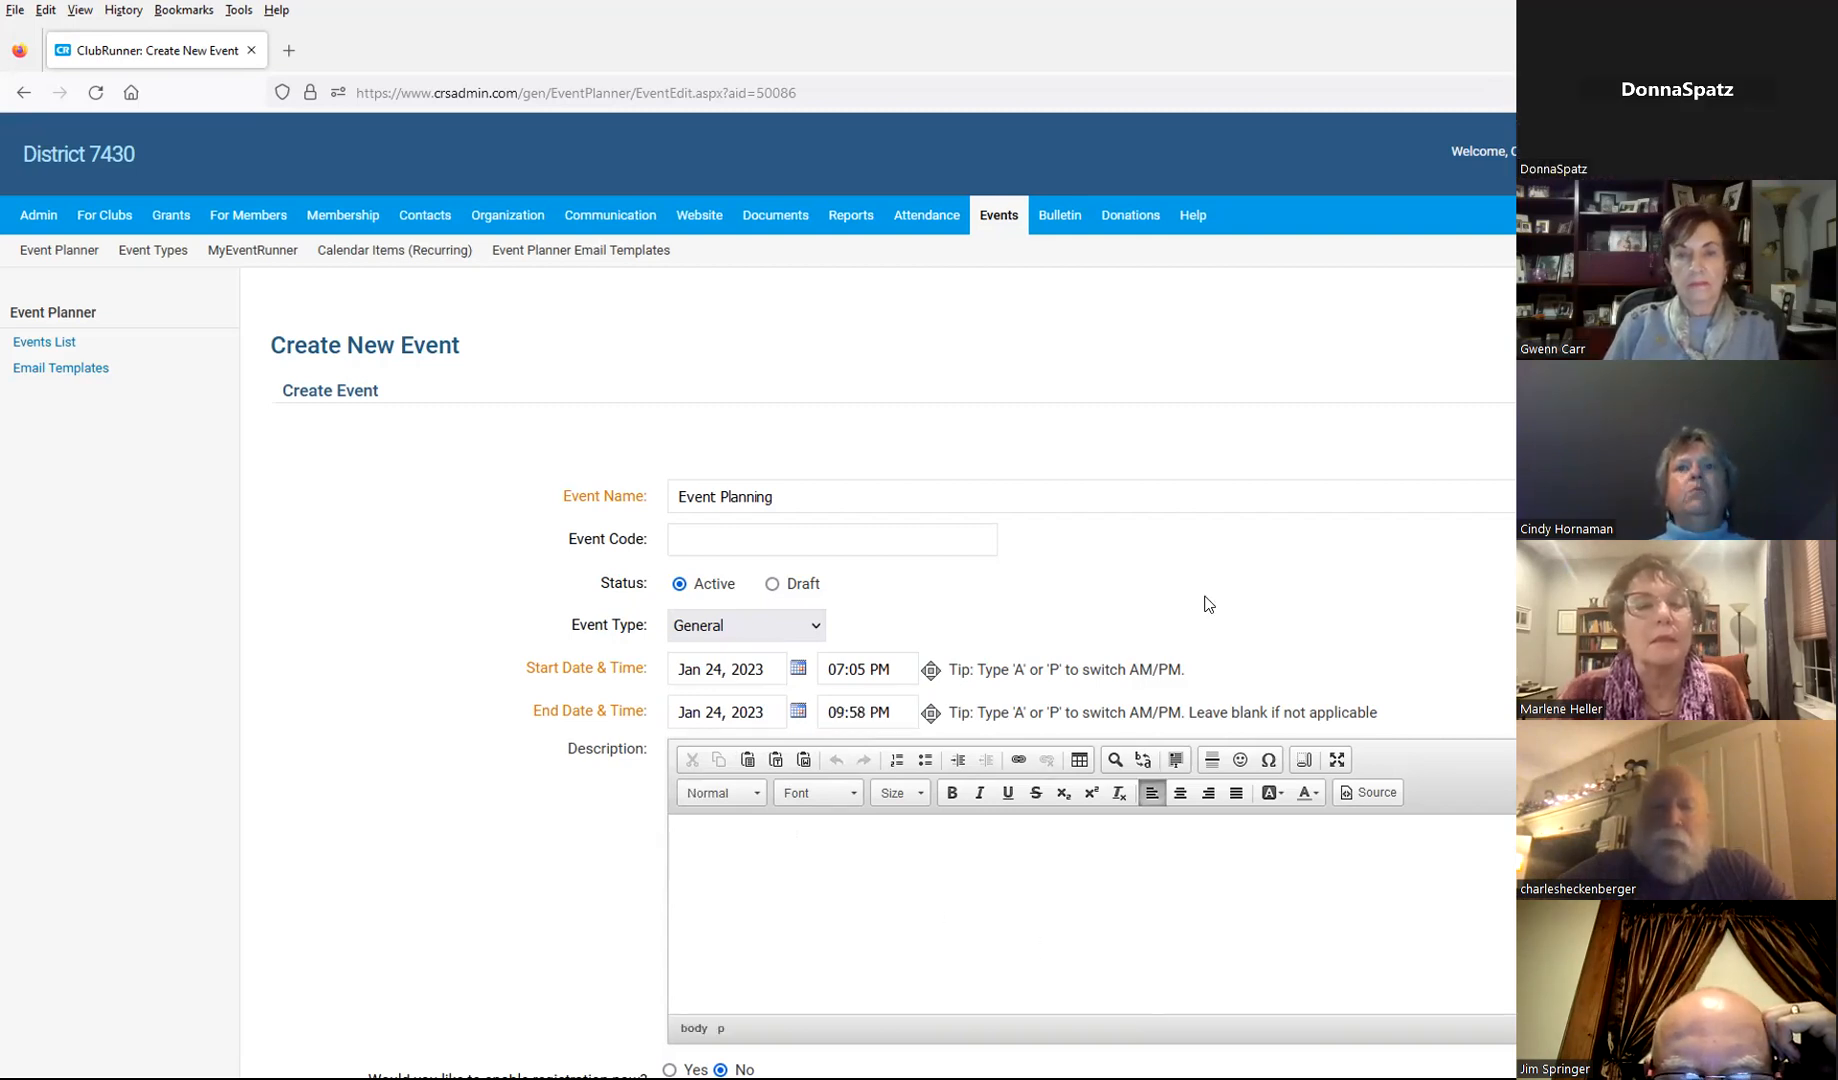
left_click_drag(1290, 572, 980, 511)
left_click(948, 980)
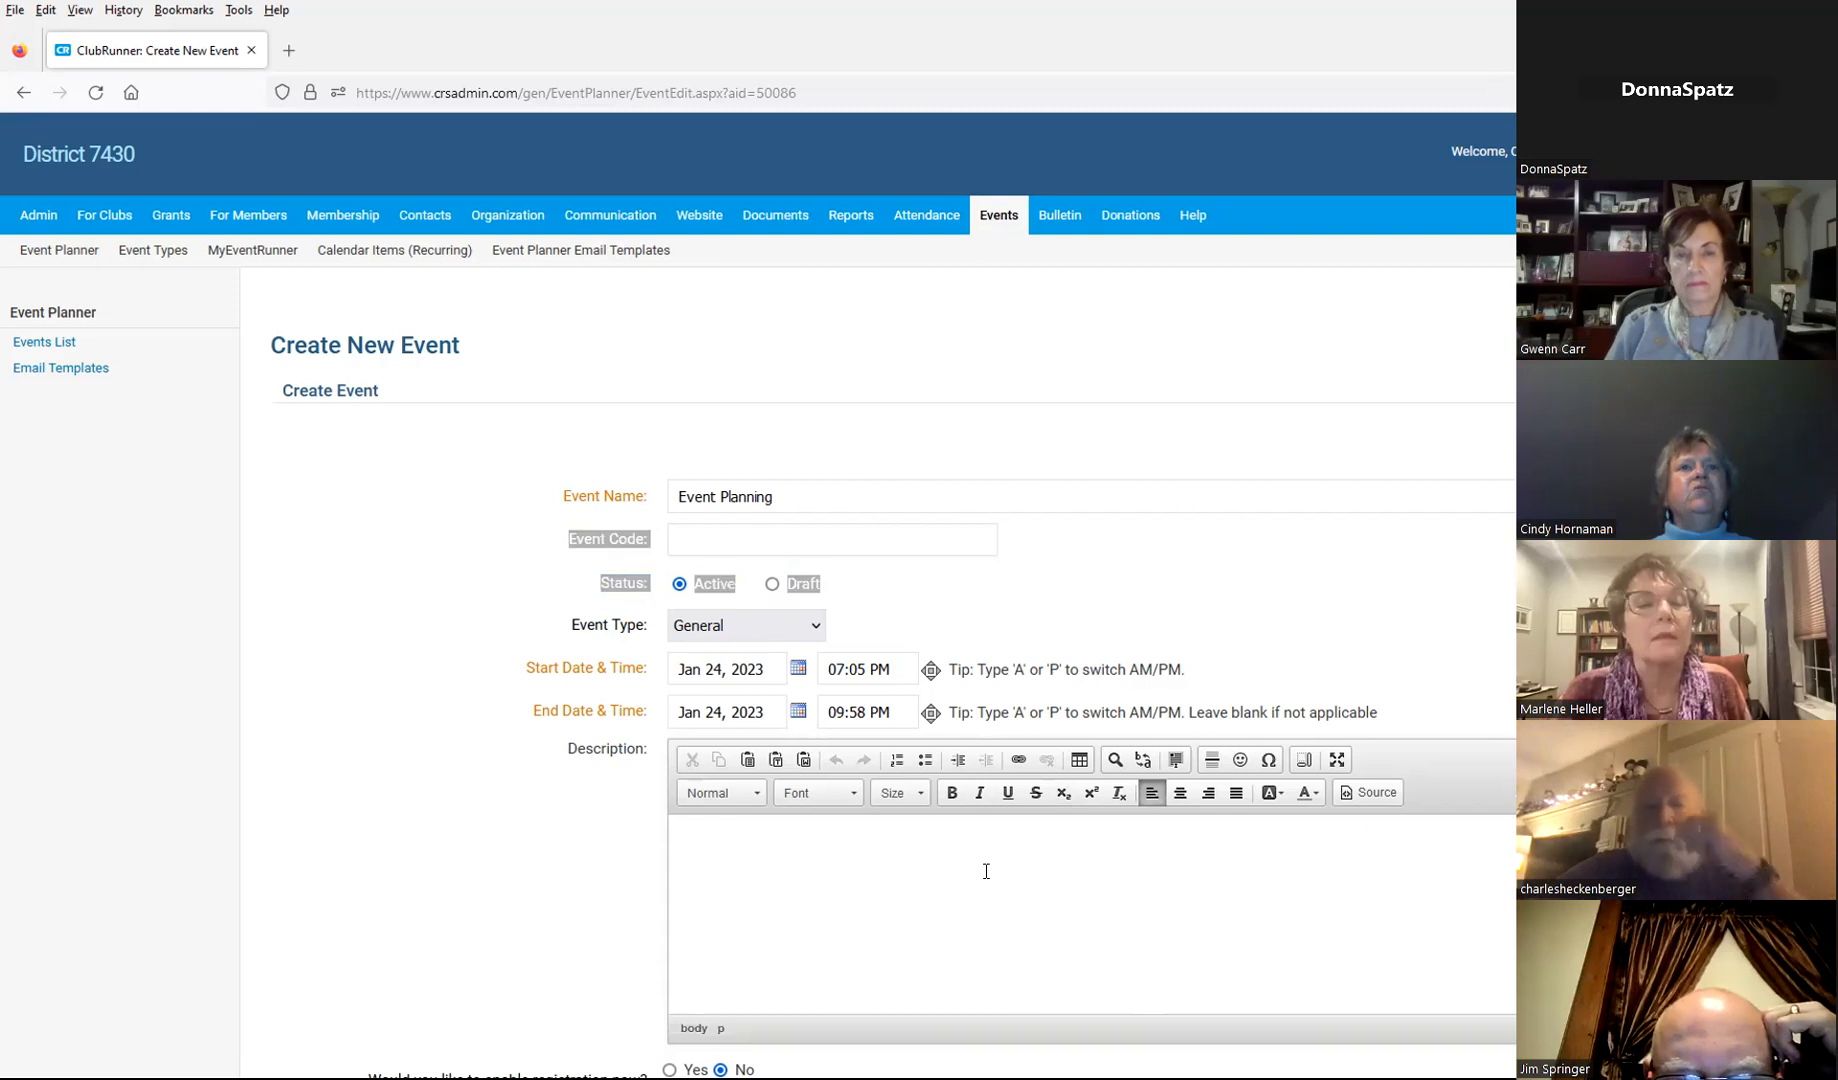
type("Thi")
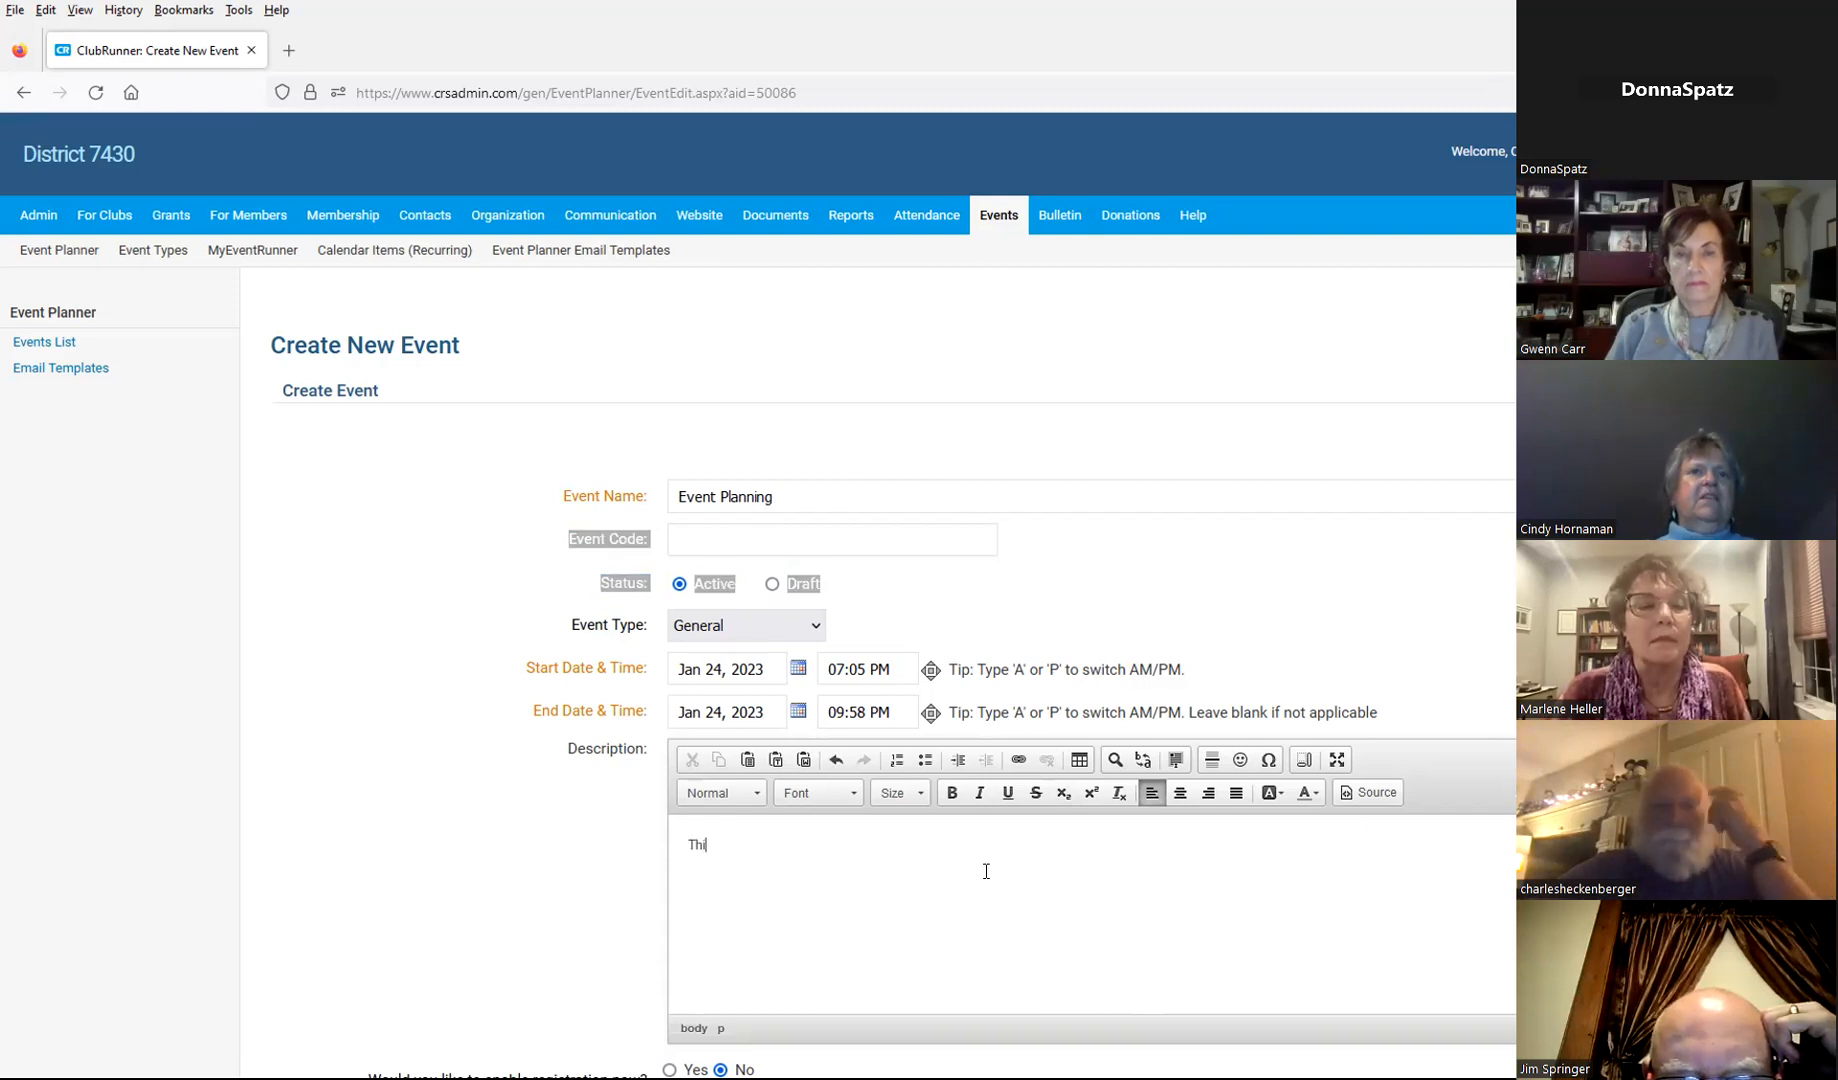
type("s is an")
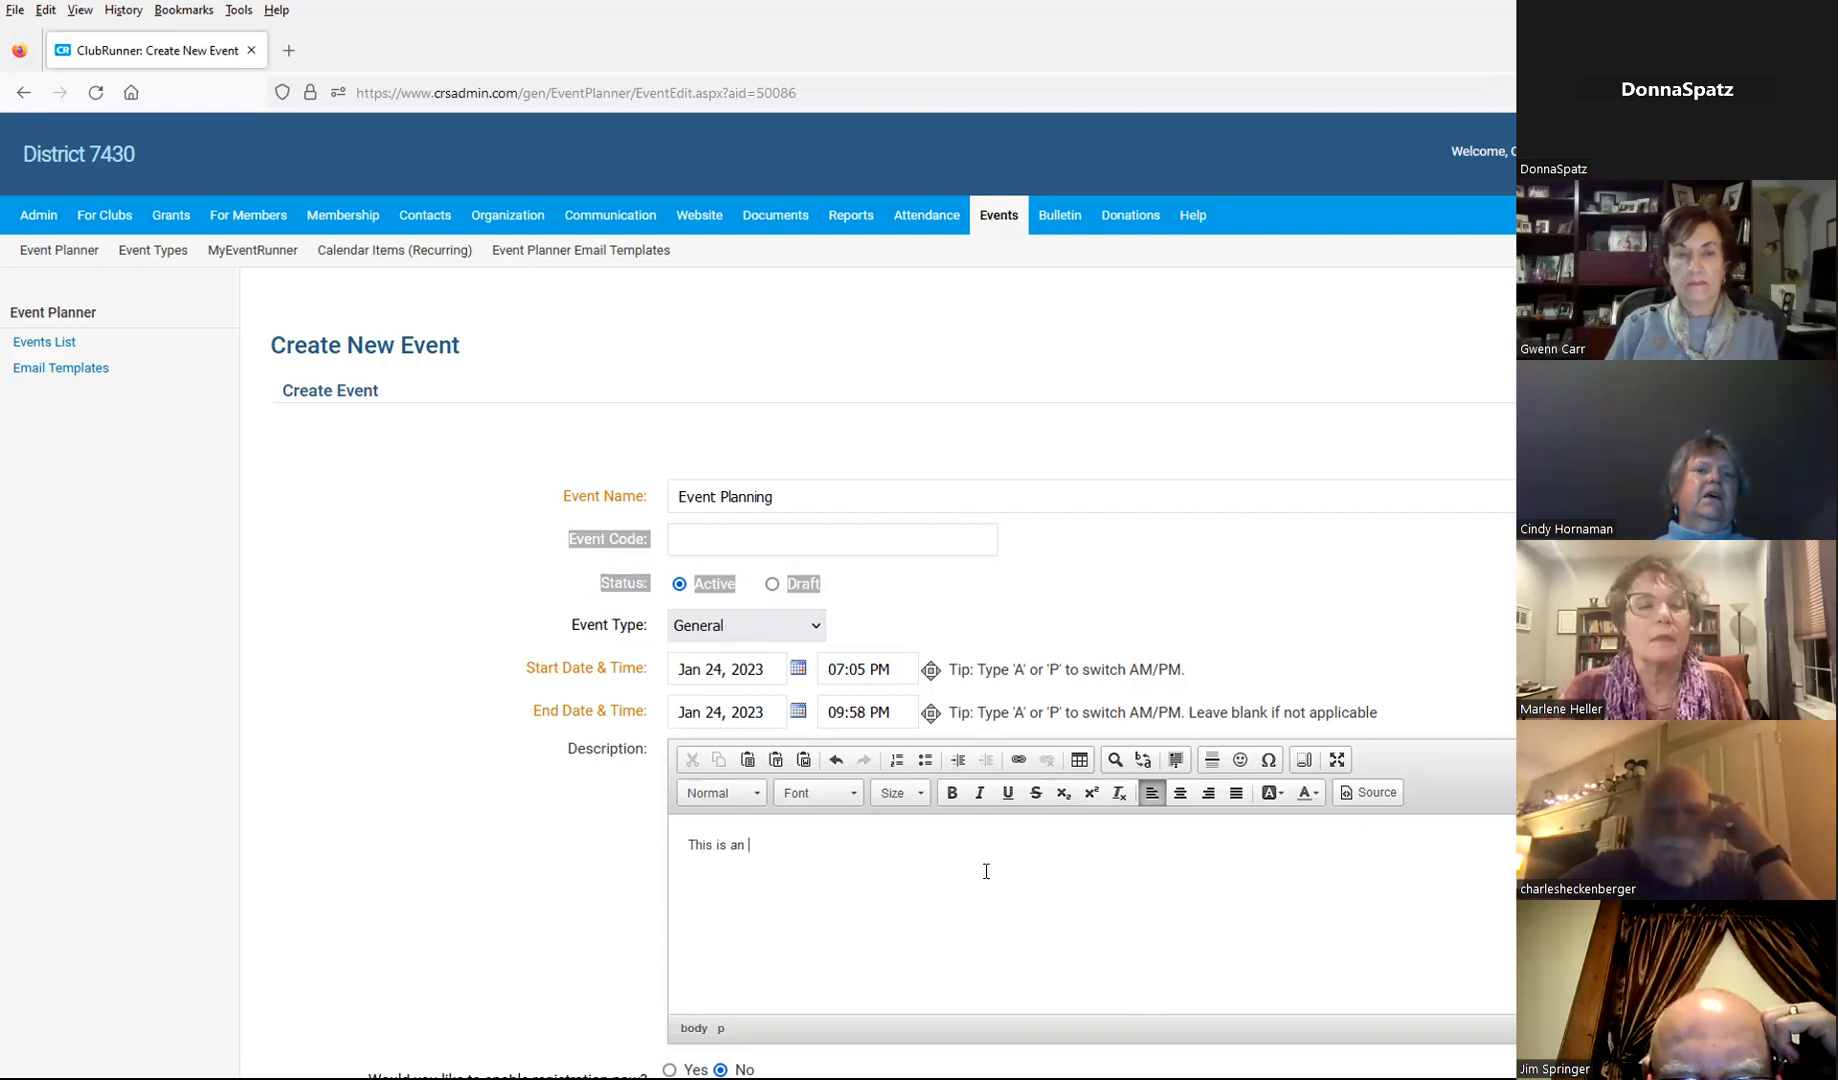
key("BackSpace")
key("BackSpace")
type("party")
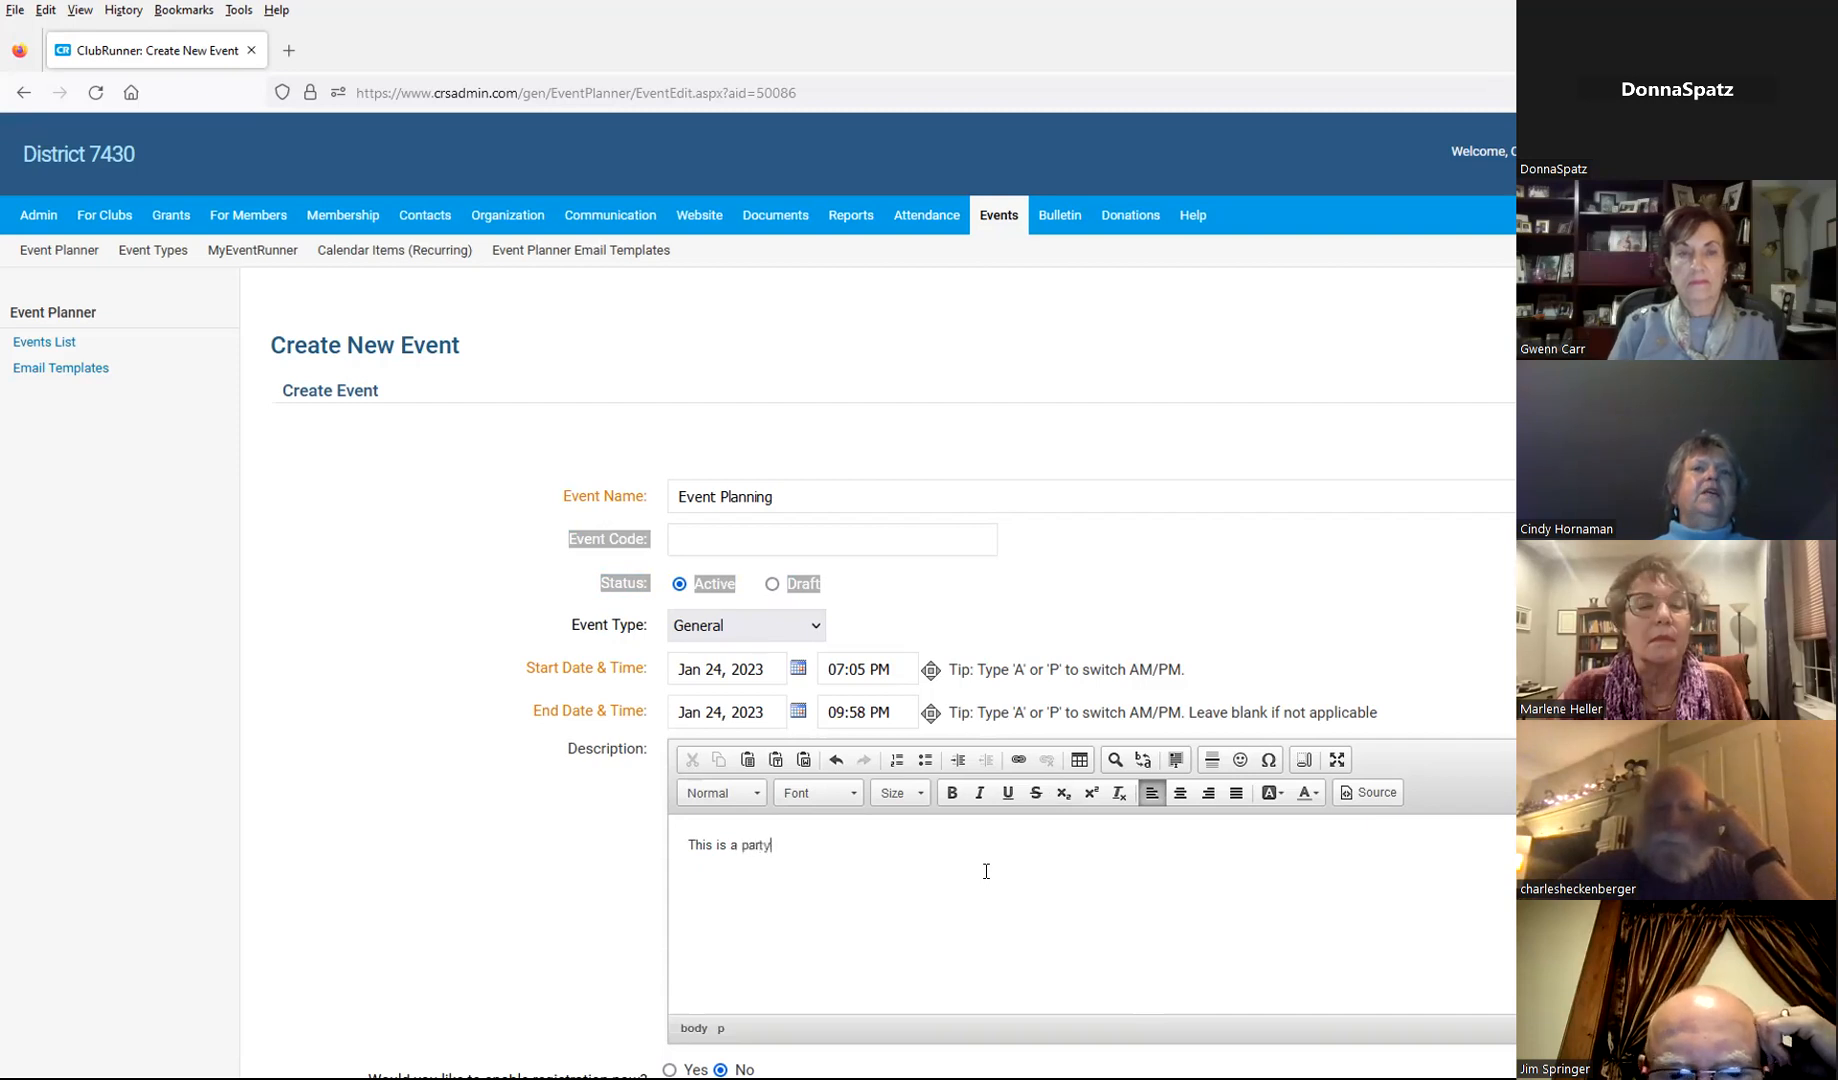
type(" to learn about ")
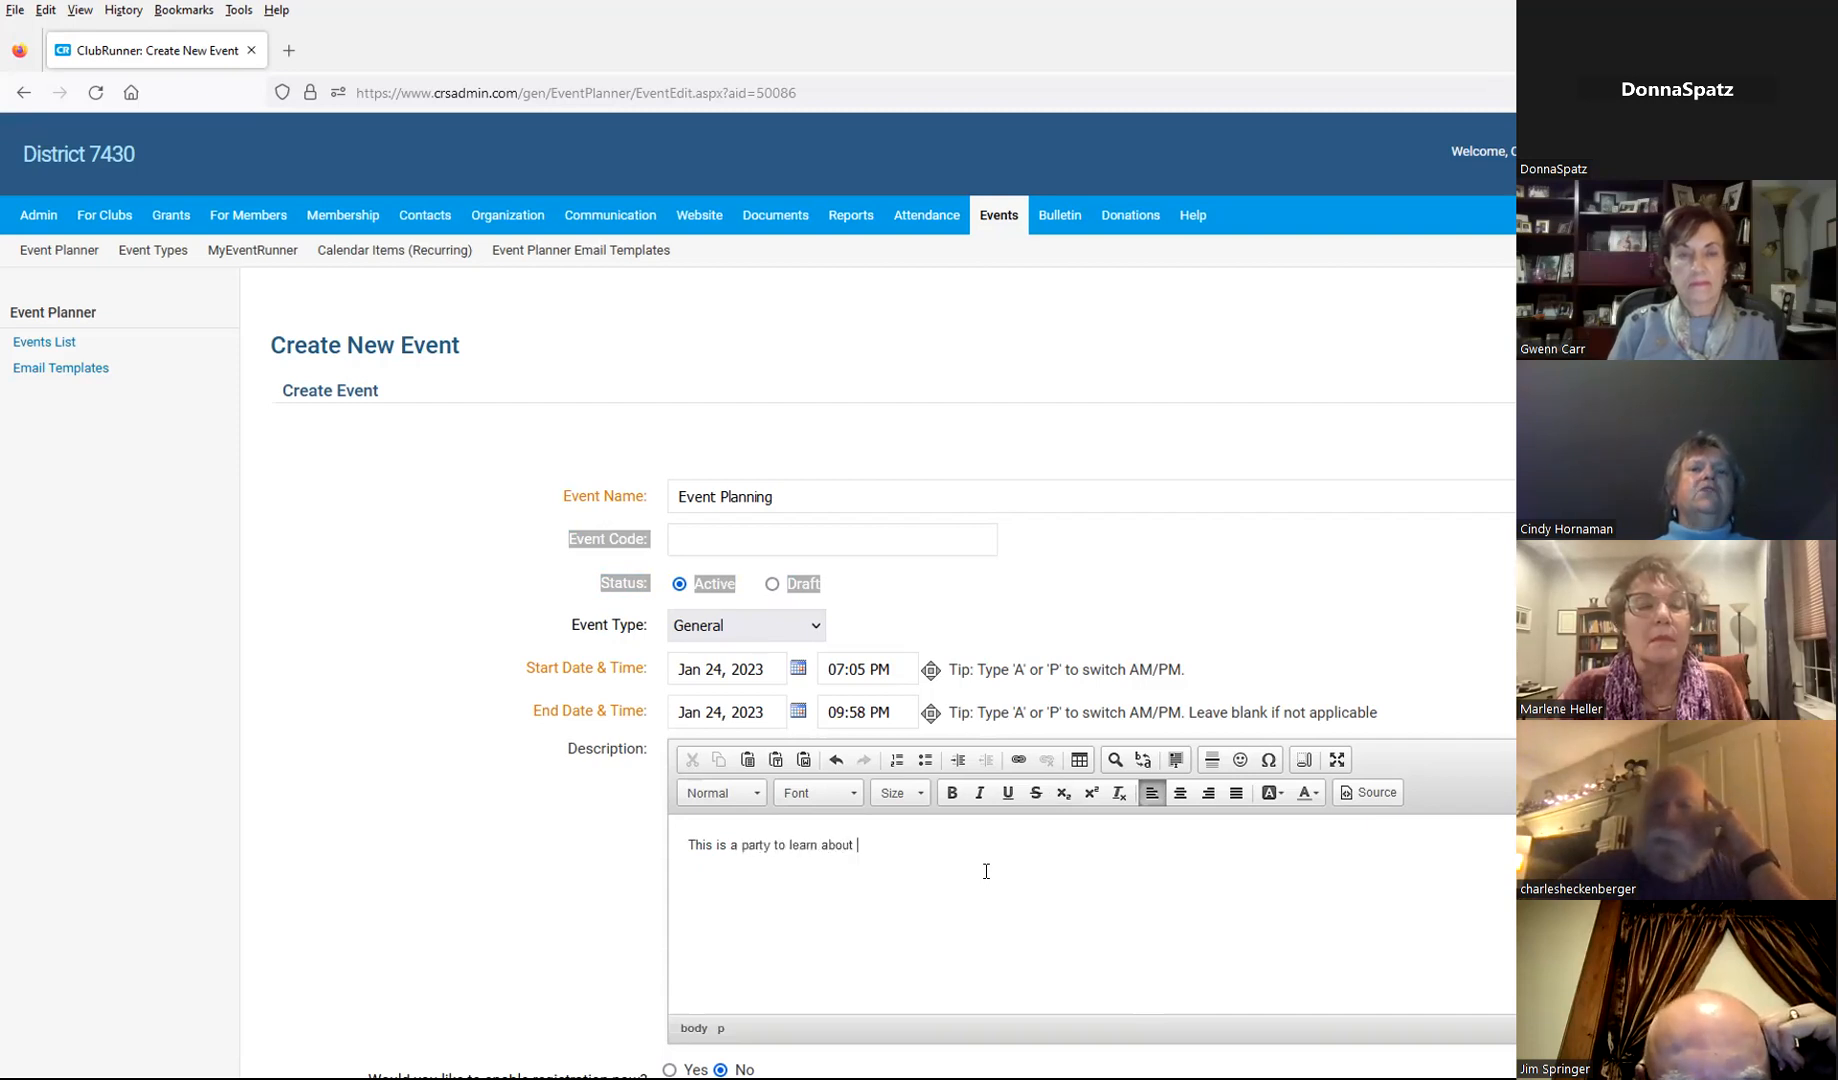
type("event plannin")
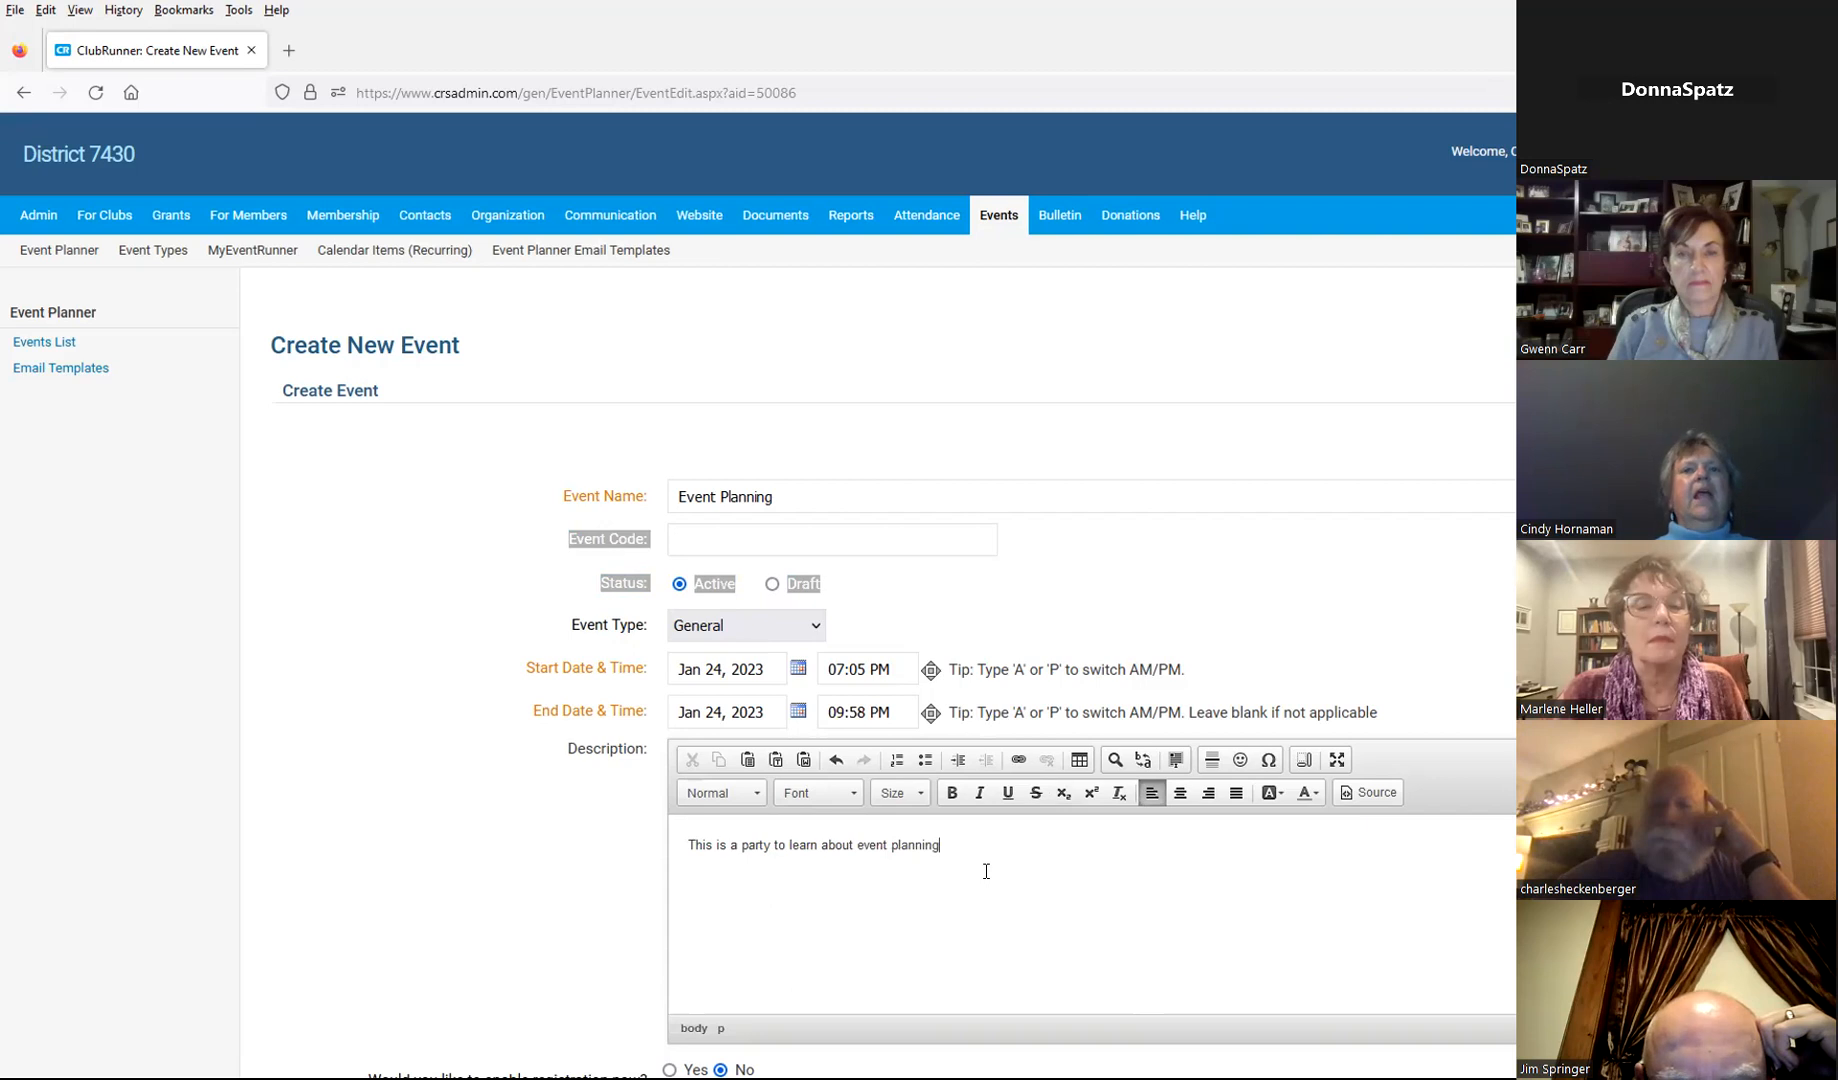
type("g")
key("Return")
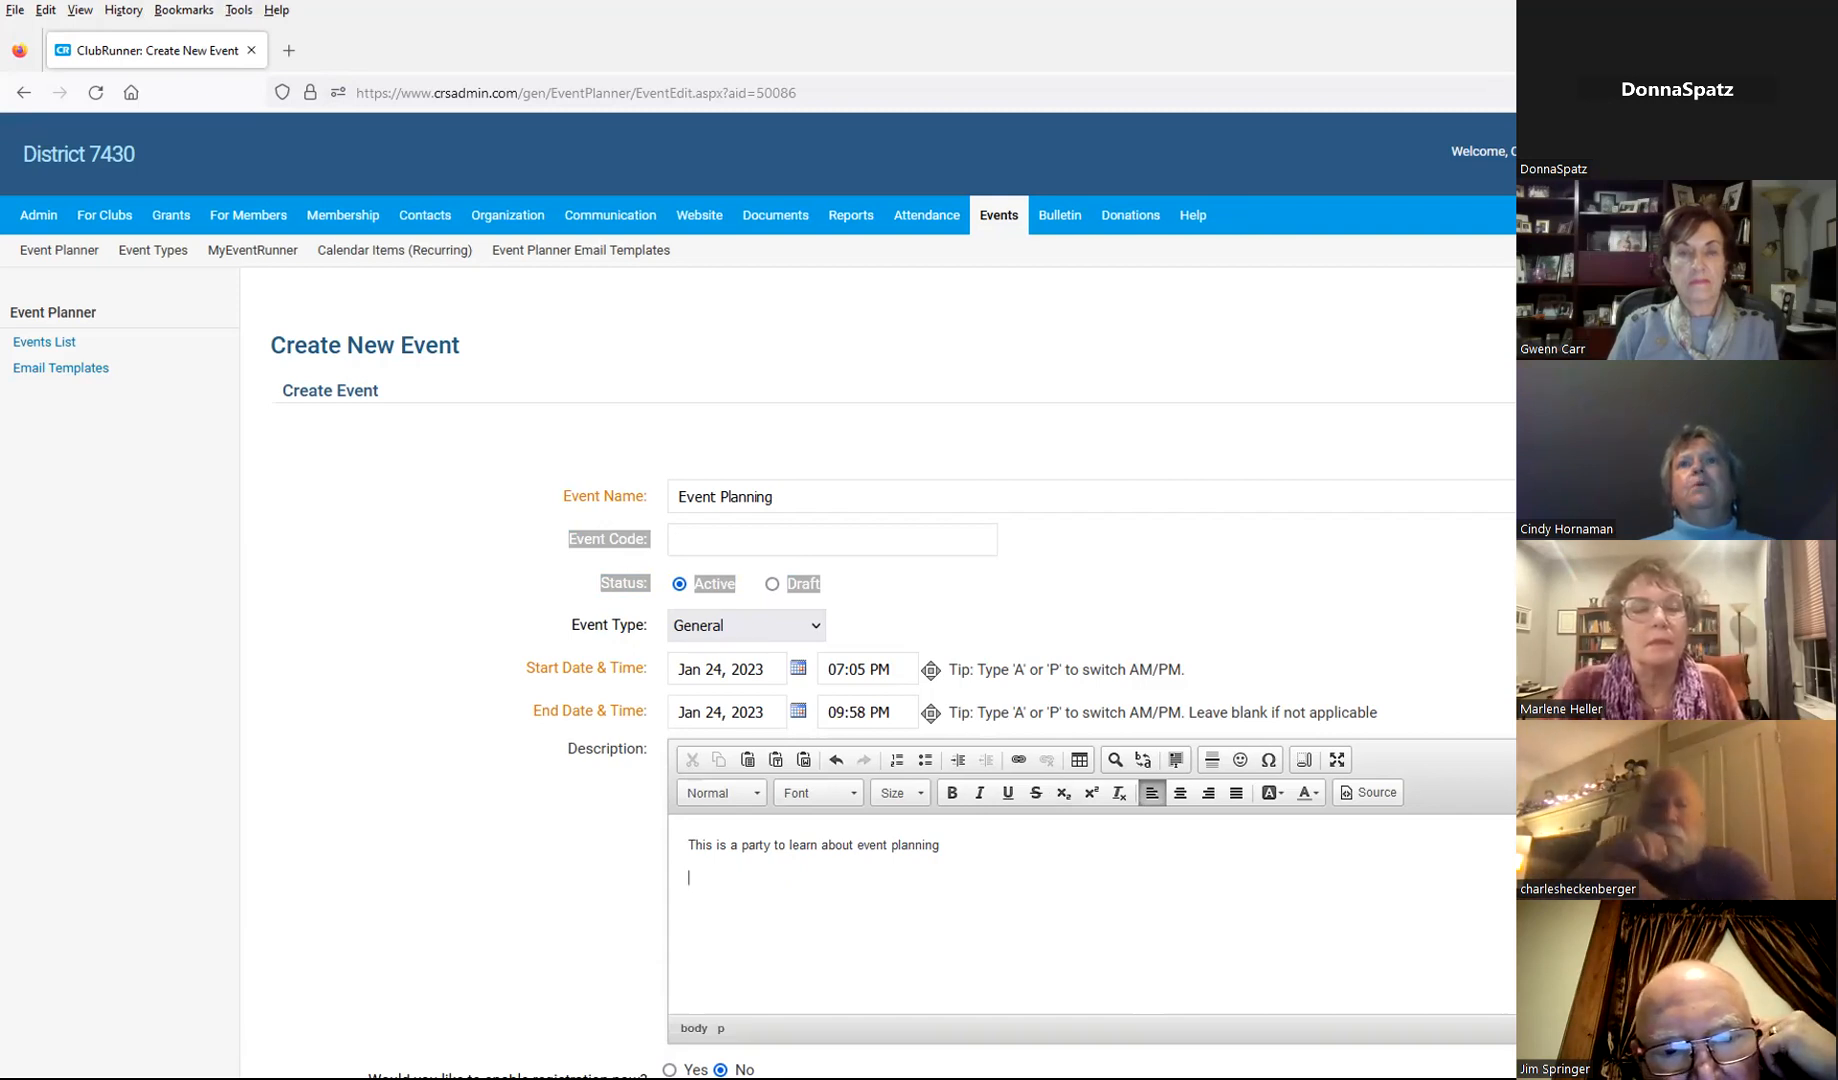
Step: Restore the browser window to a smaller size and choose to enable registration for the event now
key("super+Down")
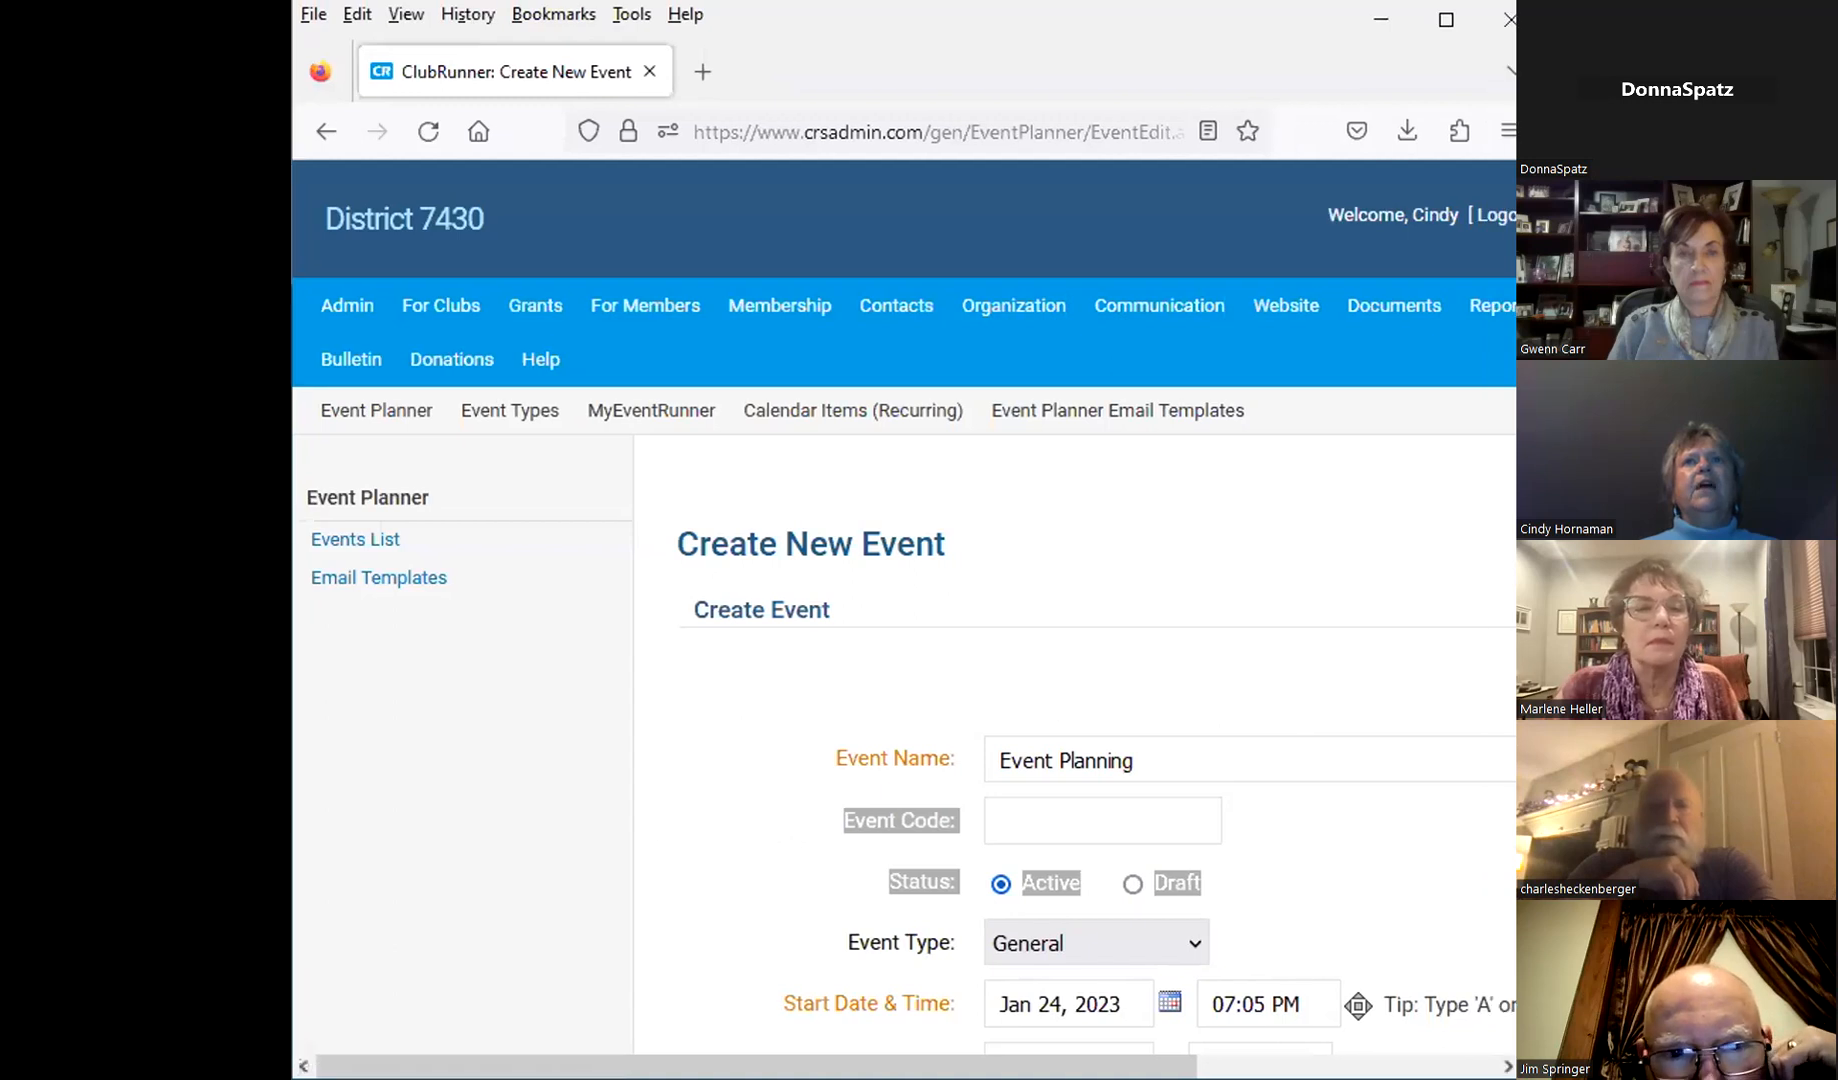
scroll(915, 600, "down", 6)
scroll(1100, 600, "down", 1)
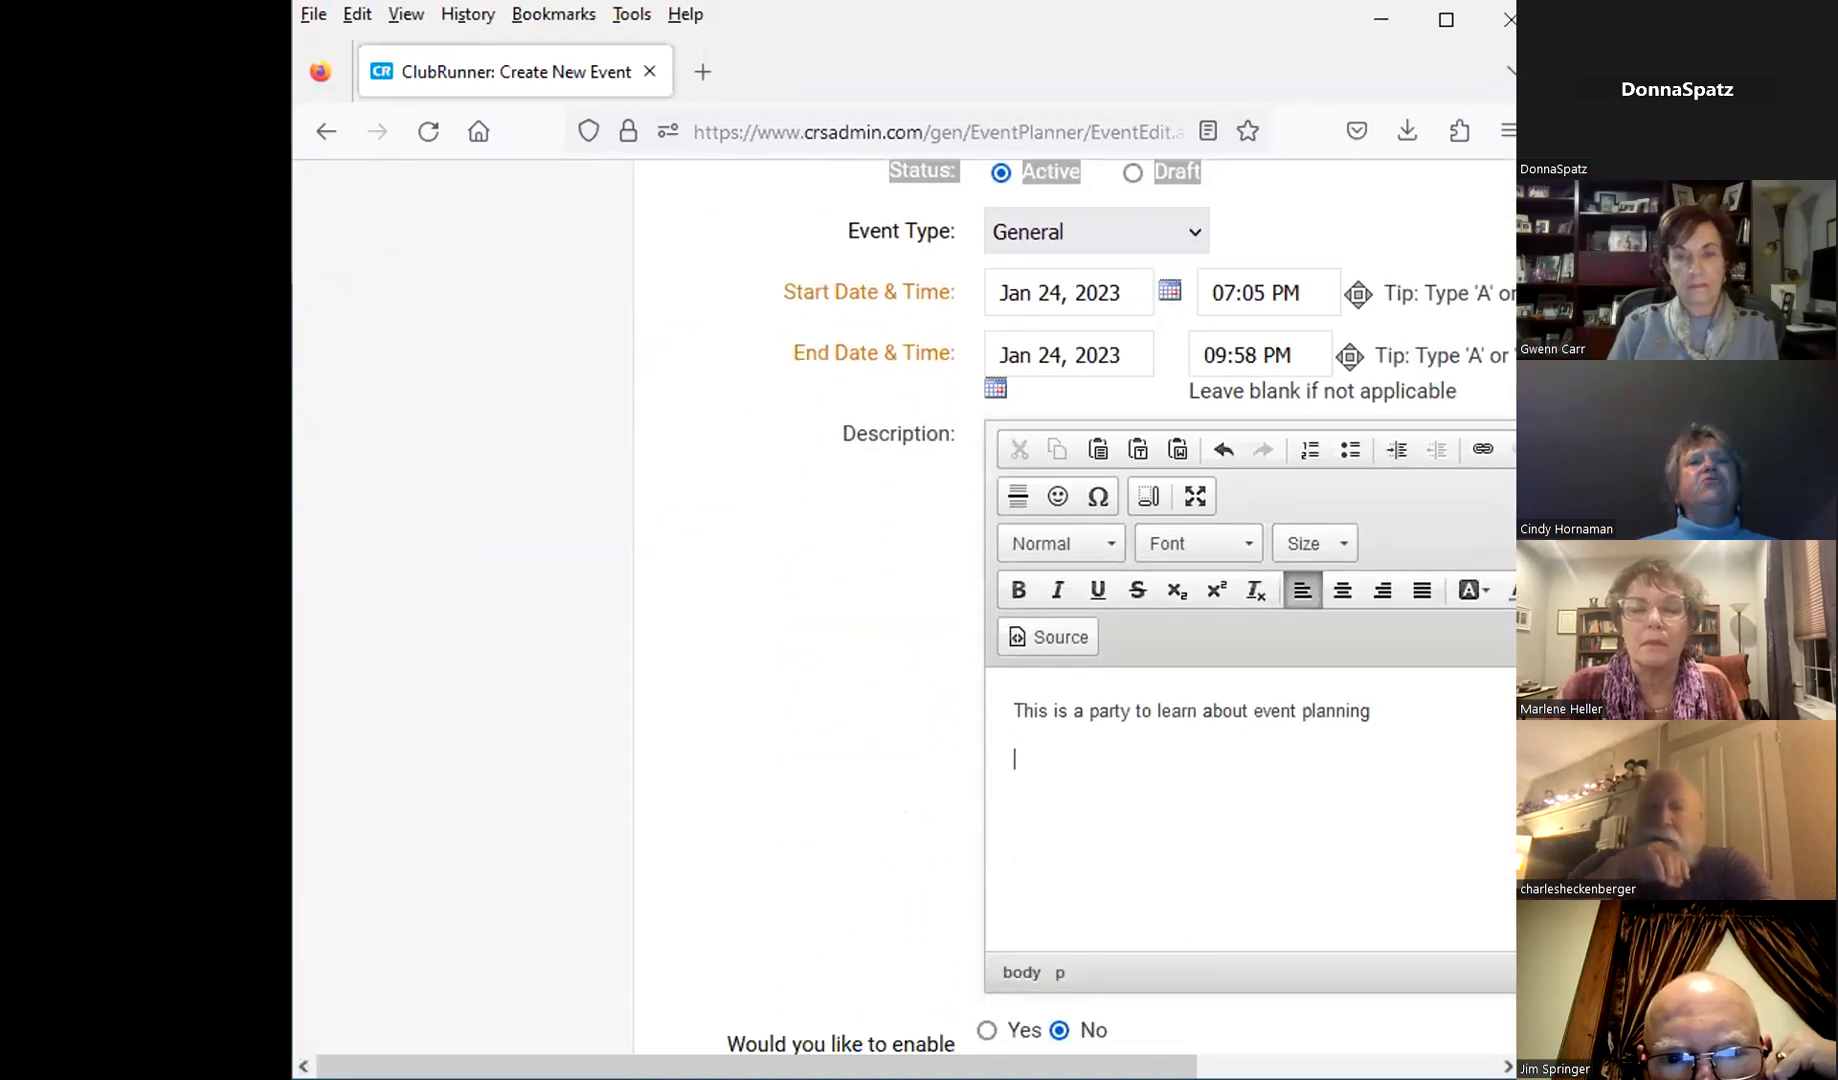
scroll(1100, 600, "down", 3)
scroll(1034, 496, "down", 3)
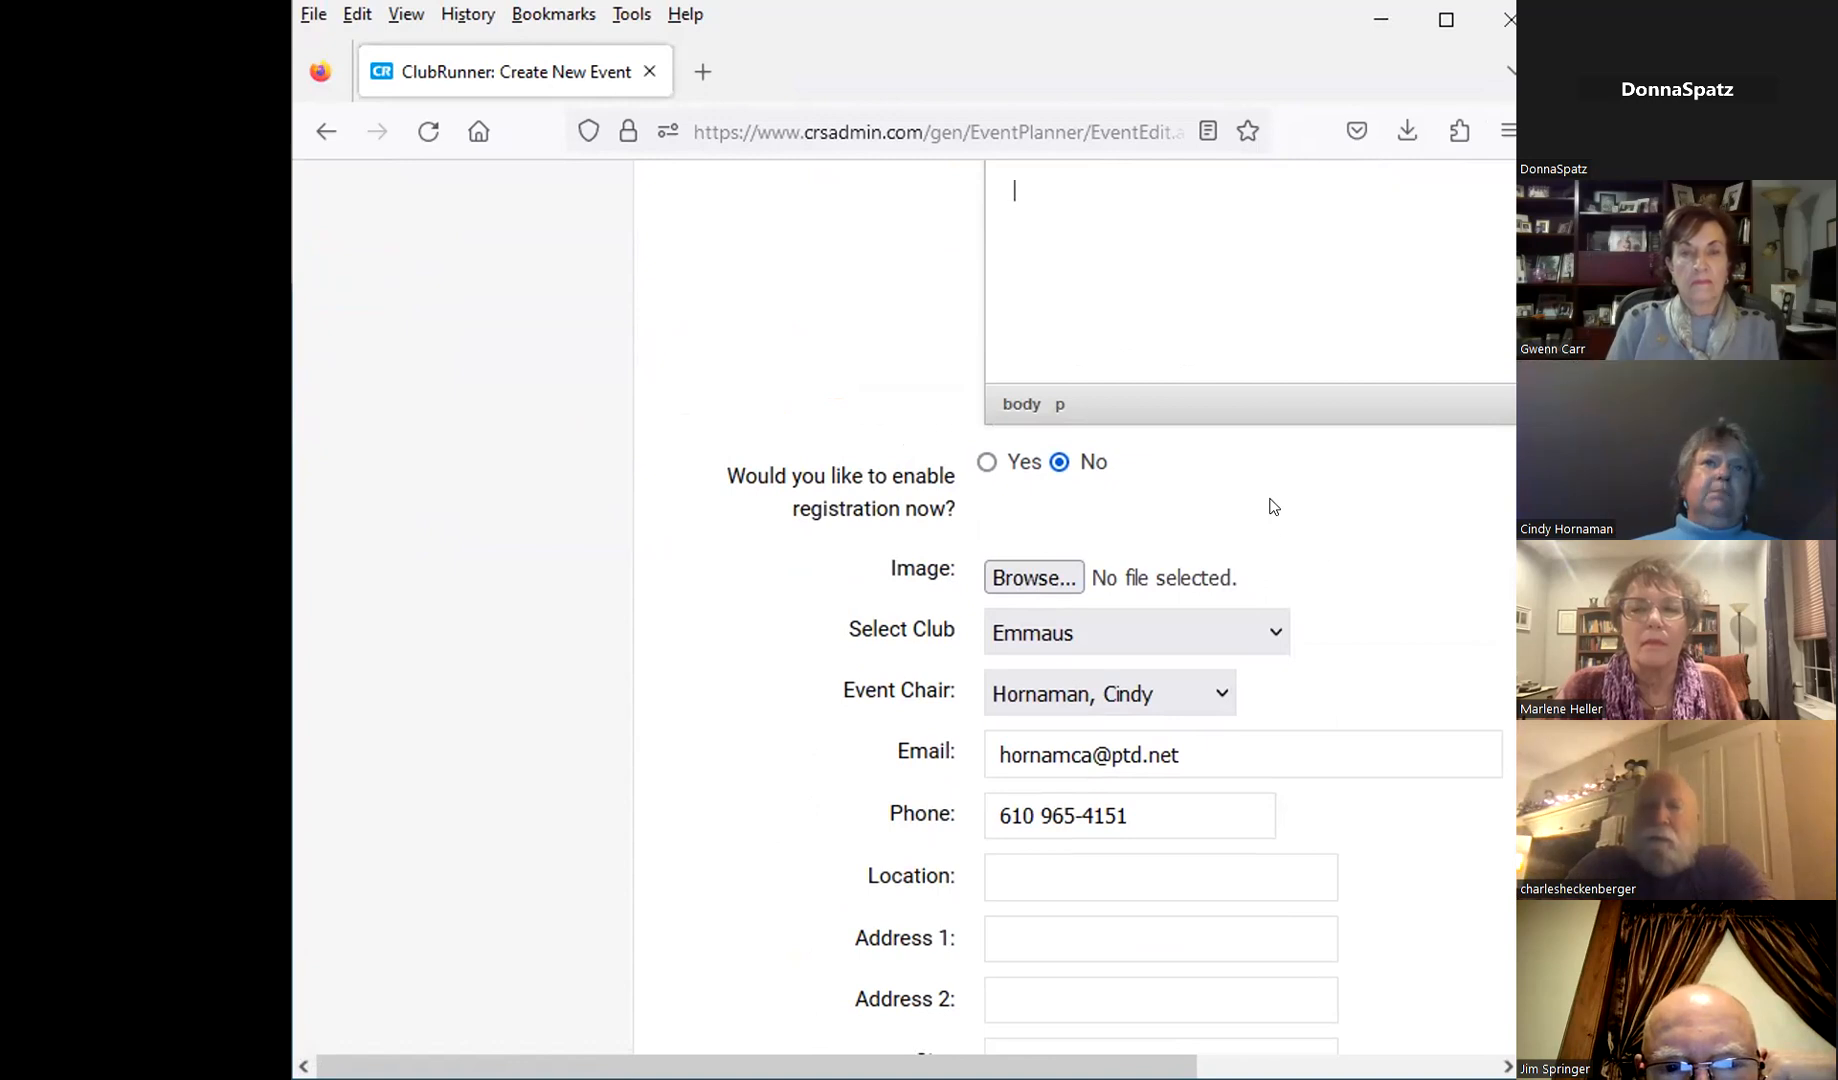
left_click(990, 462)
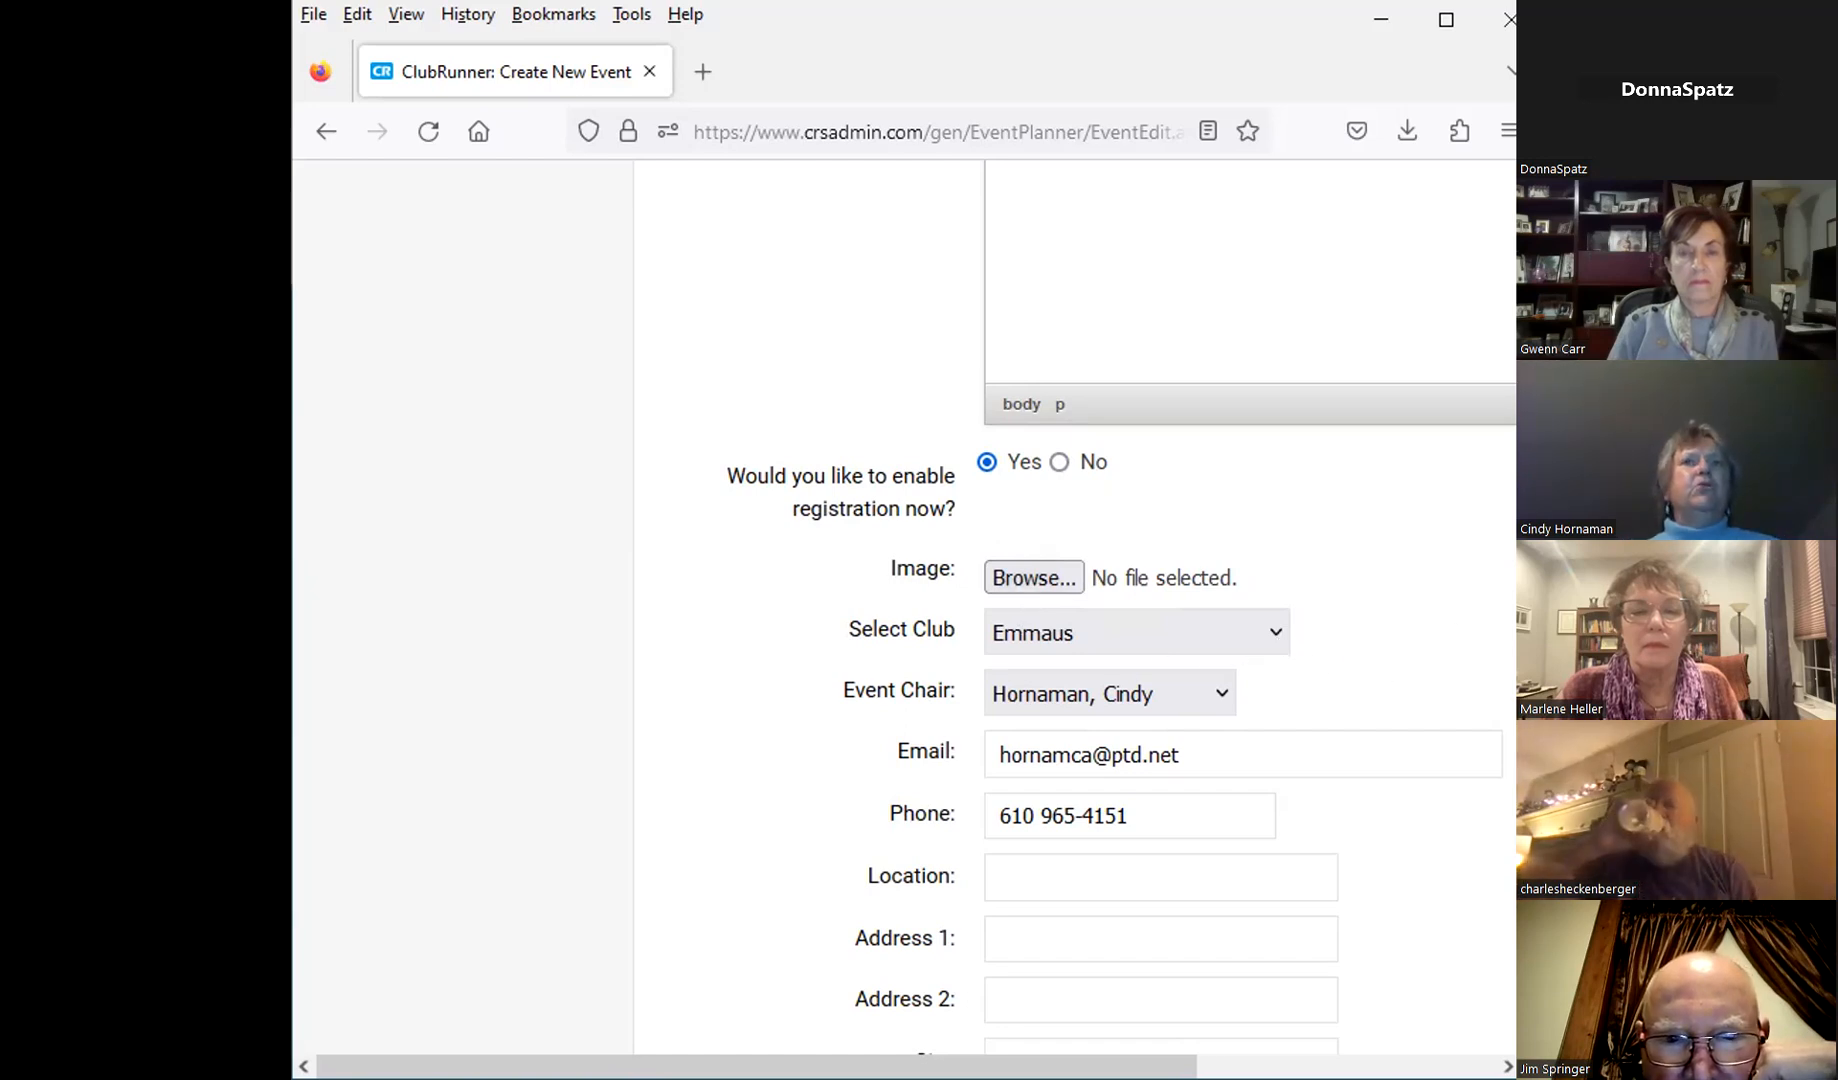
Step: Review the event's contact, location and display options, and save the event
scroll(1000, 600, "down", 3)
scroll(1000, 600, "down", 1)
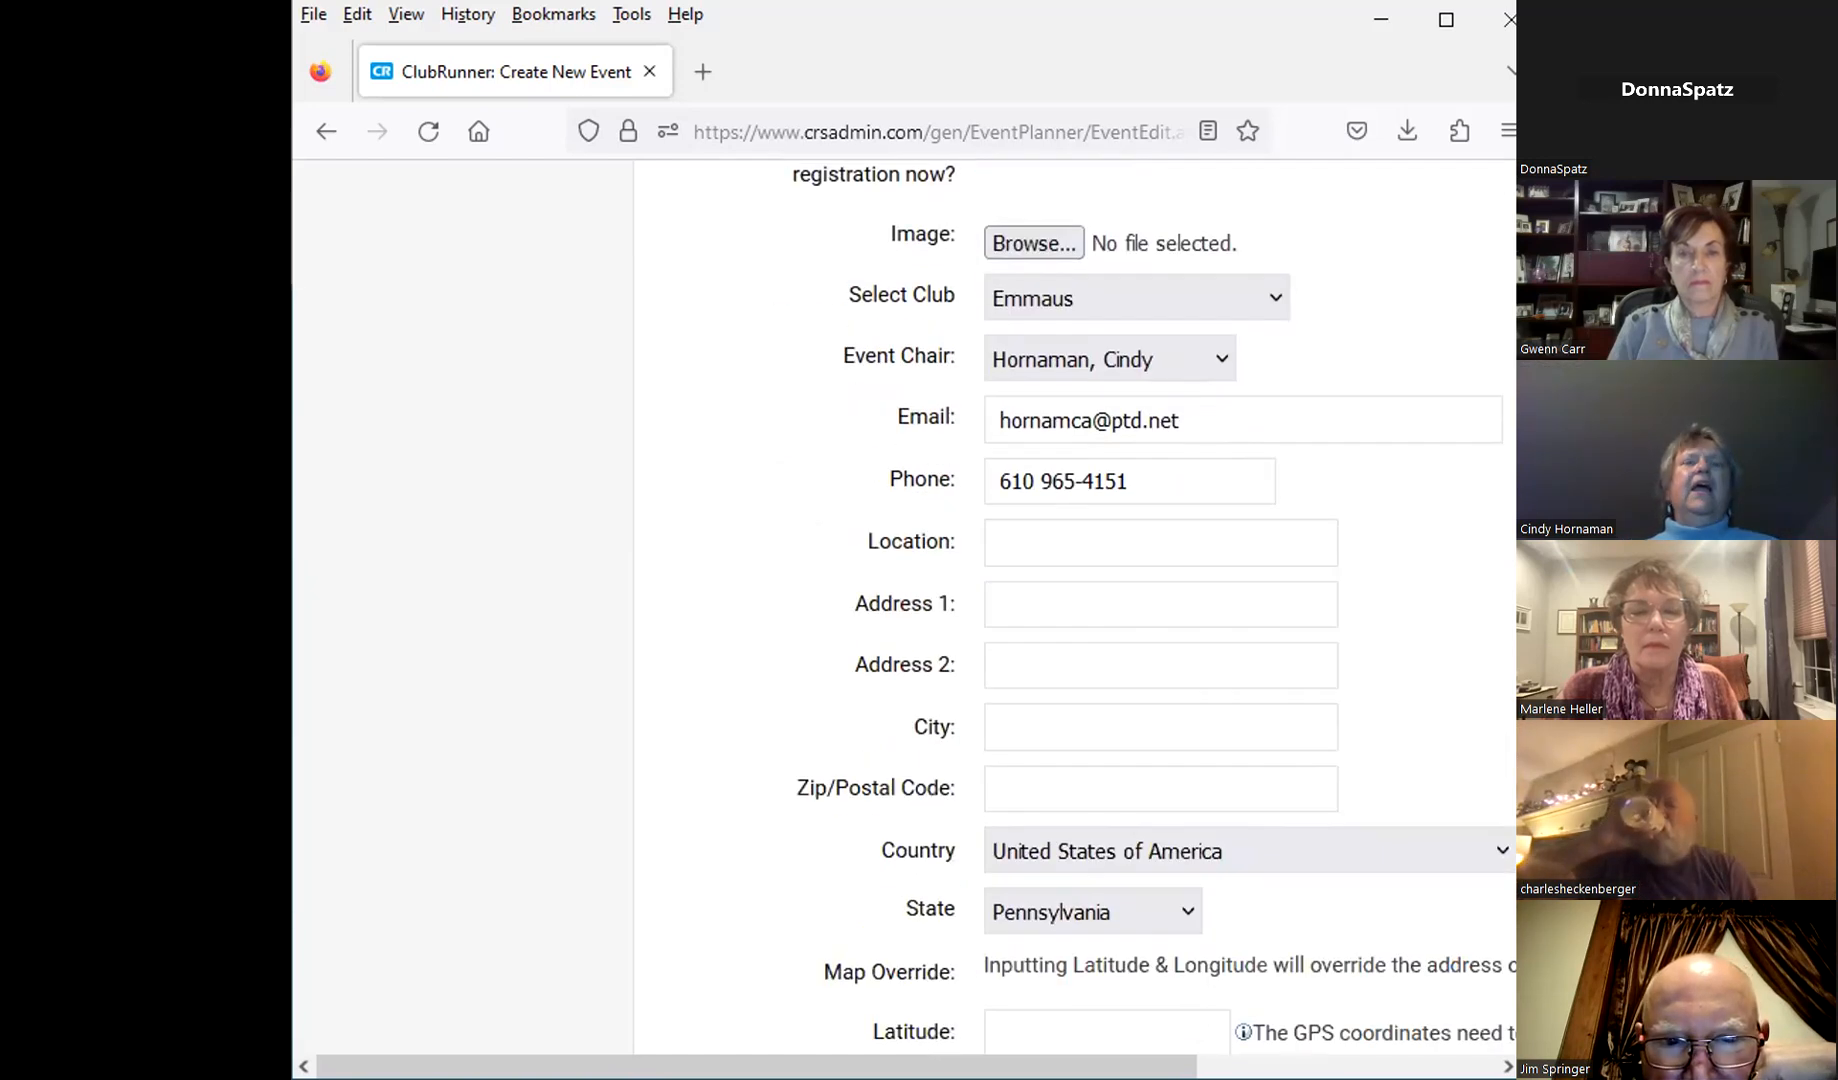
scroll(1000, 600, "down", 3)
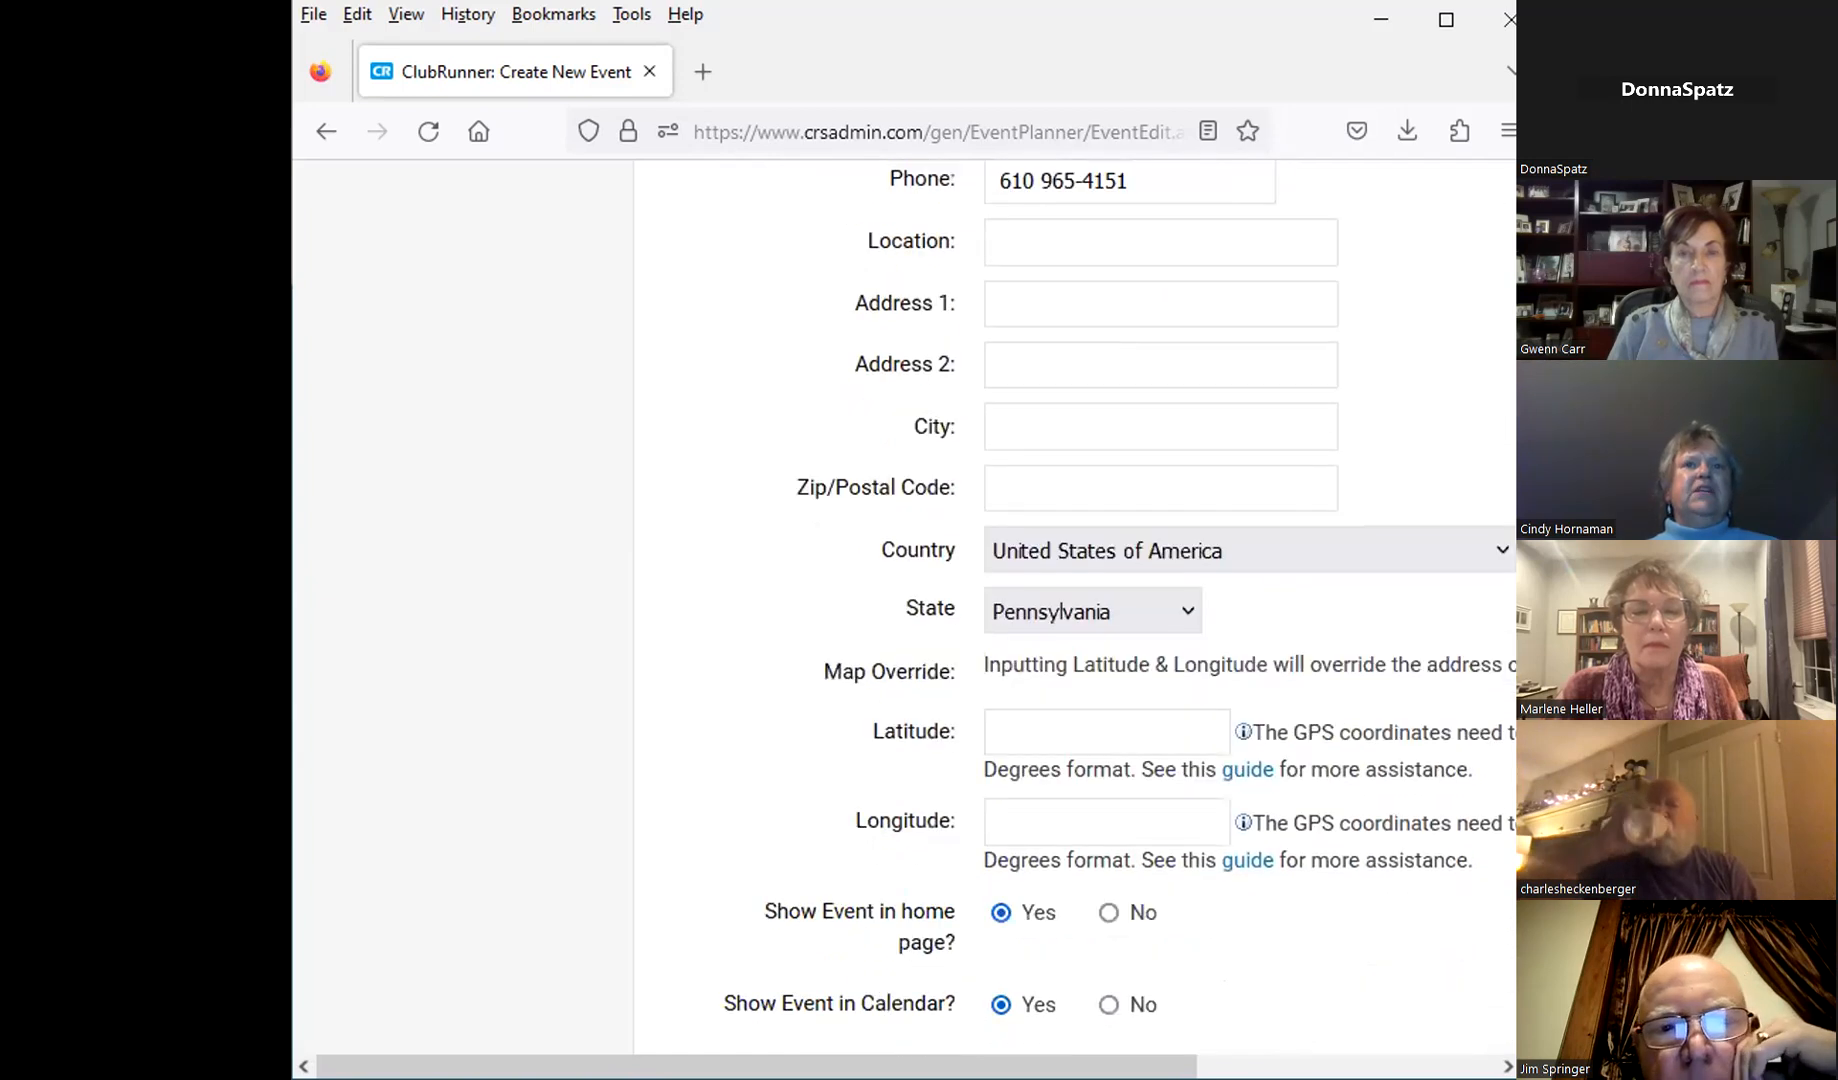
scroll(1000, 600, "down", 1)
scroll(1000, 600, "down", 1)
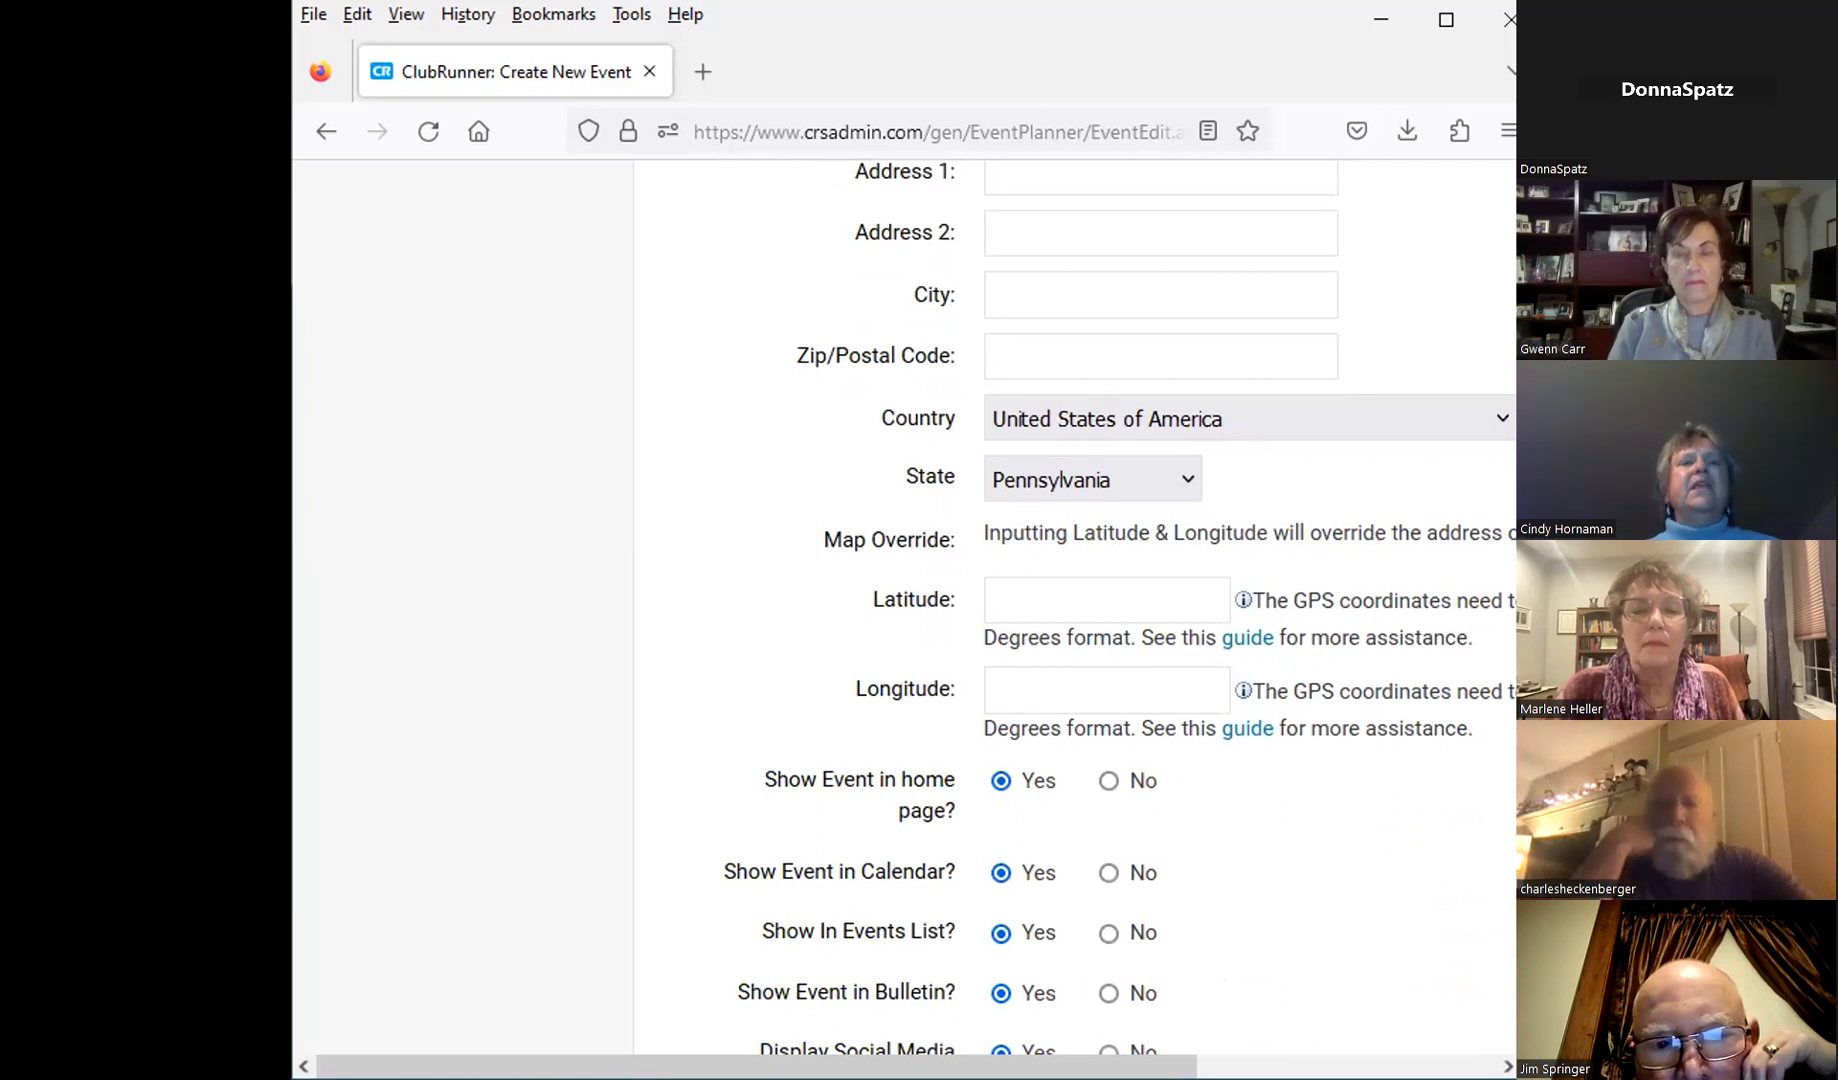
scroll(1000, 600, "down", 4)
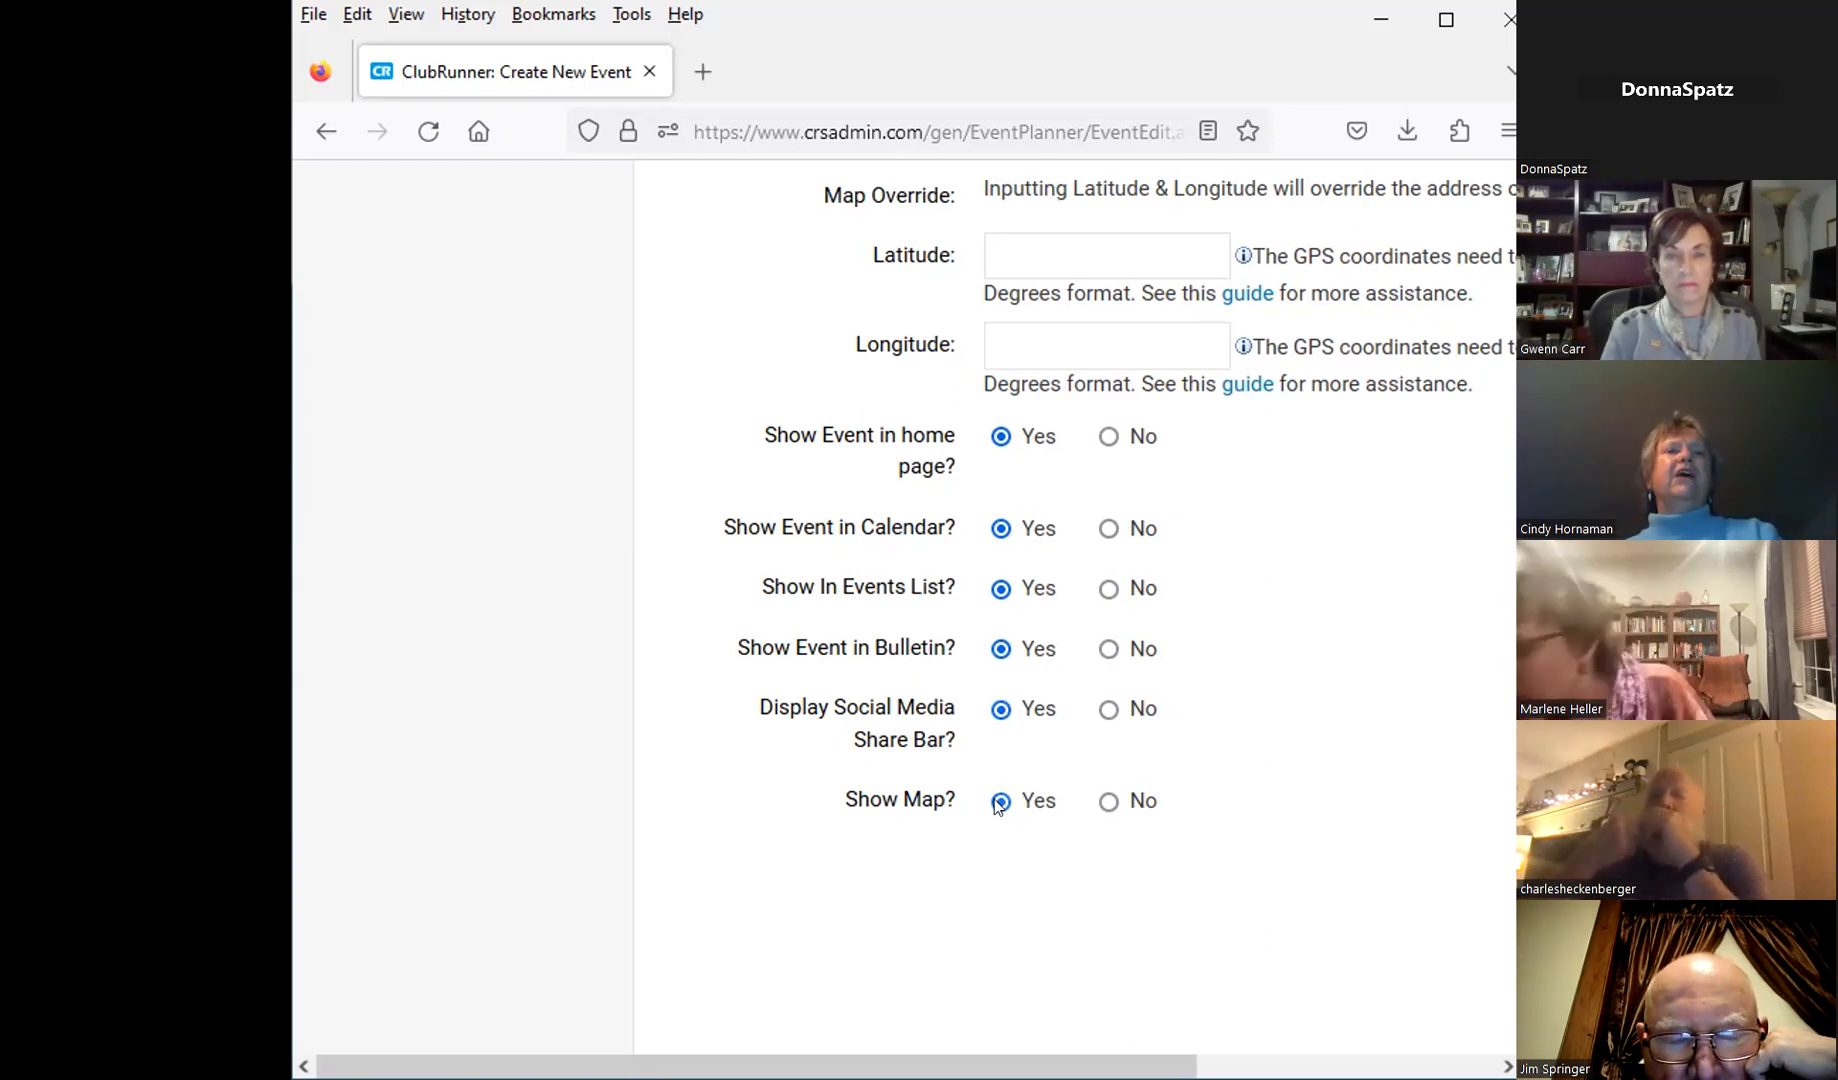
scroll(1507, 858, "down", 2)
mouse_move(1512, 868)
left_mouse_down()
mouse_move(1506, 854)
mouse_move(1508, 898)
left_mouse_up()
left_click_drag(1120, 1067, 1418, 1067)
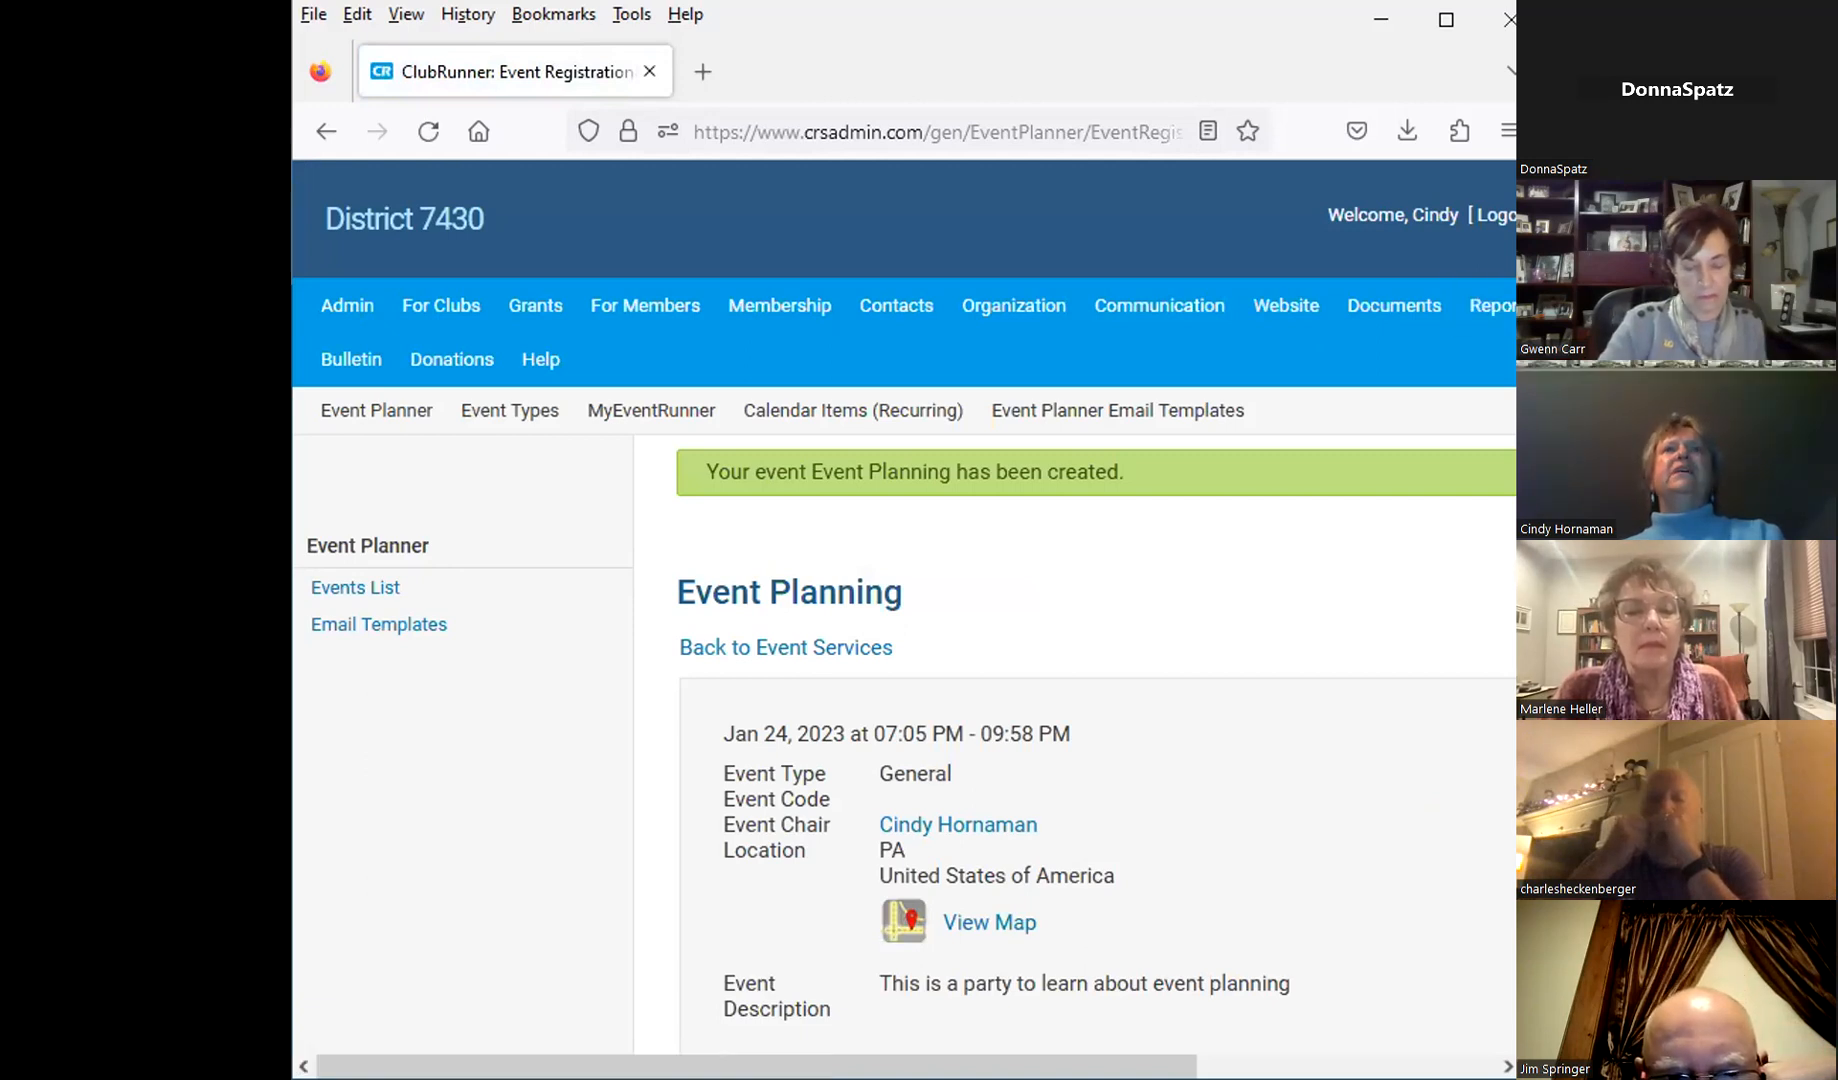
Step: Review the new event's registration options down to the custom email message, and close the browser window
scroll(900, 600, "down", 7)
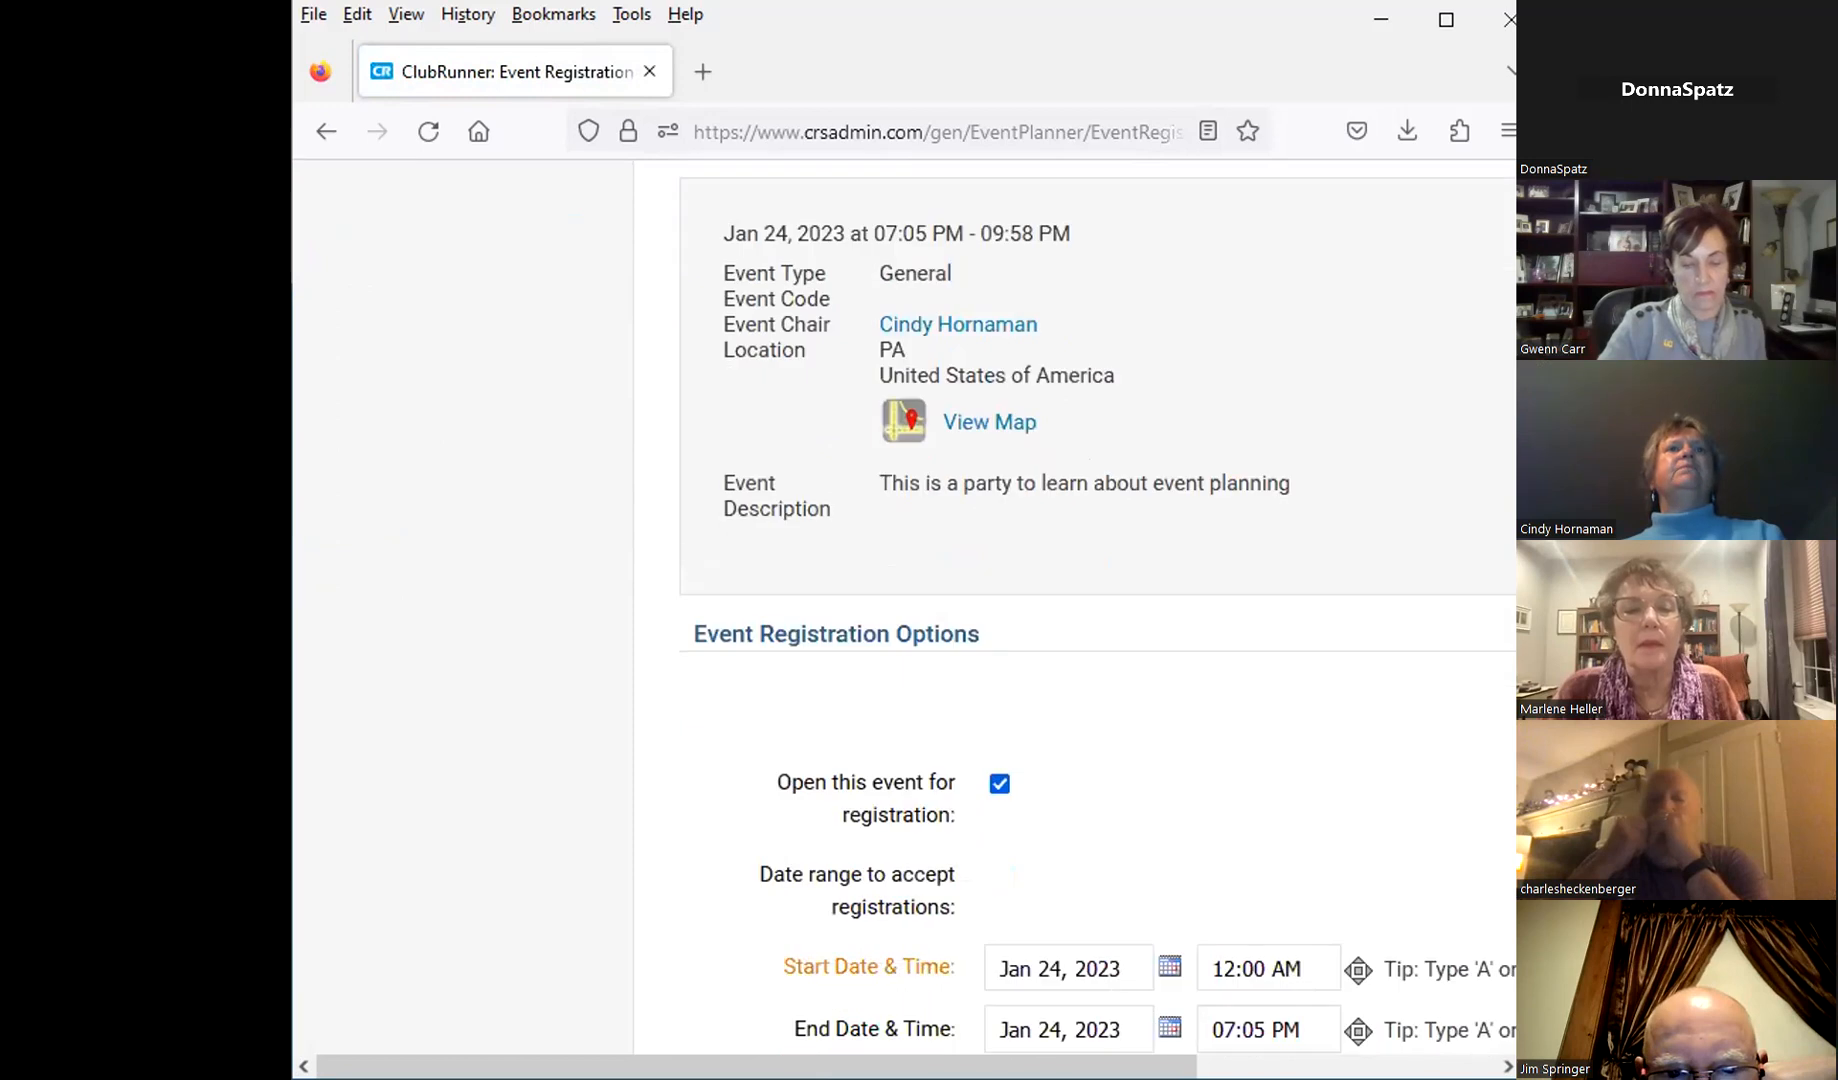
scroll(1000, 600, "up", 3)
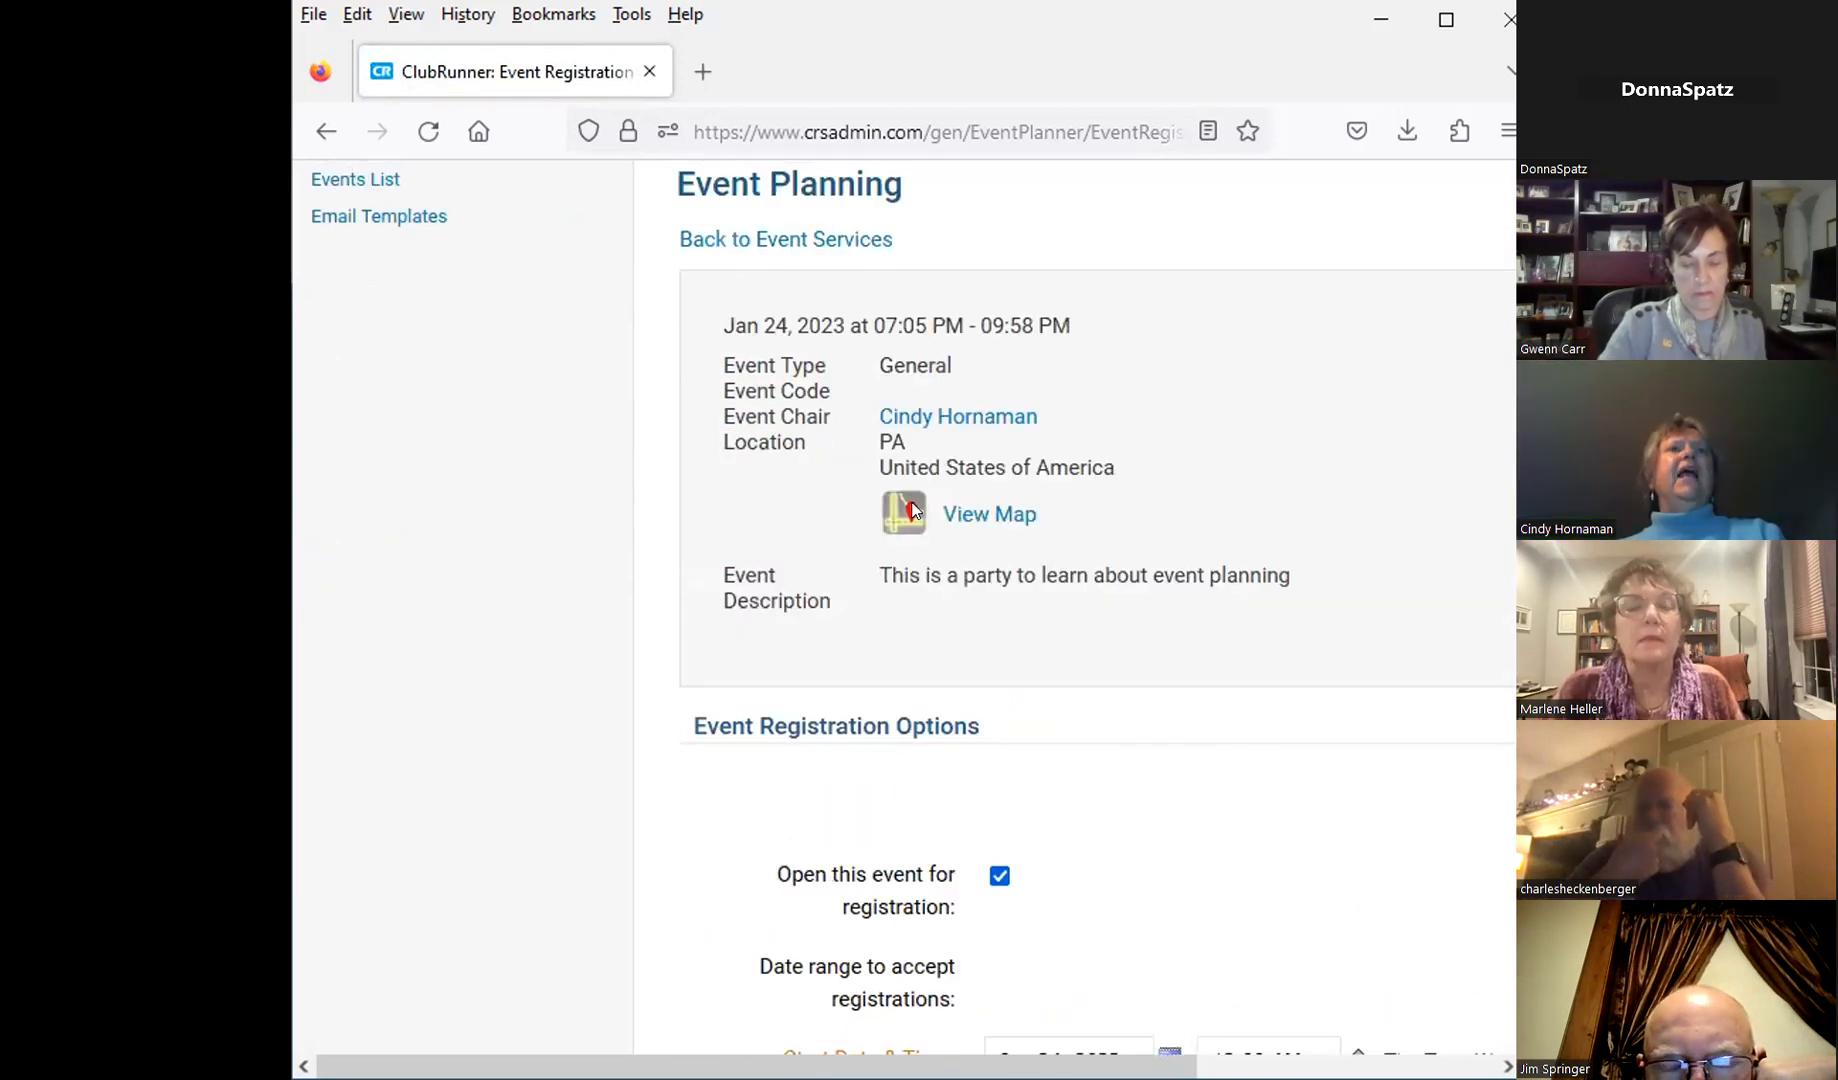
scroll(1000, 600, "down", 10)
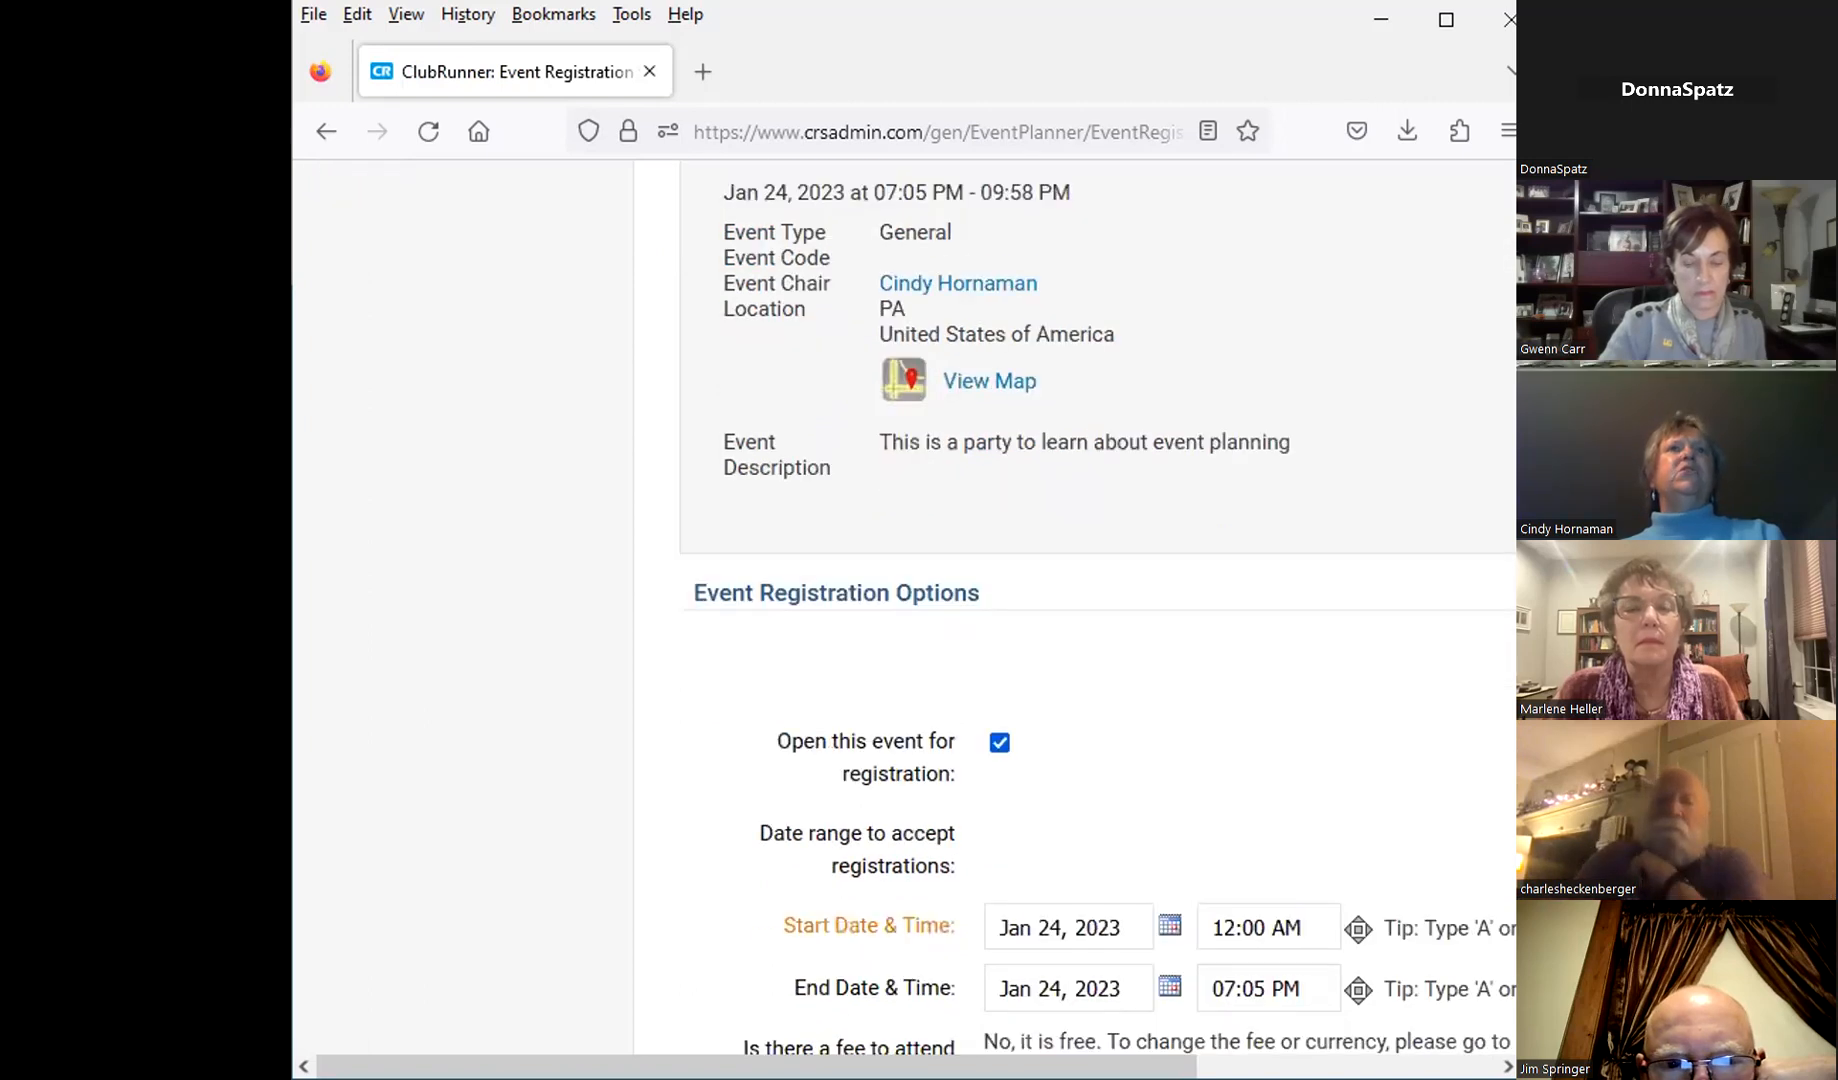
scroll(1489, 759, "down", 3)
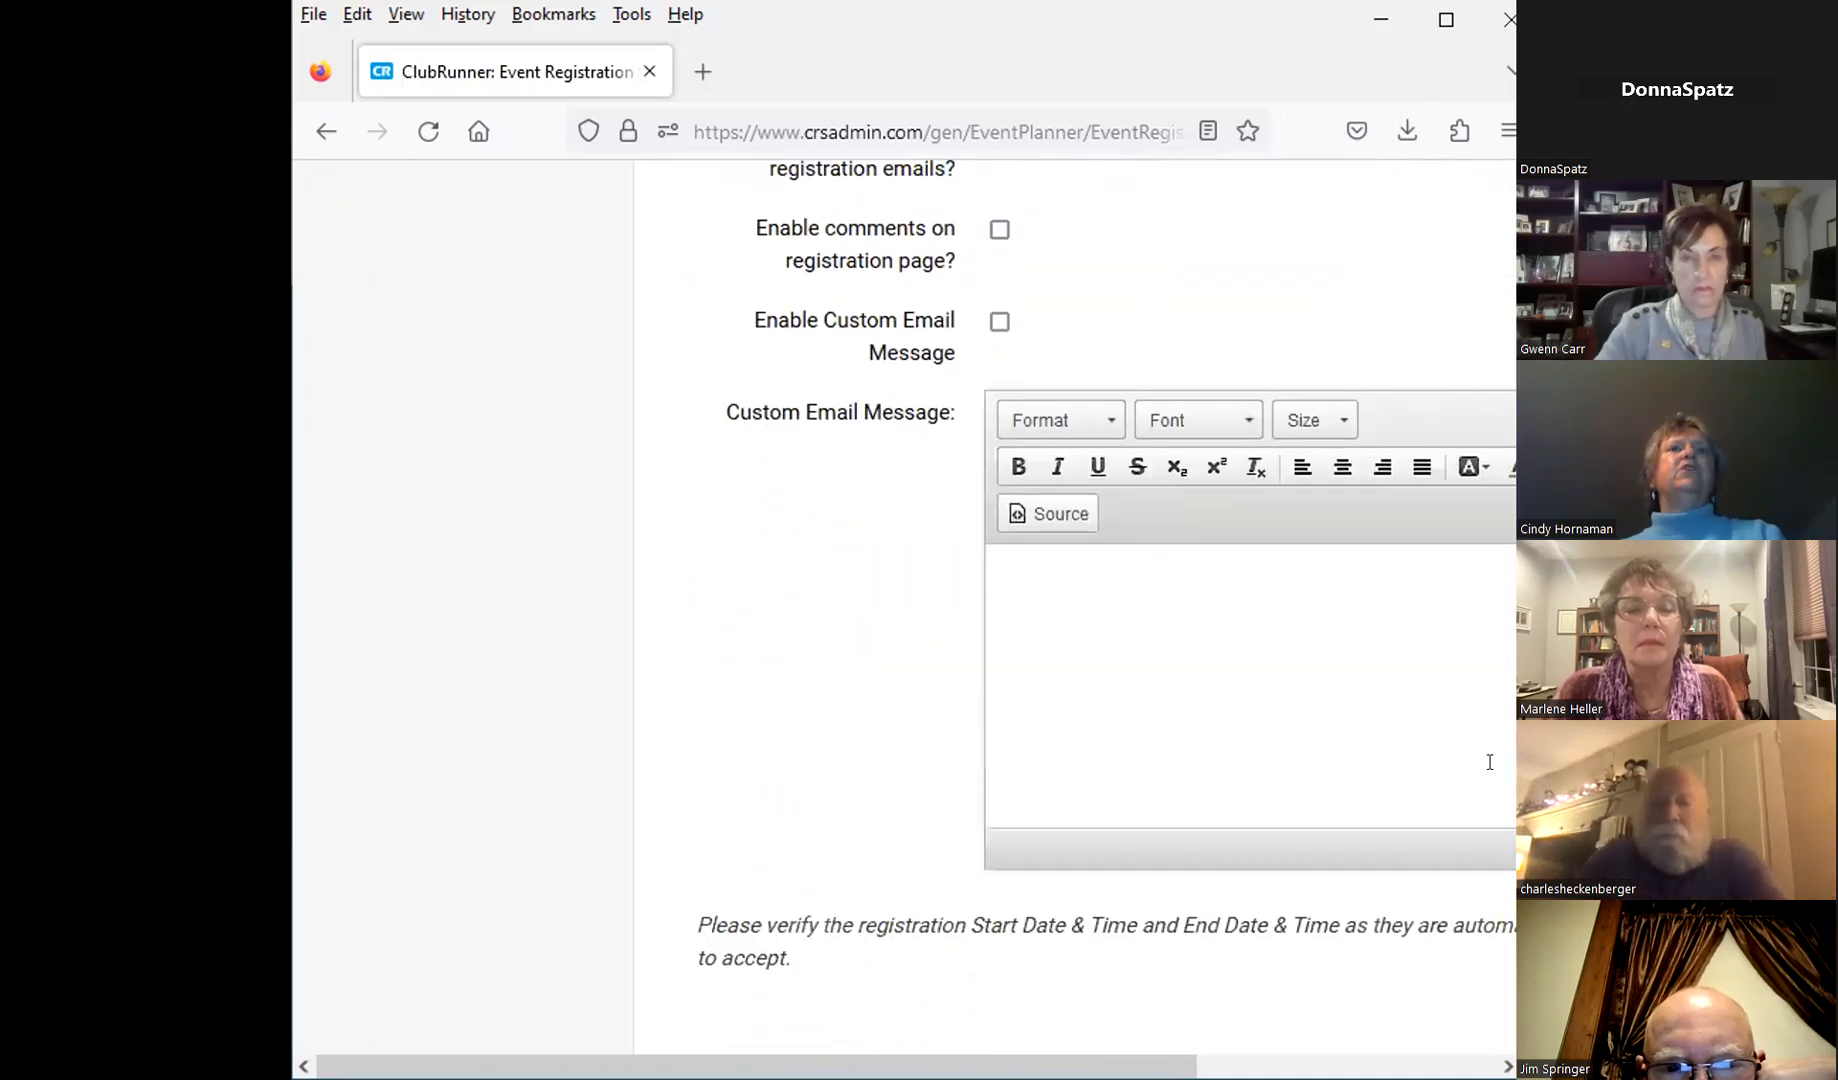
left_click_drag(1100, 1066, 1404, 1035)
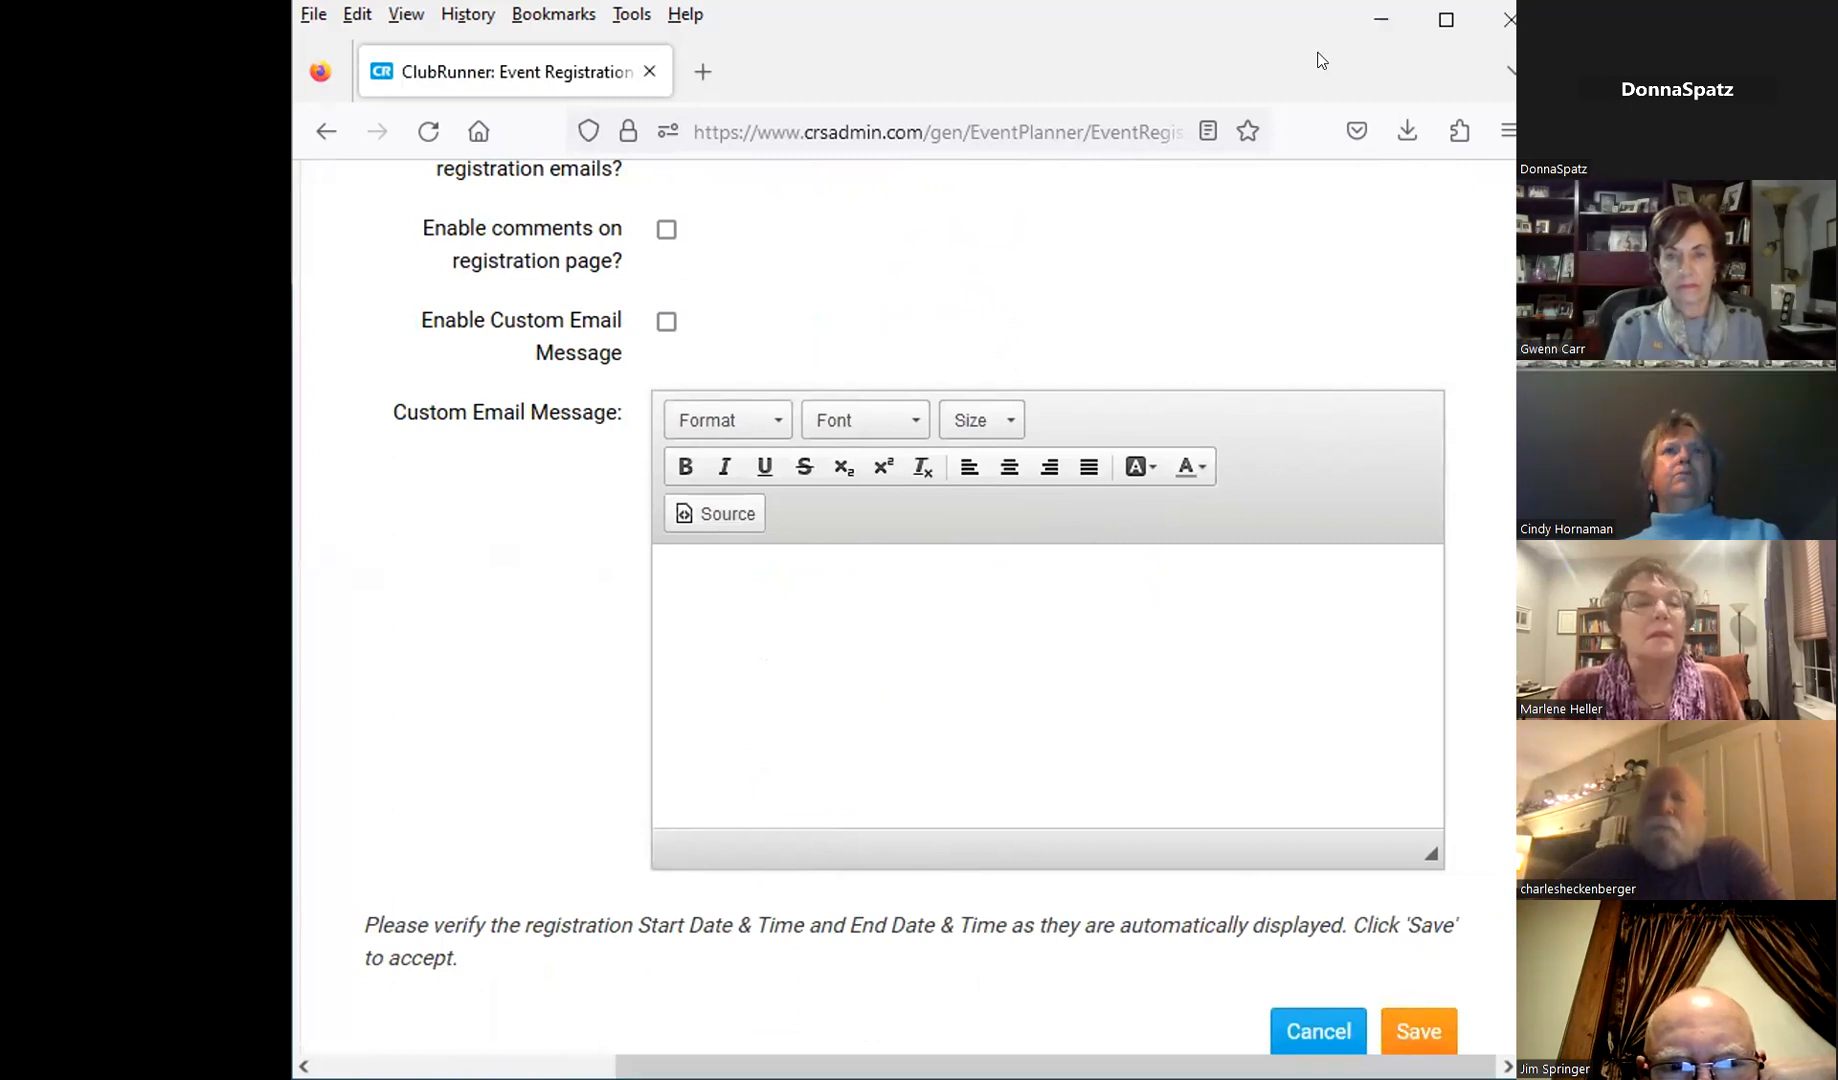
left_click(1507, 16)
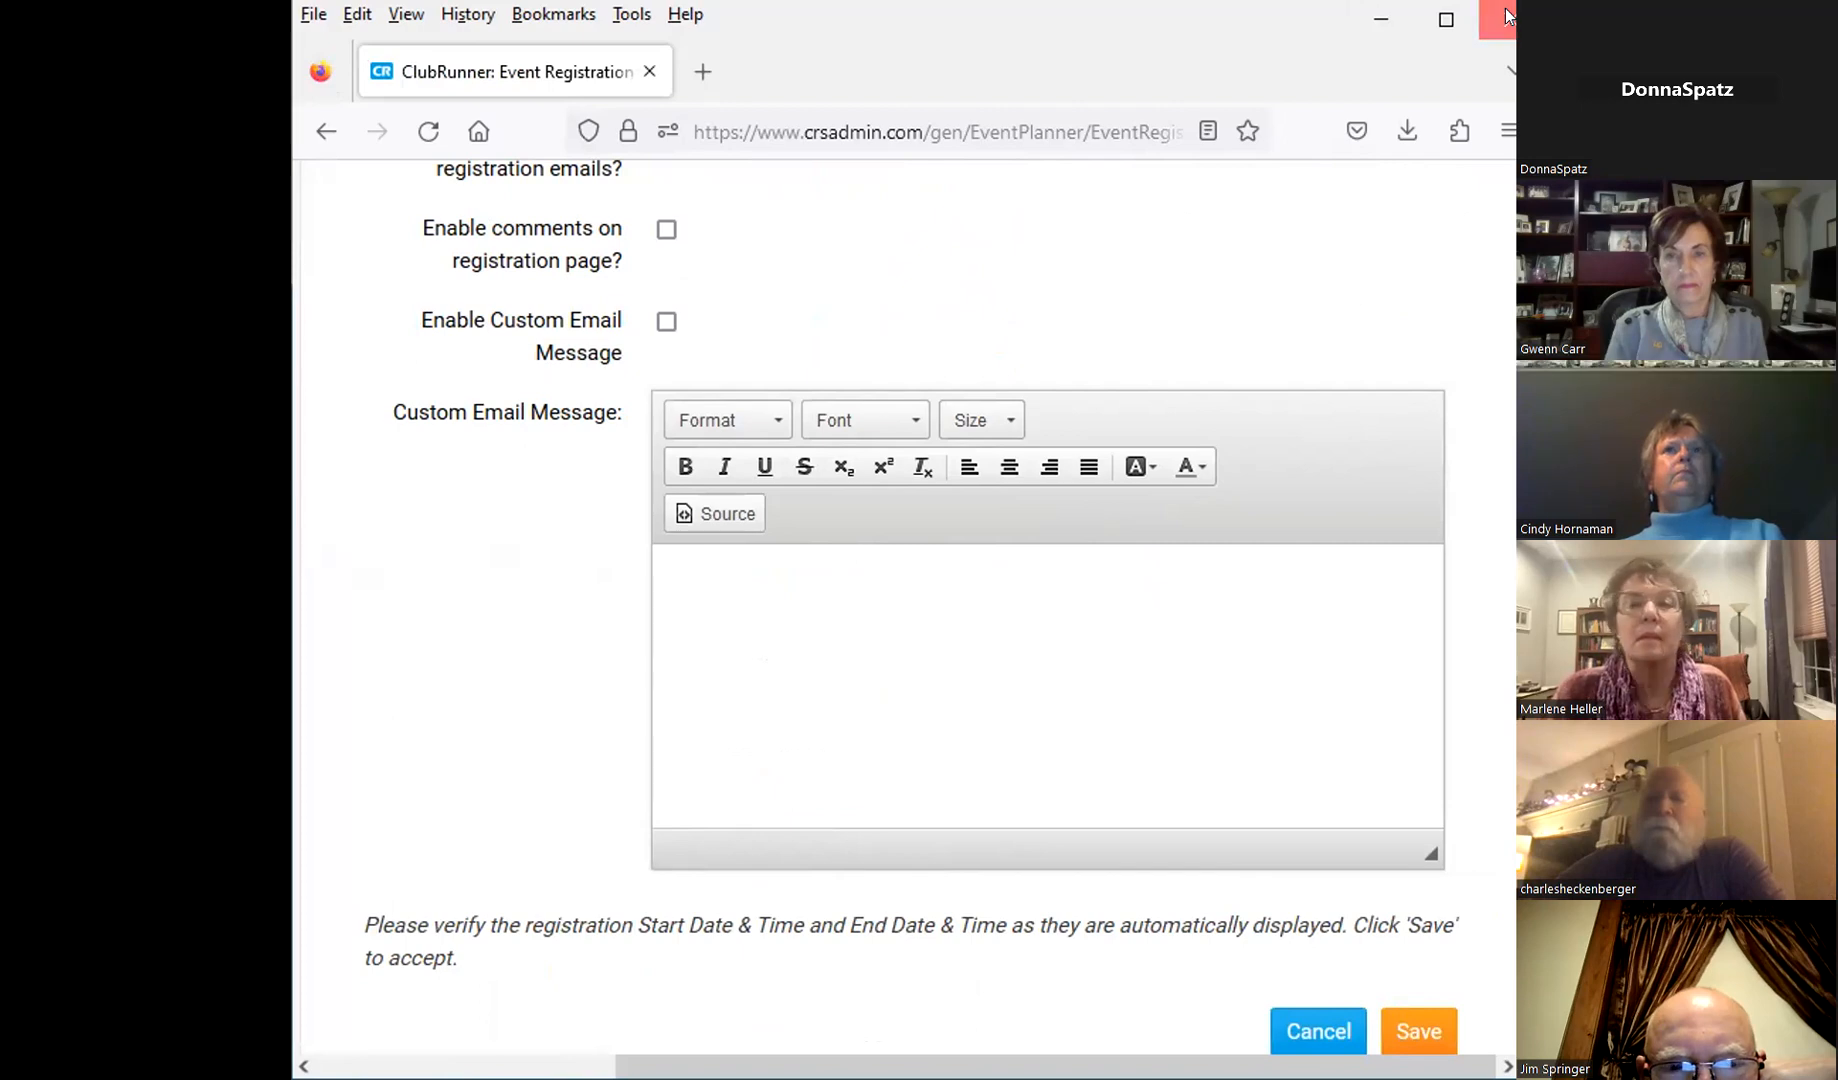
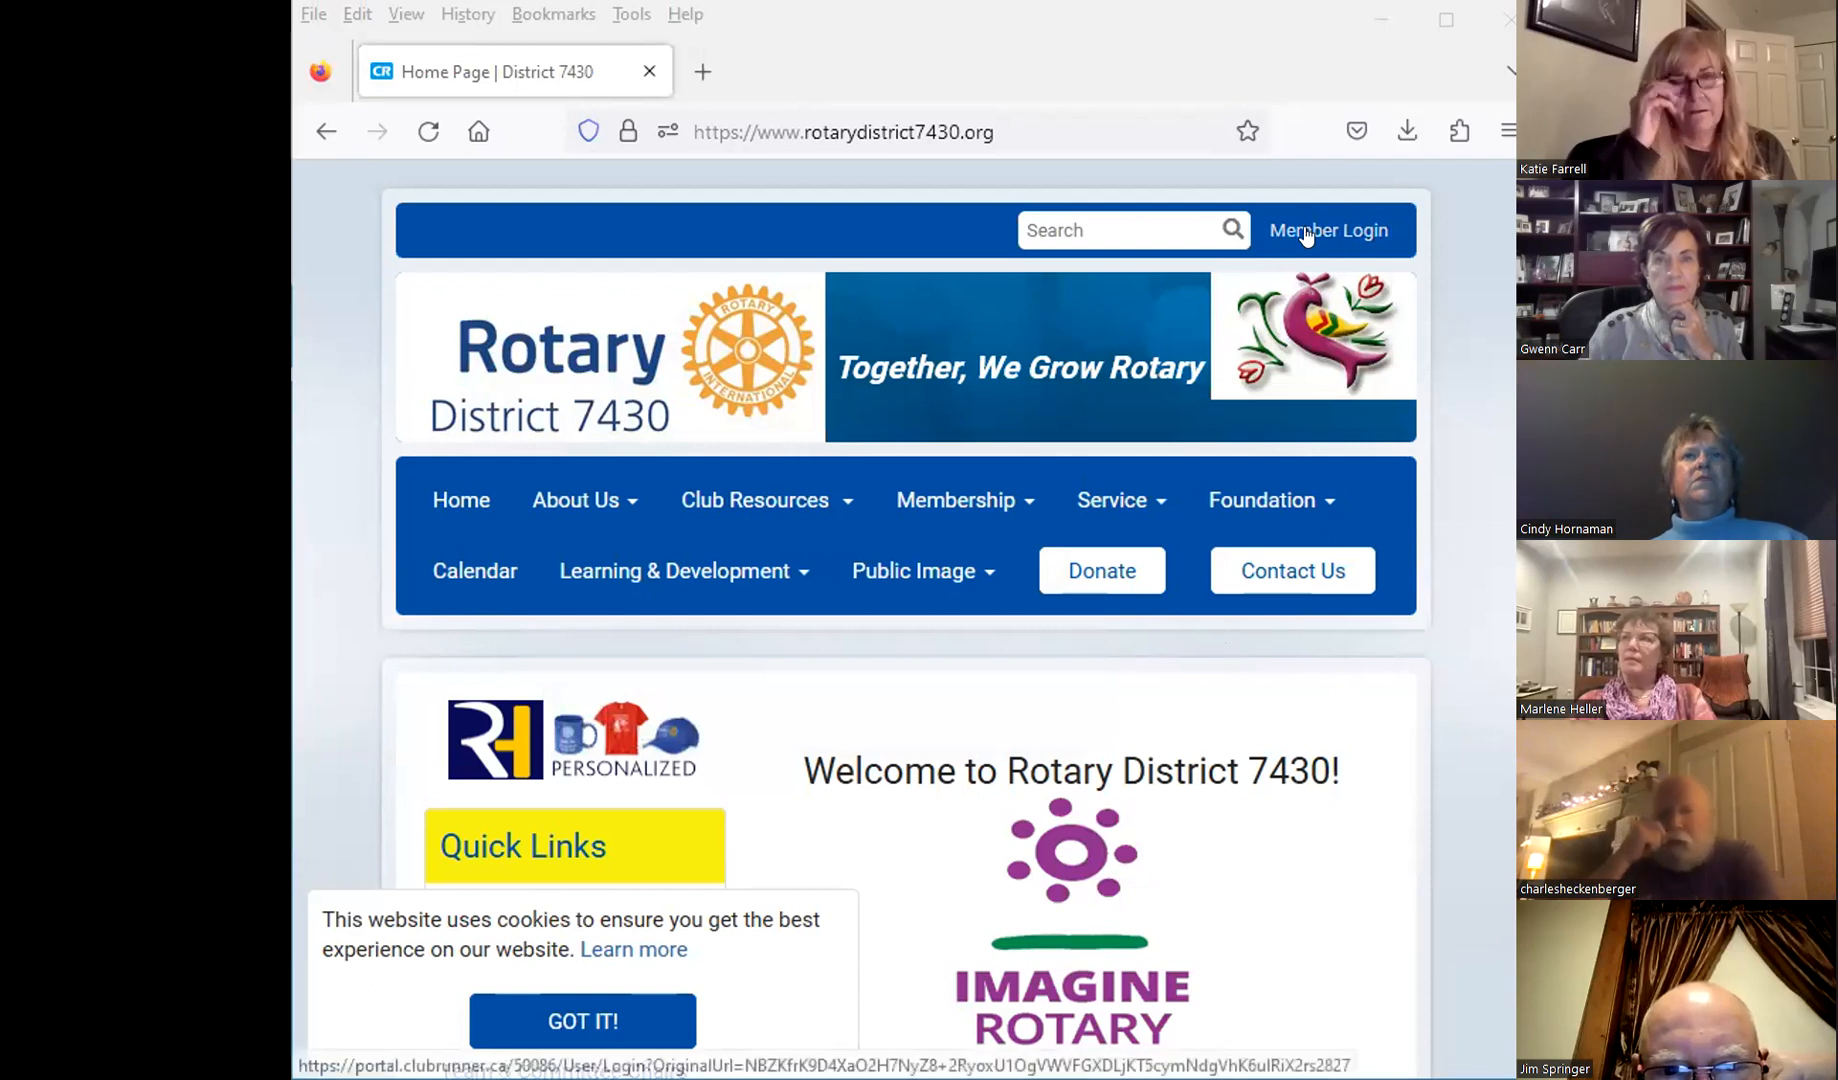
Step: Log in to the District 7430 member site with the account's username and password
left_click(1305, 233)
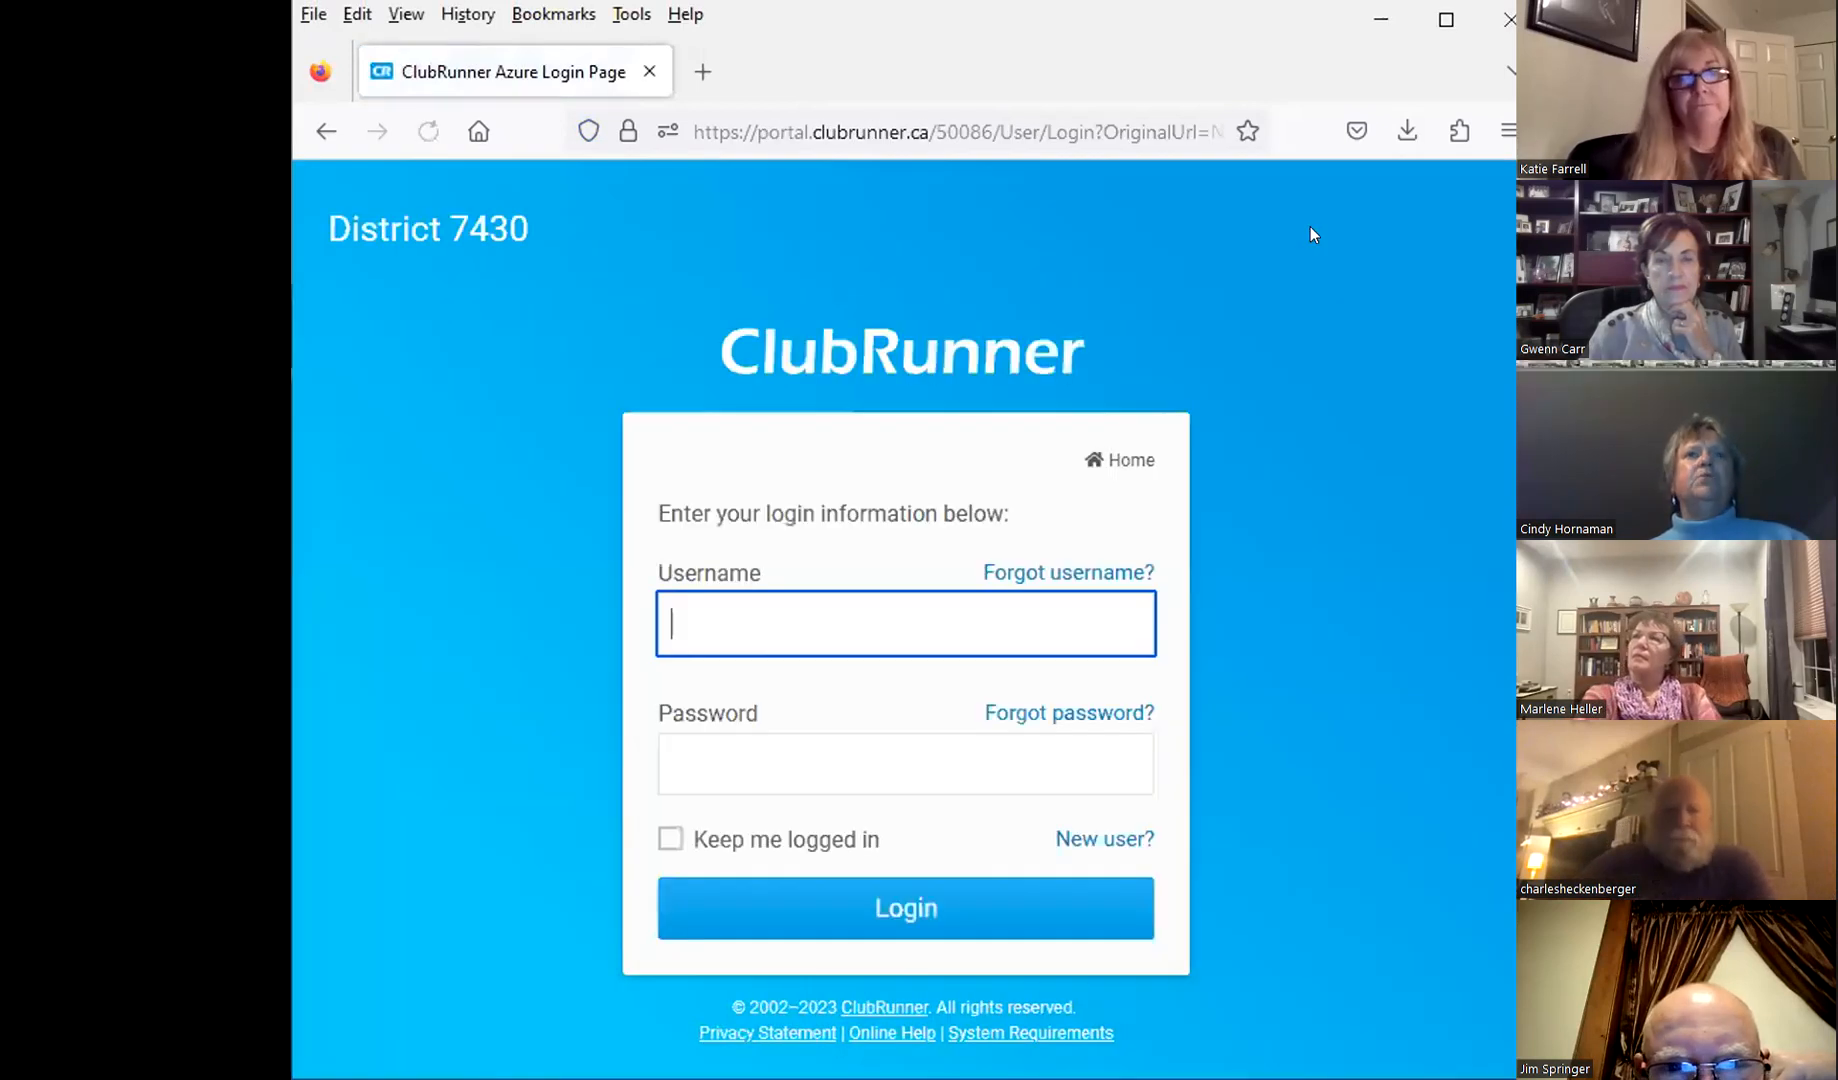
left_click(791, 640)
left_click(793, 668)
left_click(880, 764)
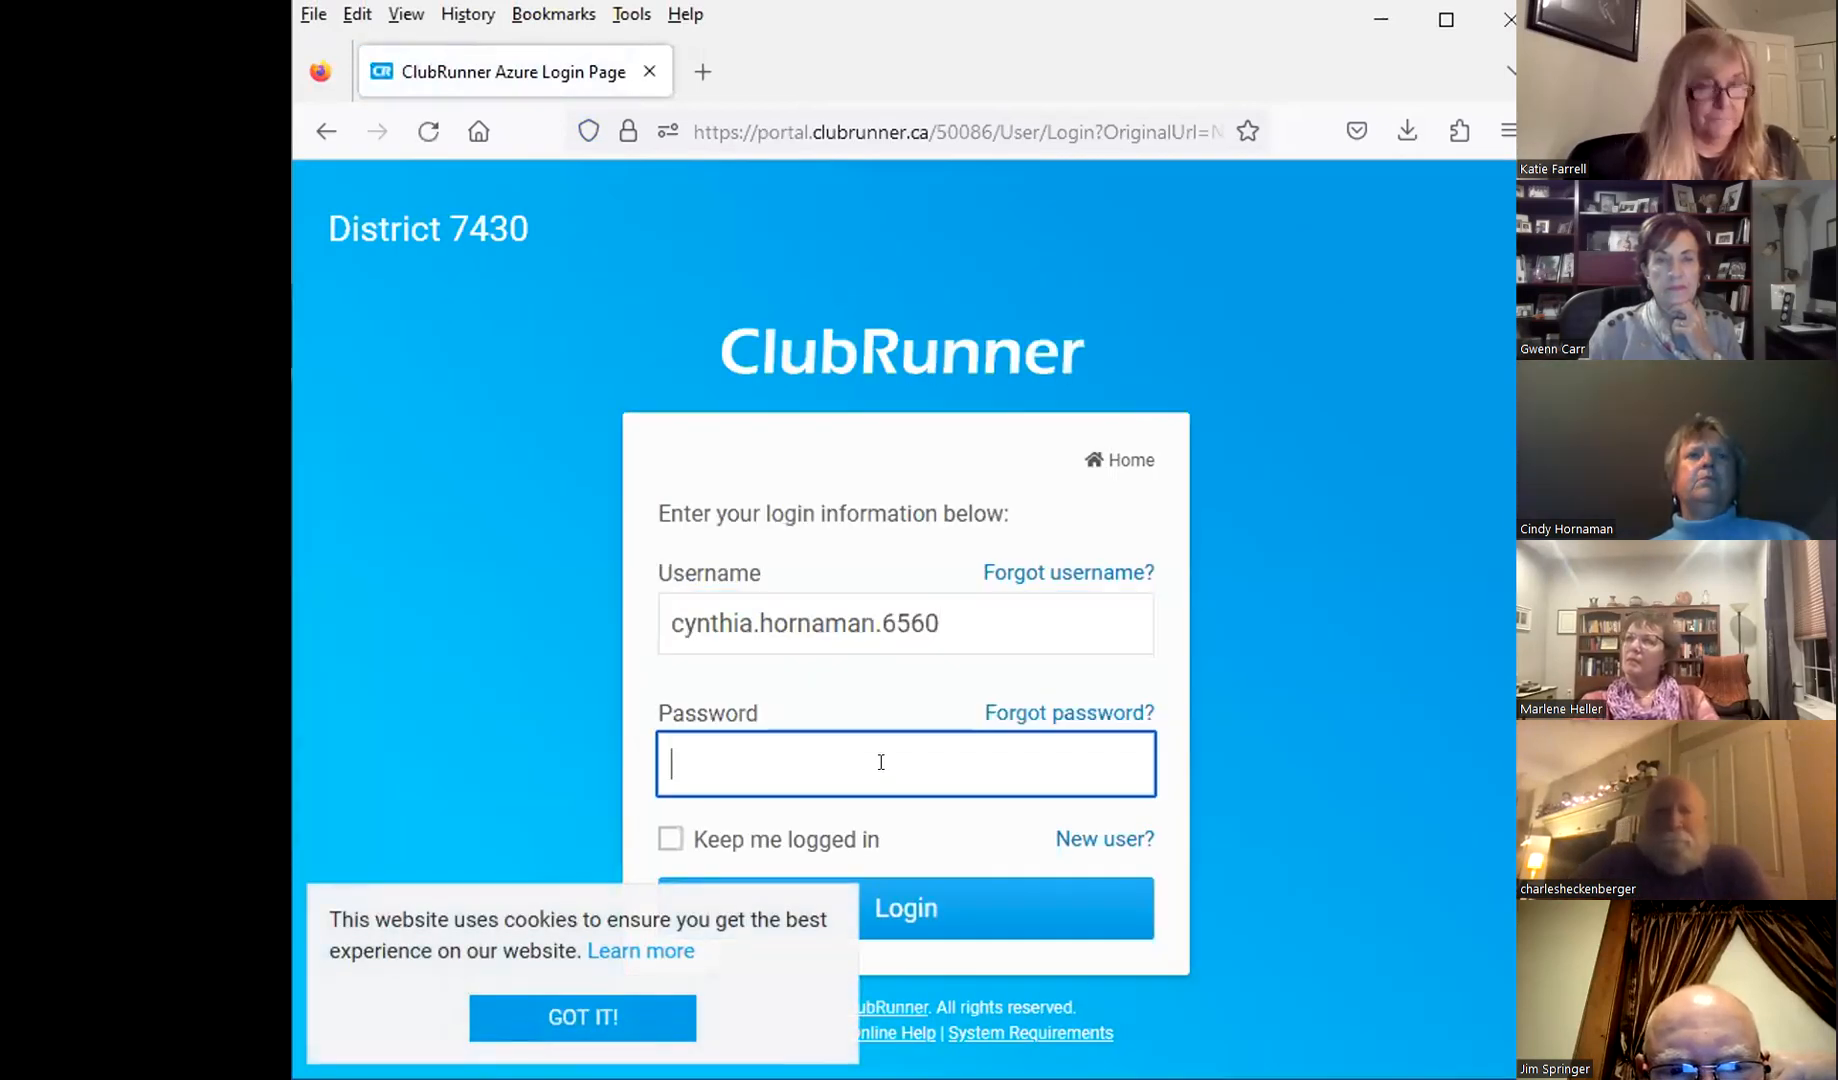
type("•")
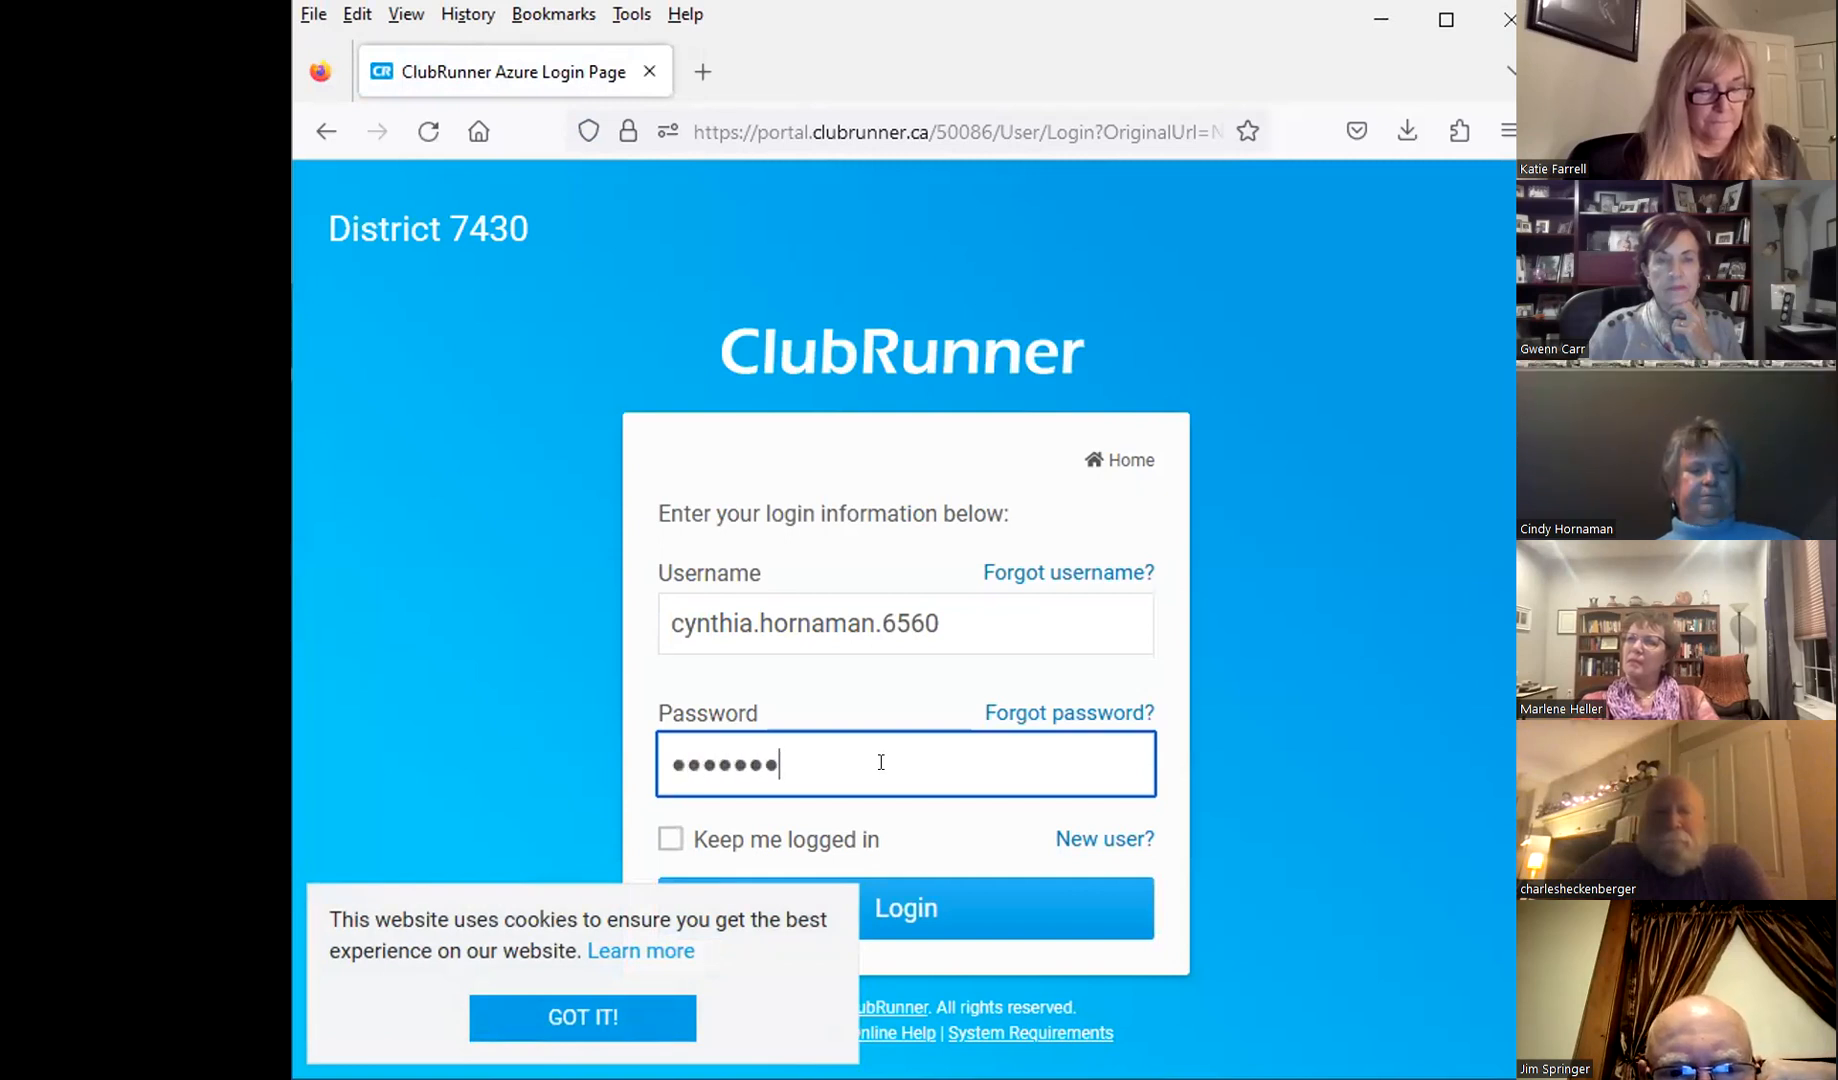
type("•••••••")
left_click(913, 895)
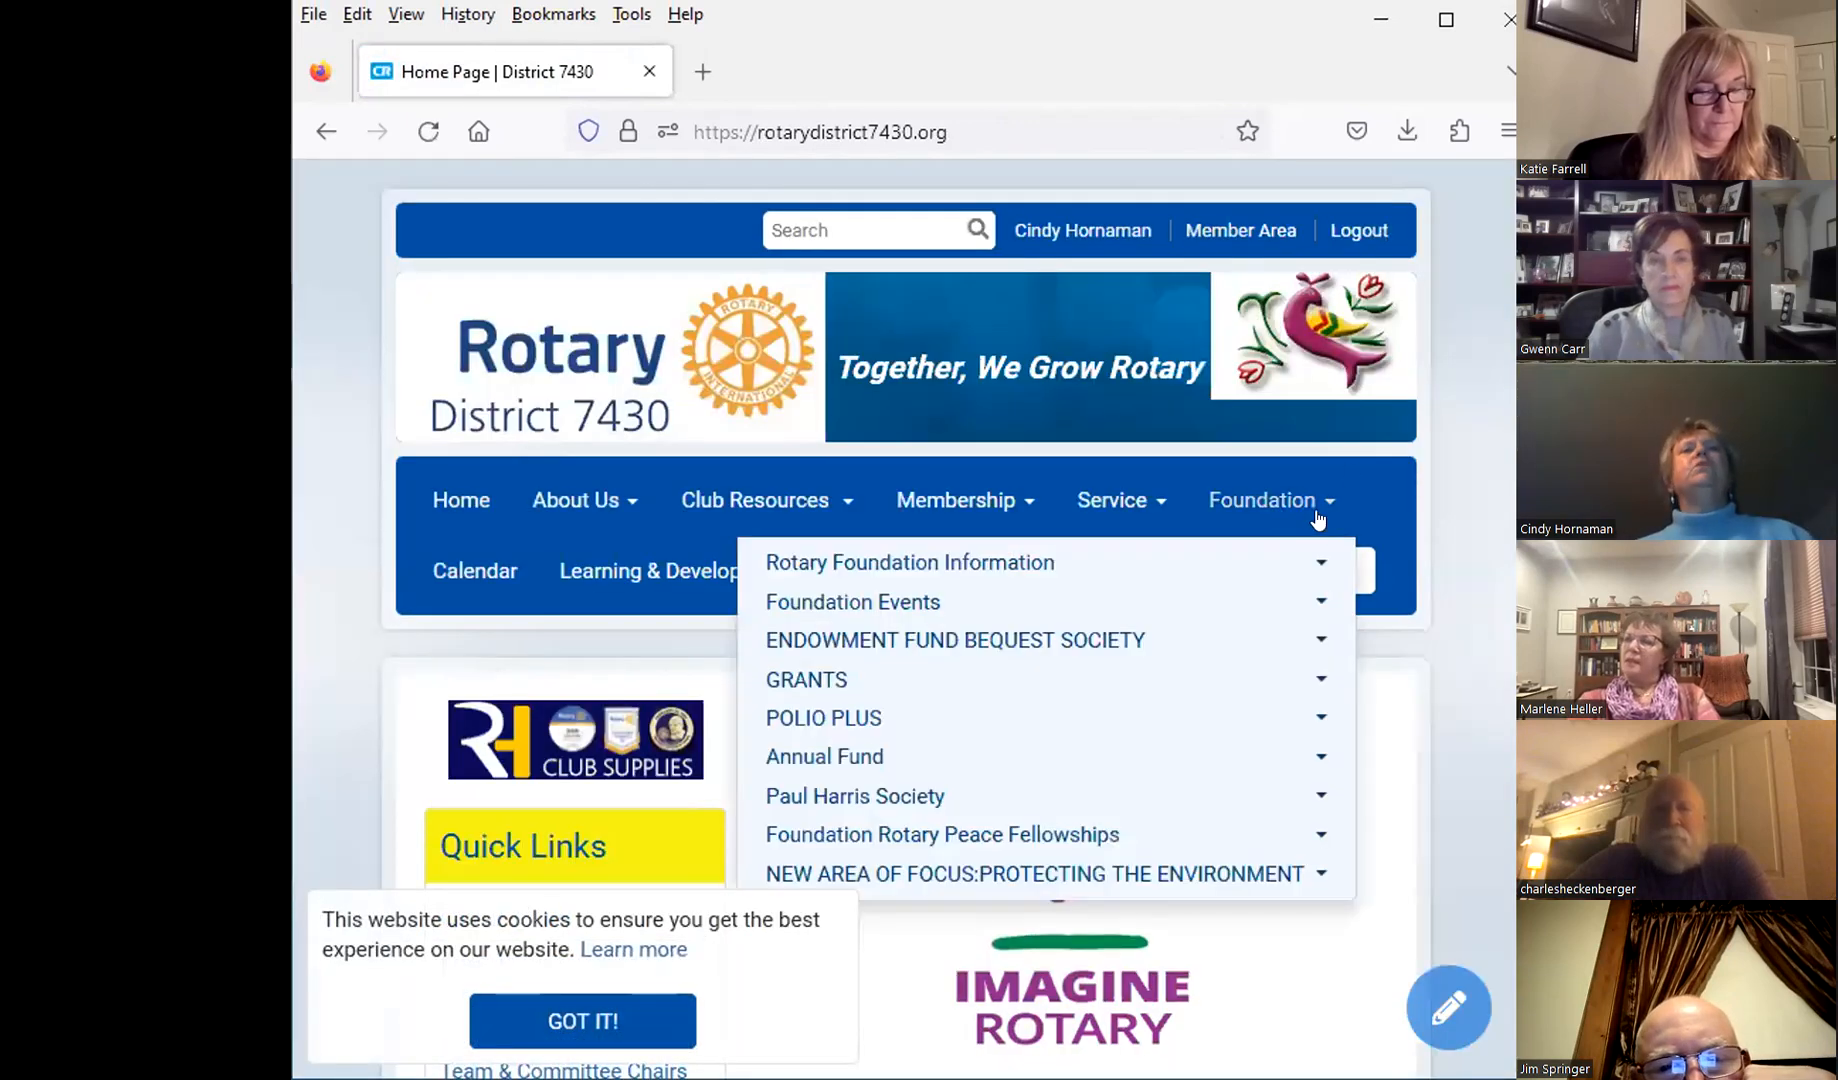
Step: Open MyEventRunner from the district's member area and start a new event in a maximized window
scroll(1270, 190, "down", 4)
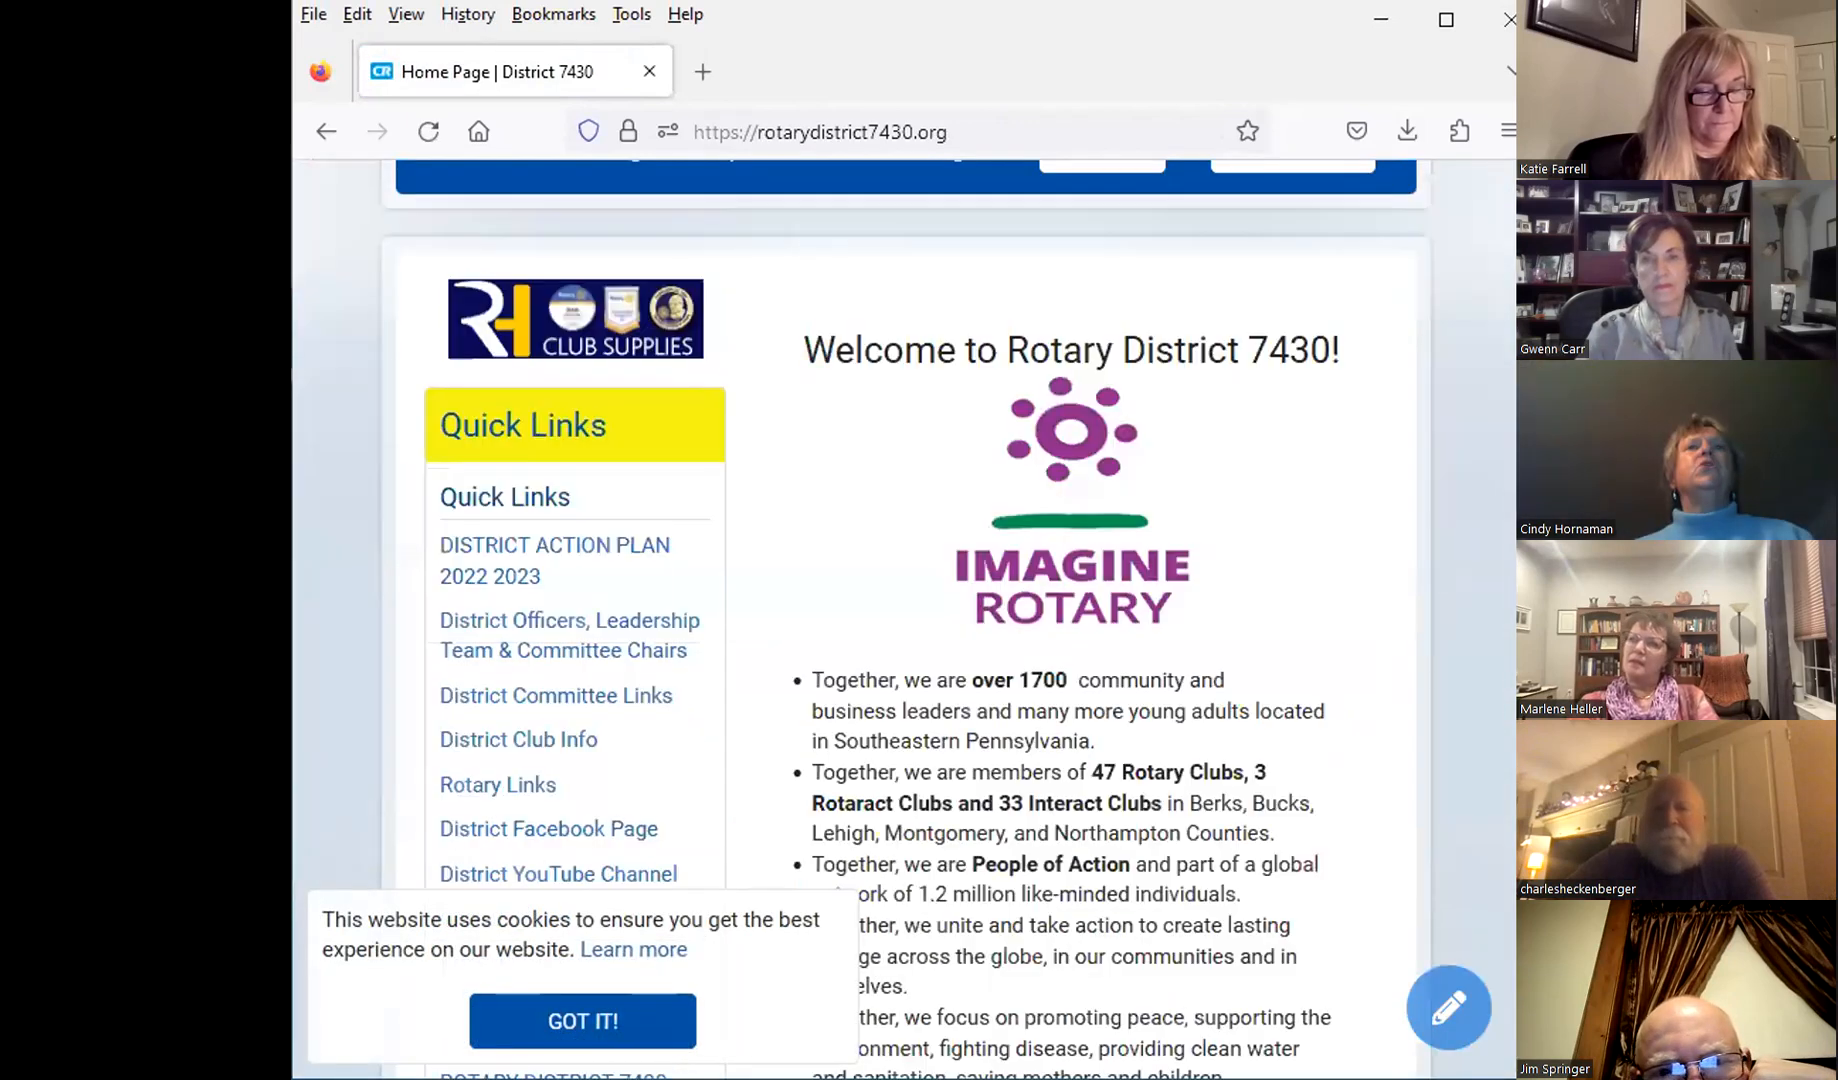
scroll(1270, 190, "up", 4)
left_click(1229, 238)
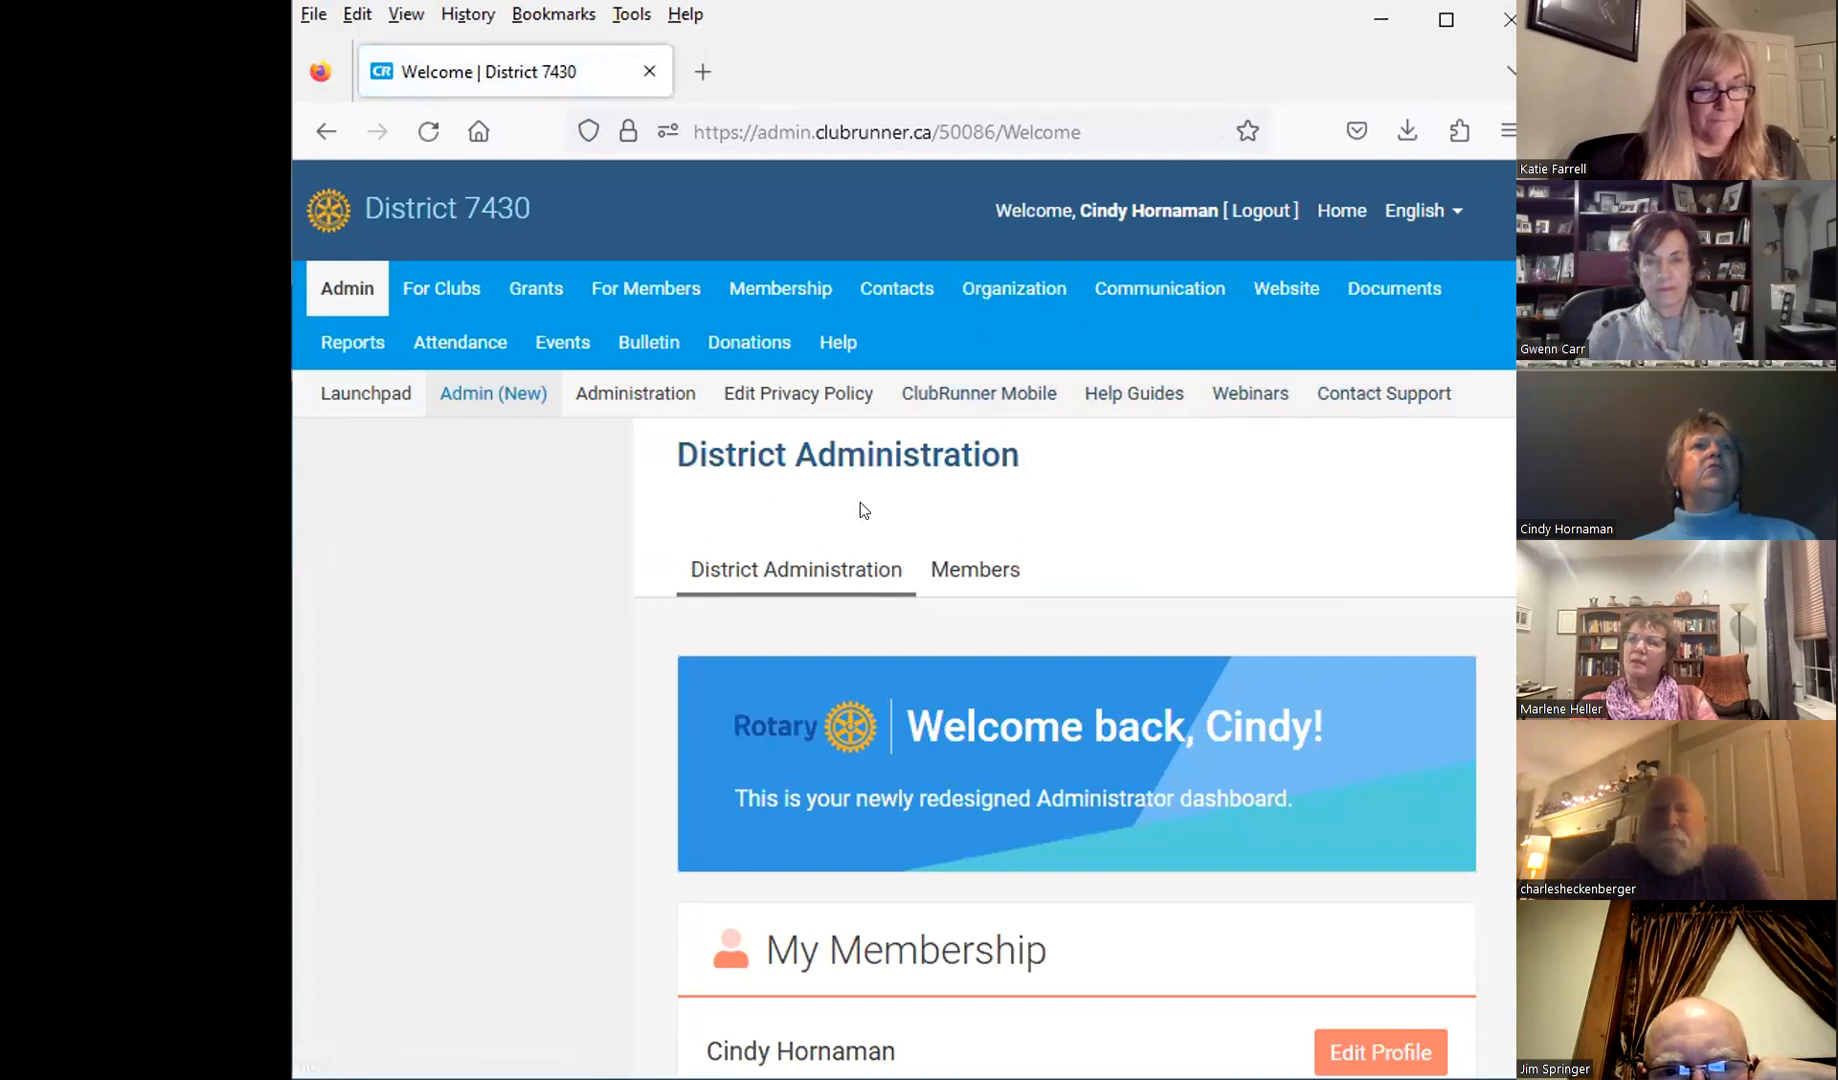
mouse_move(560, 347)
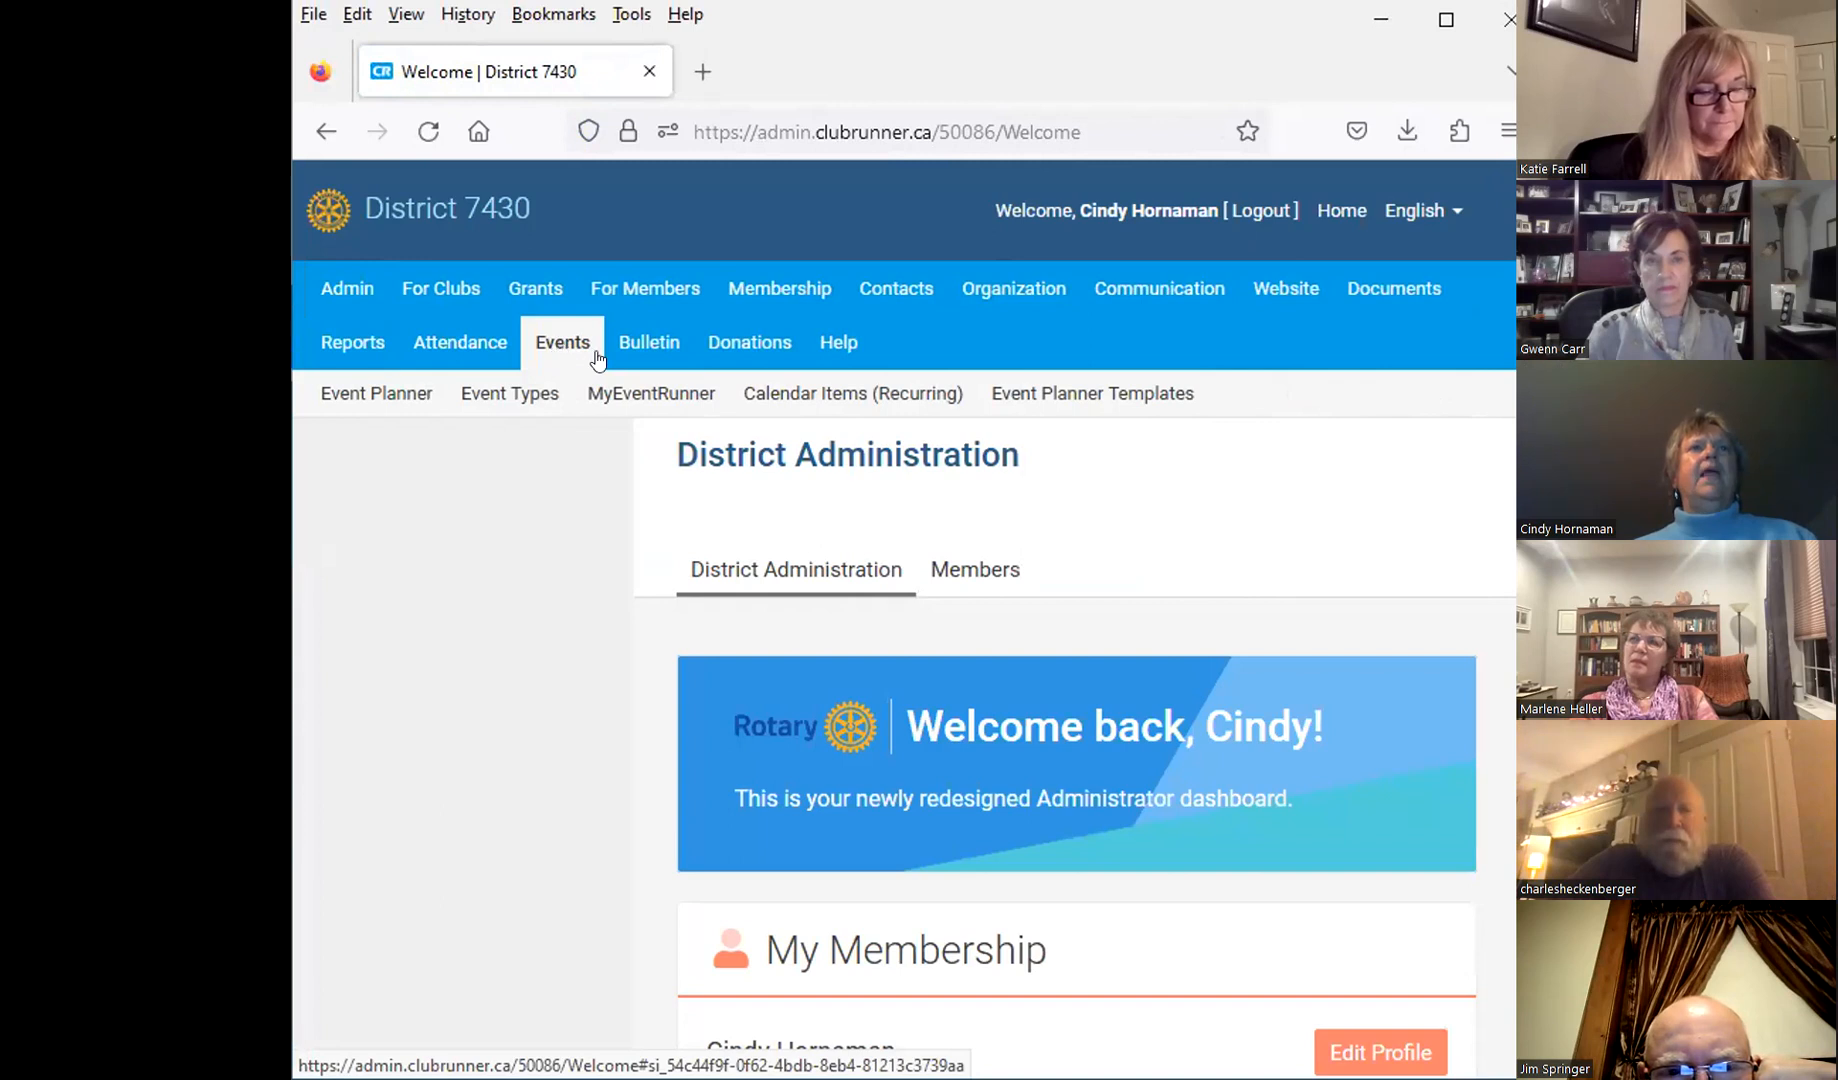
left_click(626, 396)
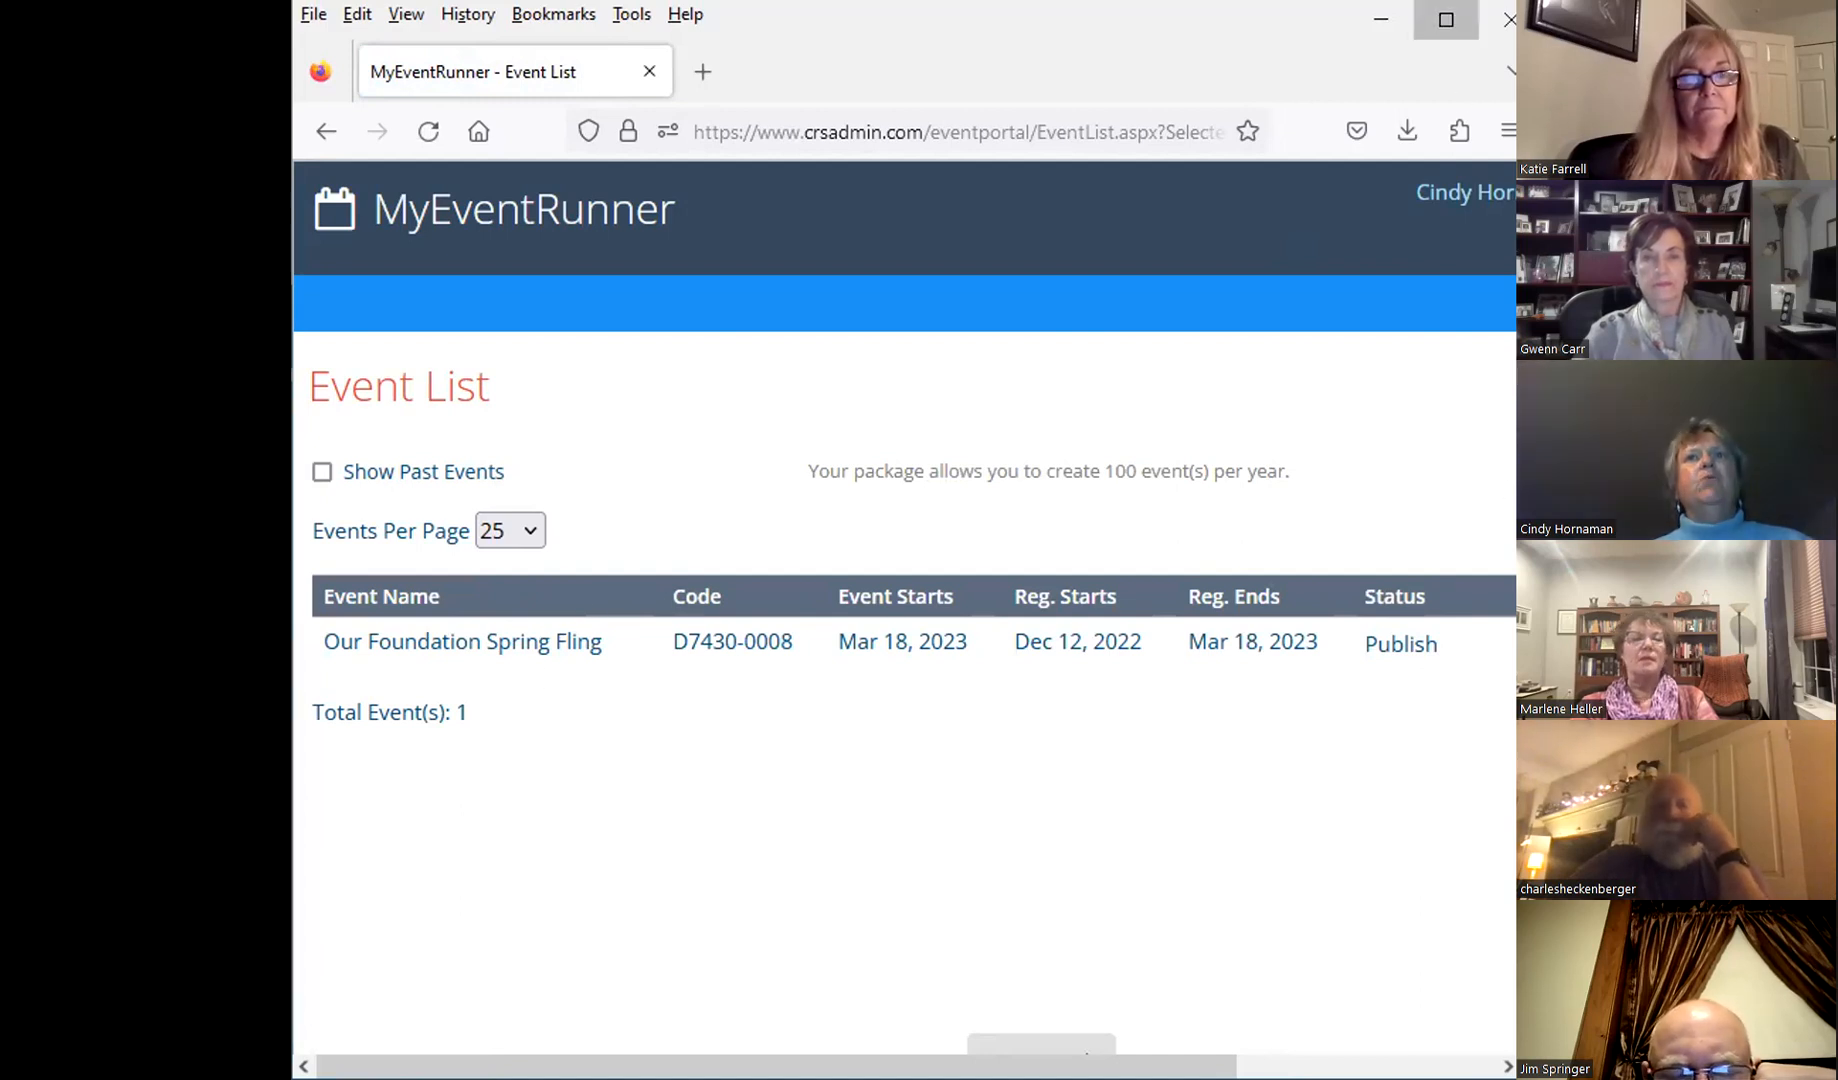
left_click(1446, 19)
left_click(1346, 338)
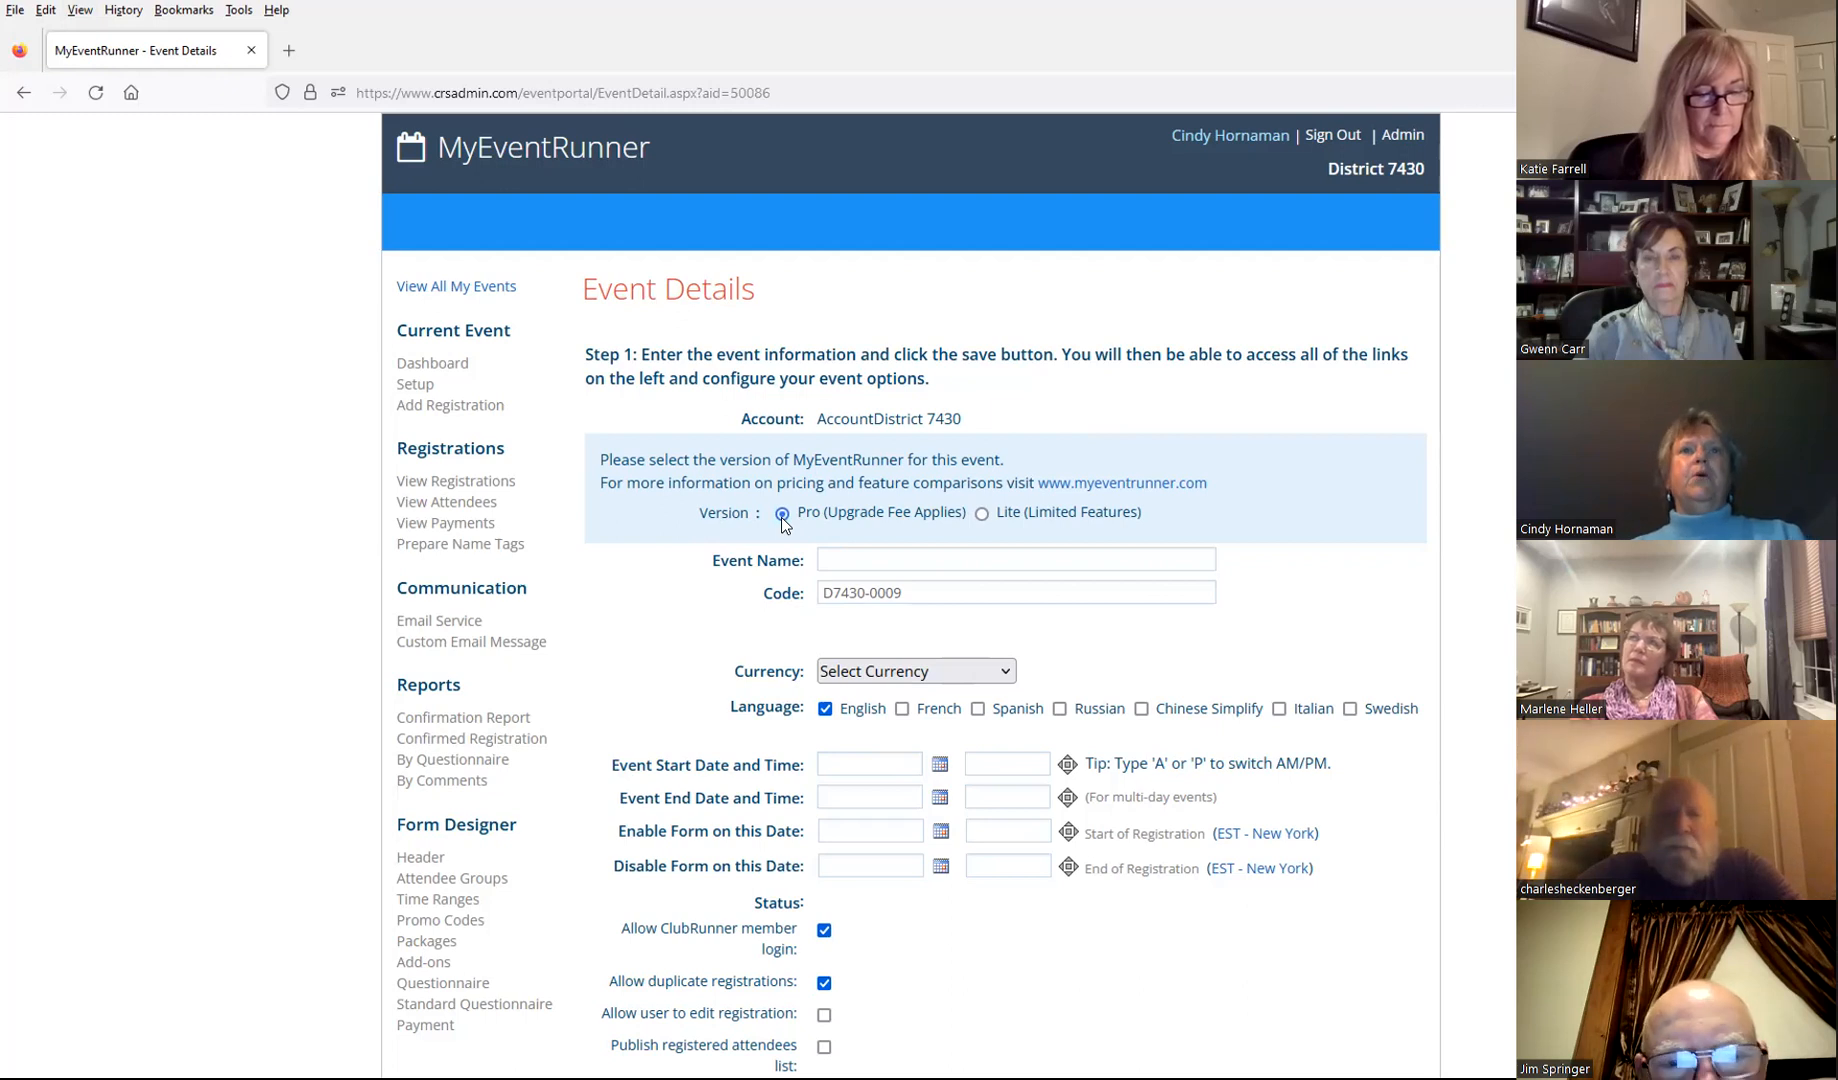
Step: Name the new Pro event "EVENT PARTY" and set its currency to US Dollar
left_click(894, 559)
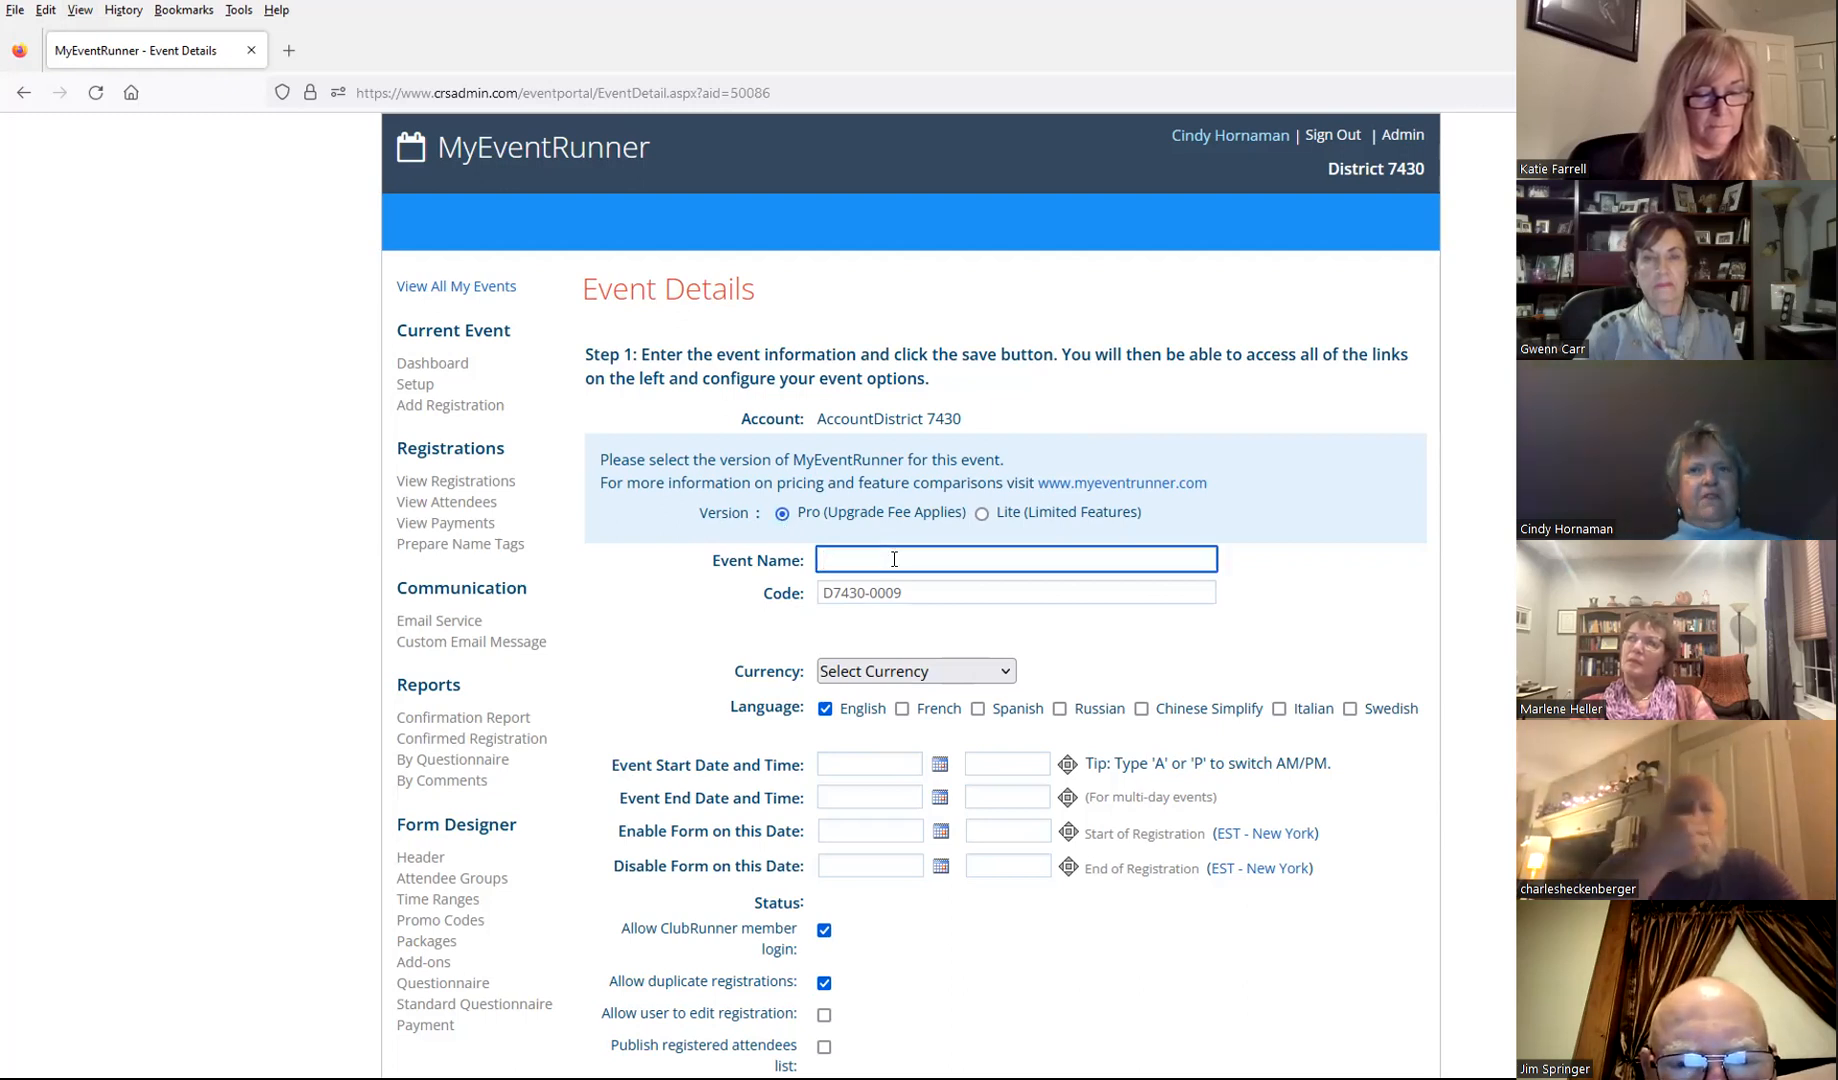
type("event")
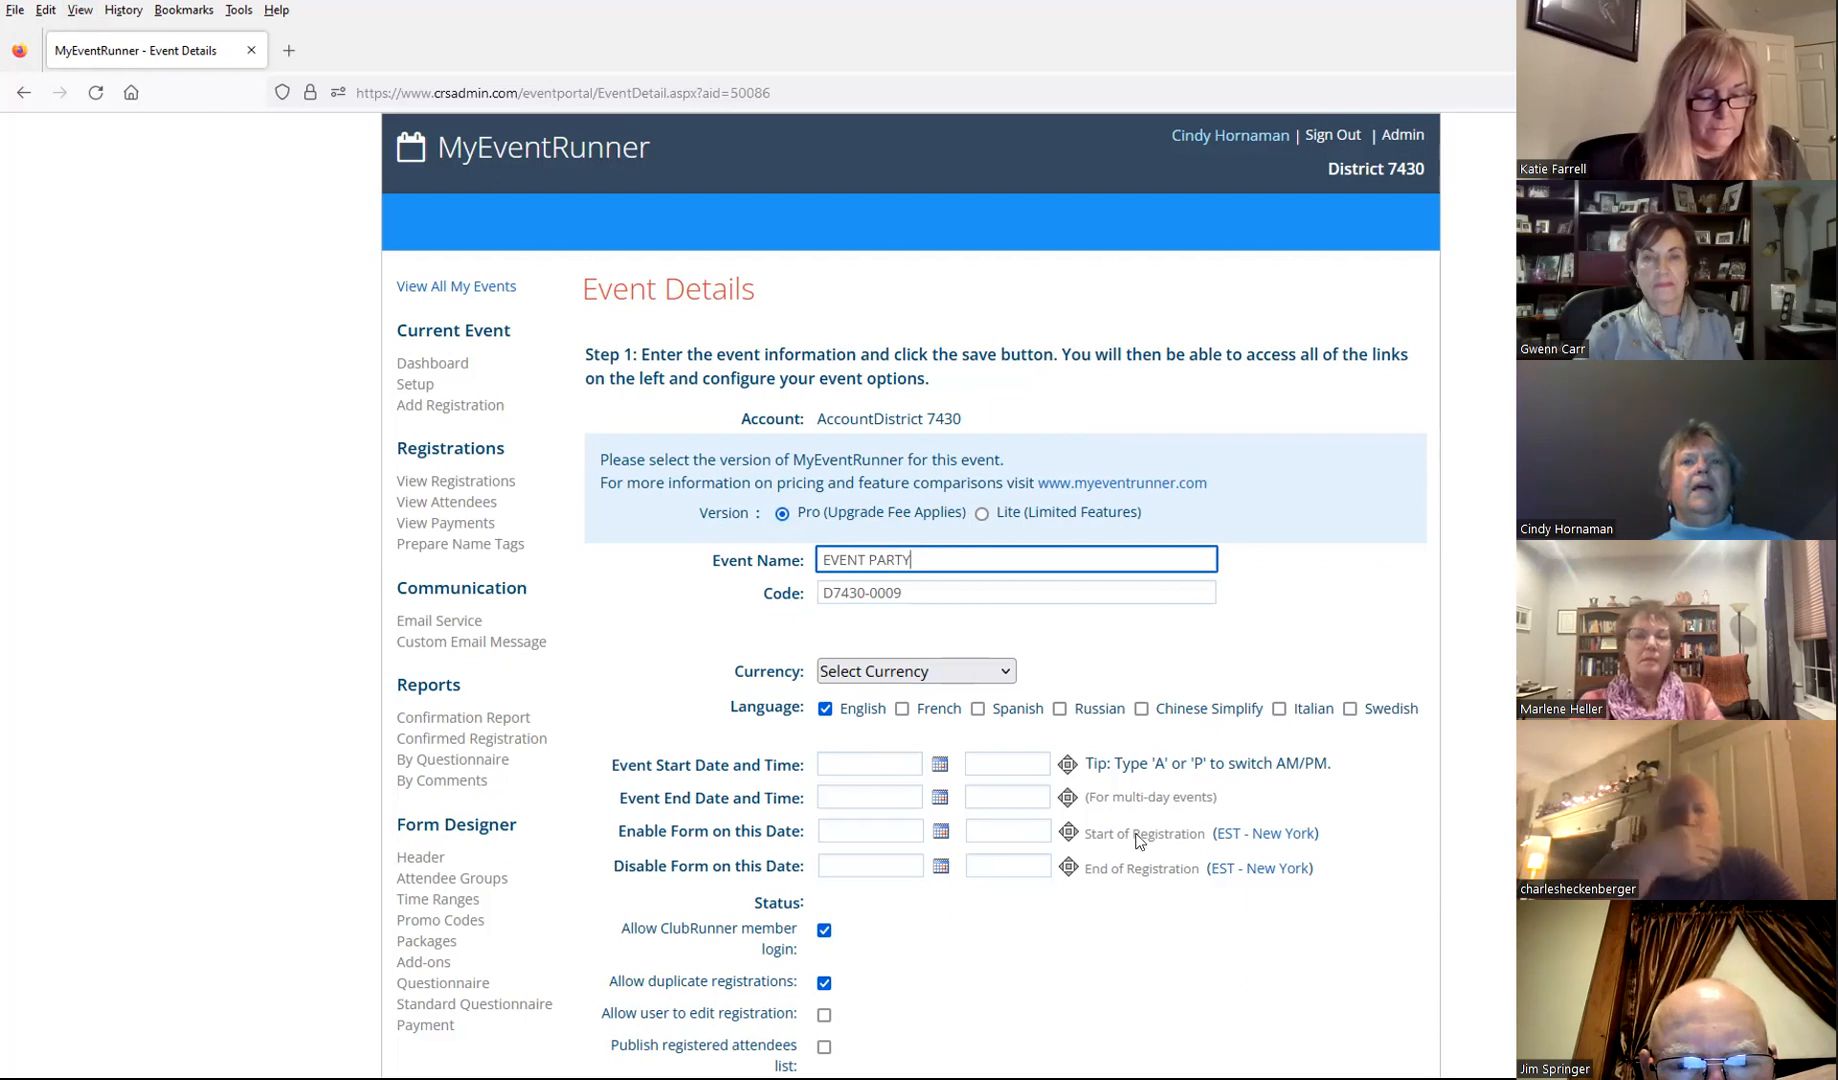
left_click(1009, 673)
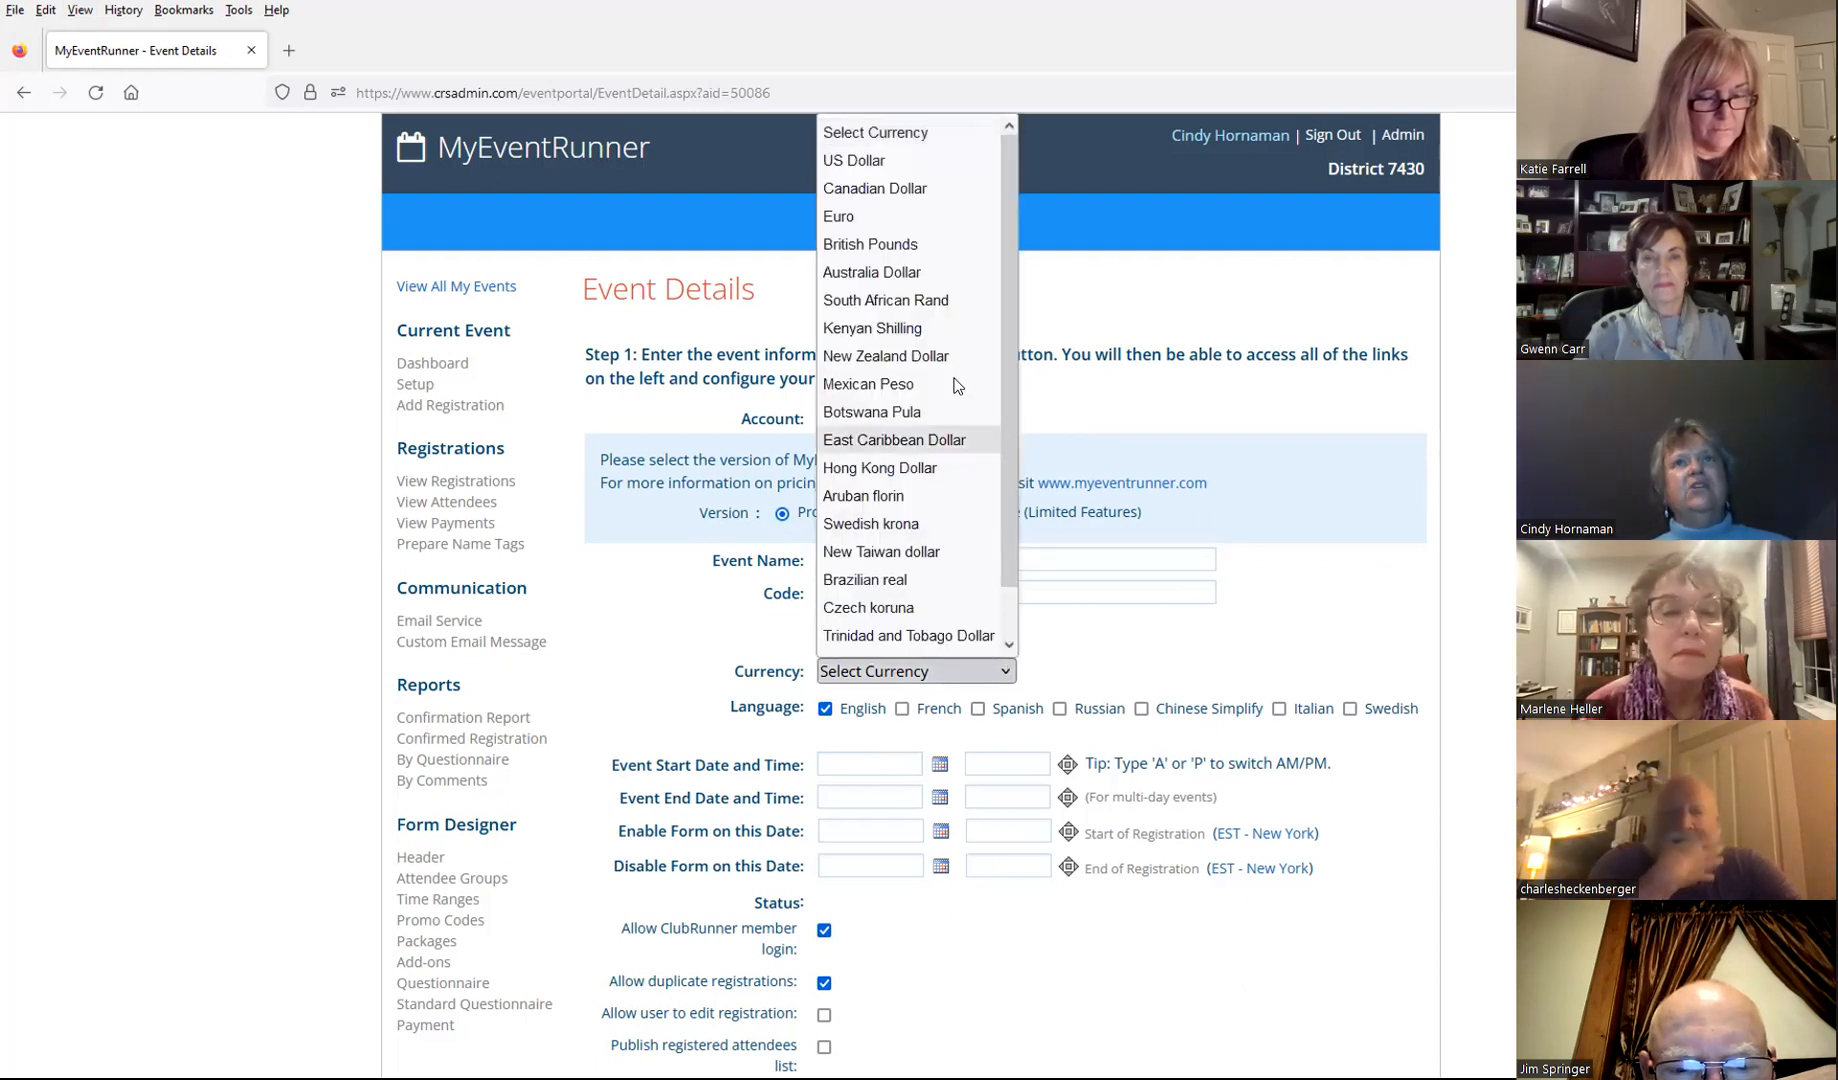
left_click(890, 164)
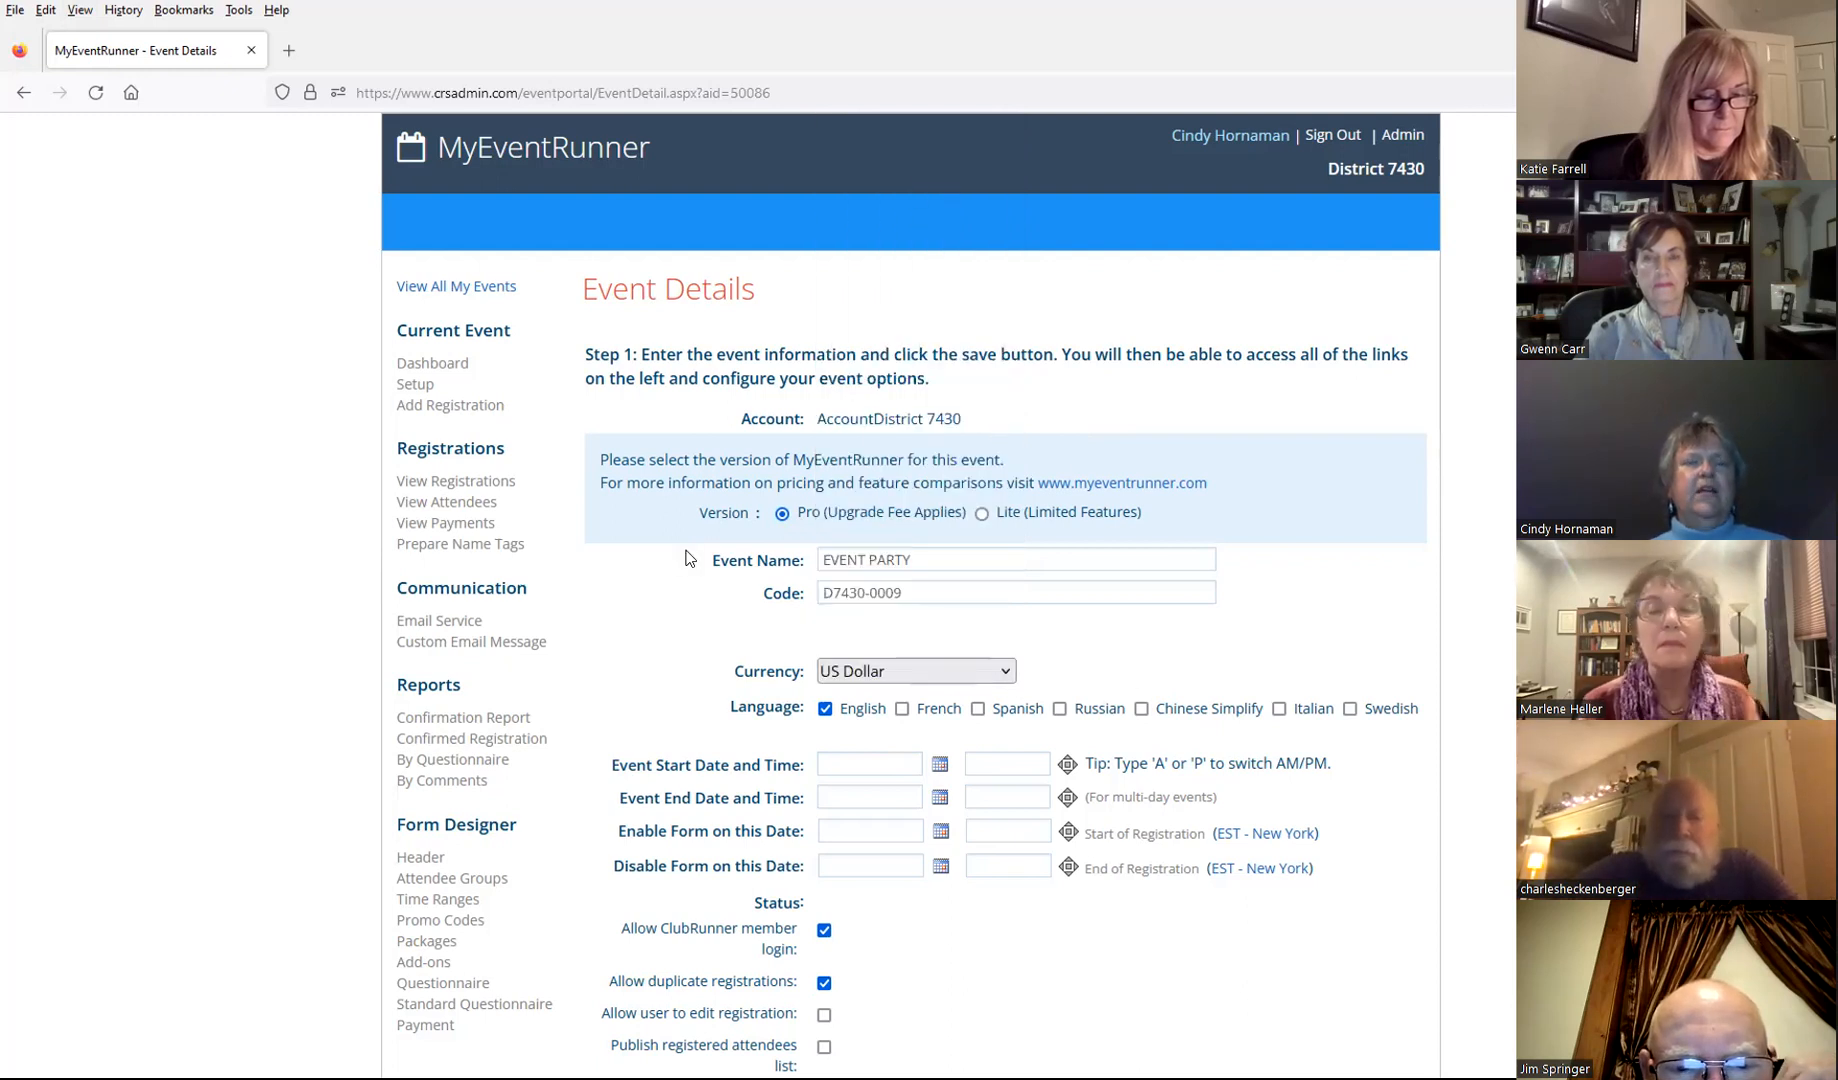
Step: Set the event's start date and time to Mar 01, 2023 at 06:00 PM
left_click(864, 759)
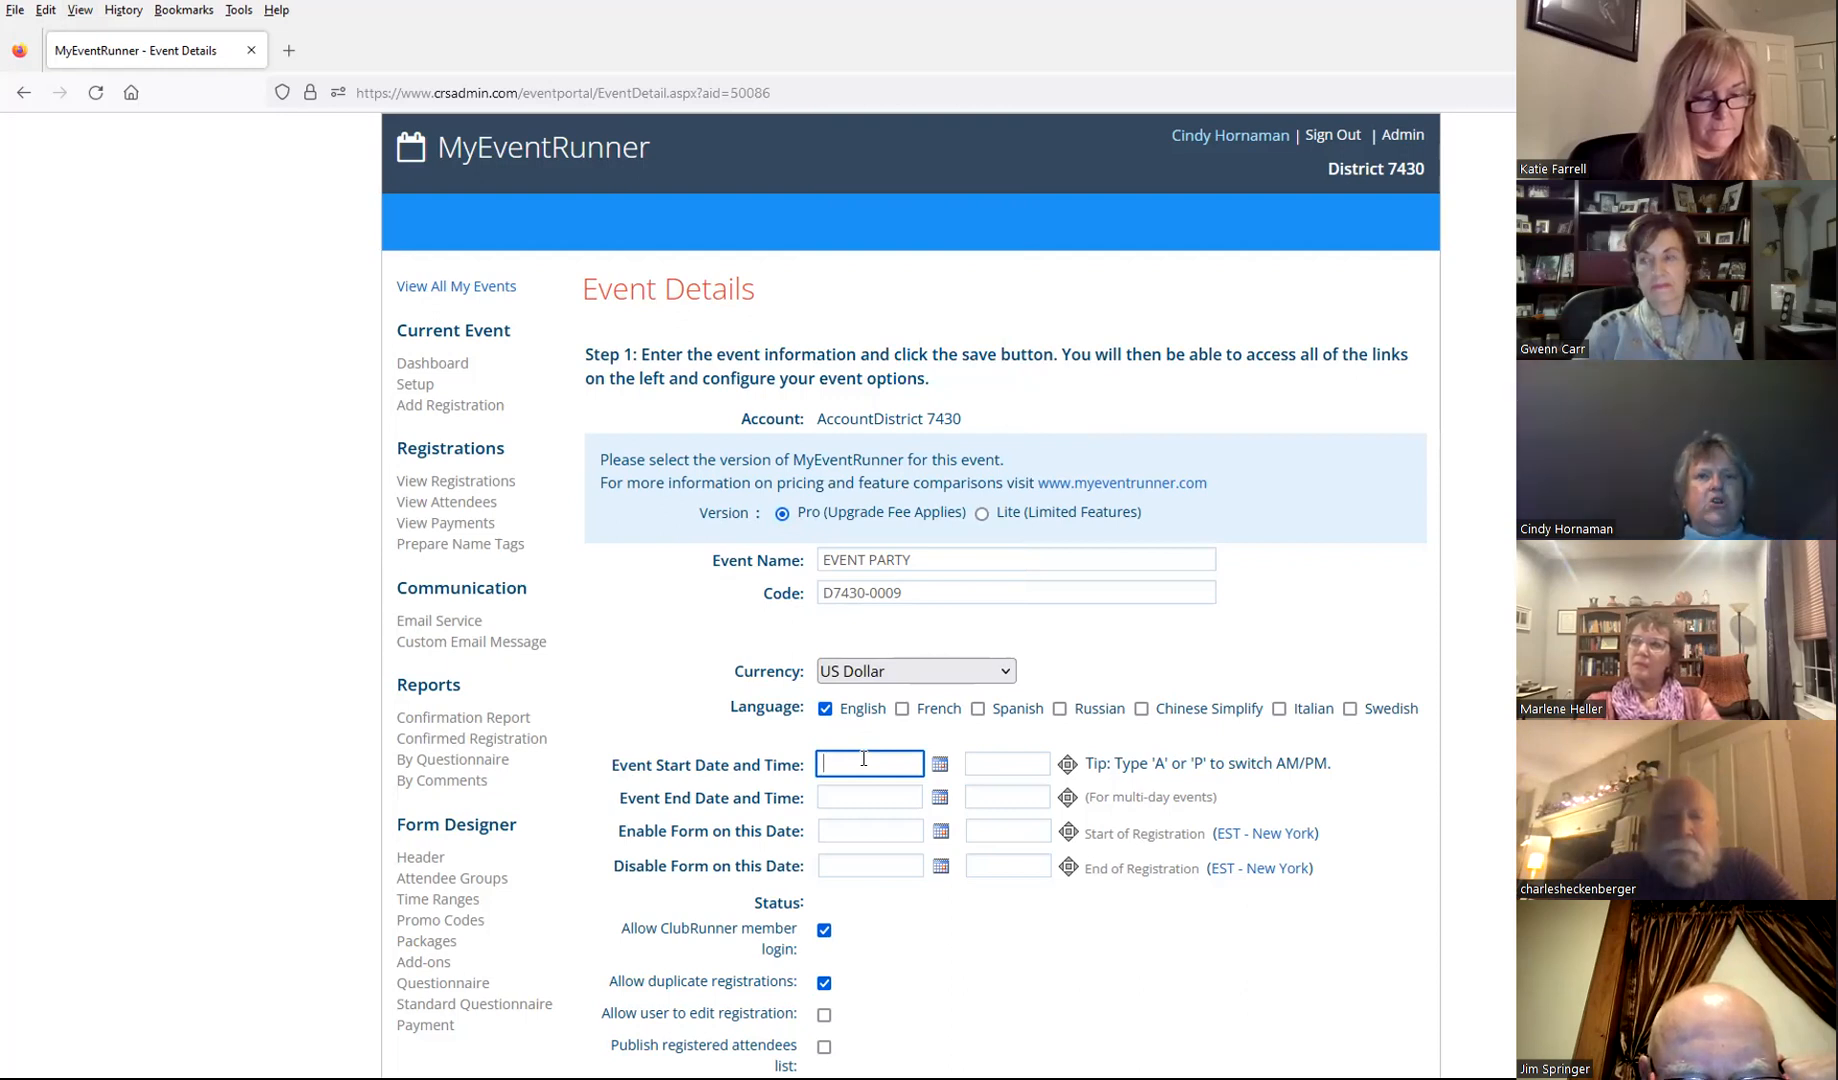
left_click(940, 765)
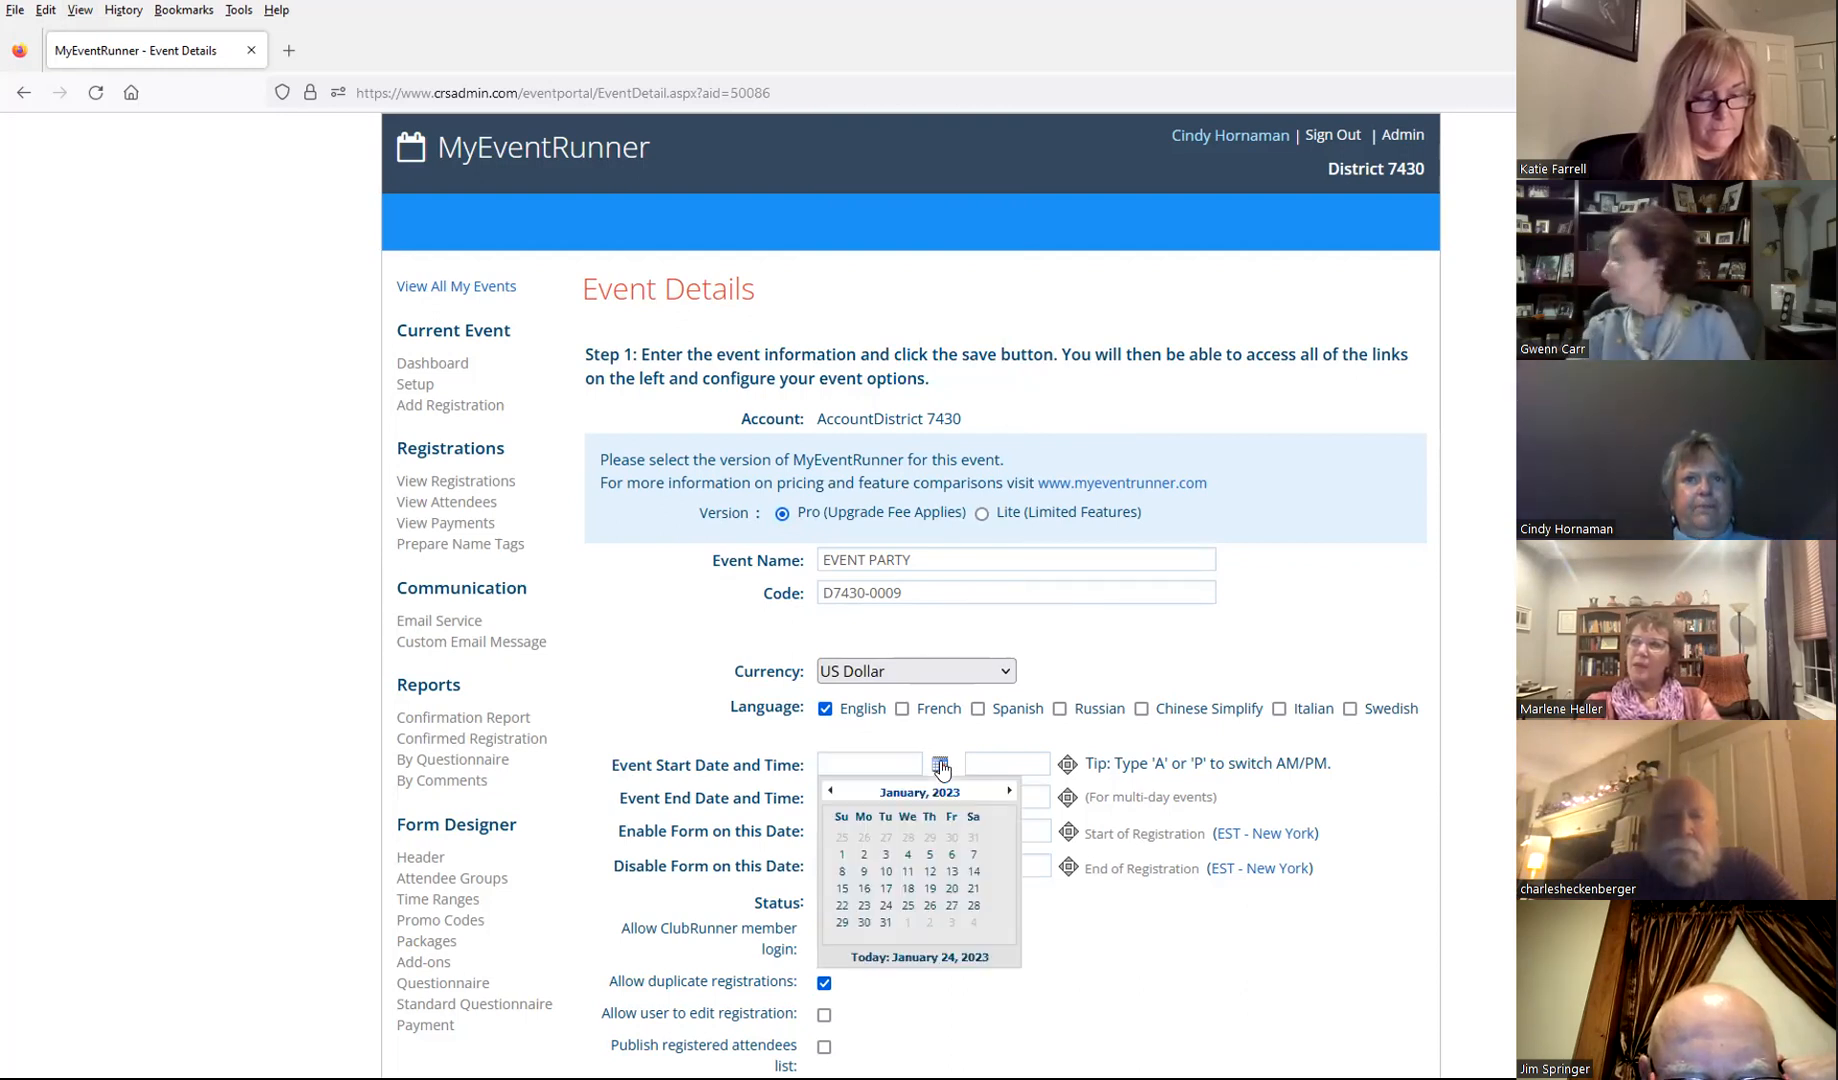
left_click(1009, 791)
left_click(1009, 791)
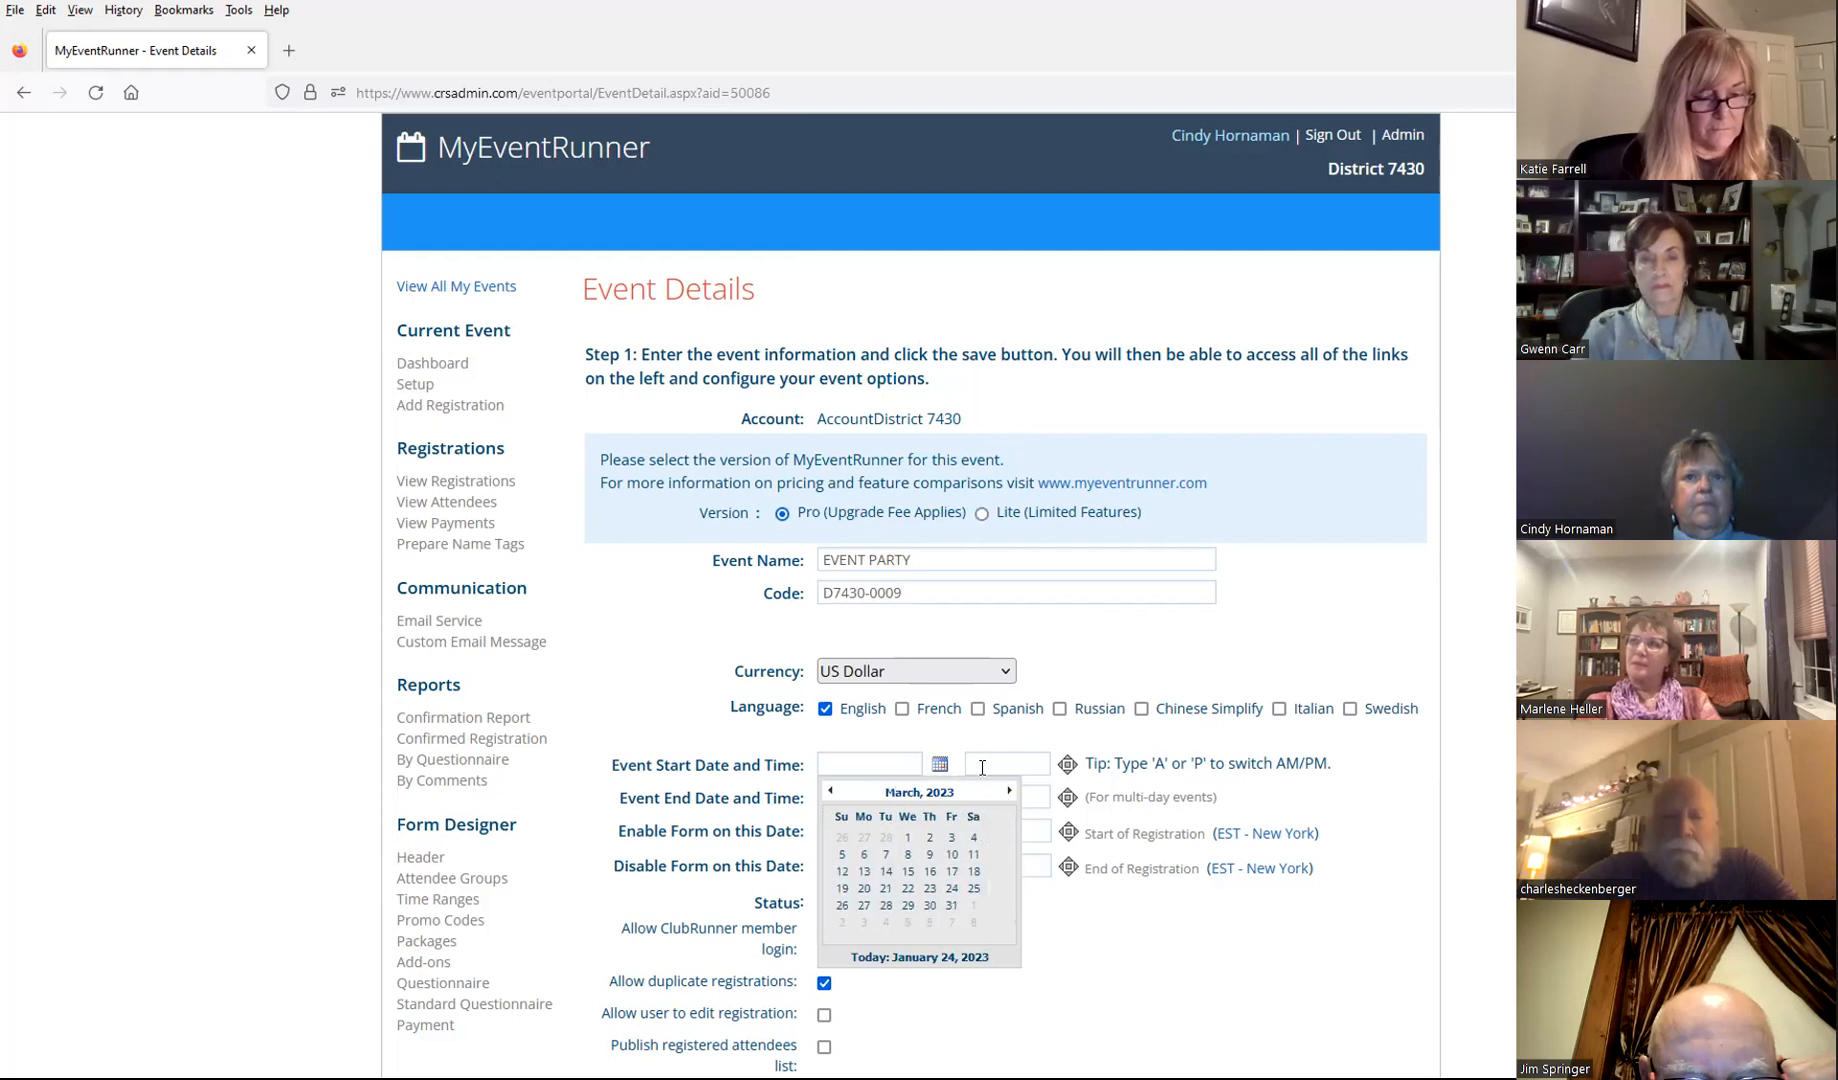
left_click(911, 836)
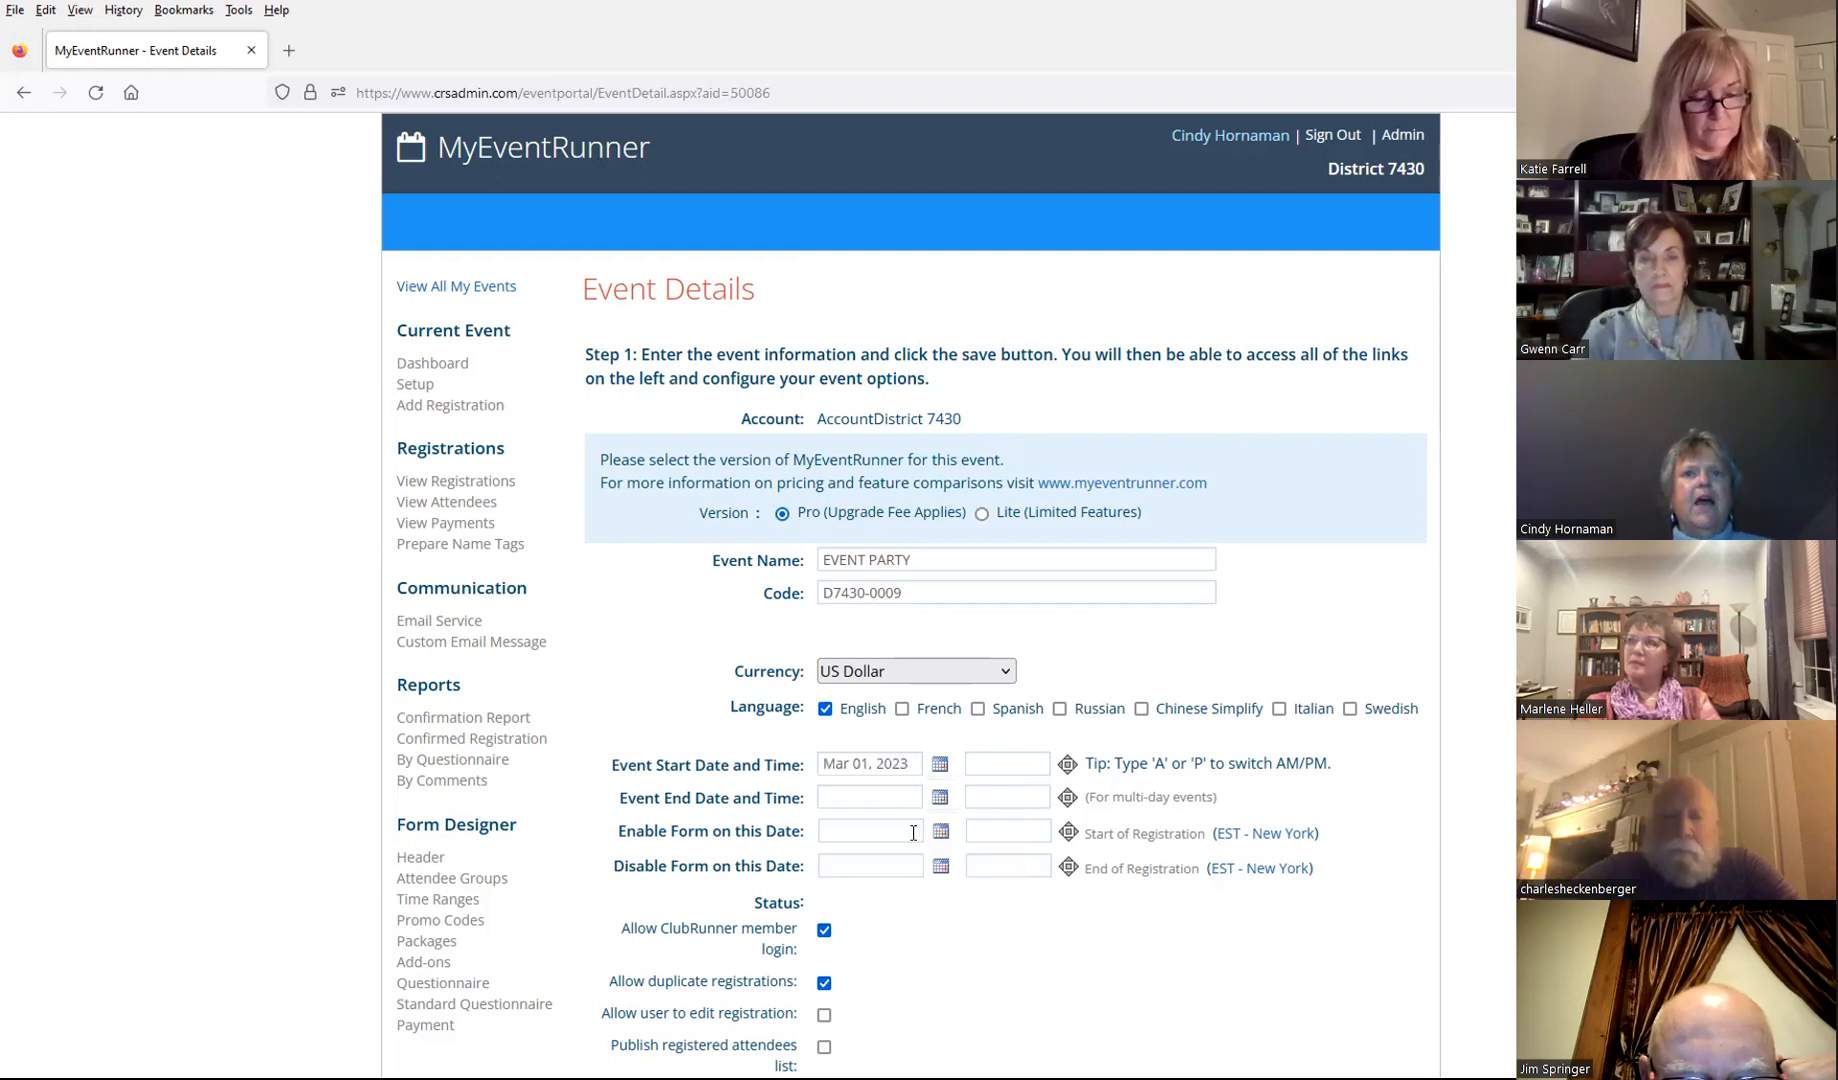
left_click(1011, 762)
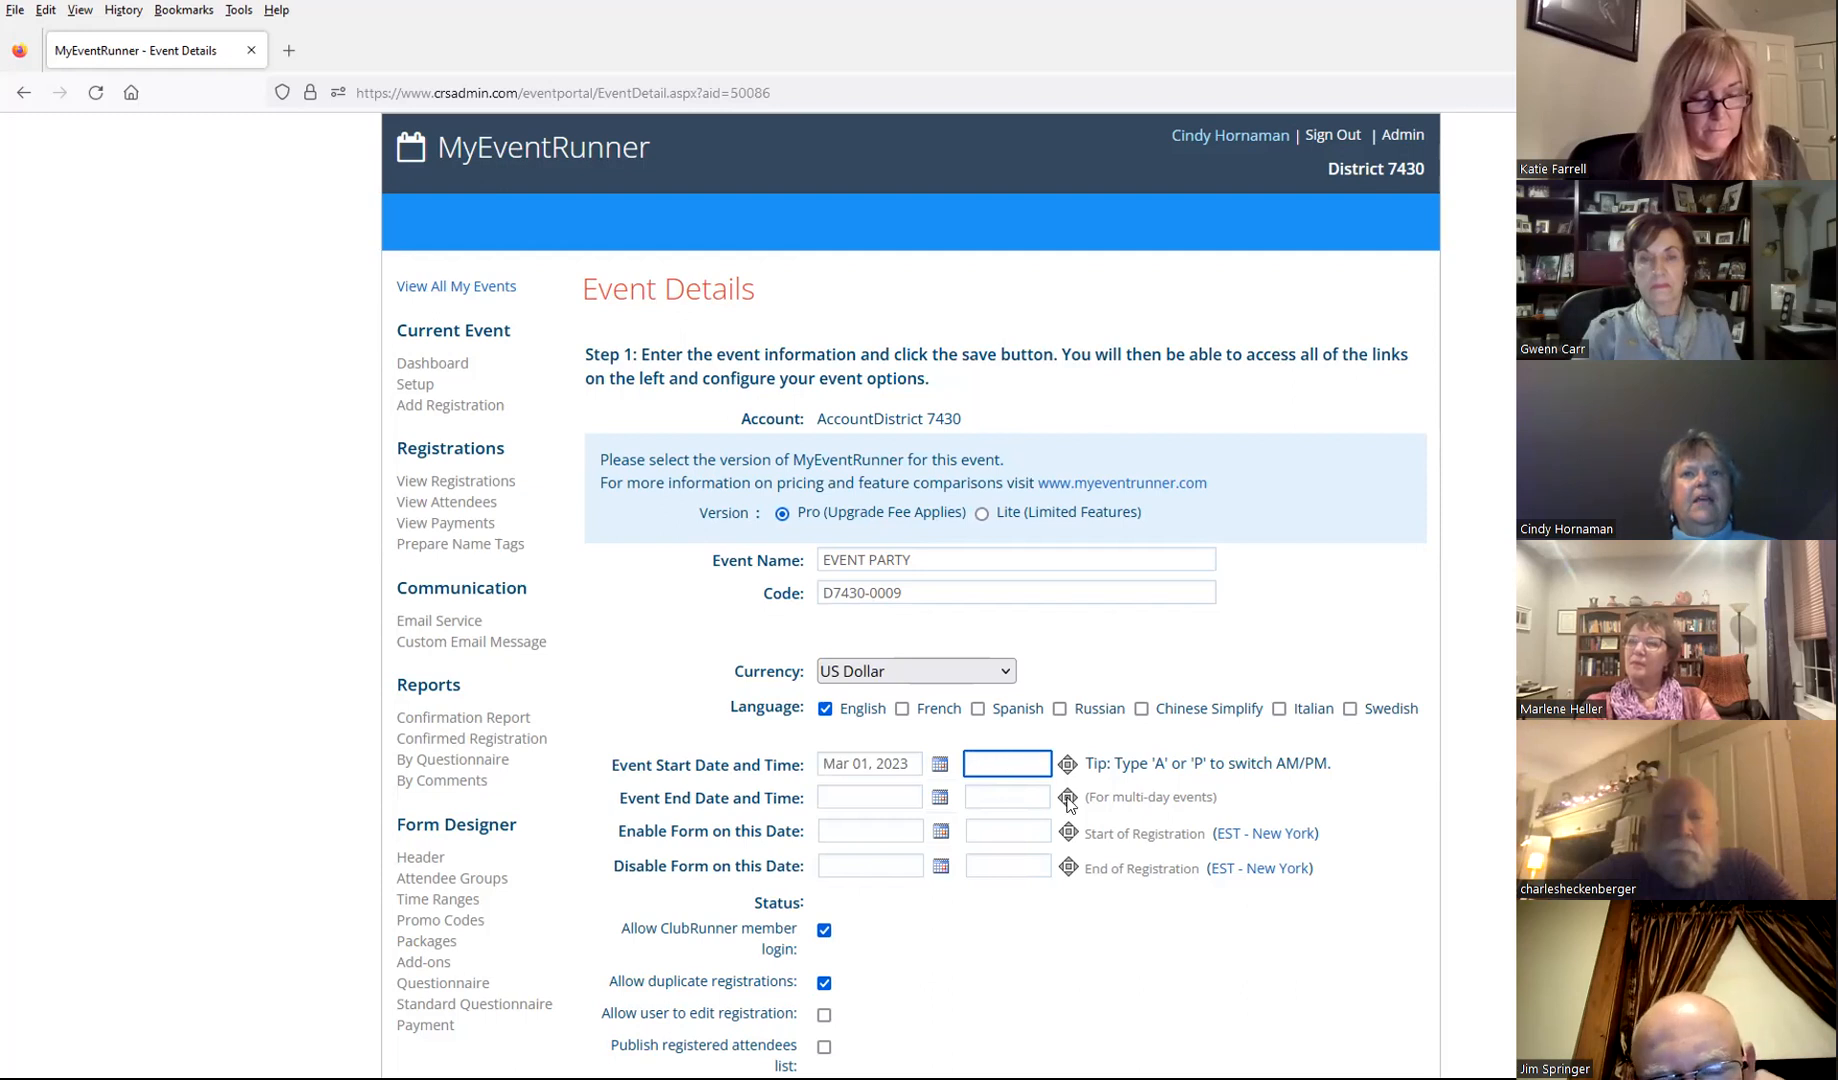
left_click(1020, 764)
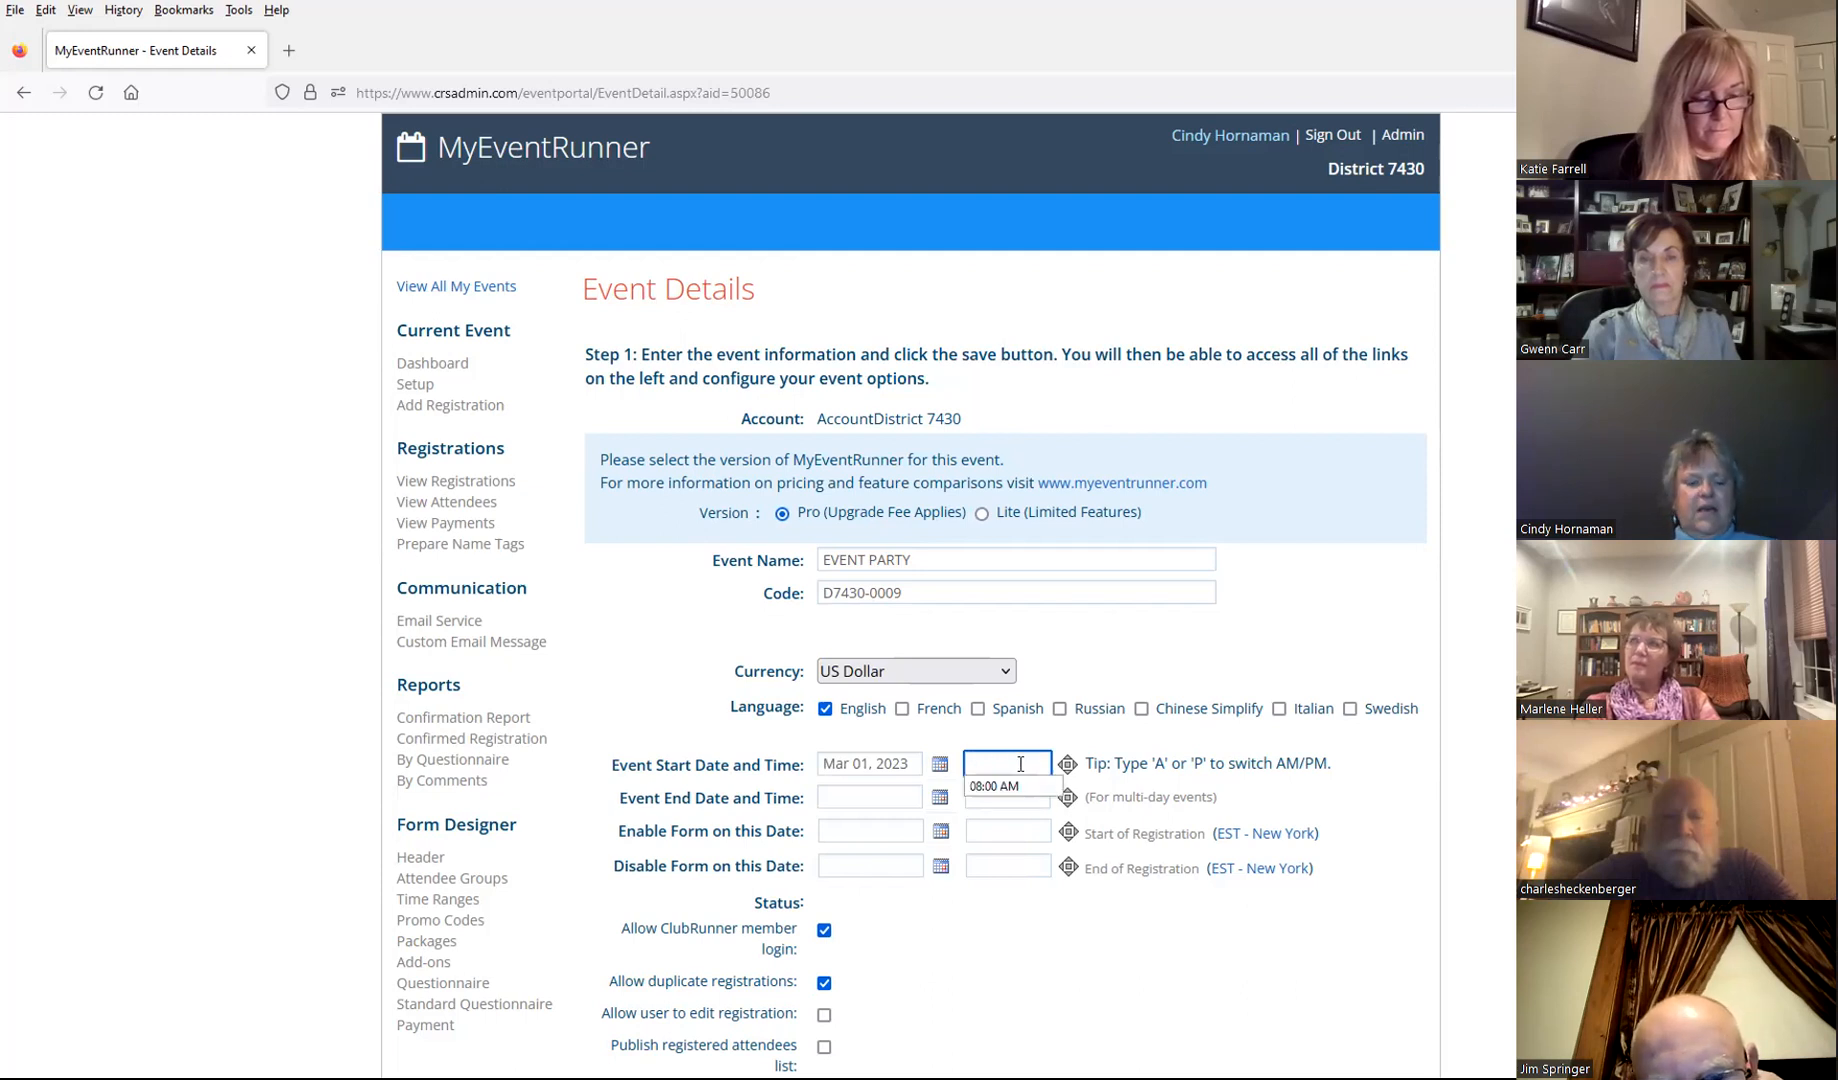
type("06:00 PM")
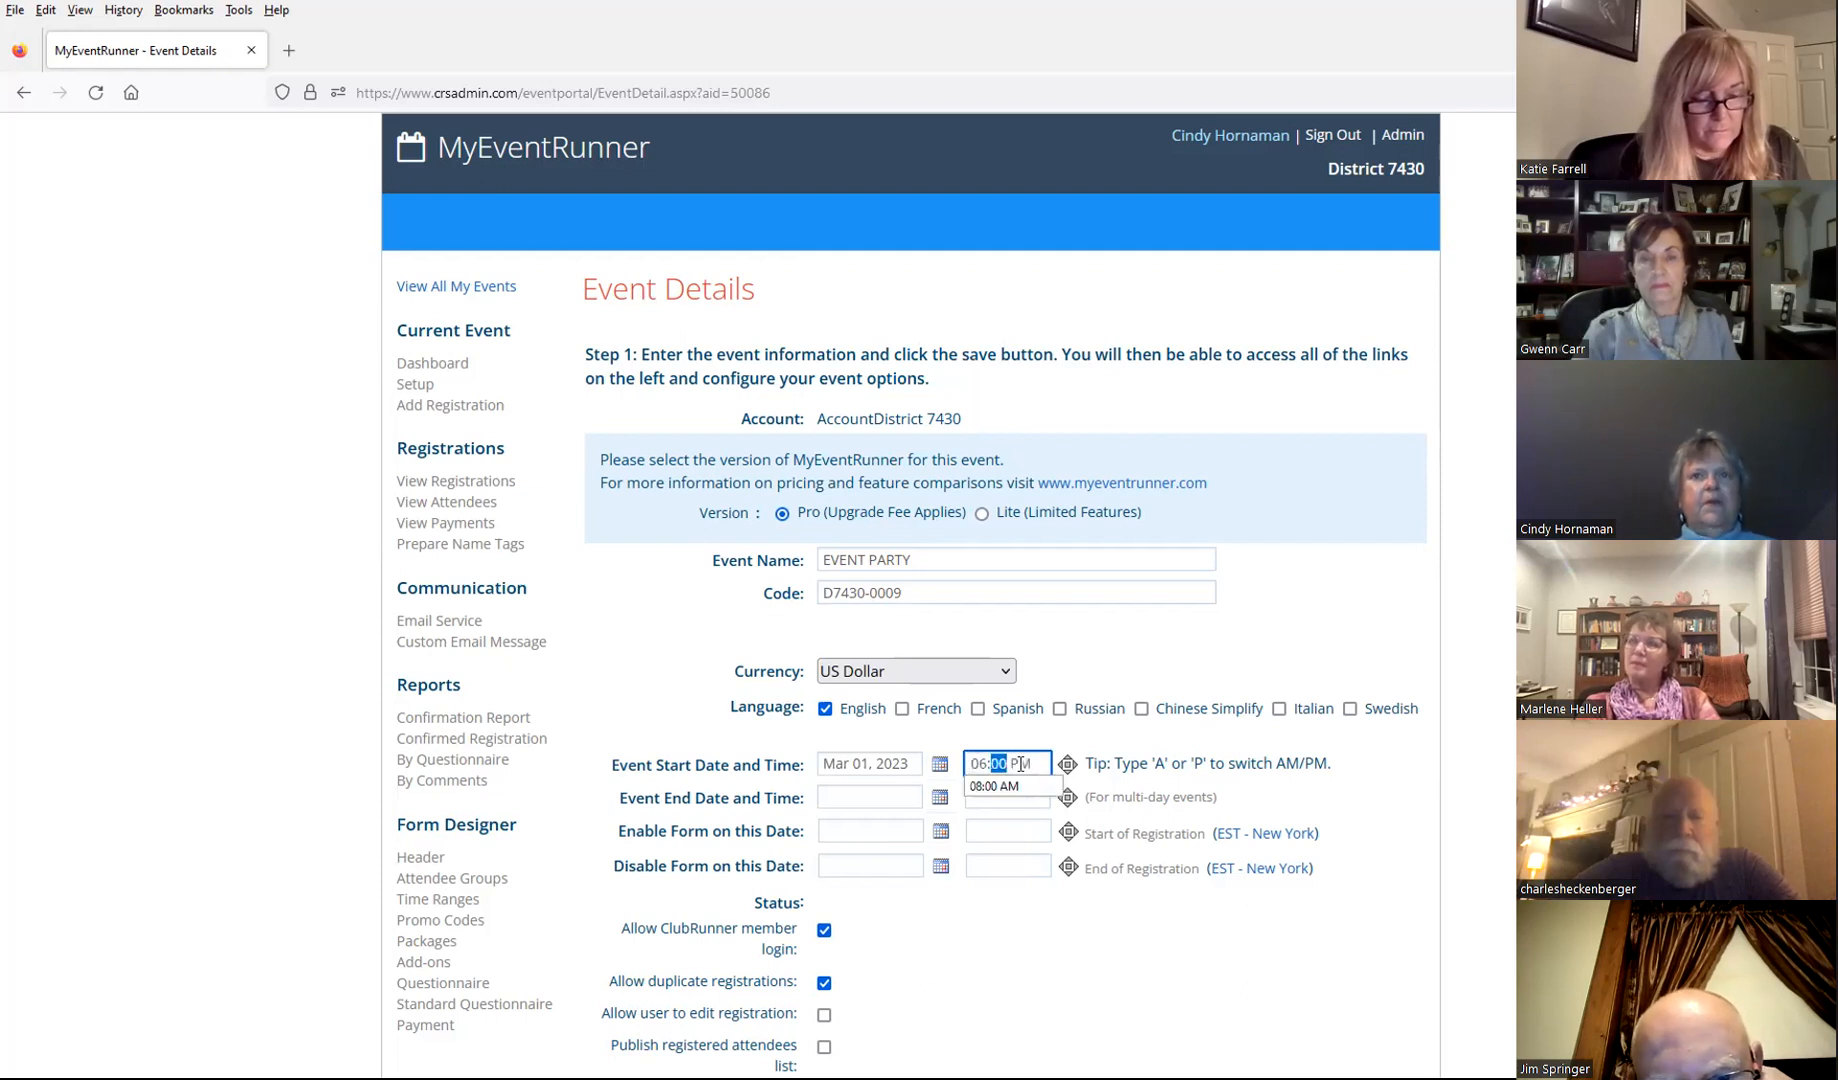
Step: Set the event's end date and time to Mar 01, 2023 at 09:00 PM
left_click(916, 797)
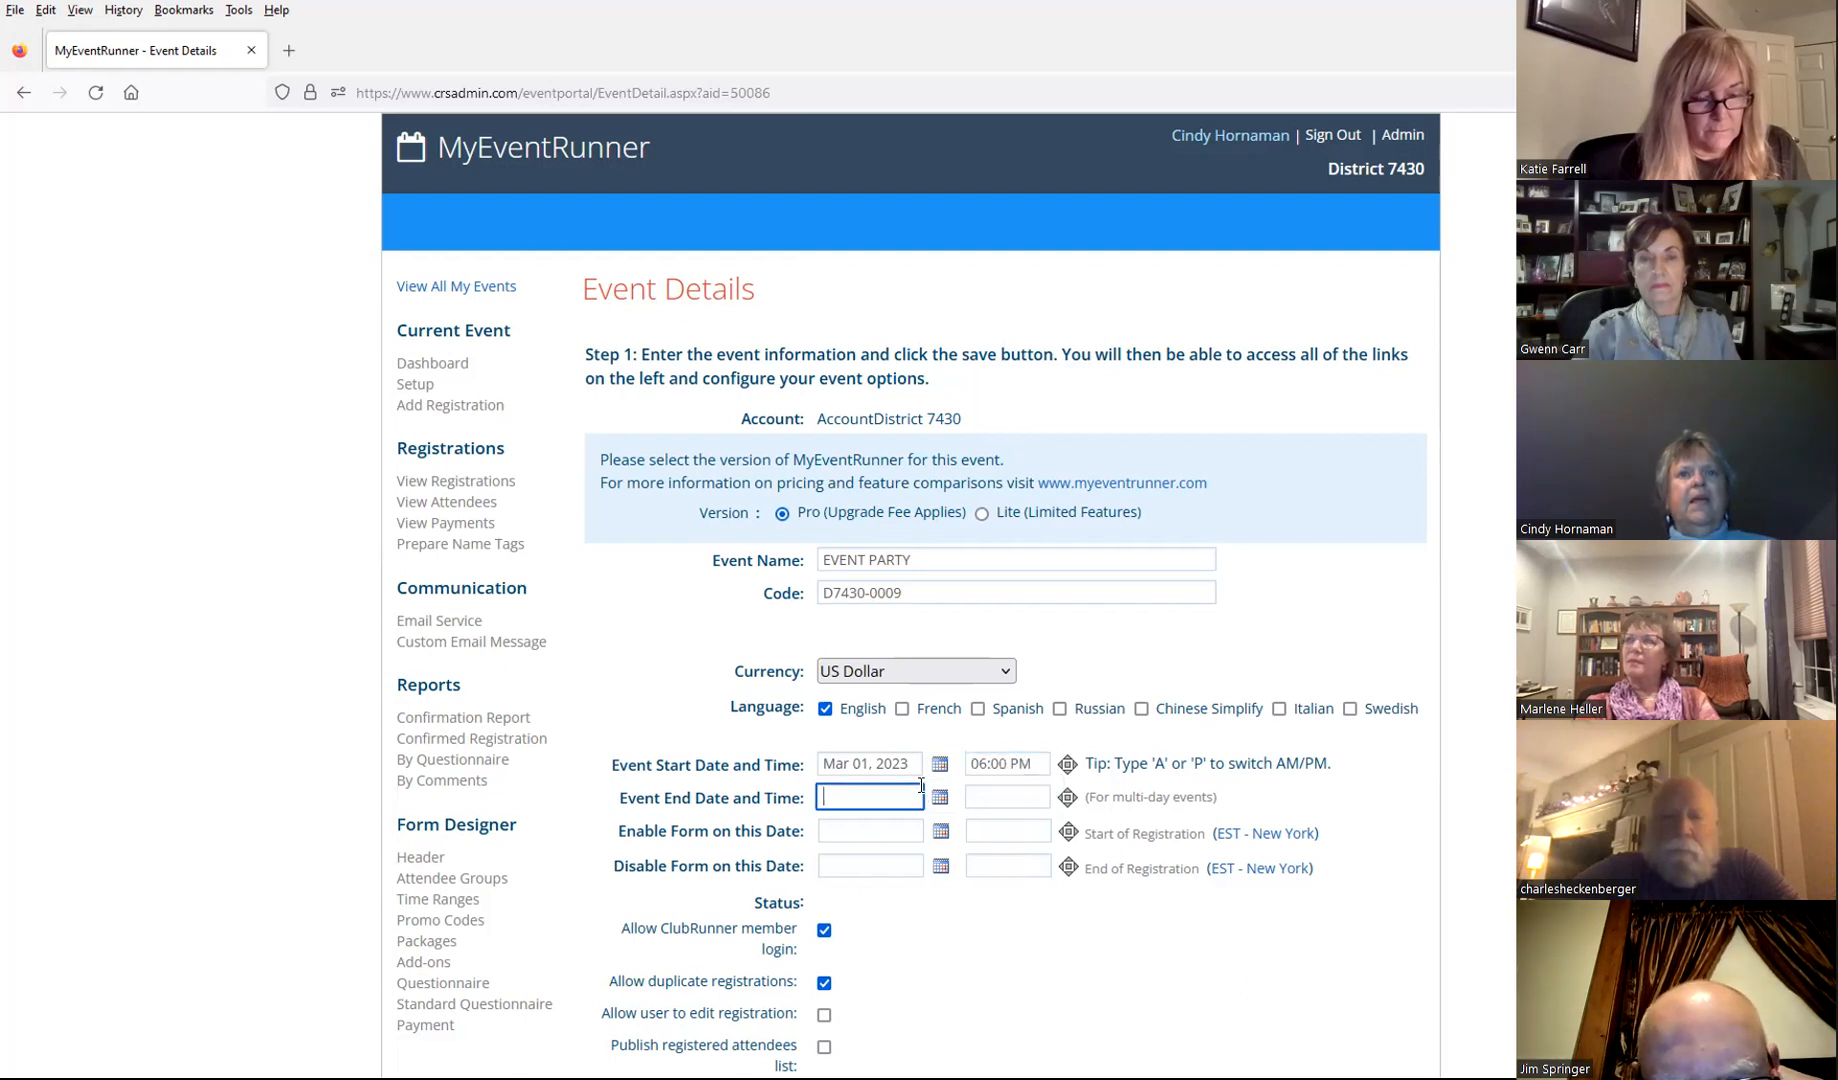
left_click(940, 797)
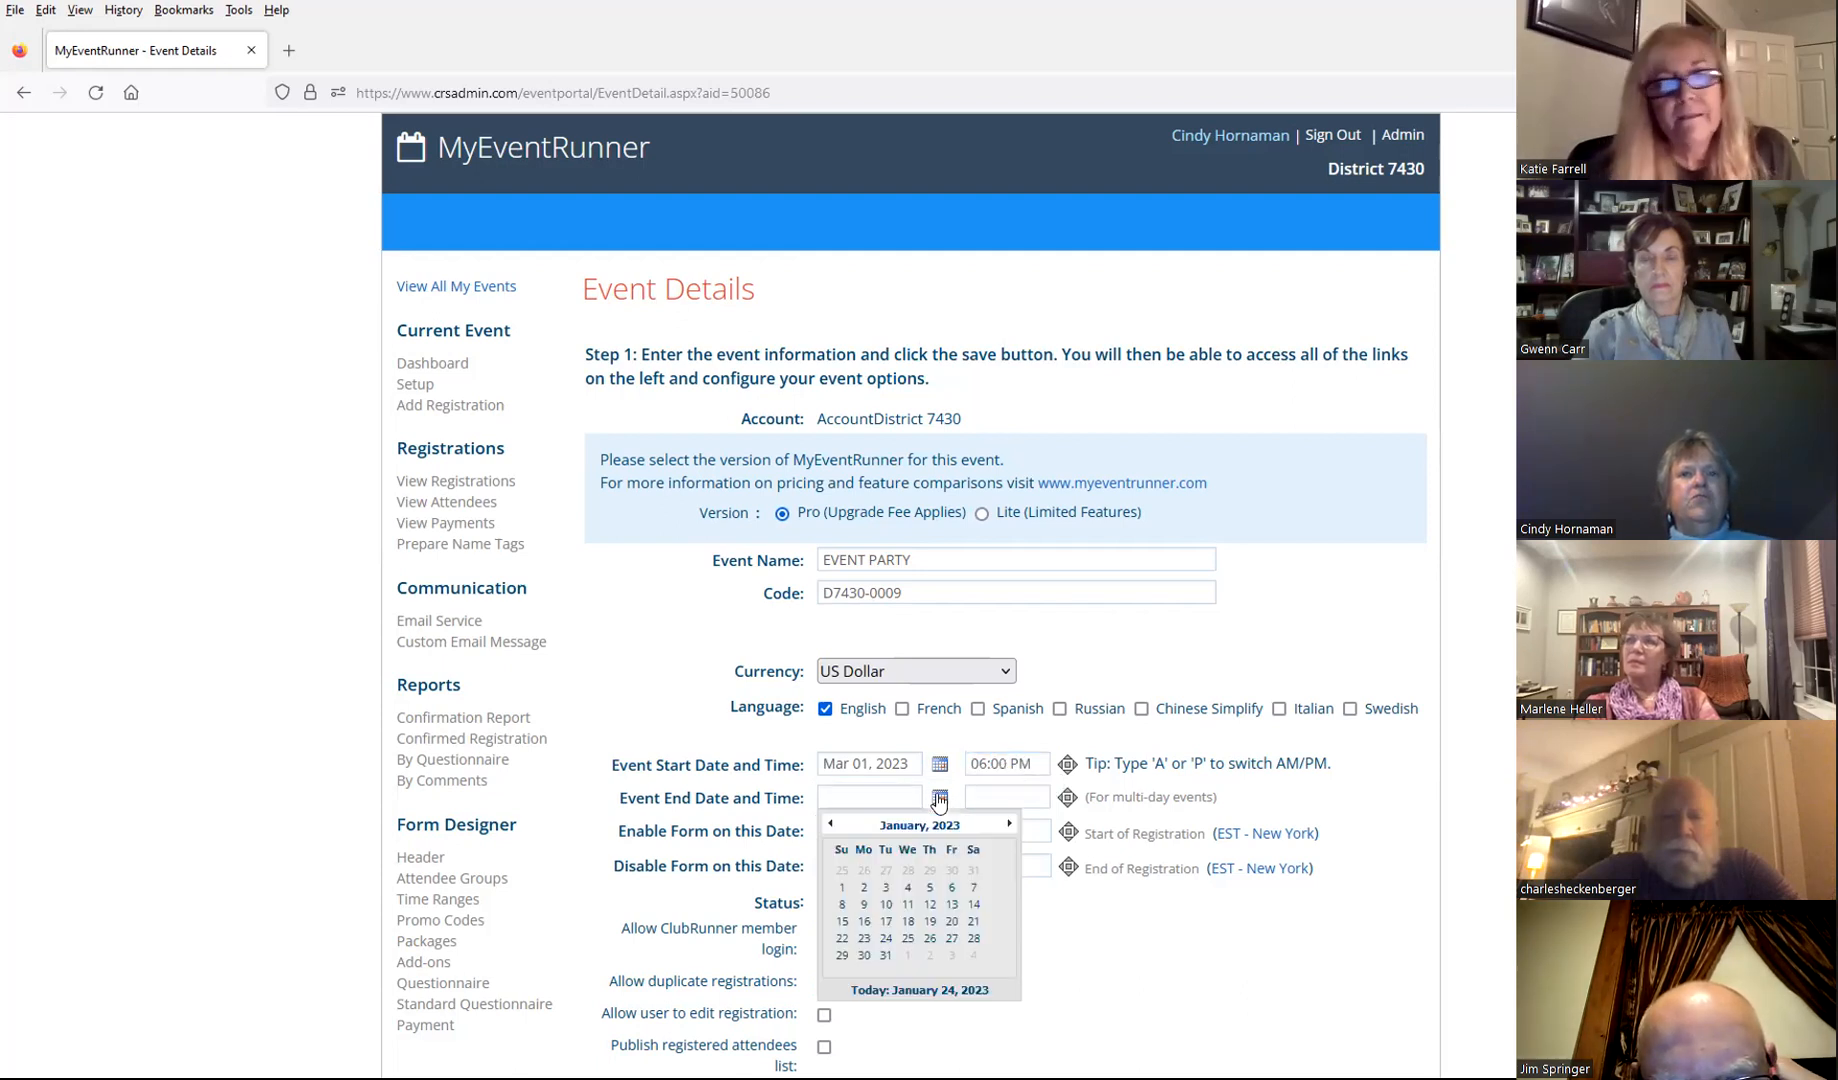
left_click(1005, 826)
left_click(1005, 826)
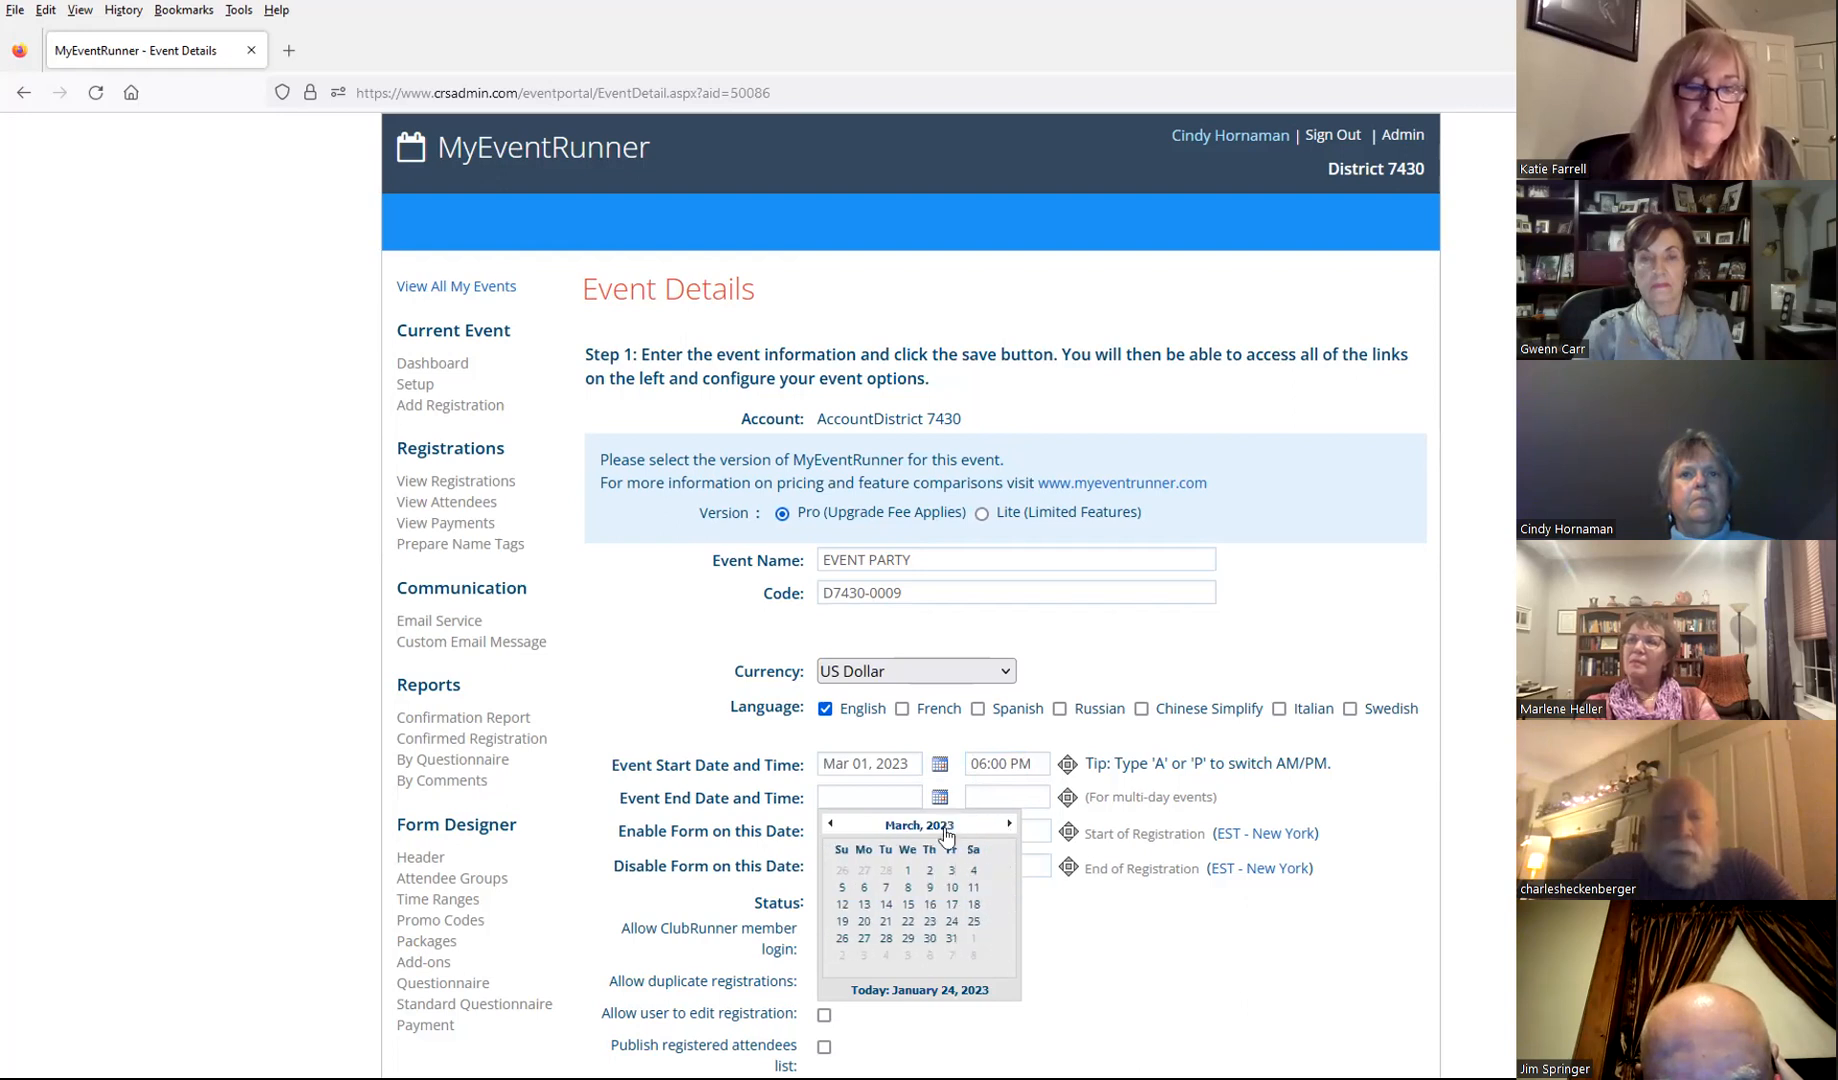
left_click(905, 869)
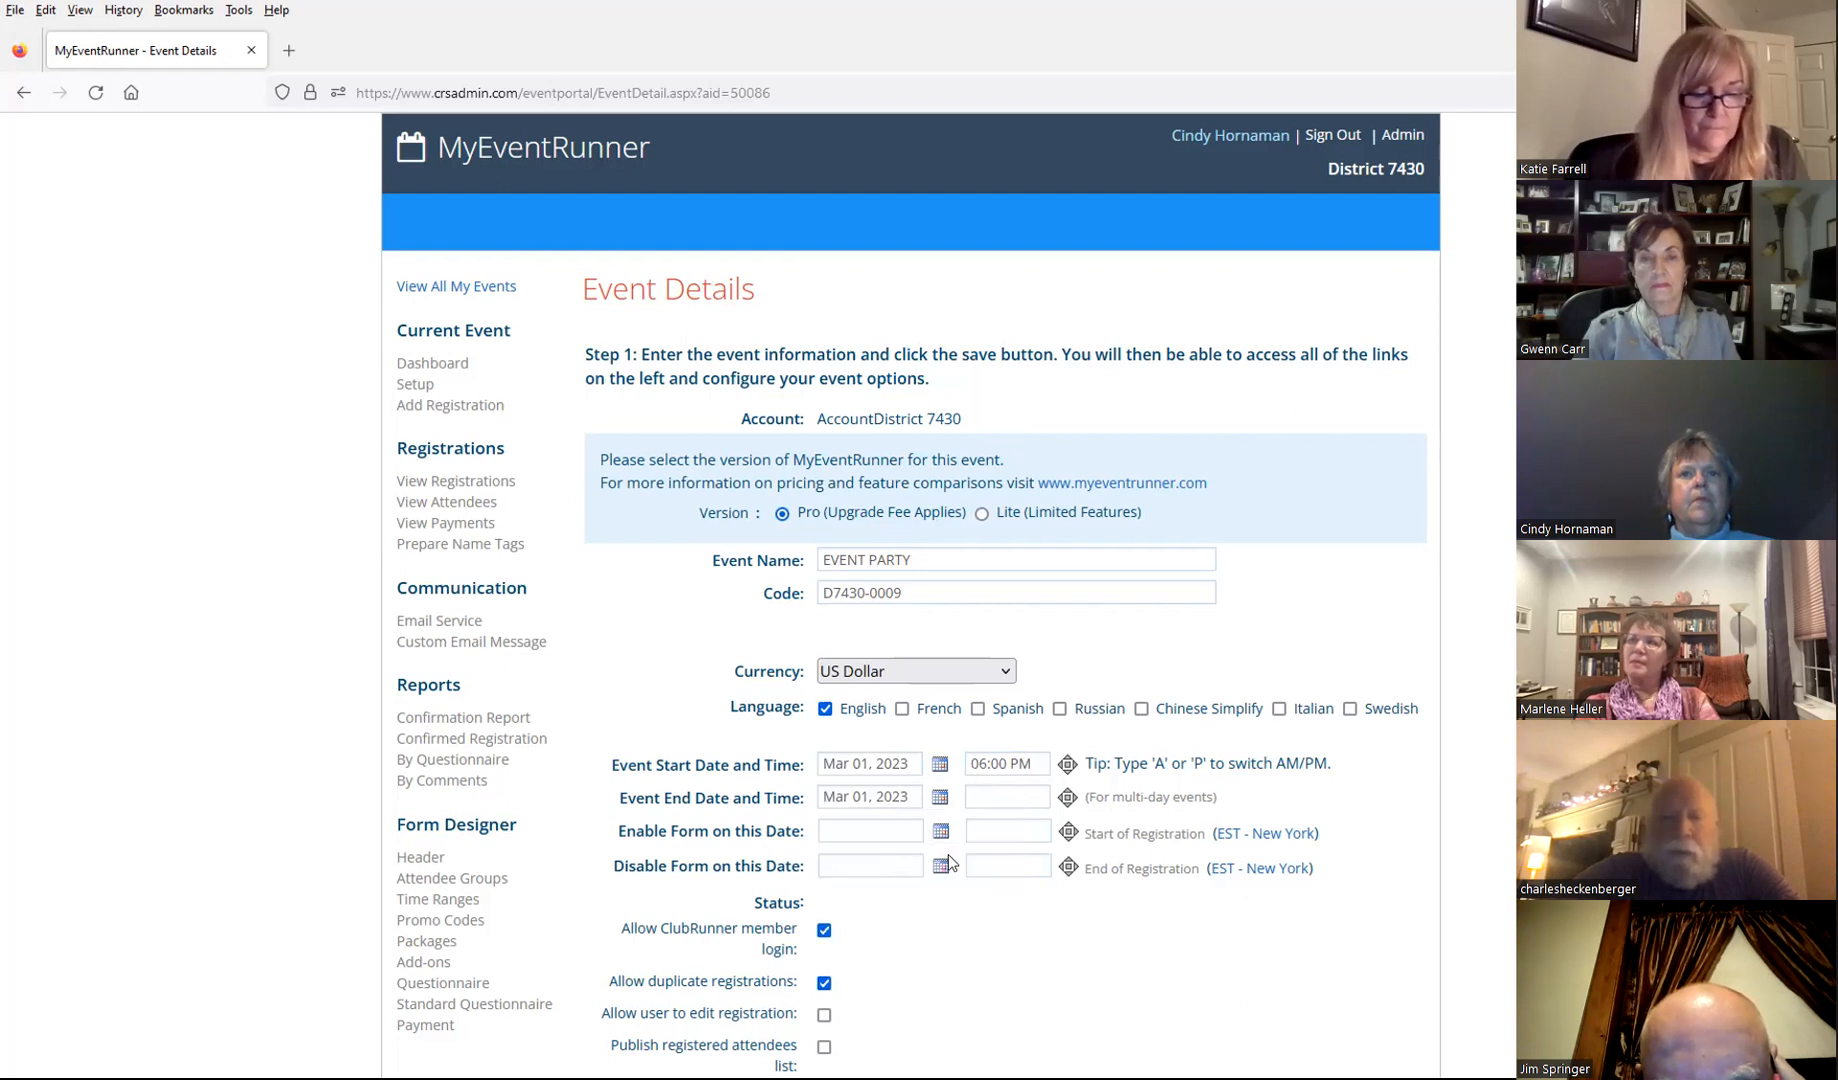
left_click(1044, 795)
type("920")
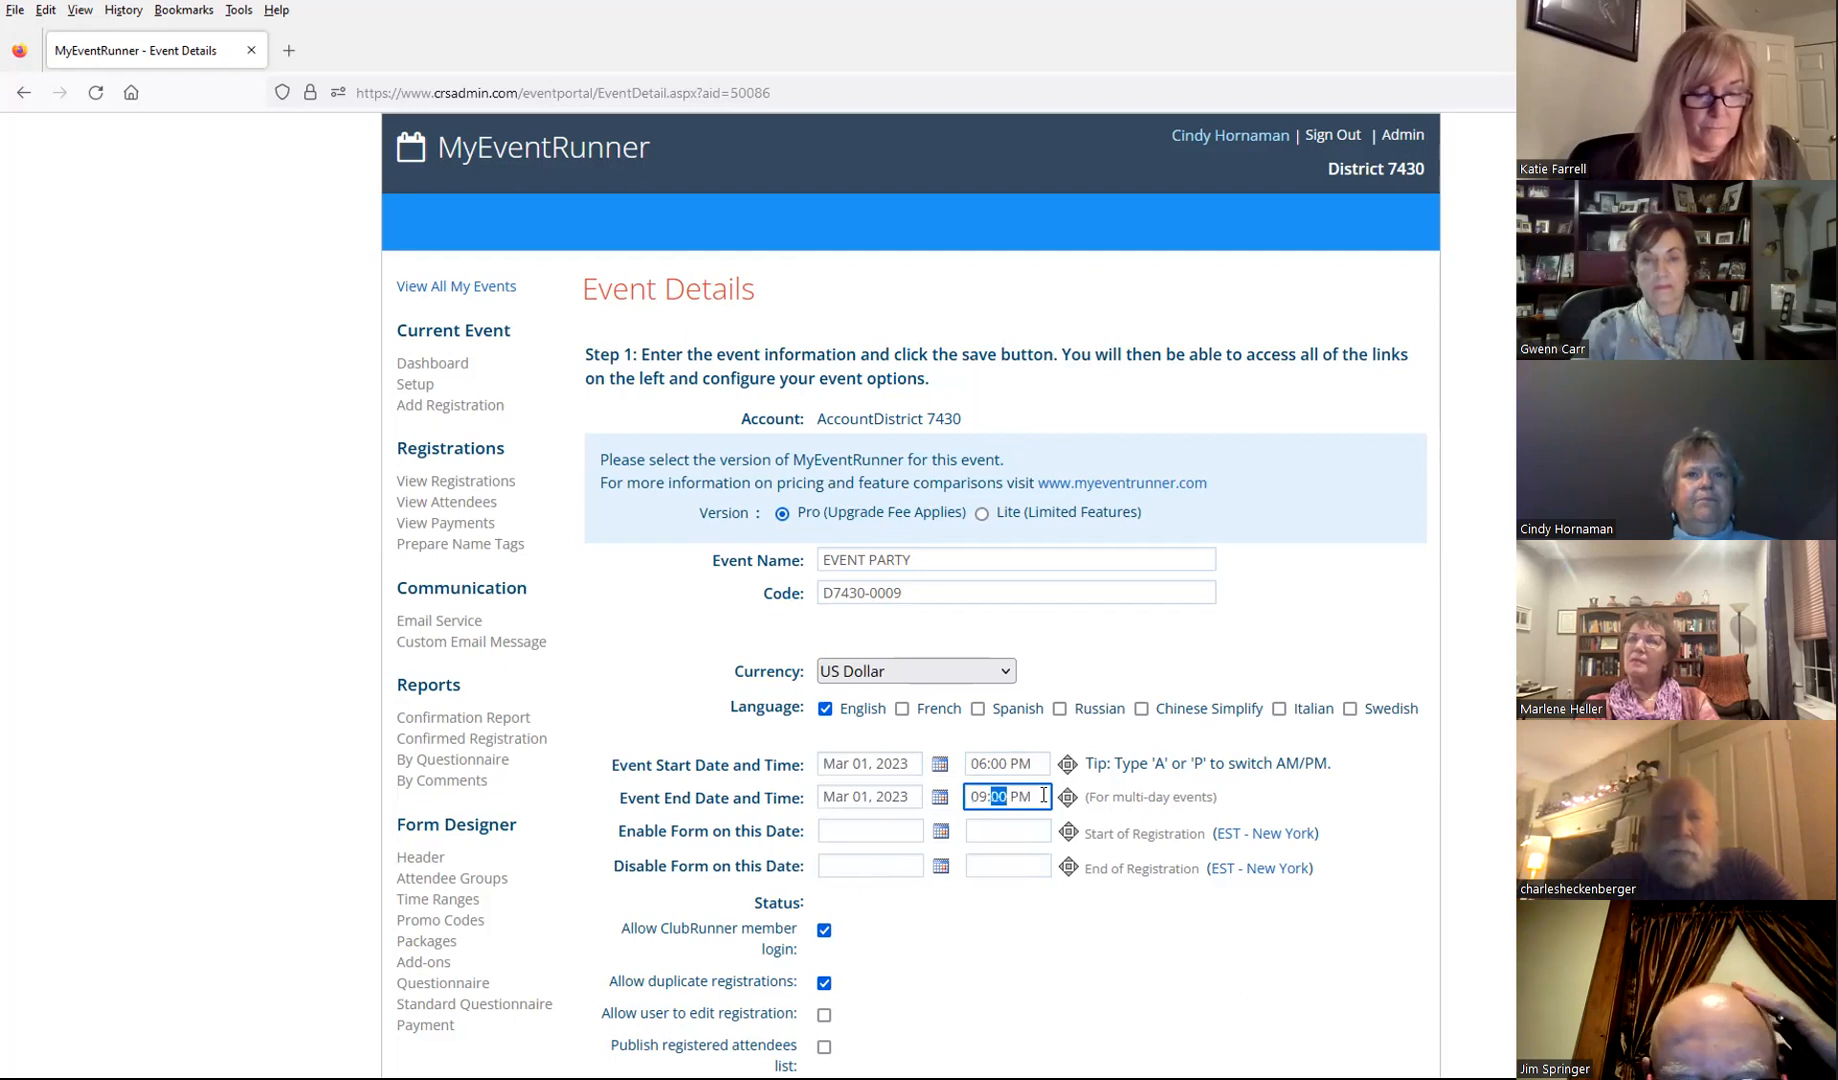
Step: Set the registration form to be enabled on Jan 24, 2023 at 07:20 PM
left_click(902, 824)
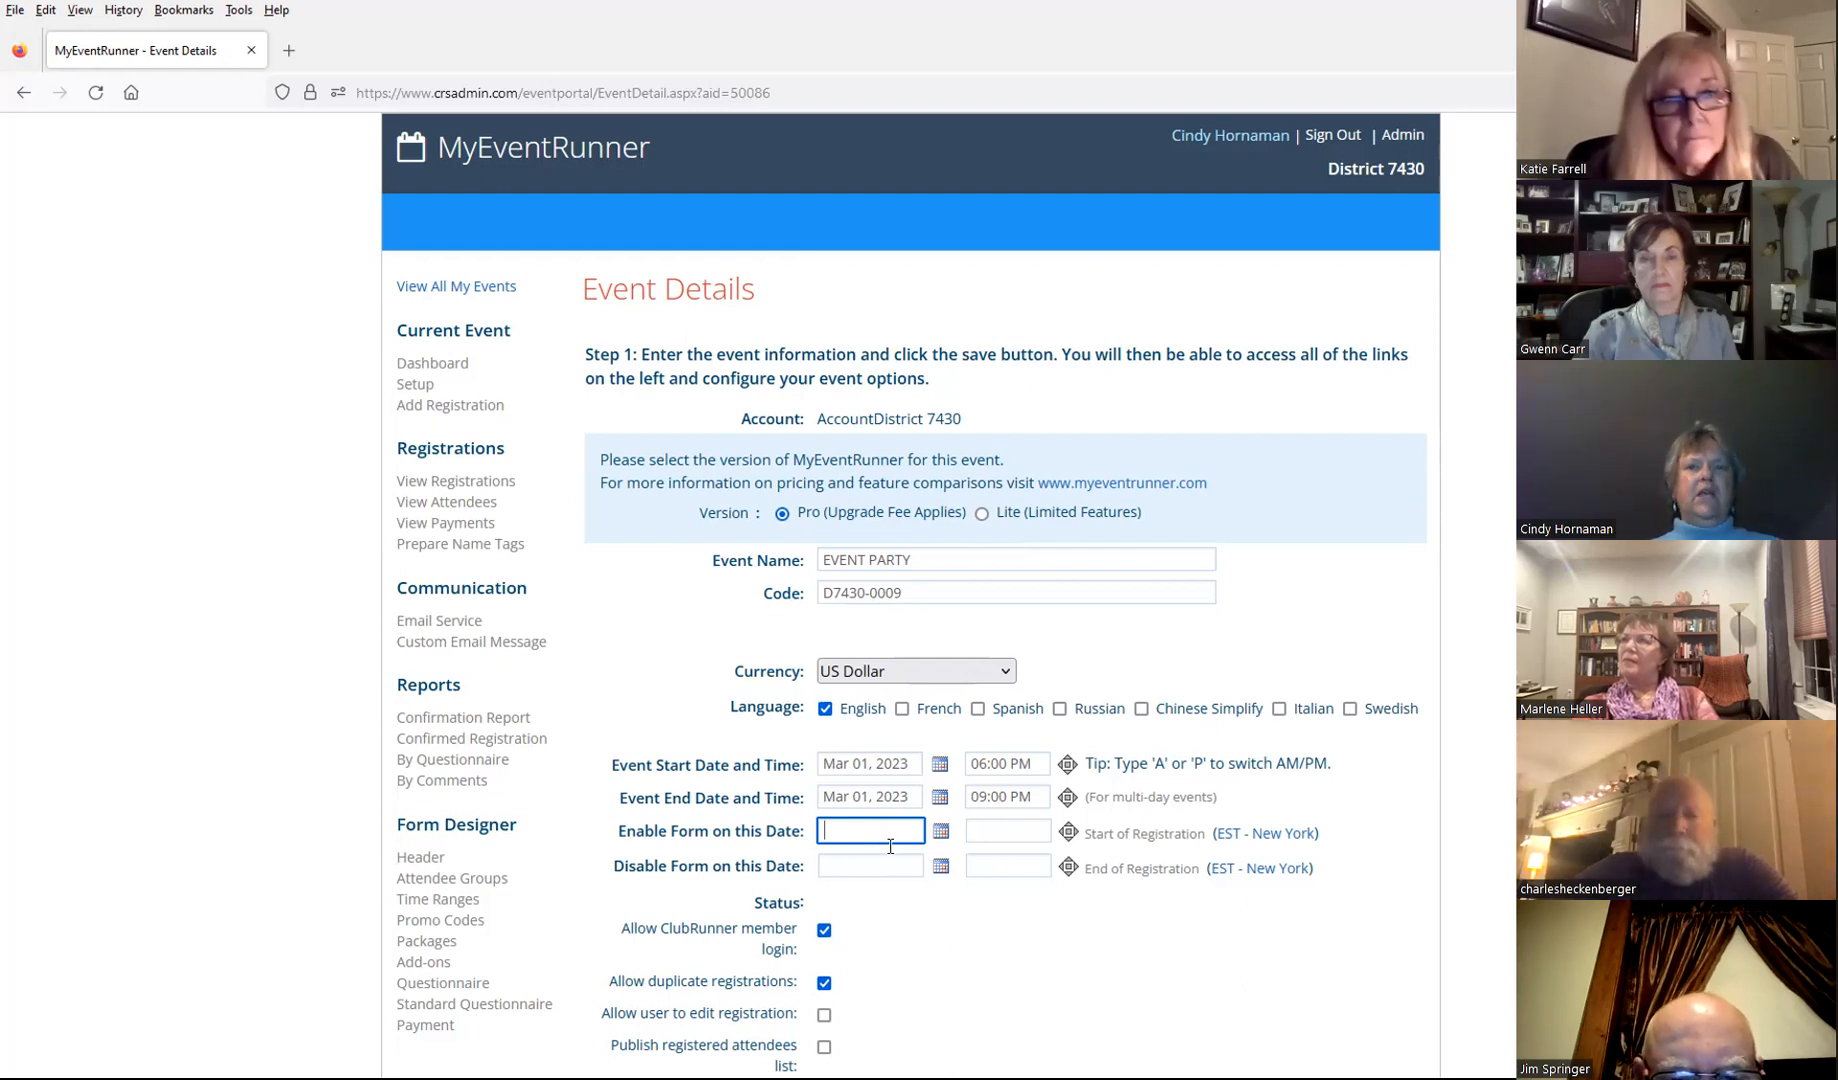
left_click(937, 833)
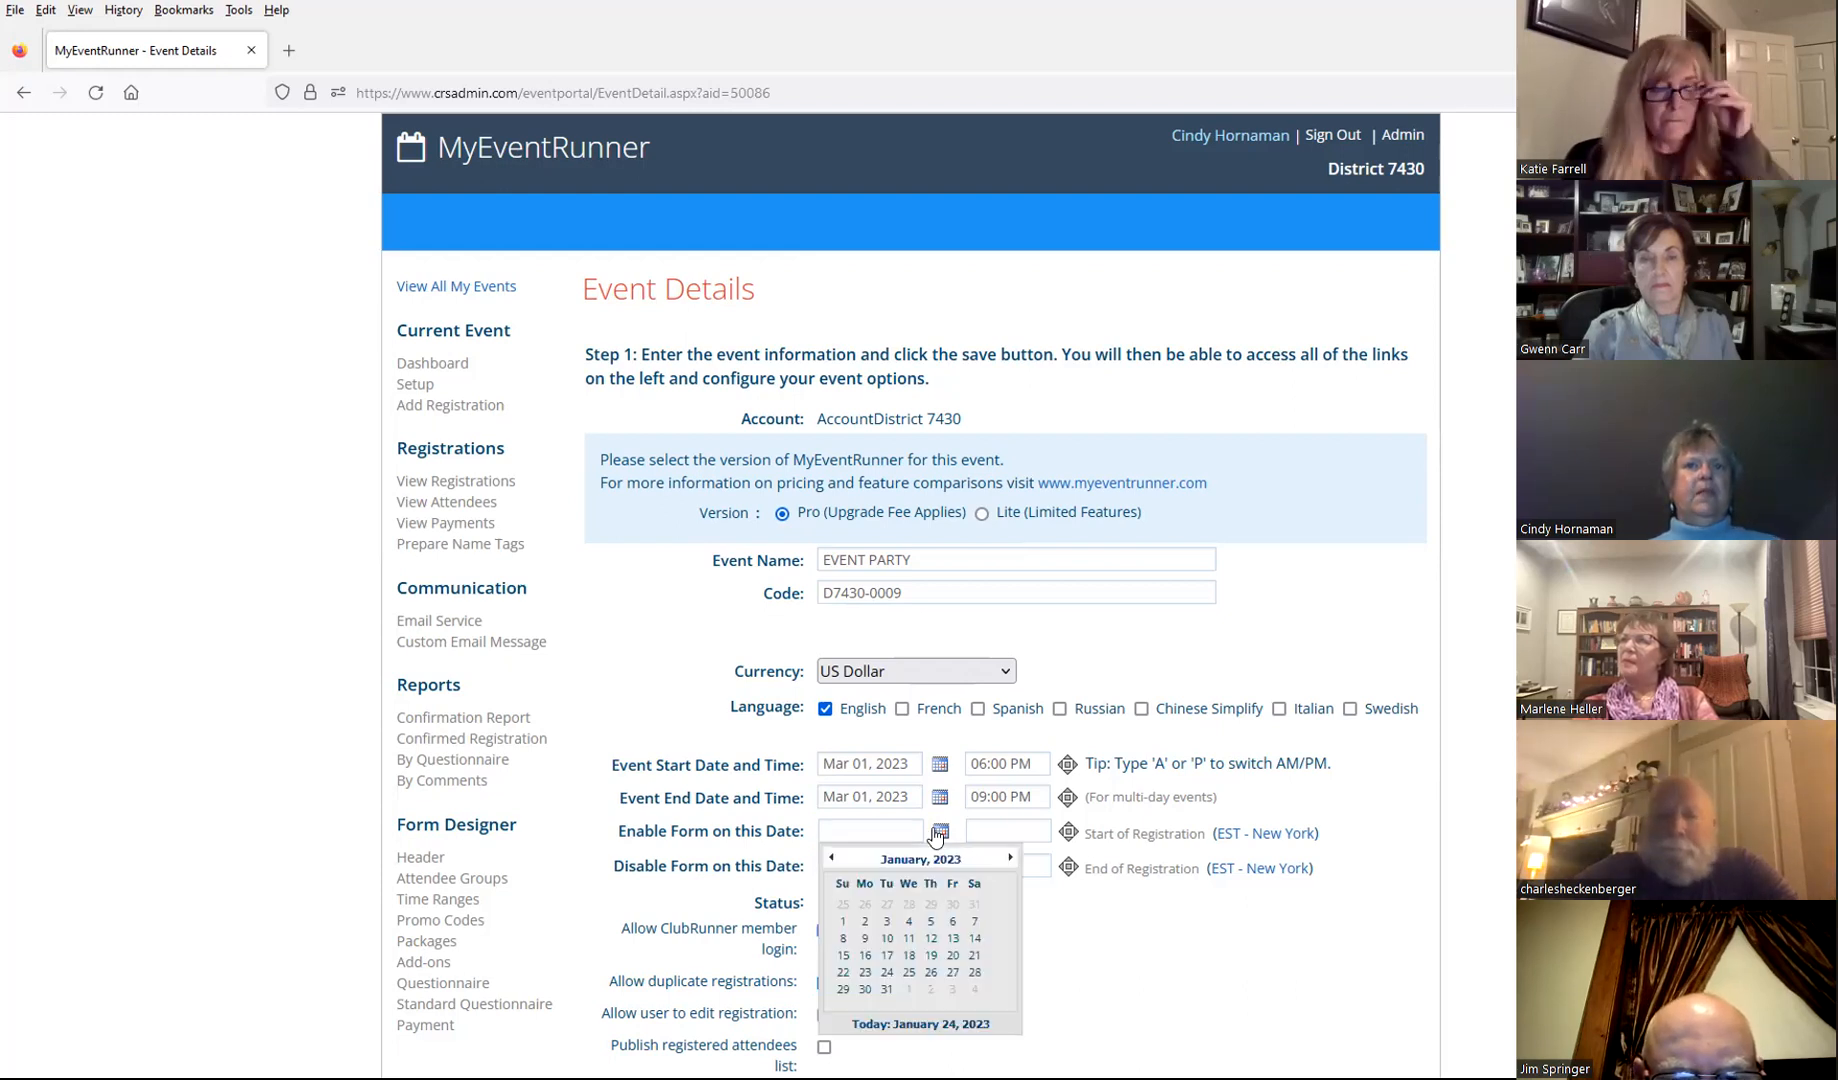
left_click(893, 973)
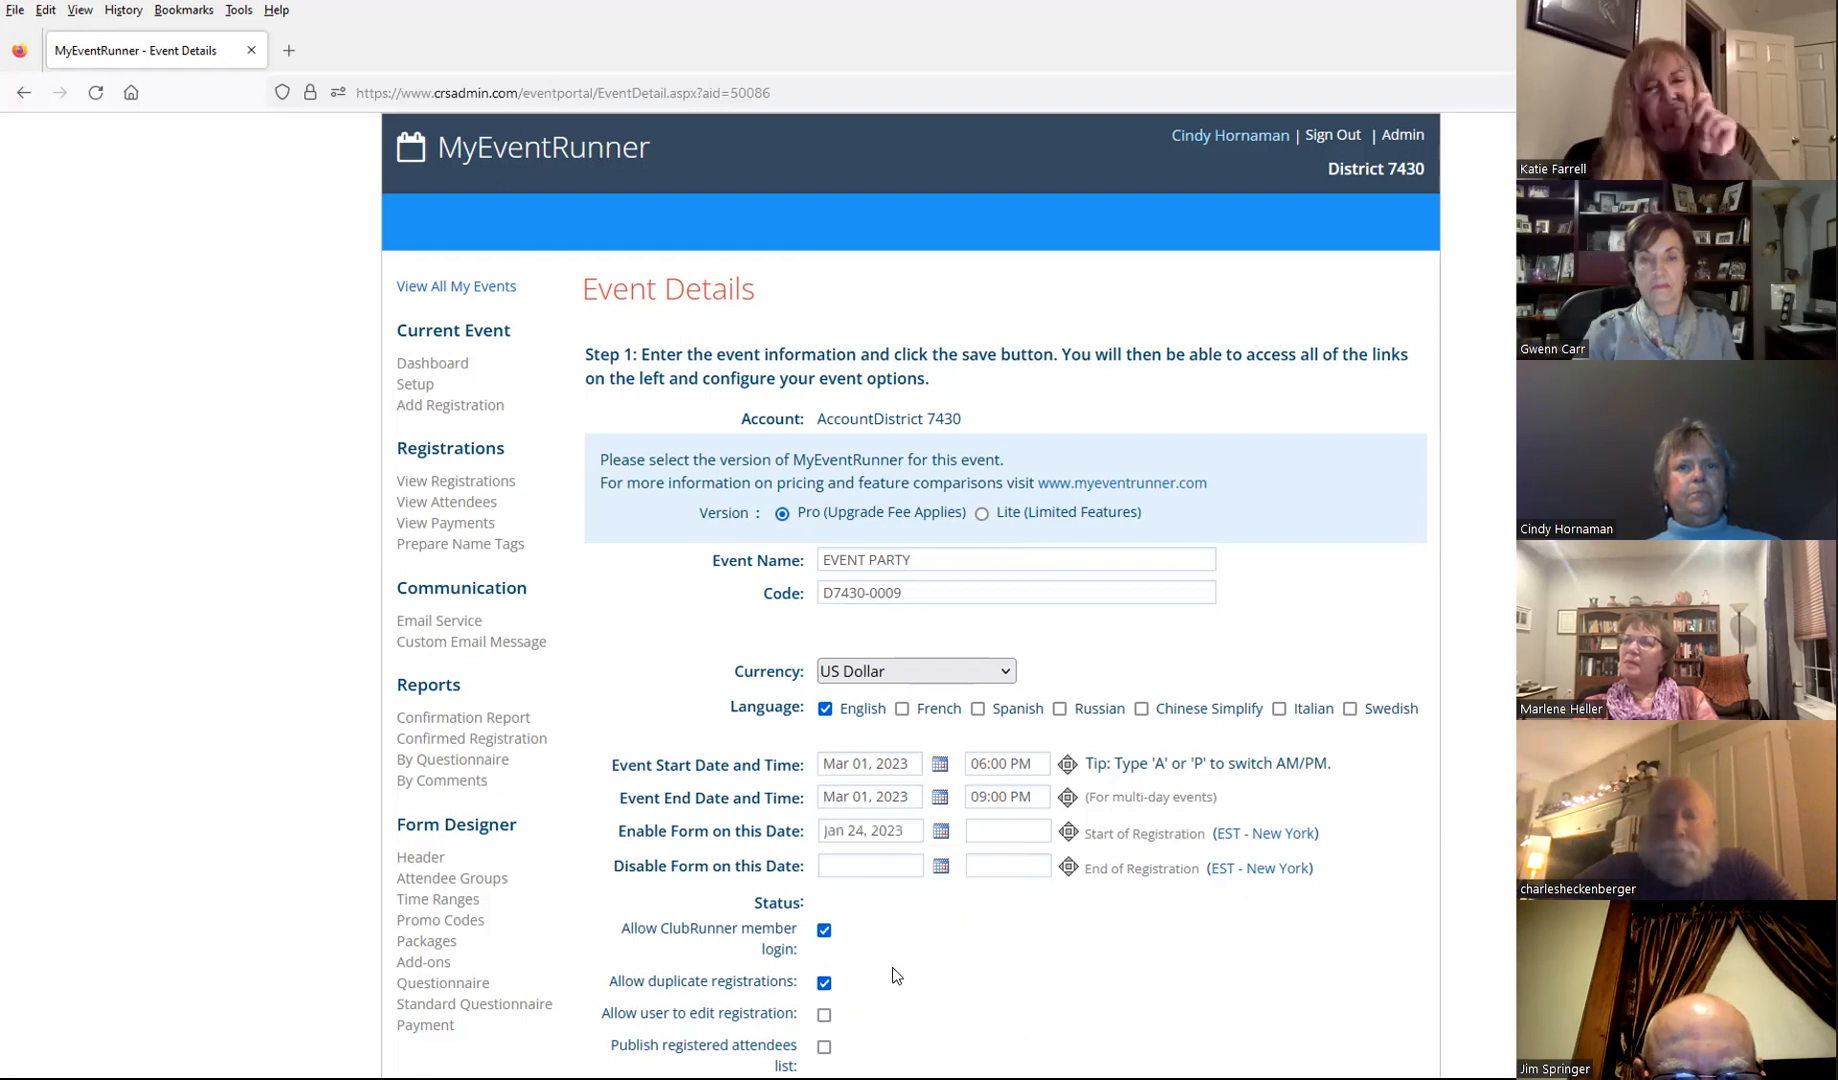
left_click(1020, 834)
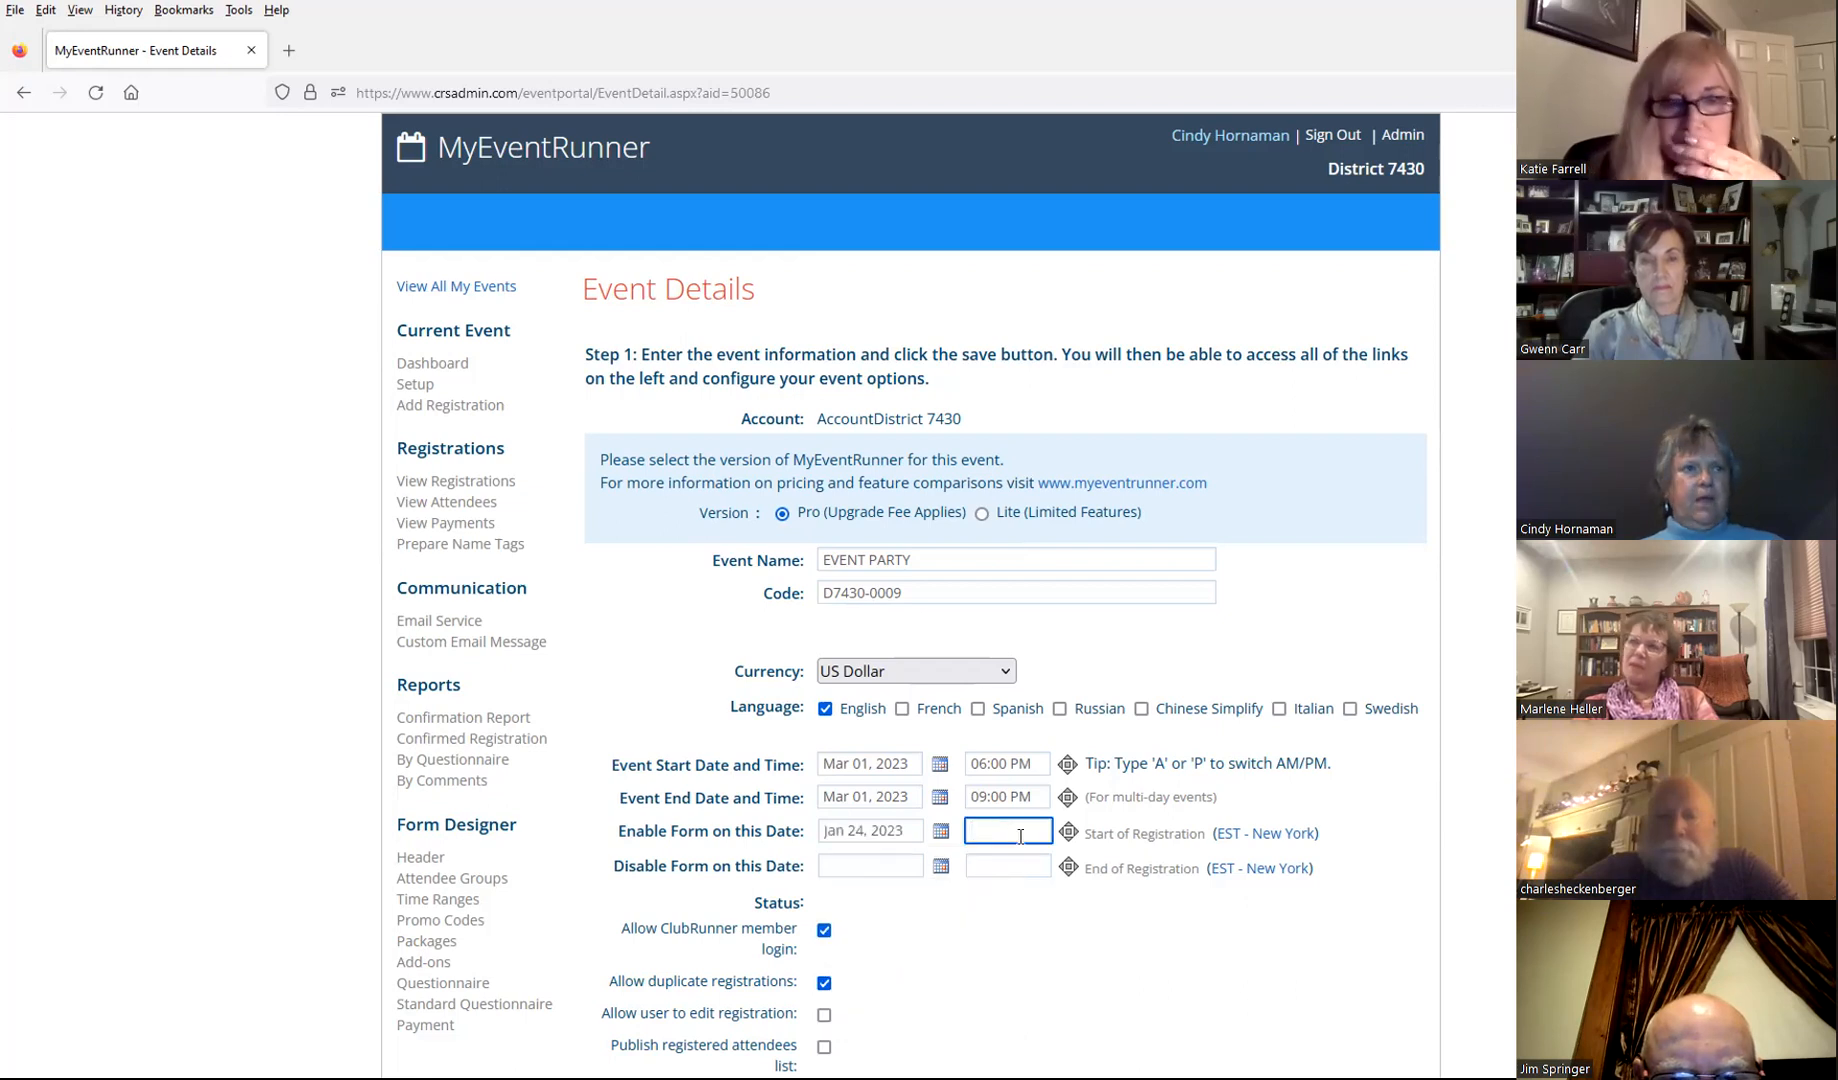
type("7:20 PM")
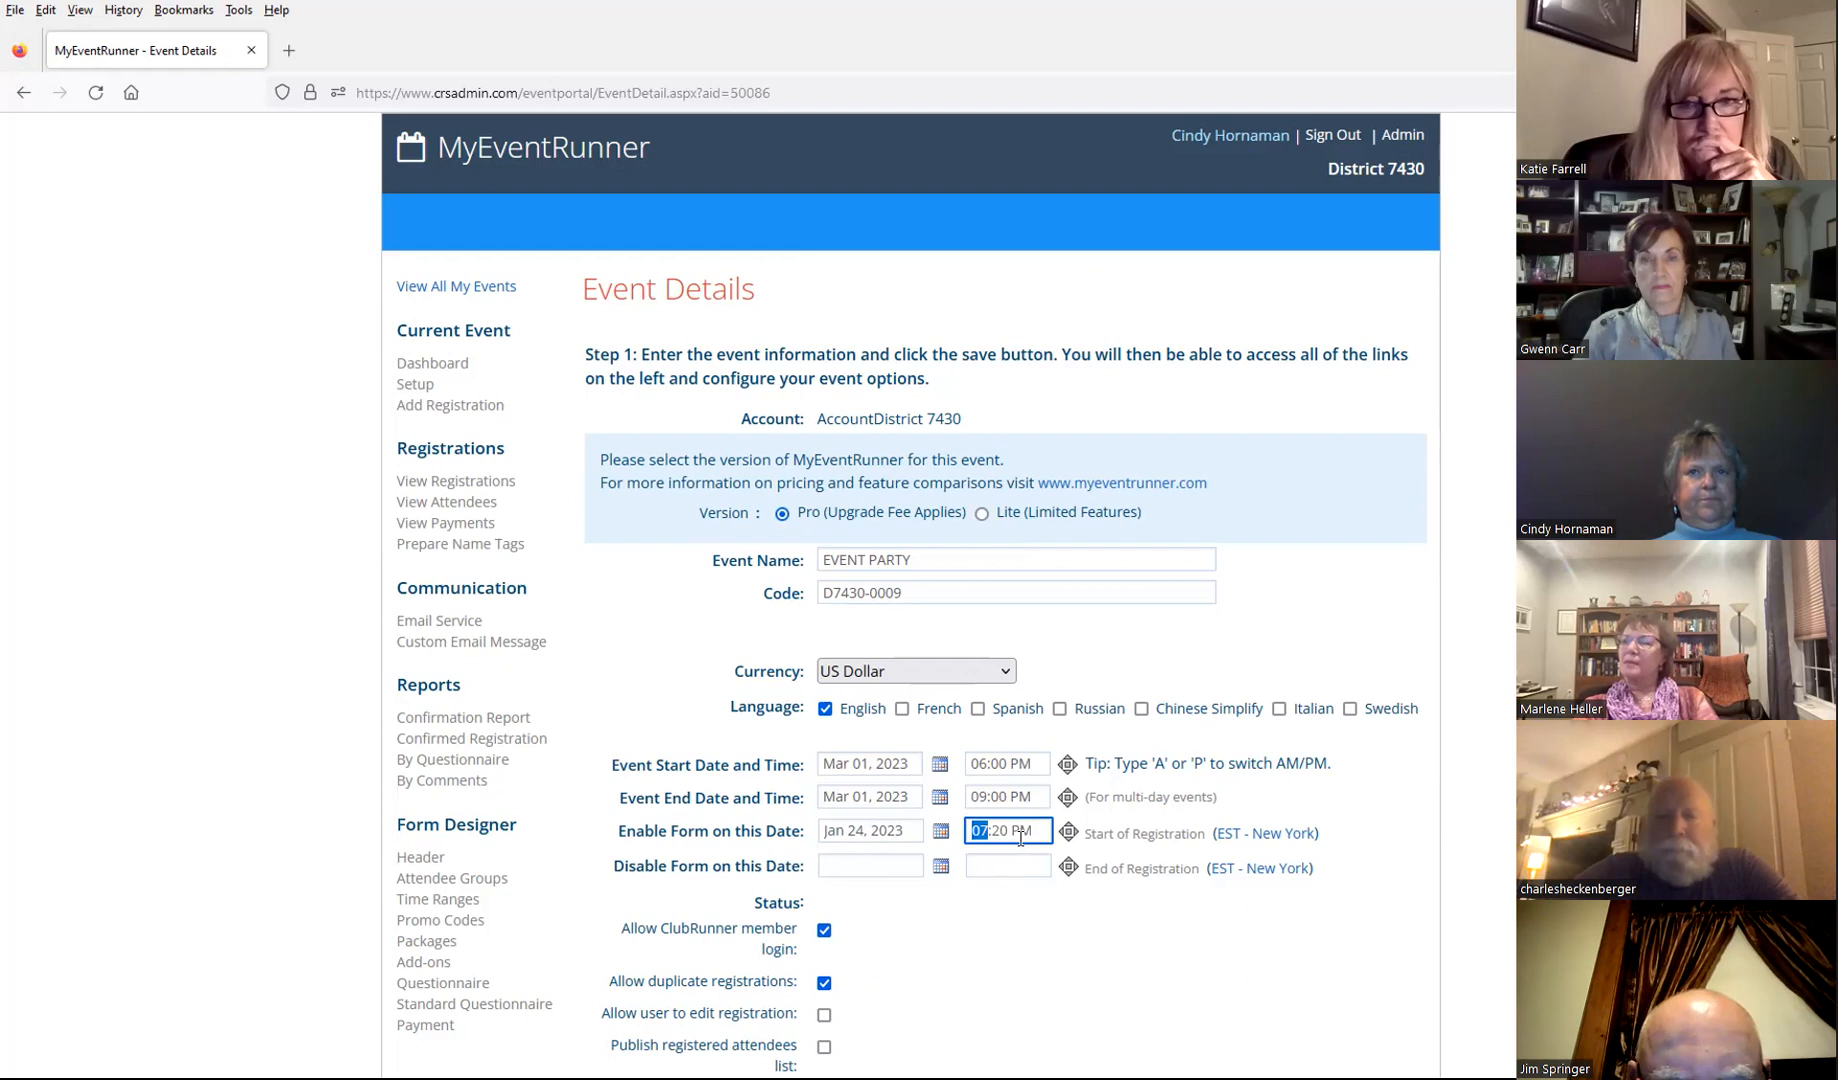
Step: Set the registration form to be disabled on Feb 27, 2023 at 06:21 PM
left_click(826, 862)
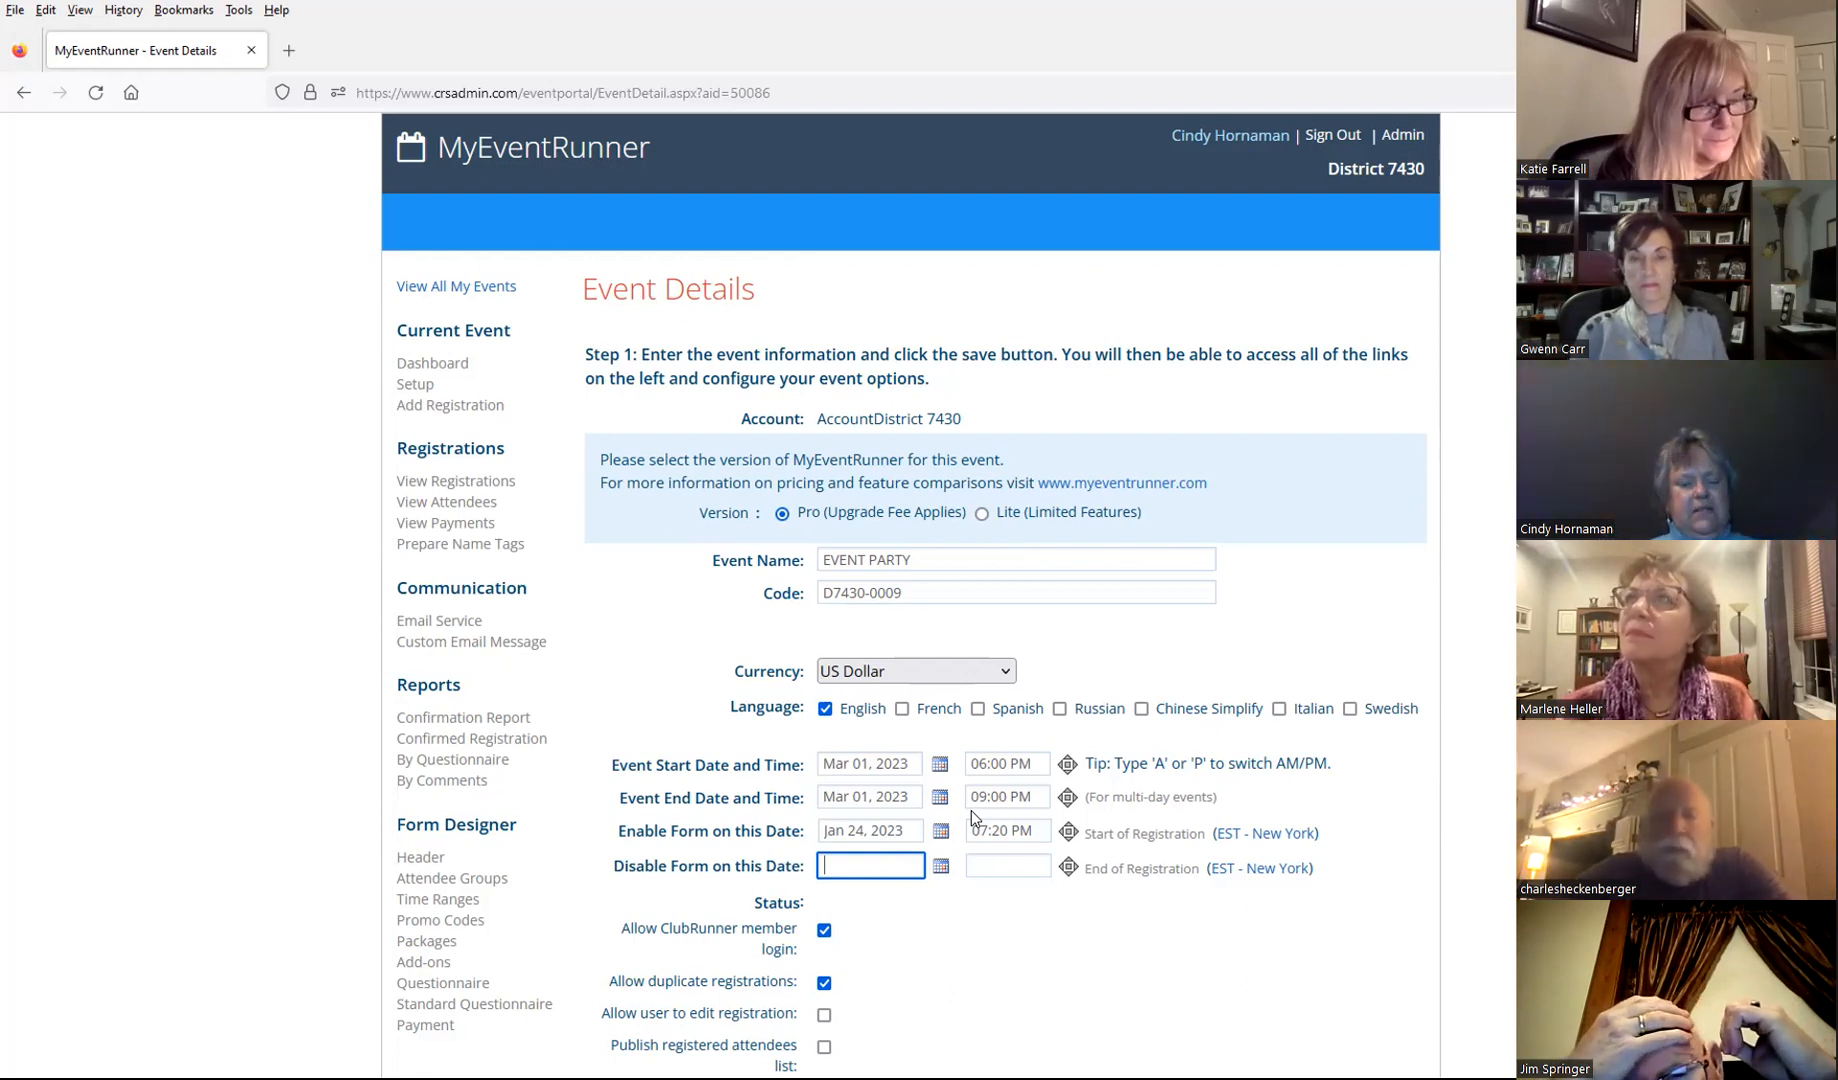
left_click(940, 864)
left_click(938, 866)
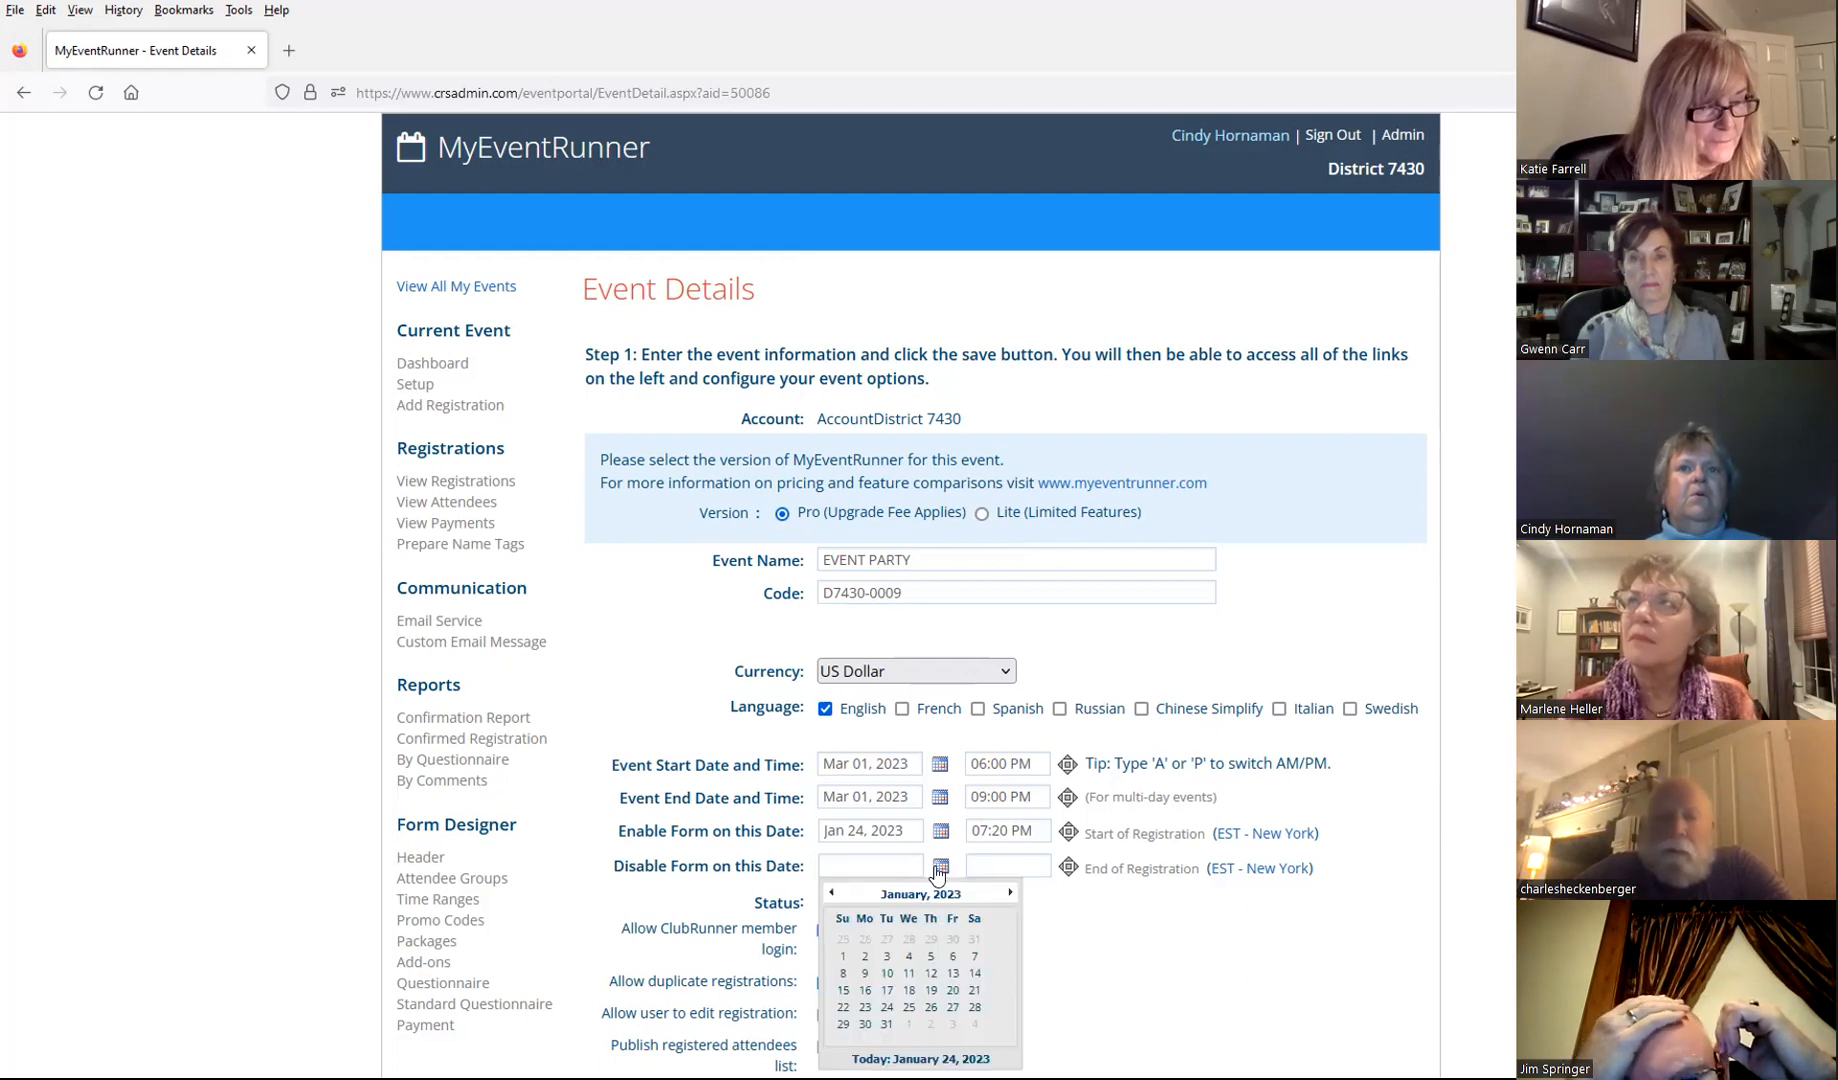
left_click(1011, 894)
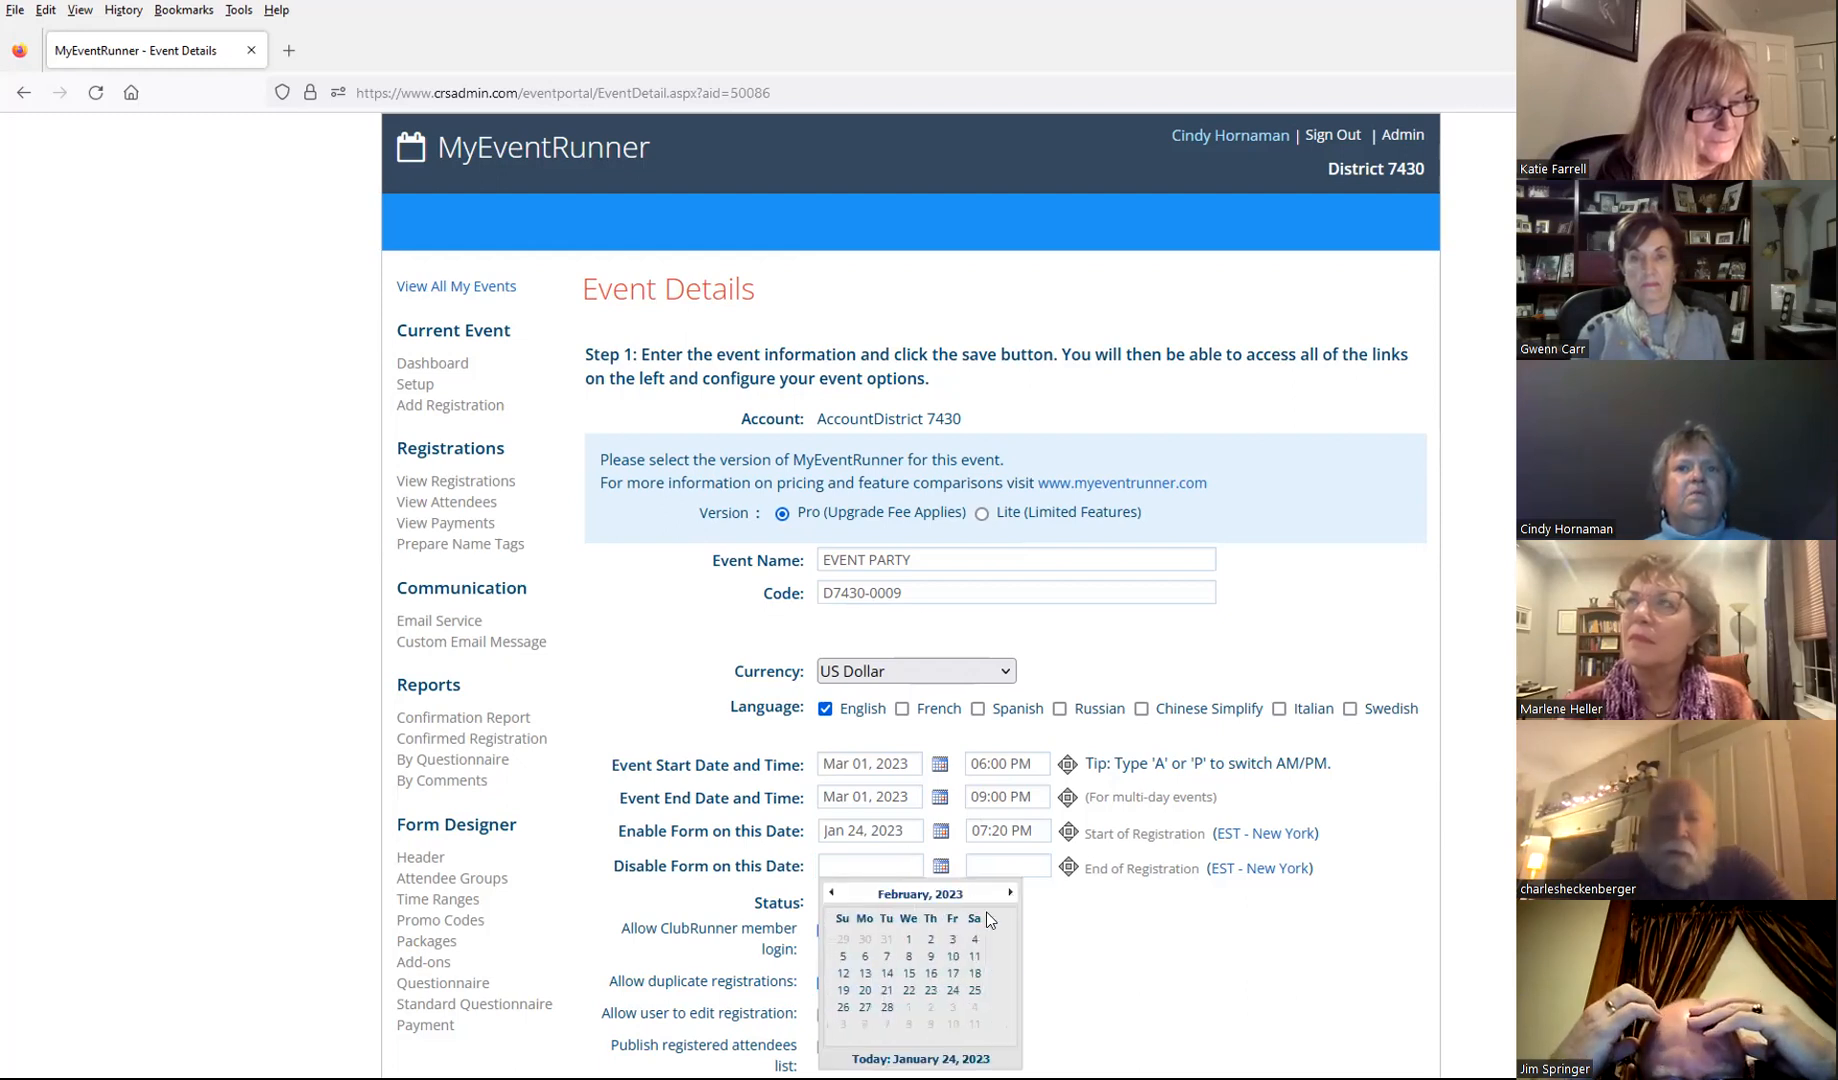
left_click(865, 1007)
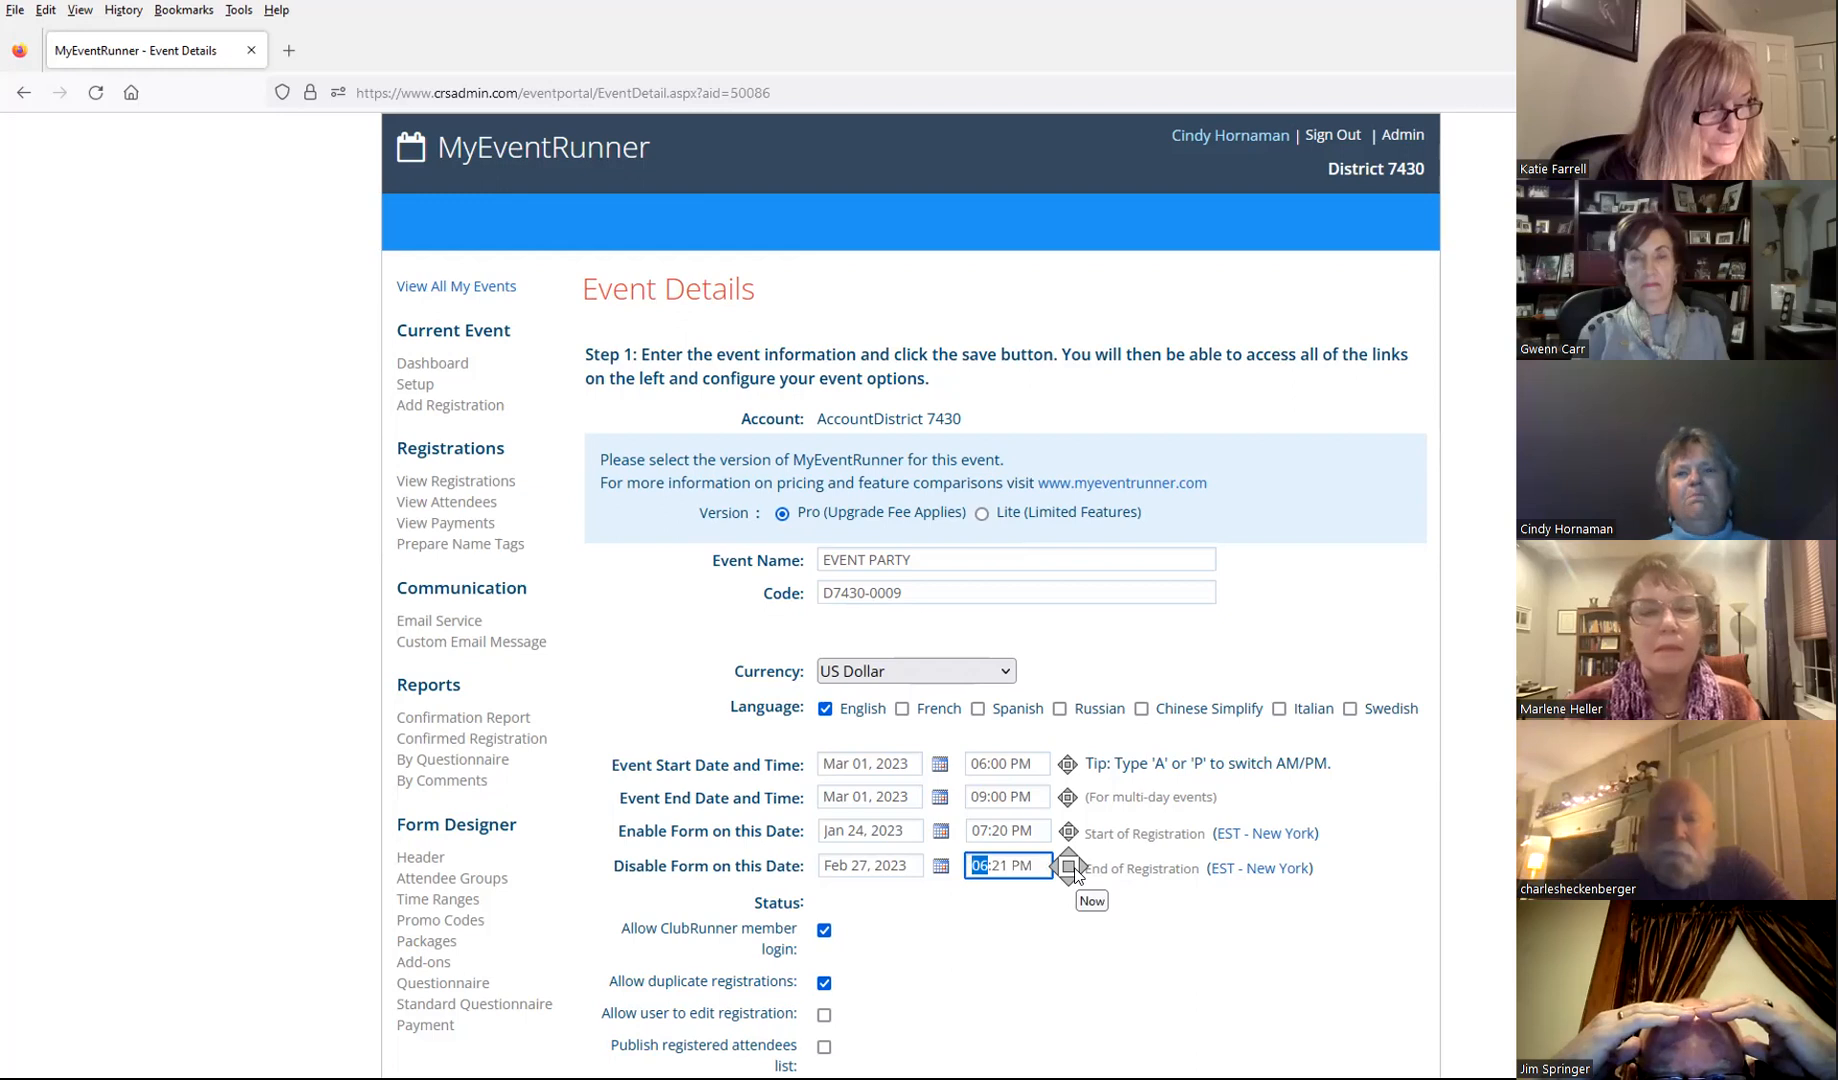
left_click(1081, 943)
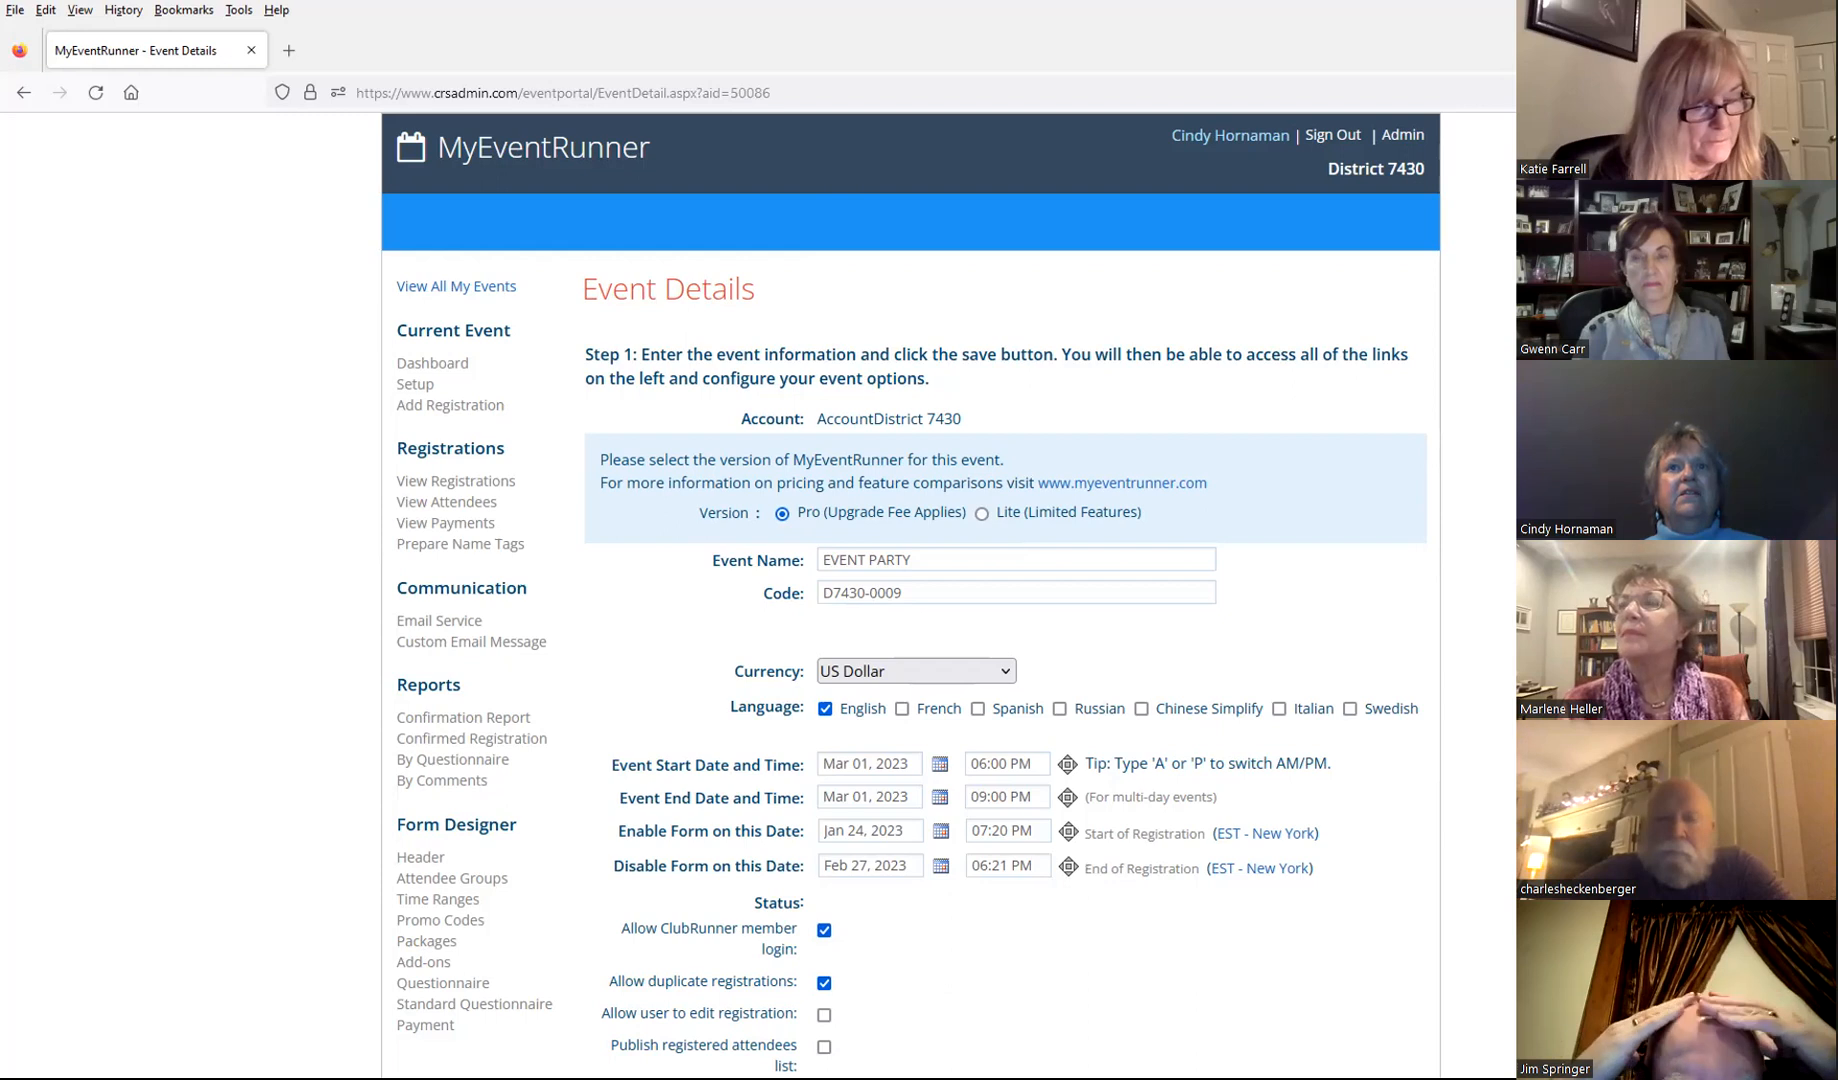
Step: Enable showing the event on the calendar, events list, home page and bulletin
left_click(1768, 13)
scroll(905, 606, "down", 4)
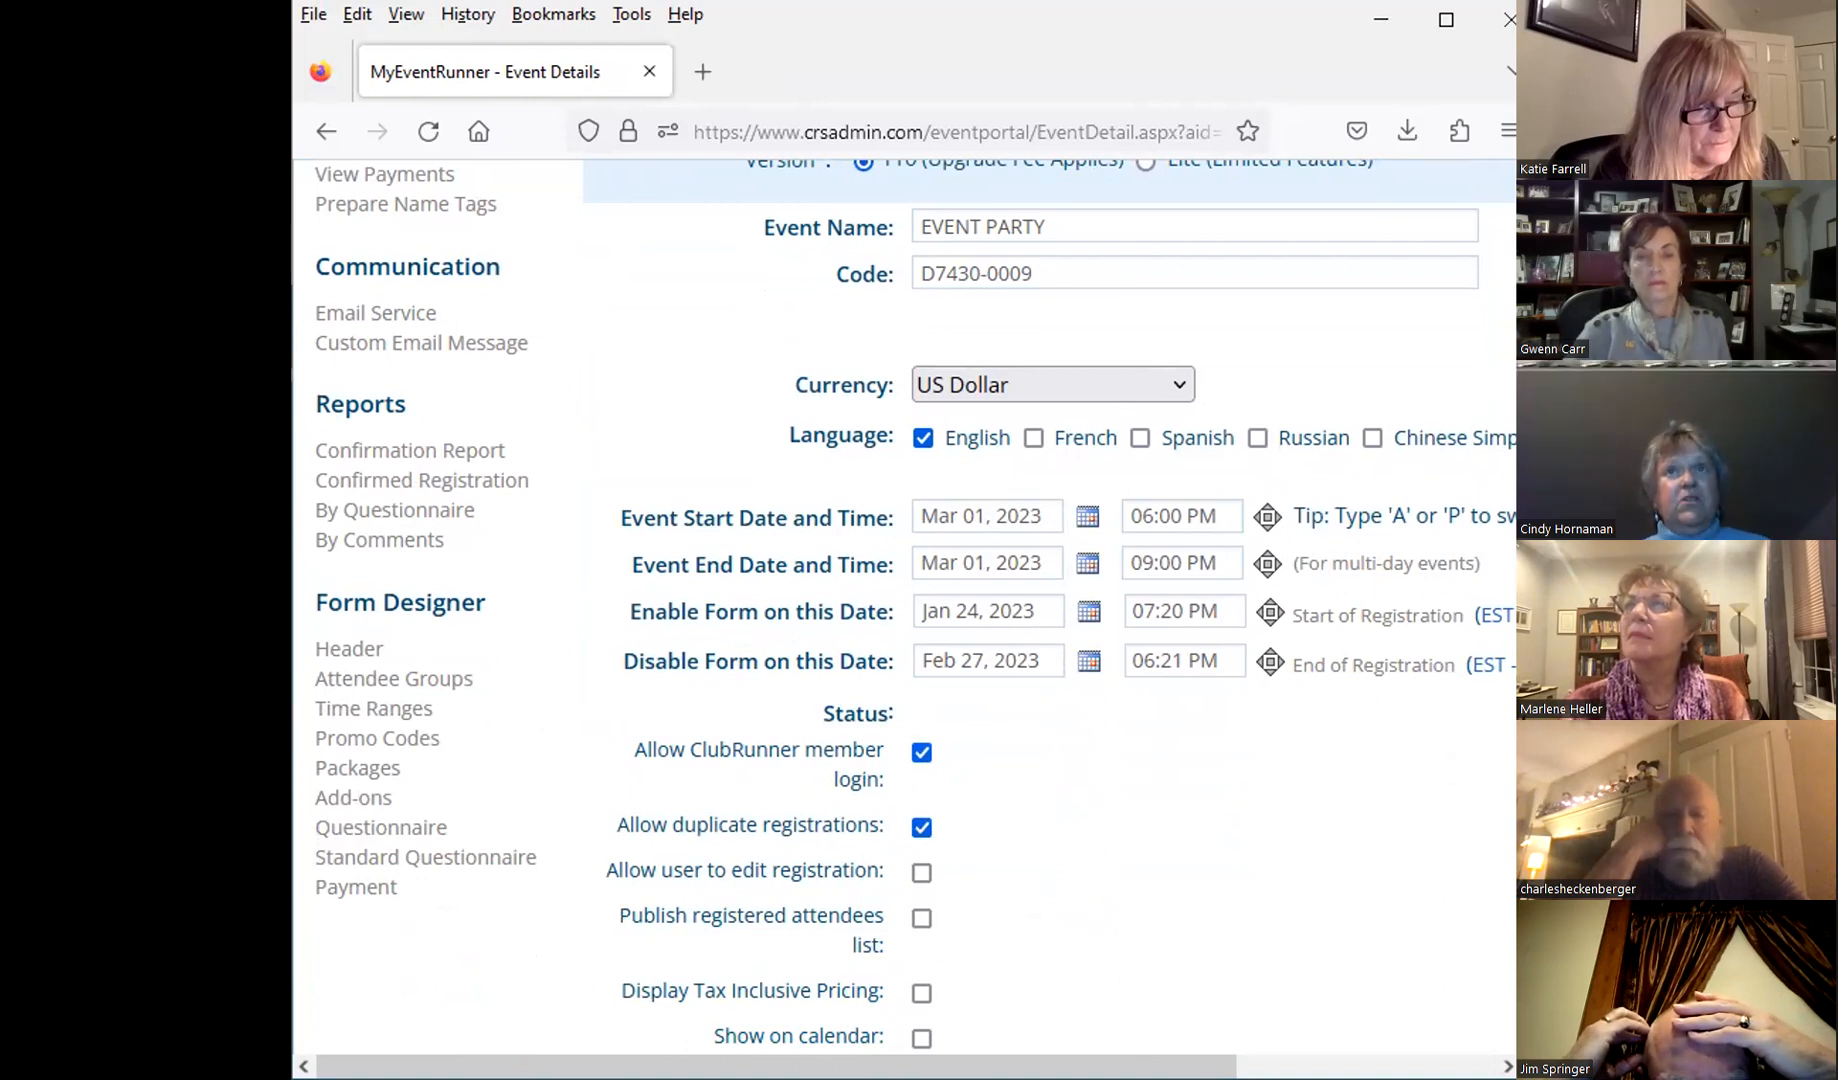
scroll(1050, 600, "down", 3)
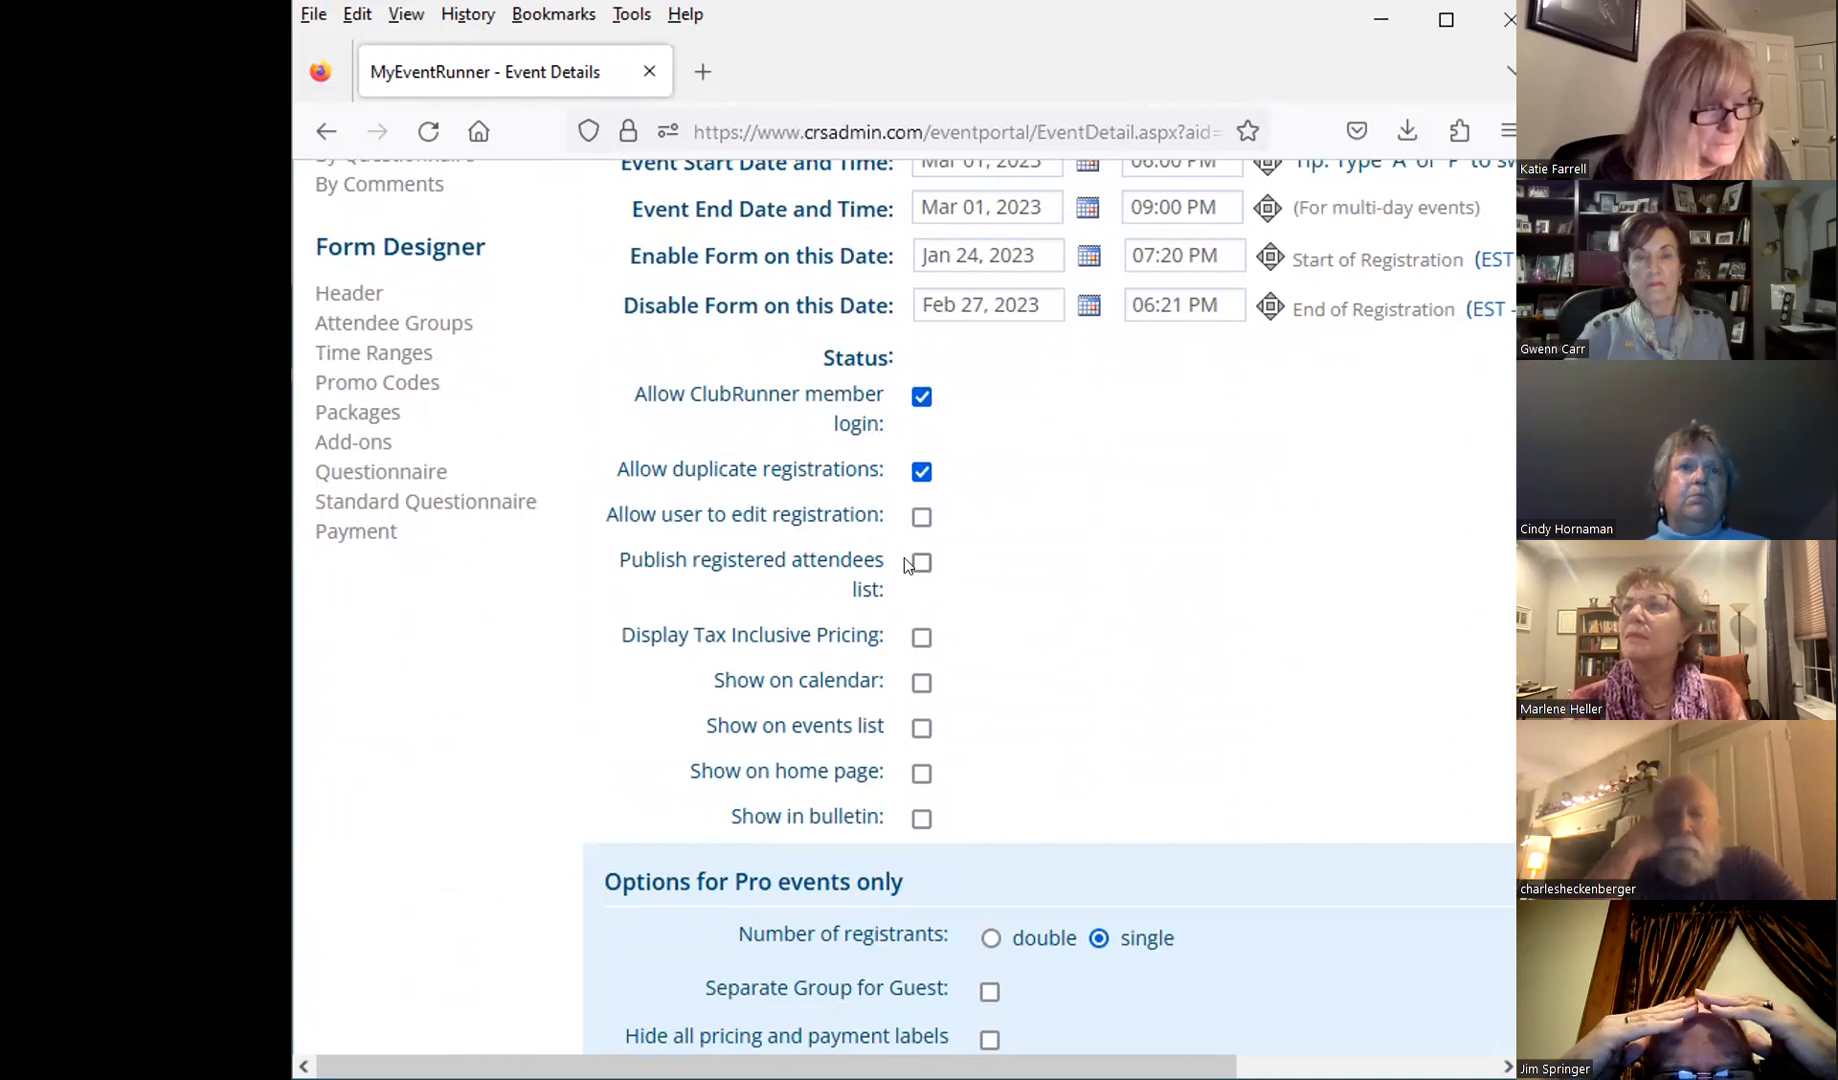
left_click(914, 684)
left_click(920, 729)
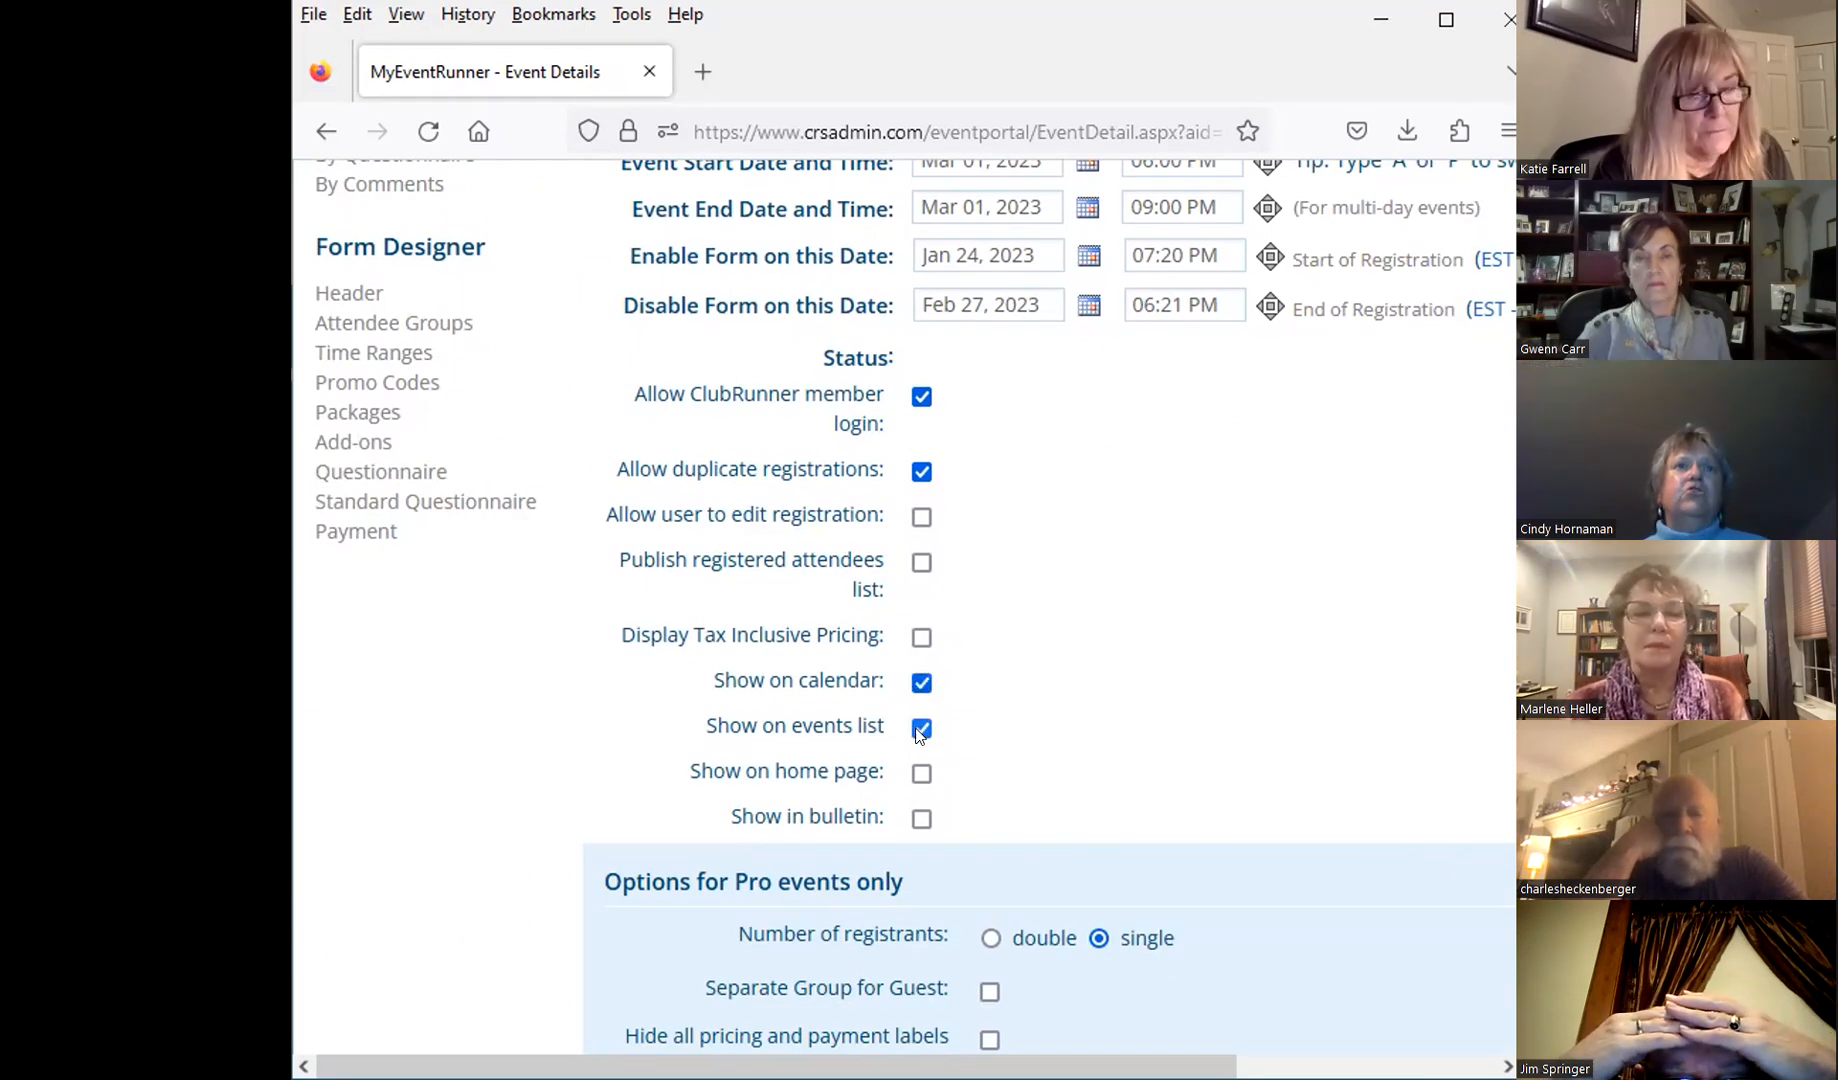
left_click(907, 780)
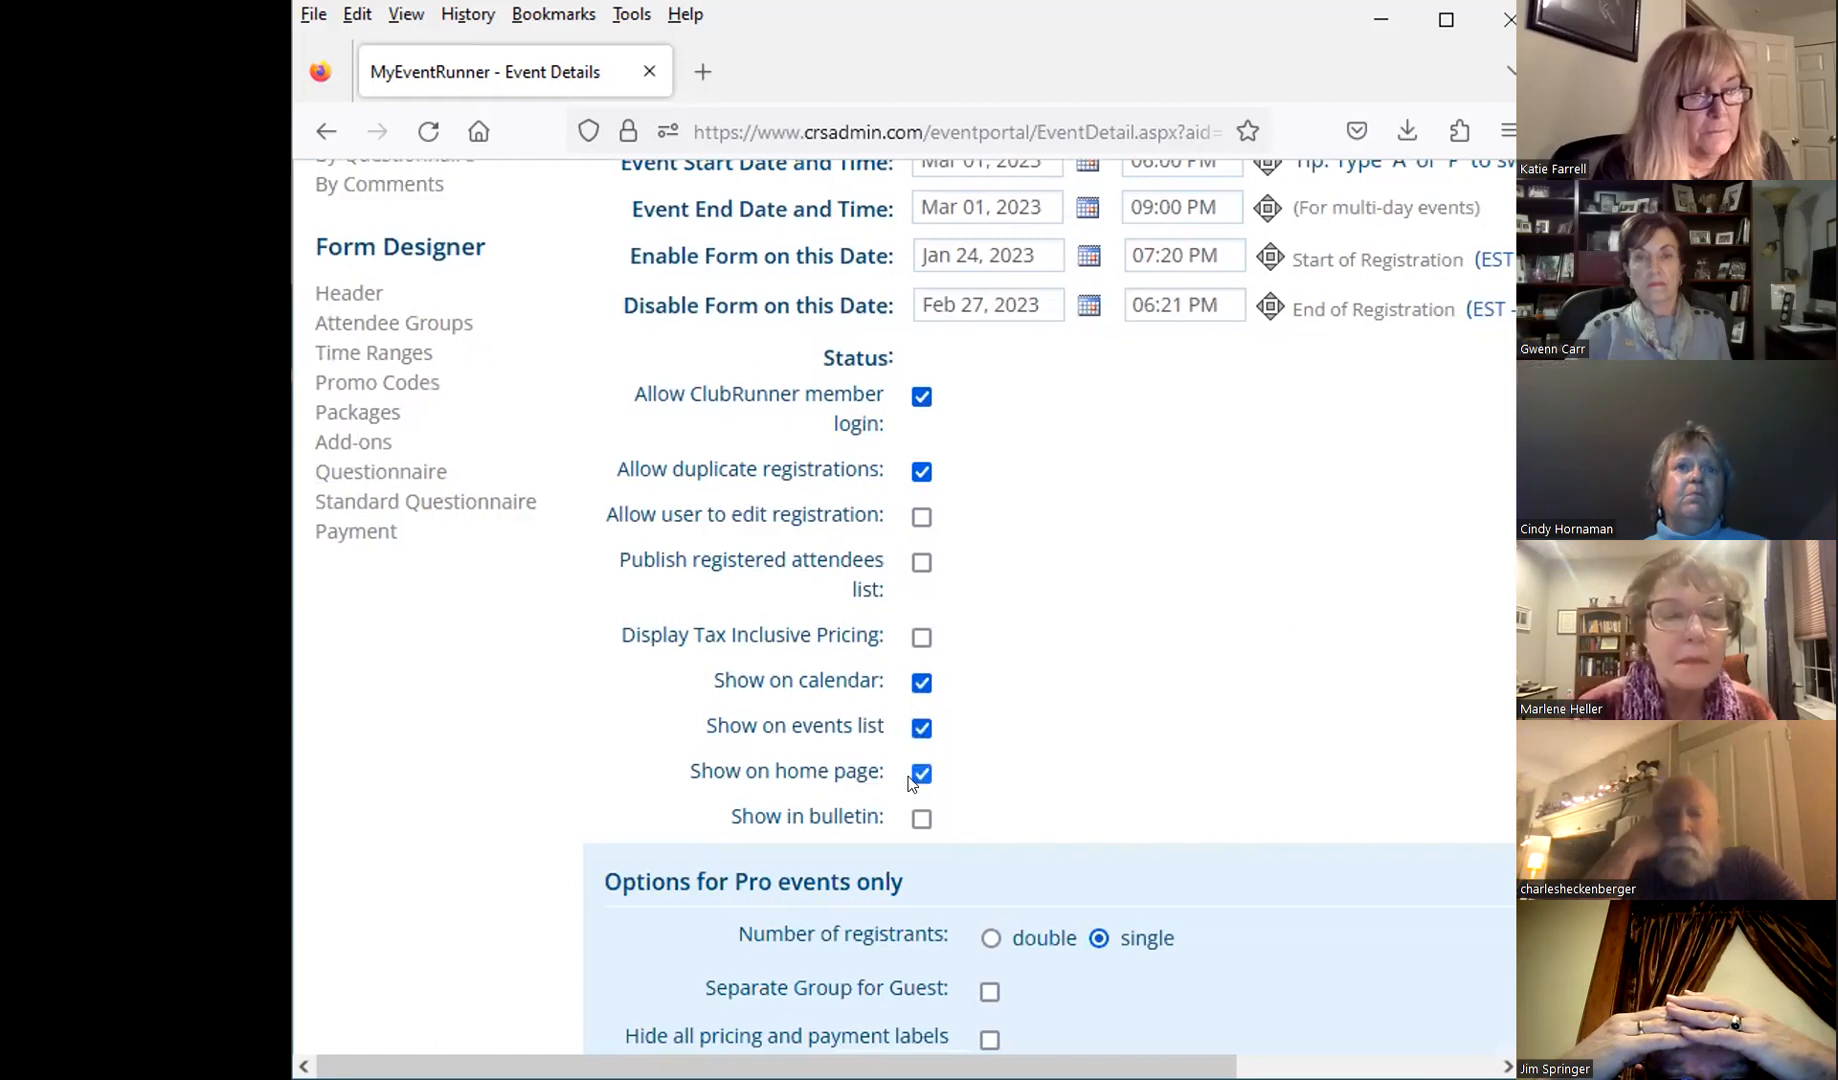
left_click(919, 821)
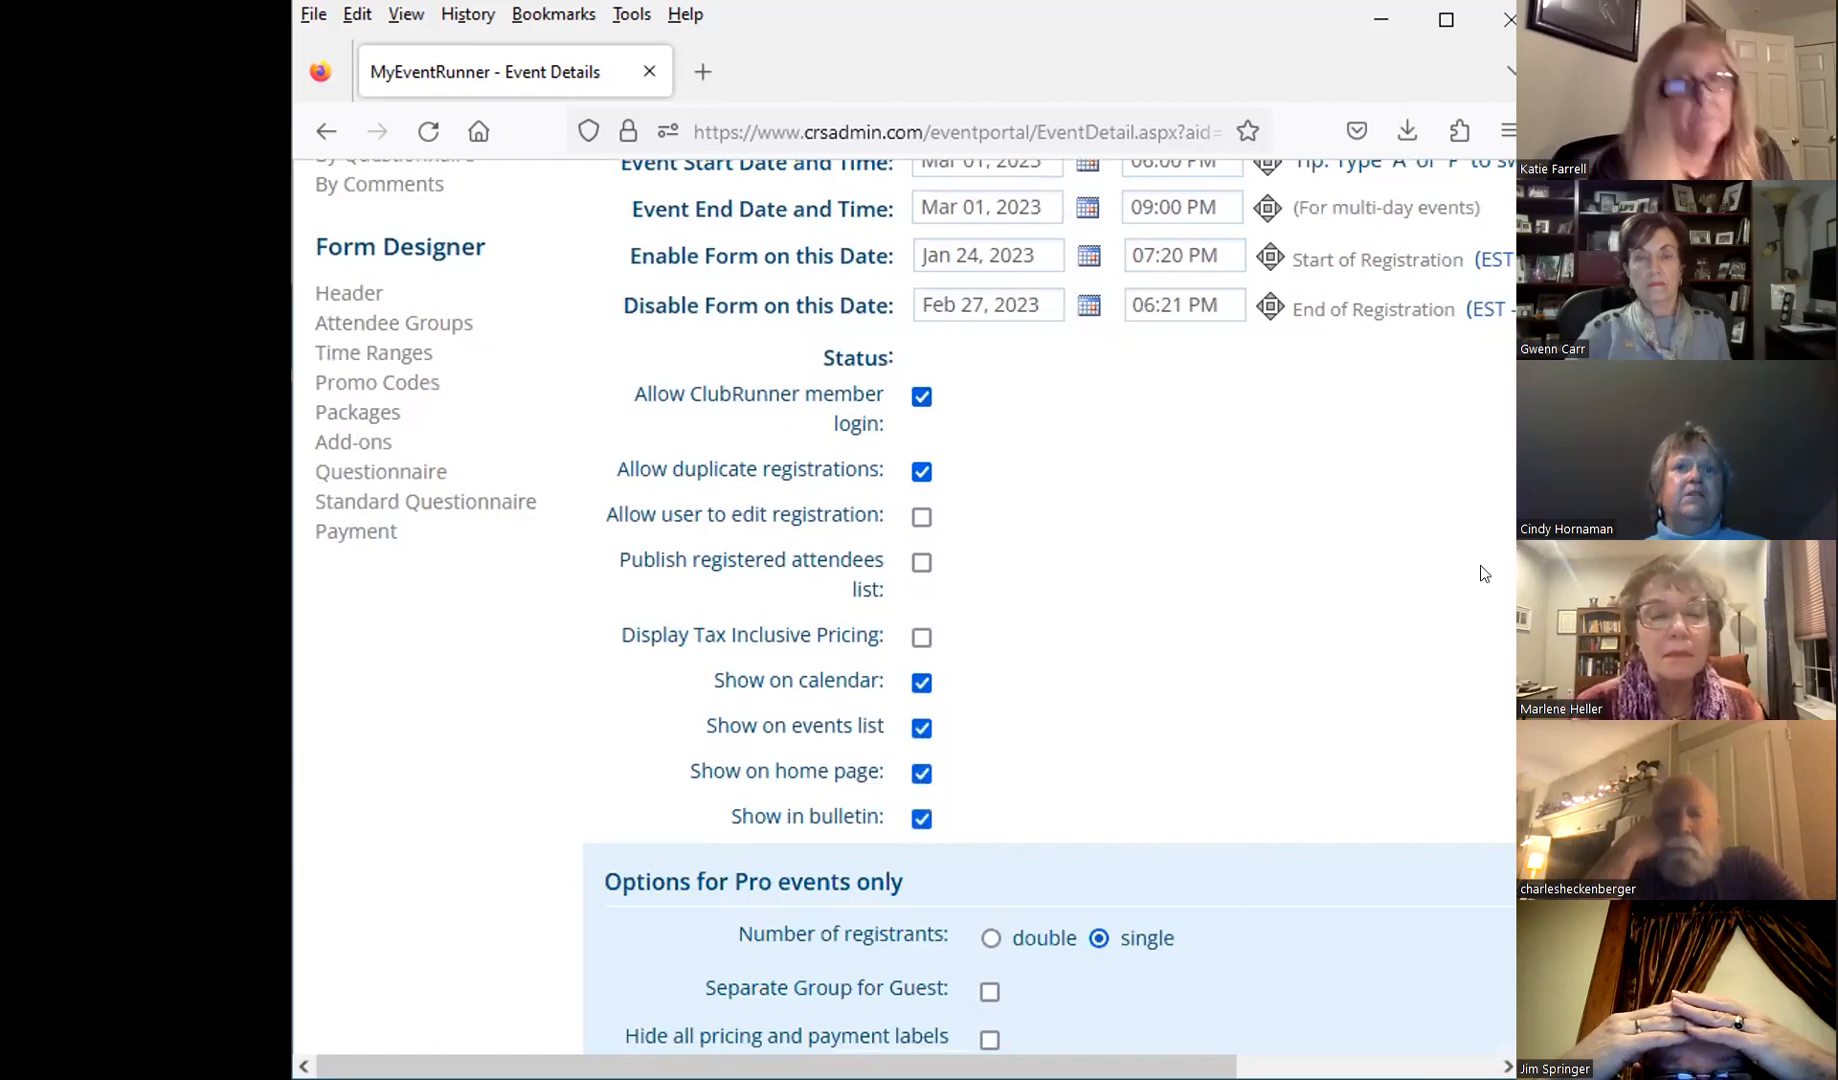
Step: In the Pro event options, allow double registrants with a separate guest group and make the event payable by check
scroll(1498, 660, "down", 5)
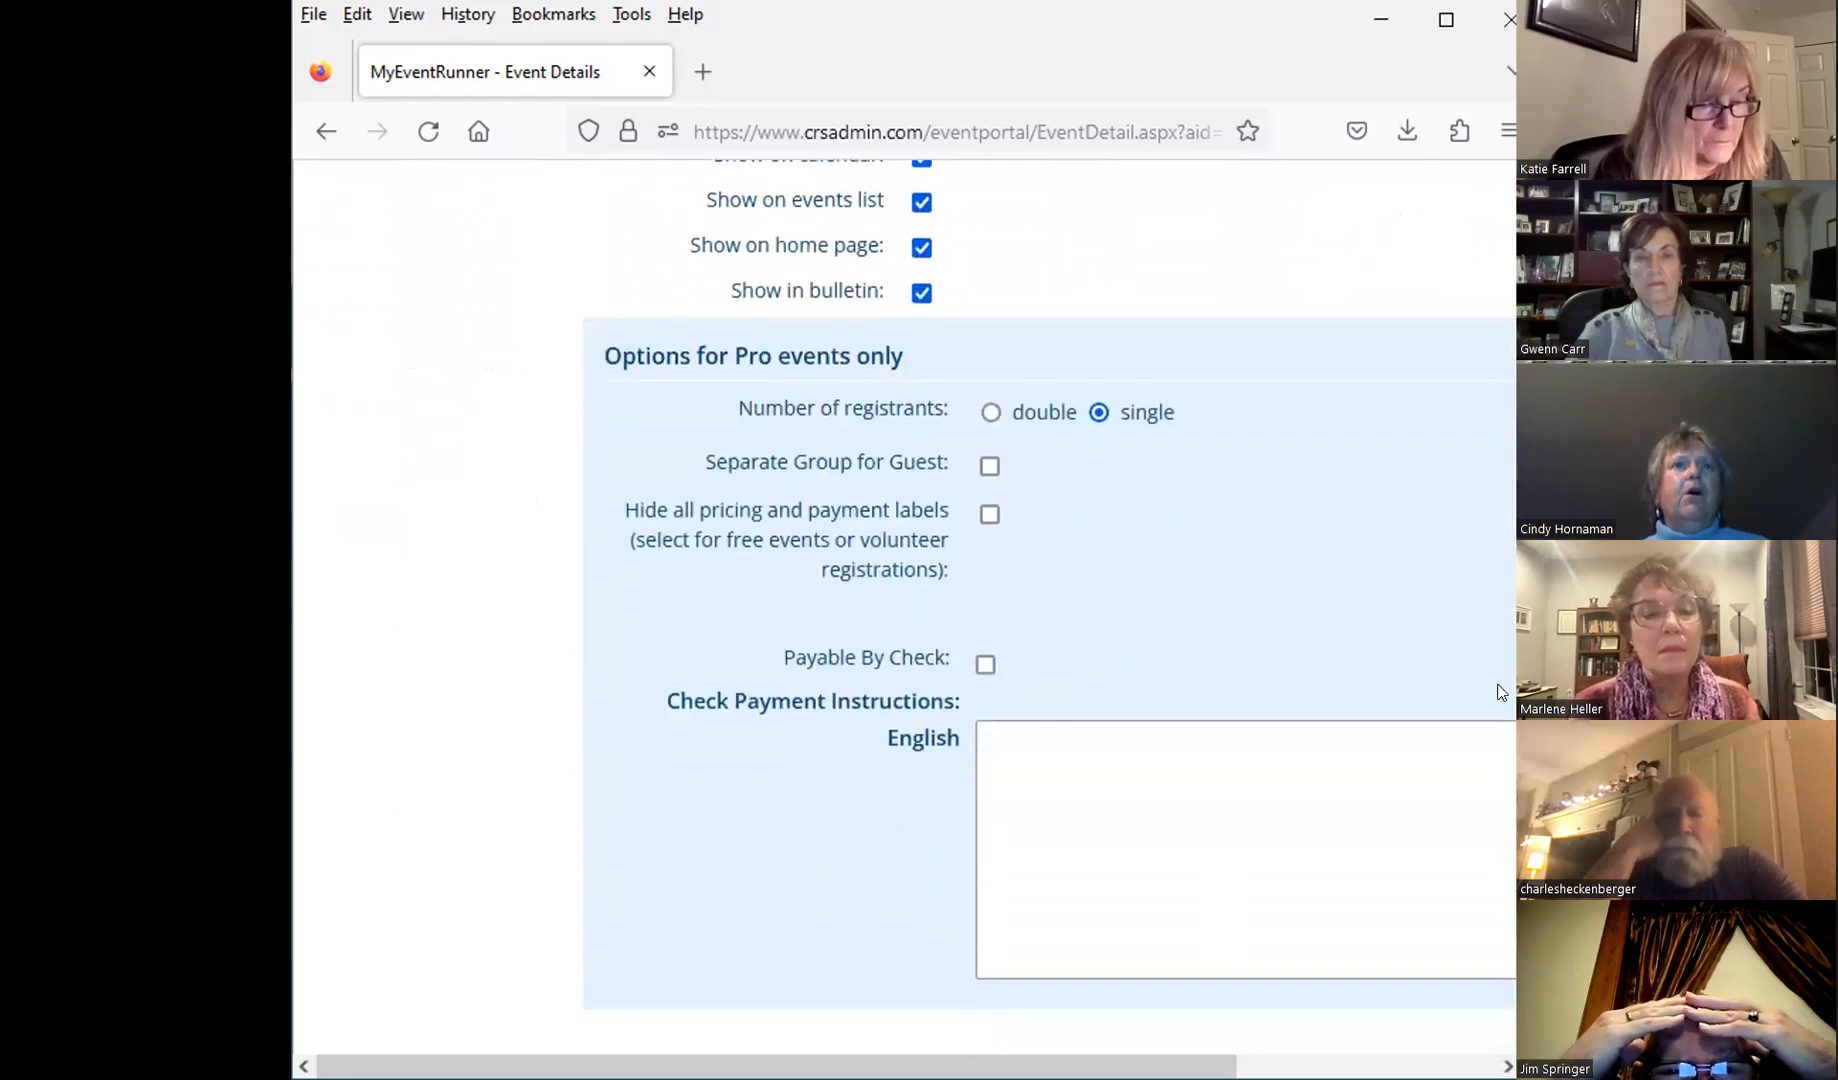
left_click(993, 414)
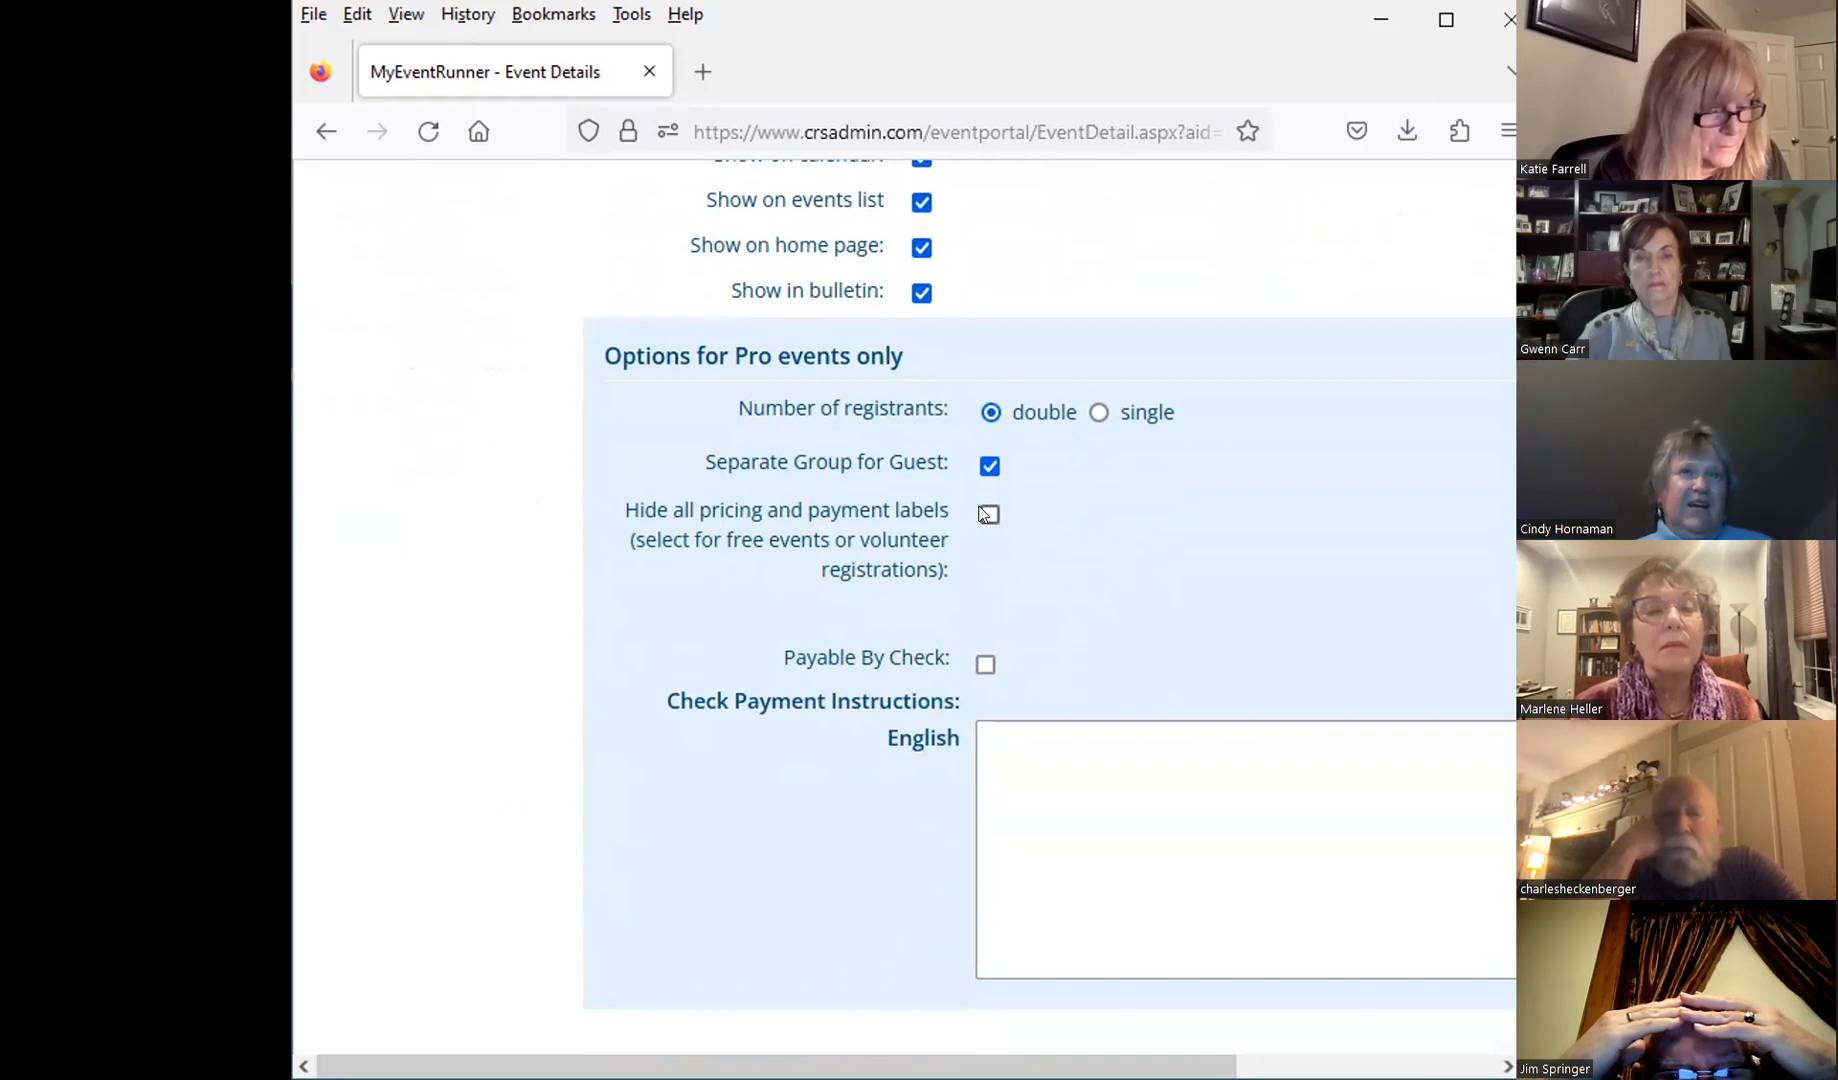
left_click(985, 664)
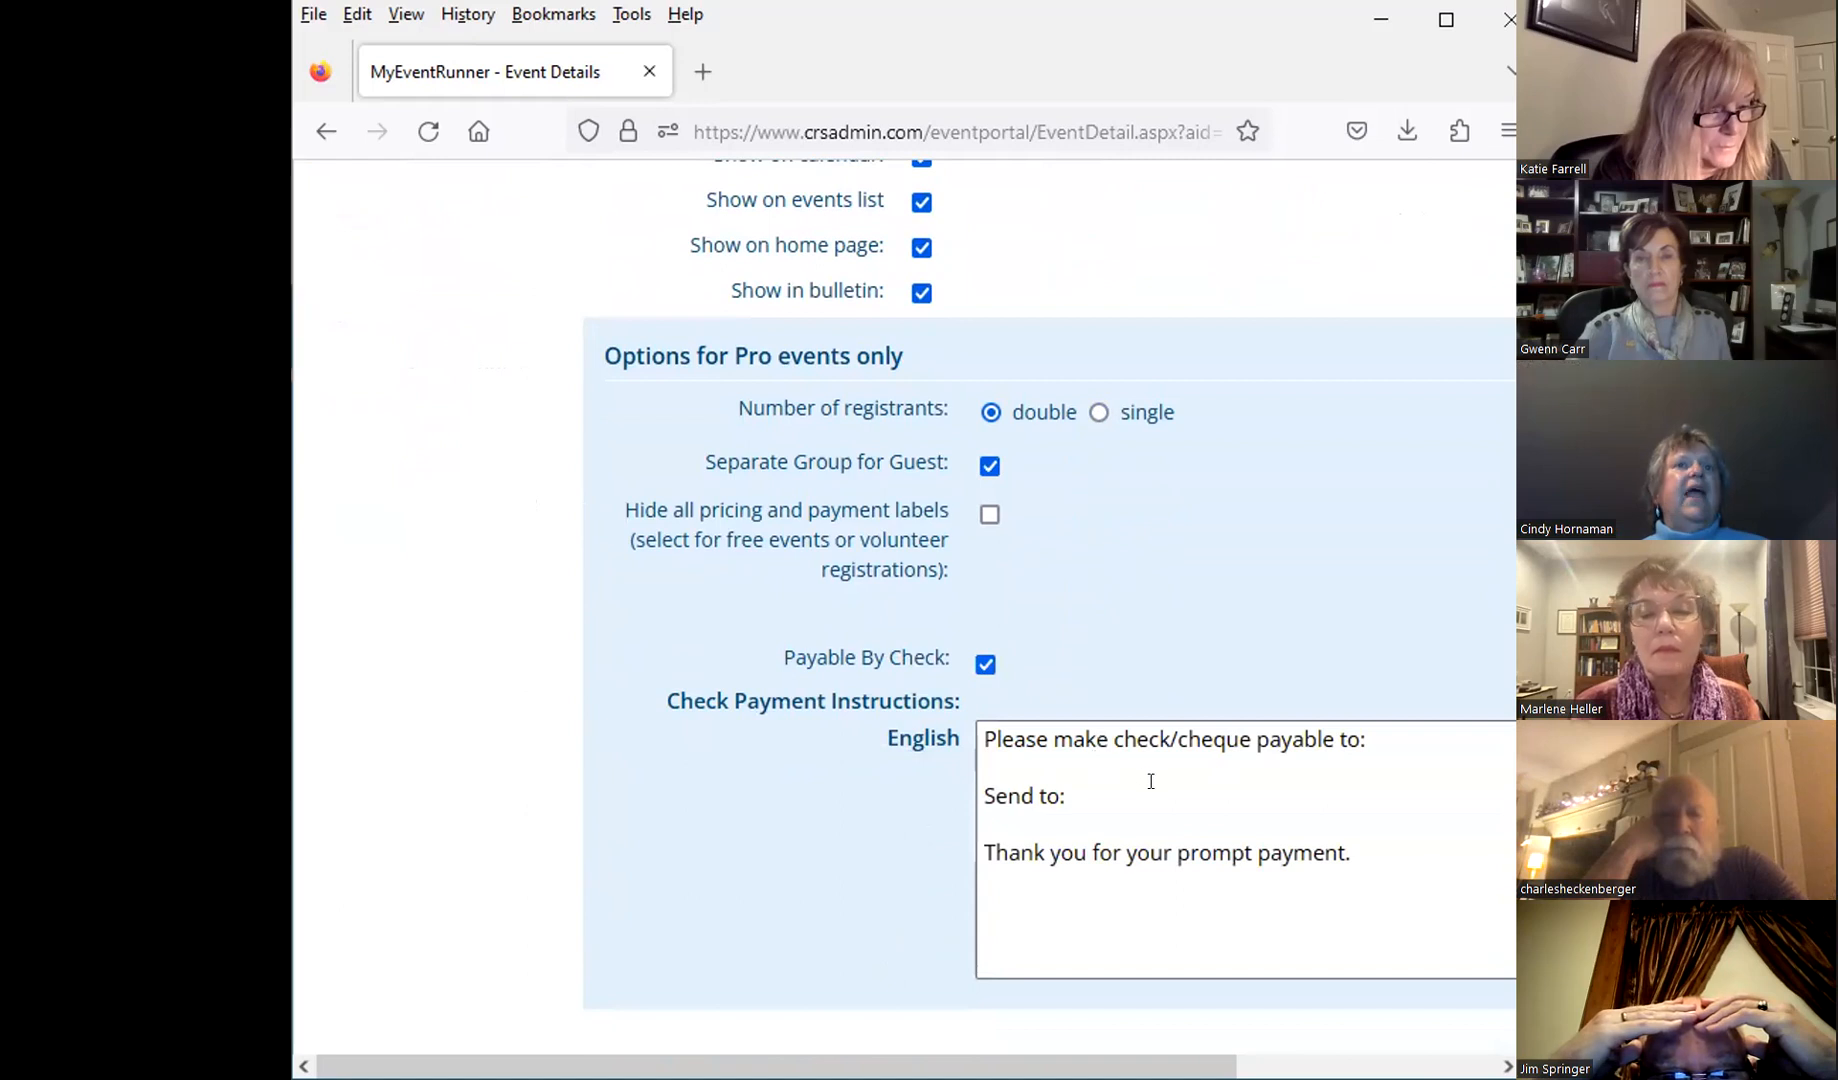
Step: Review the completed event details from the dates through the check payment instructions, and save the event
scroll(1486, 827, "down", 5)
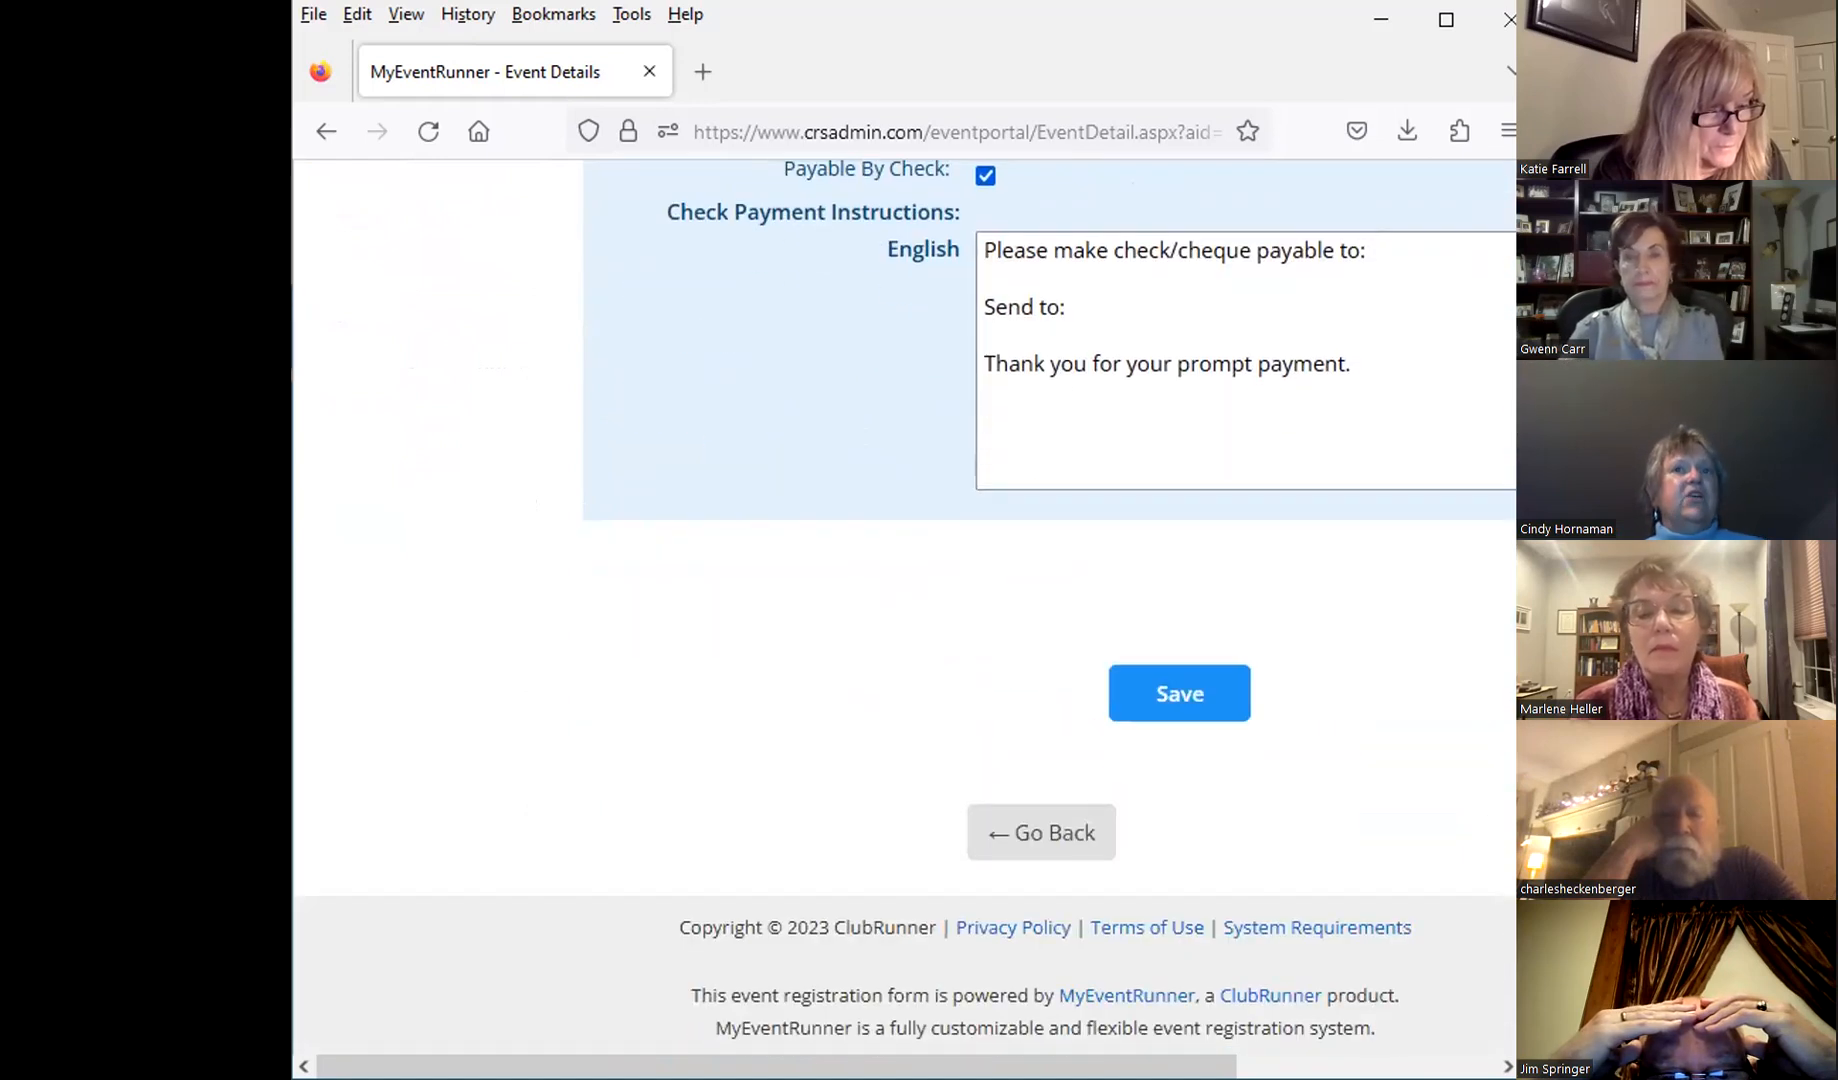
scroll(1437, 281, "up", 15)
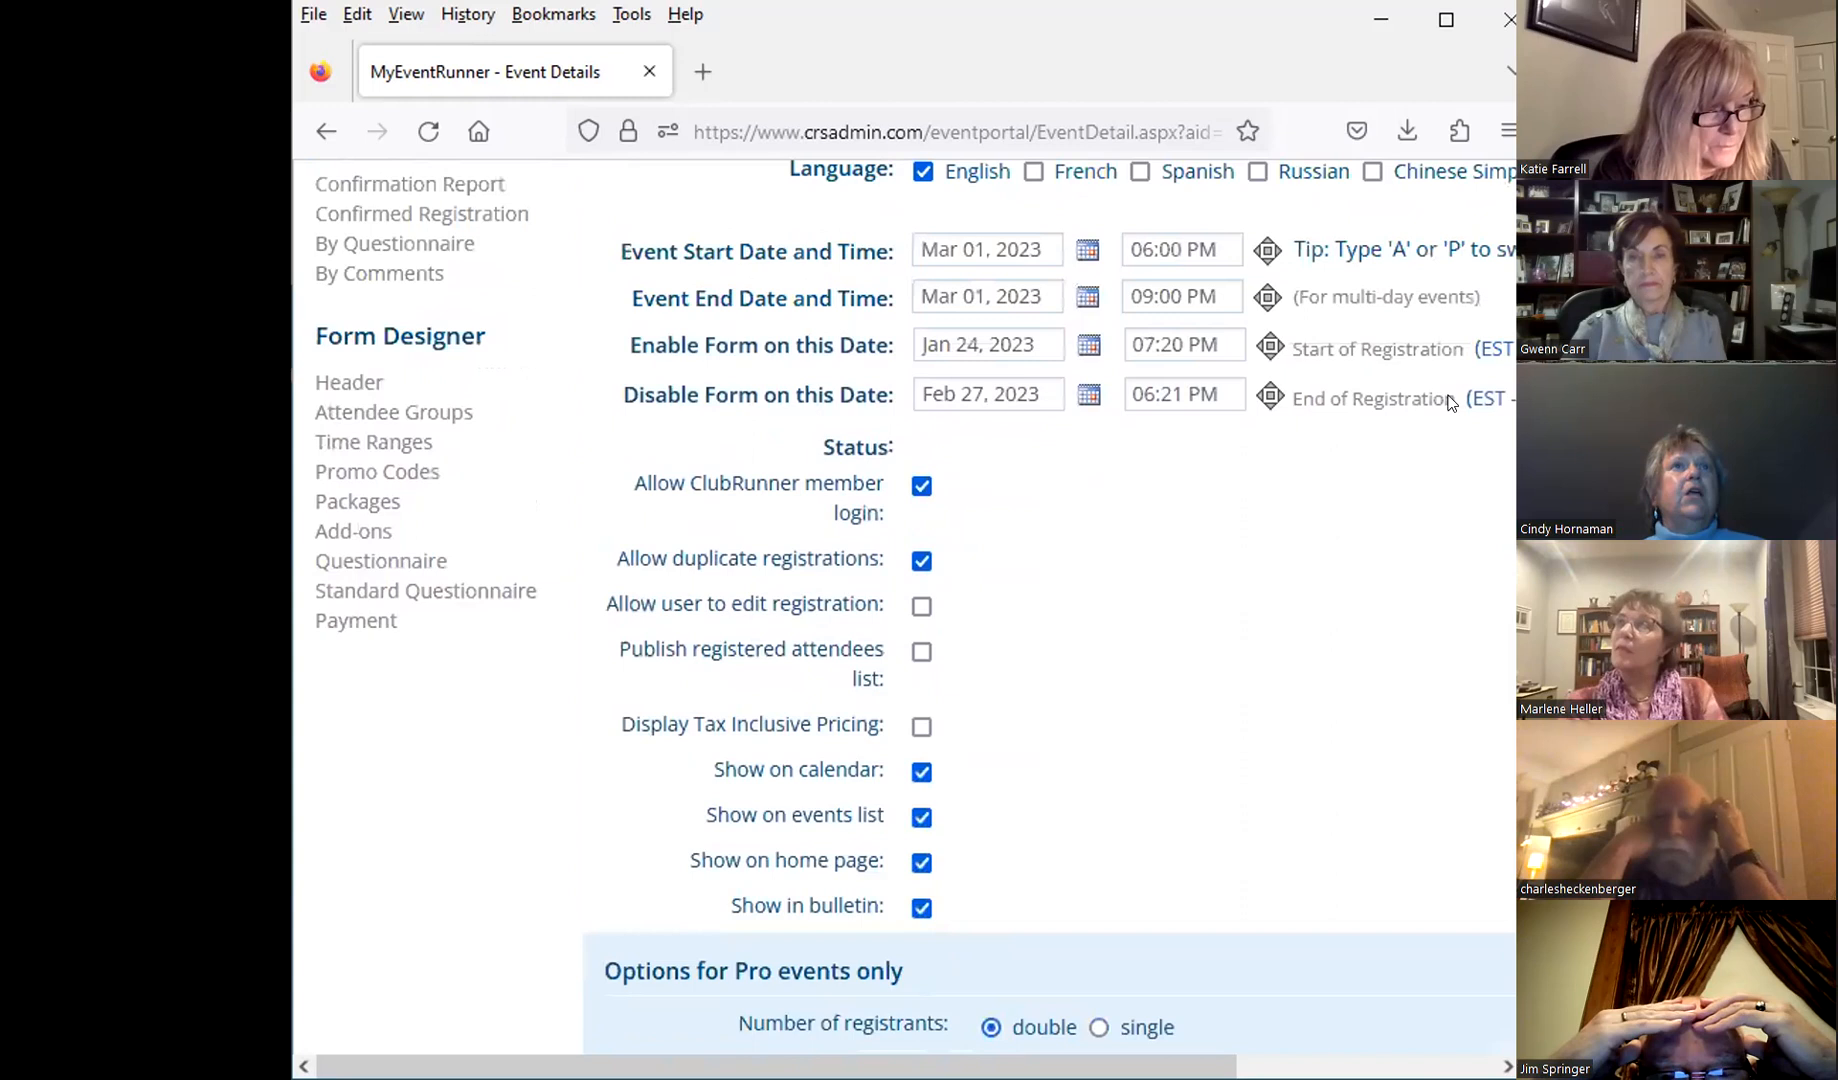
scroll(1437, 281, "up", 3)
scroll(1450, 740, "down", 20)
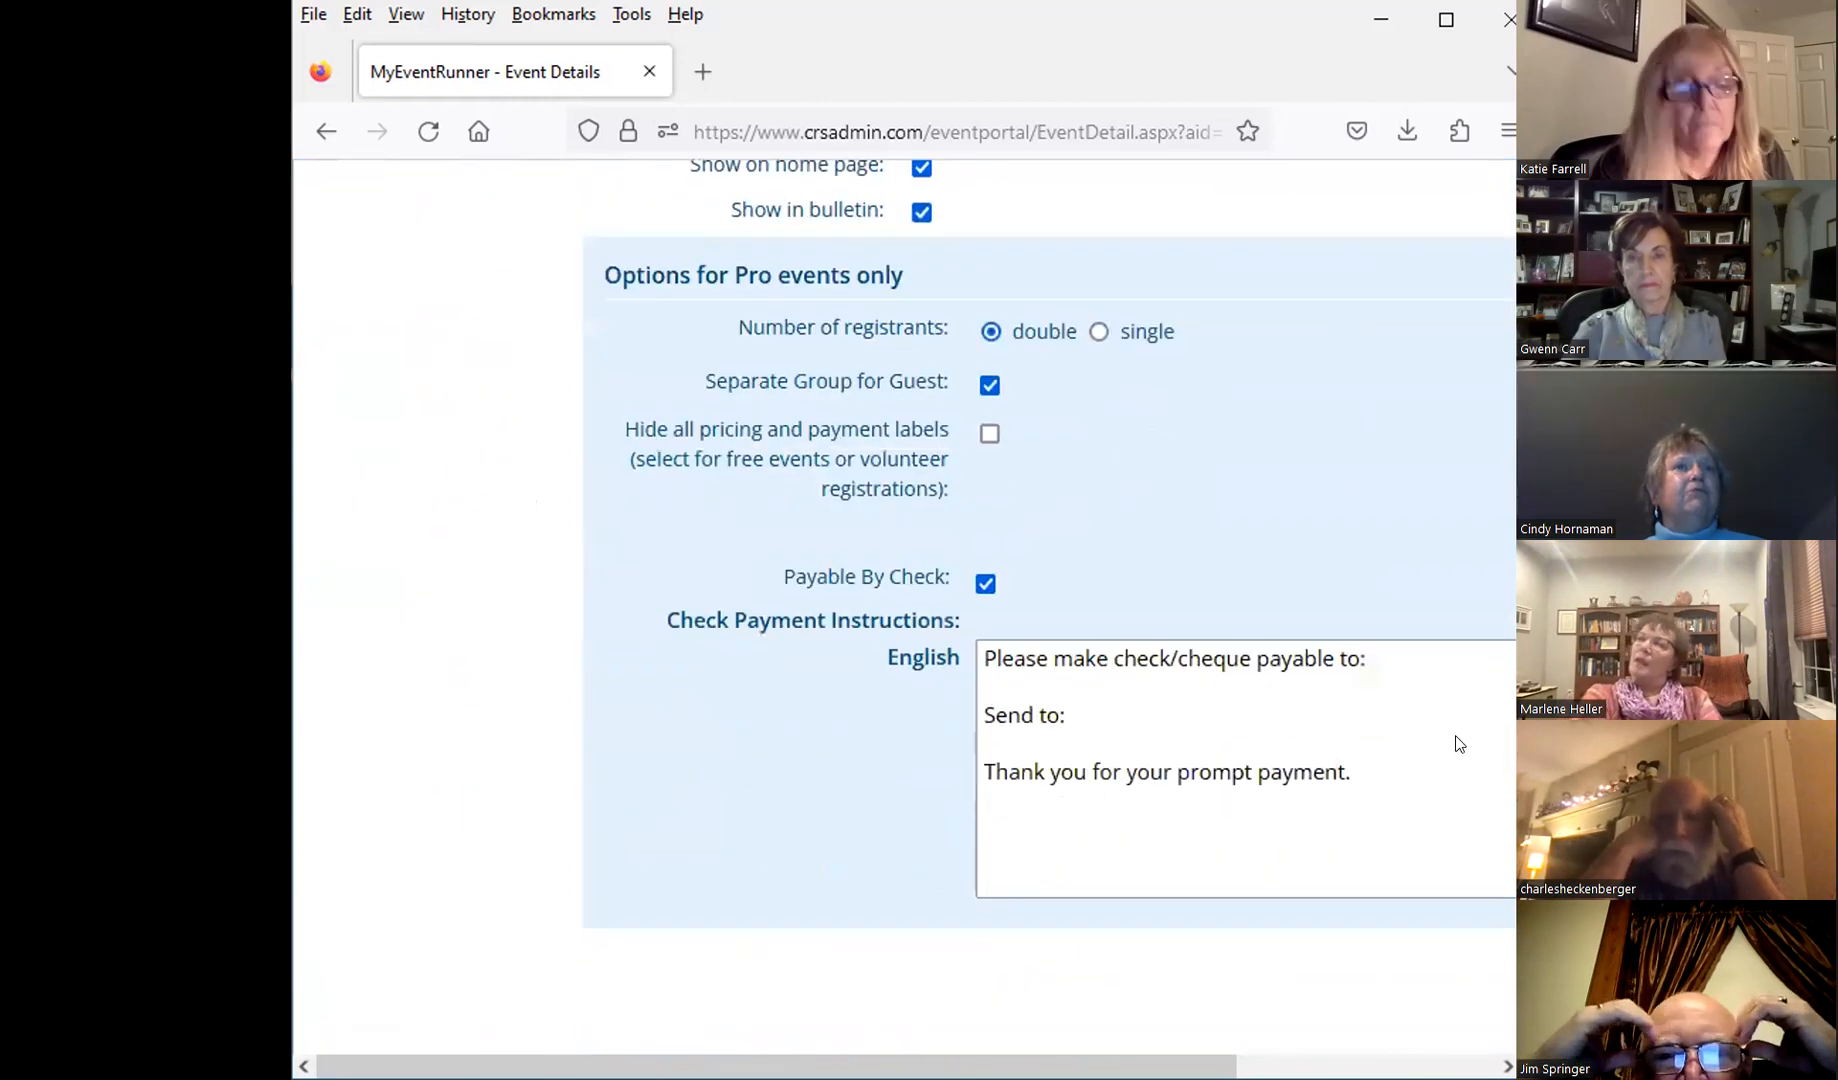
left_click(1199, 666)
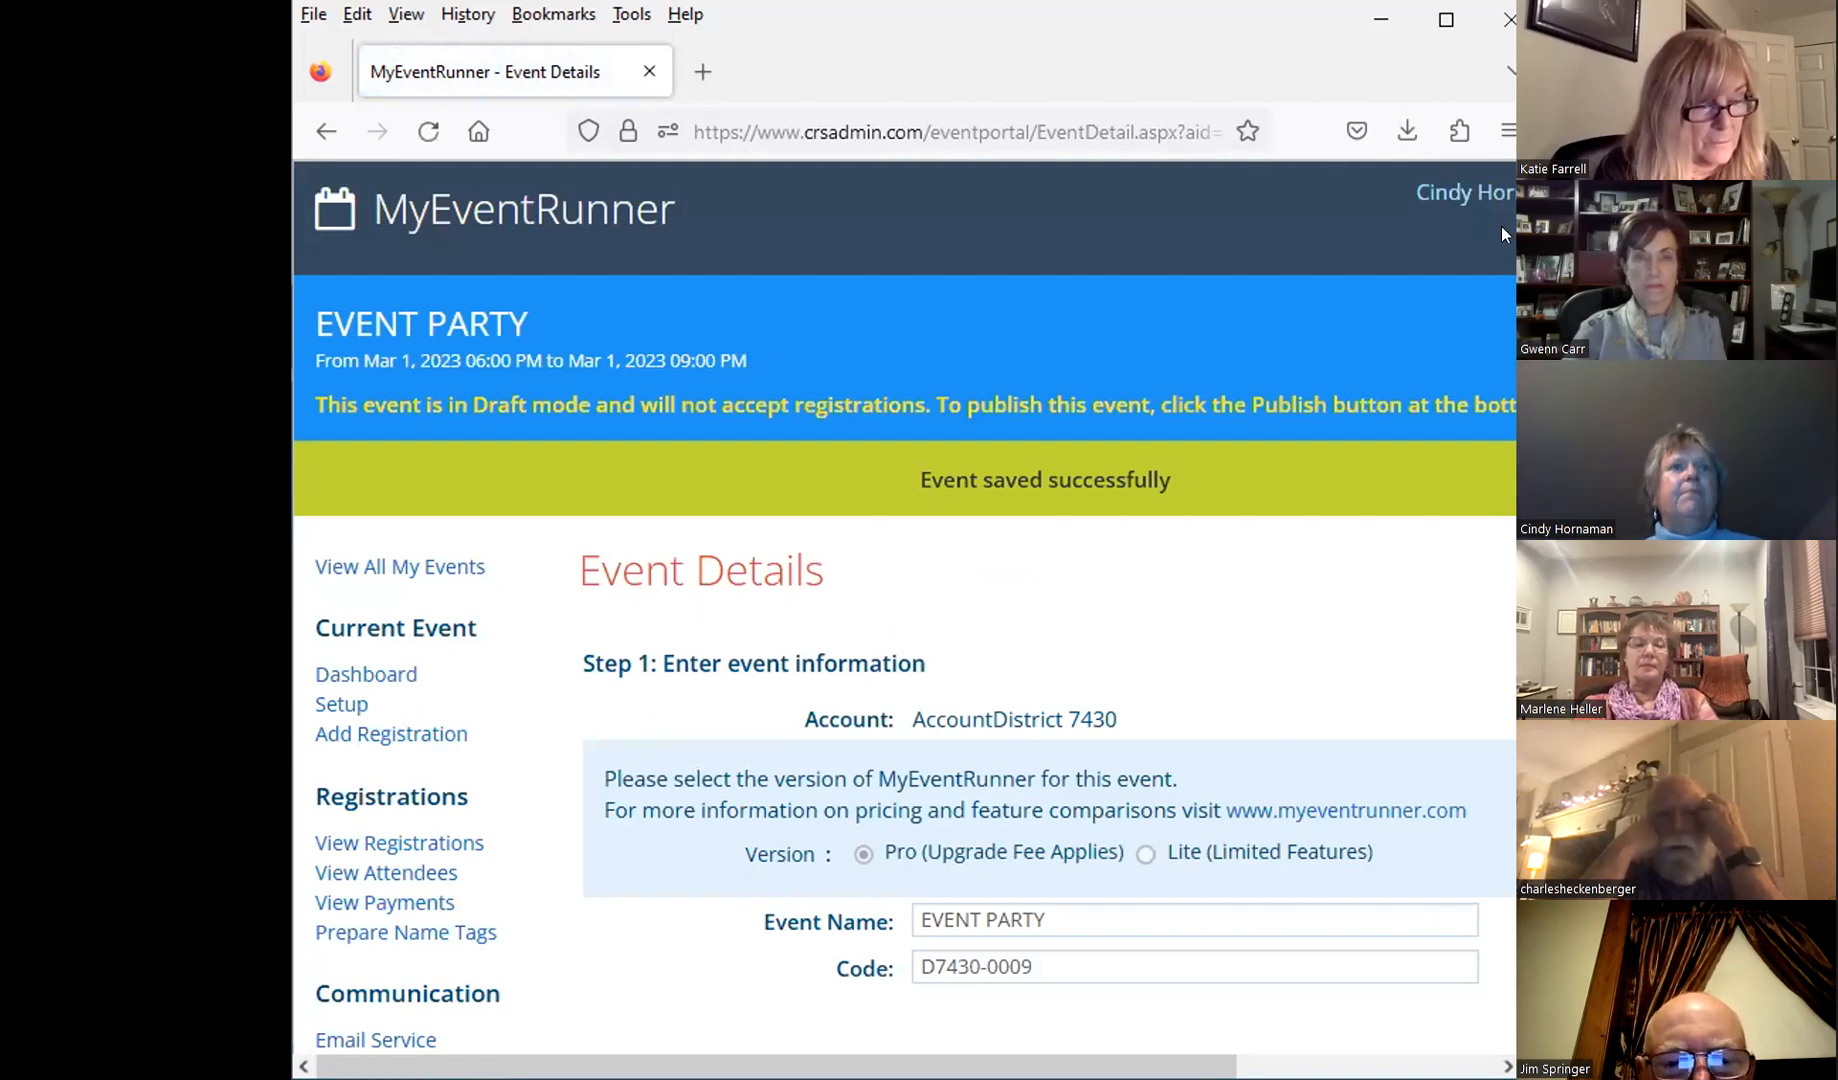
Step: View the event dashboard in a maximized window with guests included, and return to the event's setup page
scroll(1503, 320, "down", 4)
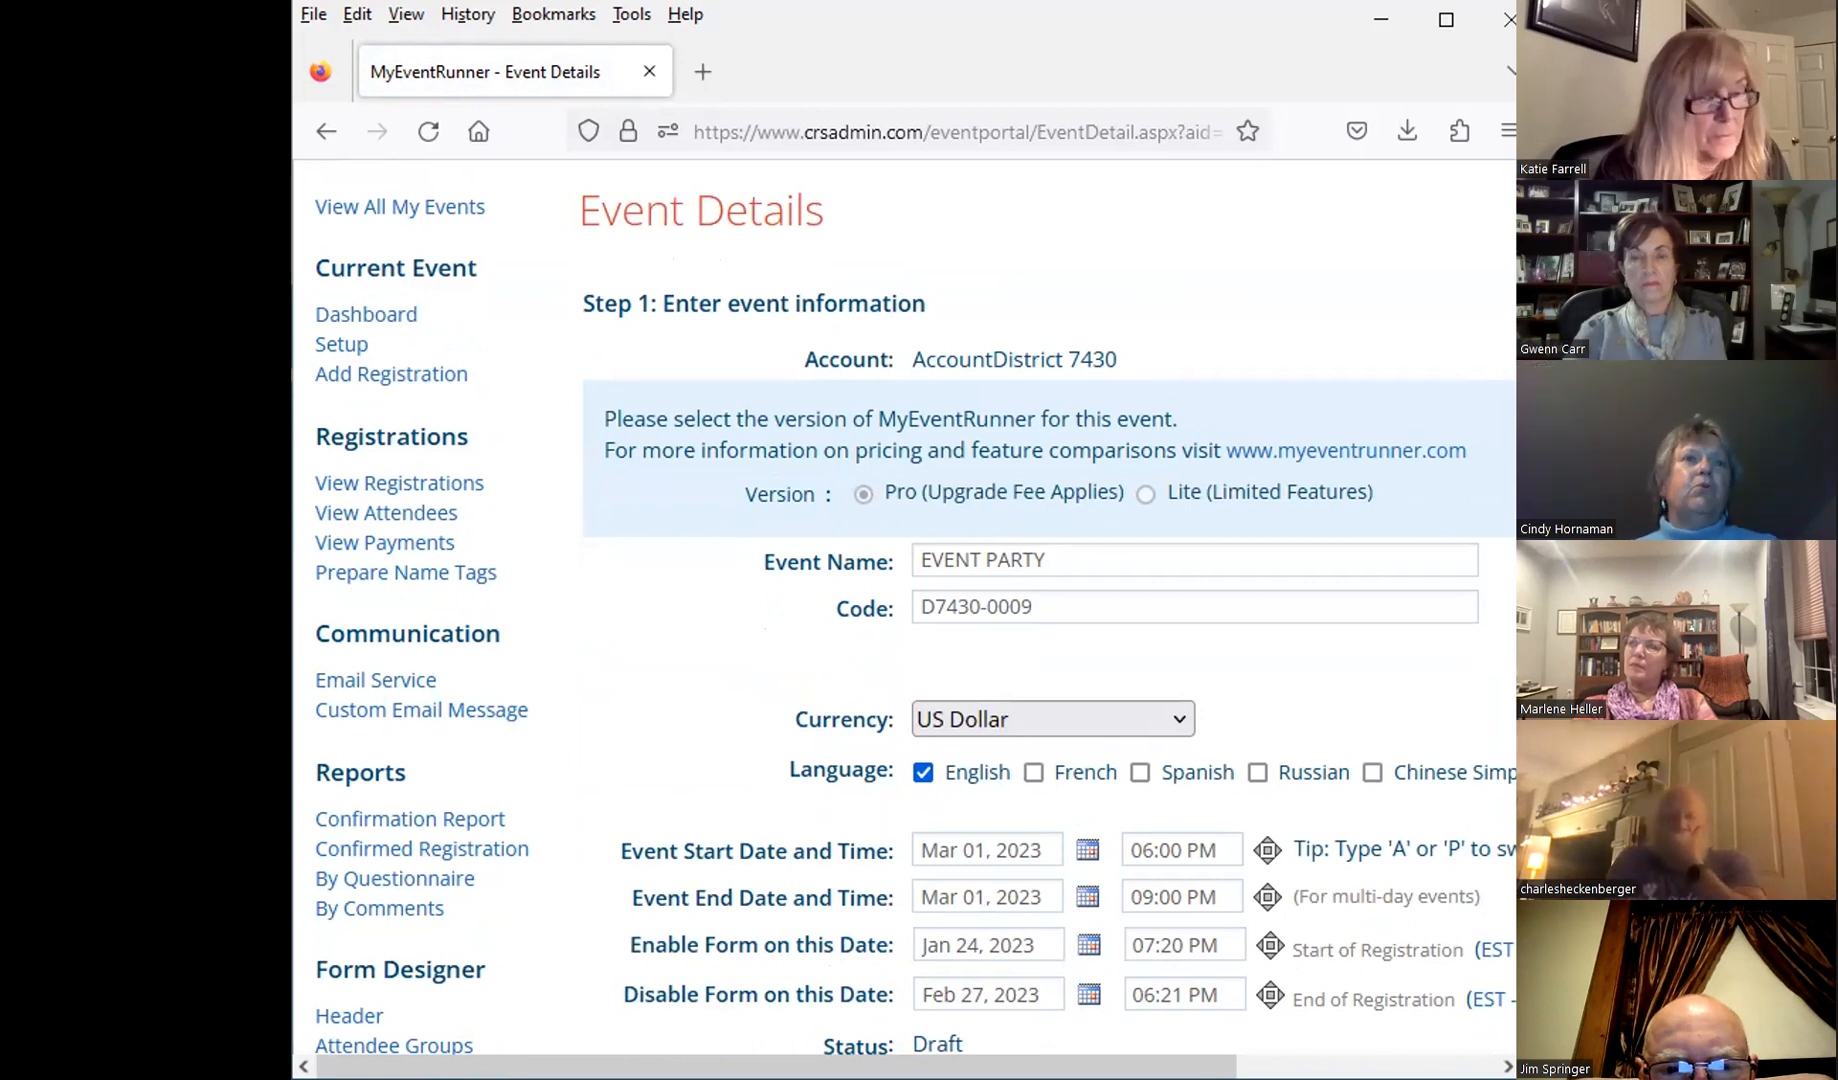
scroll(1000, 600, "down", 1)
scroll(1000, 600, "up", 1)
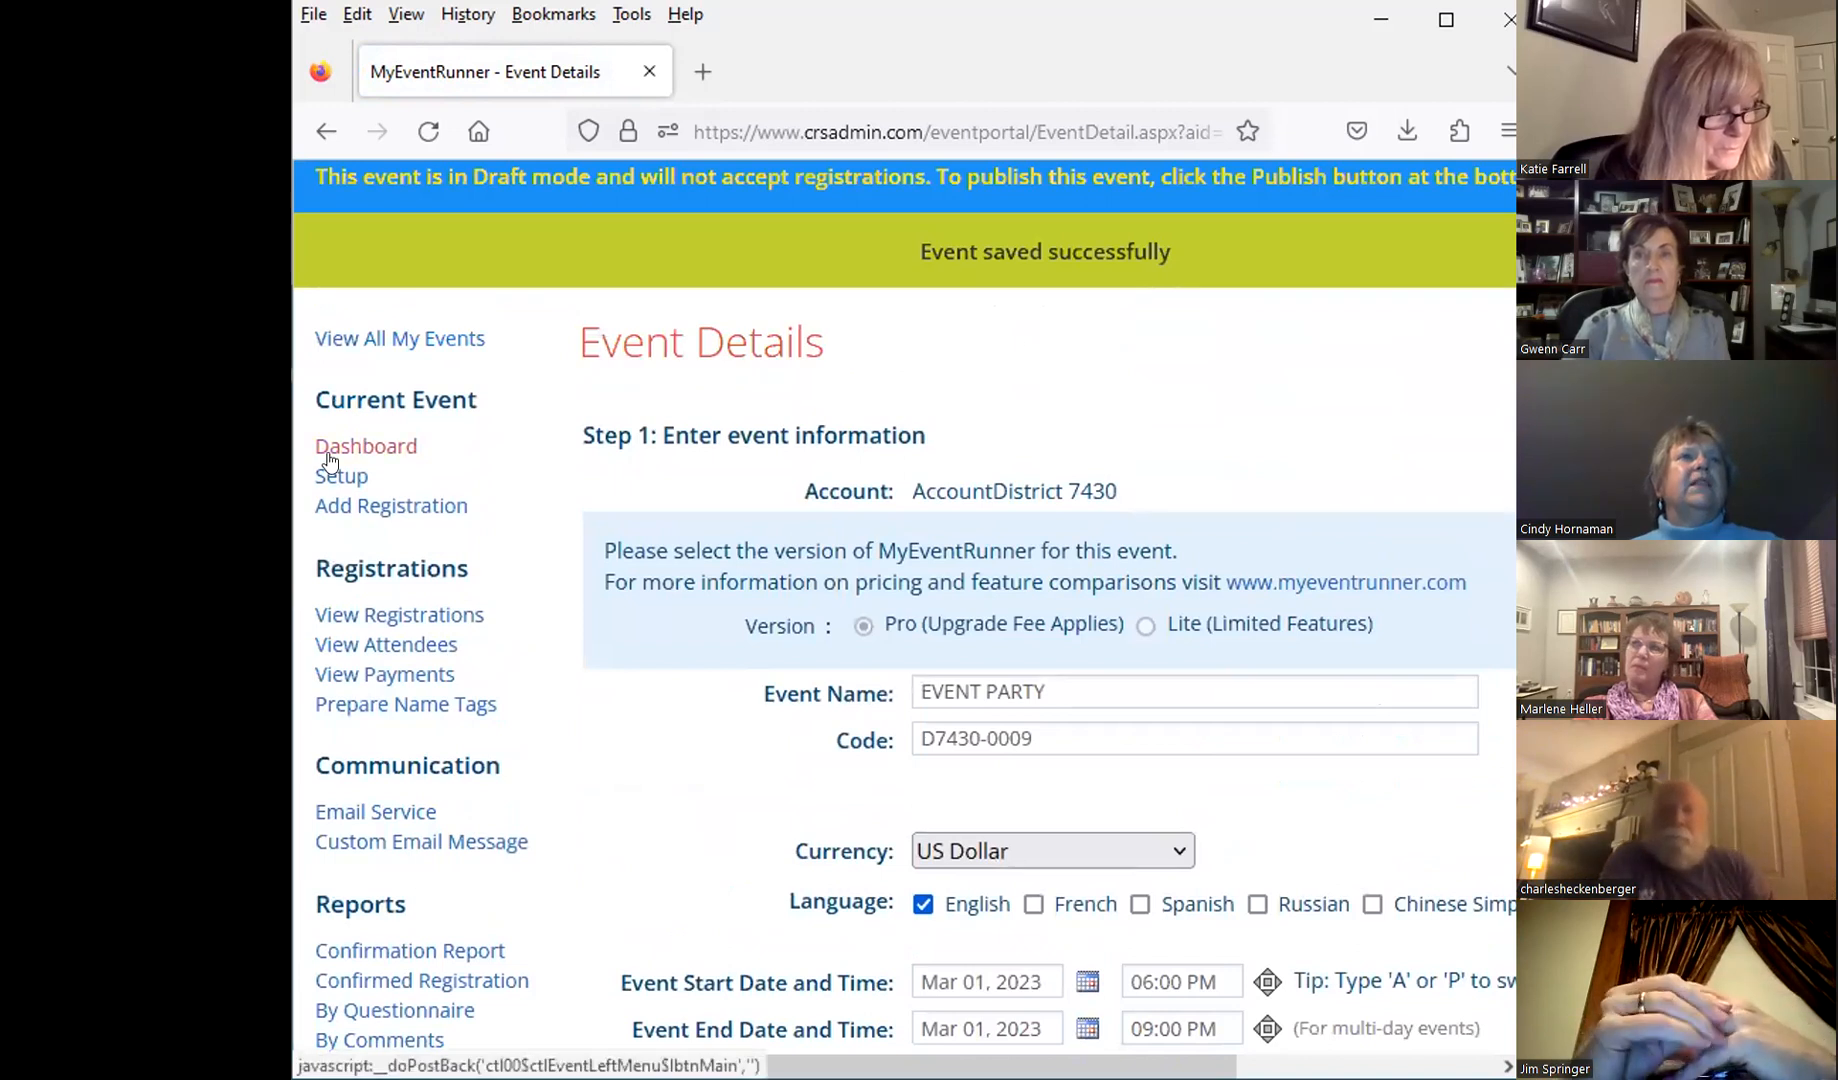
left_click(330, 458)
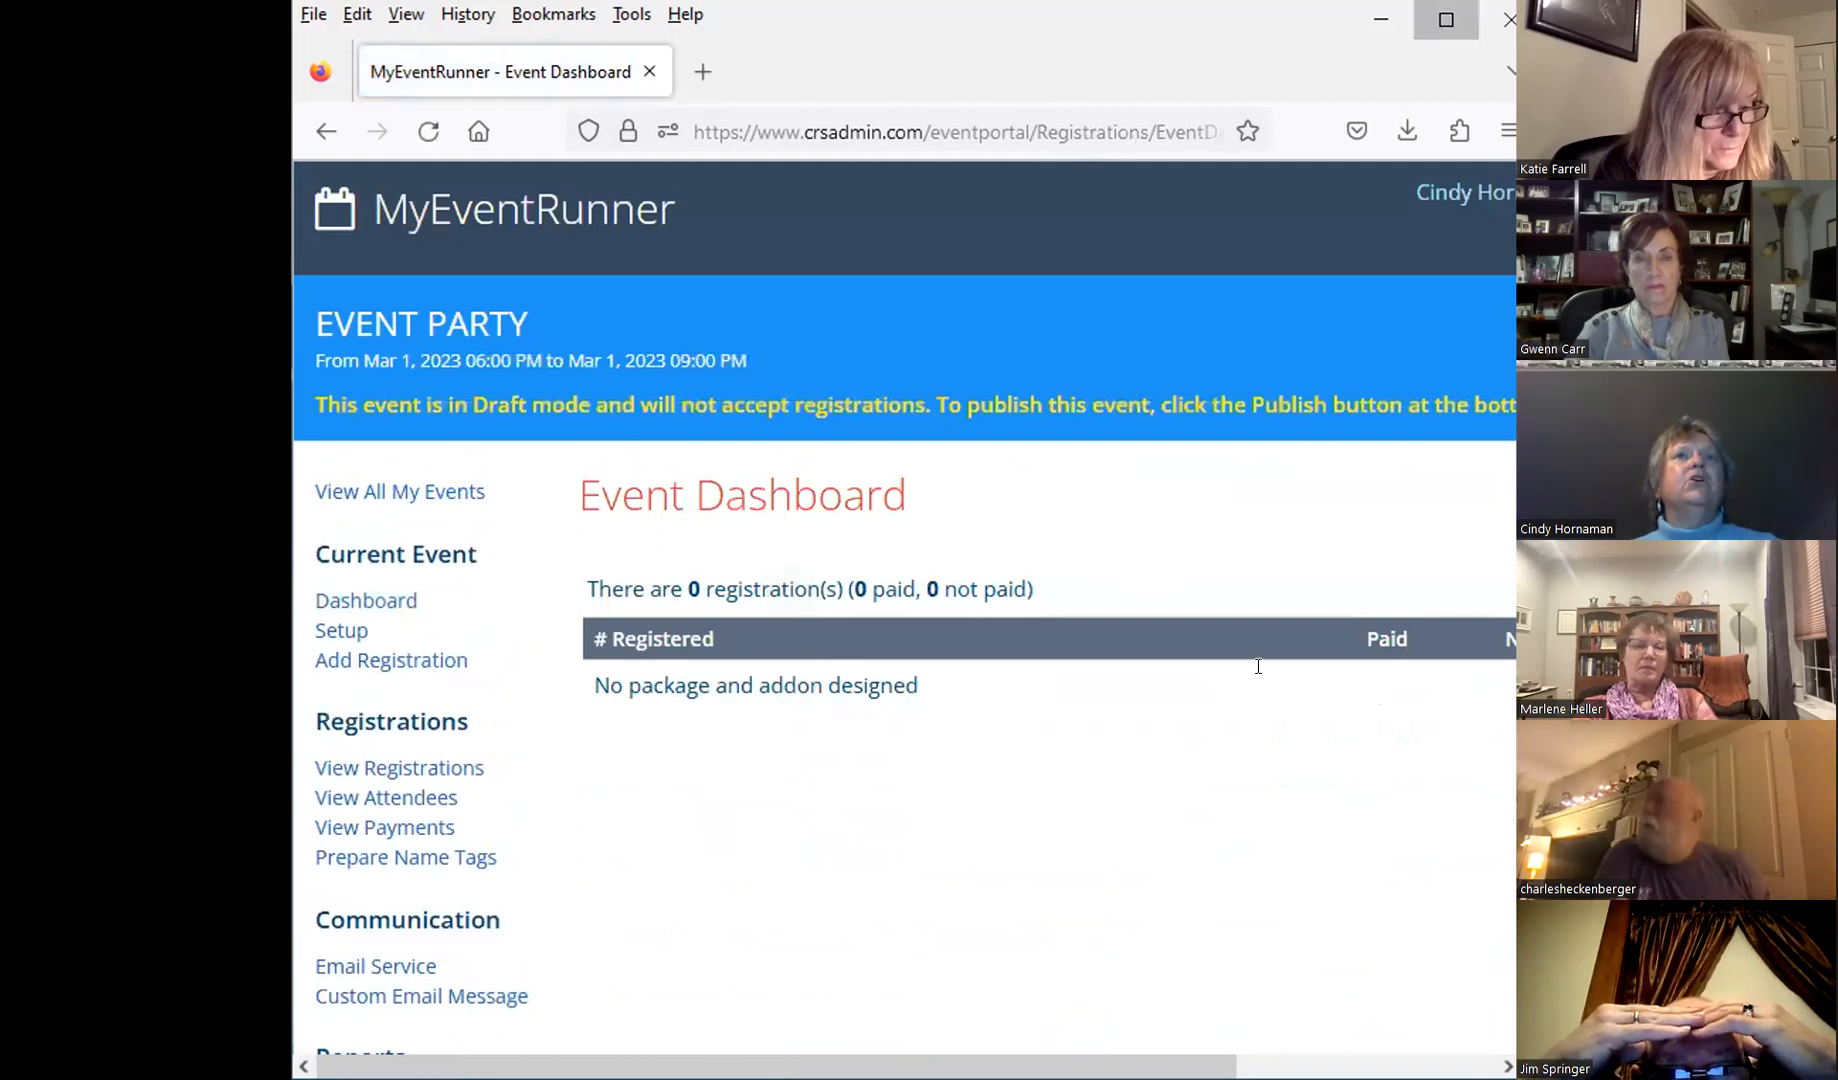
left_click(1444, 20)
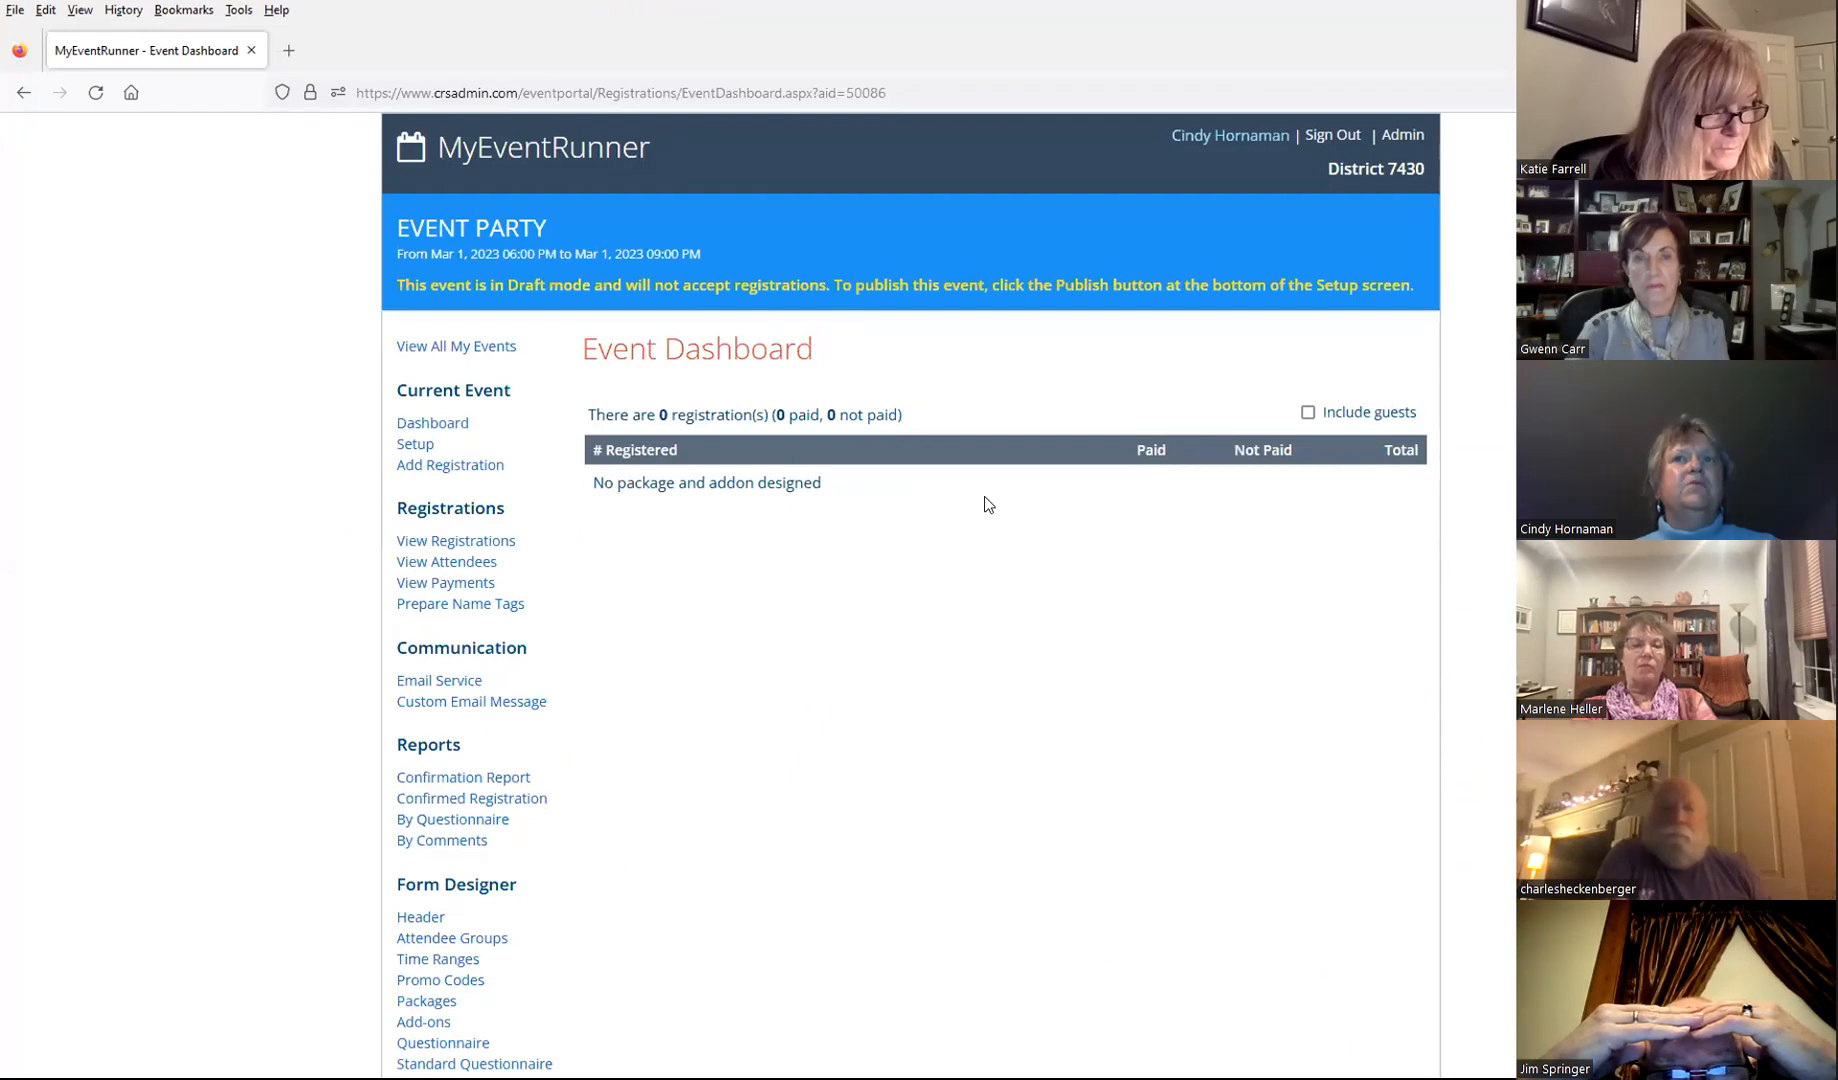
left_click(1307, 413)
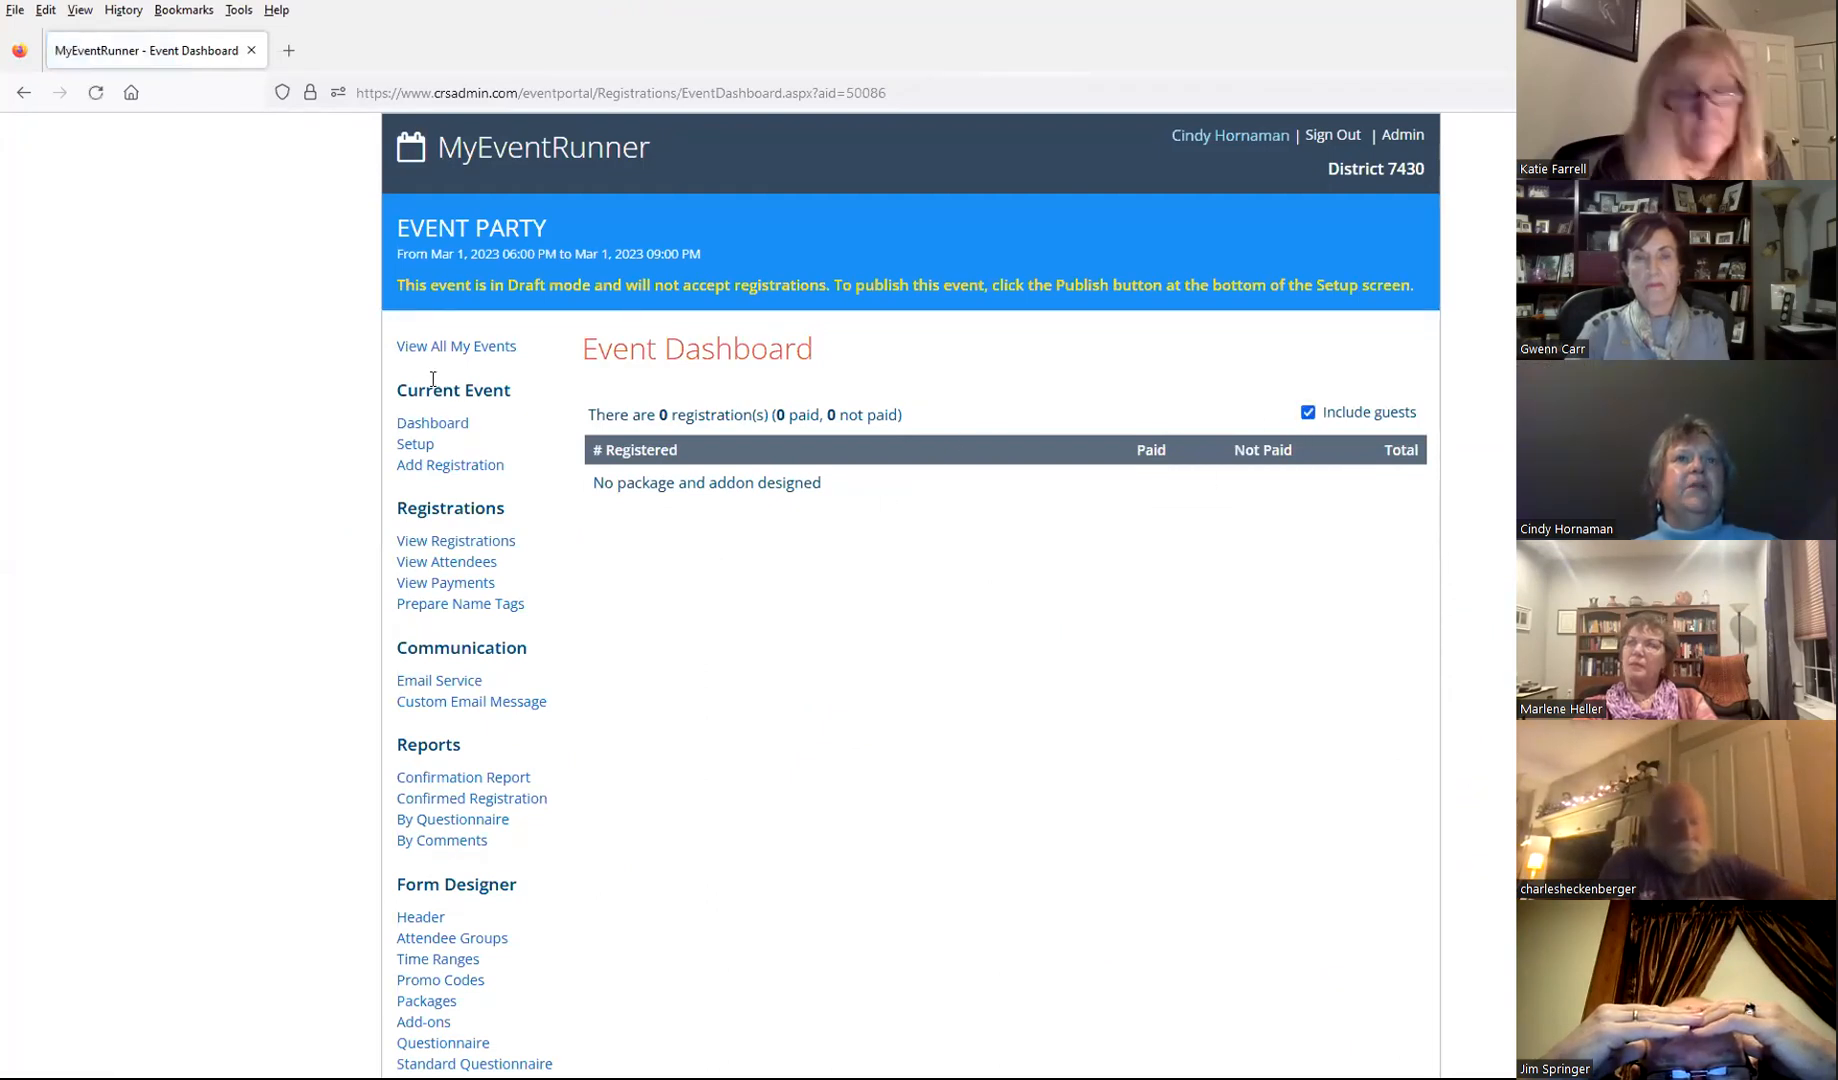
left_click(415, 444)
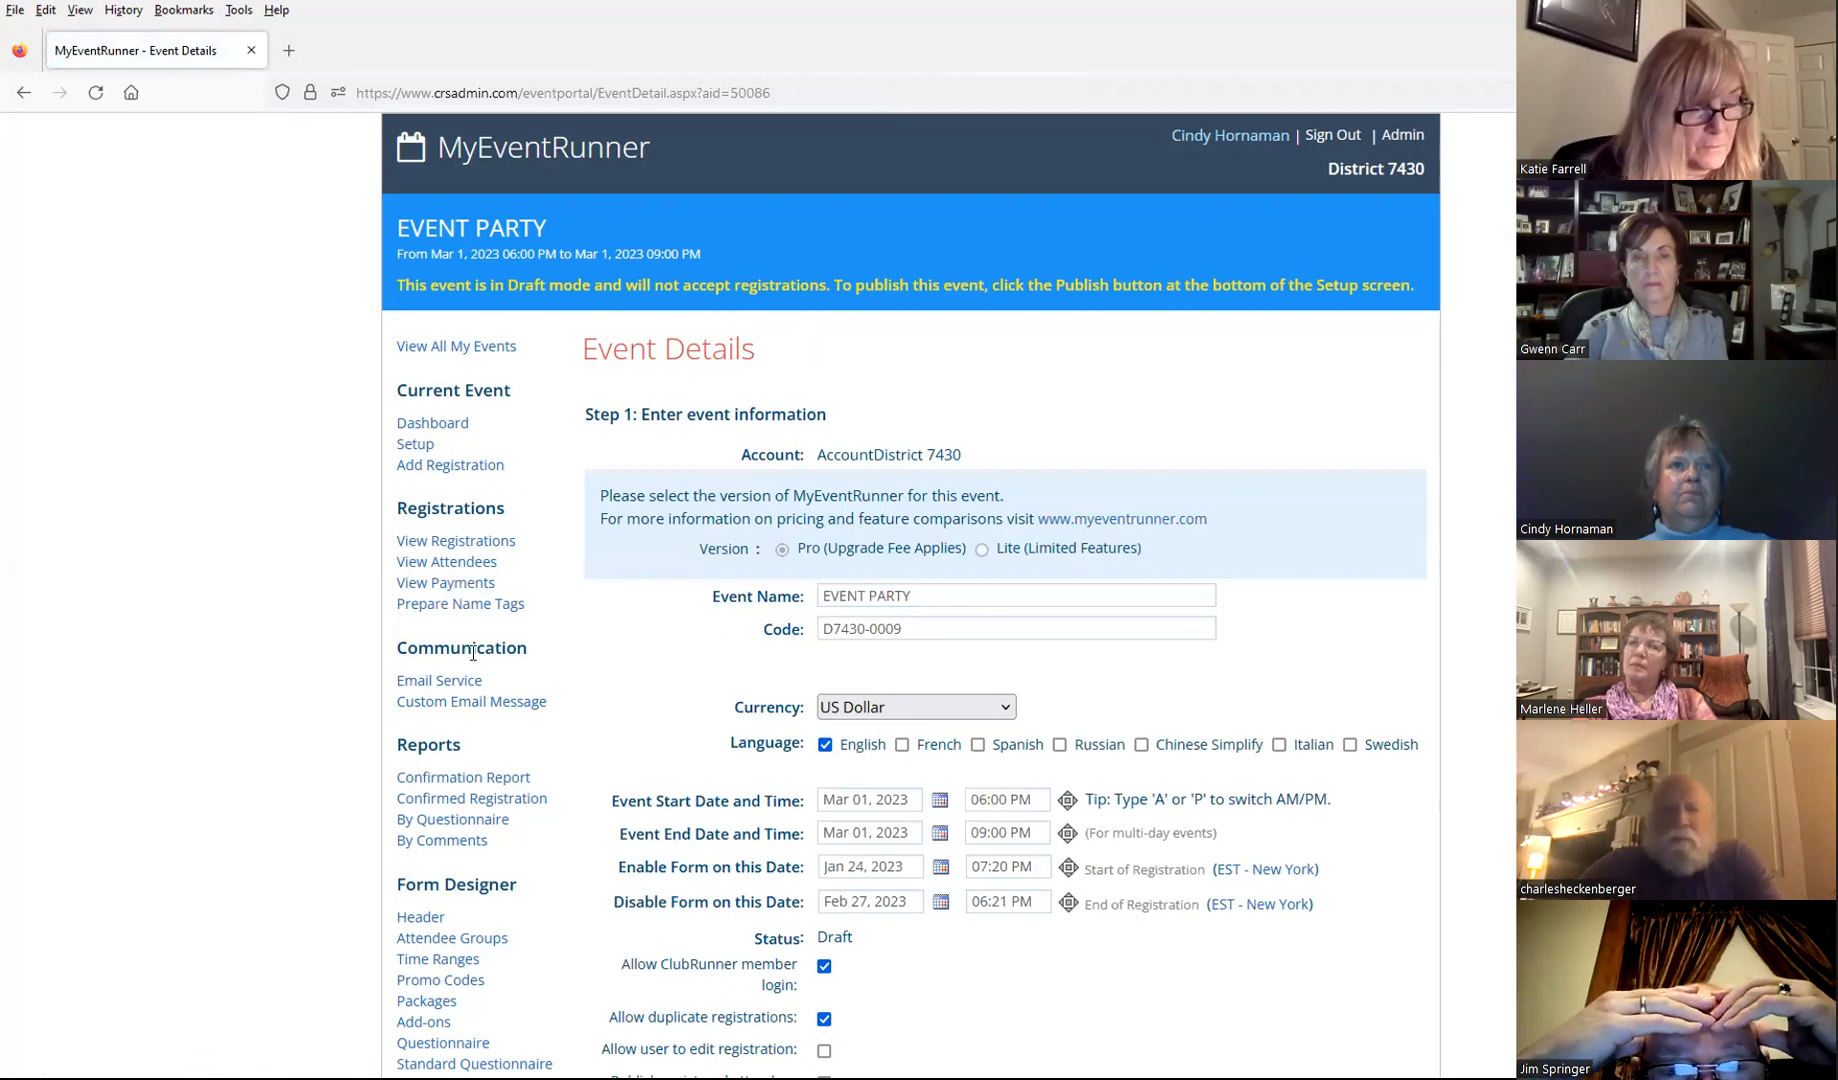
Step: In the event header design, set the left logo to the public Rotary wordmark image with the gold wheel
left_click(421, 920)
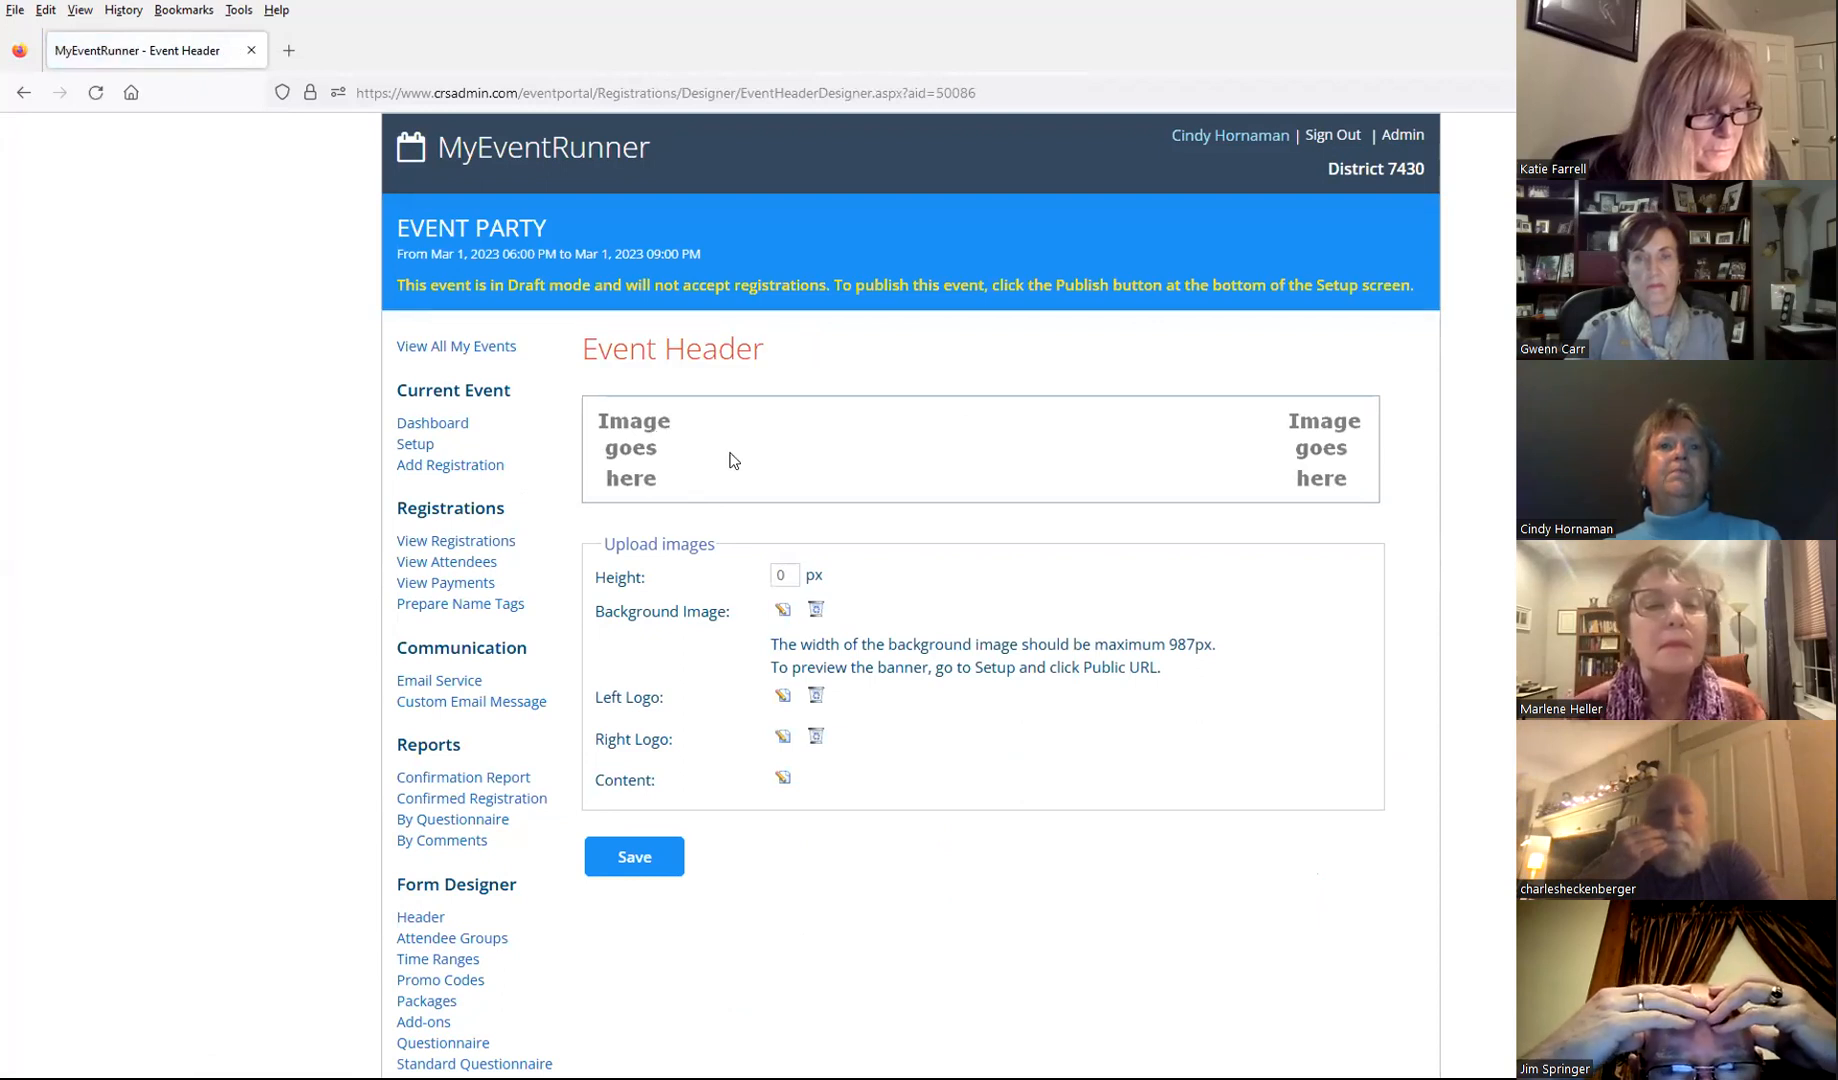
left_click(784, 697)
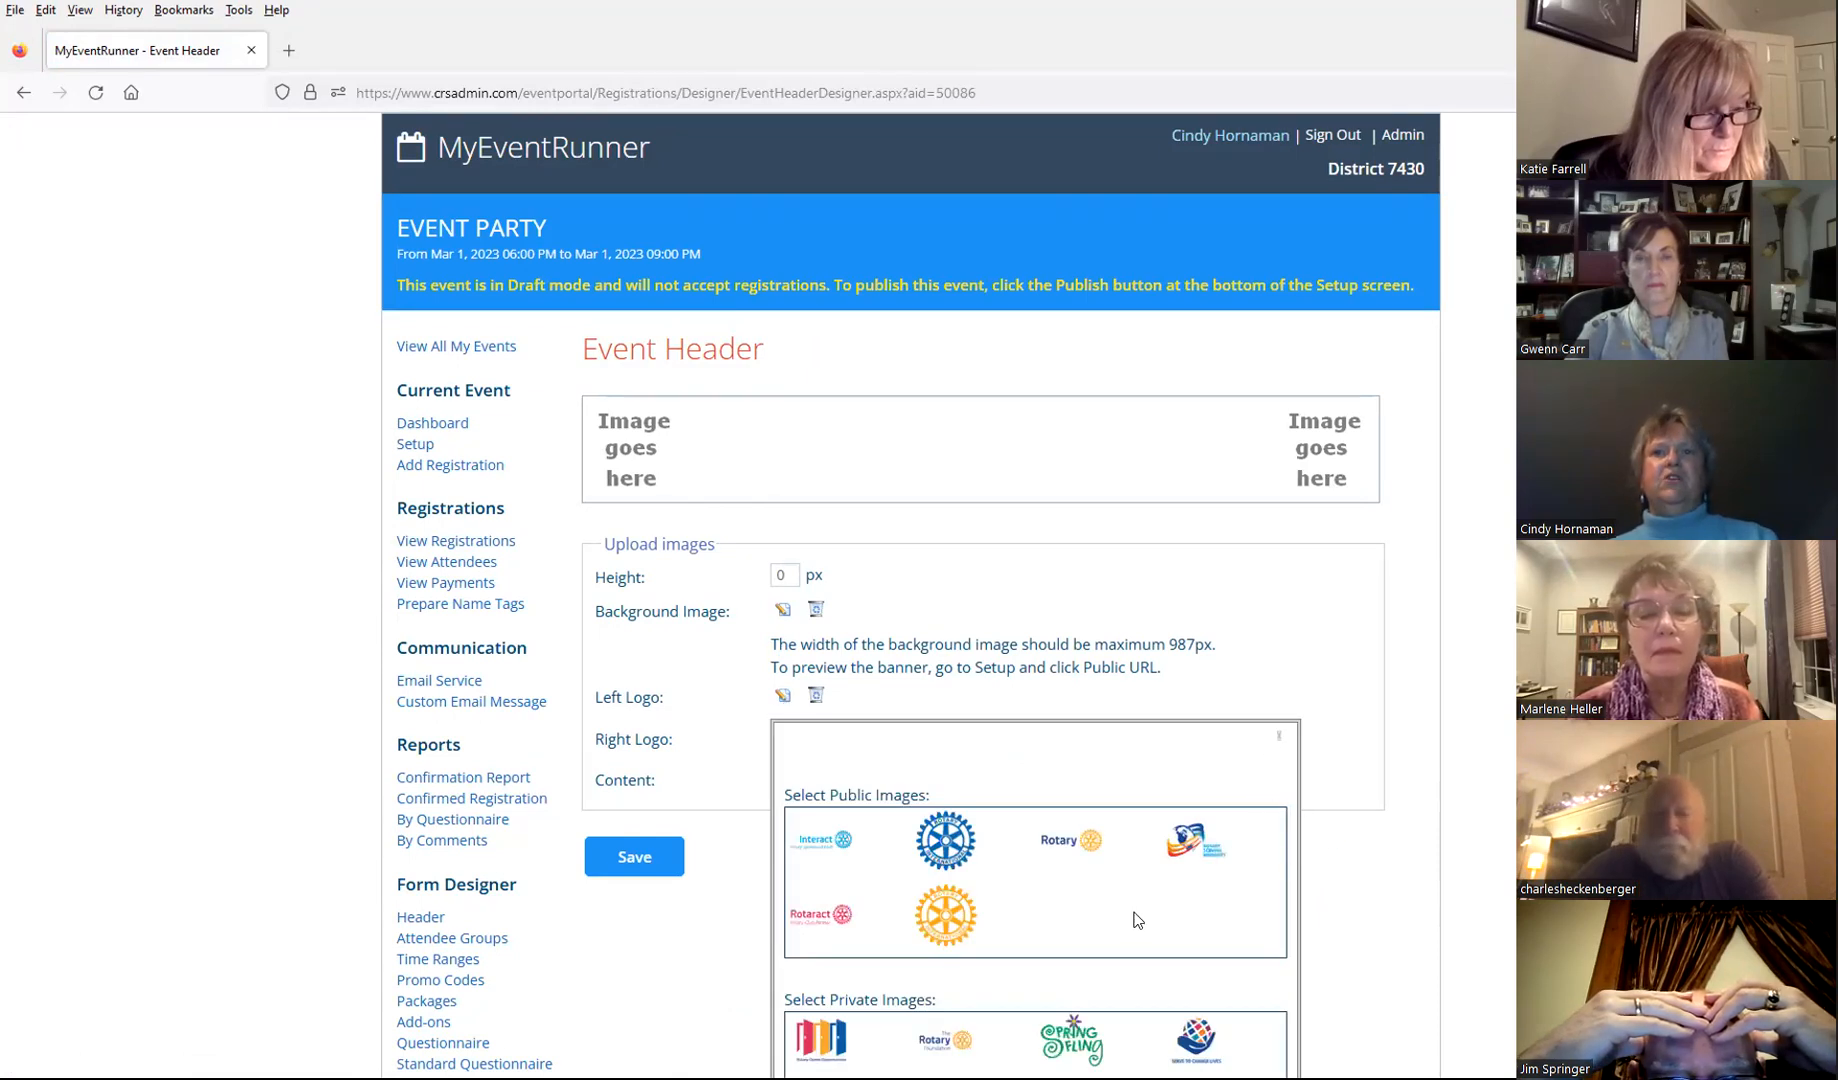
left_click(1086, 843)
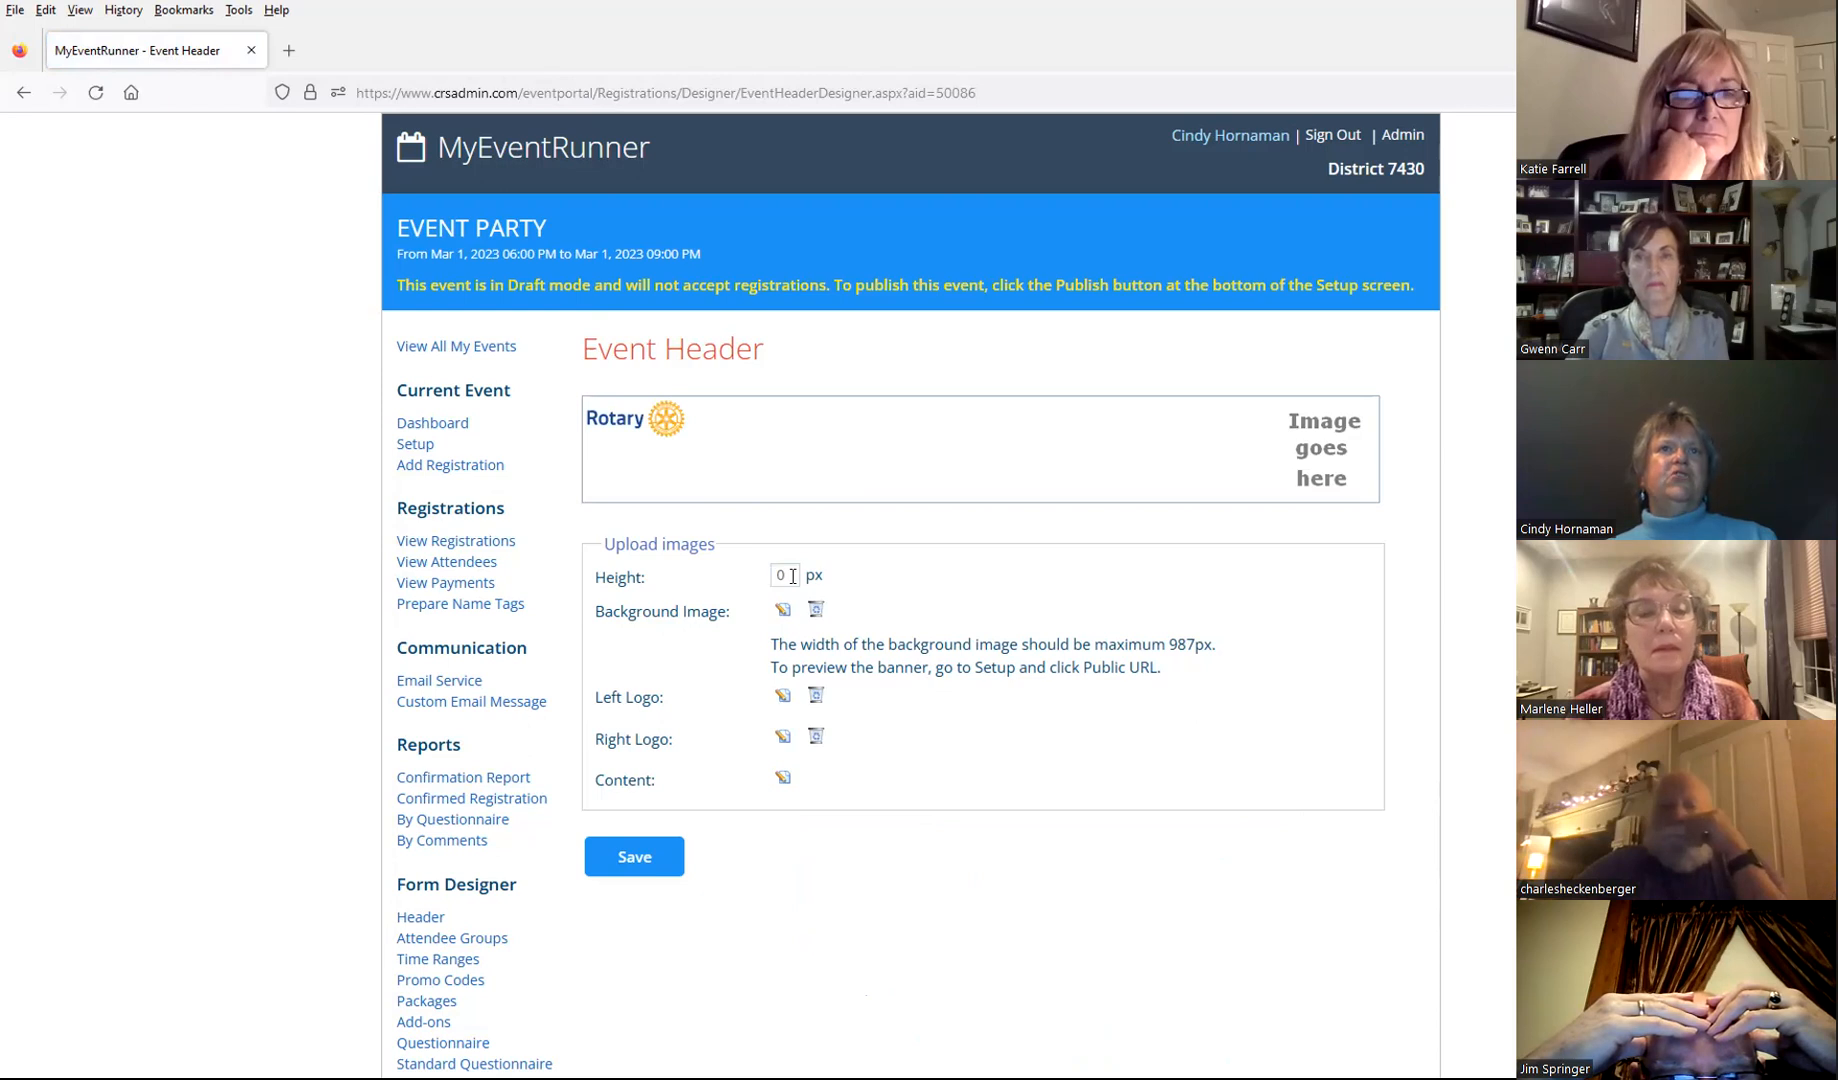
Step: Set the event header's height to 10 px and save the header
key("BackSpace")
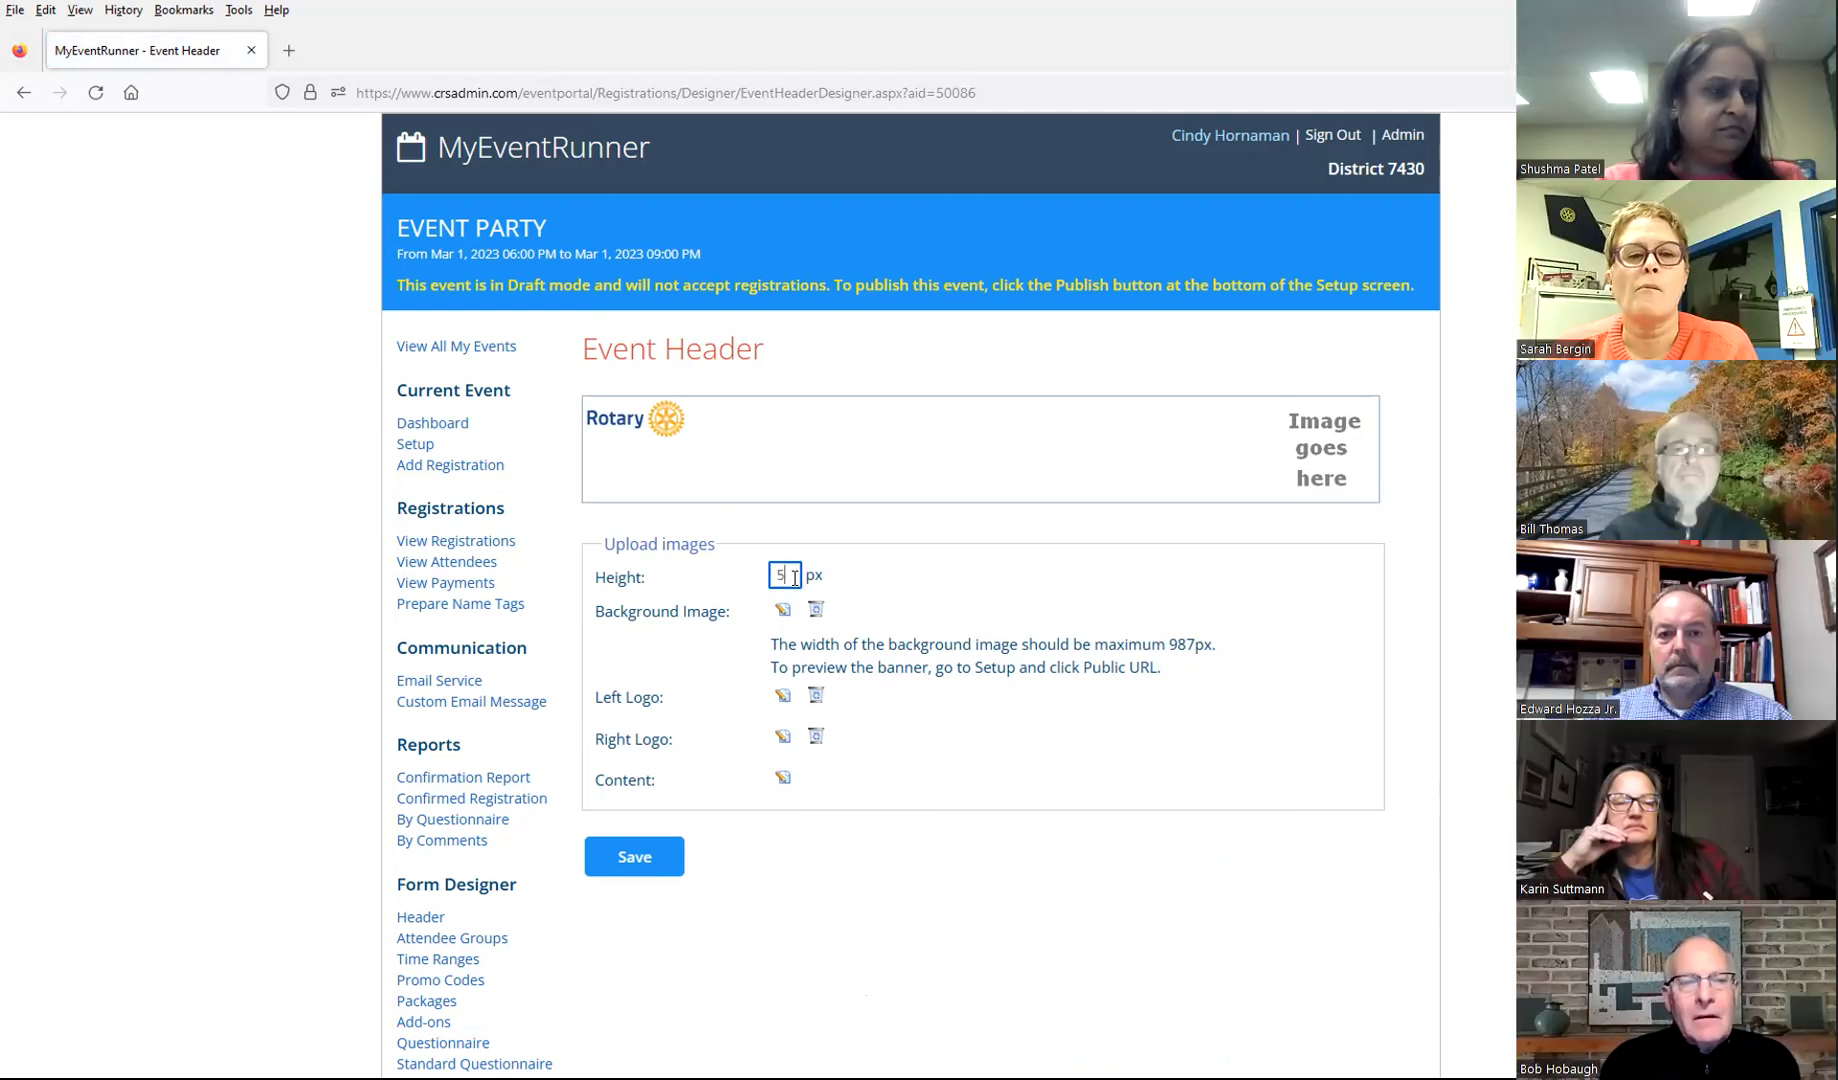
type("10")
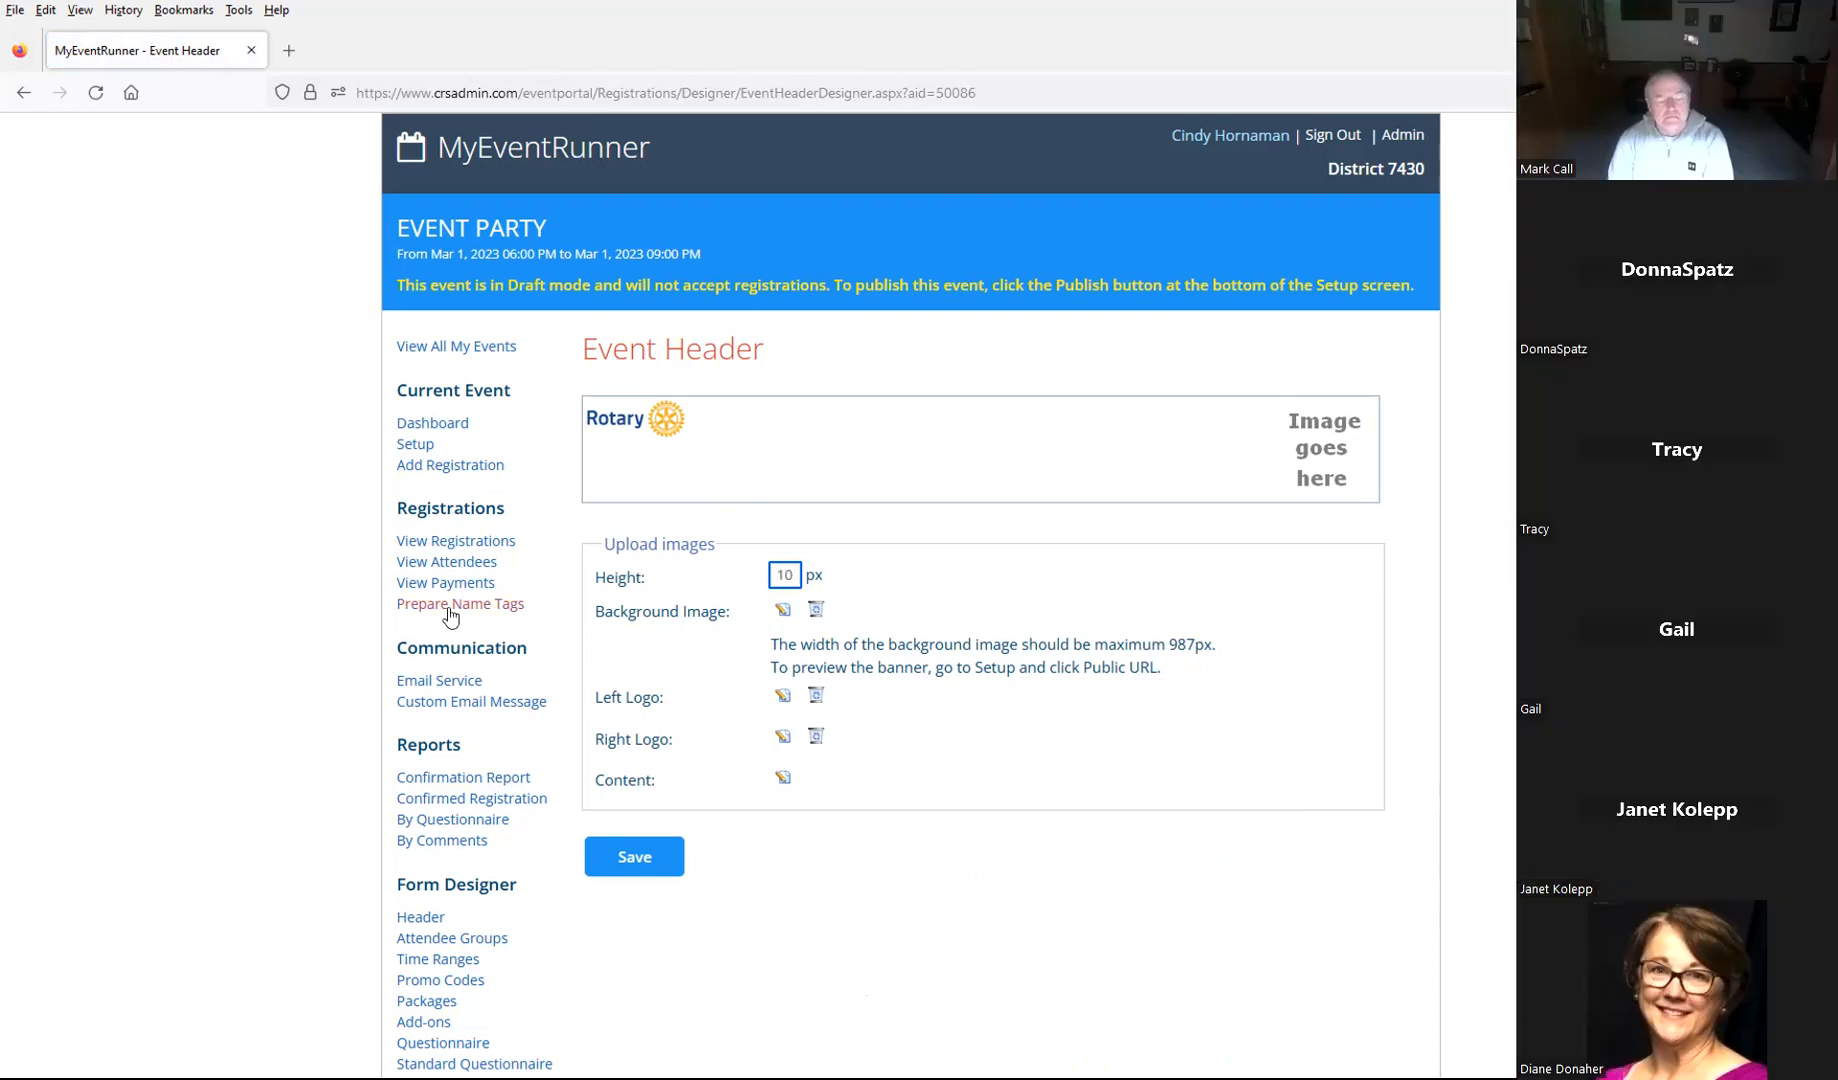
left_click(630, 857)
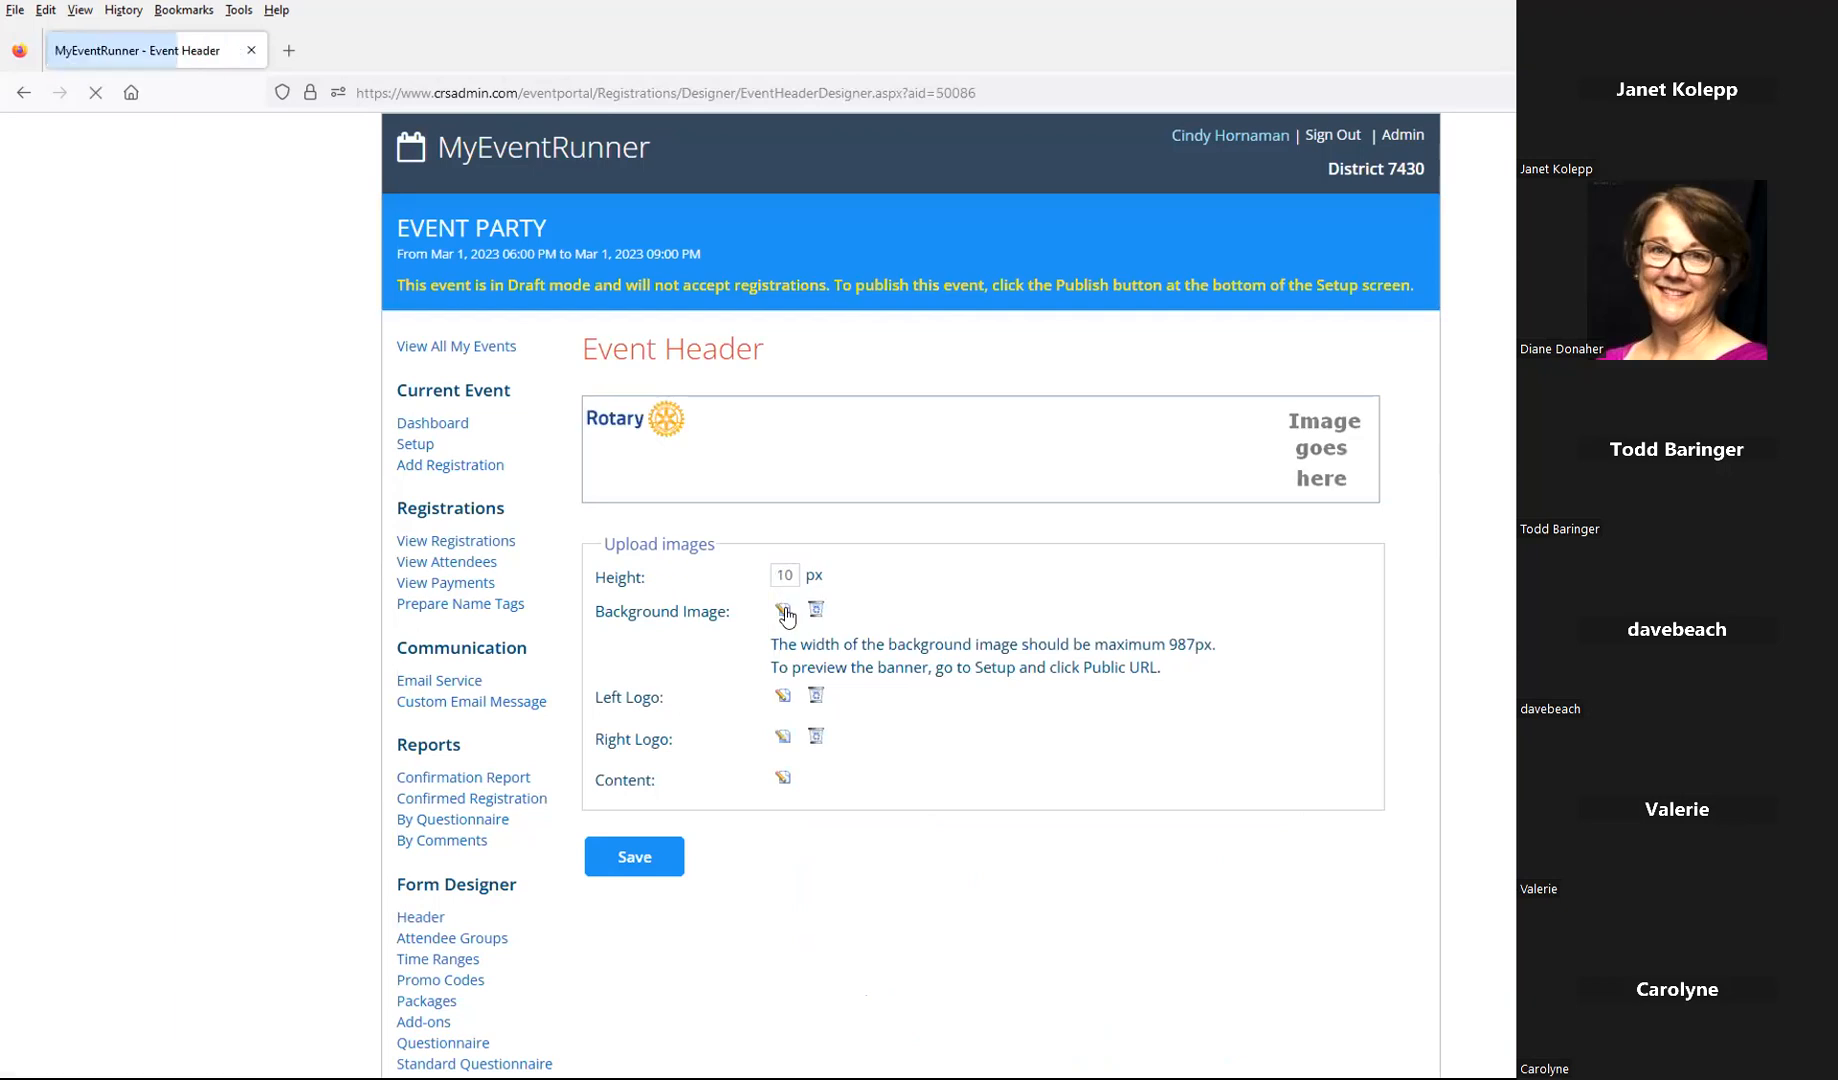
Step: Set the event header's background to the public light grey gradient image
left_click(785, 612)
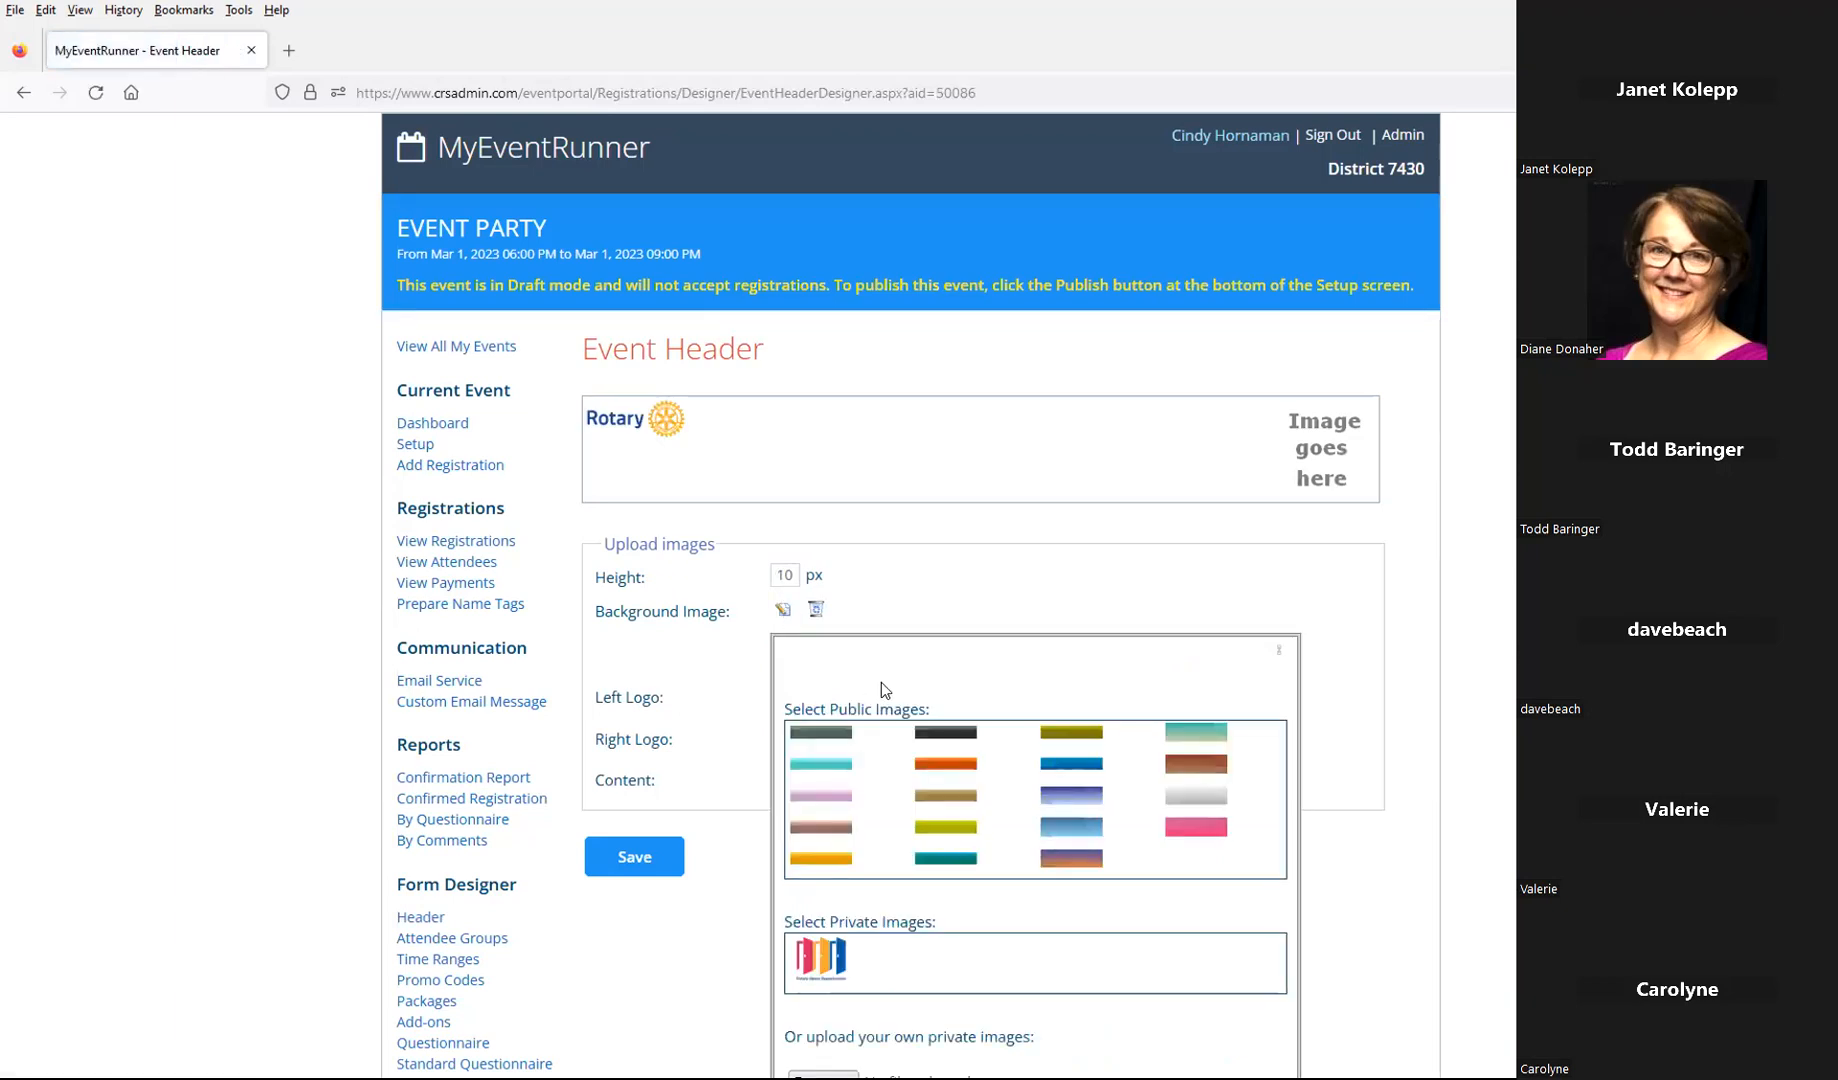
left_click(1198, 795)
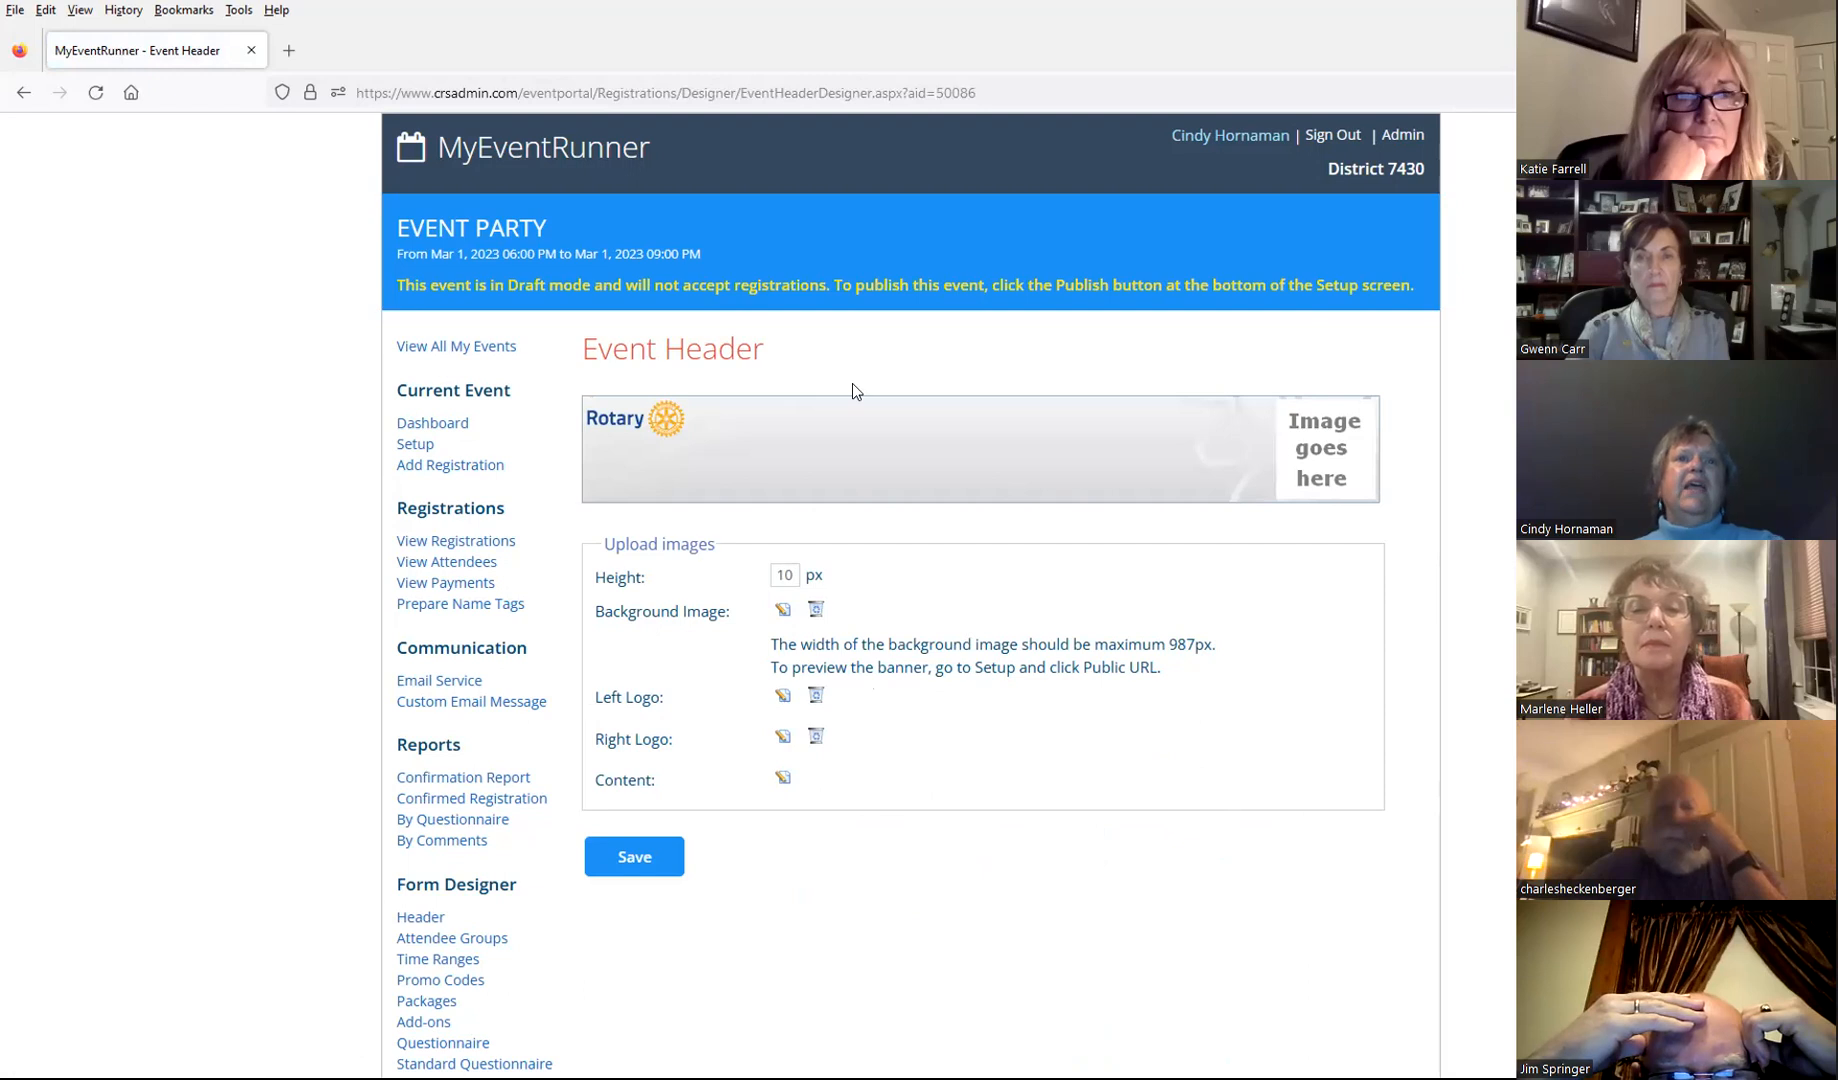
Step: Try to add header content with the first line "pLEASE JOIN US IN OUR EVENT PARTY"
left_click(783, 779)
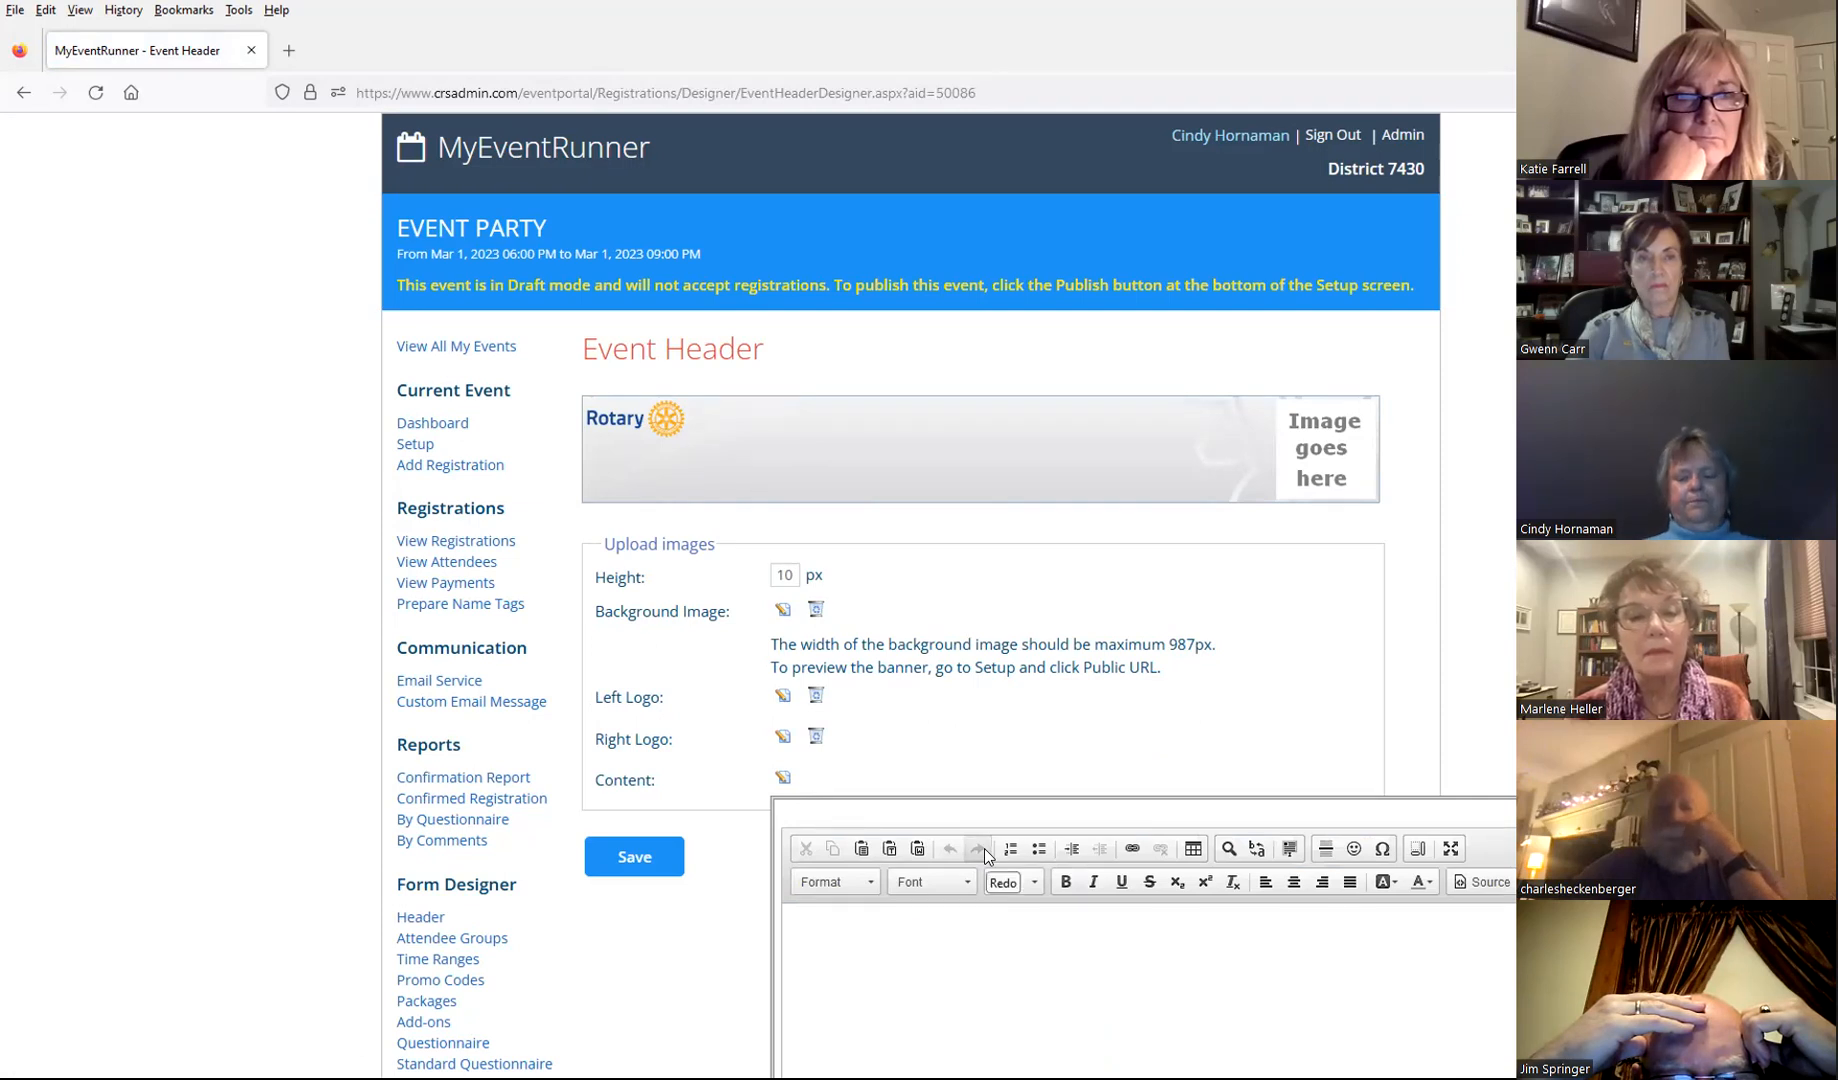
type("pLEASE")
key("BackSpace")
key("BackSpace")
key("BackSpace")
key("BackSpace")
key("BackSpace")
key("BackSpace")
type("pLEASE JOIN")
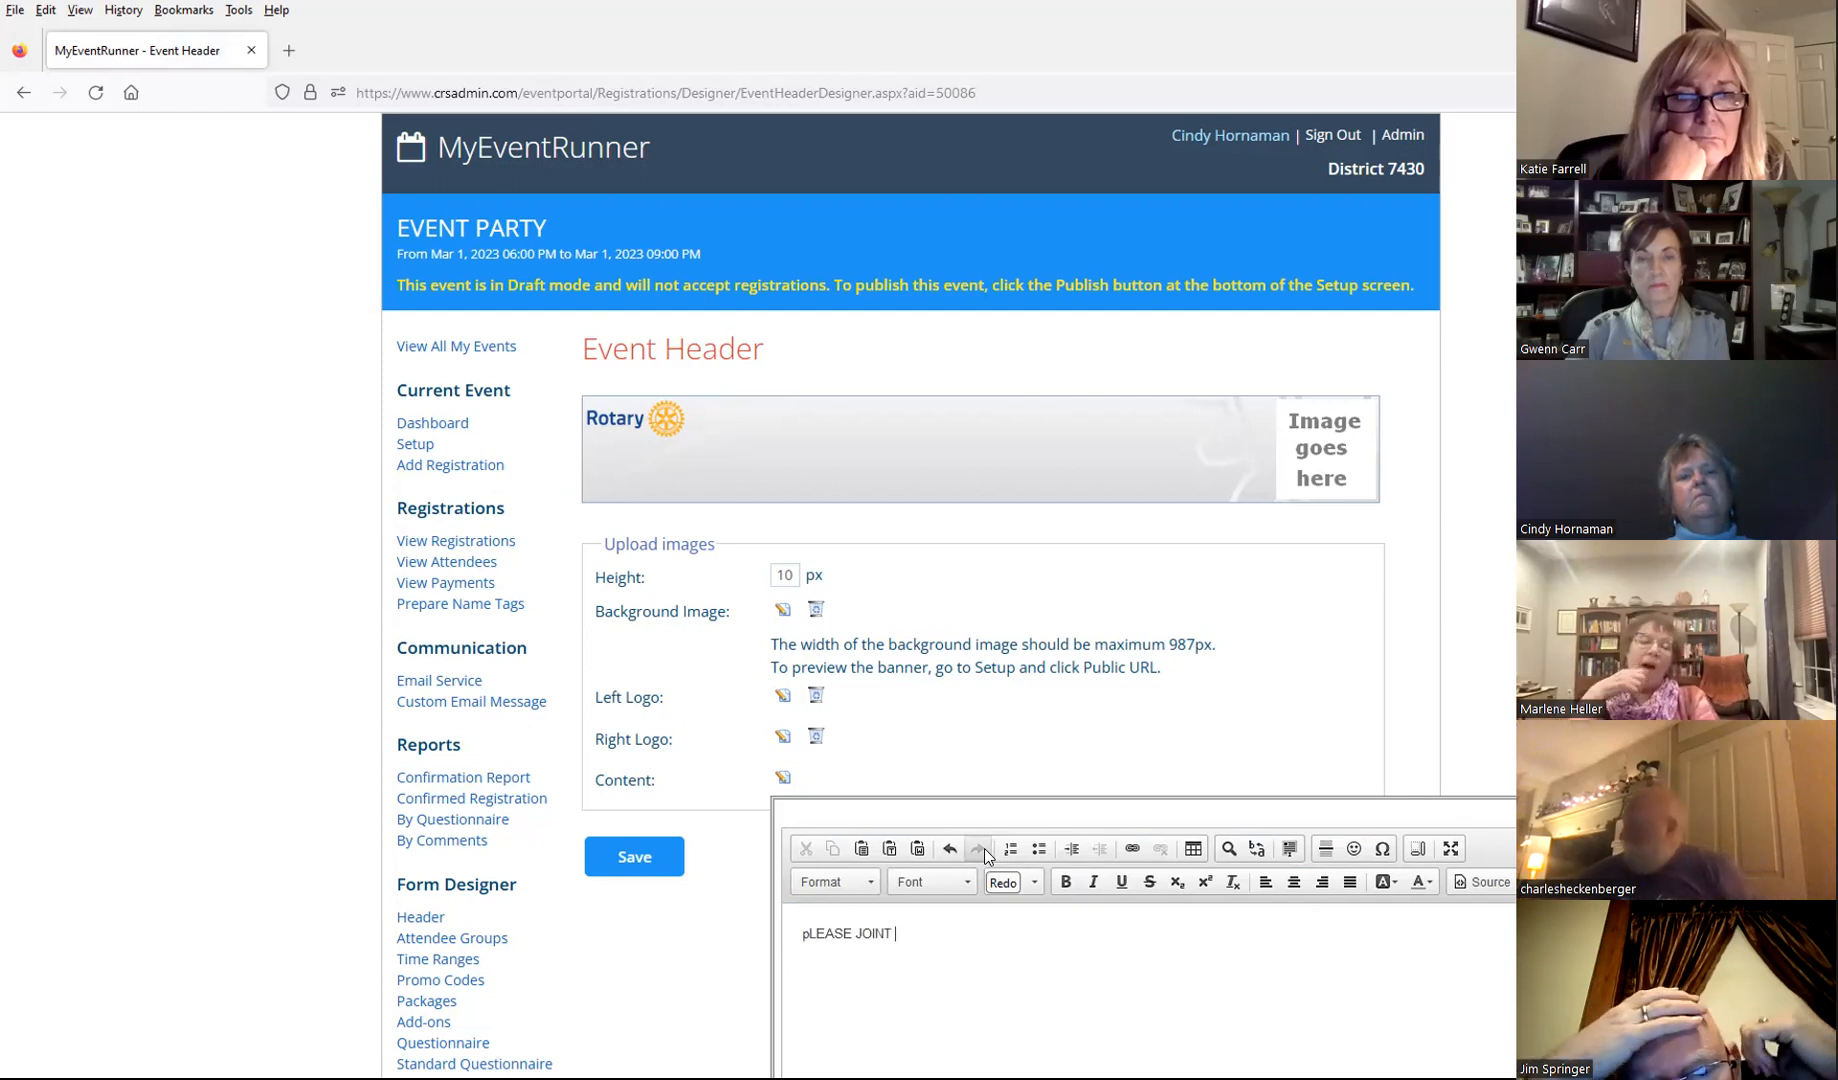
type(" US IN OUR")
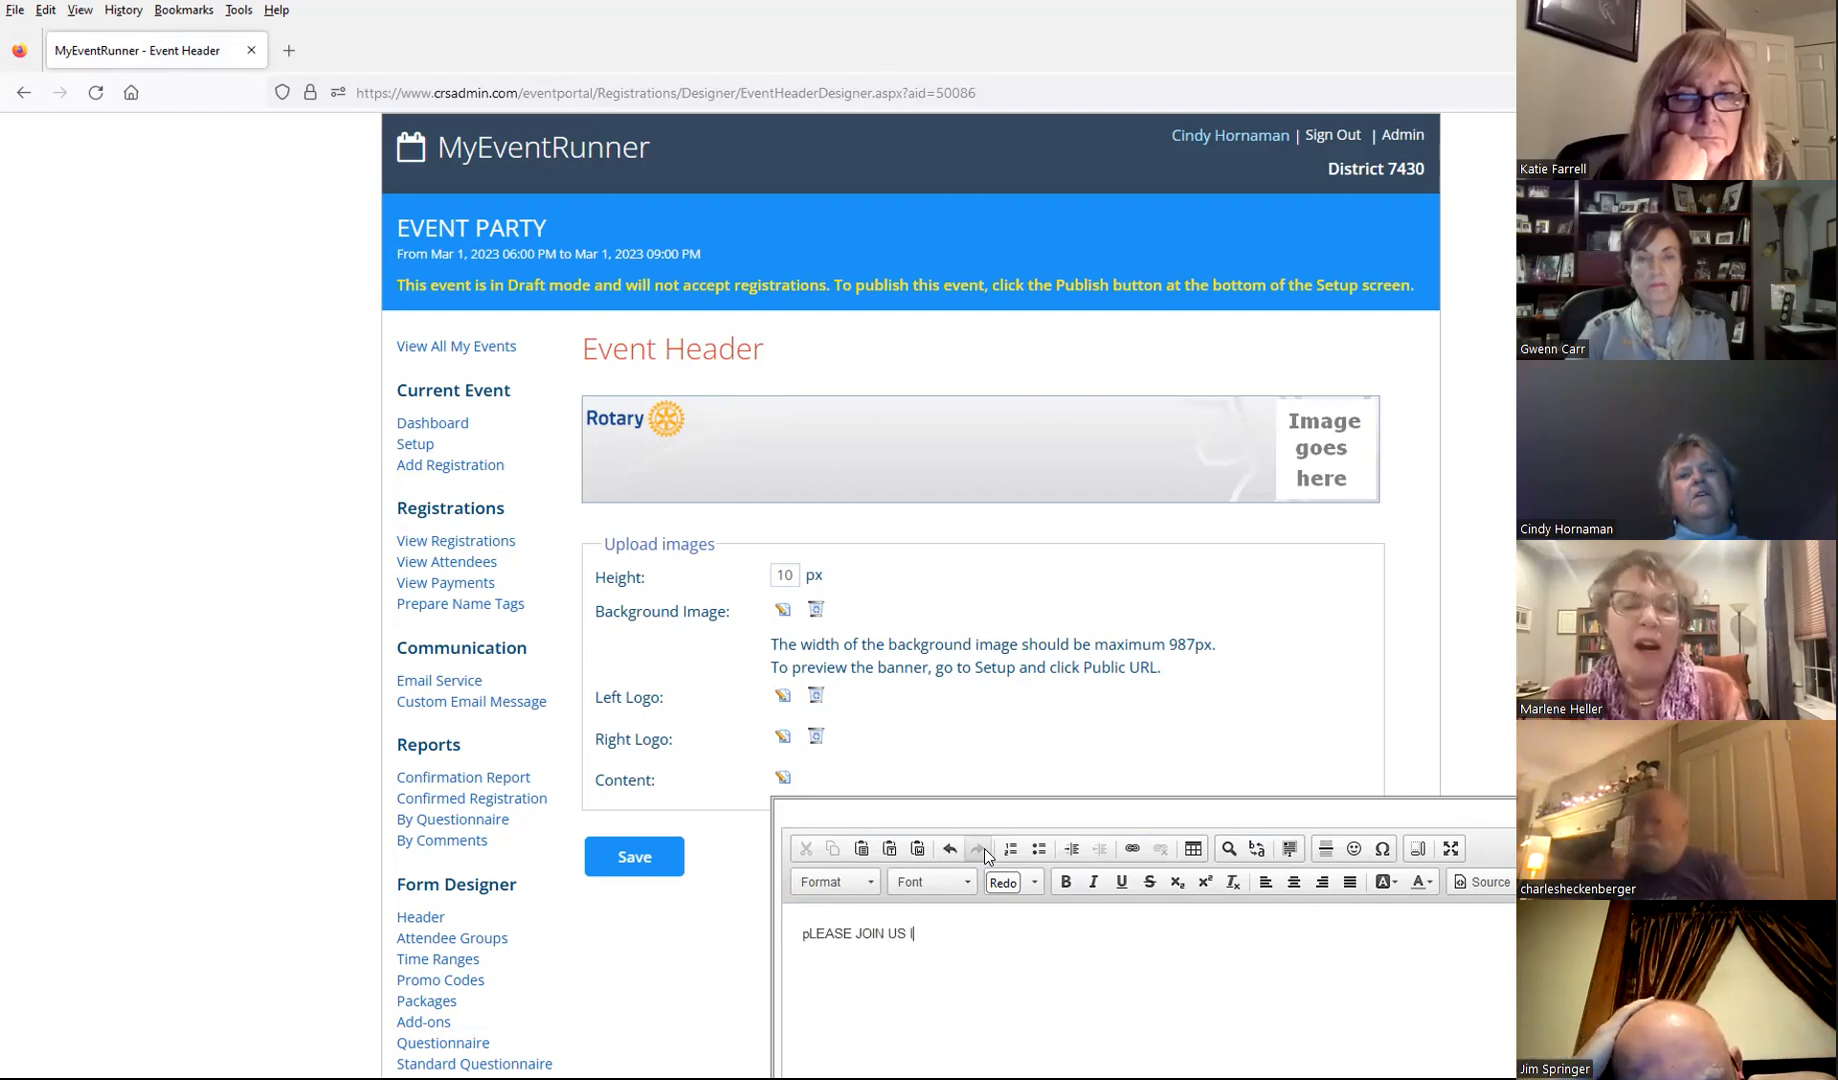
type("ENT PARTYLOC")
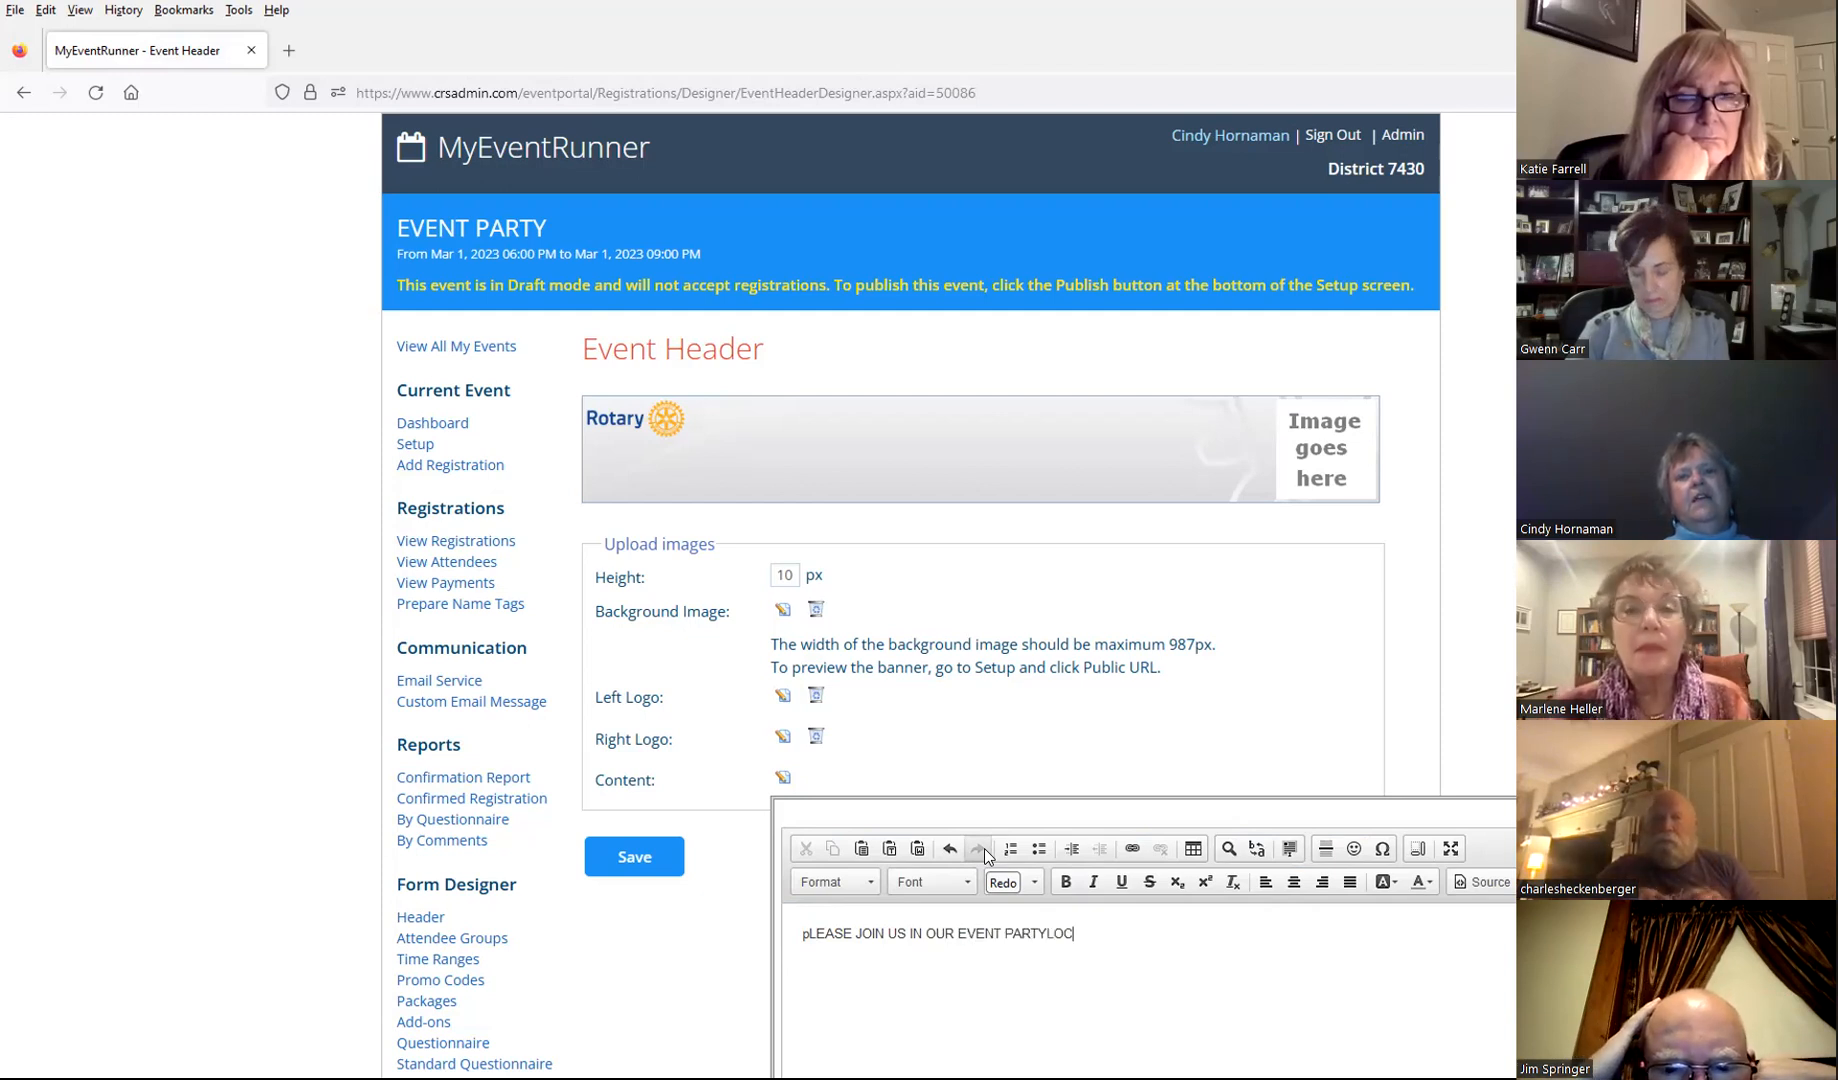
Step: Add lines to the header content inviting guests to the host's house "ON MARCH 1, 2023" and "6:00 PM TO 9 PM"
key("Return")
type("COME TO ")
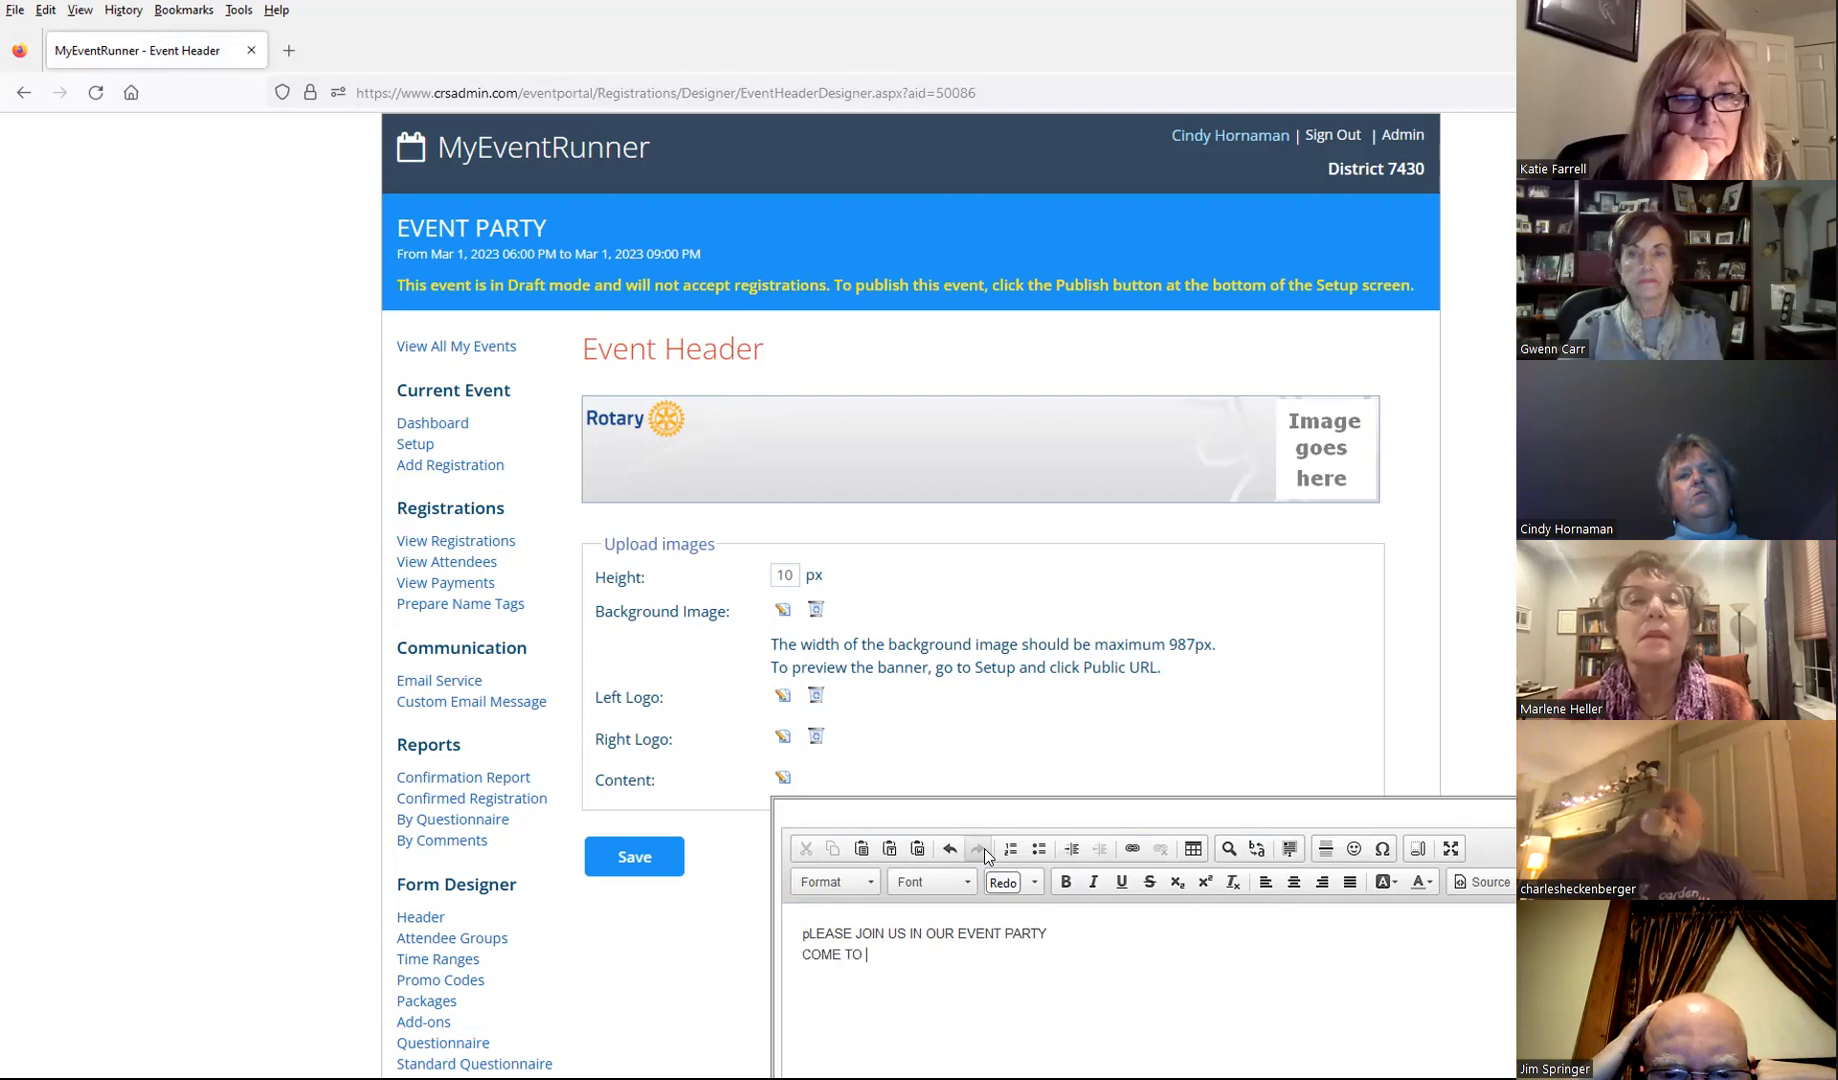
type("CINDY'S HOUSE")
key("Return")
type("ON MARCYH")
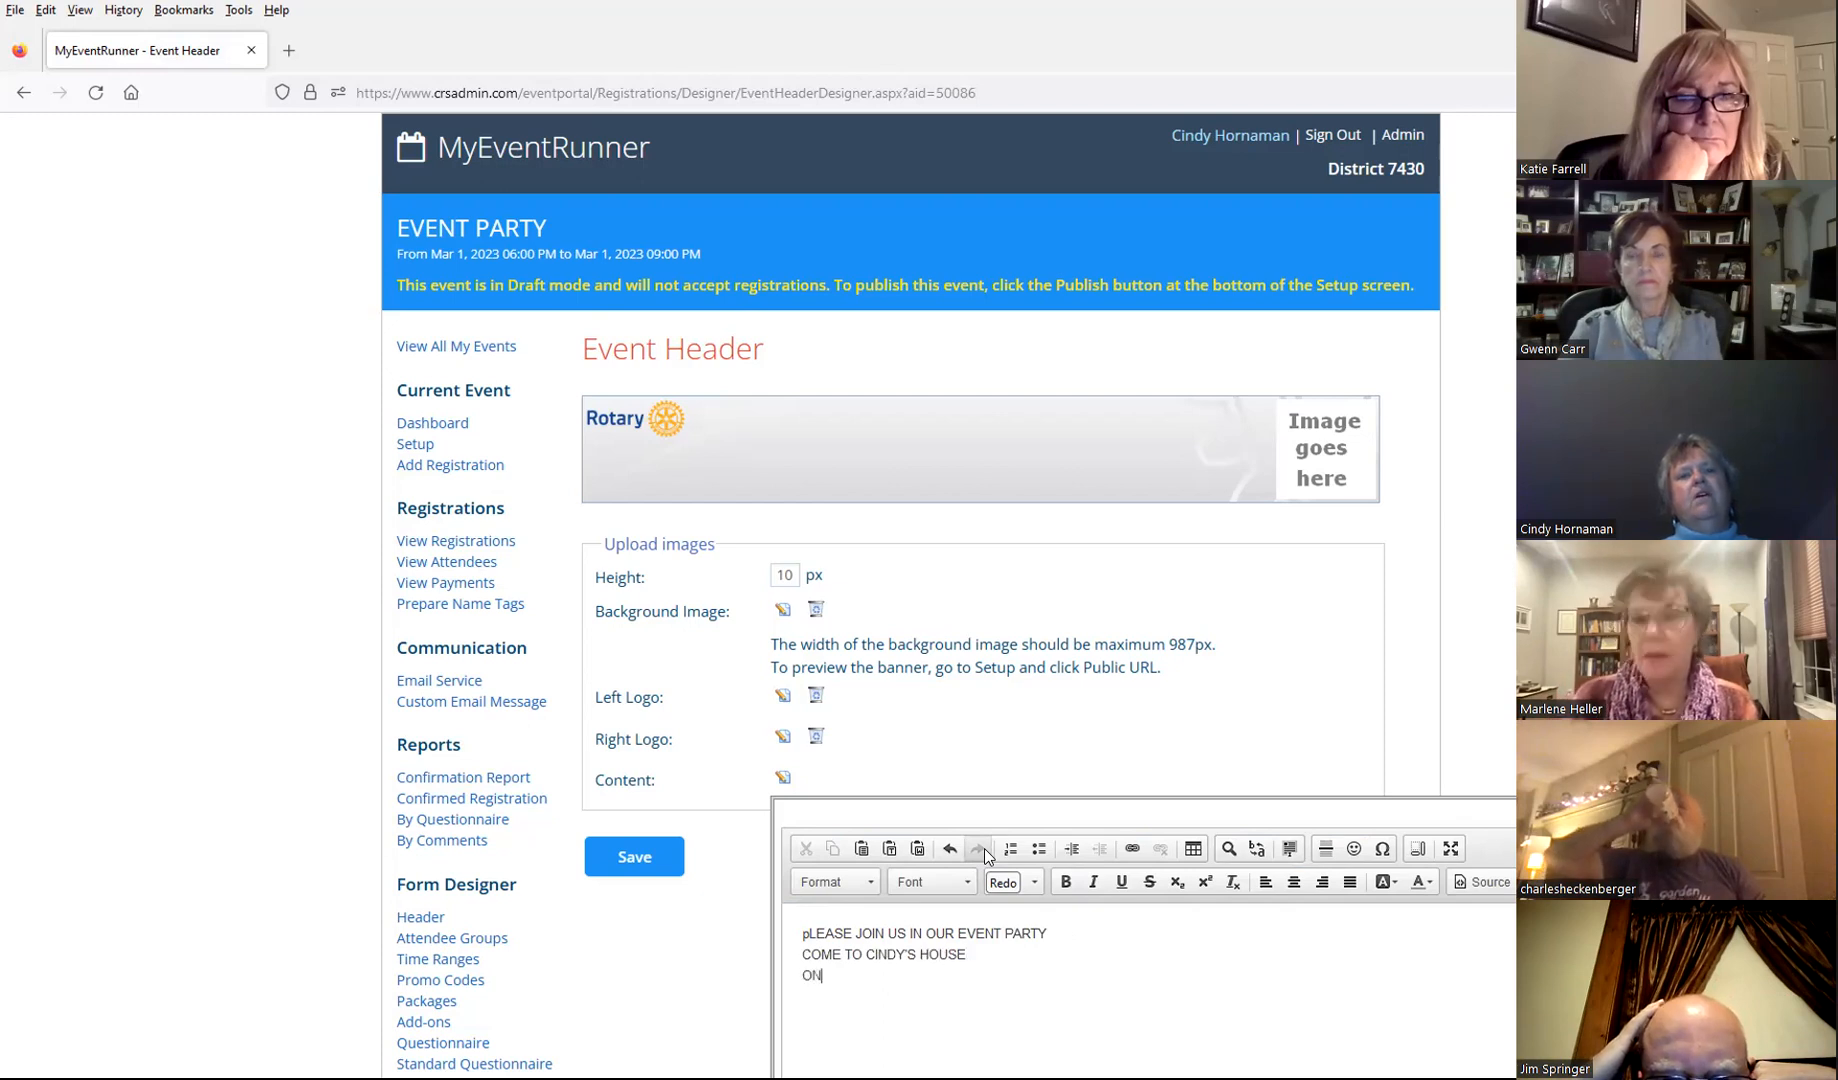
key("BackSpace")
key("BackSpace")
type("H")
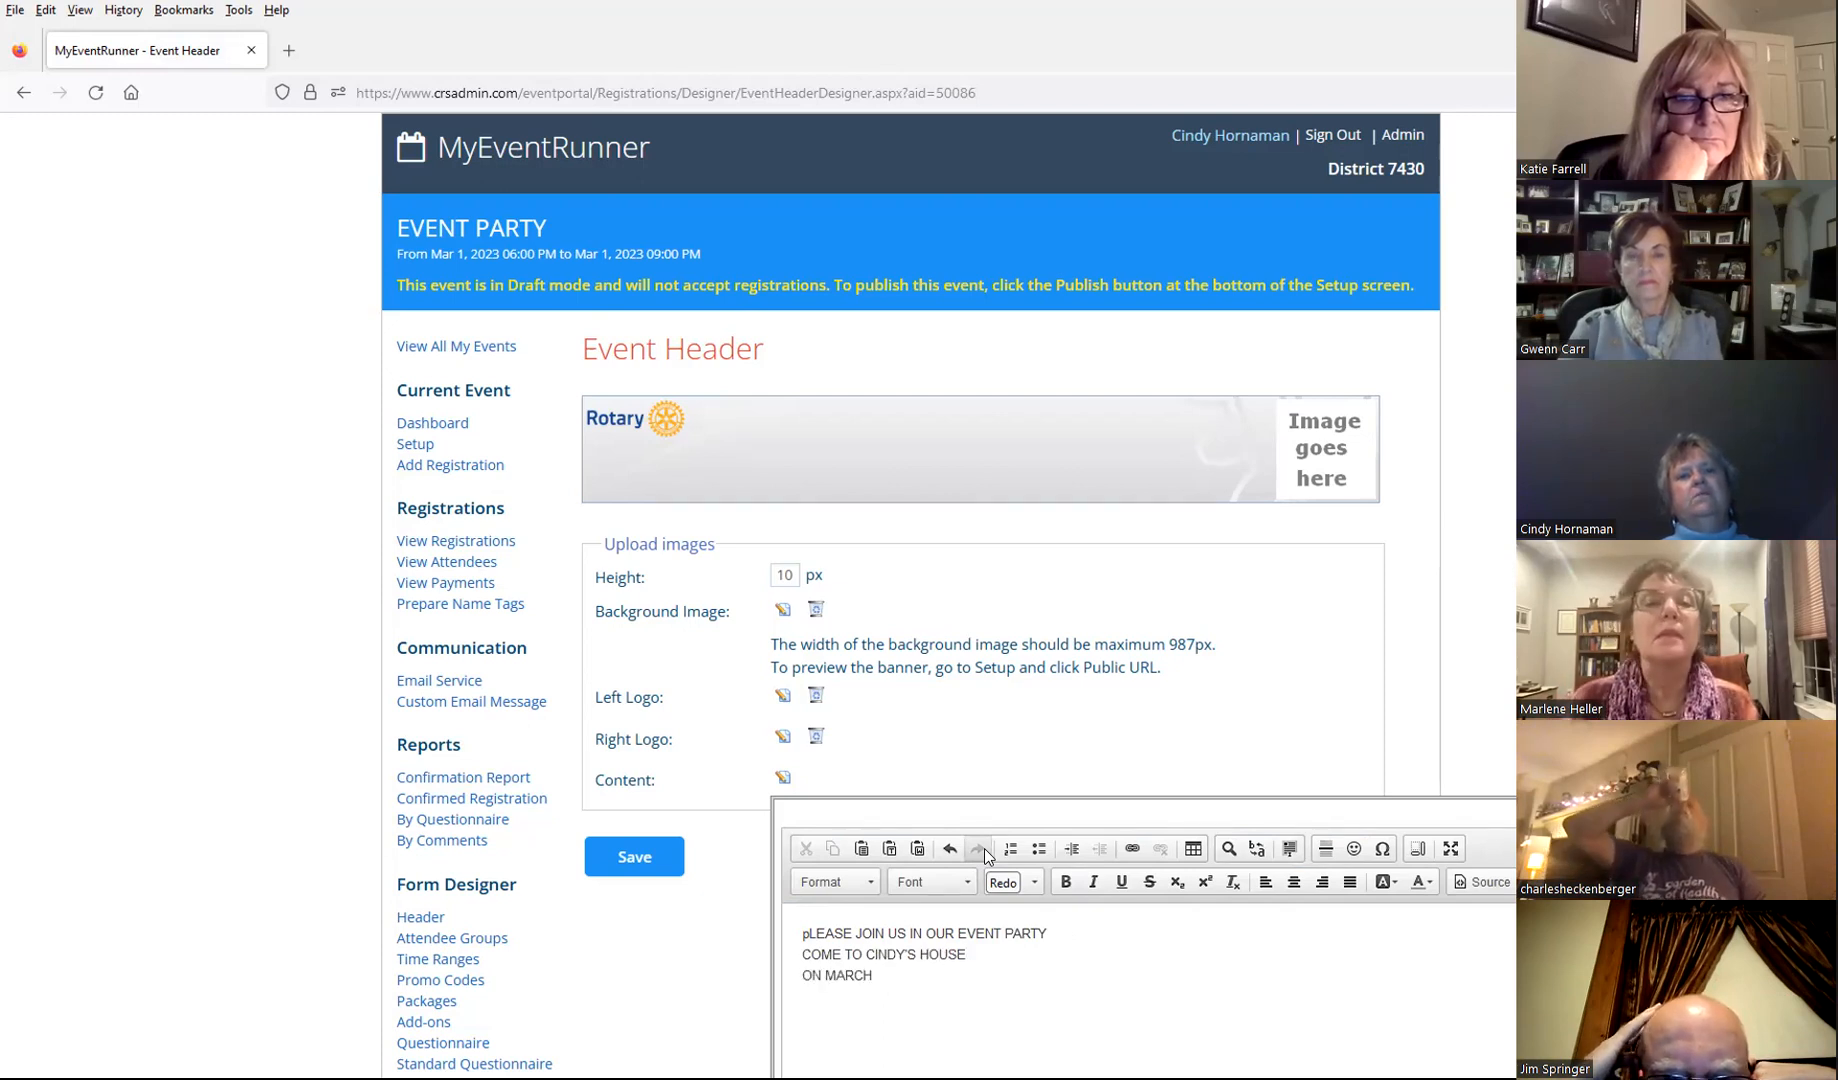
type(" 1, 2023")
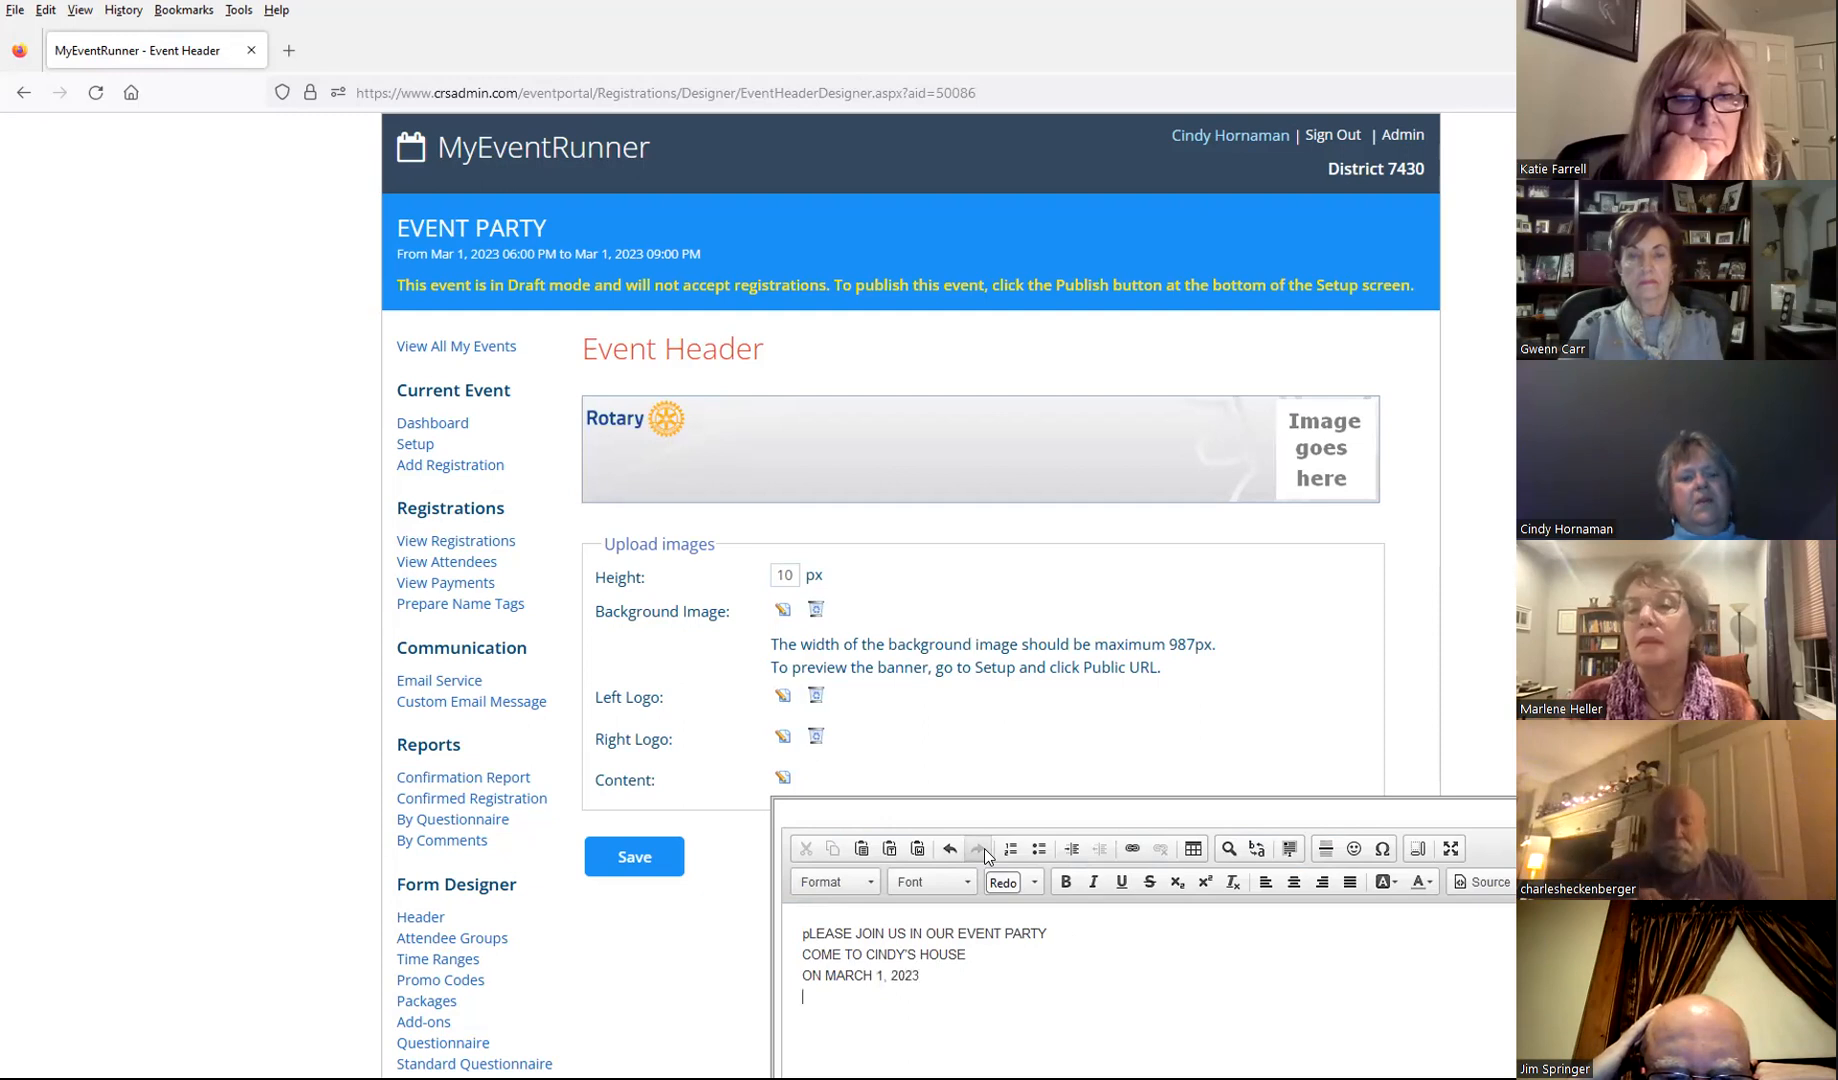
key("Return")
type("6:00 PM T")
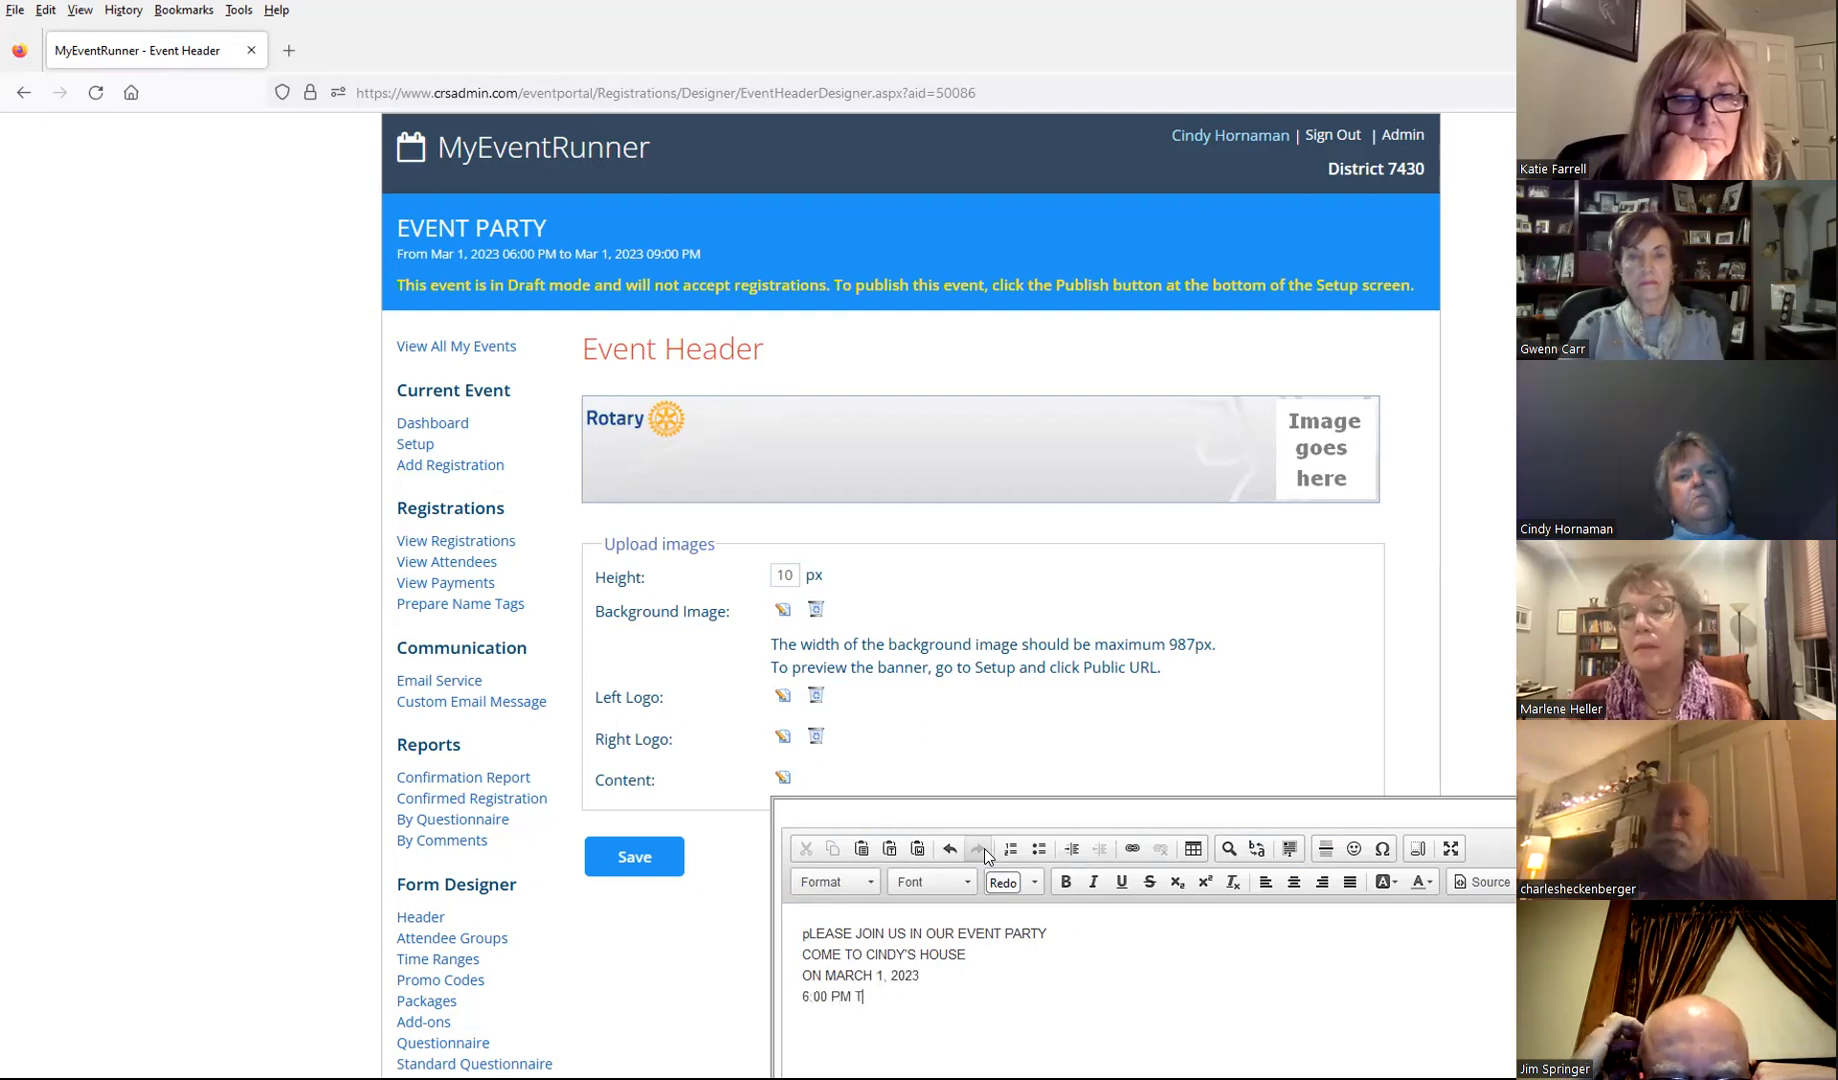
type("O 9 PM")
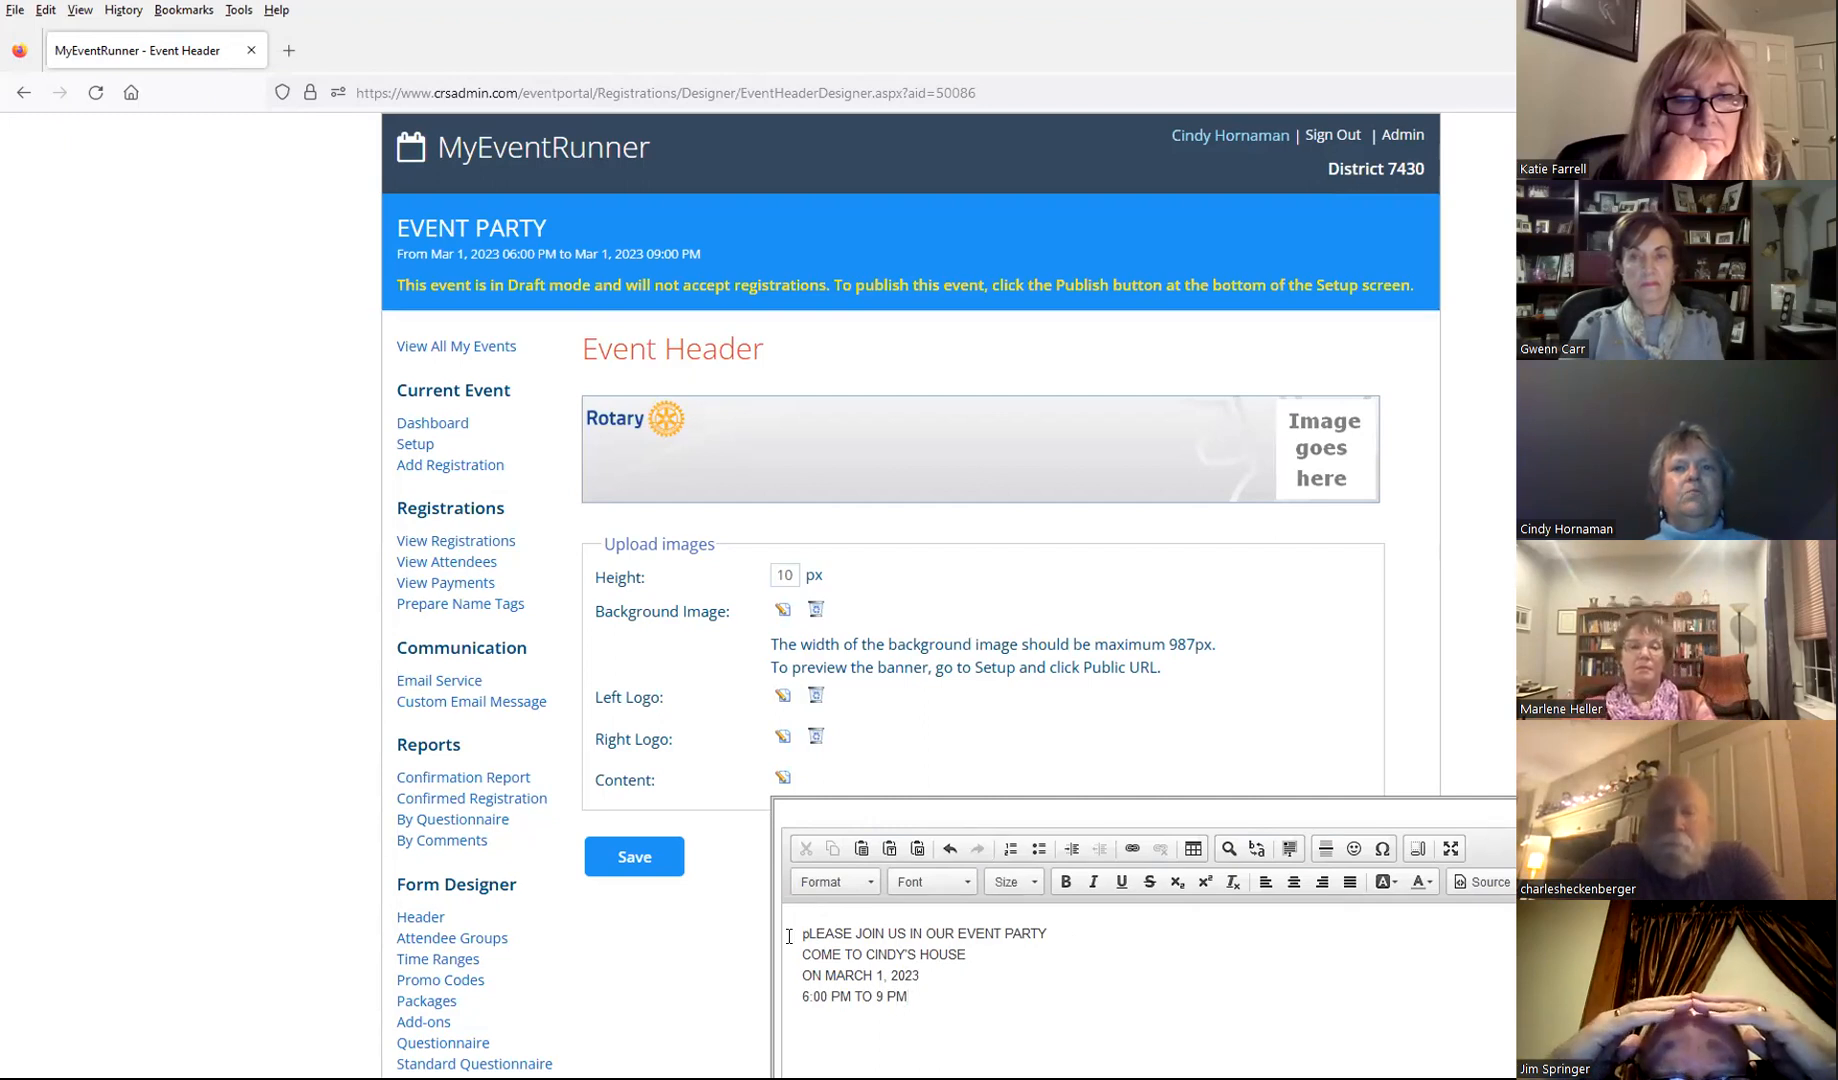
Step: Format the first line of the header content as bold in size 12, and save the header page
left_click_drag(790, 936, 1074, 904)
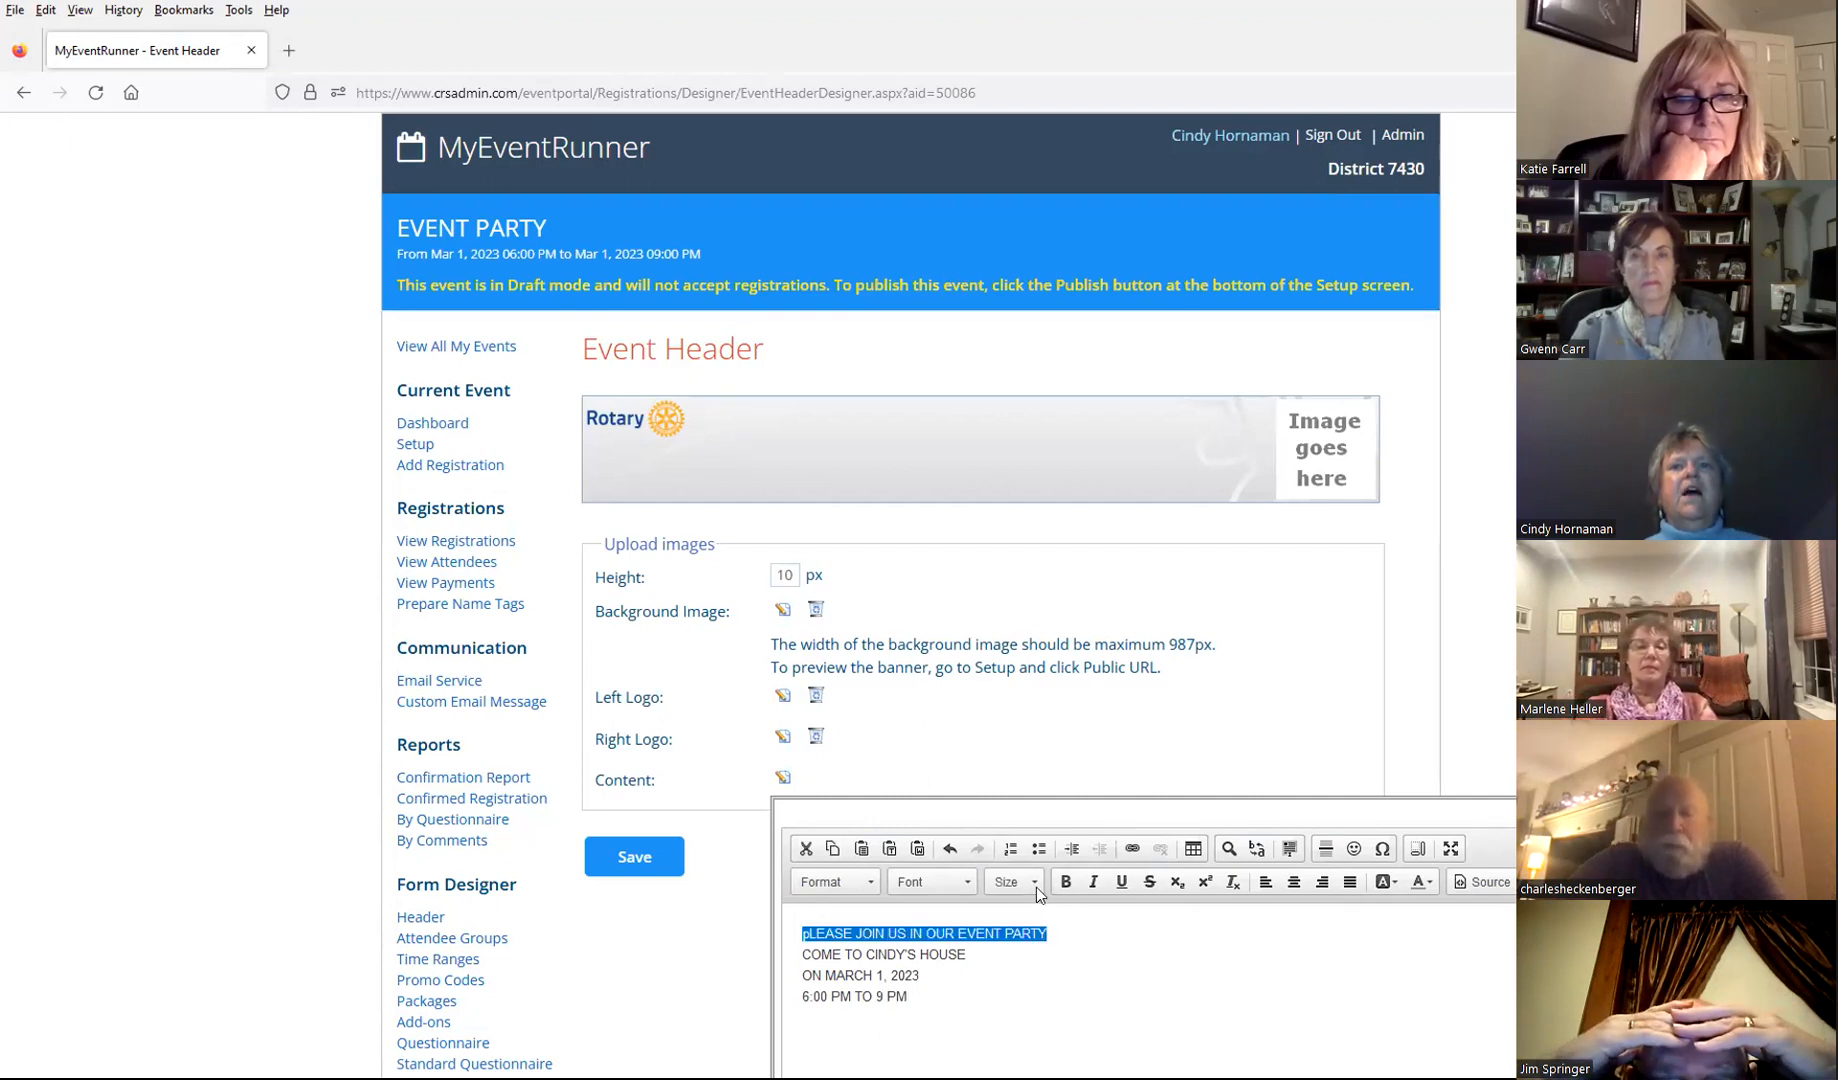
left_click(1035, 887)
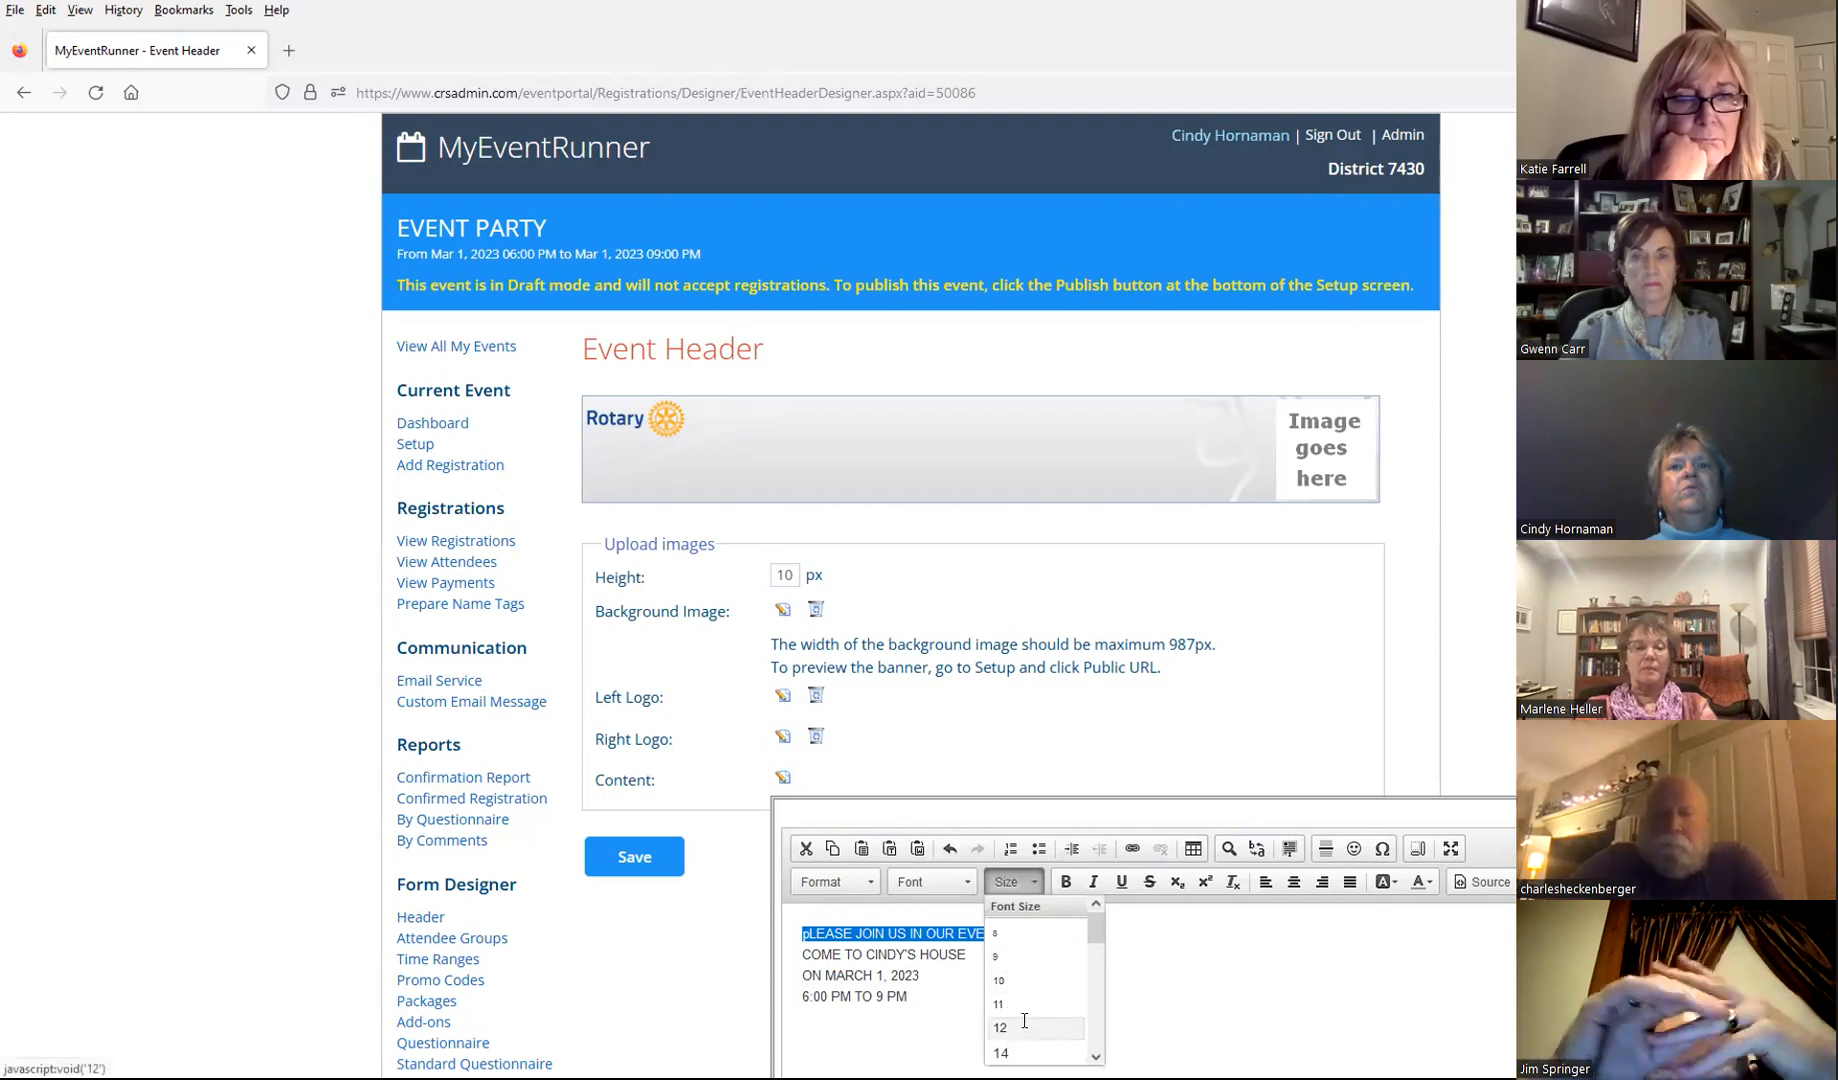
left_click(1024, 1027)
left_click(1064, 884)
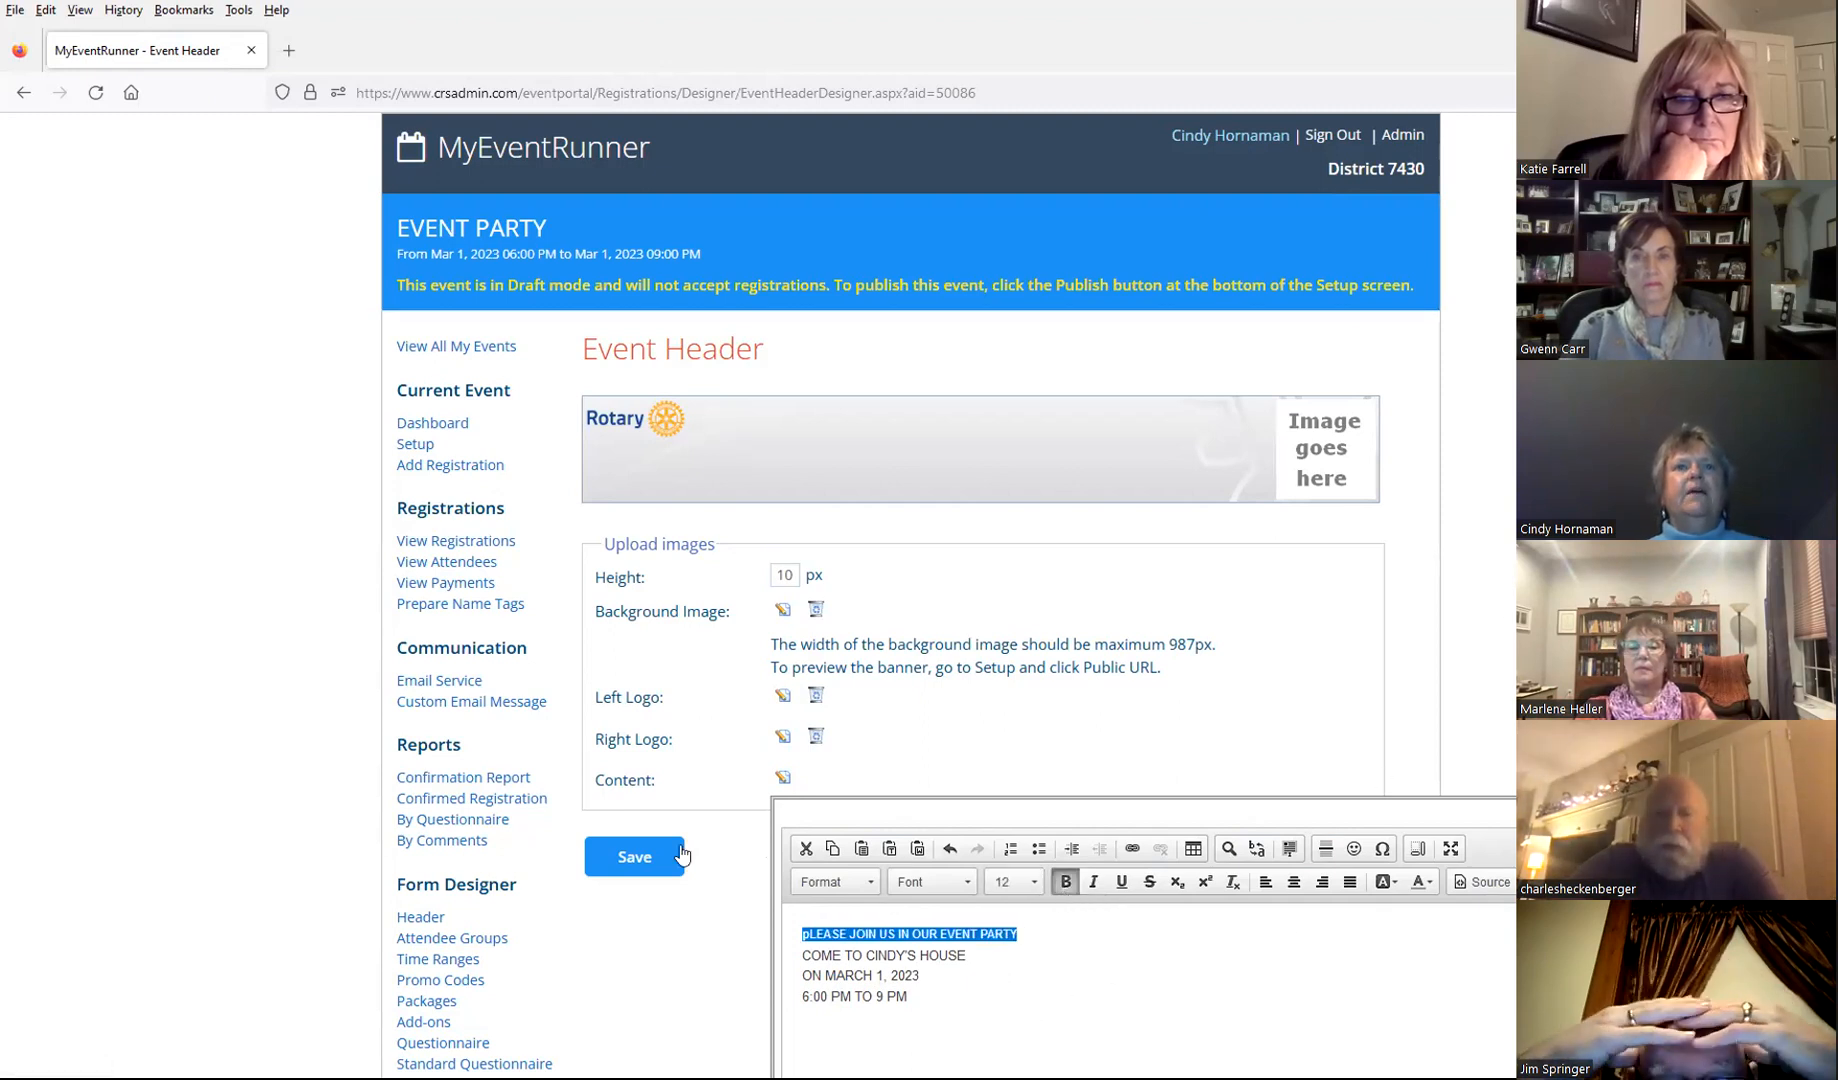
left_click(633, 860)
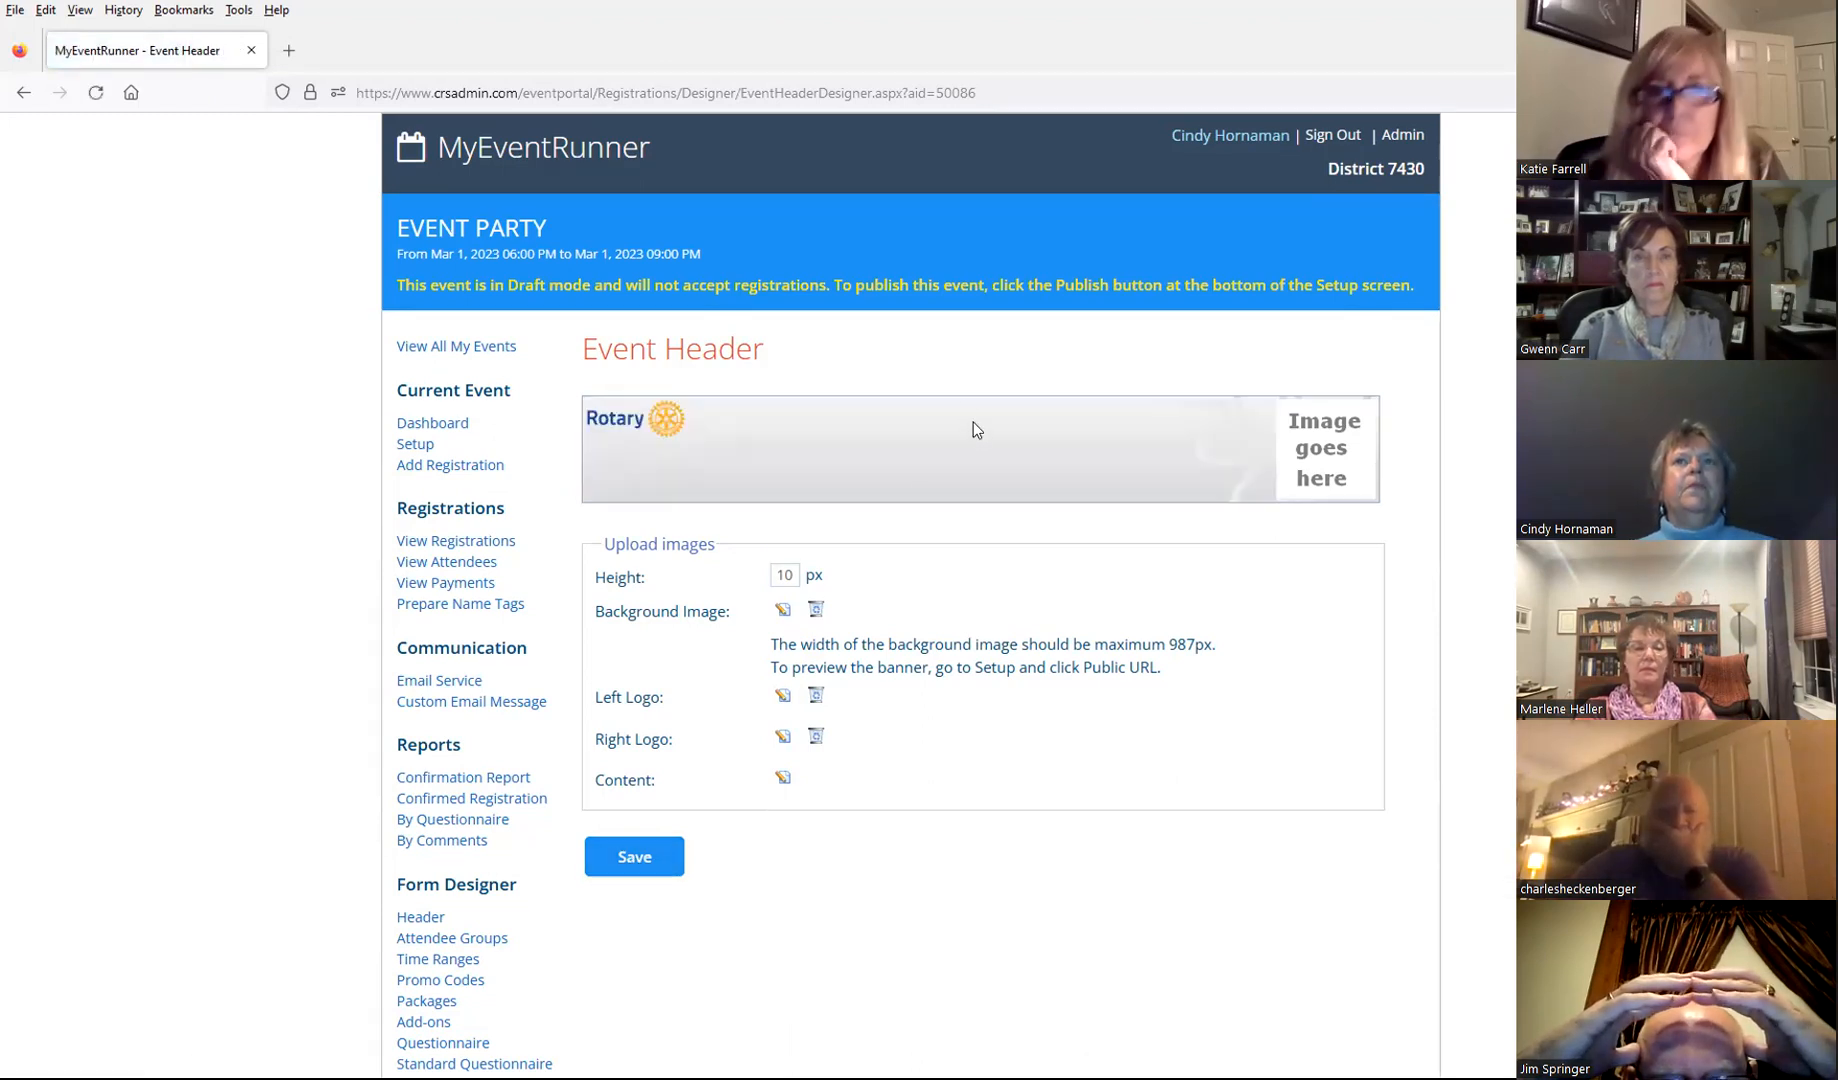
Step: Enter a one-line header content inviting guests to come to the host's house for party, and save the content
left_click(782, 778)
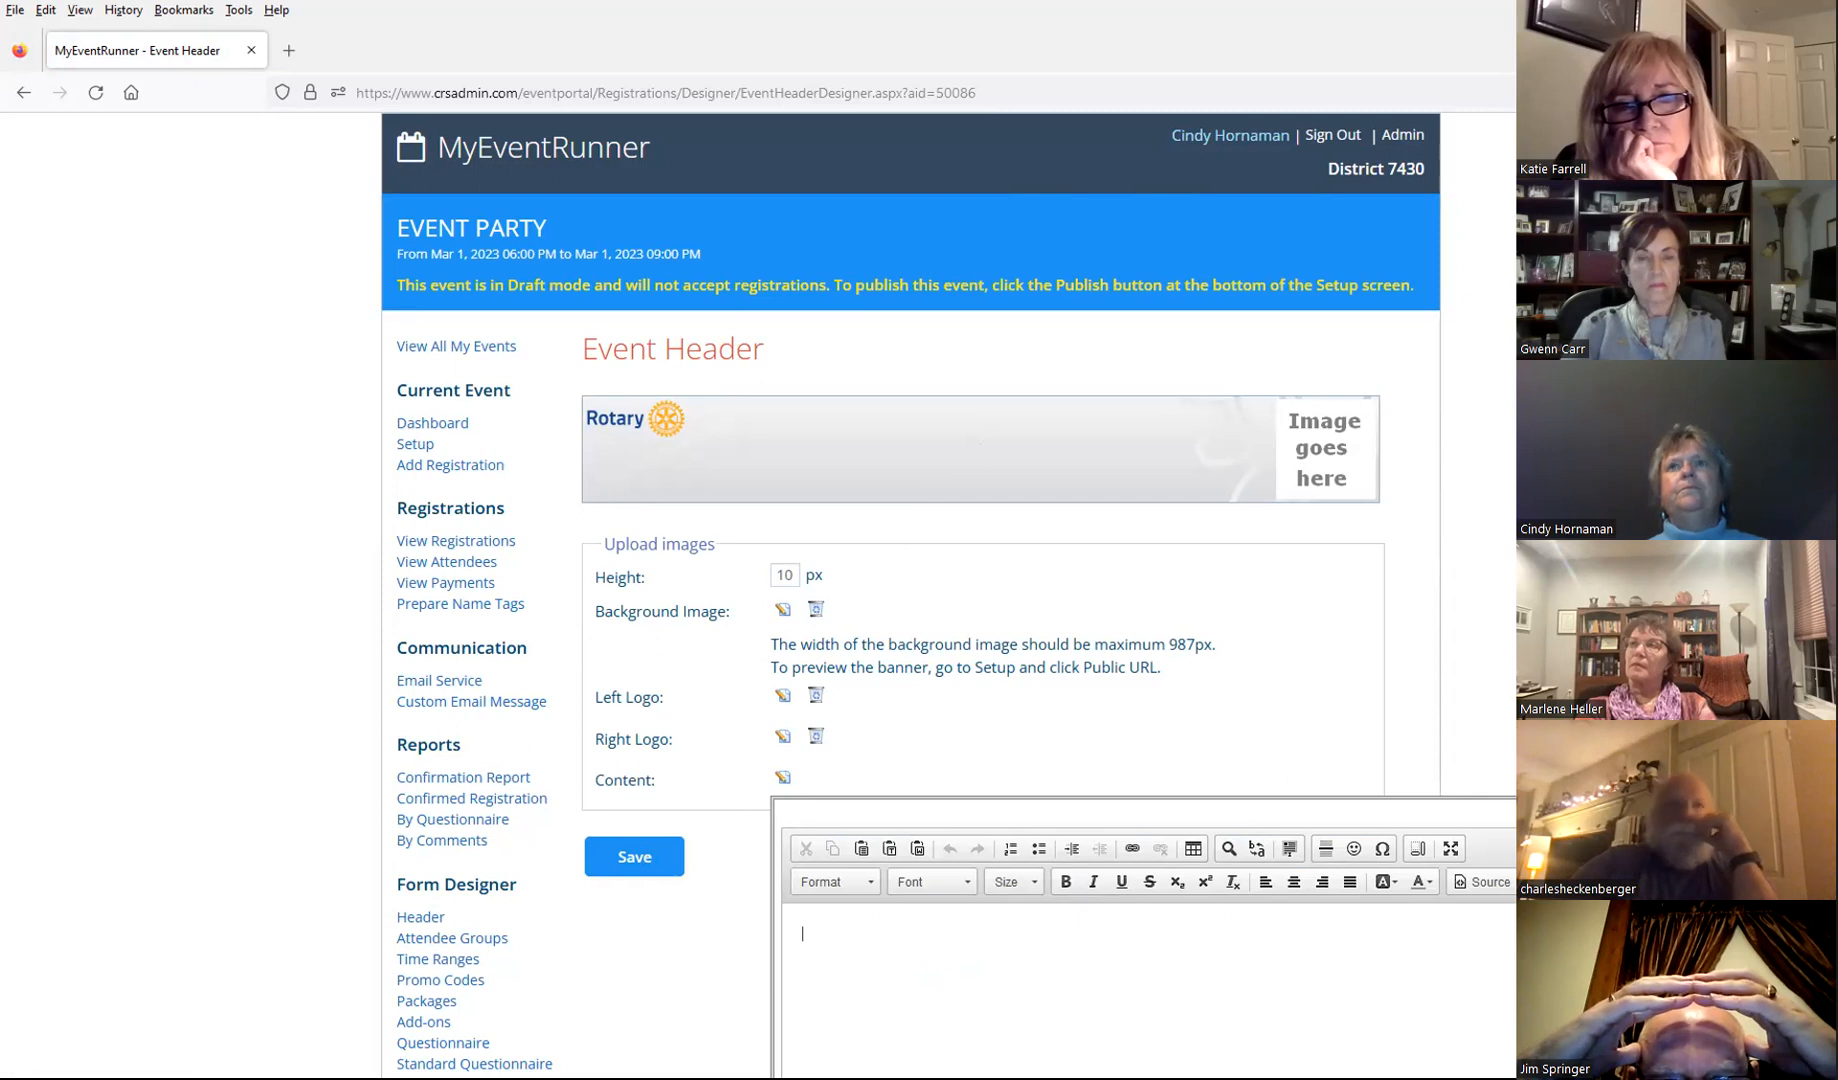
left_click(1768, 13)
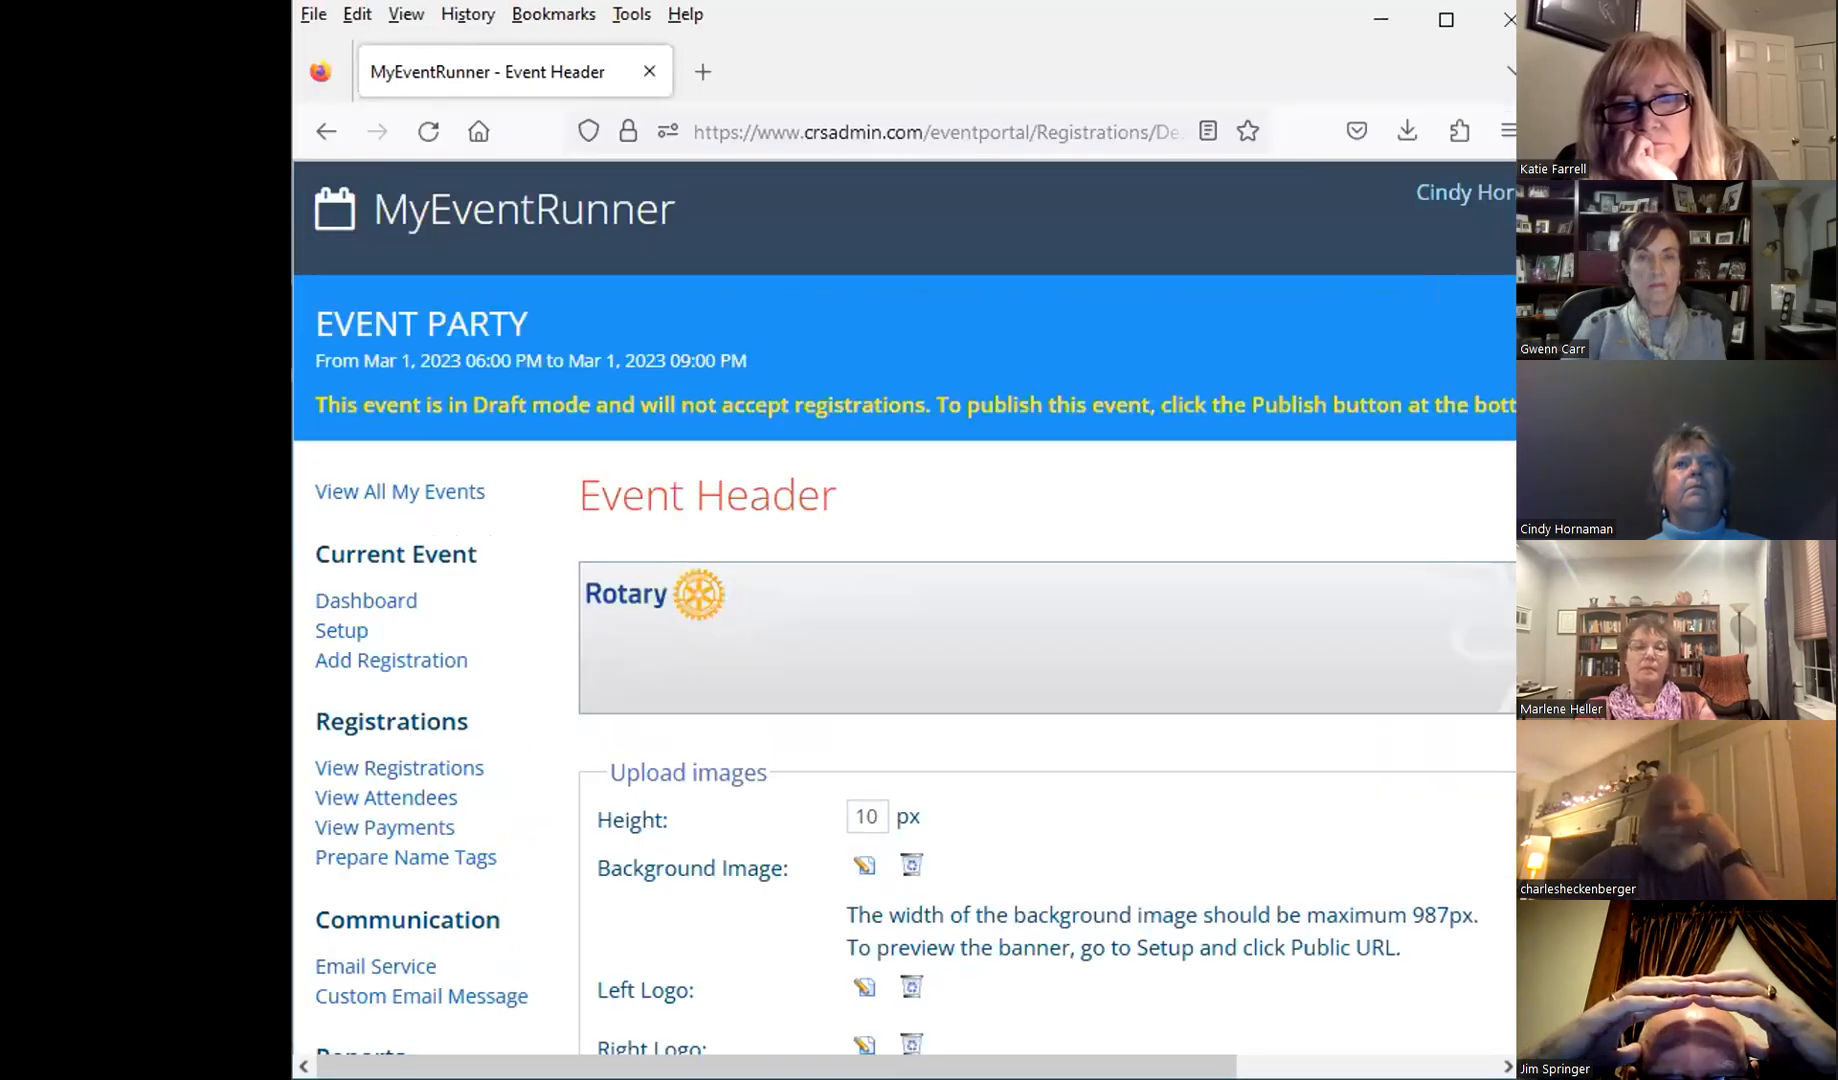
scroll(905, 610, "down", 5)
scroll(1176, 666, "down", 2)
type("COME")
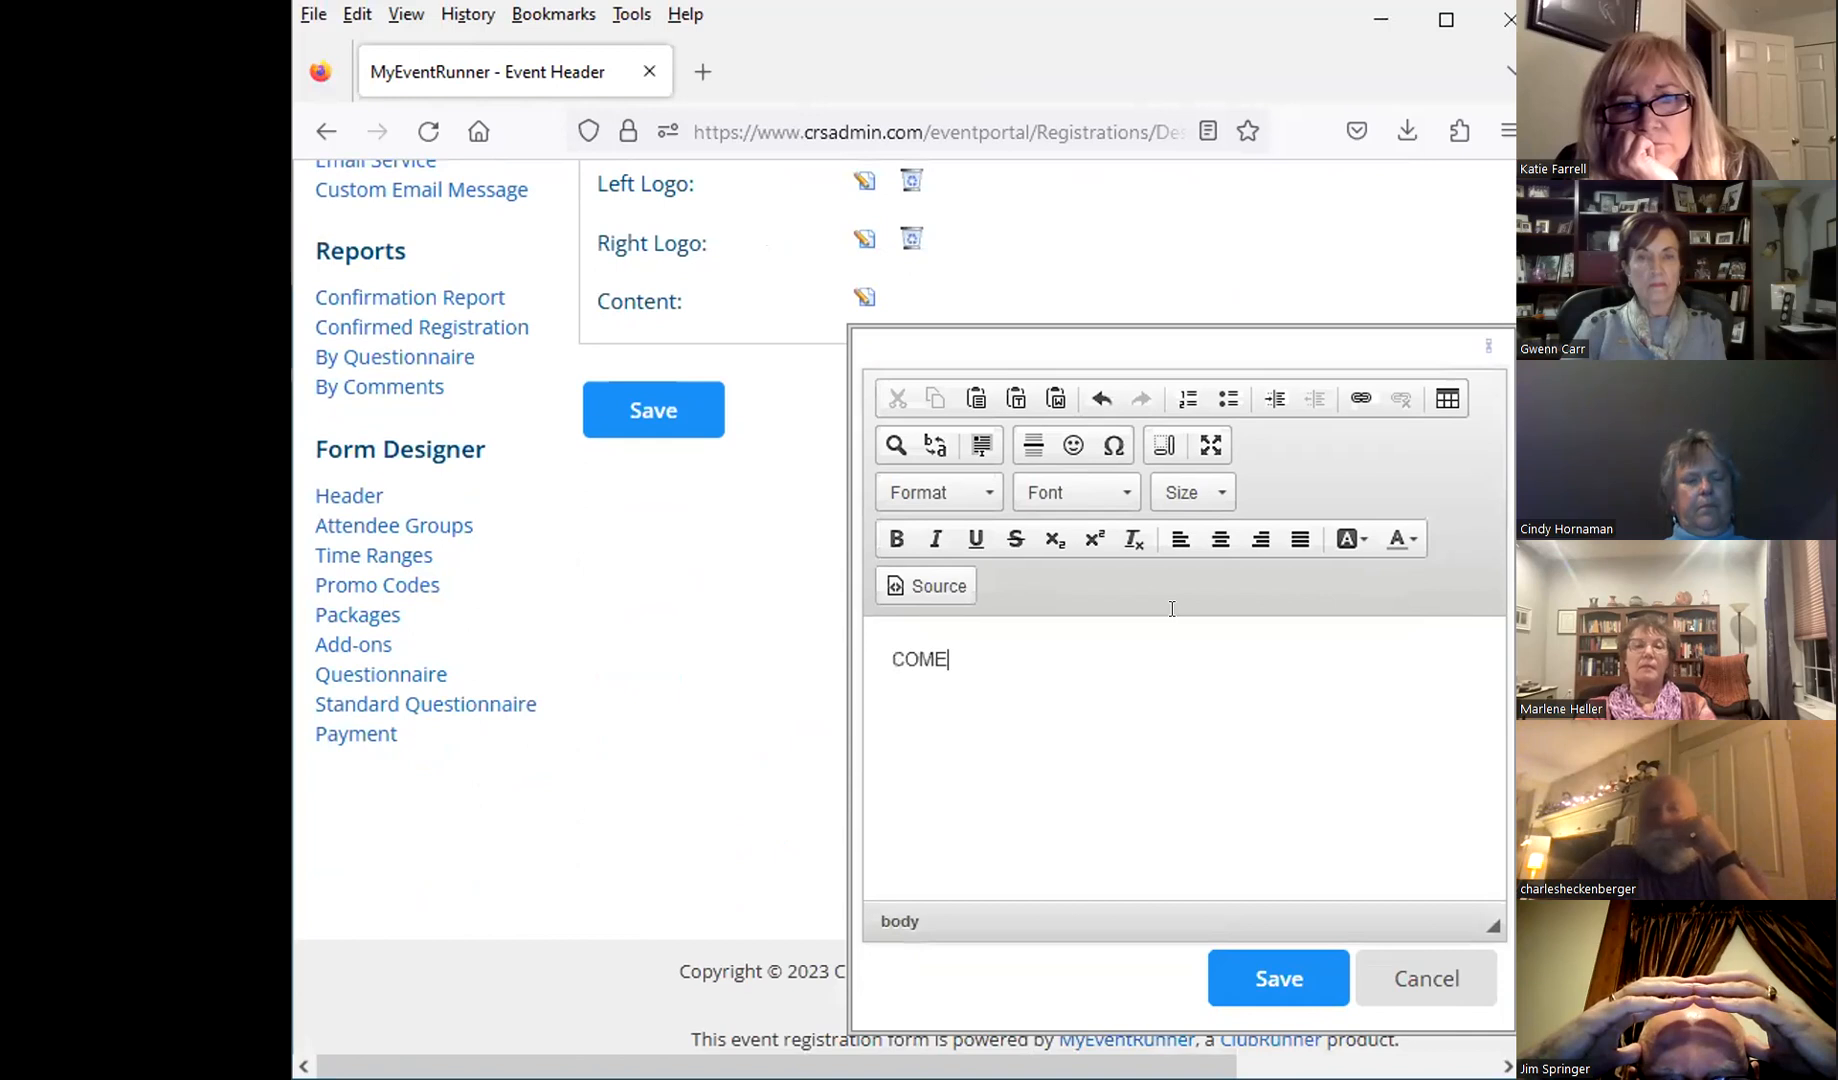
type(" TO CINDY'S HOUSE FOR PARTY")
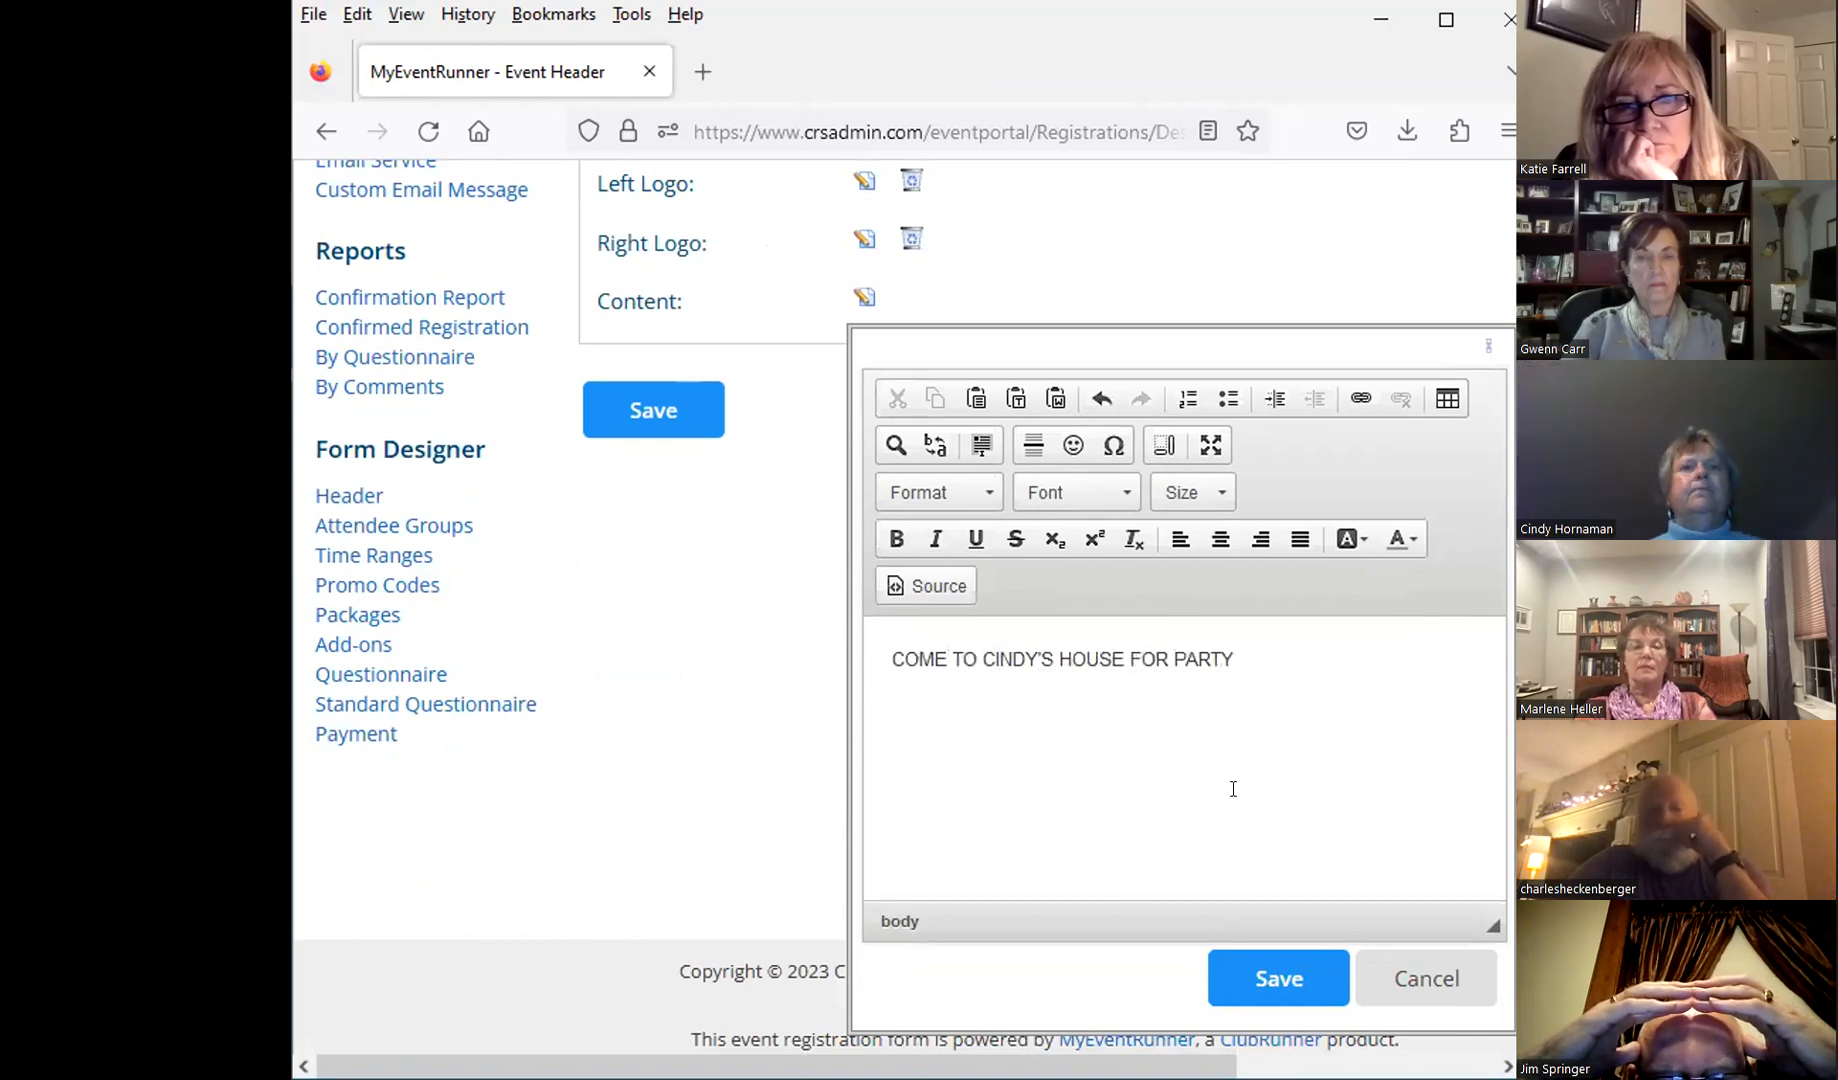
left_click(1280, 977)
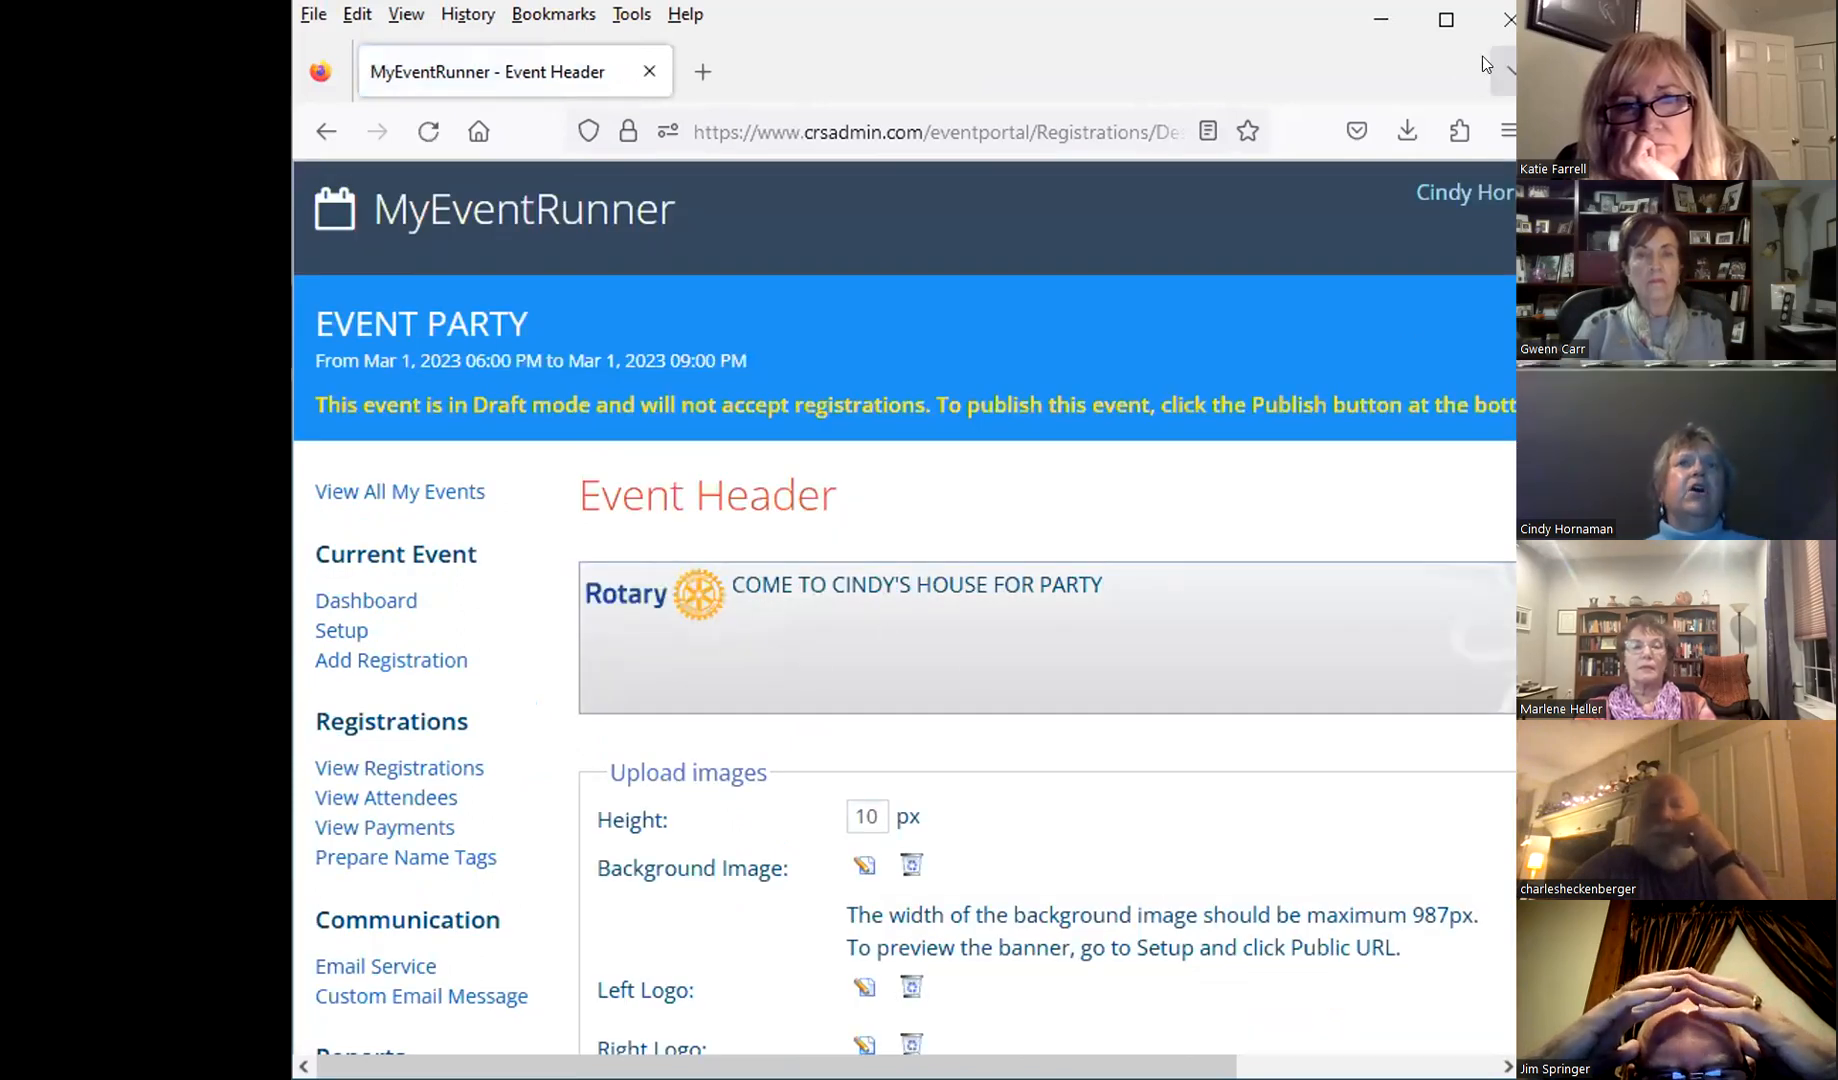
Step: Set the event header's right logo to the public gold Rotary wheel image
left_click(1459, 14)
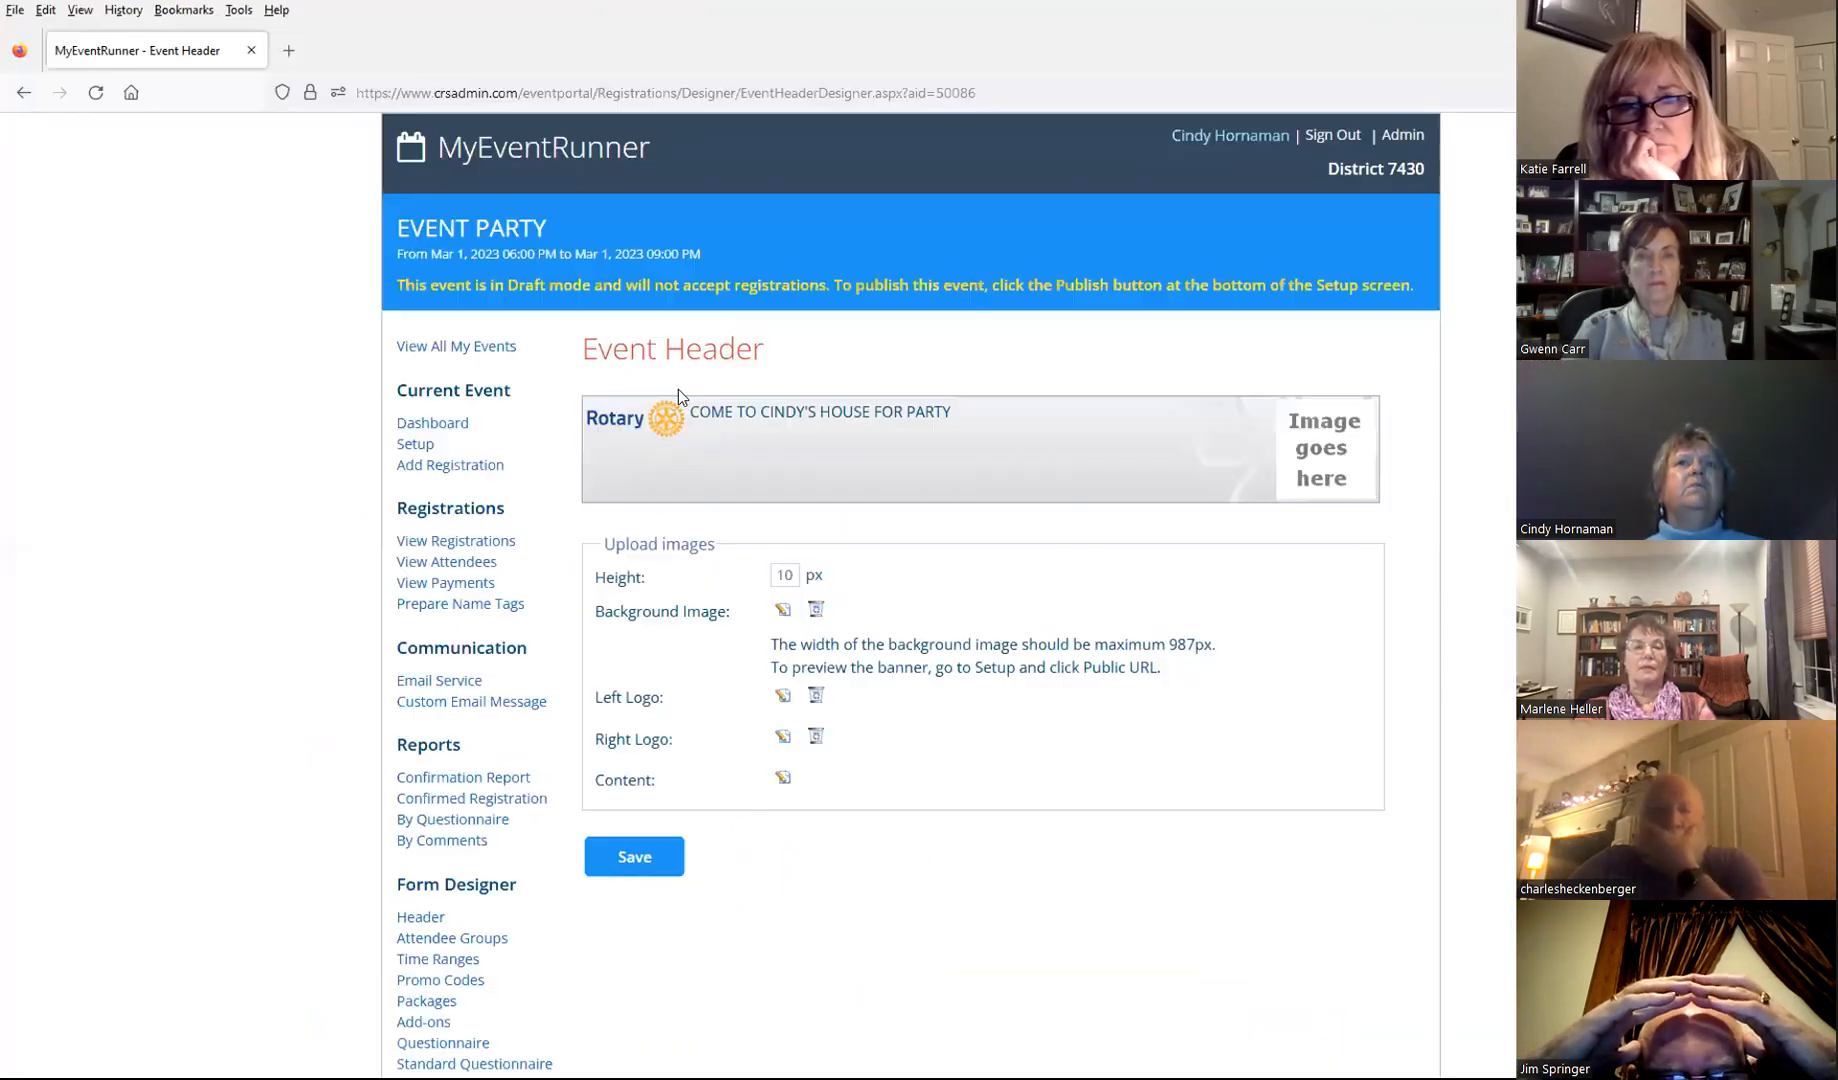
left_click(784, 738)
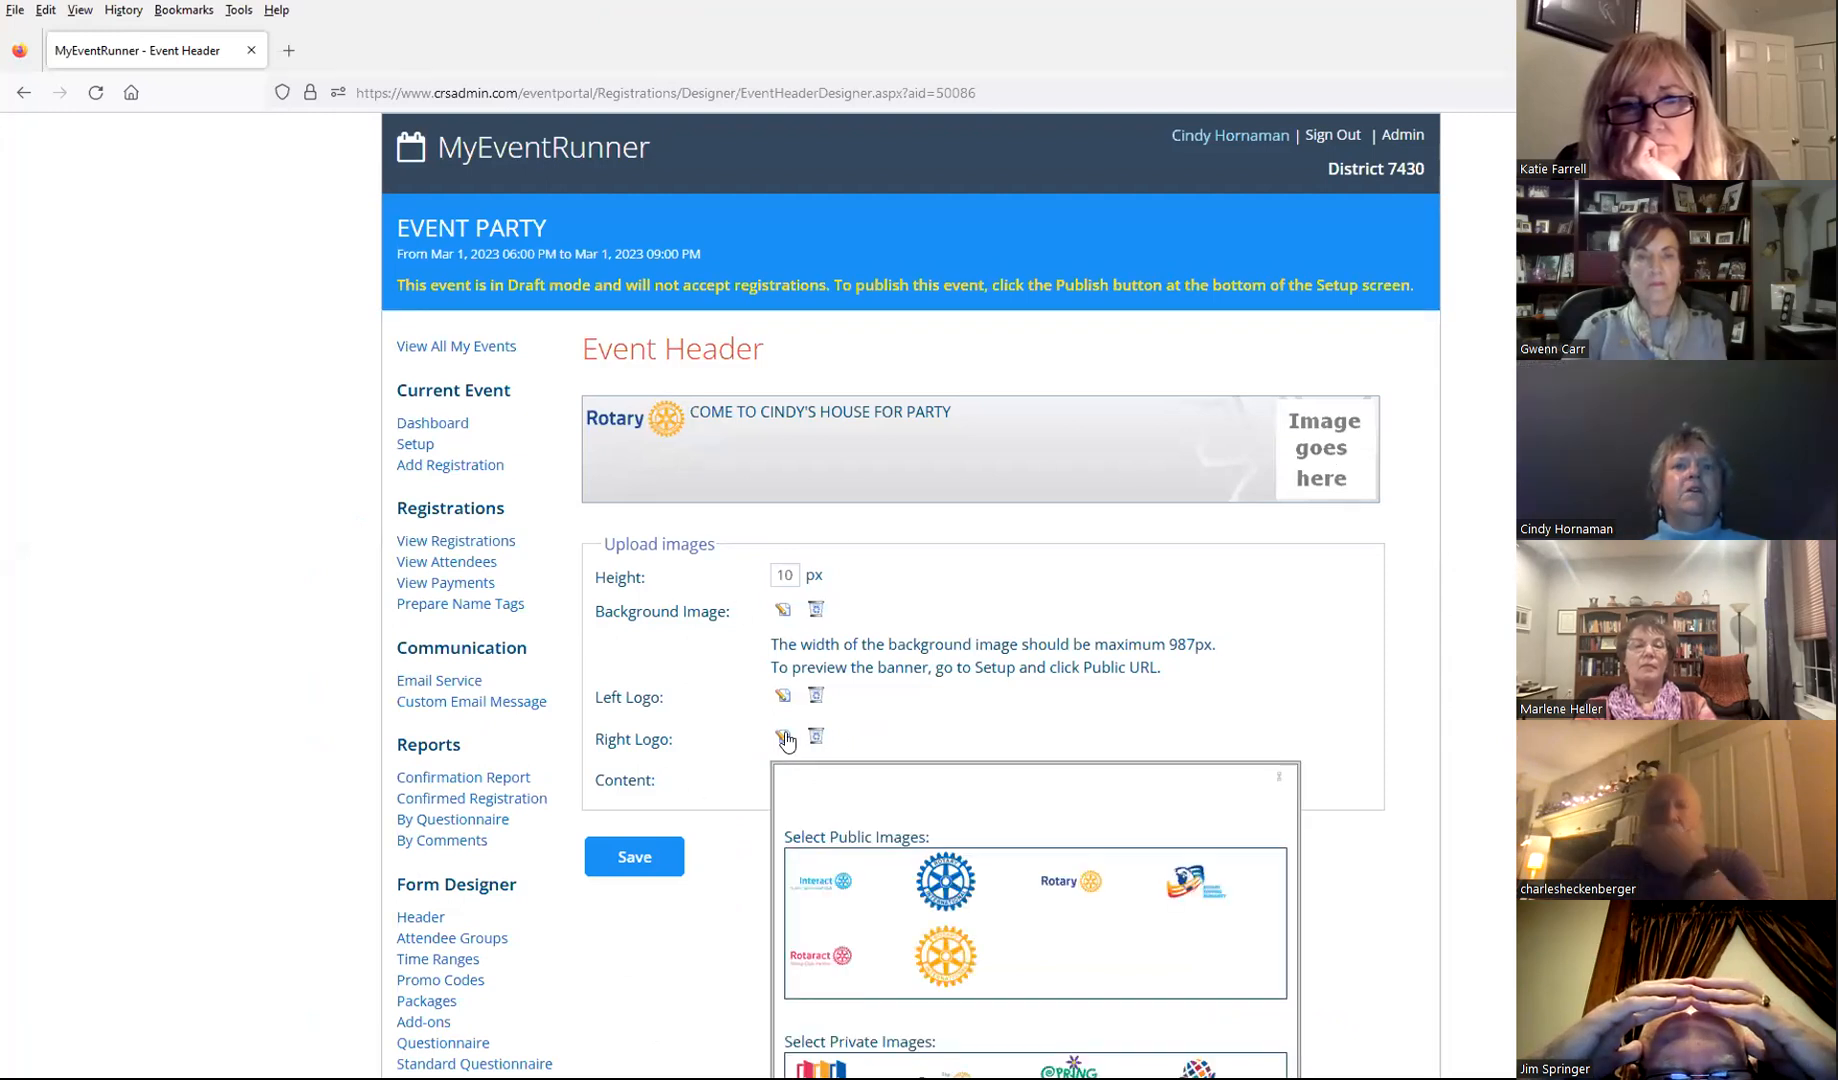
left_click(938, 957)
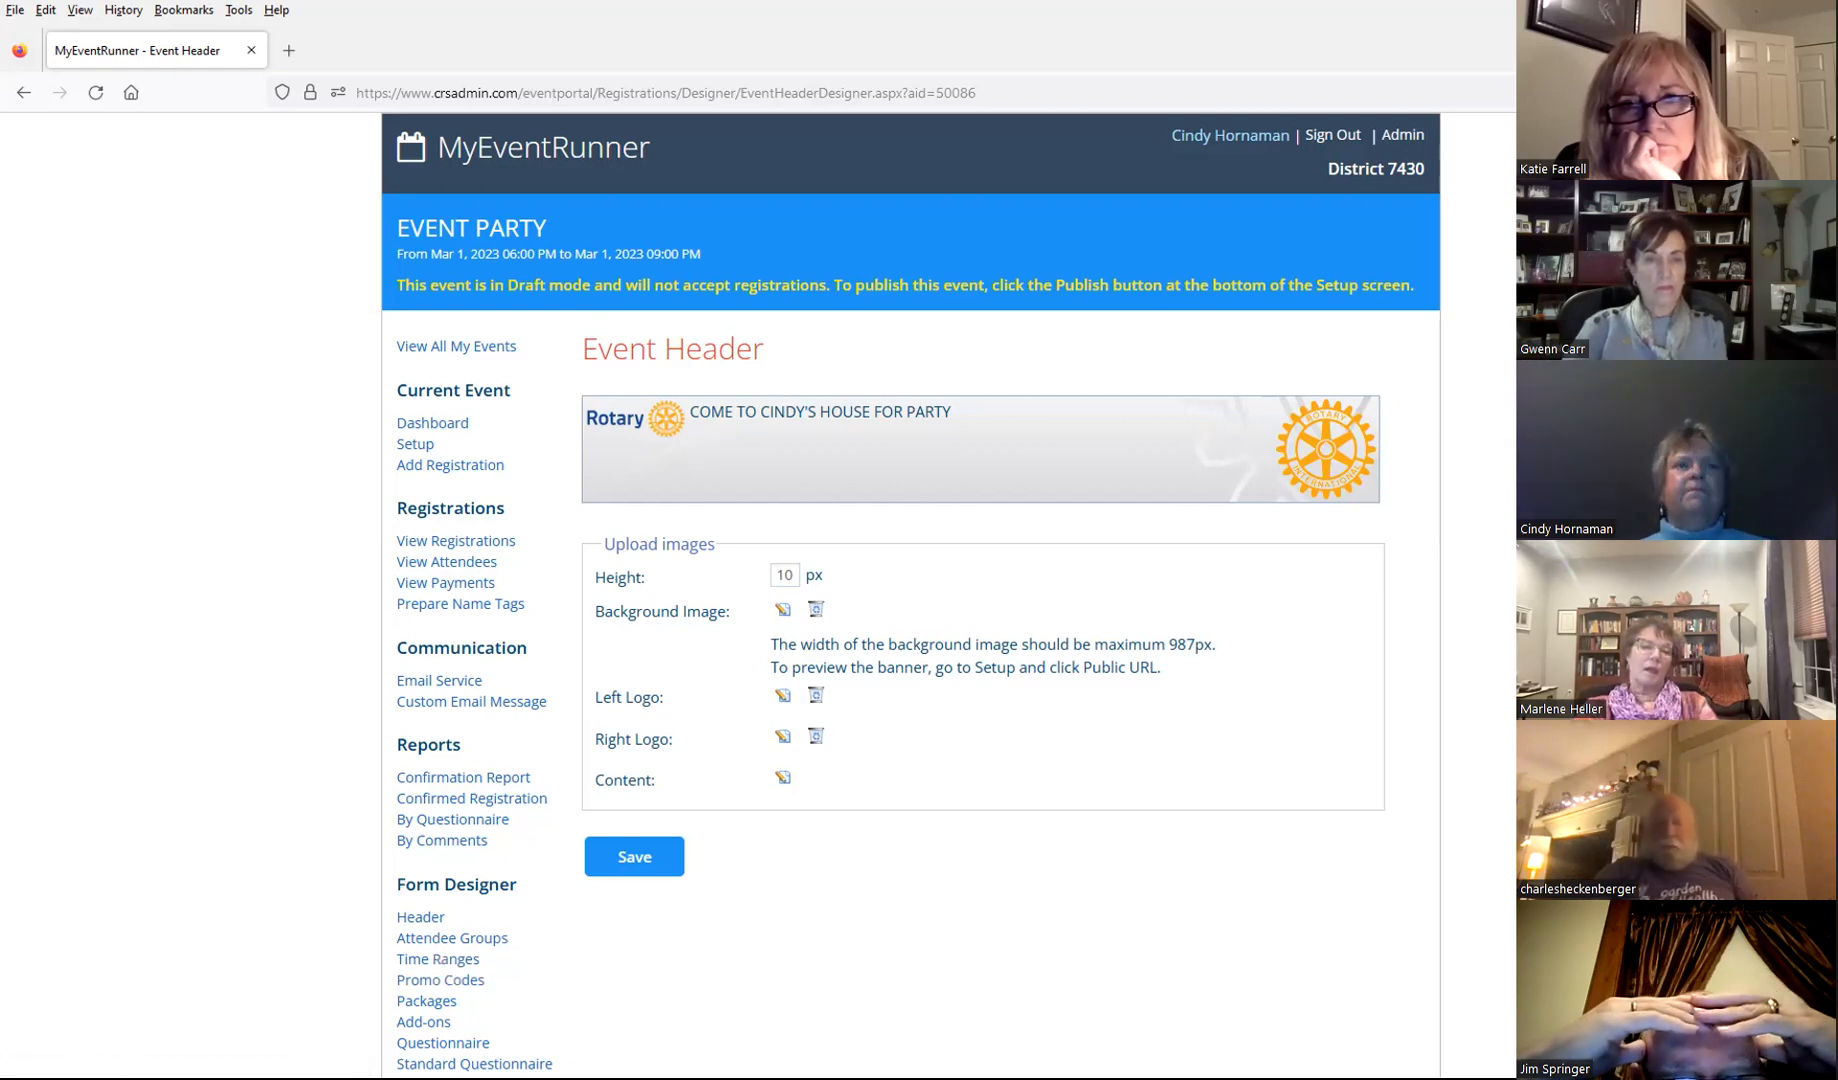
Step: In the event's package designer, add a new registration package named CHICKEN DINNER
key("super+Down")
scroll(905, 606, "down", 3)
scroll(905, 606, "down", 3)
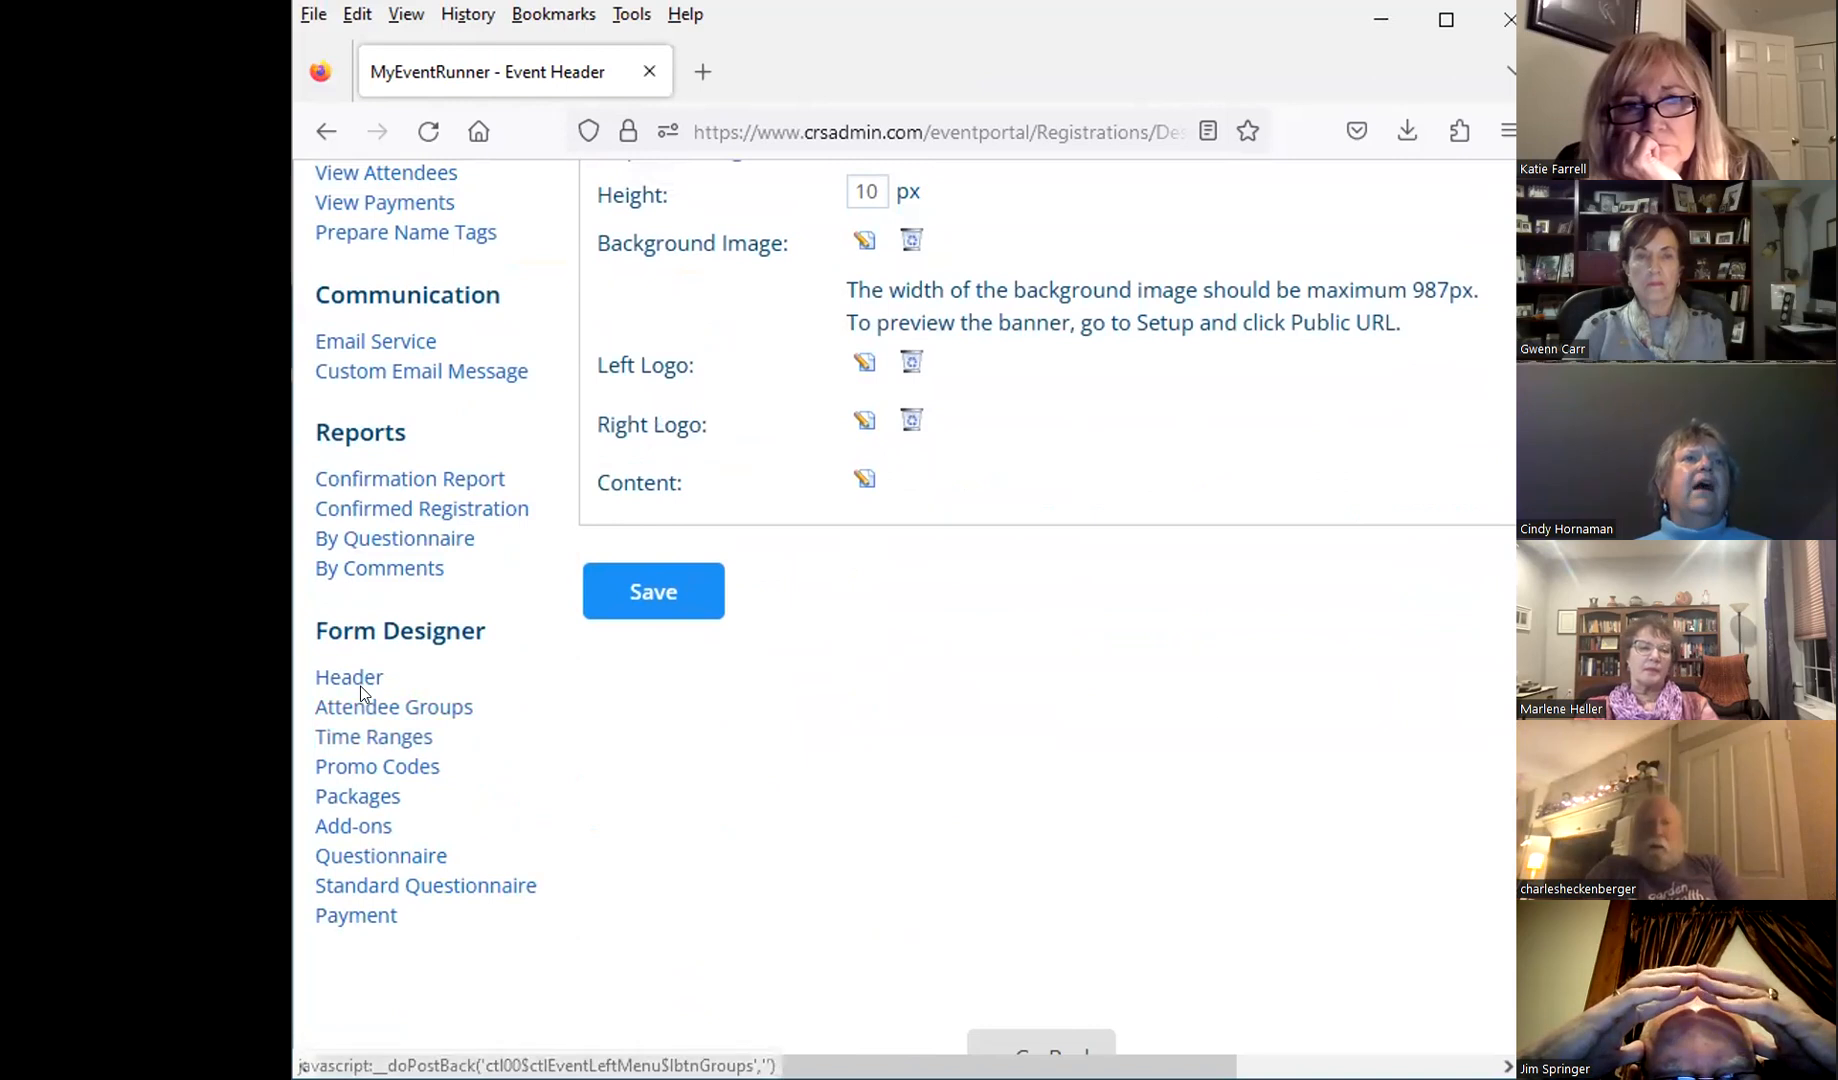
left_click(345, 795)
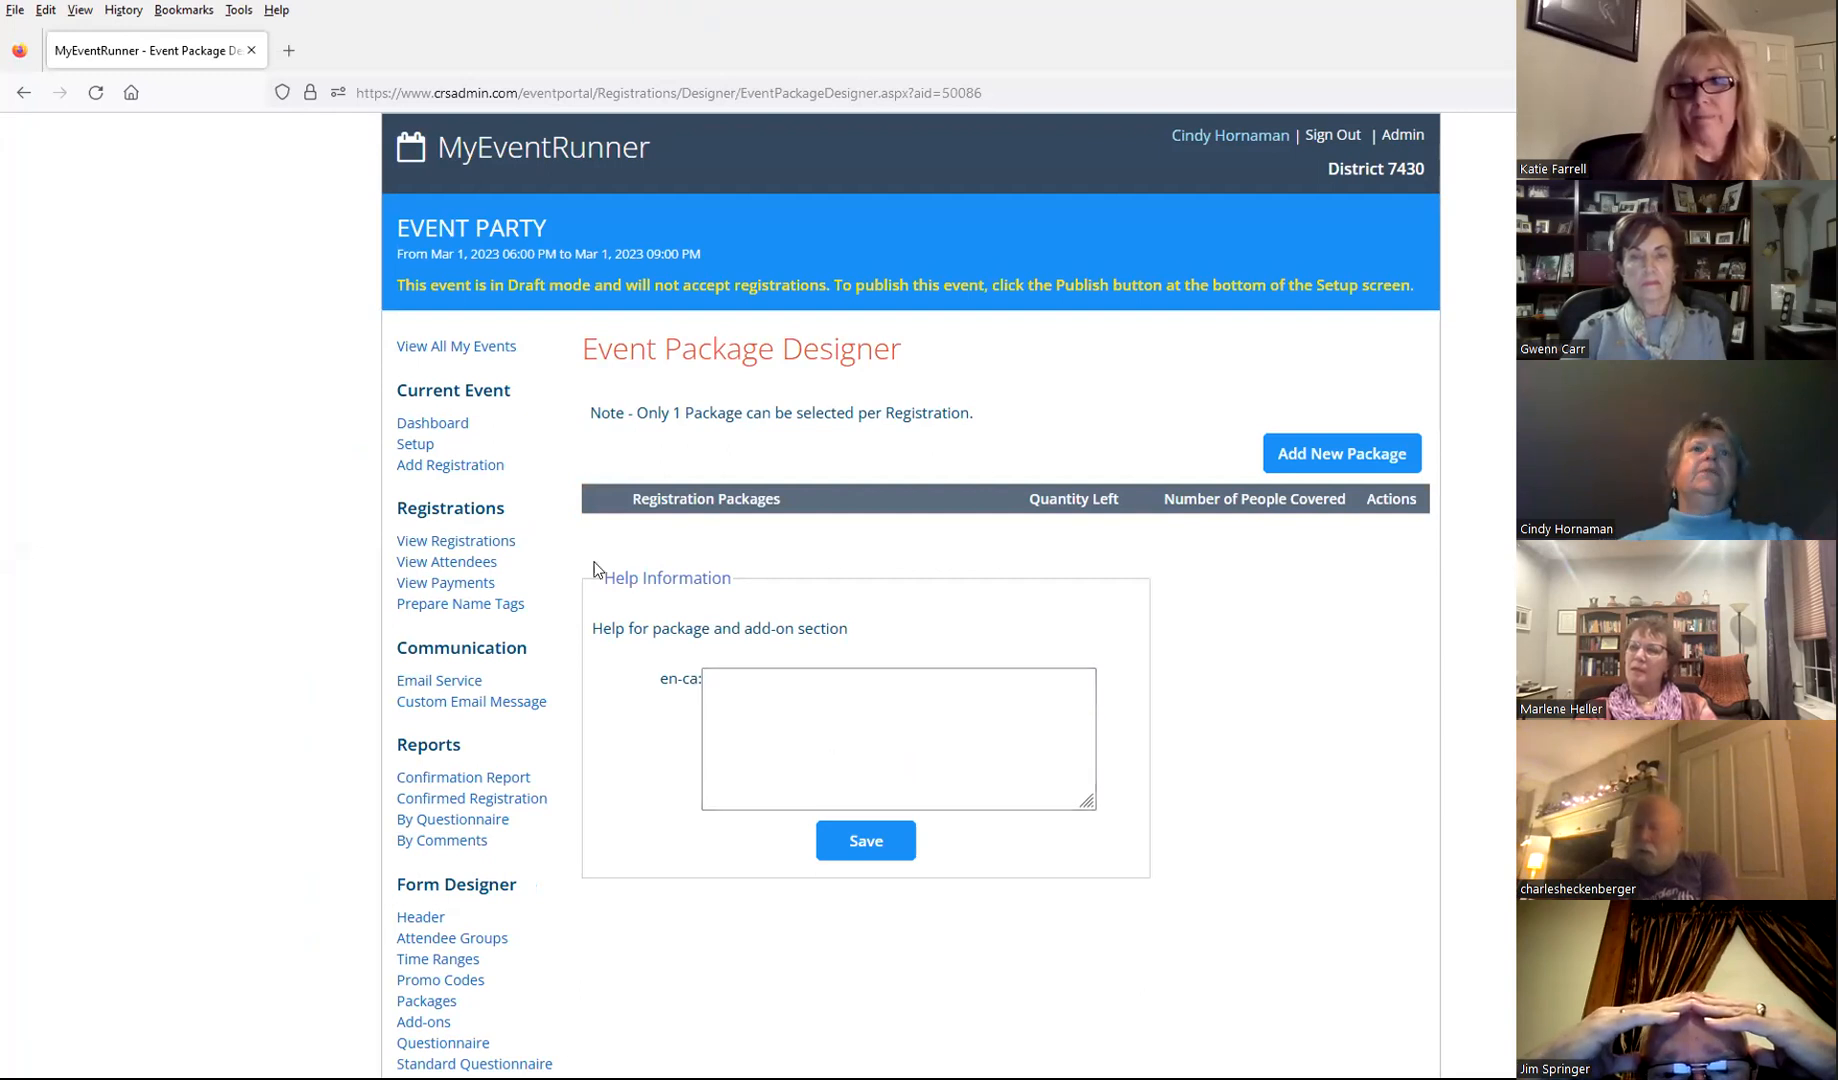
left_click(1325, 458)
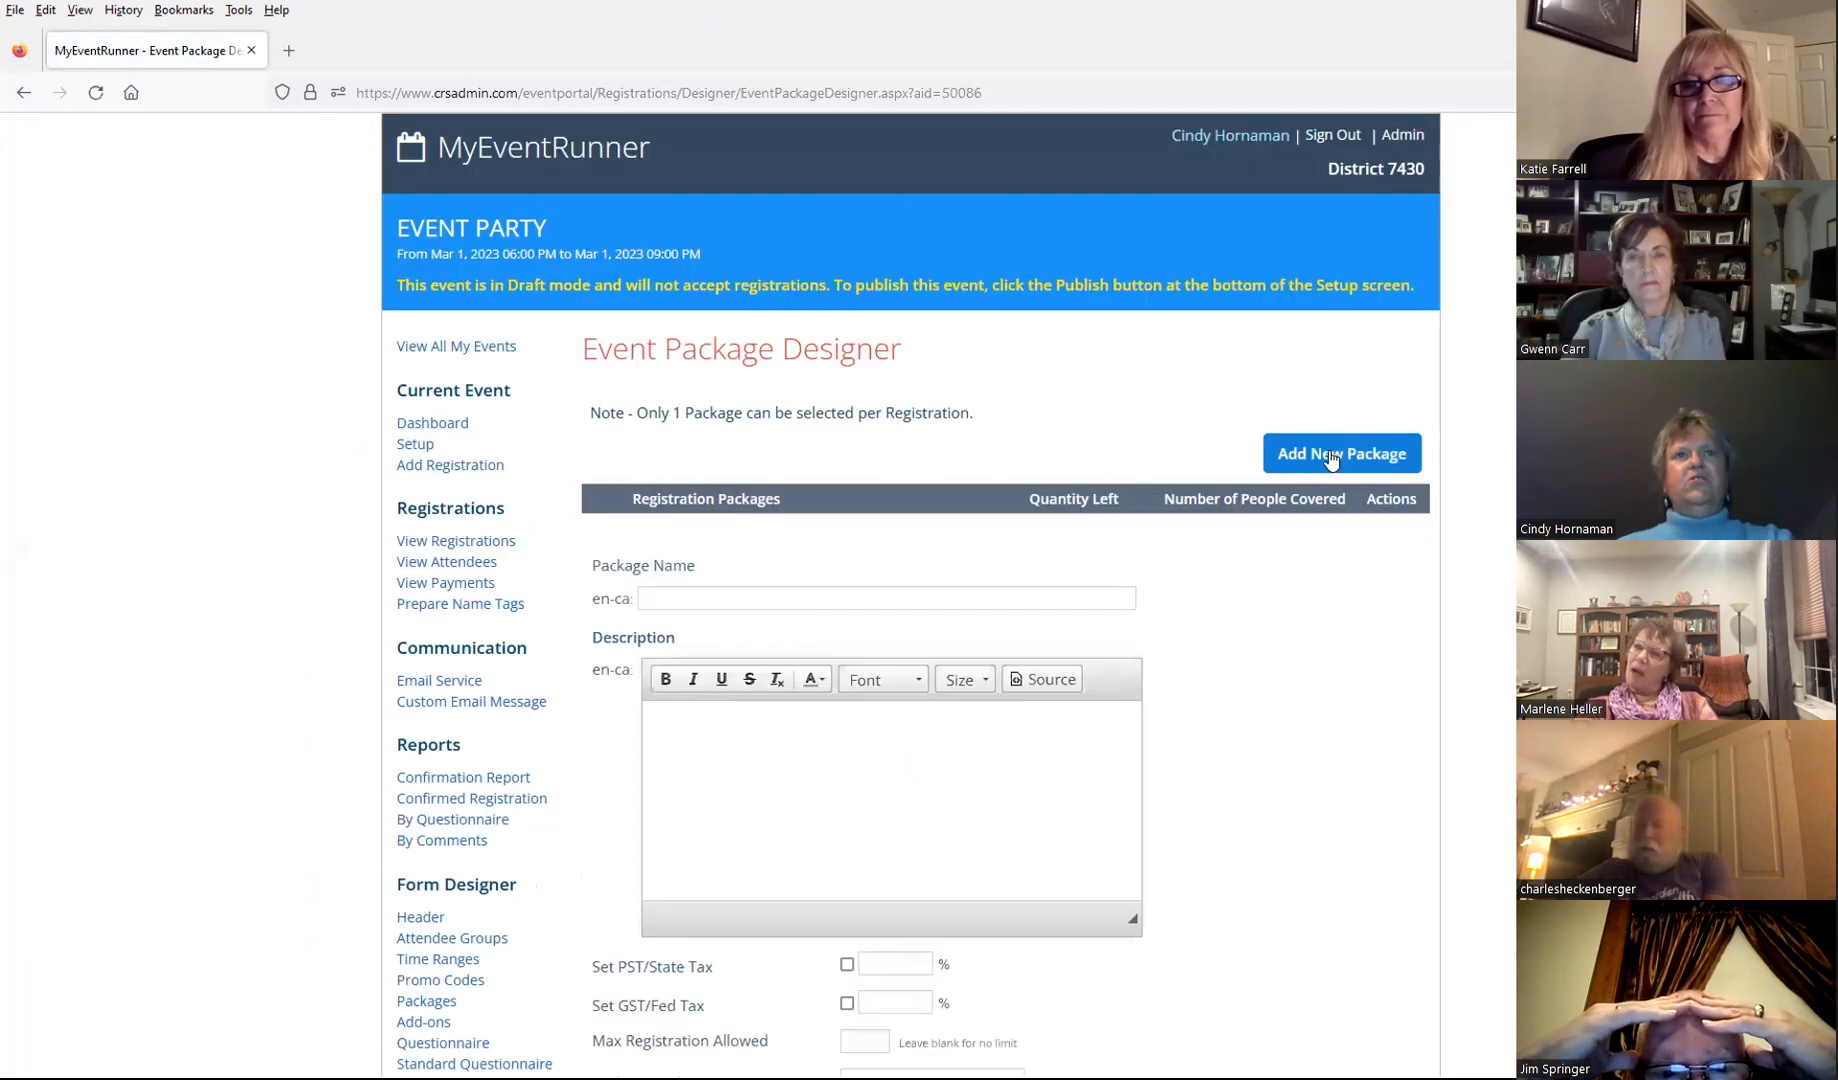
left_click(735, 599)
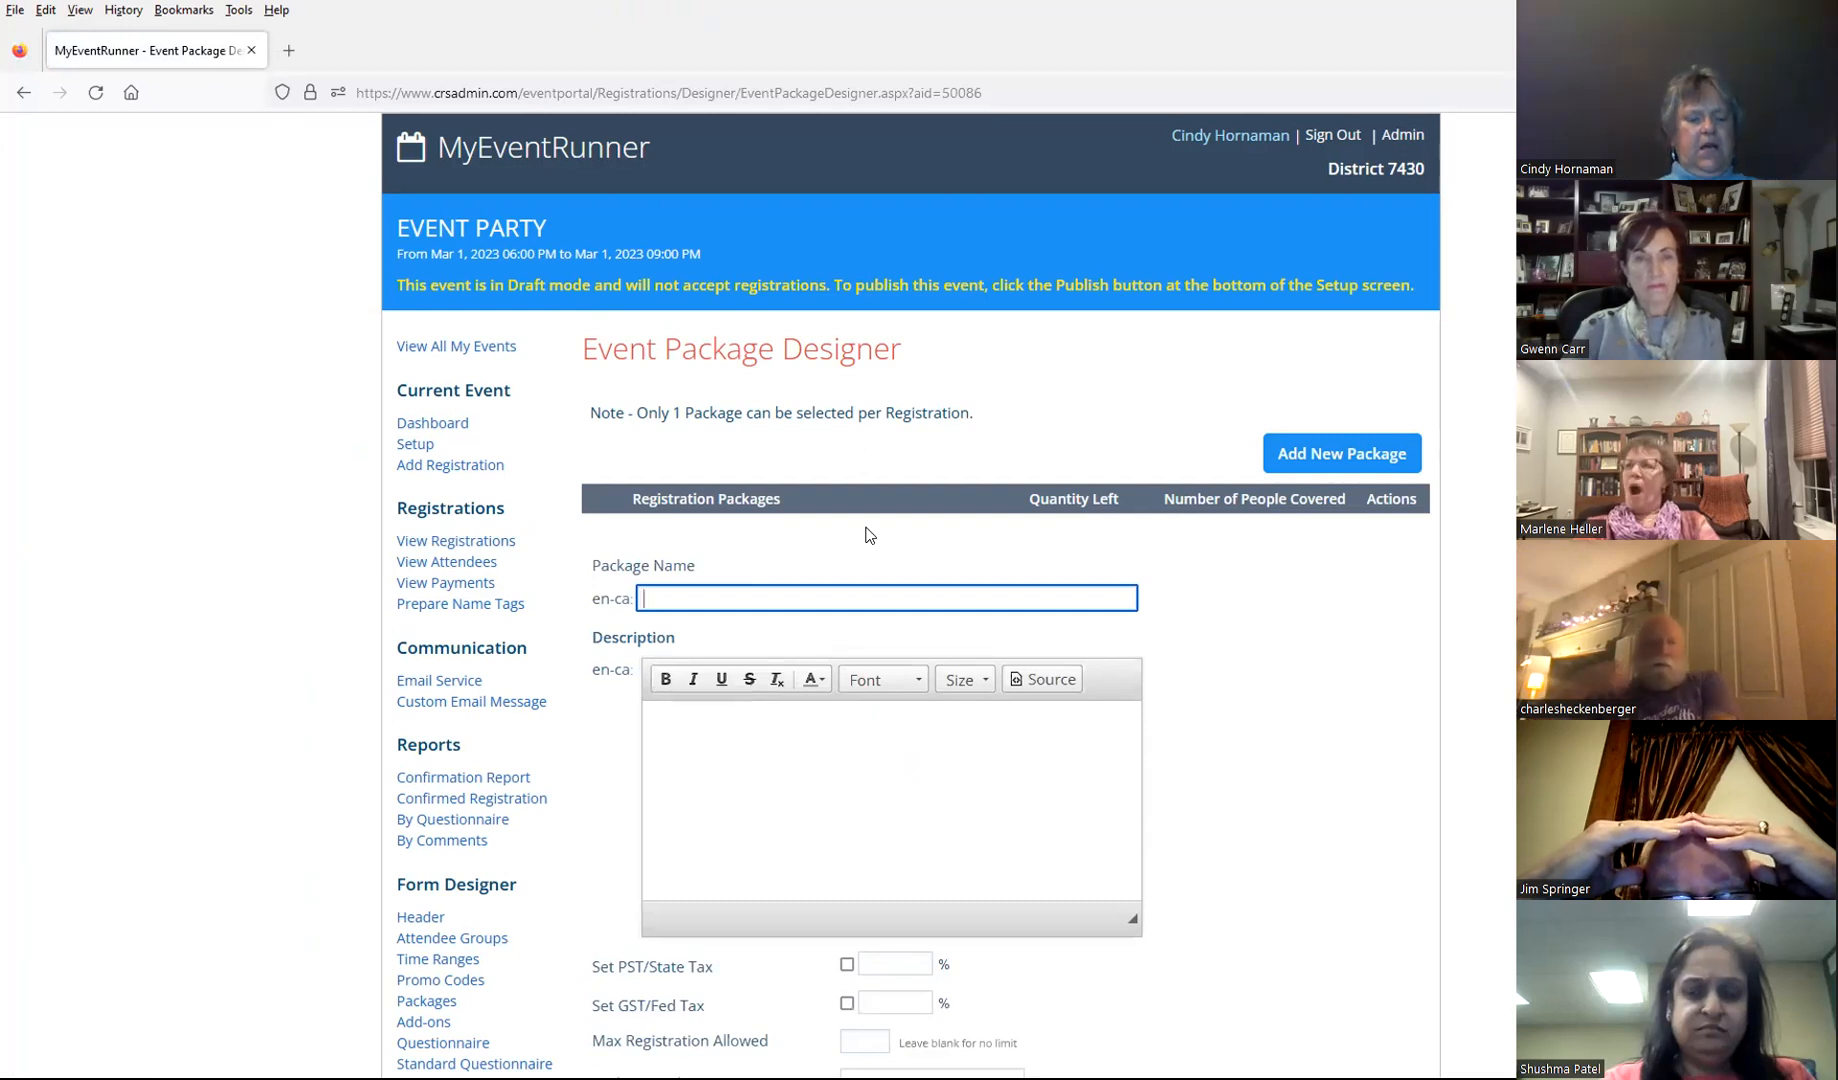
type("CHICKEN DINNER")
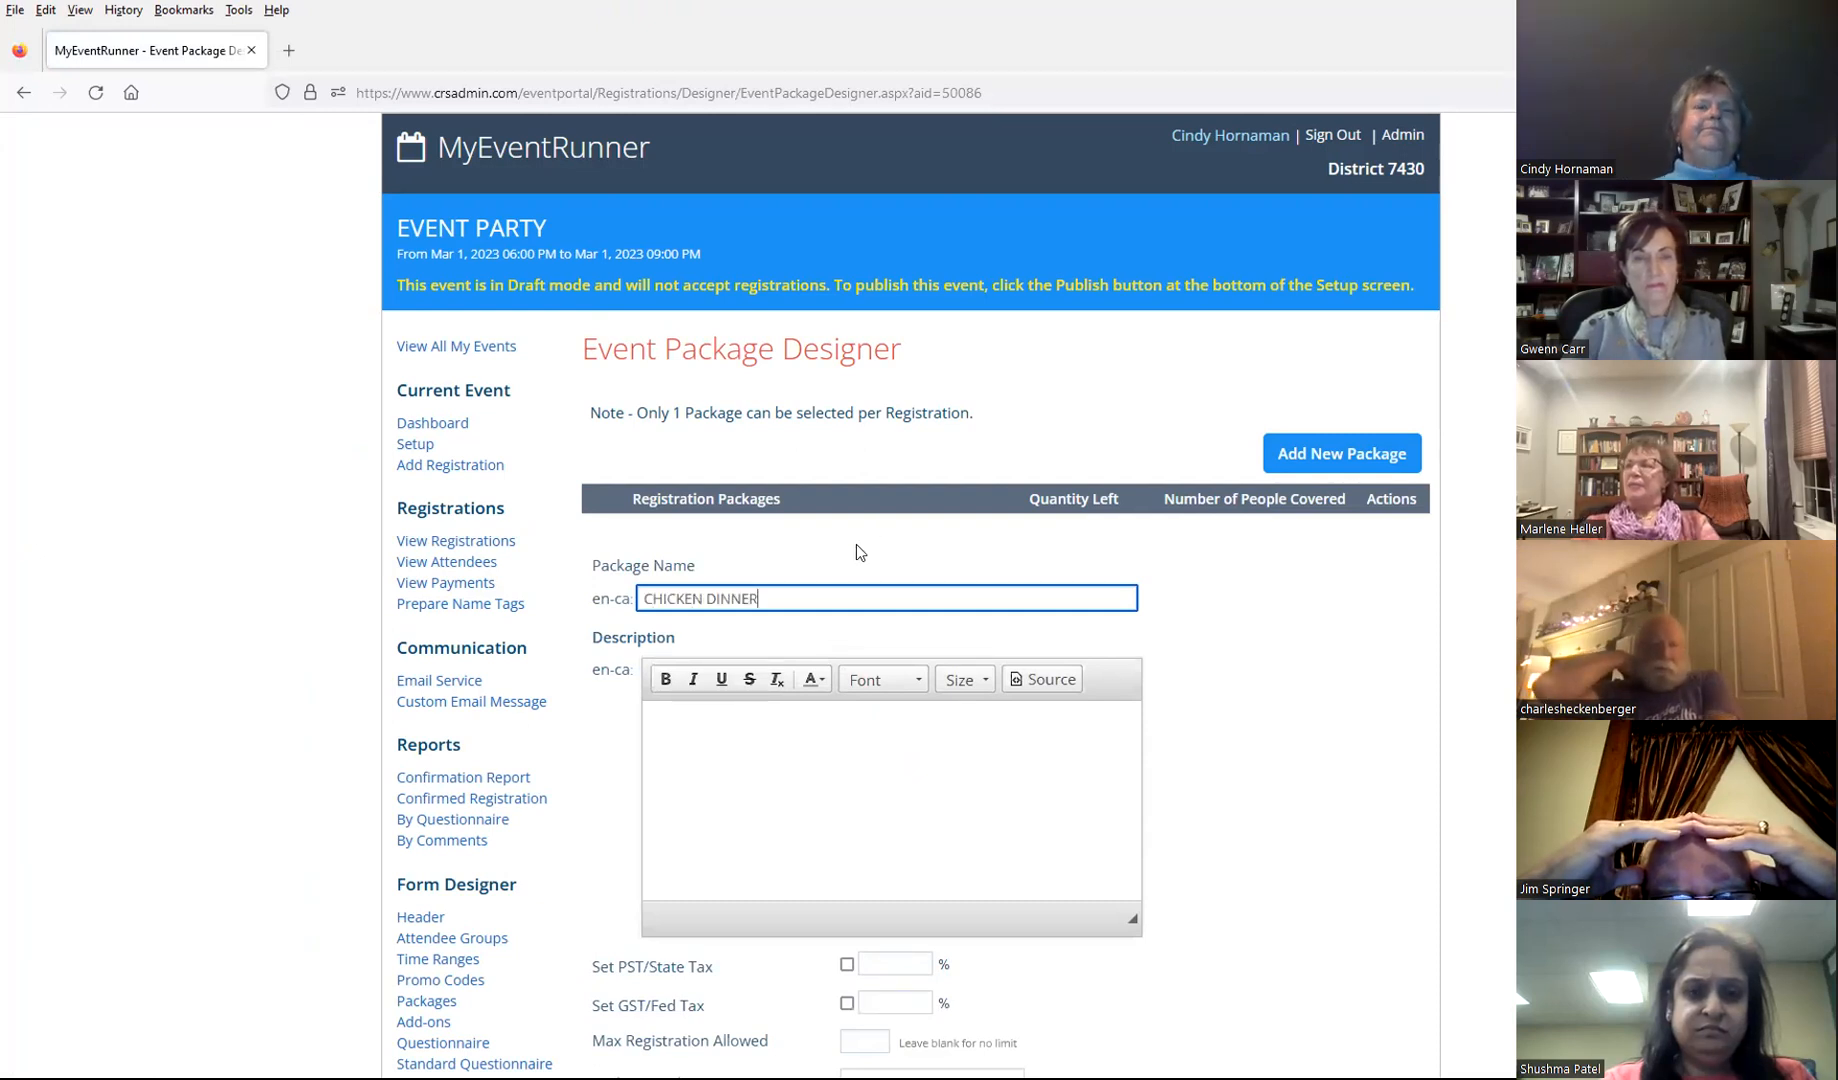
Step: Describe the package as "CHICKEN DINNER WITH SALAD, POTATOE DESSERT" and save it with no registration limit
left_click(862, 730)
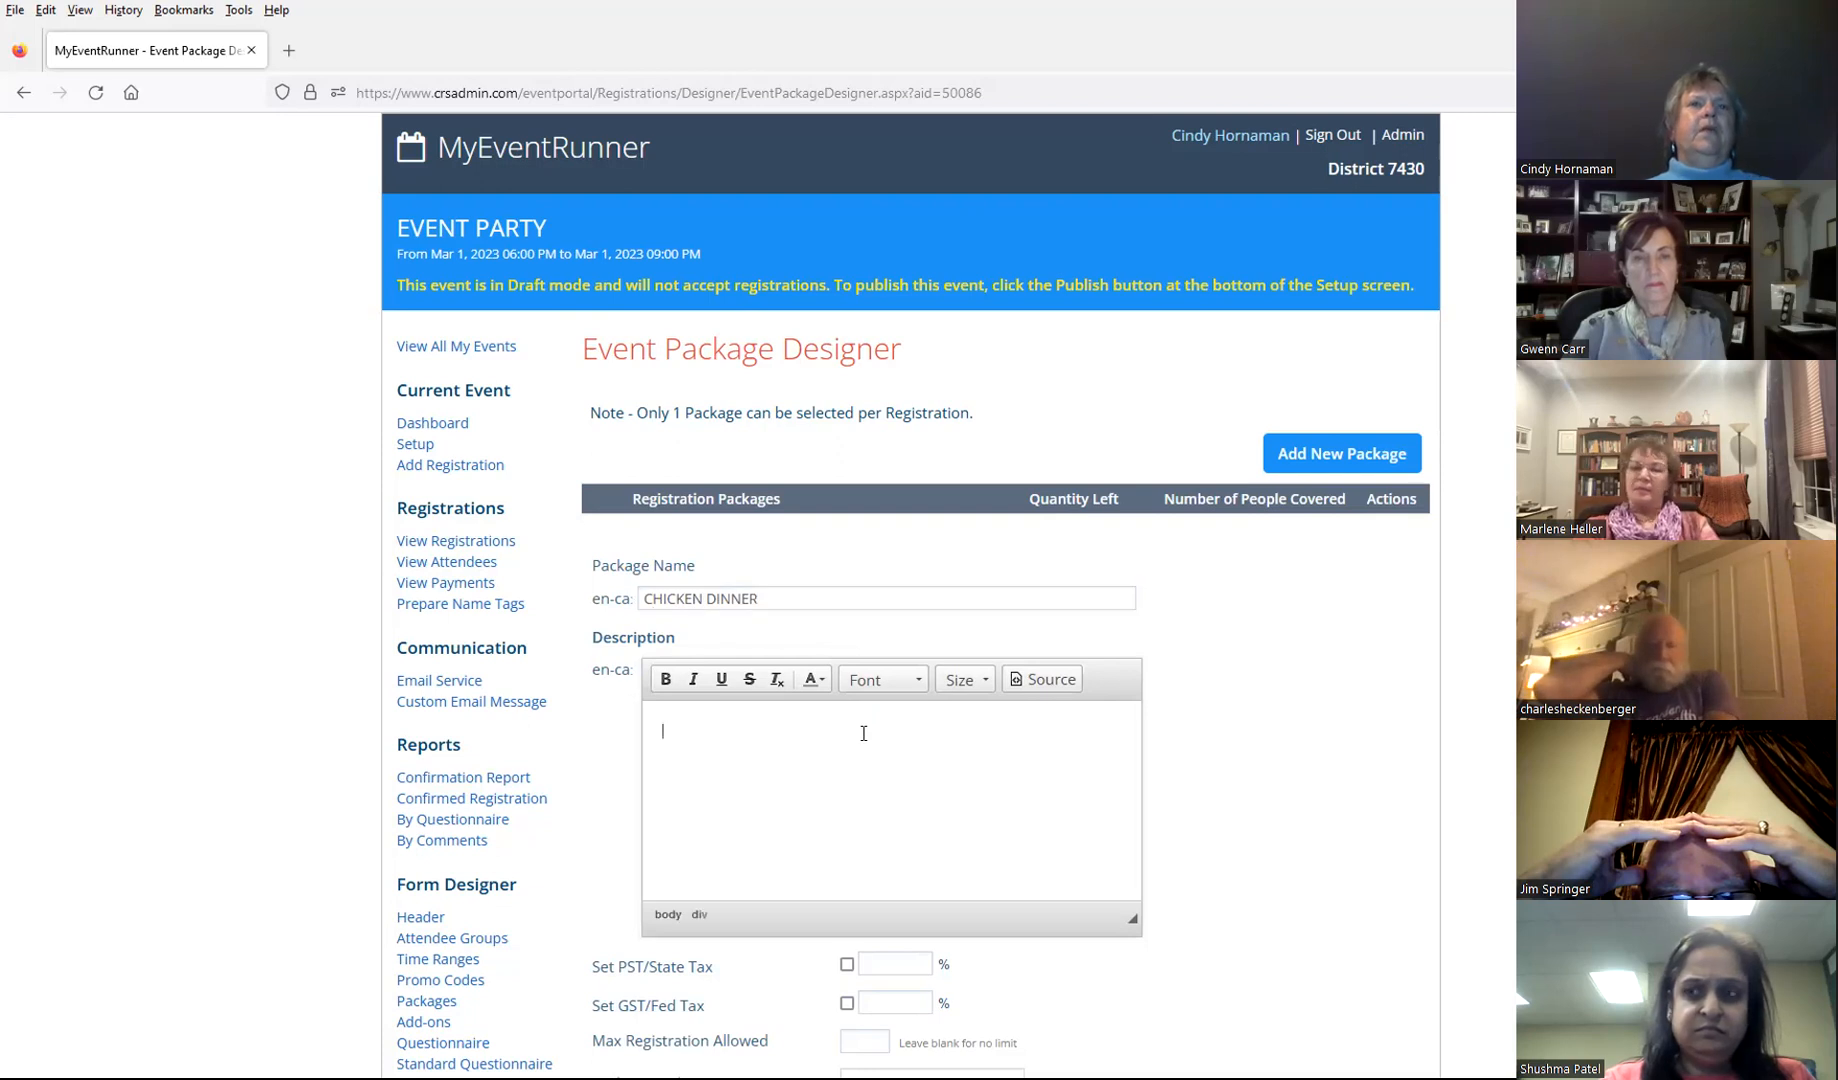
type("CHICKEN DINNER WITH SALAD, POTAT")
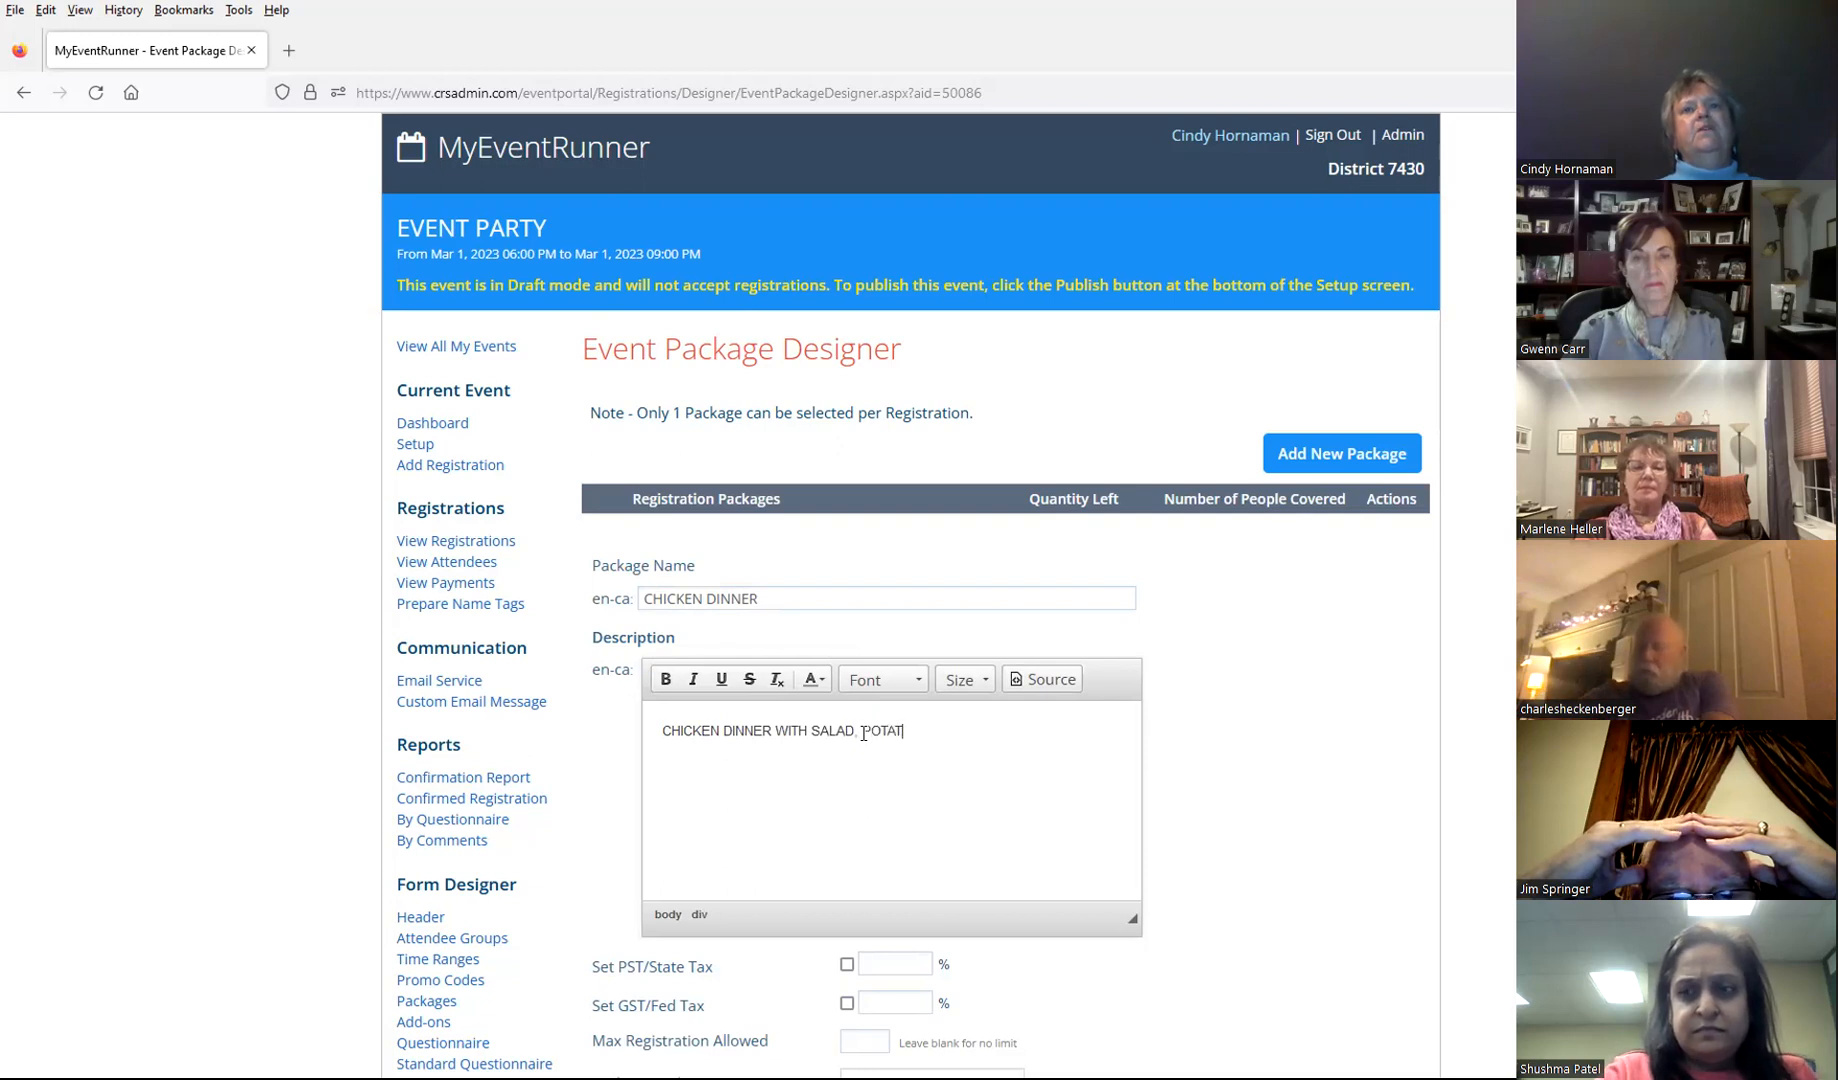
type("OE DESSERT")
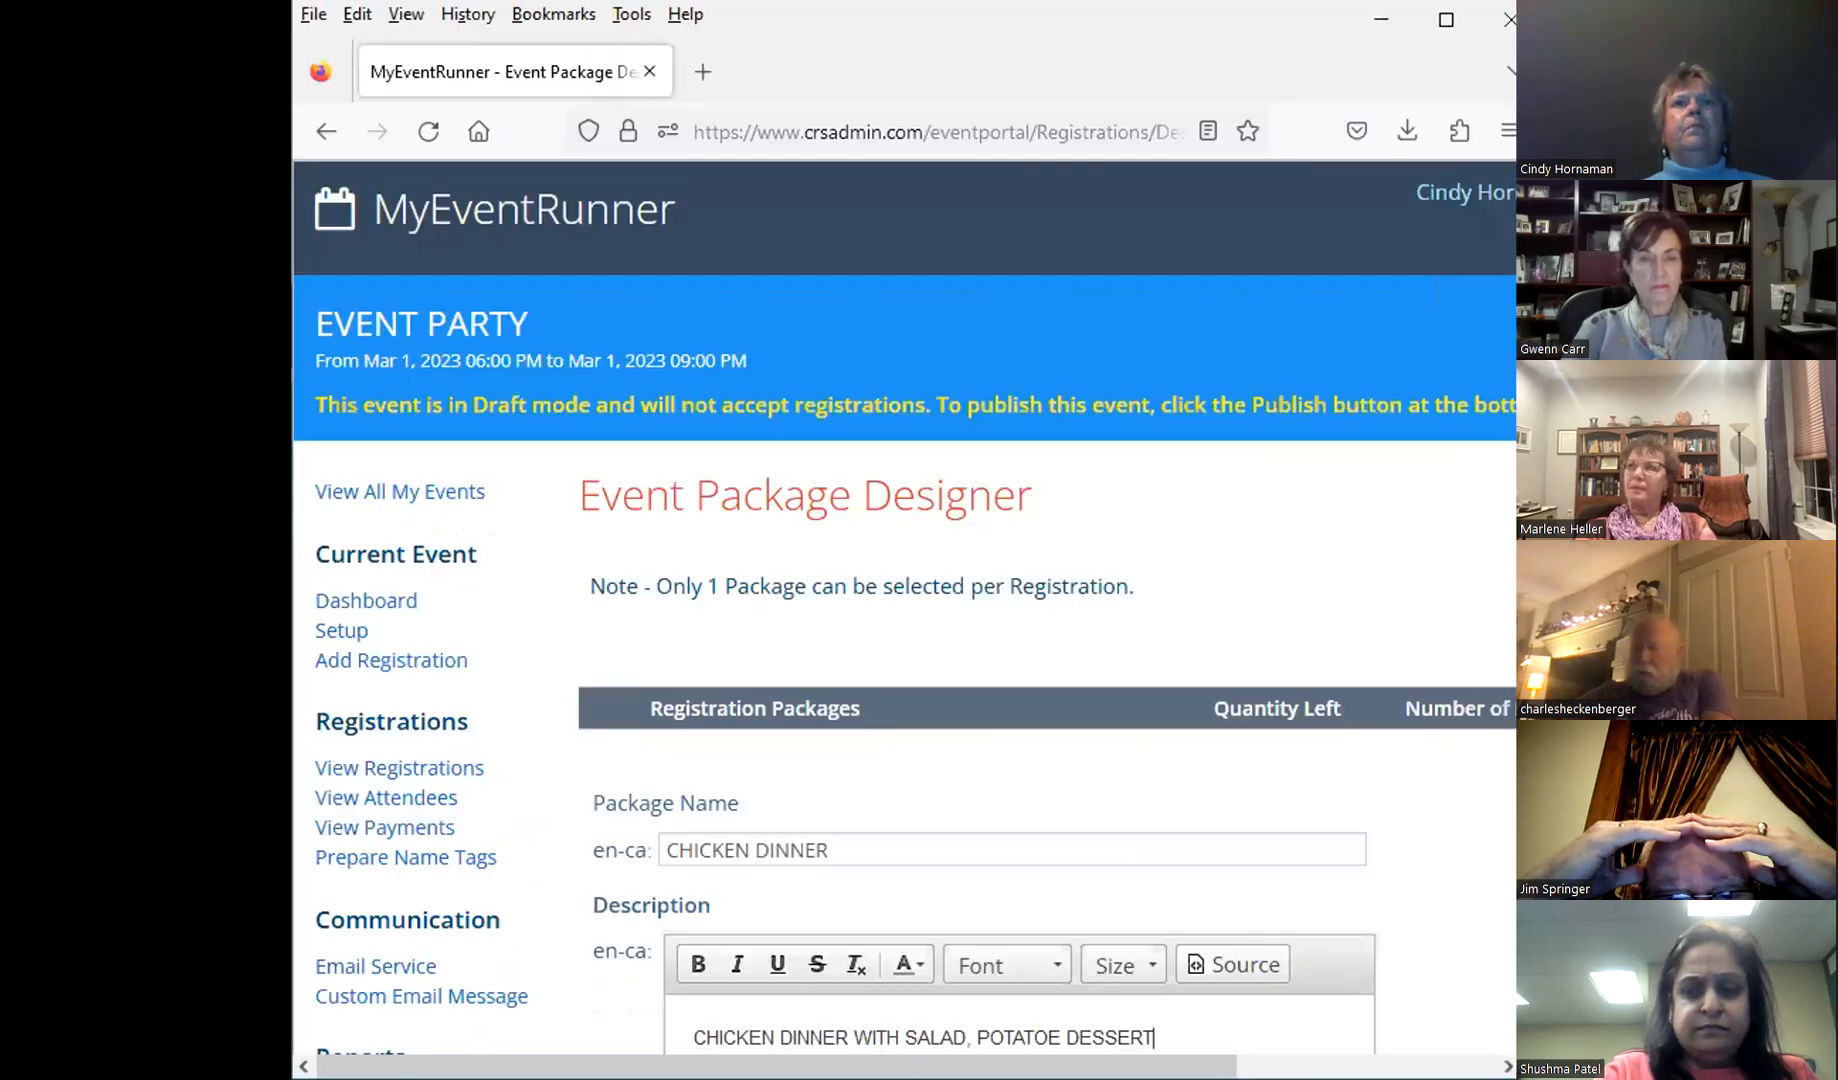
scroll(851, 385, "down", 10)
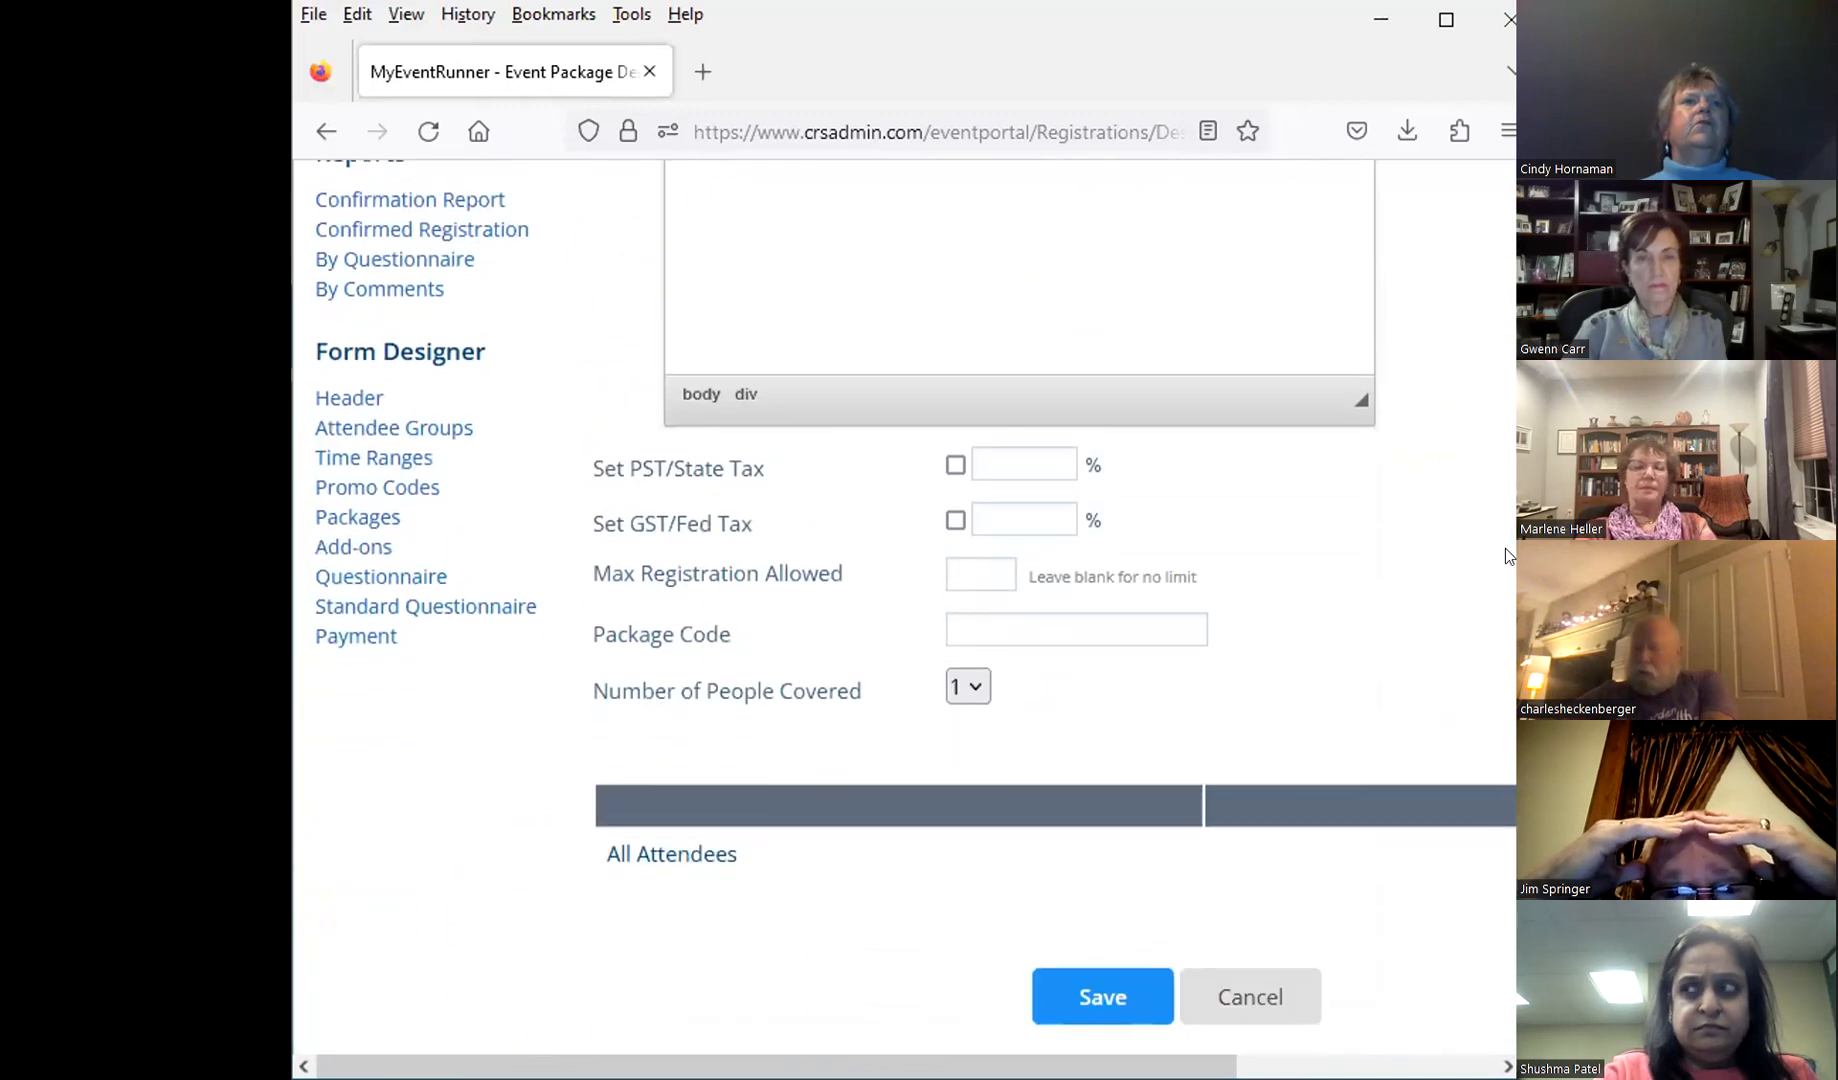
scroll(1505, 557, "down", 1)
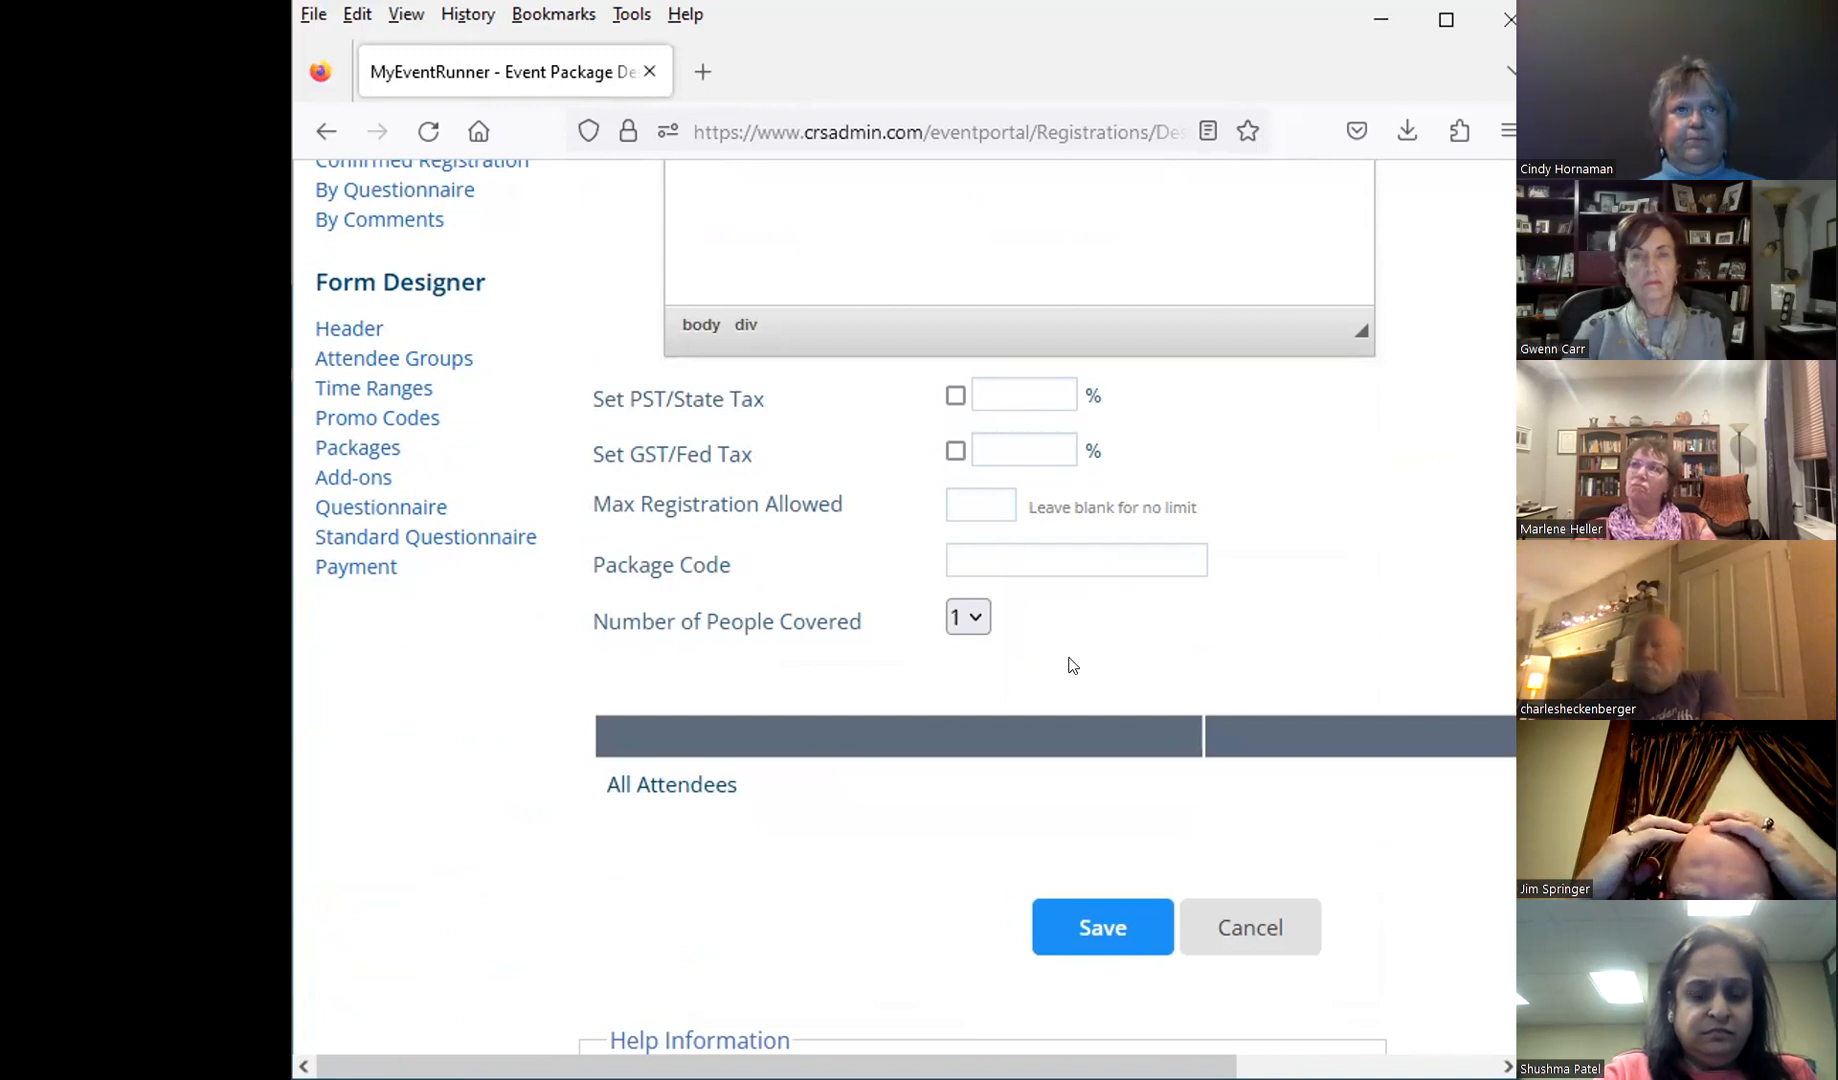
left_click(1068, 922)
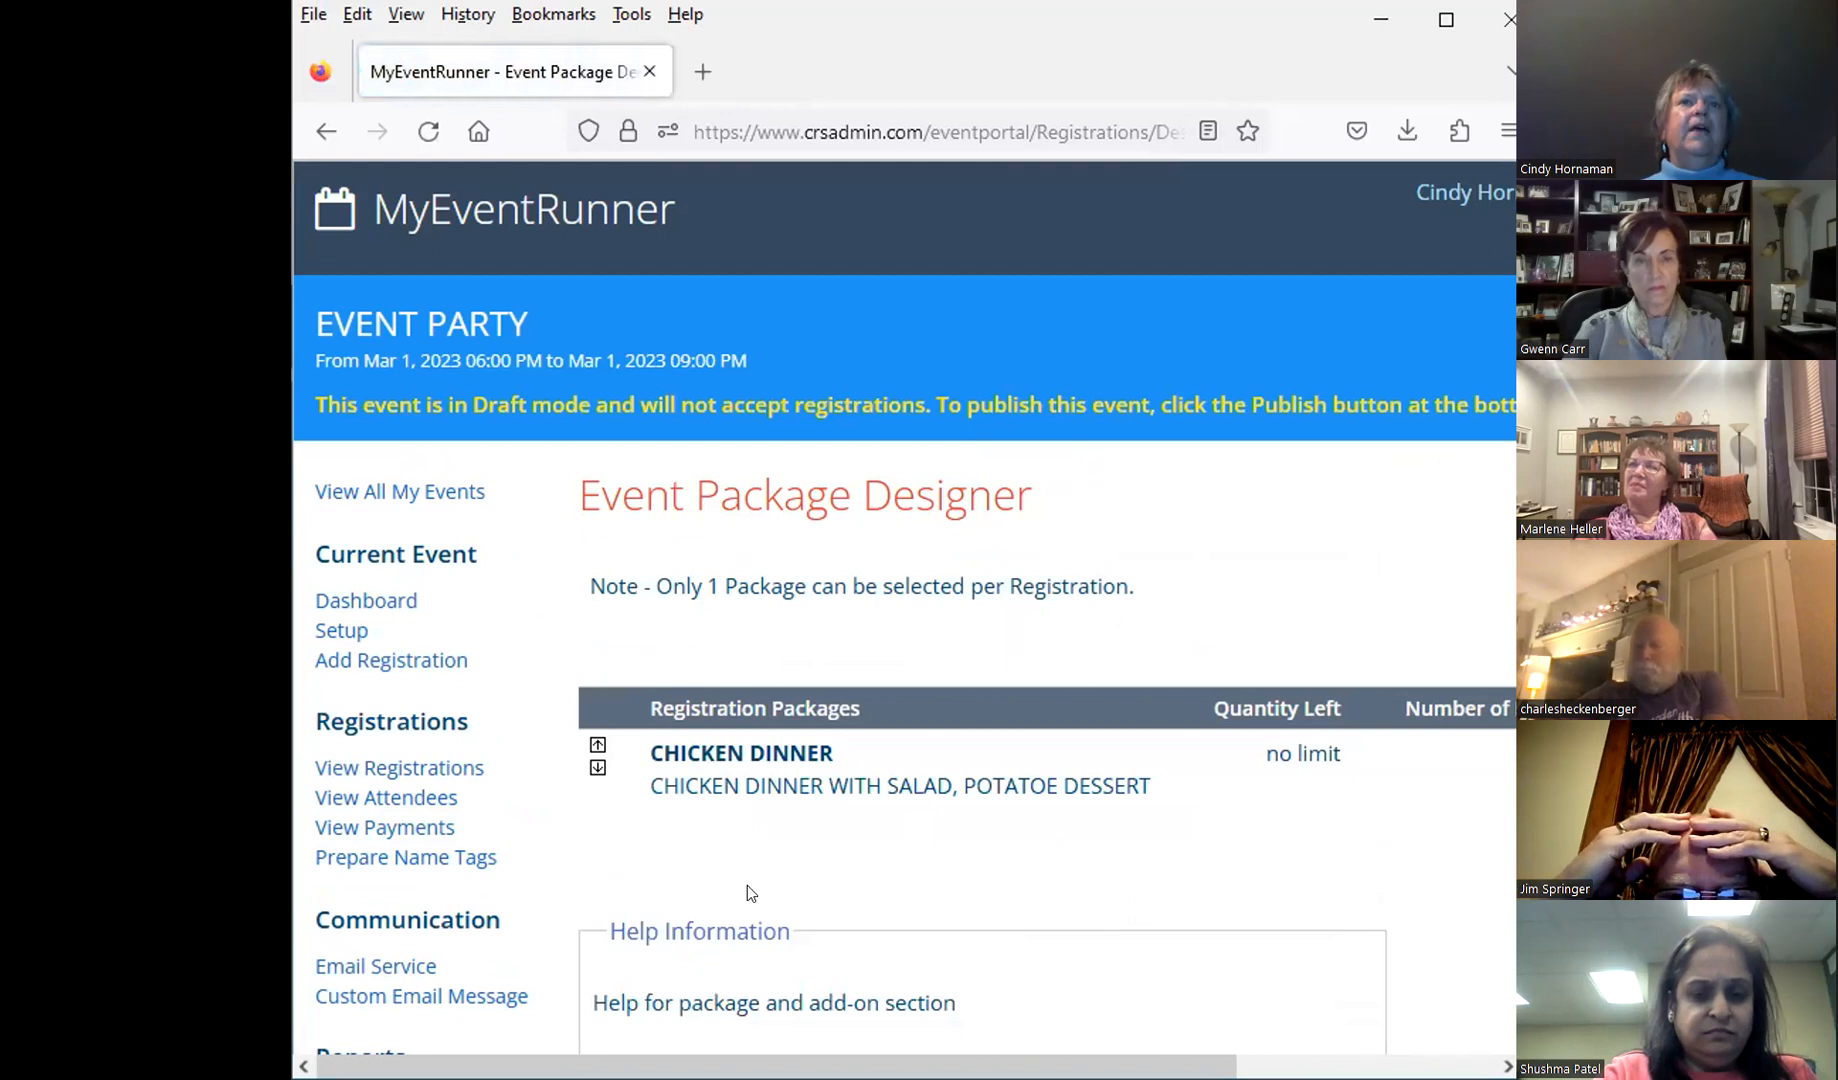
Step: Open the CHICKEN DINNER package for editing and review its tax, registration limit and people-covered settings
left_click(1432, 29)
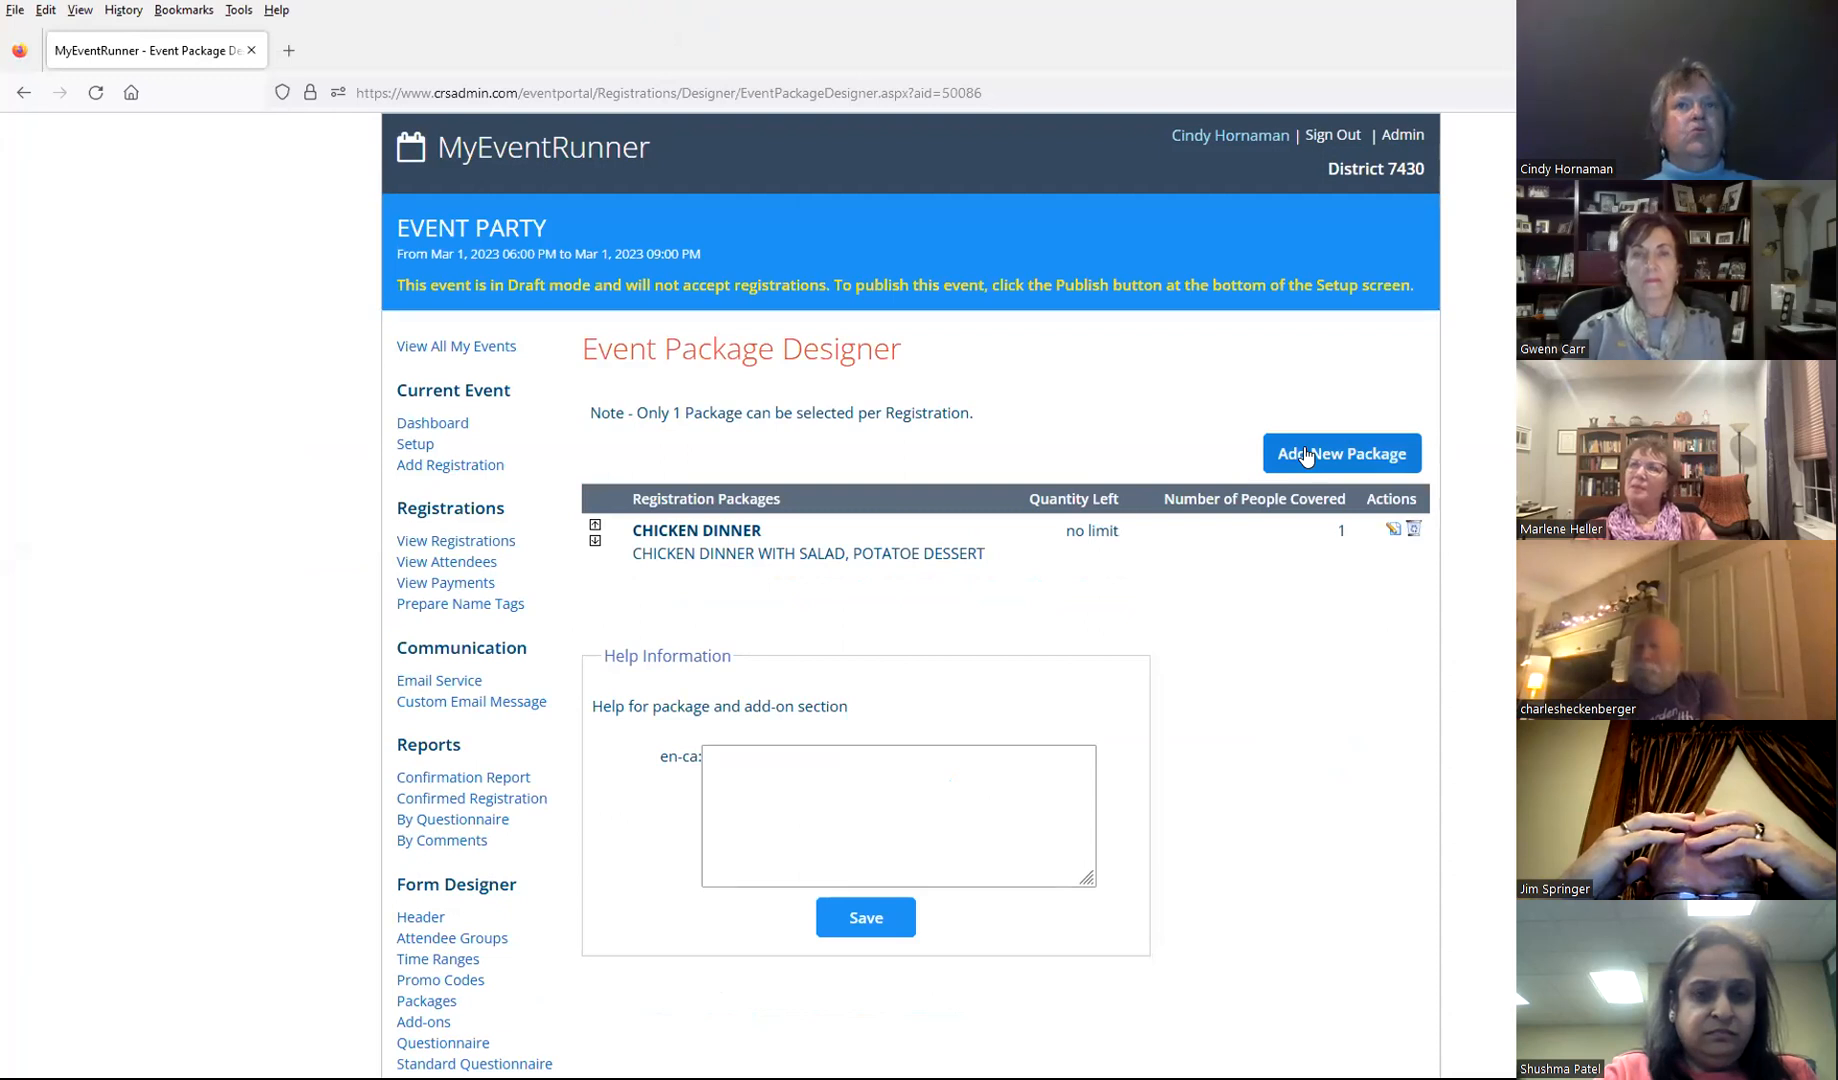
left_click(1394, 533)
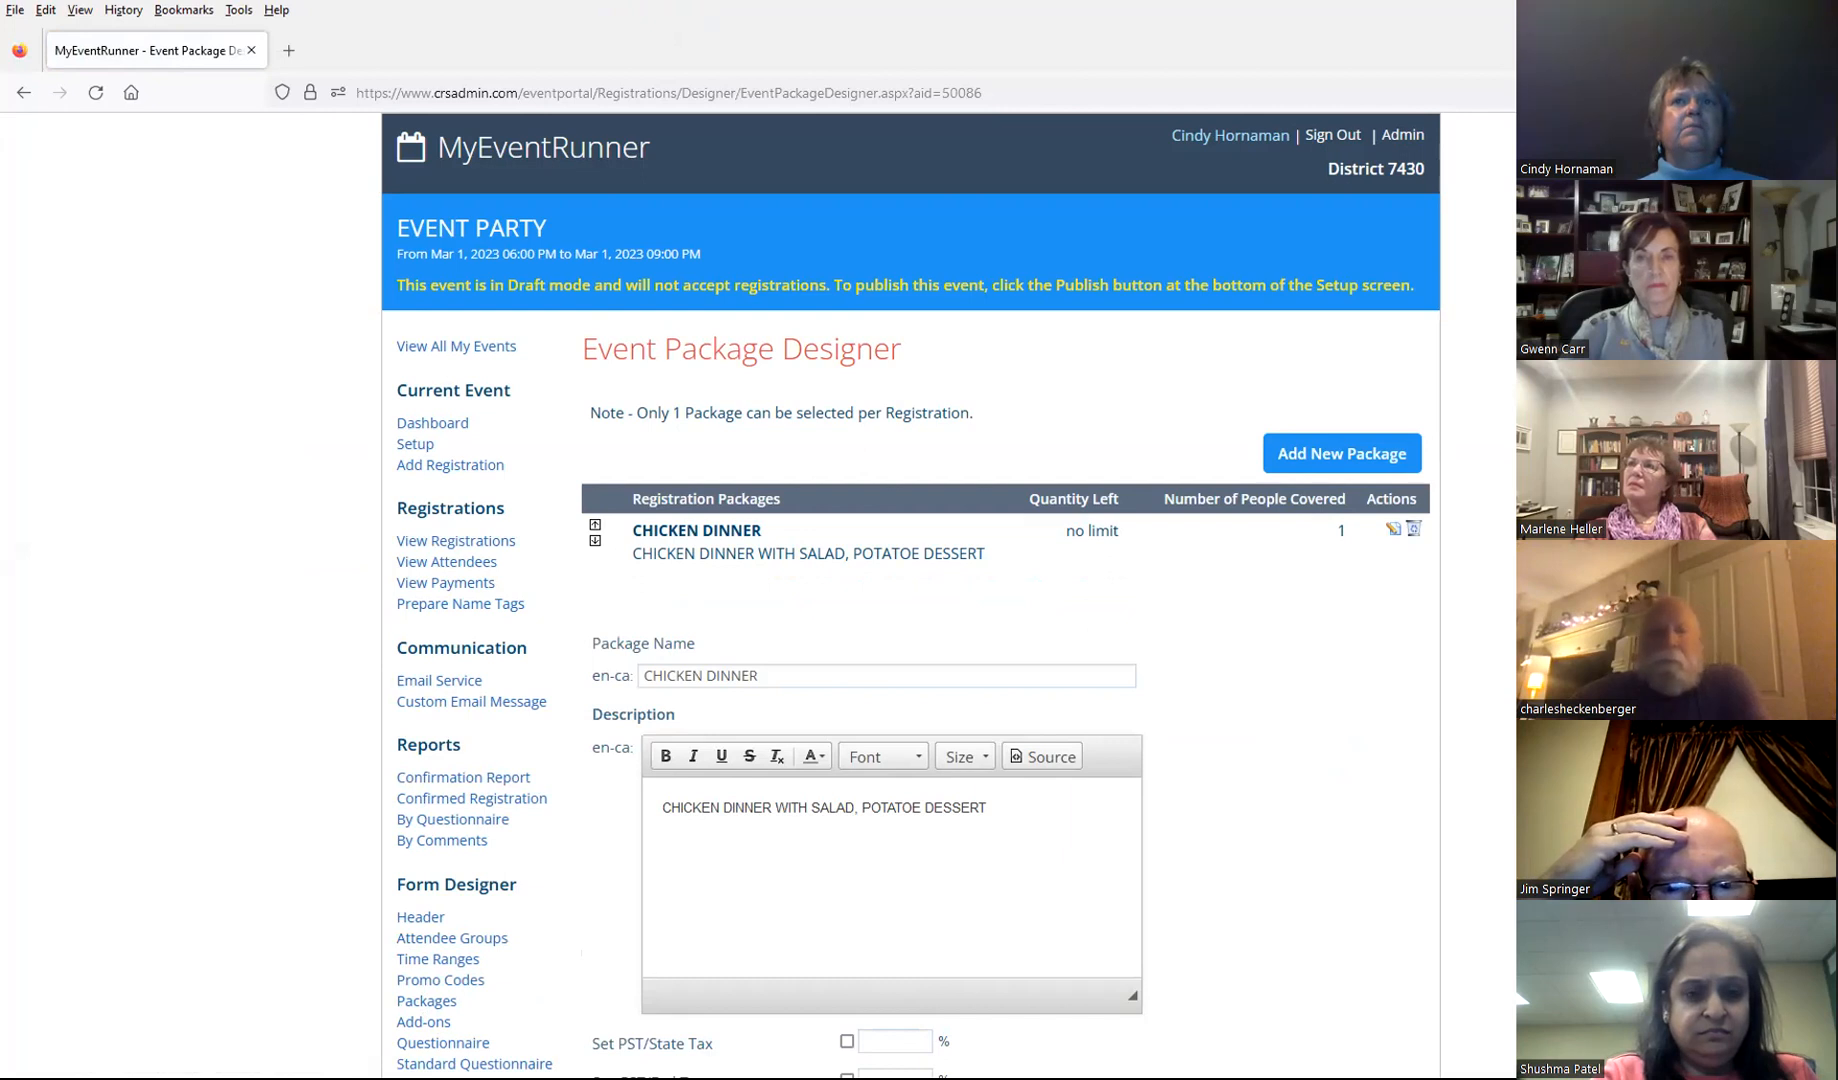
scroll(1503, 587, "down", 12)
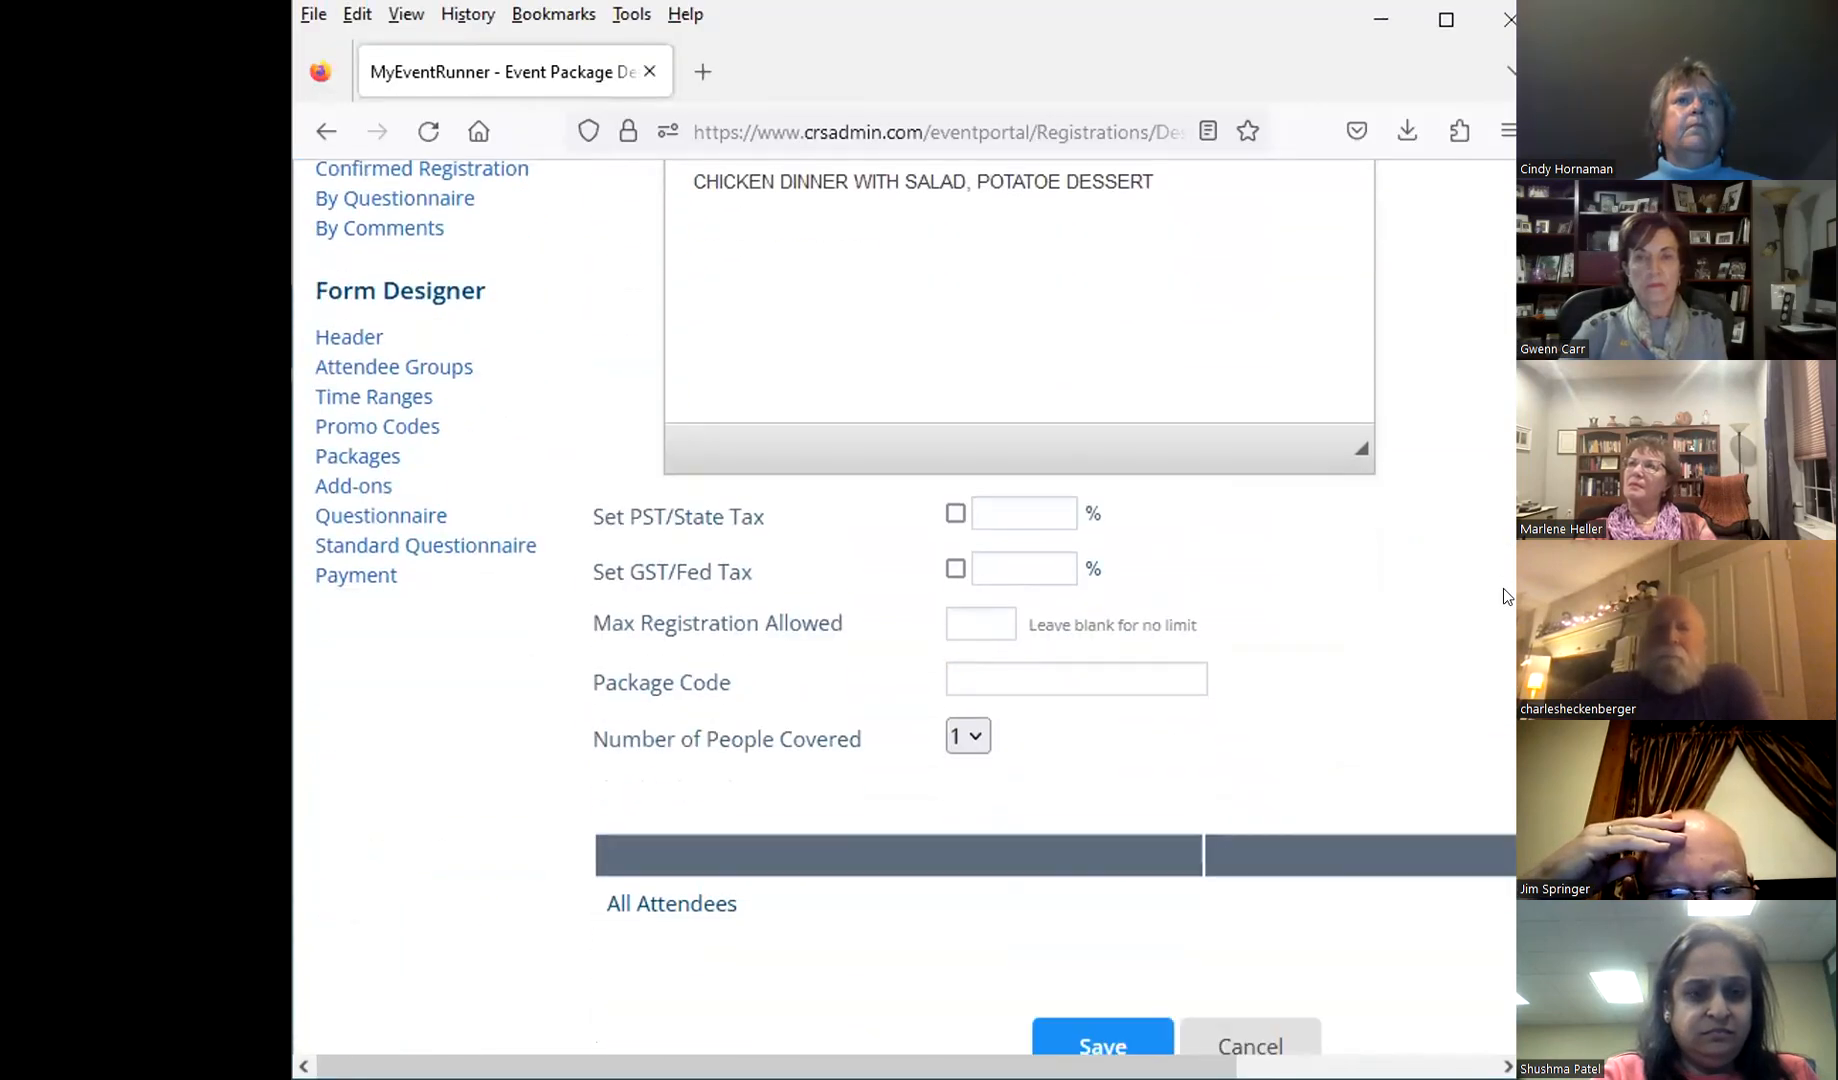
scroll(1481, 739, "down", 5)
scroll(1465, 700, "up", 10)
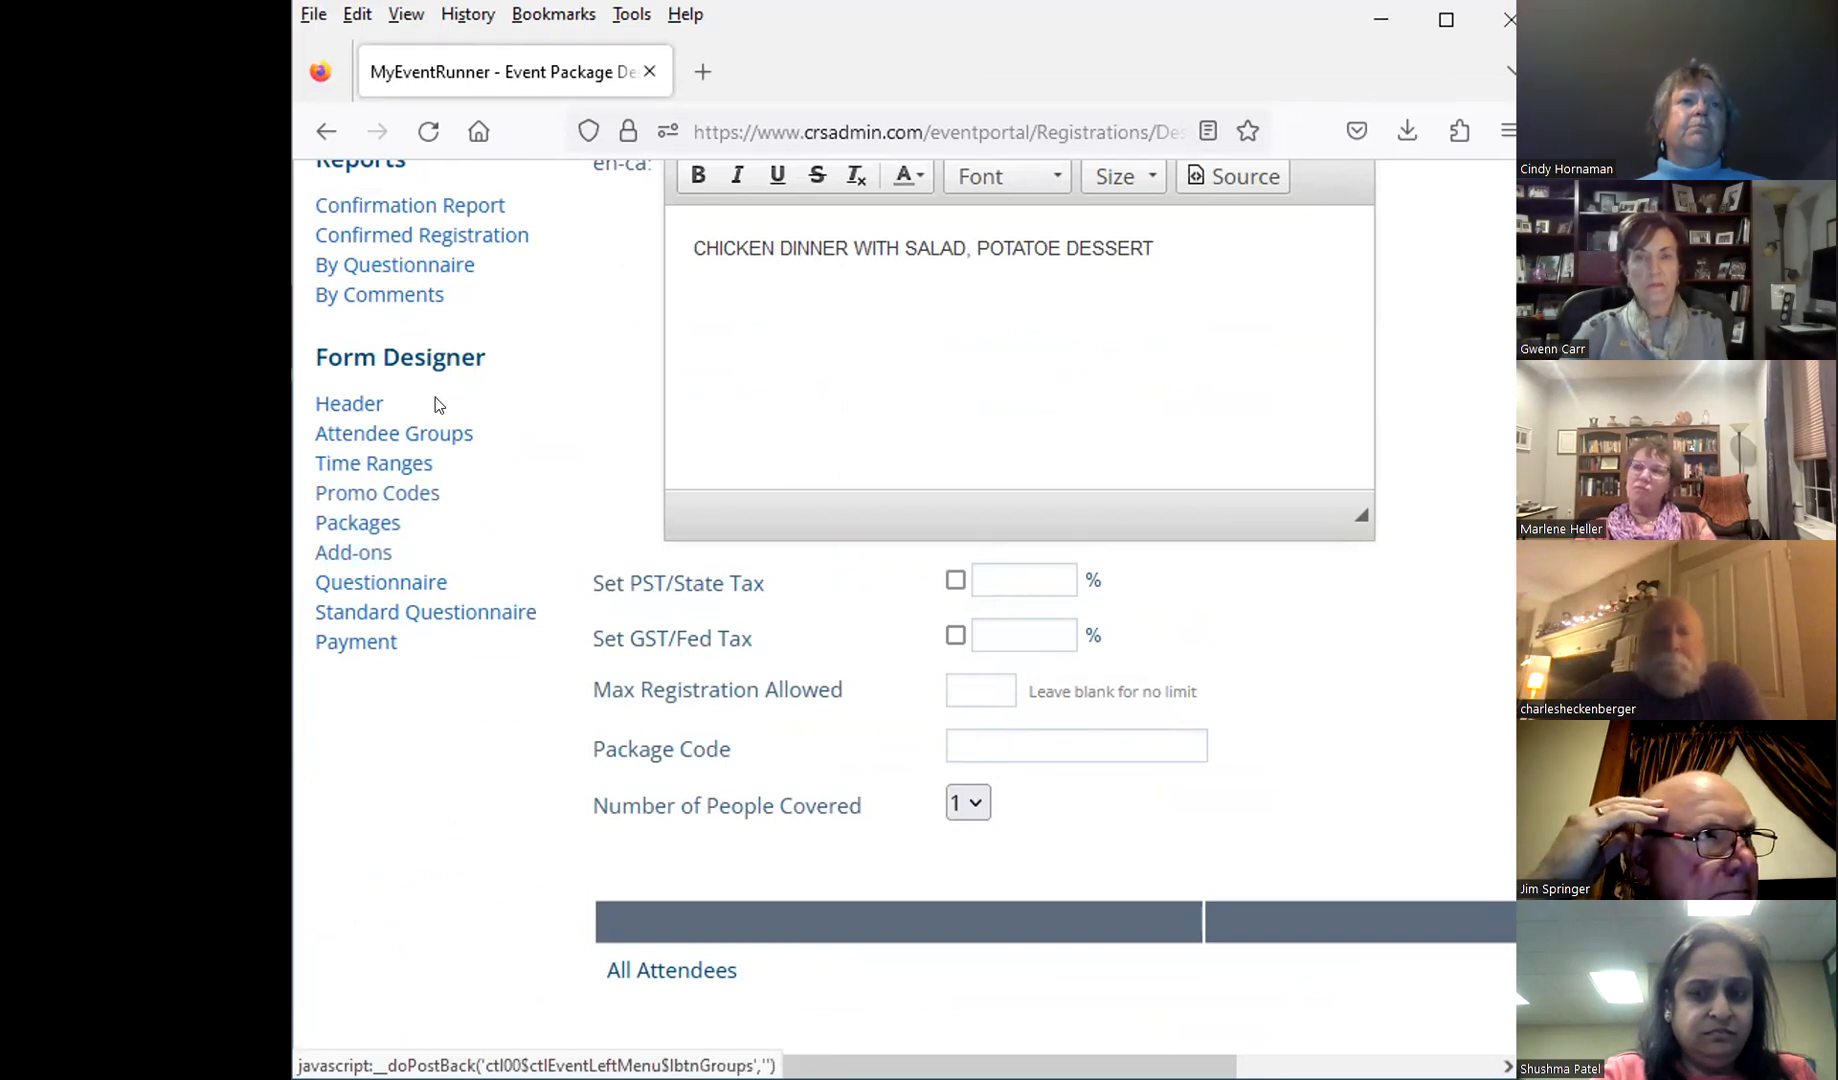
Step: In the event's payment designer, select Sage Payment Solutions as the payment method, leaving cheque payment enabled
left_click(346, 652)
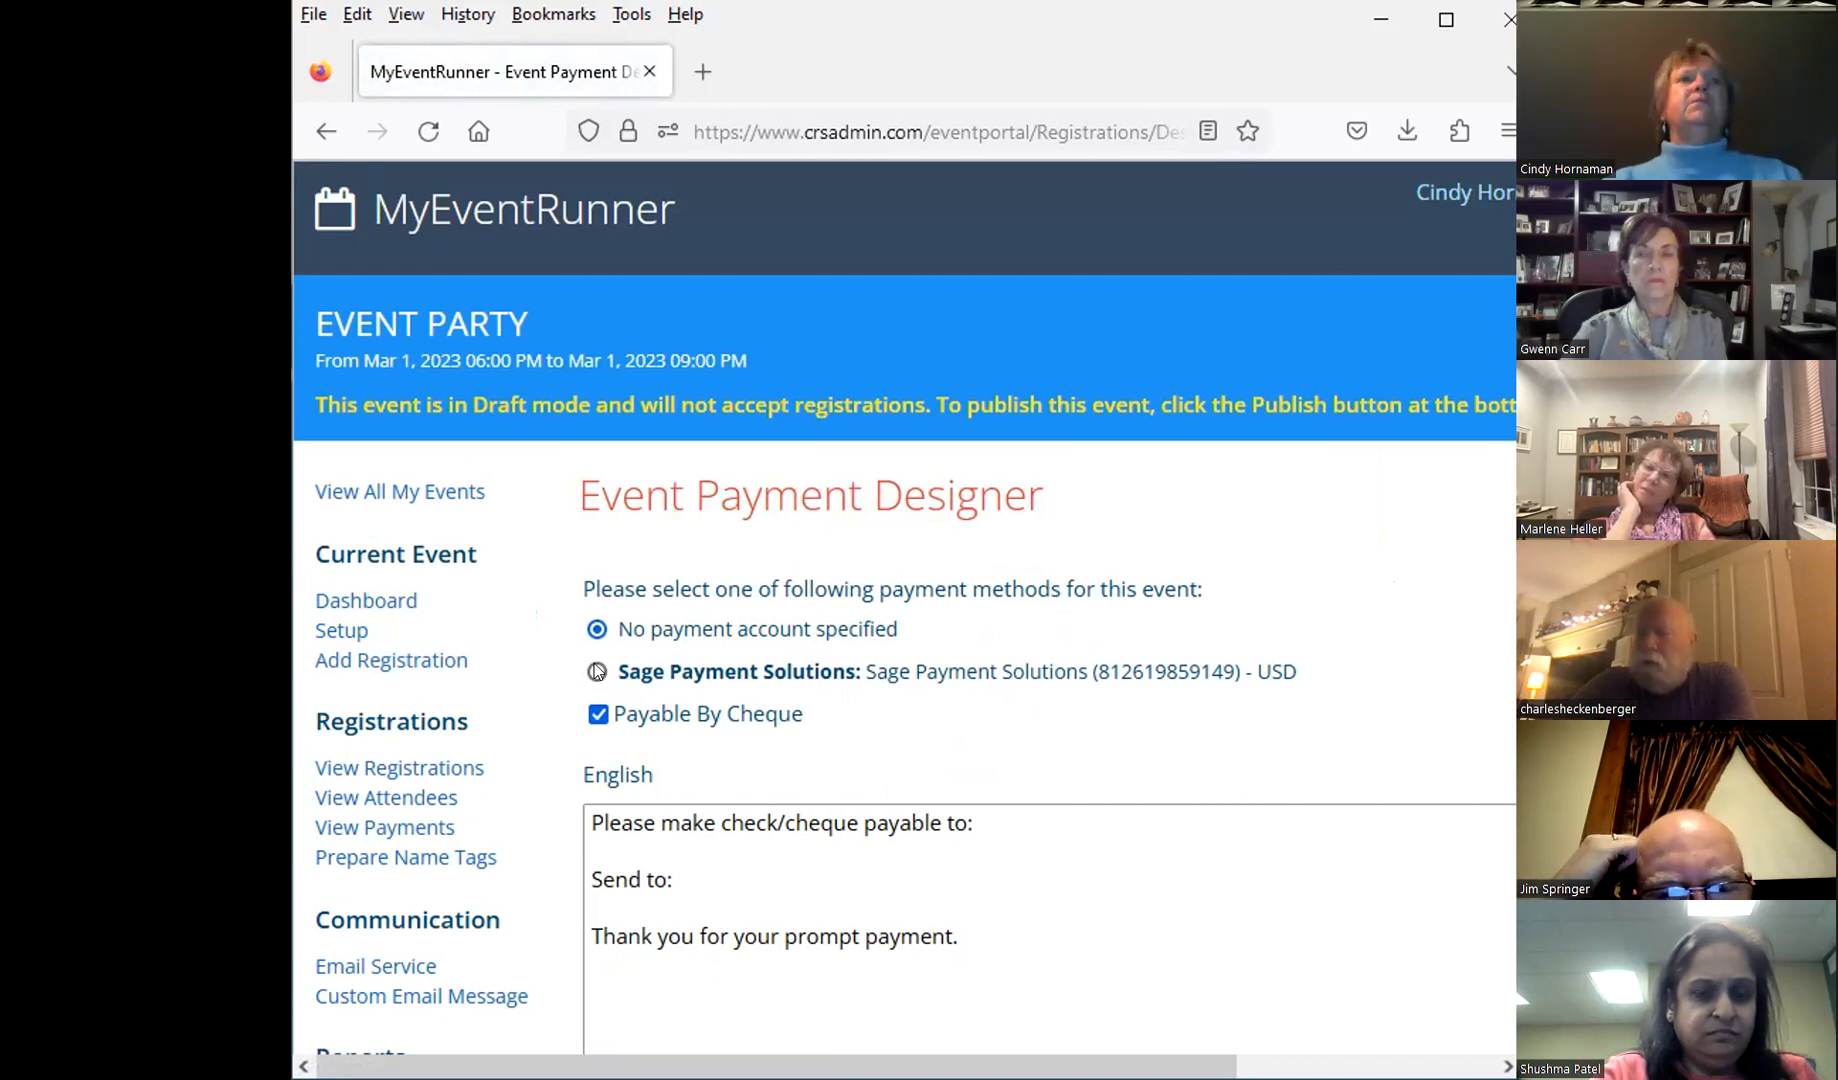
left_click(597, 672)
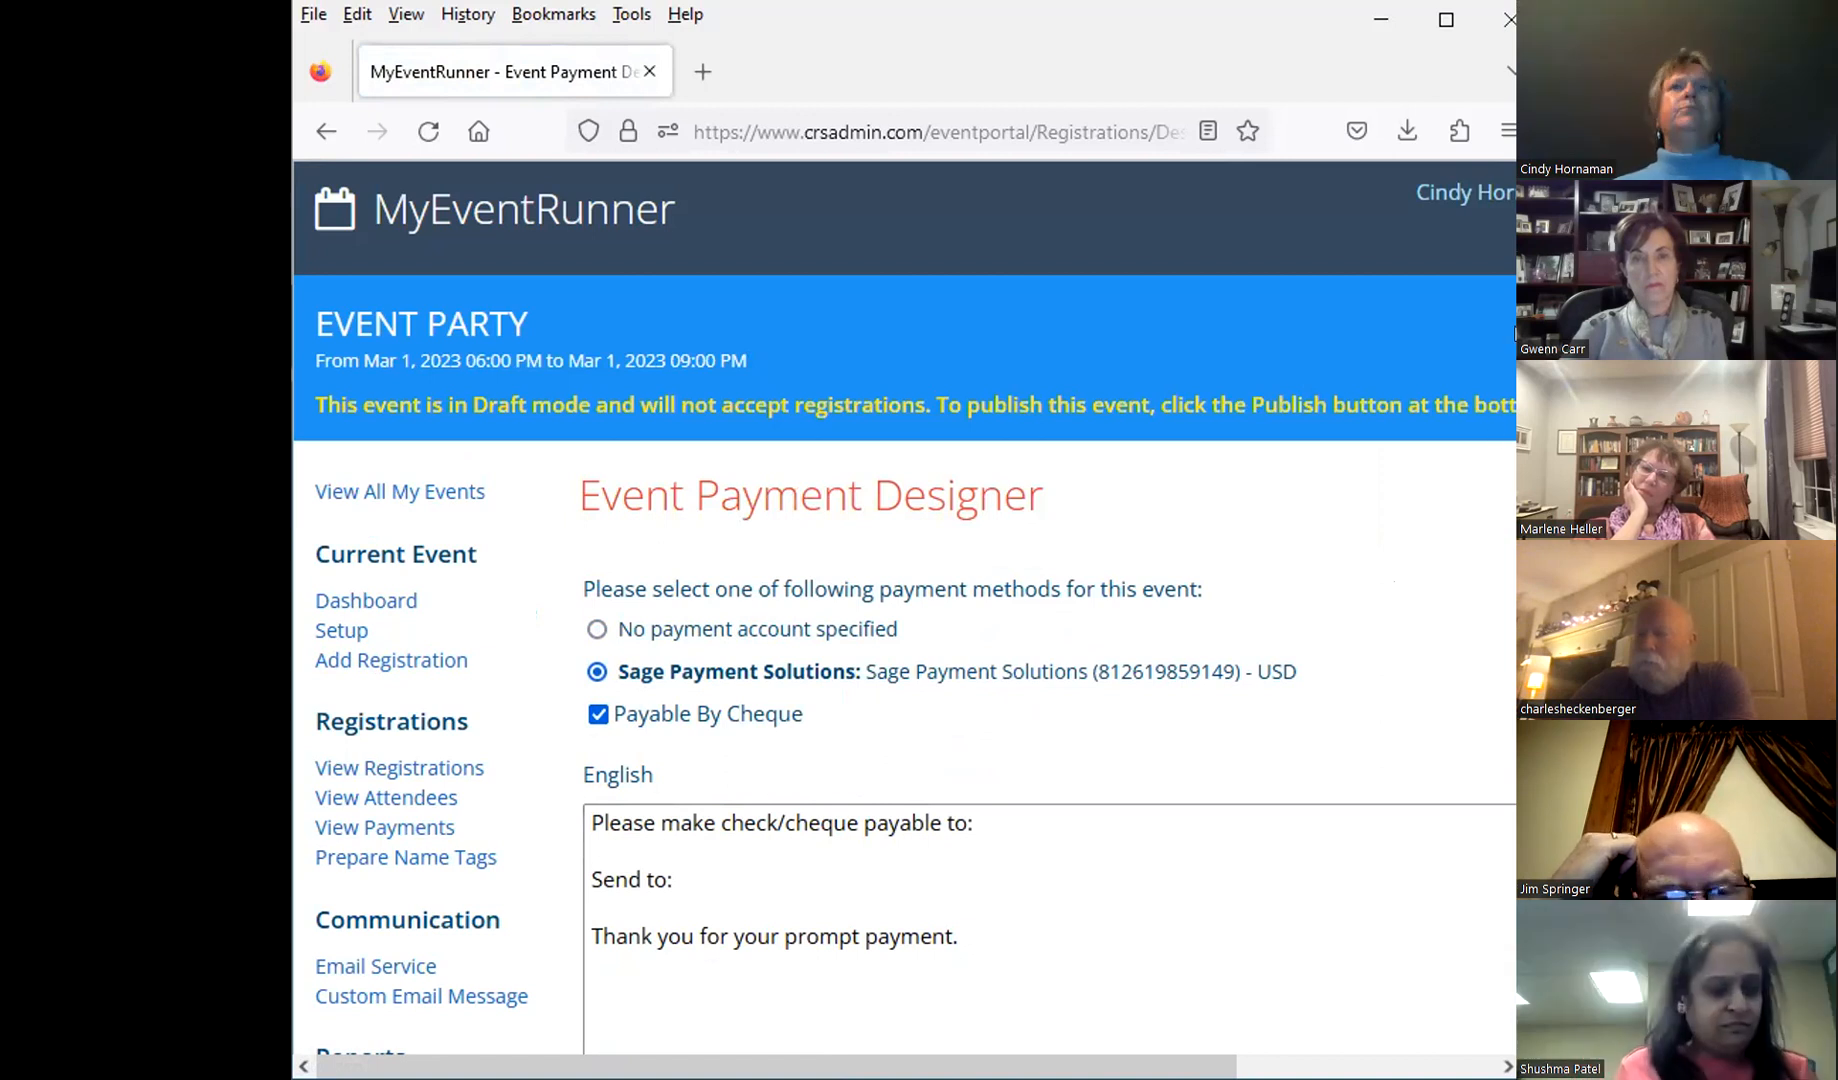
scroll(905, 600, "down", 7)
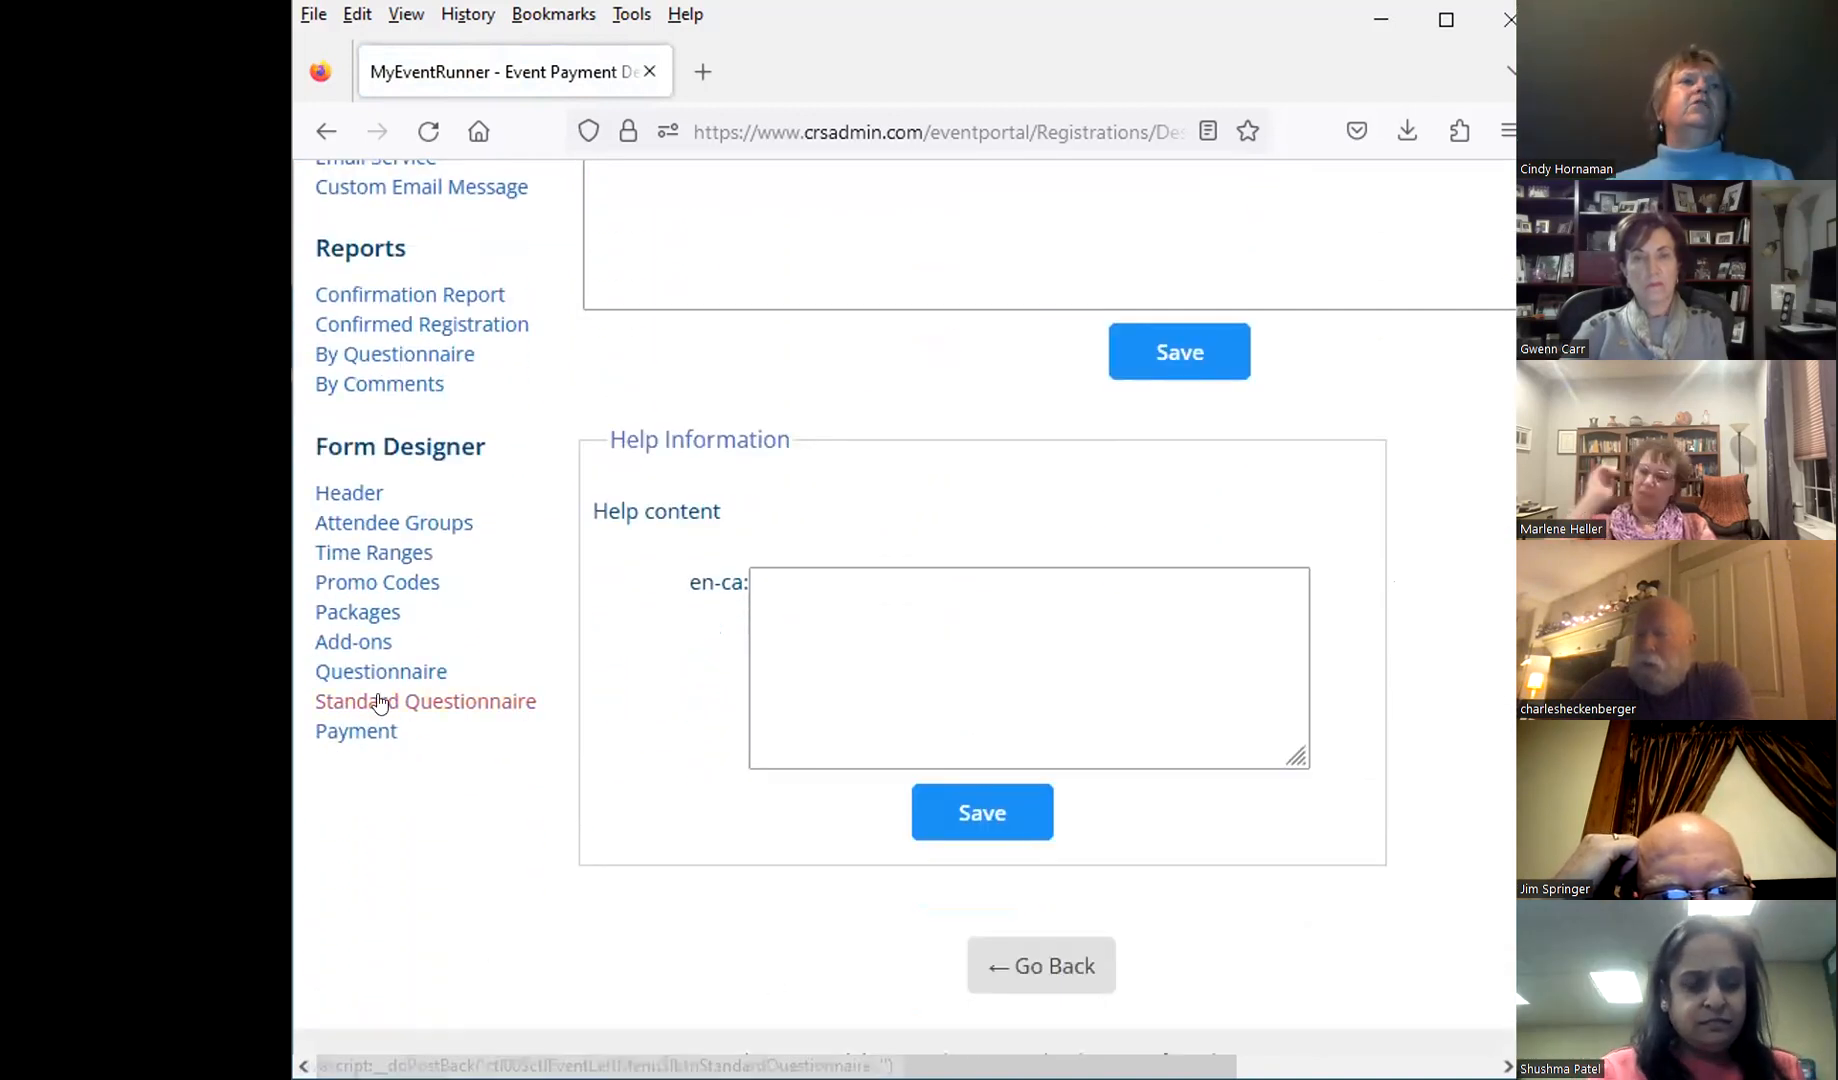
Step: Return to the event's package designer and look over the registration packages and help section
left_click(356, 609)
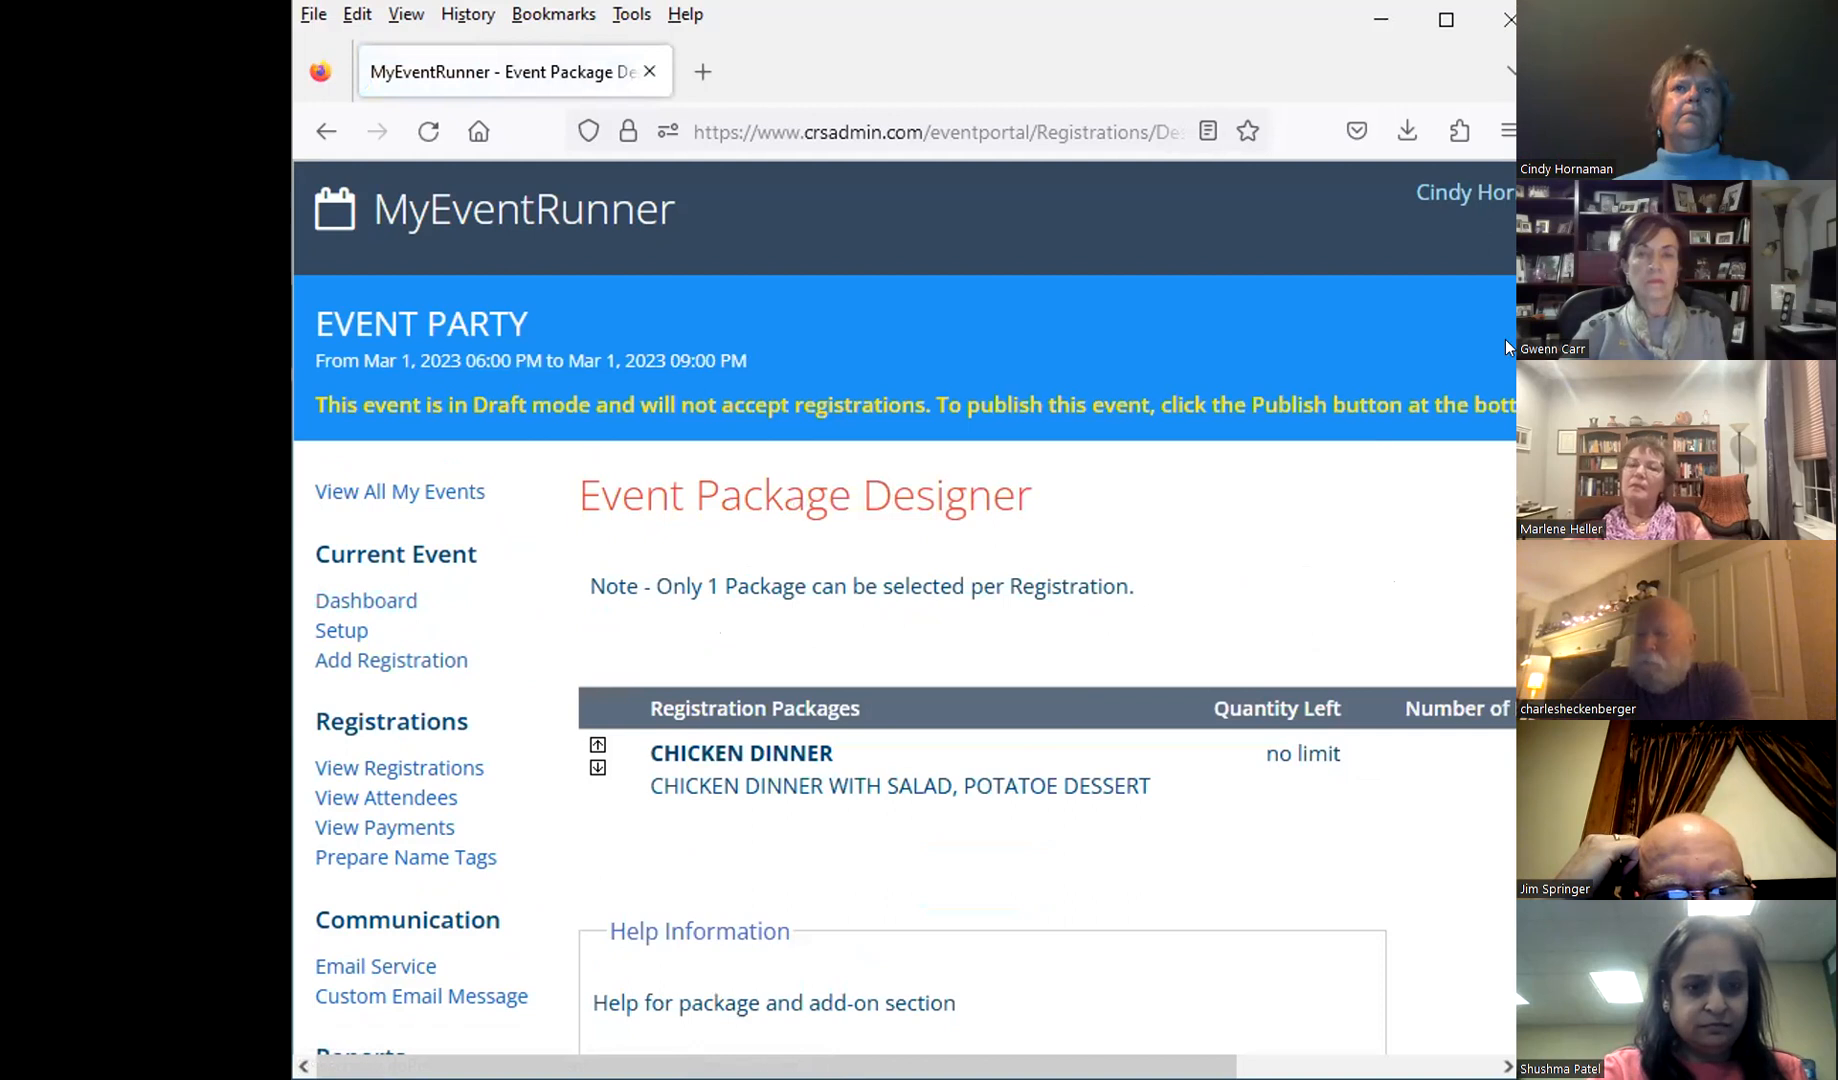
scroll(1505, 759, "down", 7)
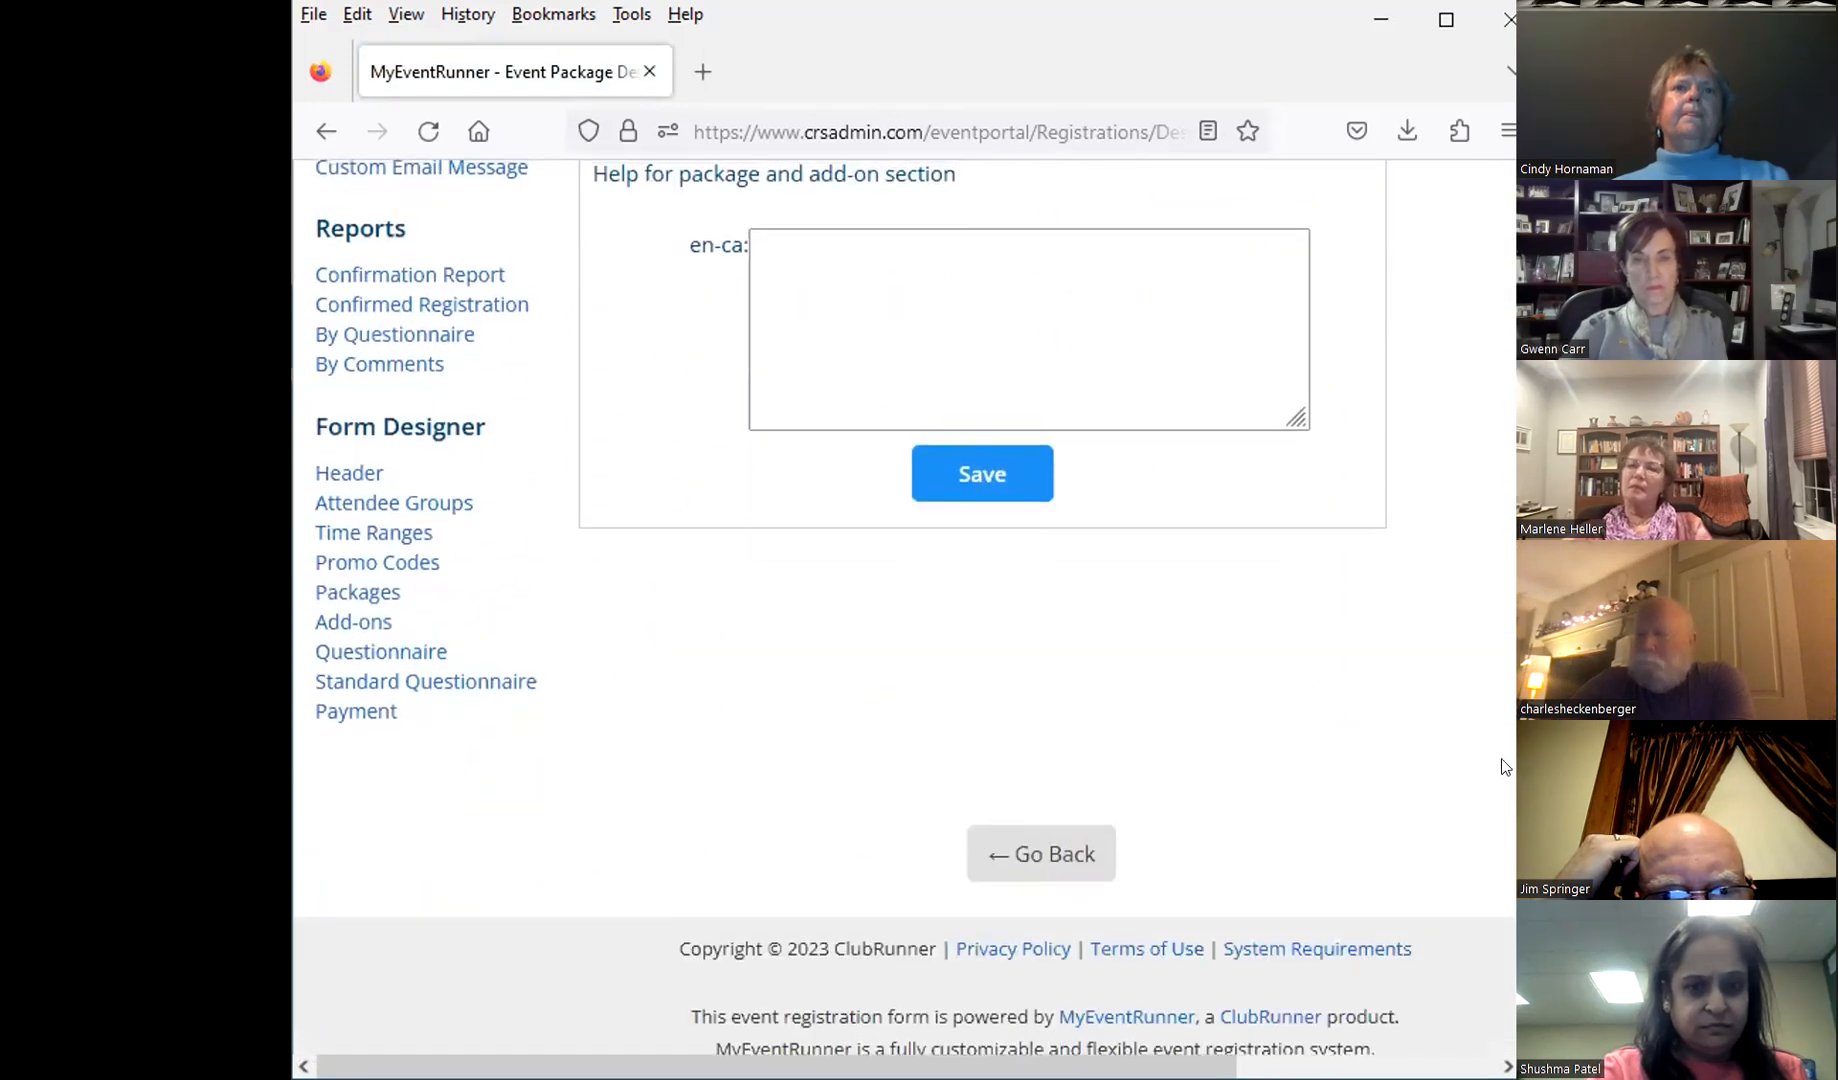
scroll(1505, 759, "up", 1)
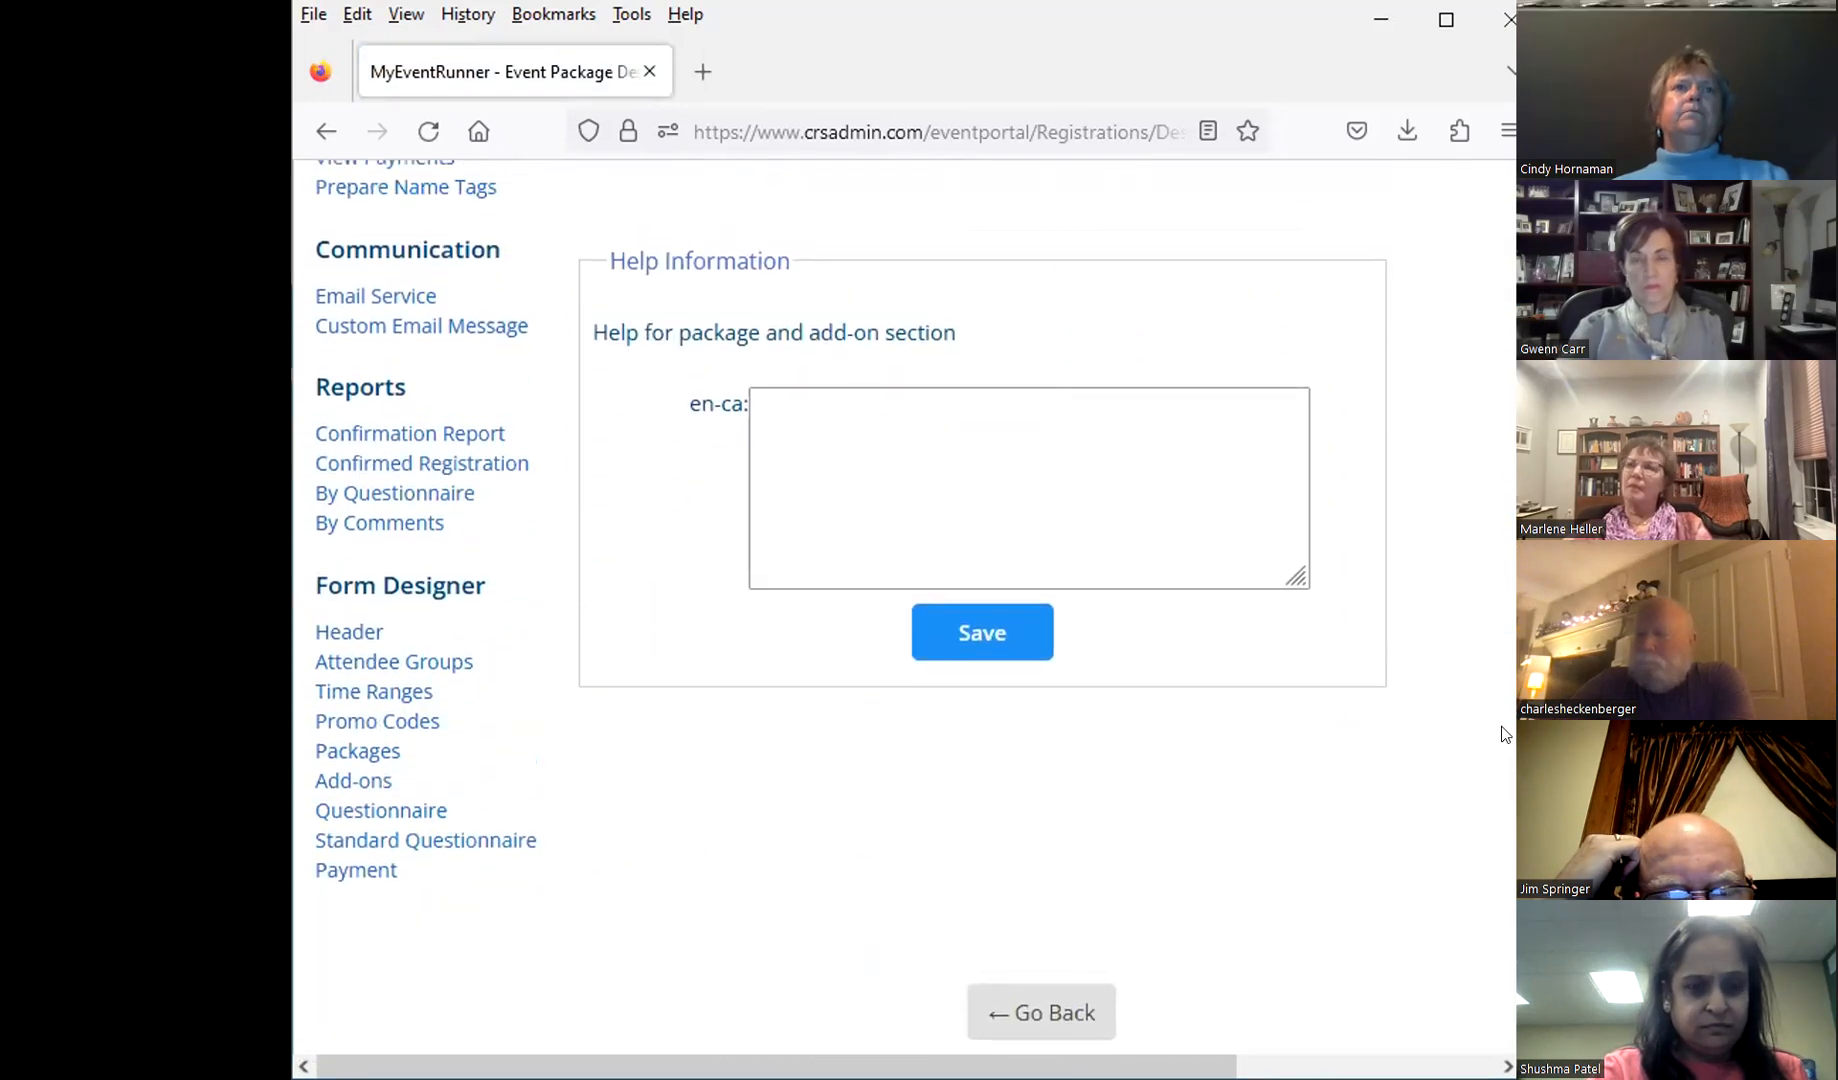
Step: Review the event's payment methods and cheque instructions, and open the add-on designer to view its optional add-ons
left_click(349, 873)
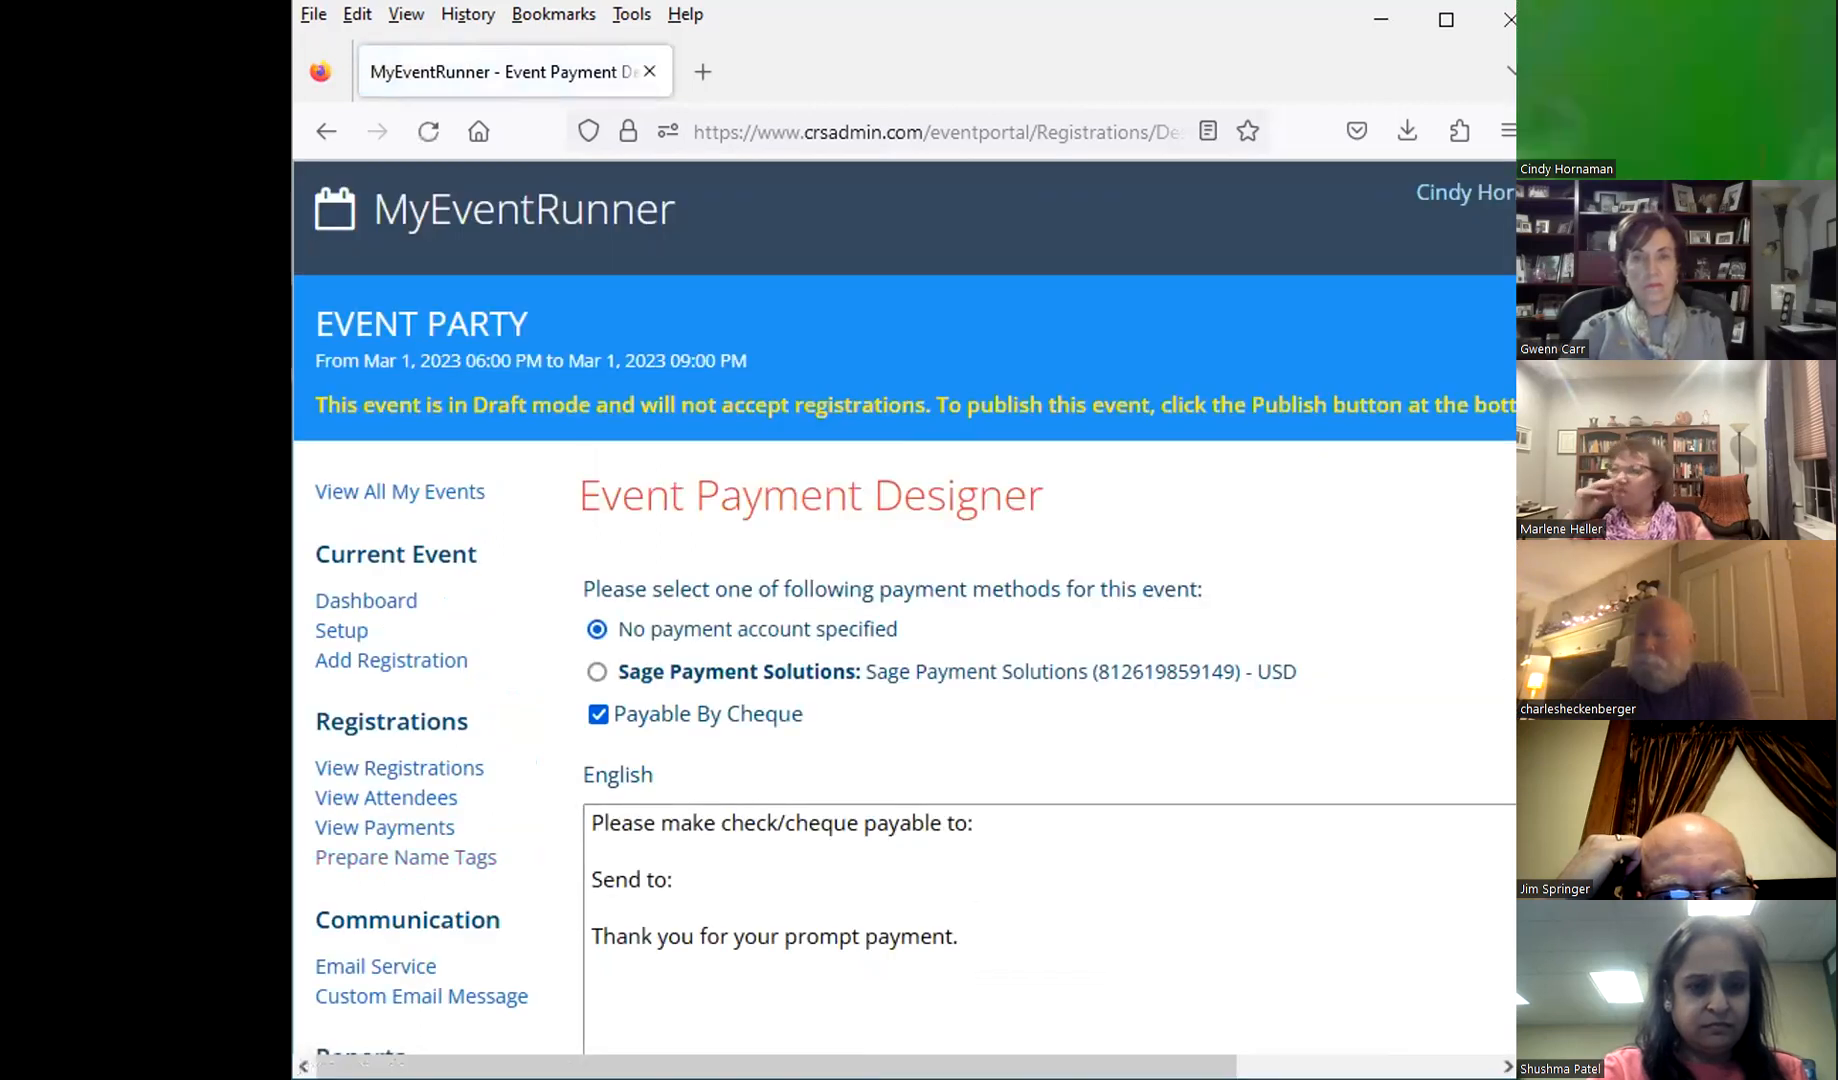
scroll(904, 600, "down", 5)
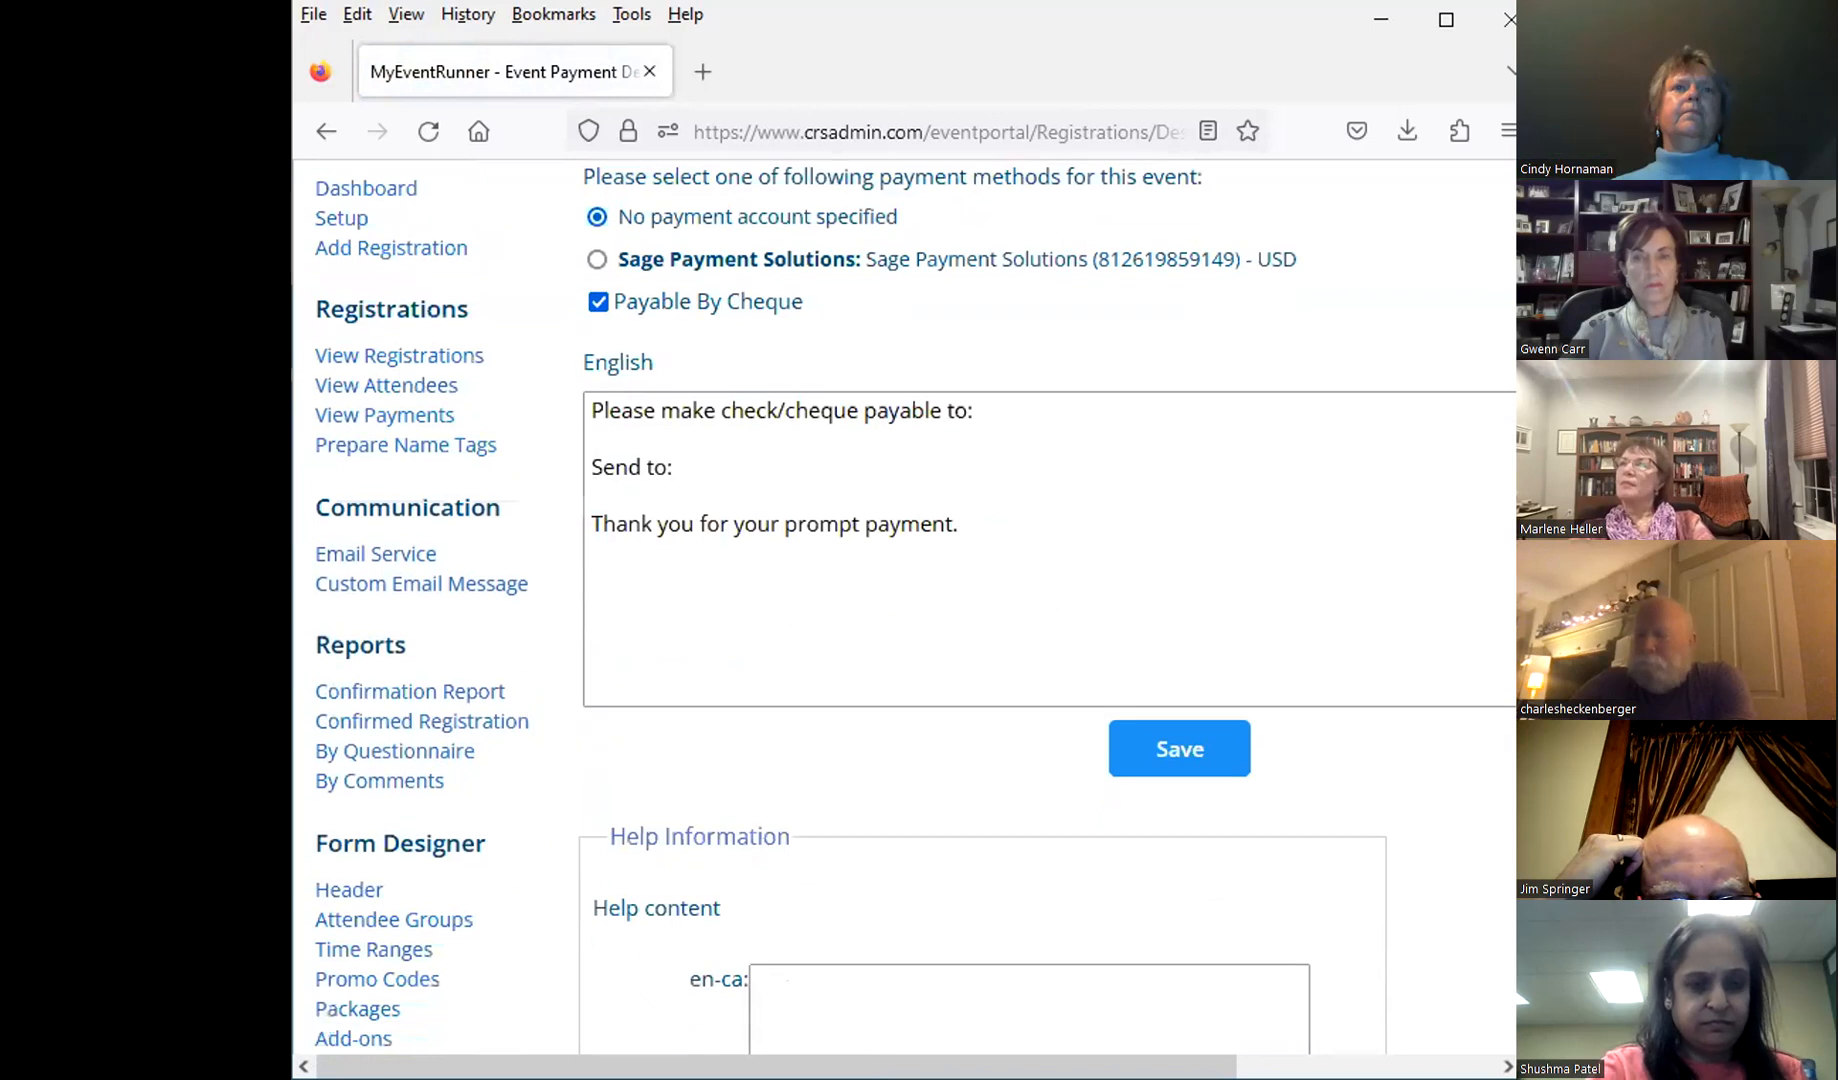
scroll(904, 600, "down", 2)
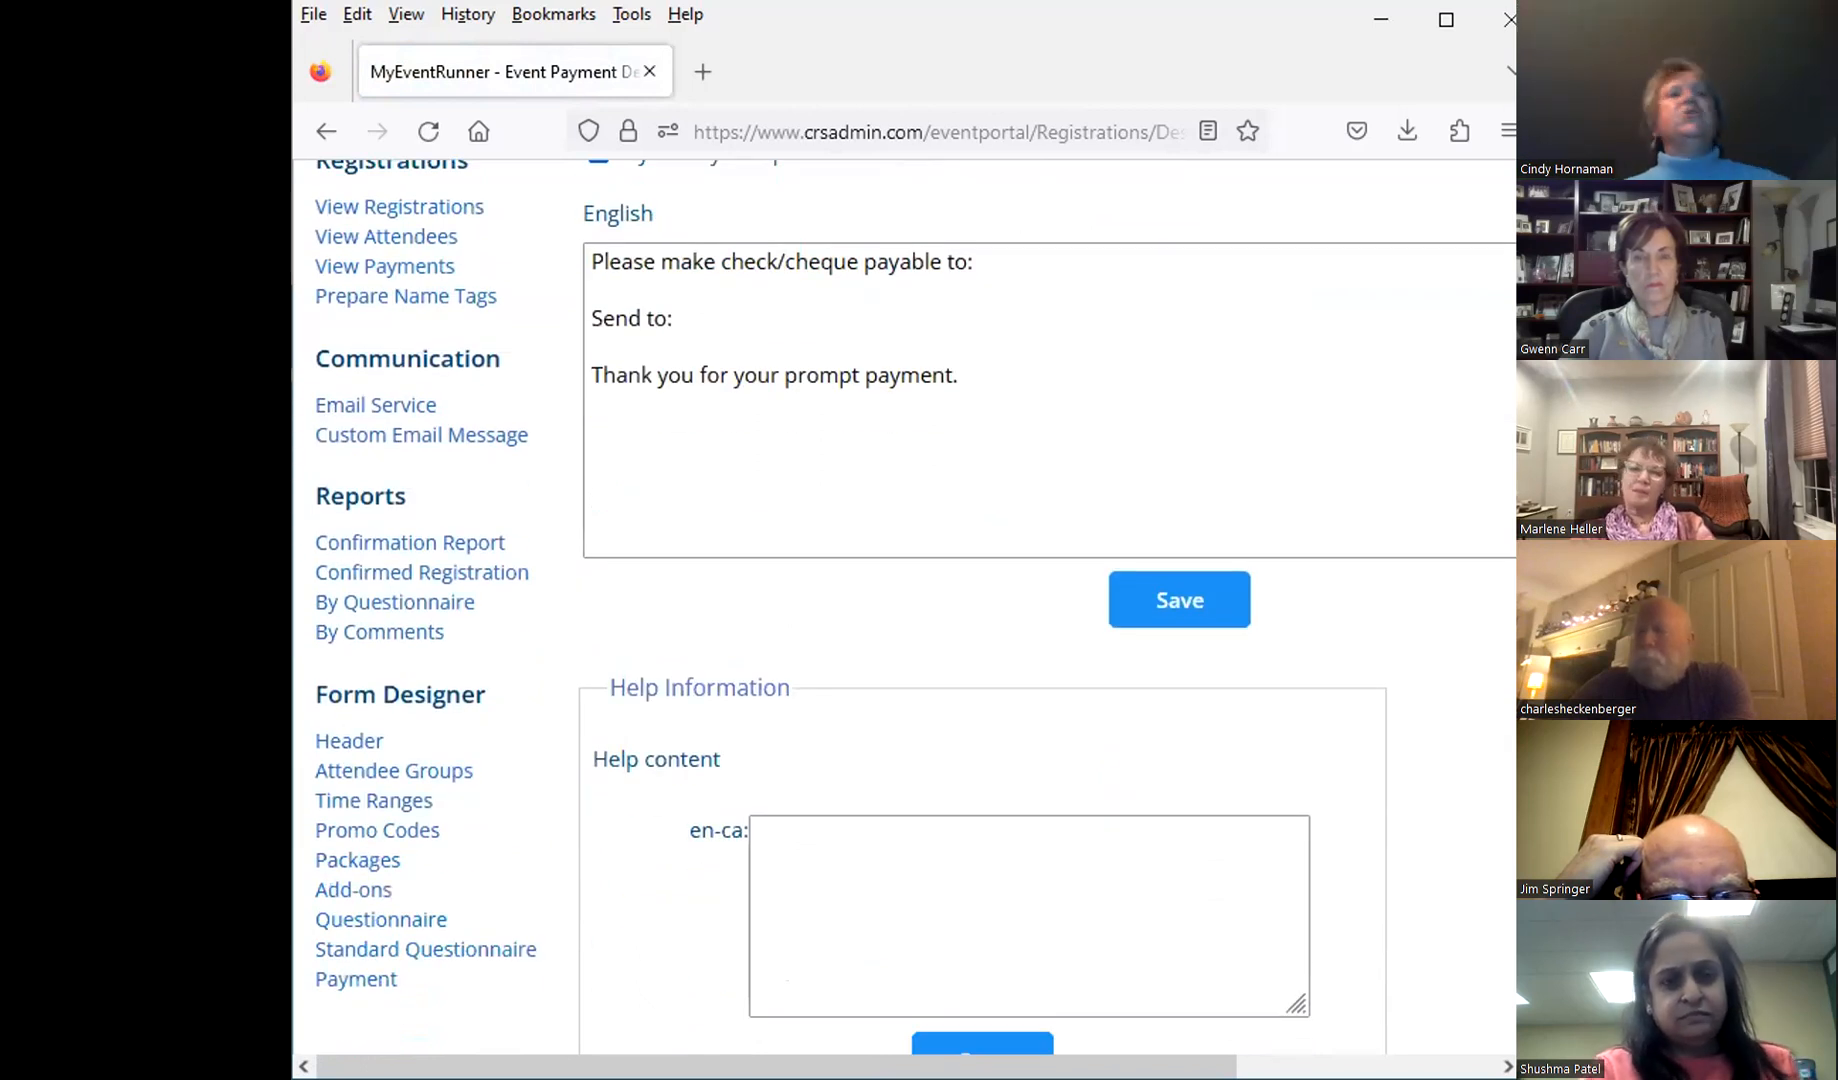
scroll(357, 916, "down", 1)
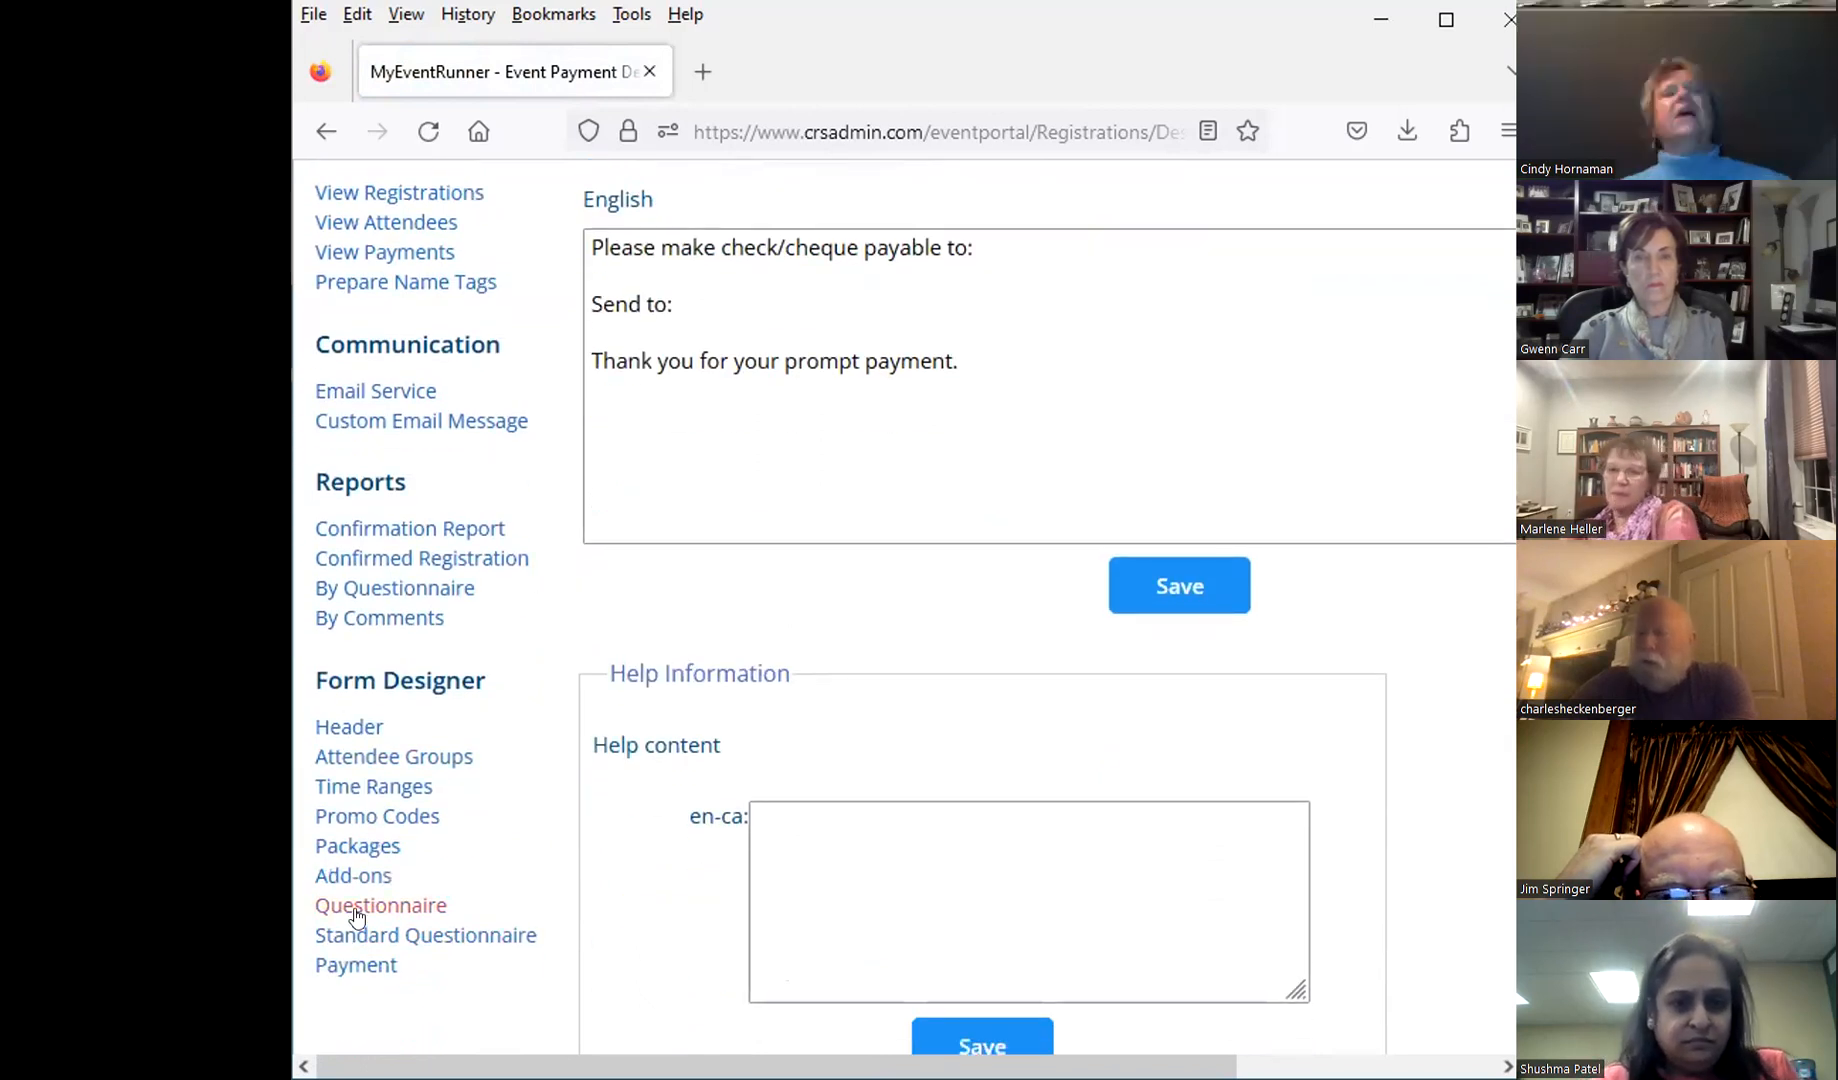
left_click(352, 873)
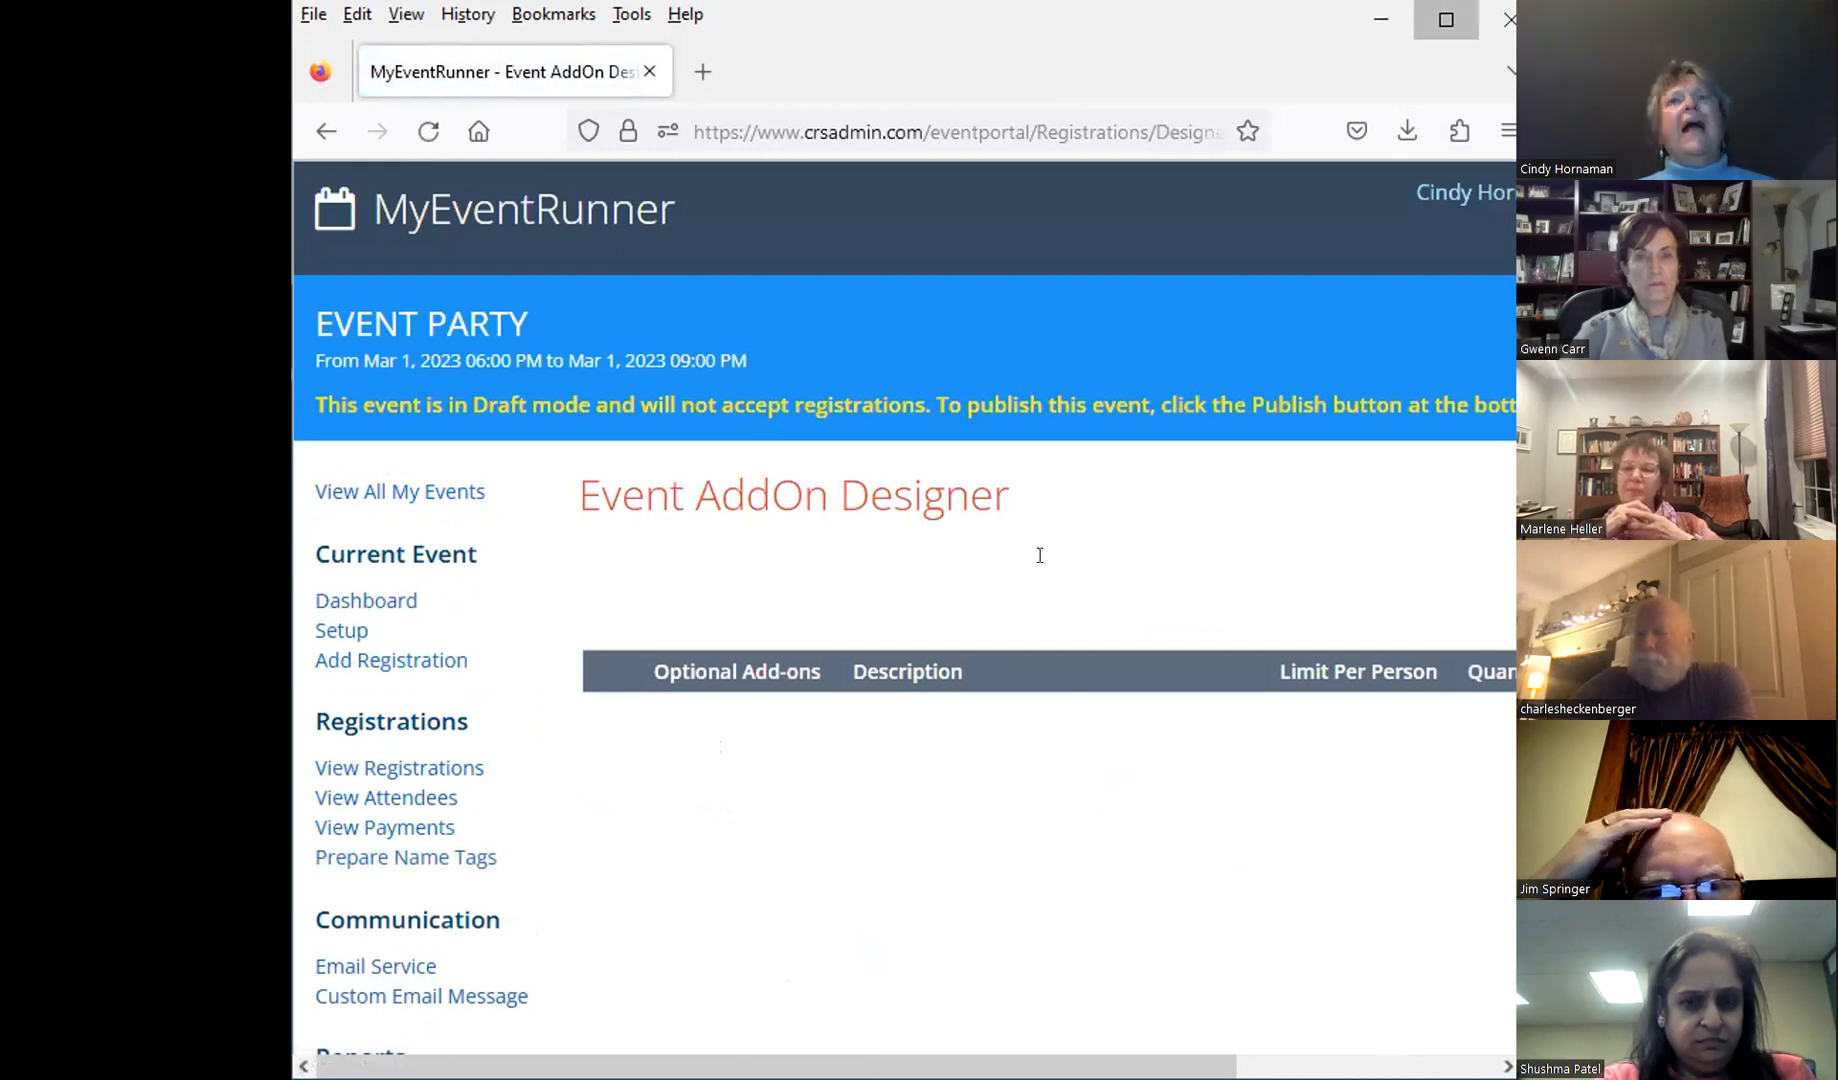
left_click(1446, 19)
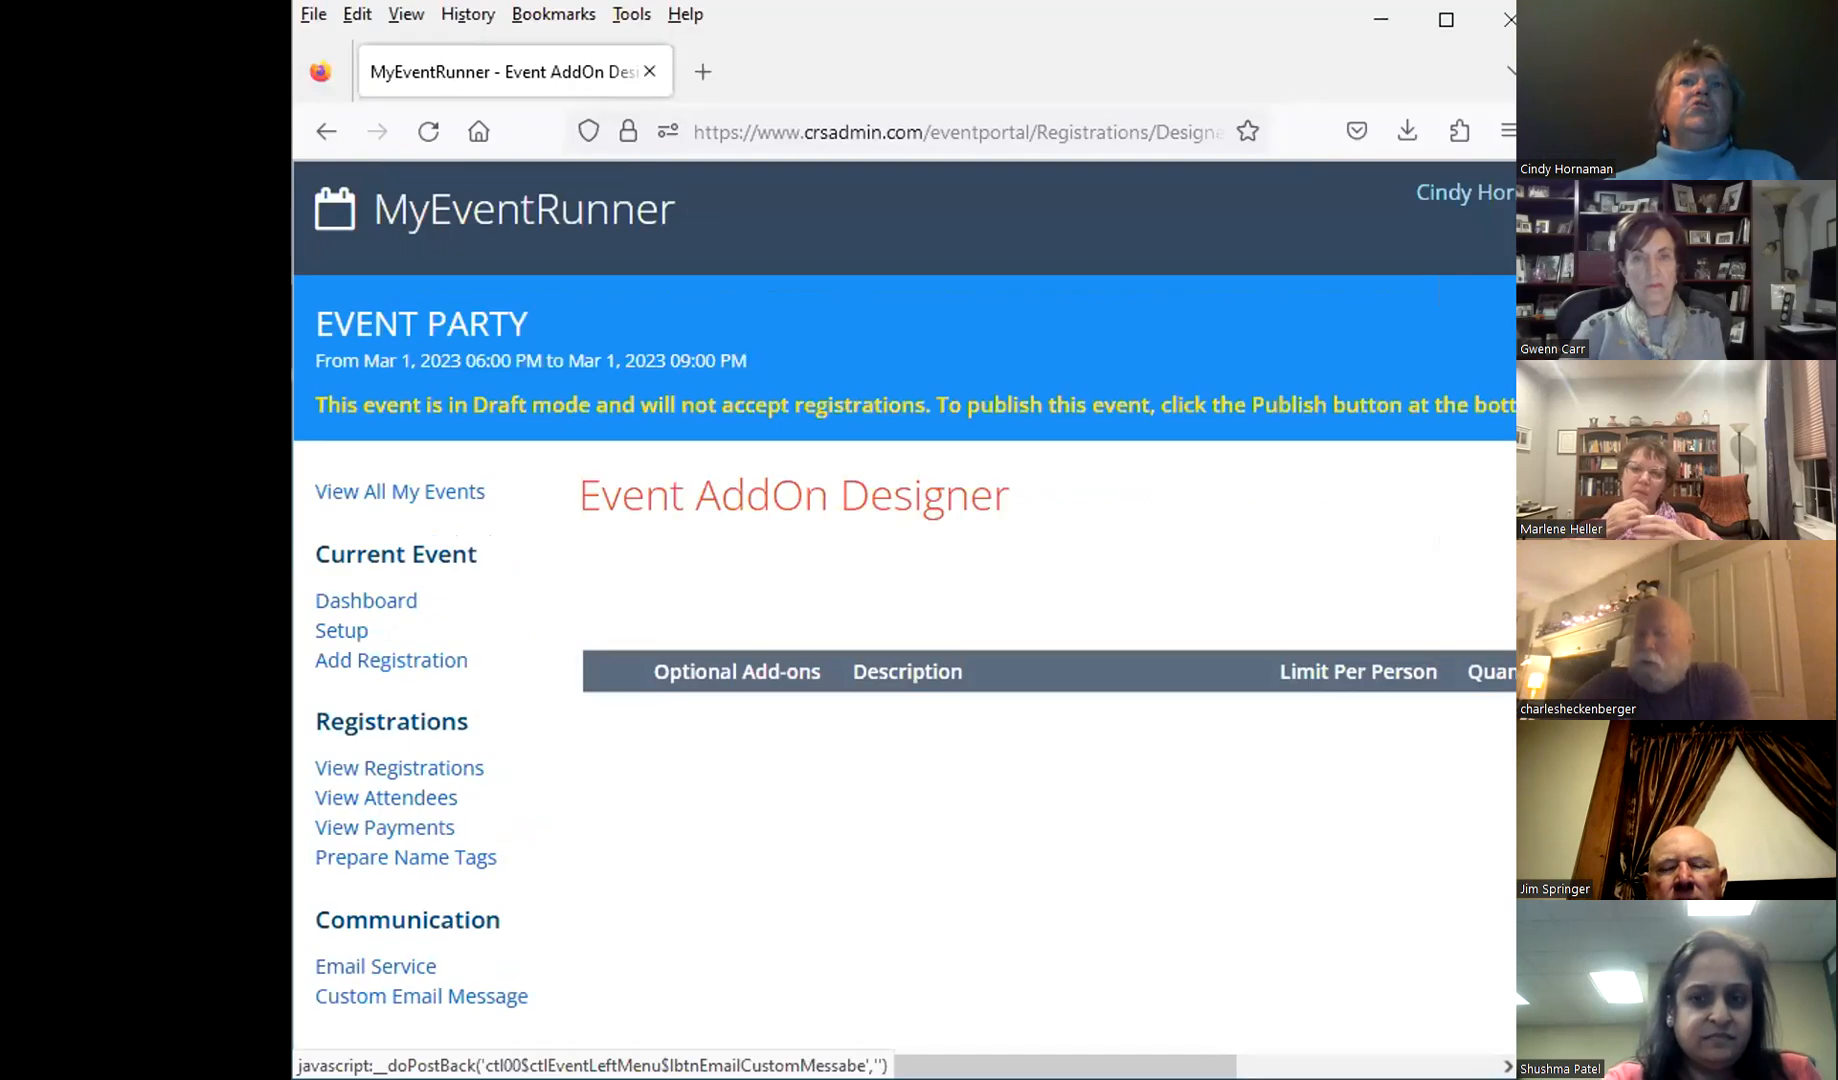
Step: Add an optional Short Text question reading "DO YOU HAVE ANY ALLERGIES" to the event's questionnaire and save it
scroll(1231, 423, "down", 5)
scroll(505, 791, "down", 1)
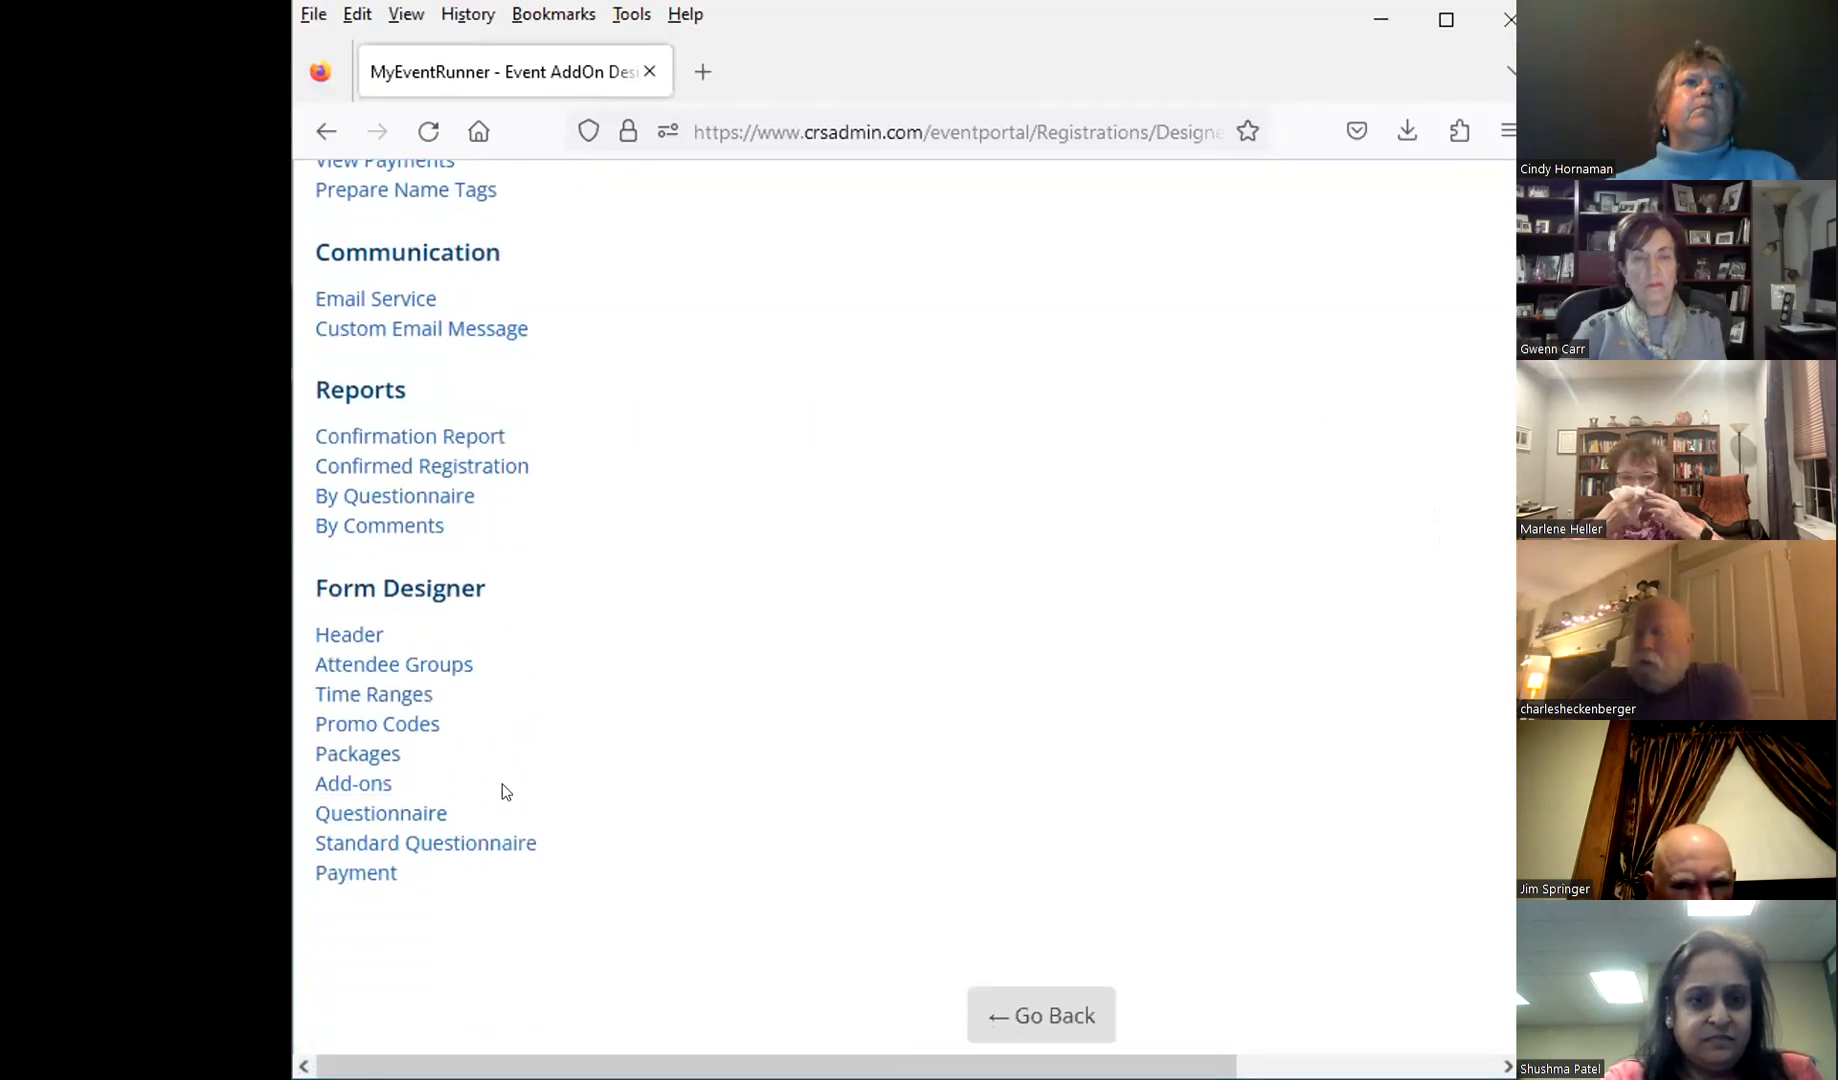
left_click(350, 815)
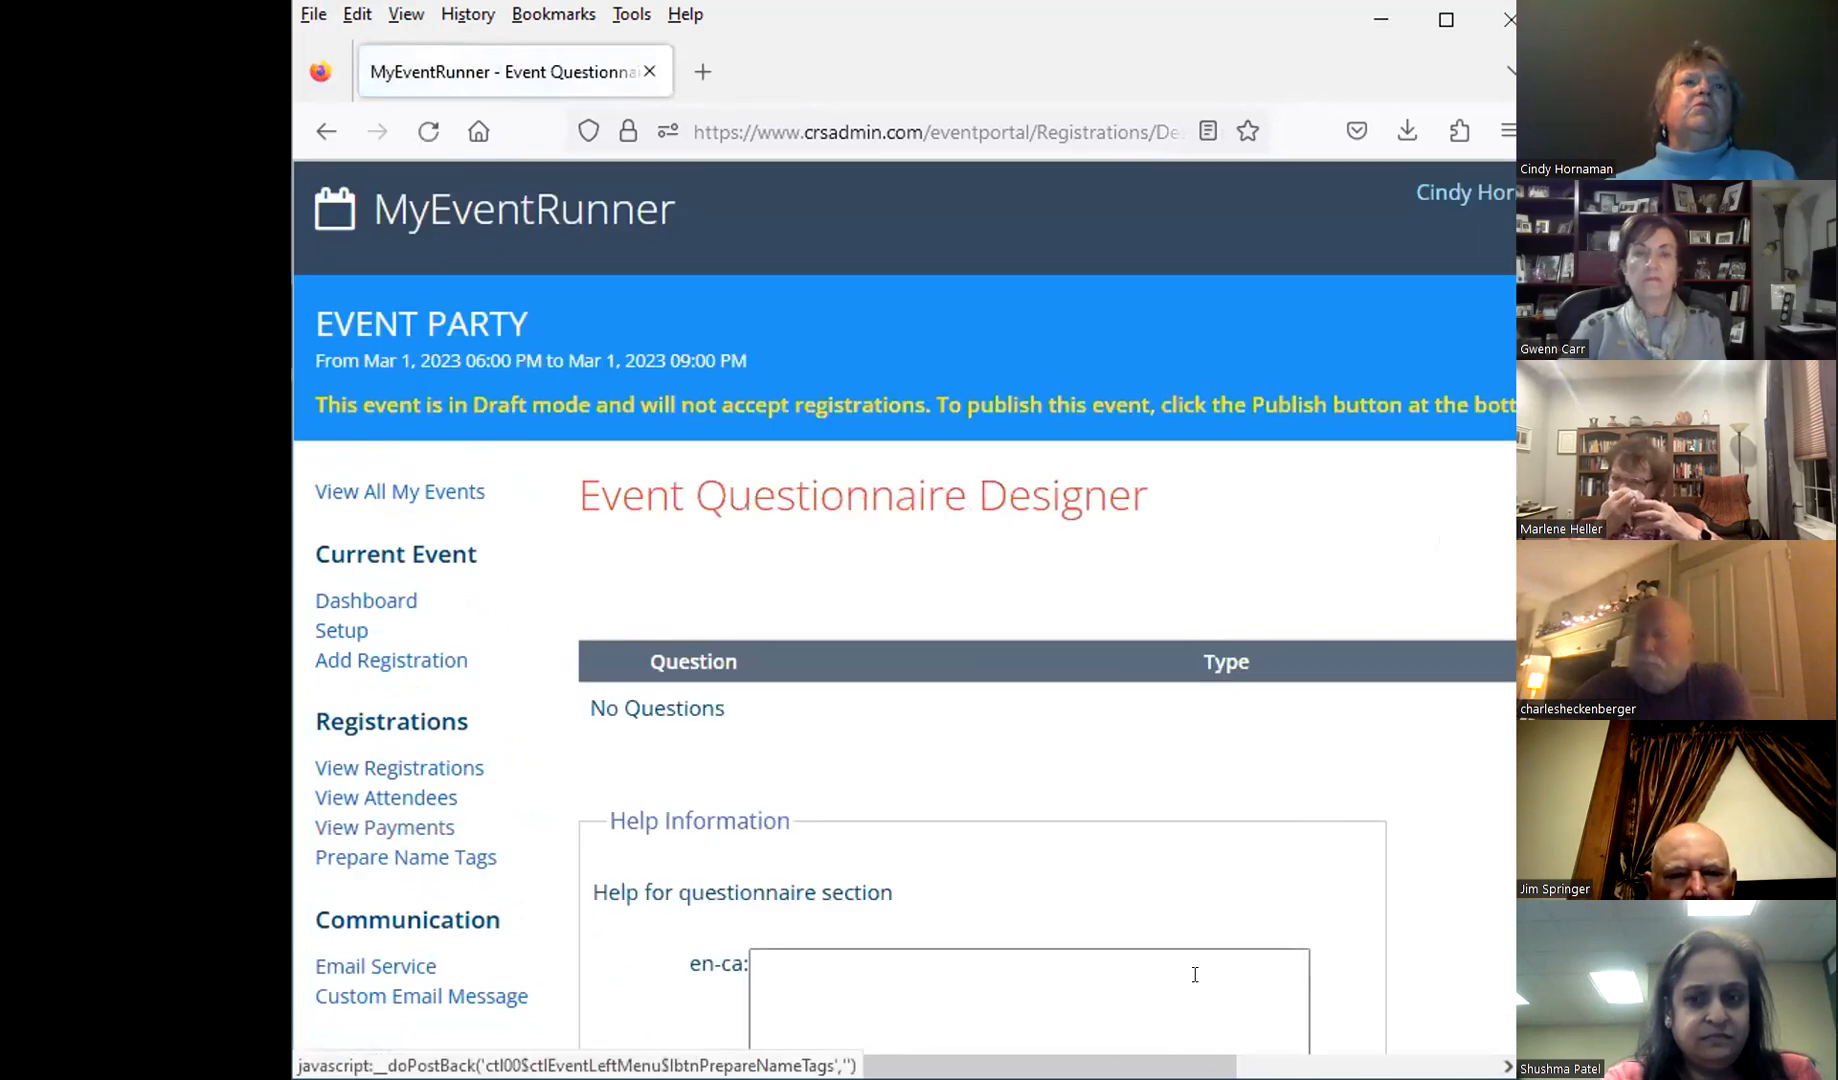
scroll(905, 600, "down", 5)
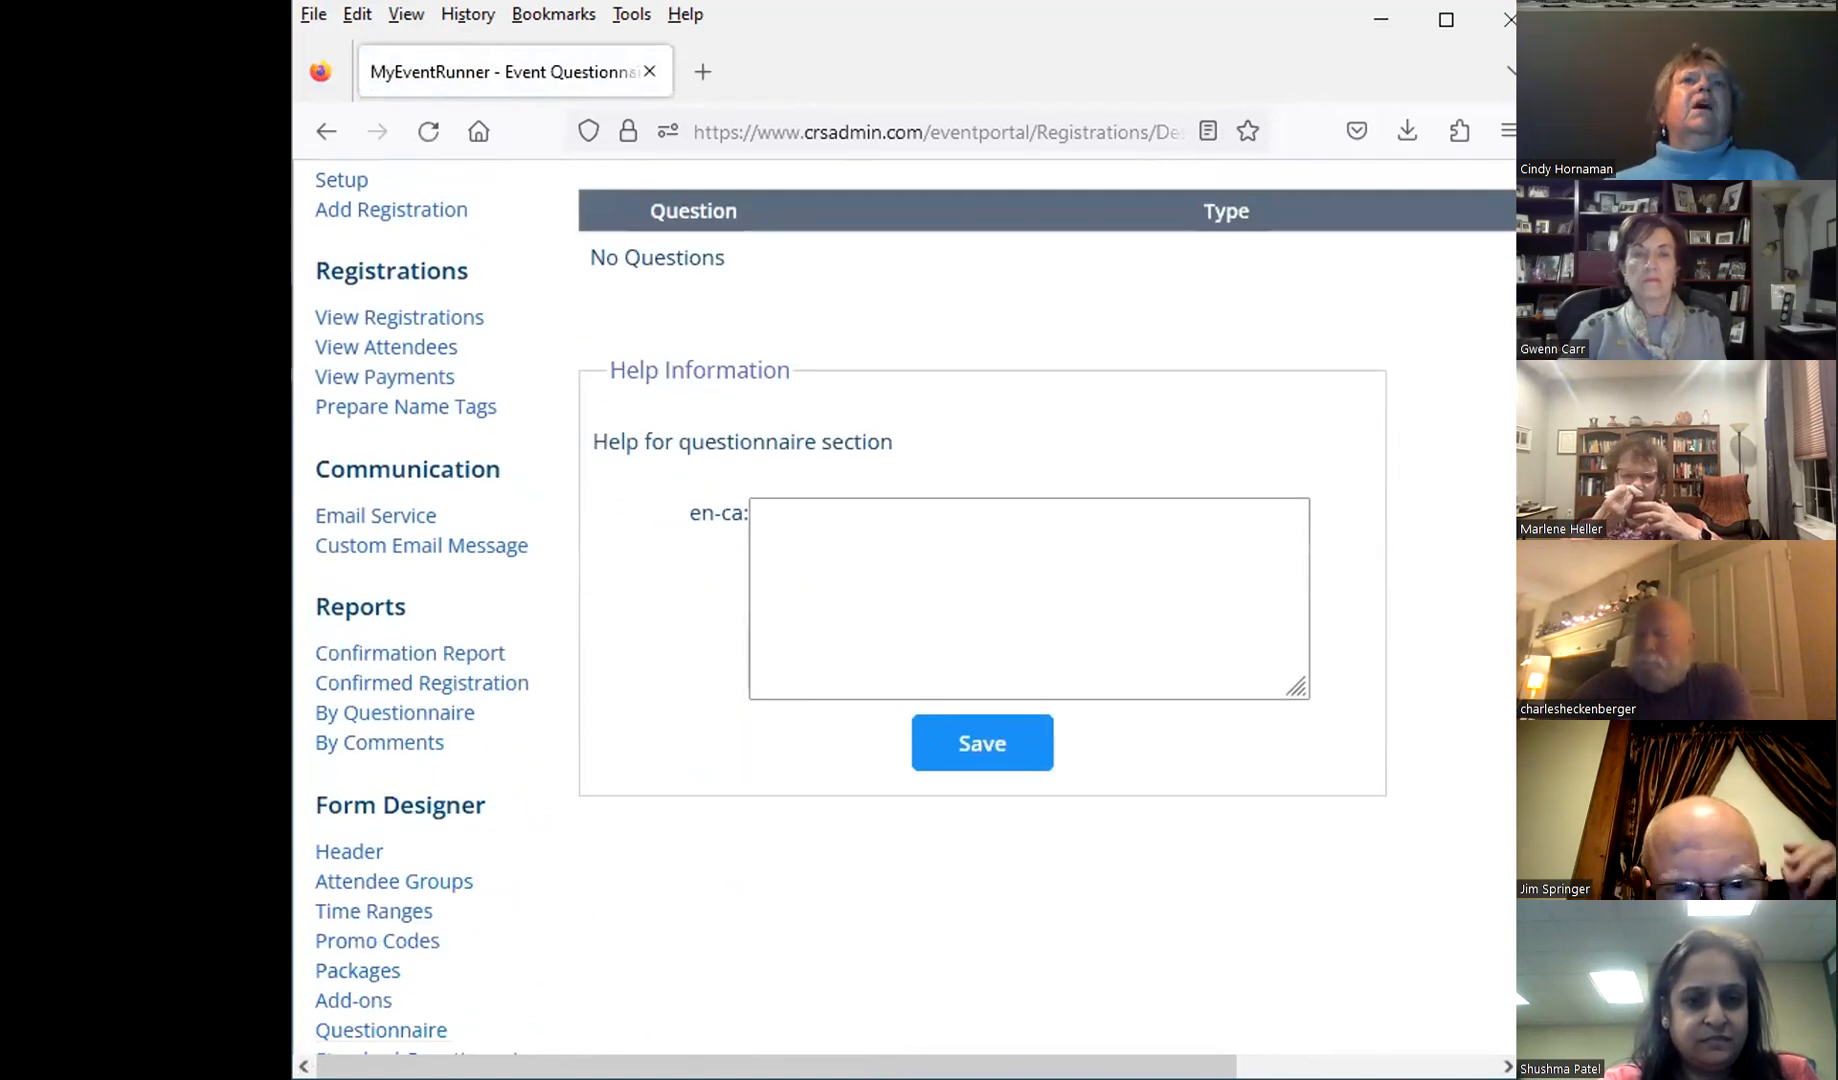
scroll(905, 600, "up", 3)
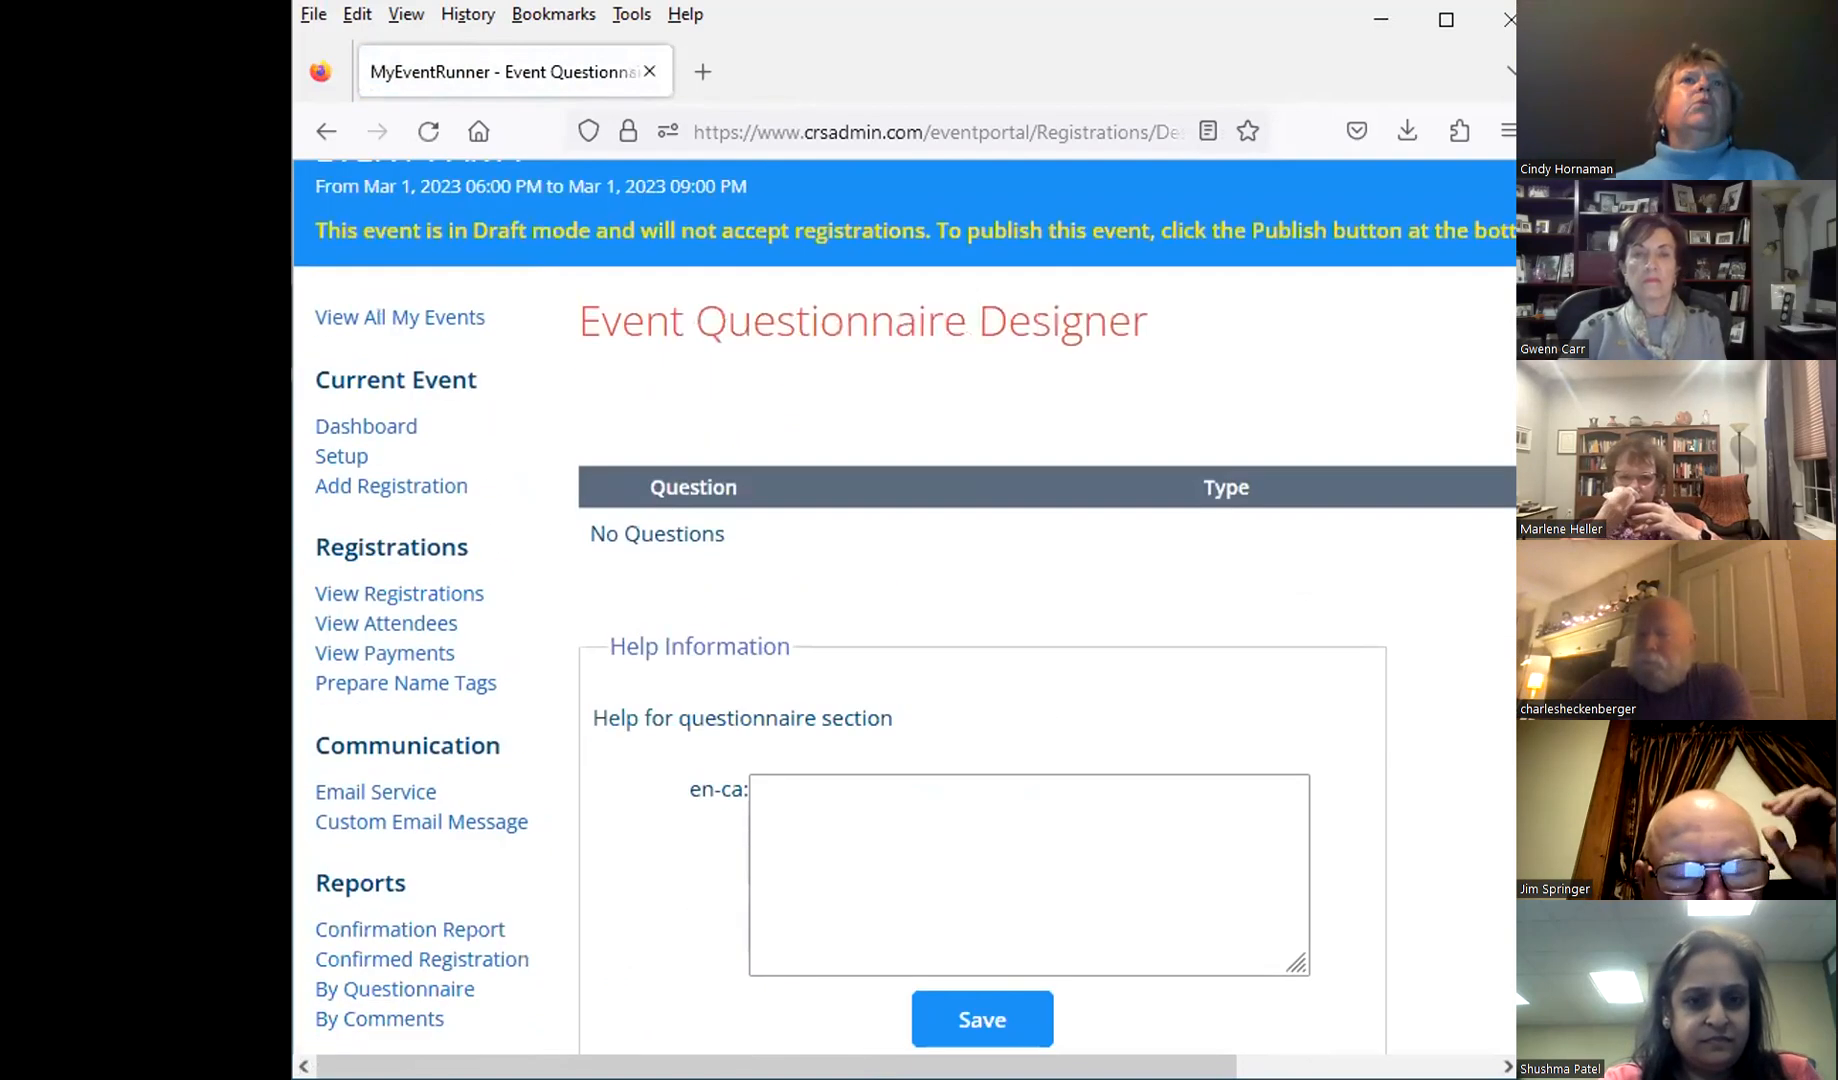
left_click(1447, 20)
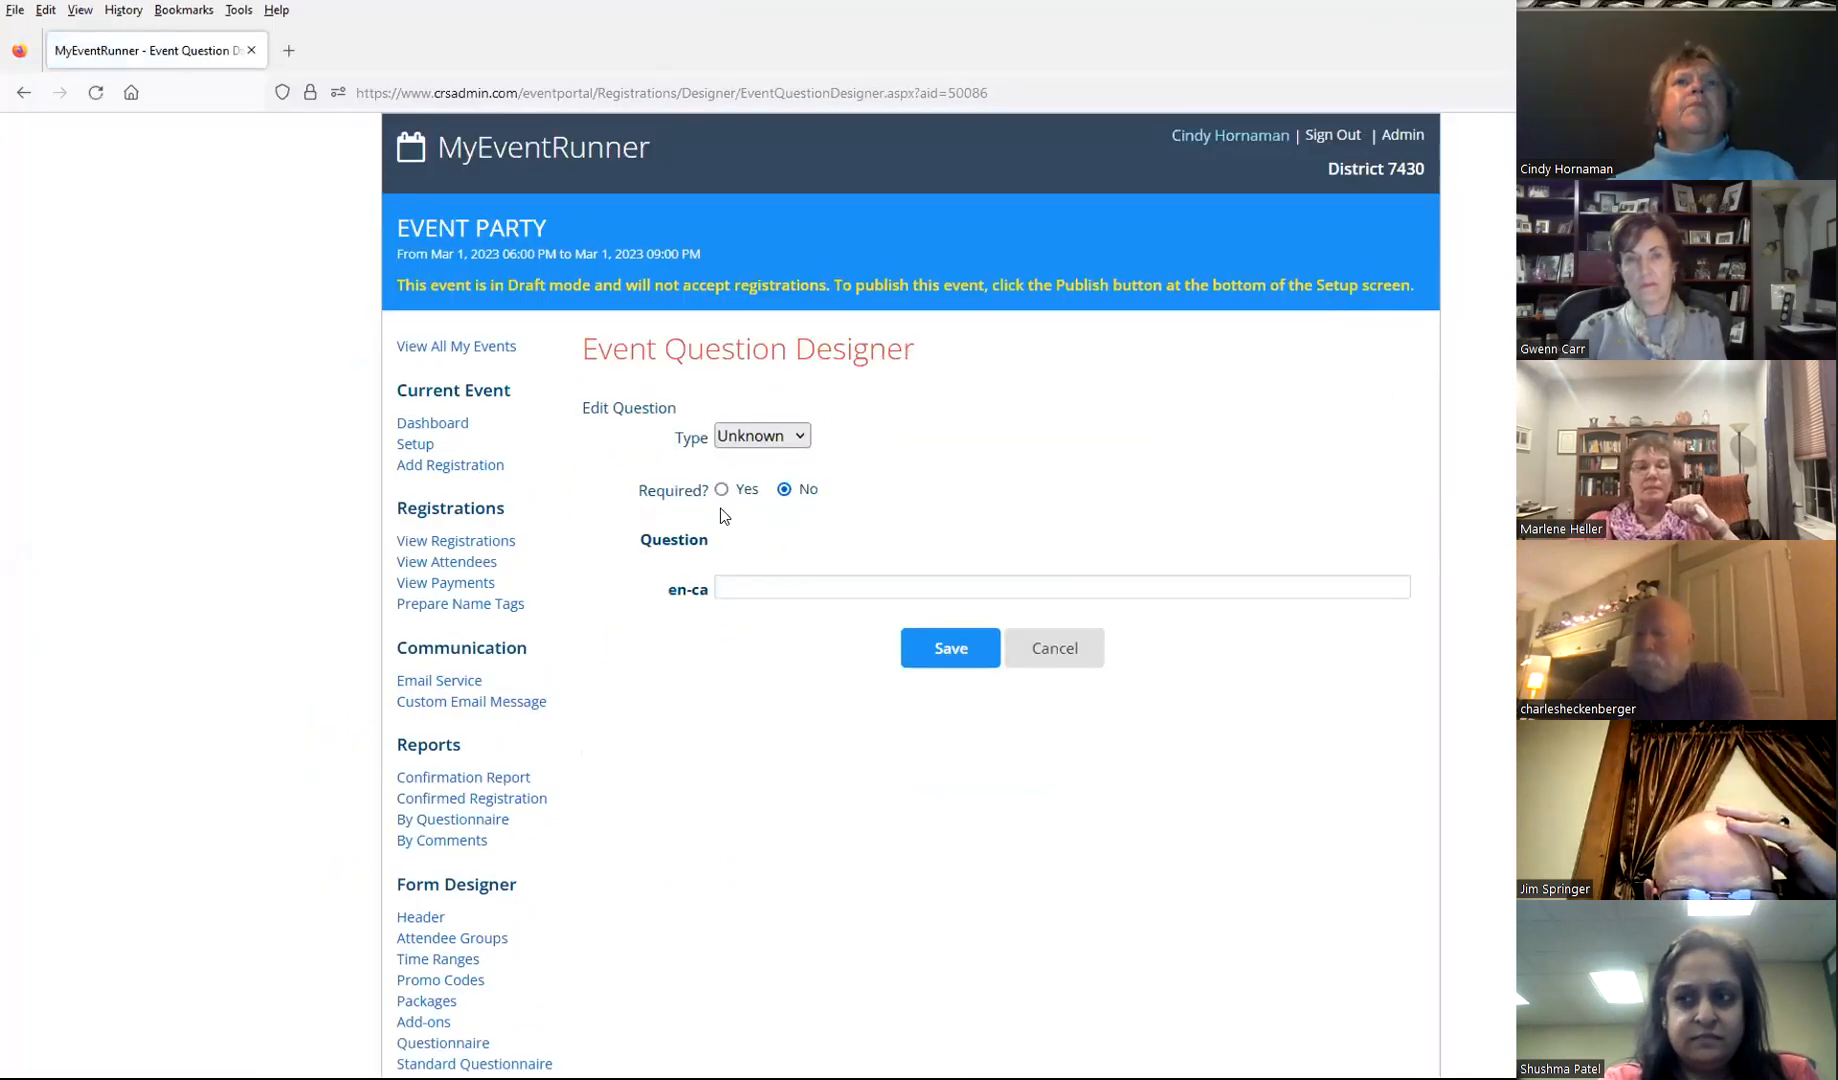
left_click(800, 437)
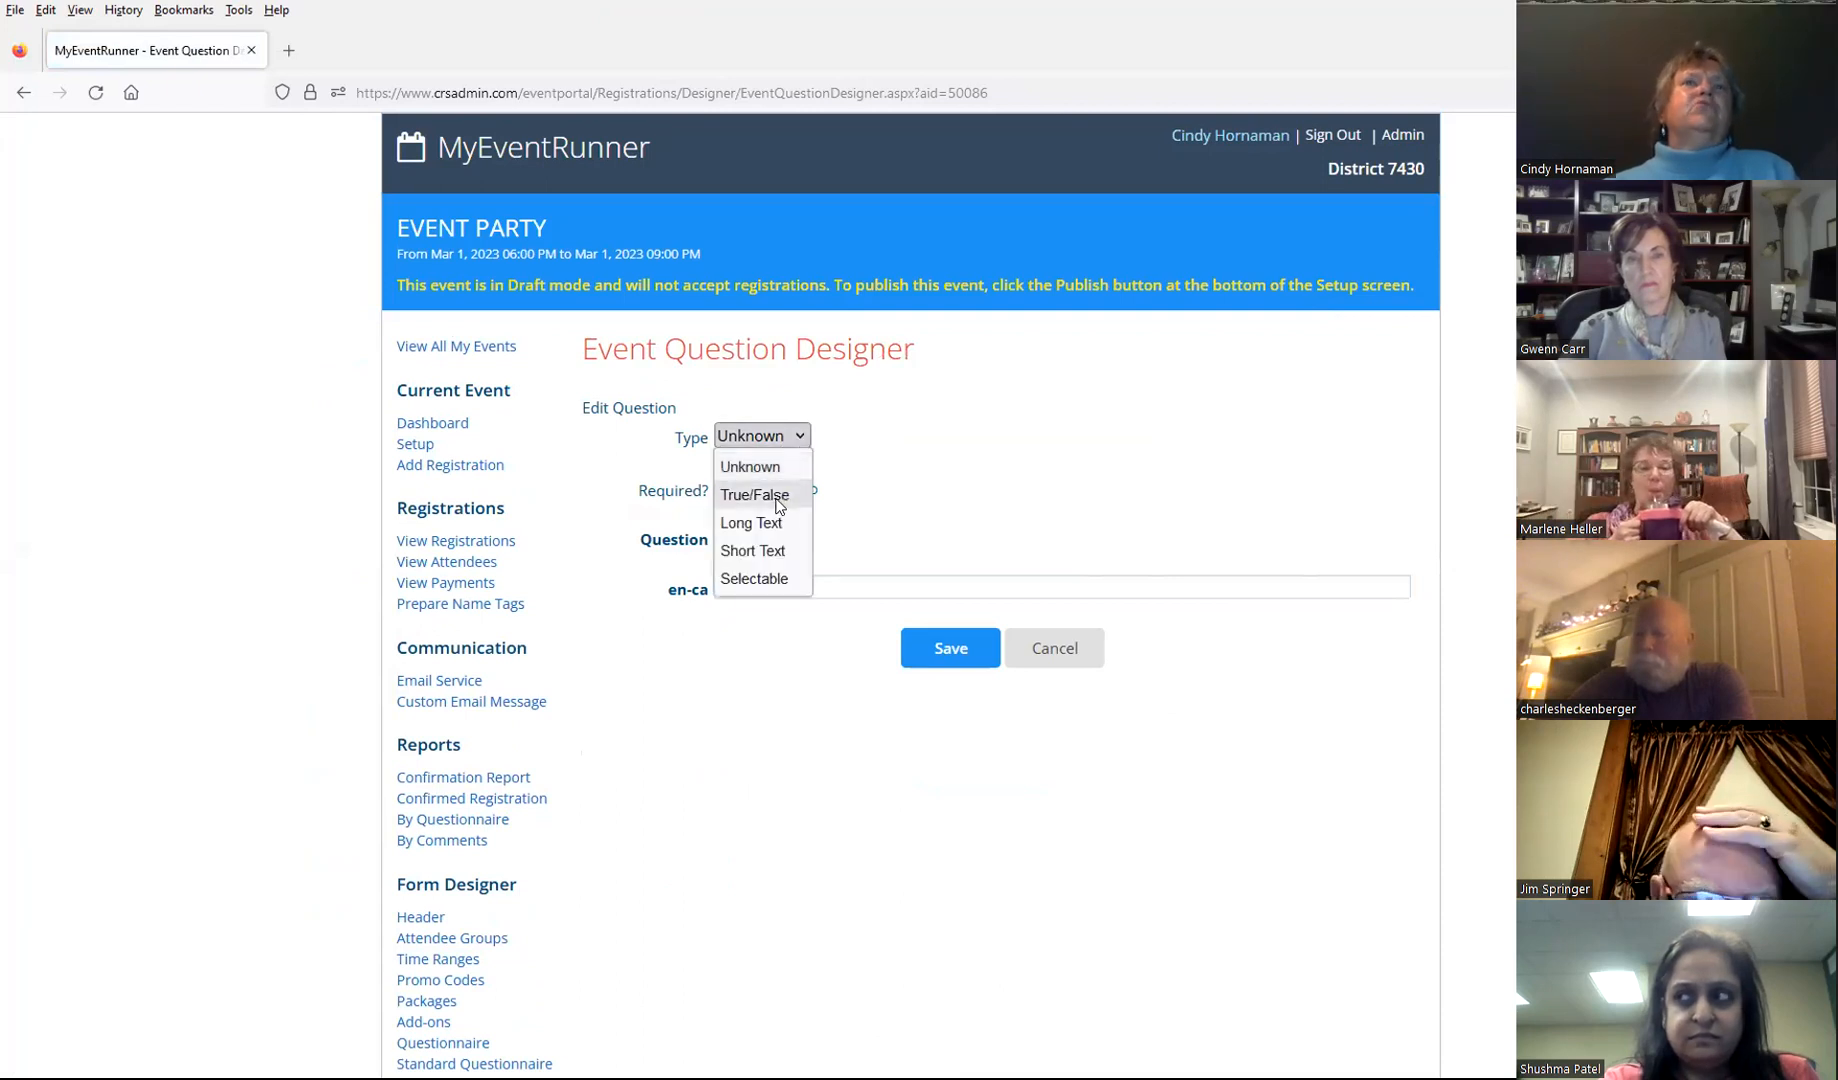
left_click(762, 552)
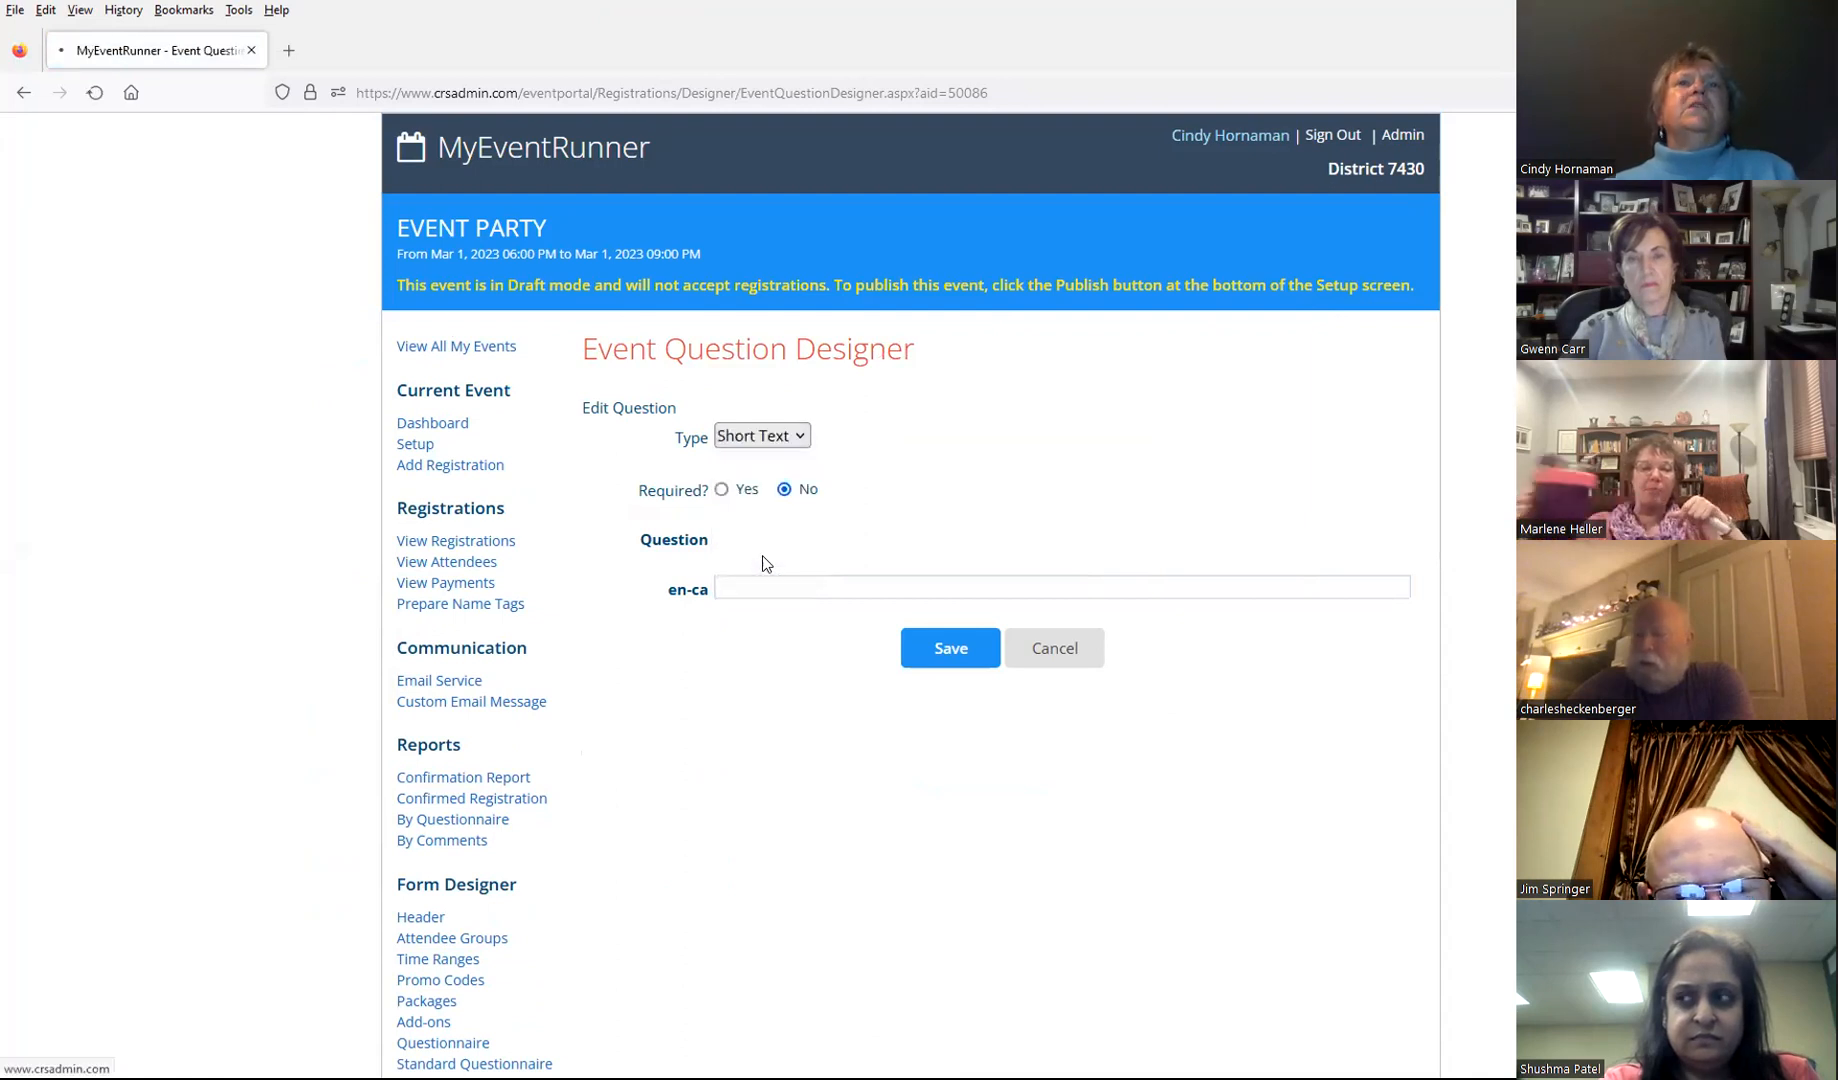
left_click(768, 586)
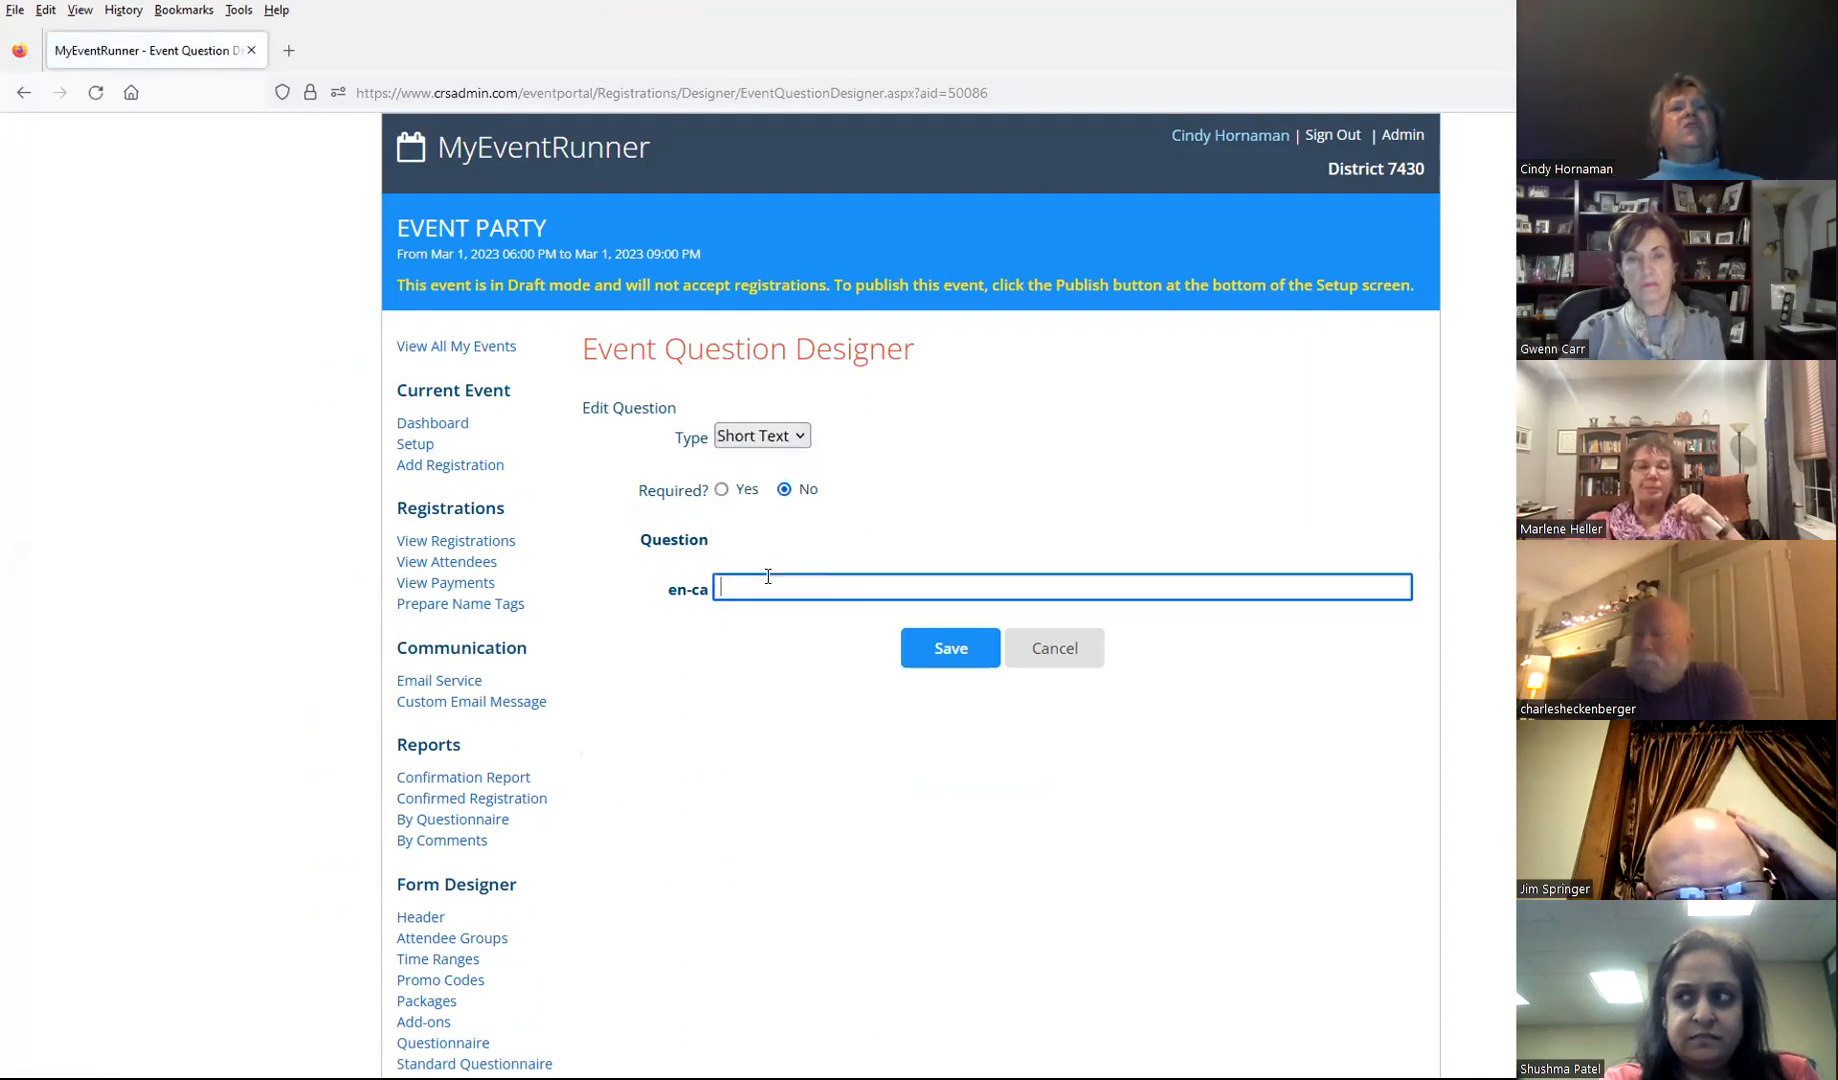
type("DO YOU HAV")
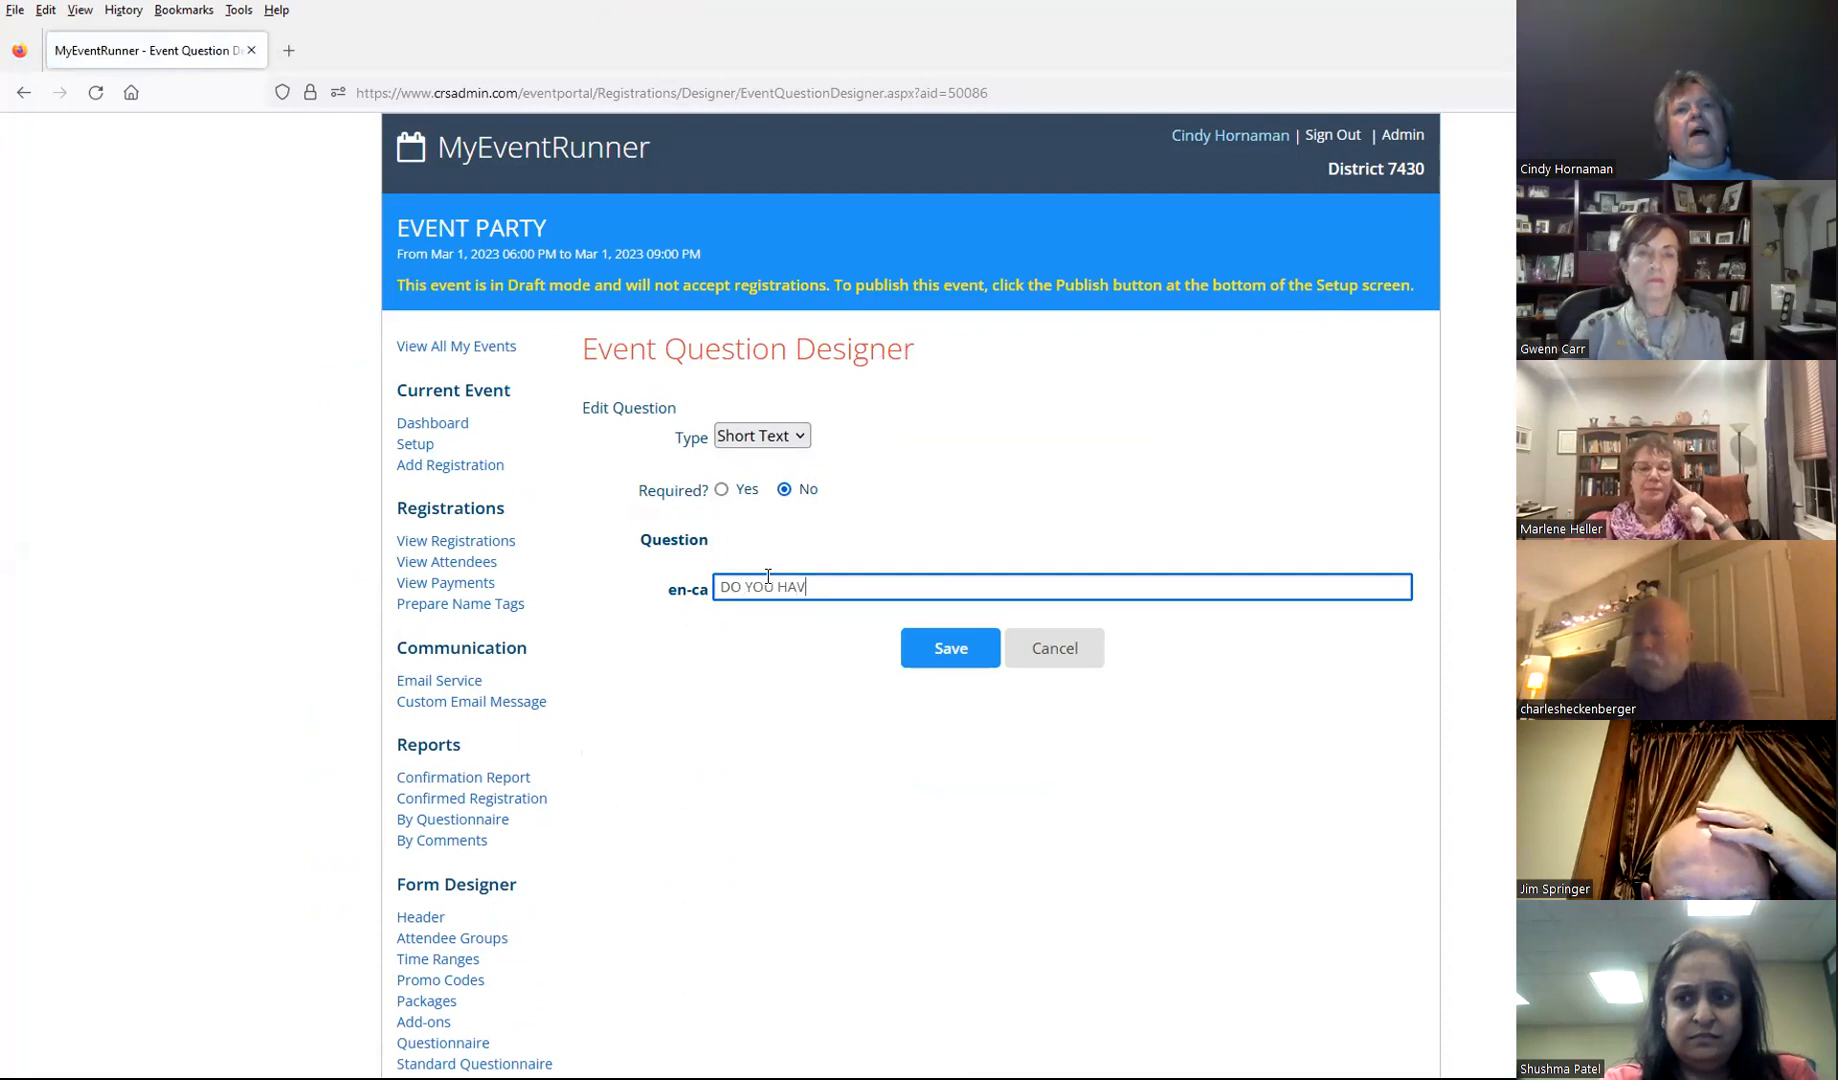
type("E ANY ALLERGIES")
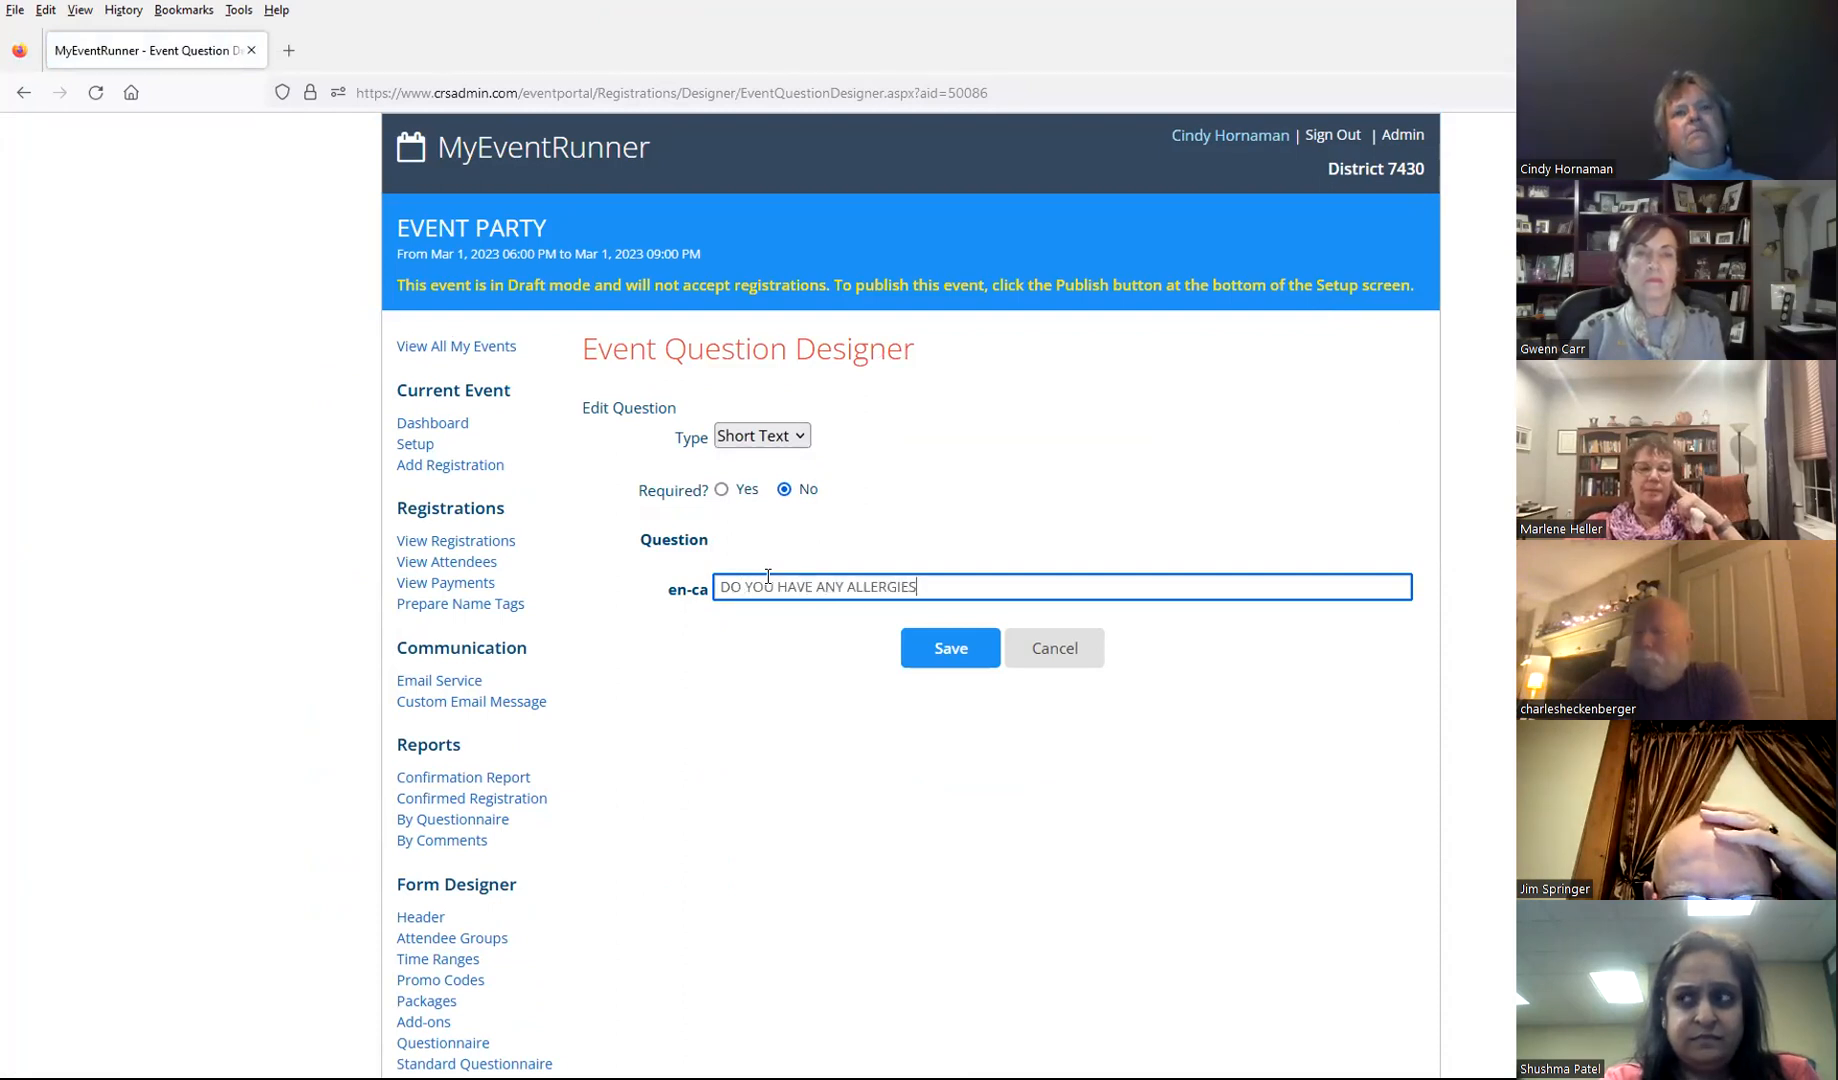
left_click(940, 650)
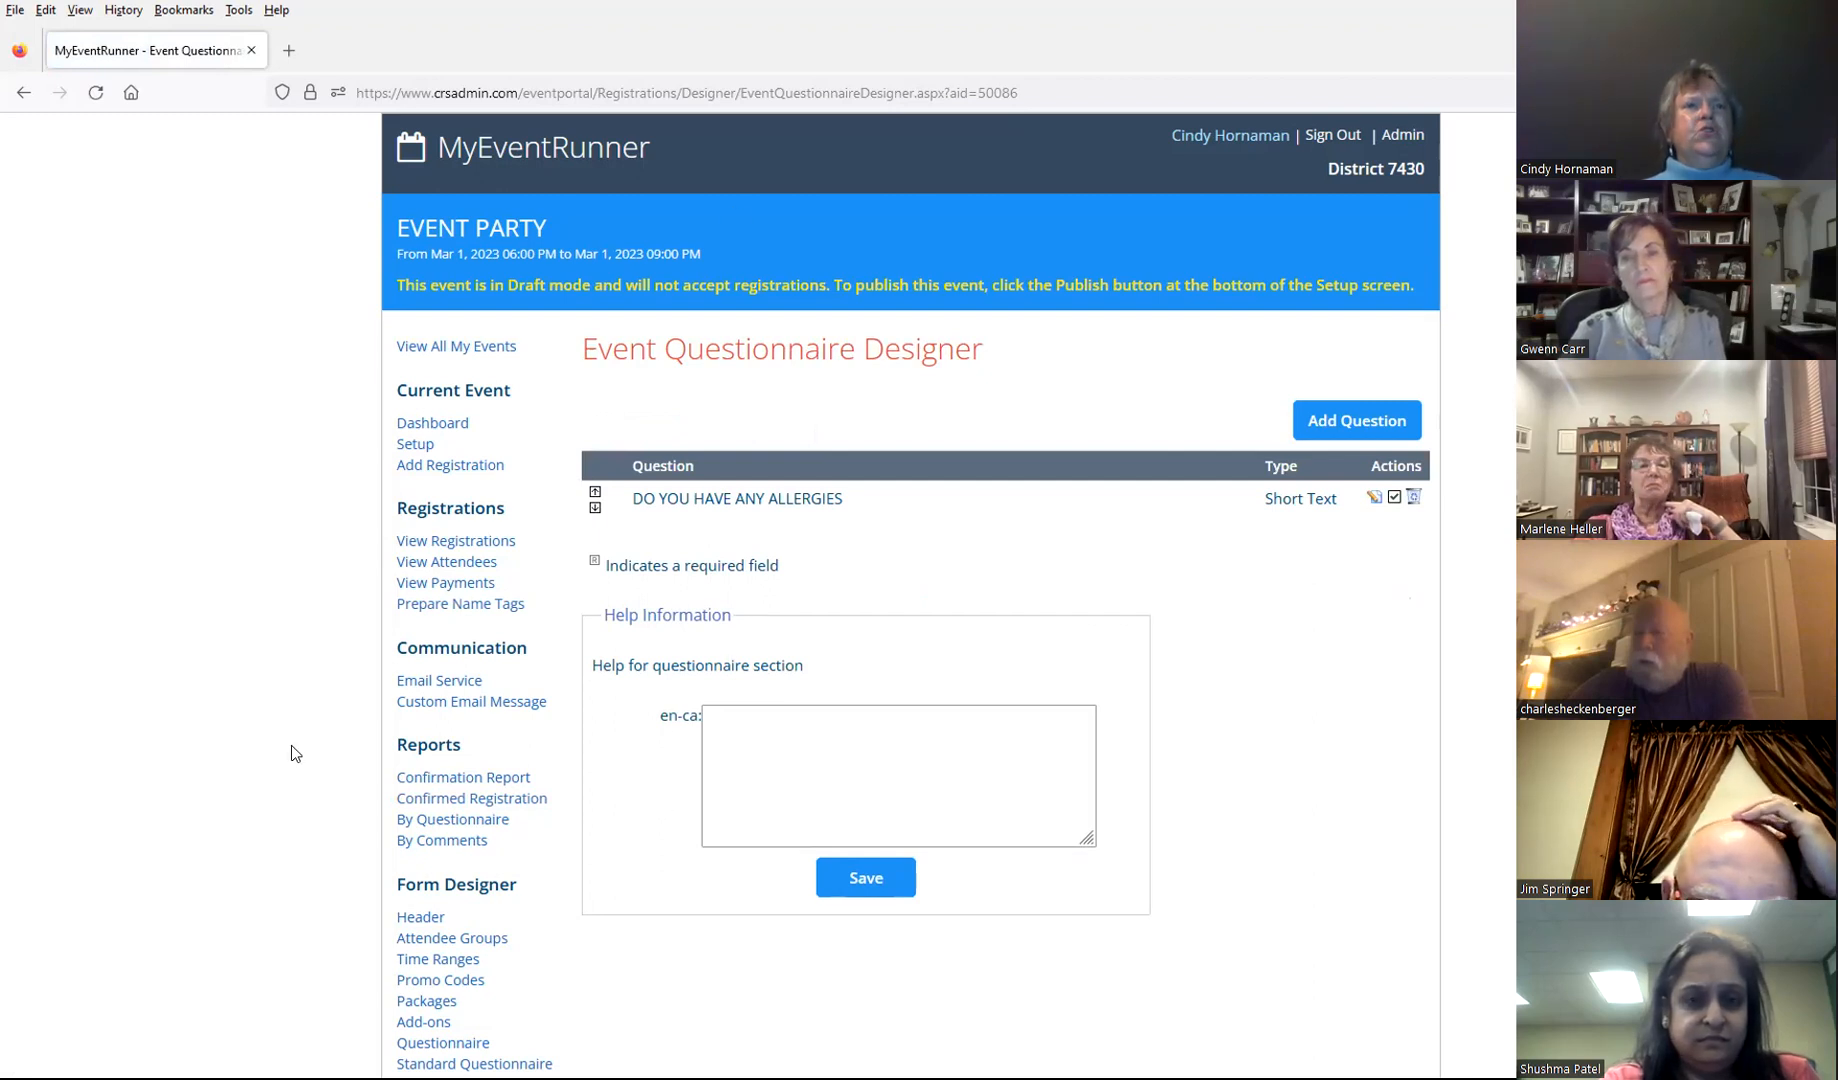
Step: View the event's registration list and its attendees report
left_click(469, 549)
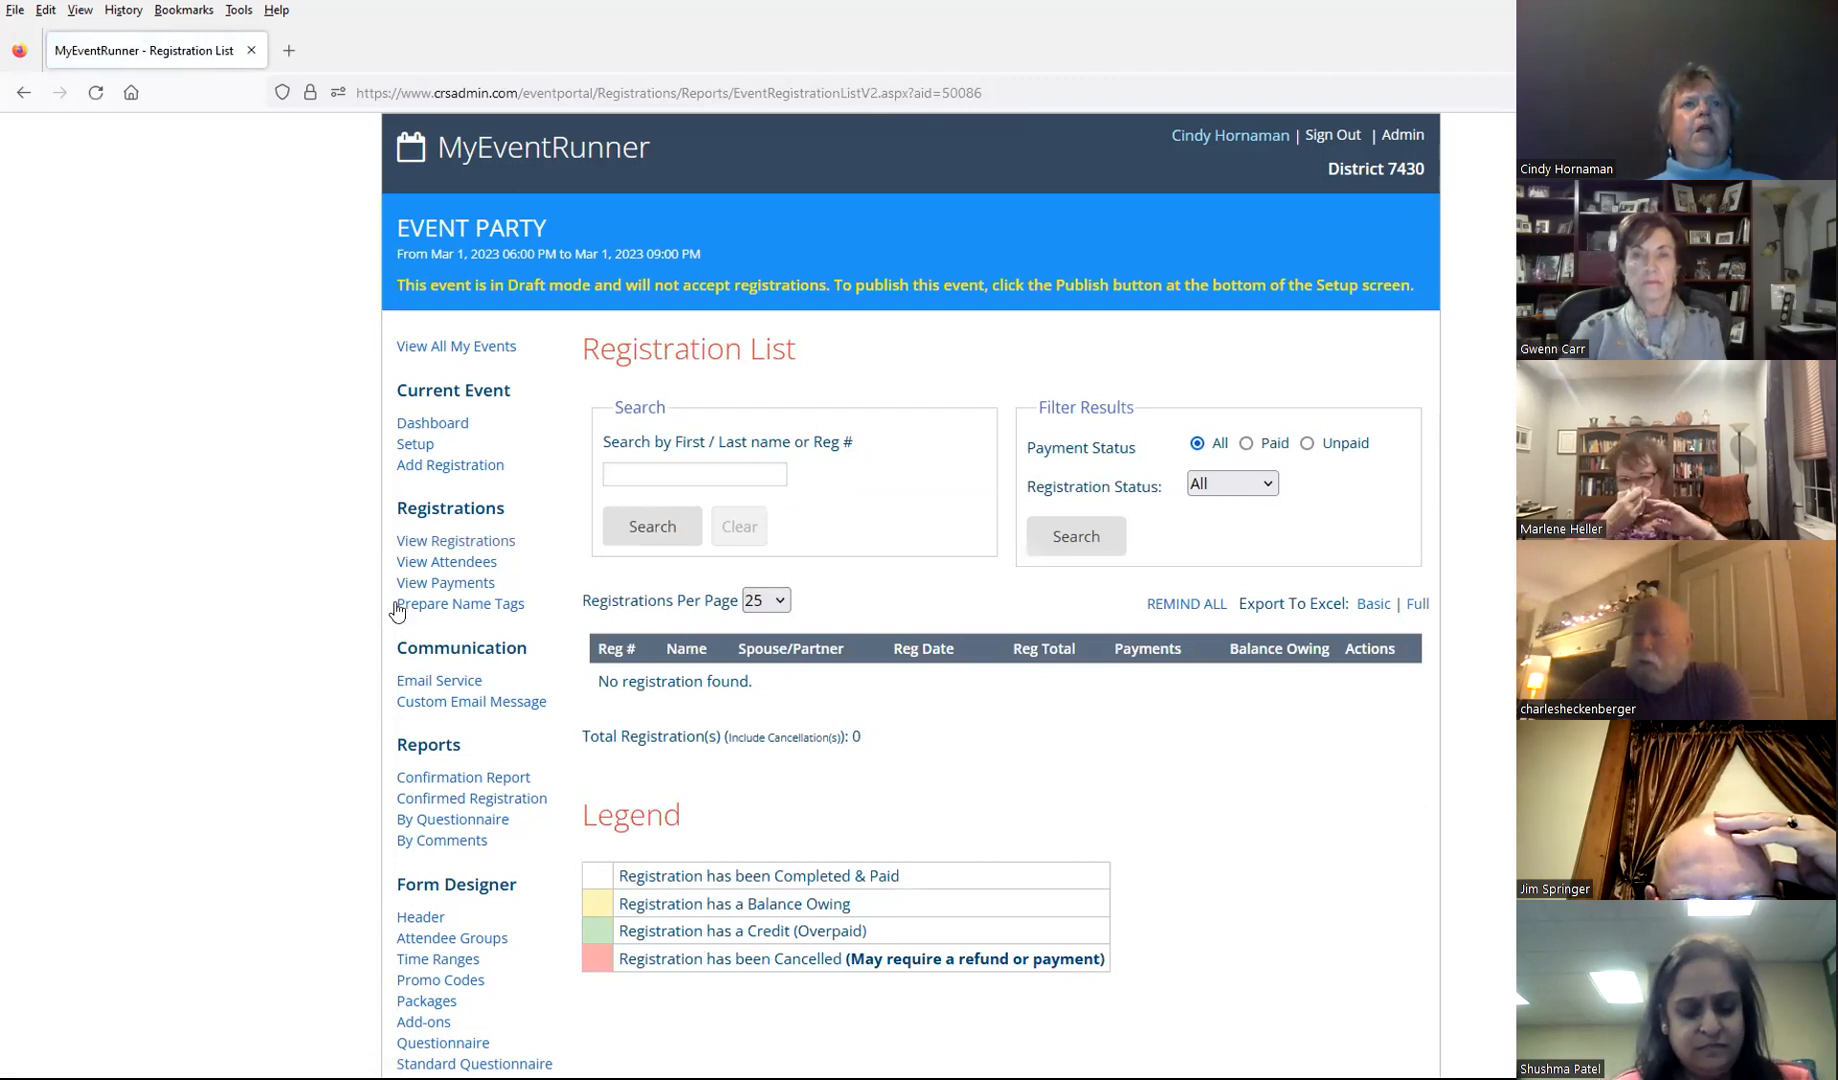
left_click(425, 568)
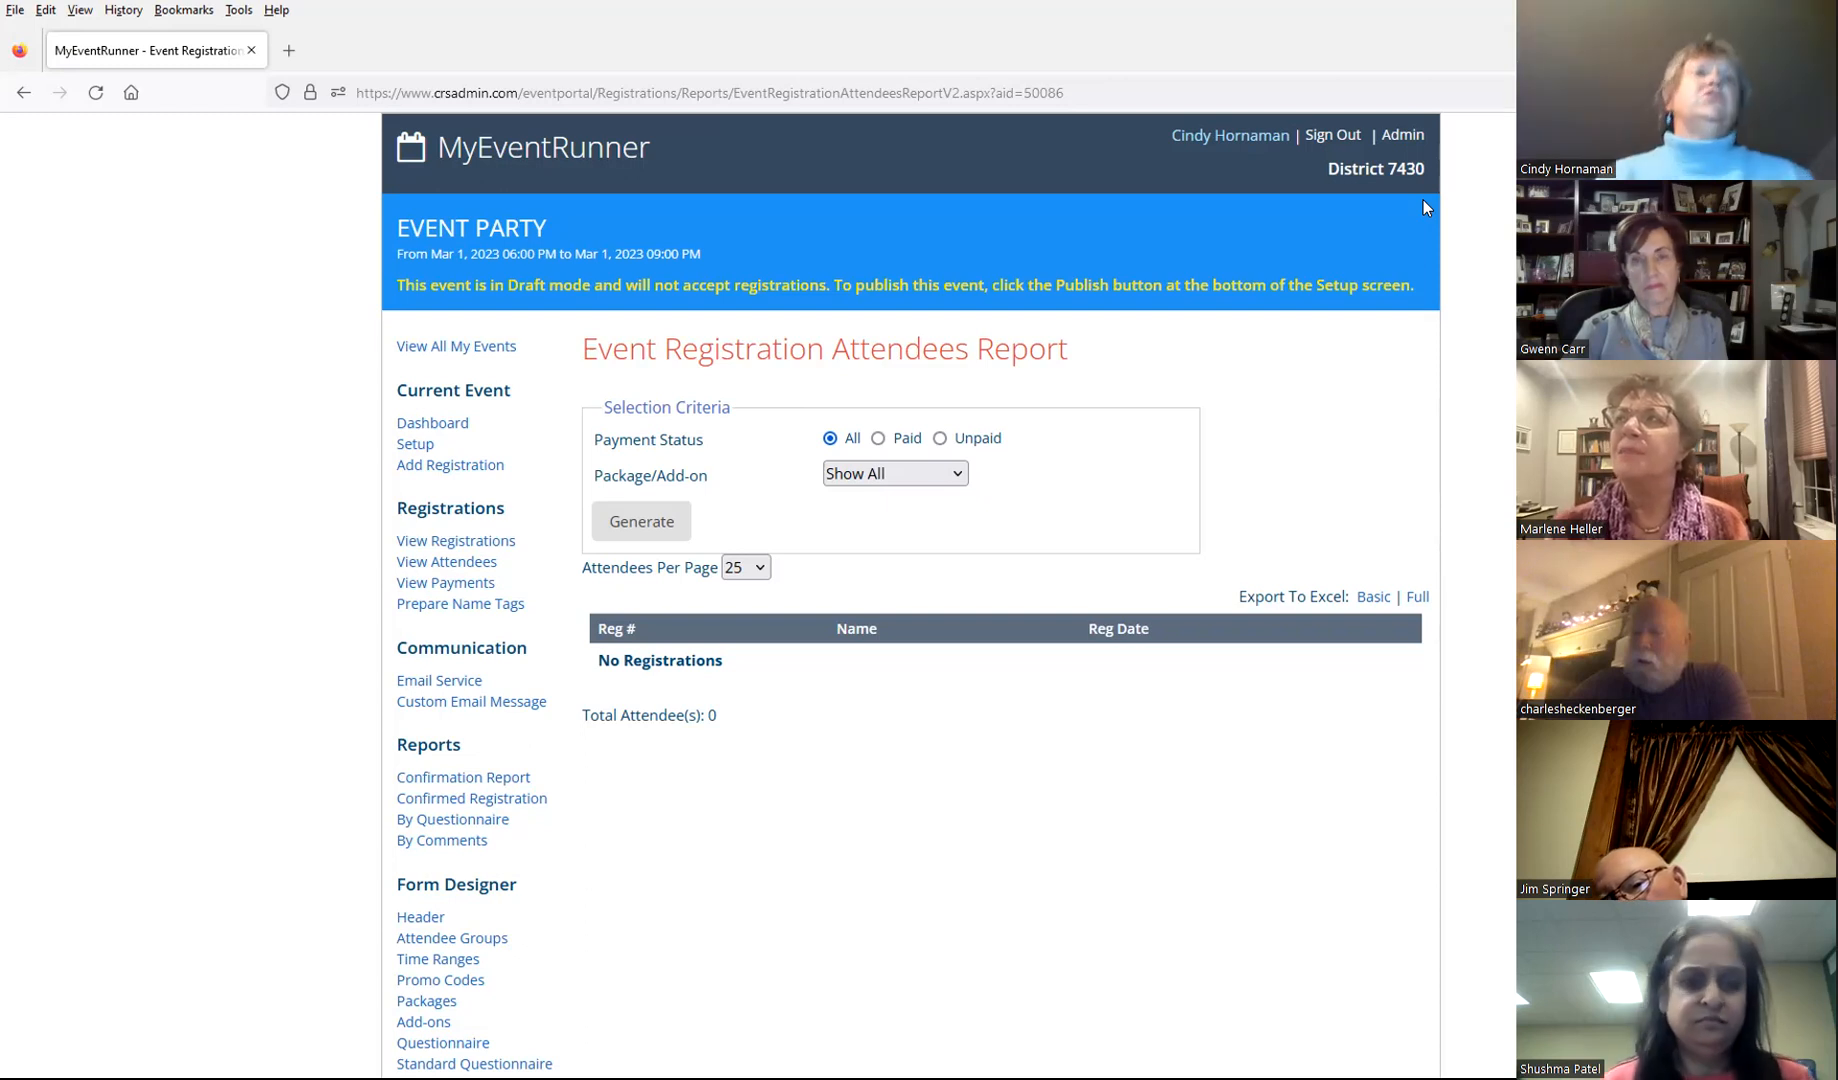
Step: Return to the district's event list, open Our Foundation Spring Fling, and examine its dashboard, header and registration packages
left_click(1399, 139)
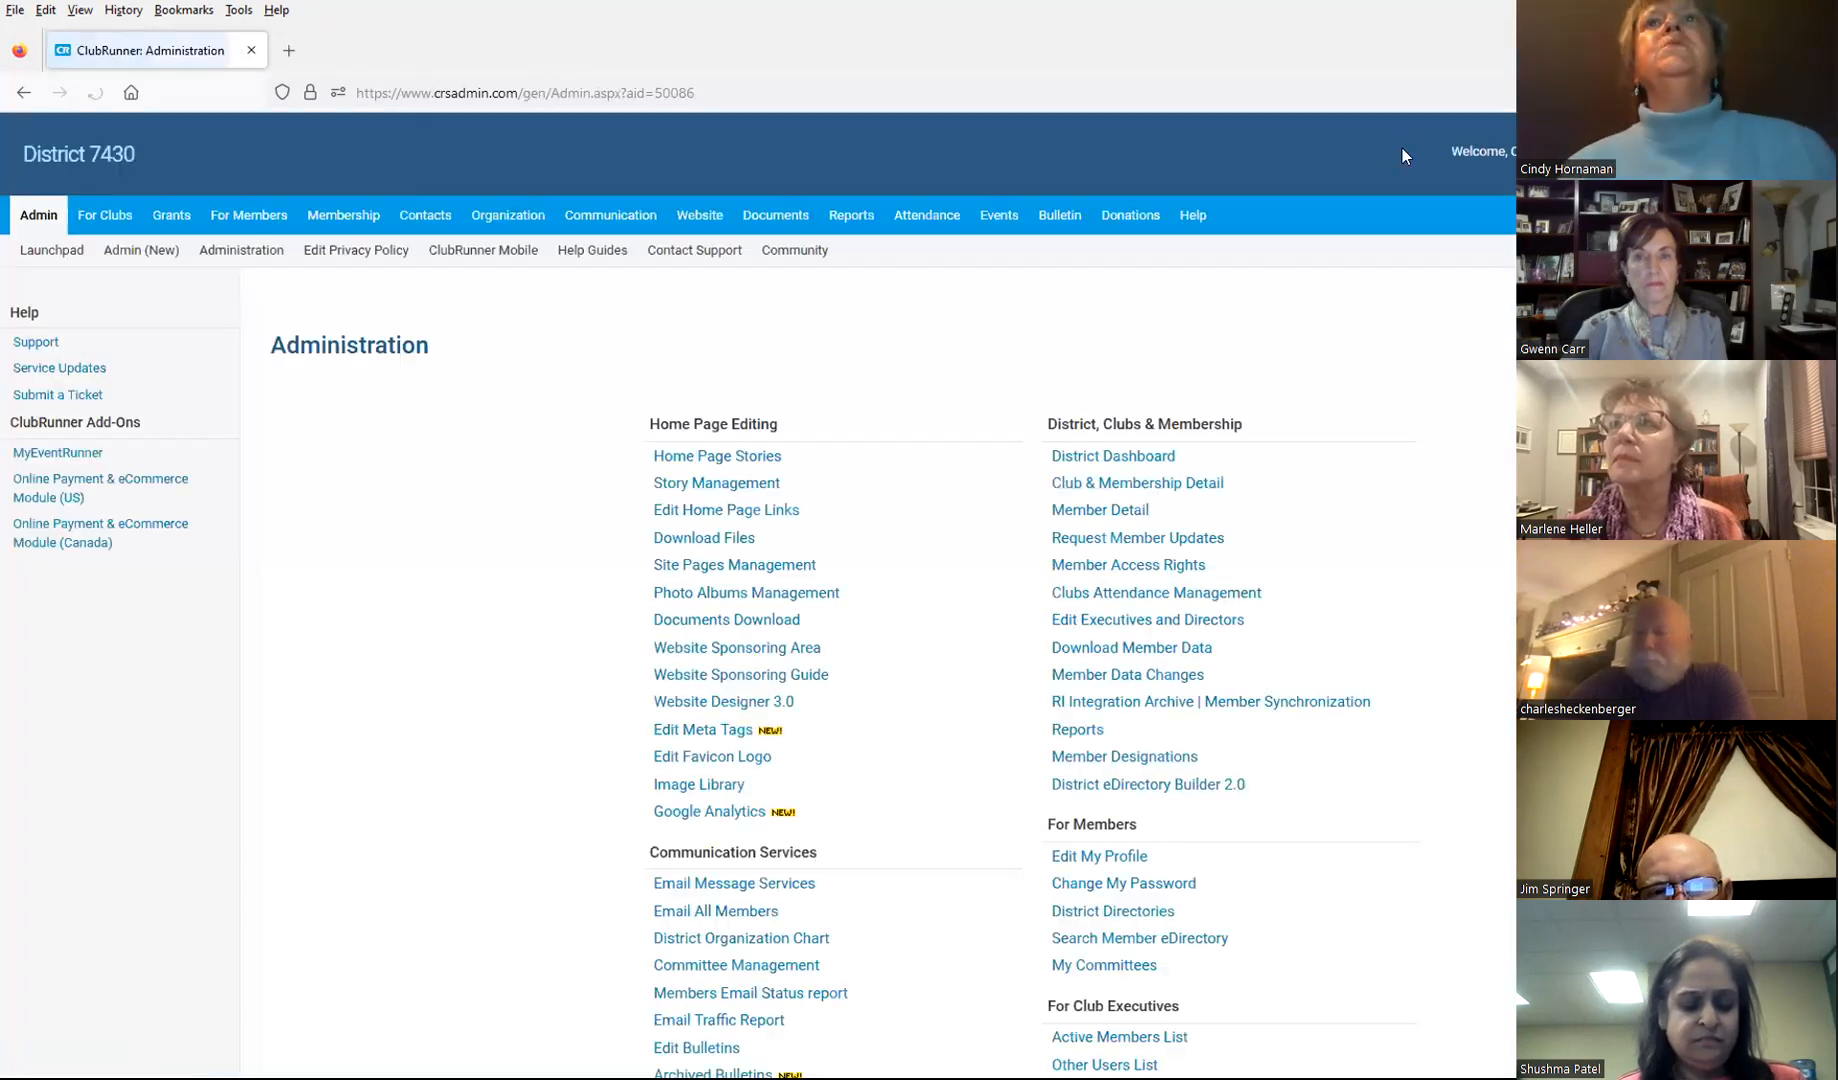
left_click(982, 224)
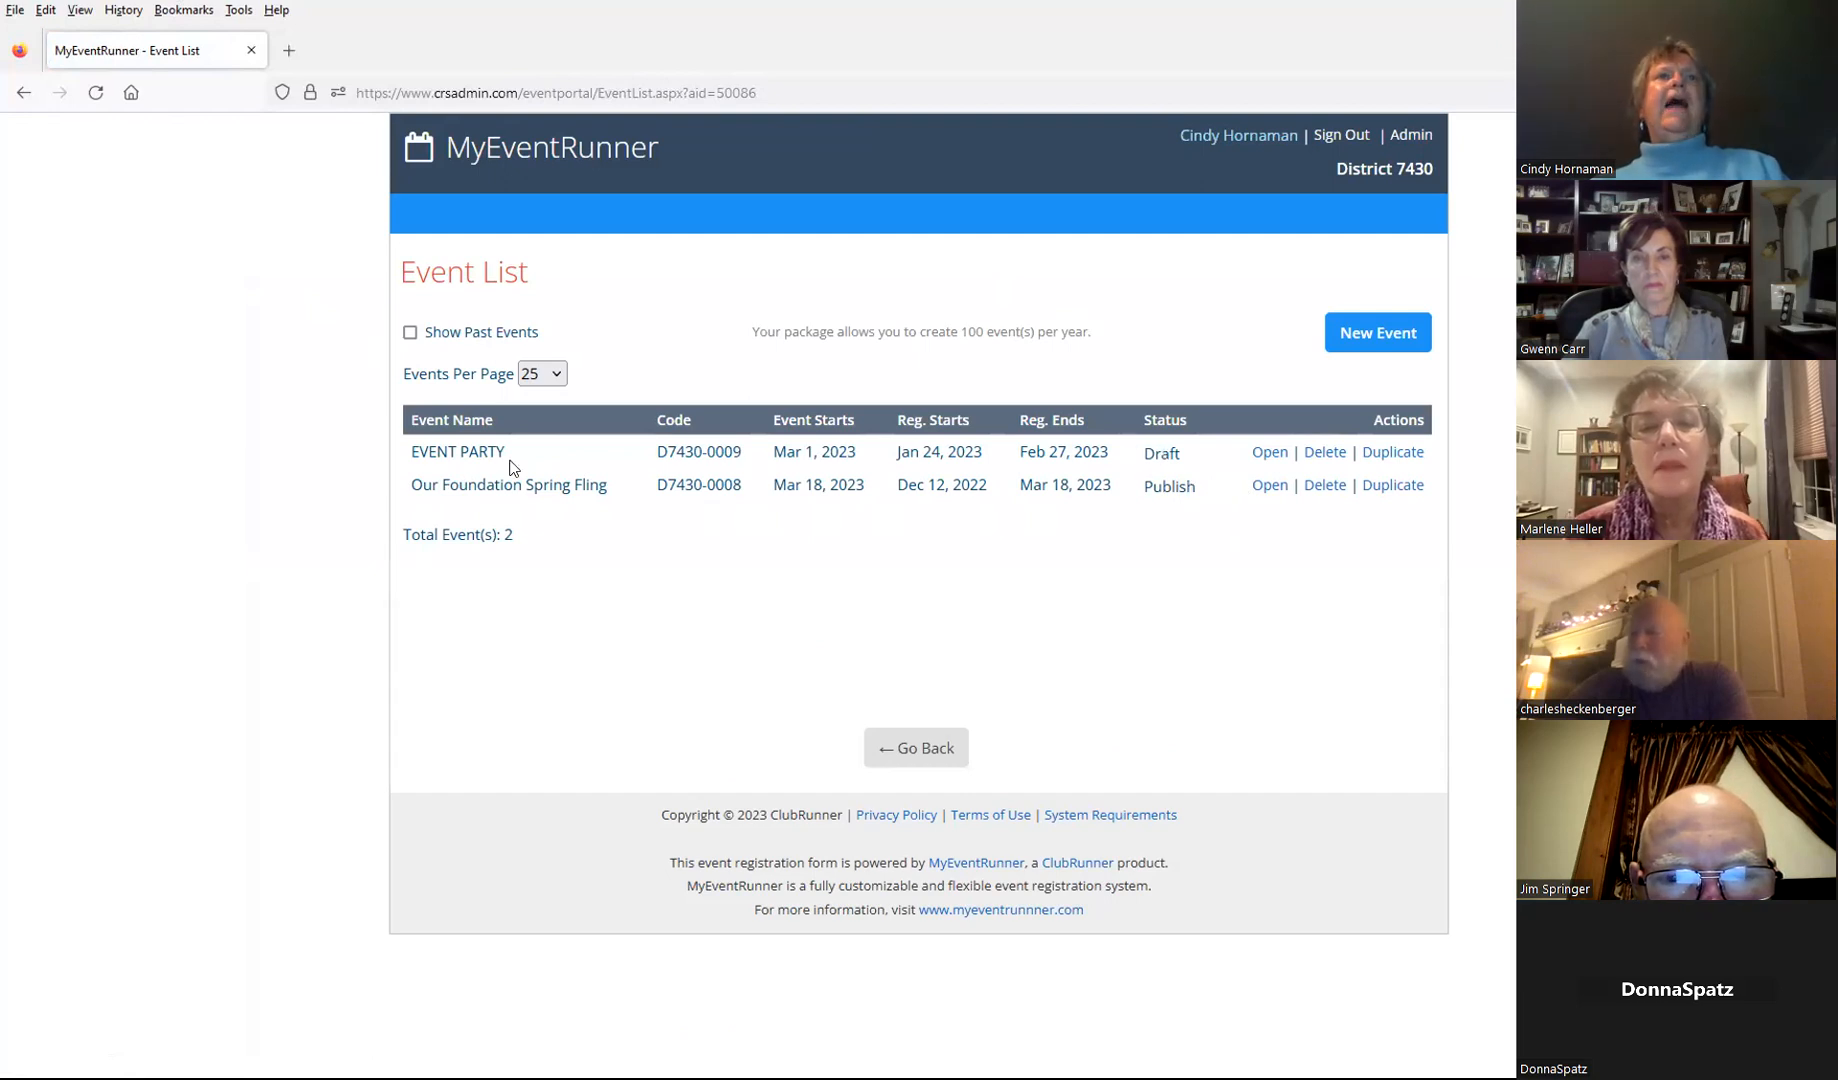
left_click(1264, 490)
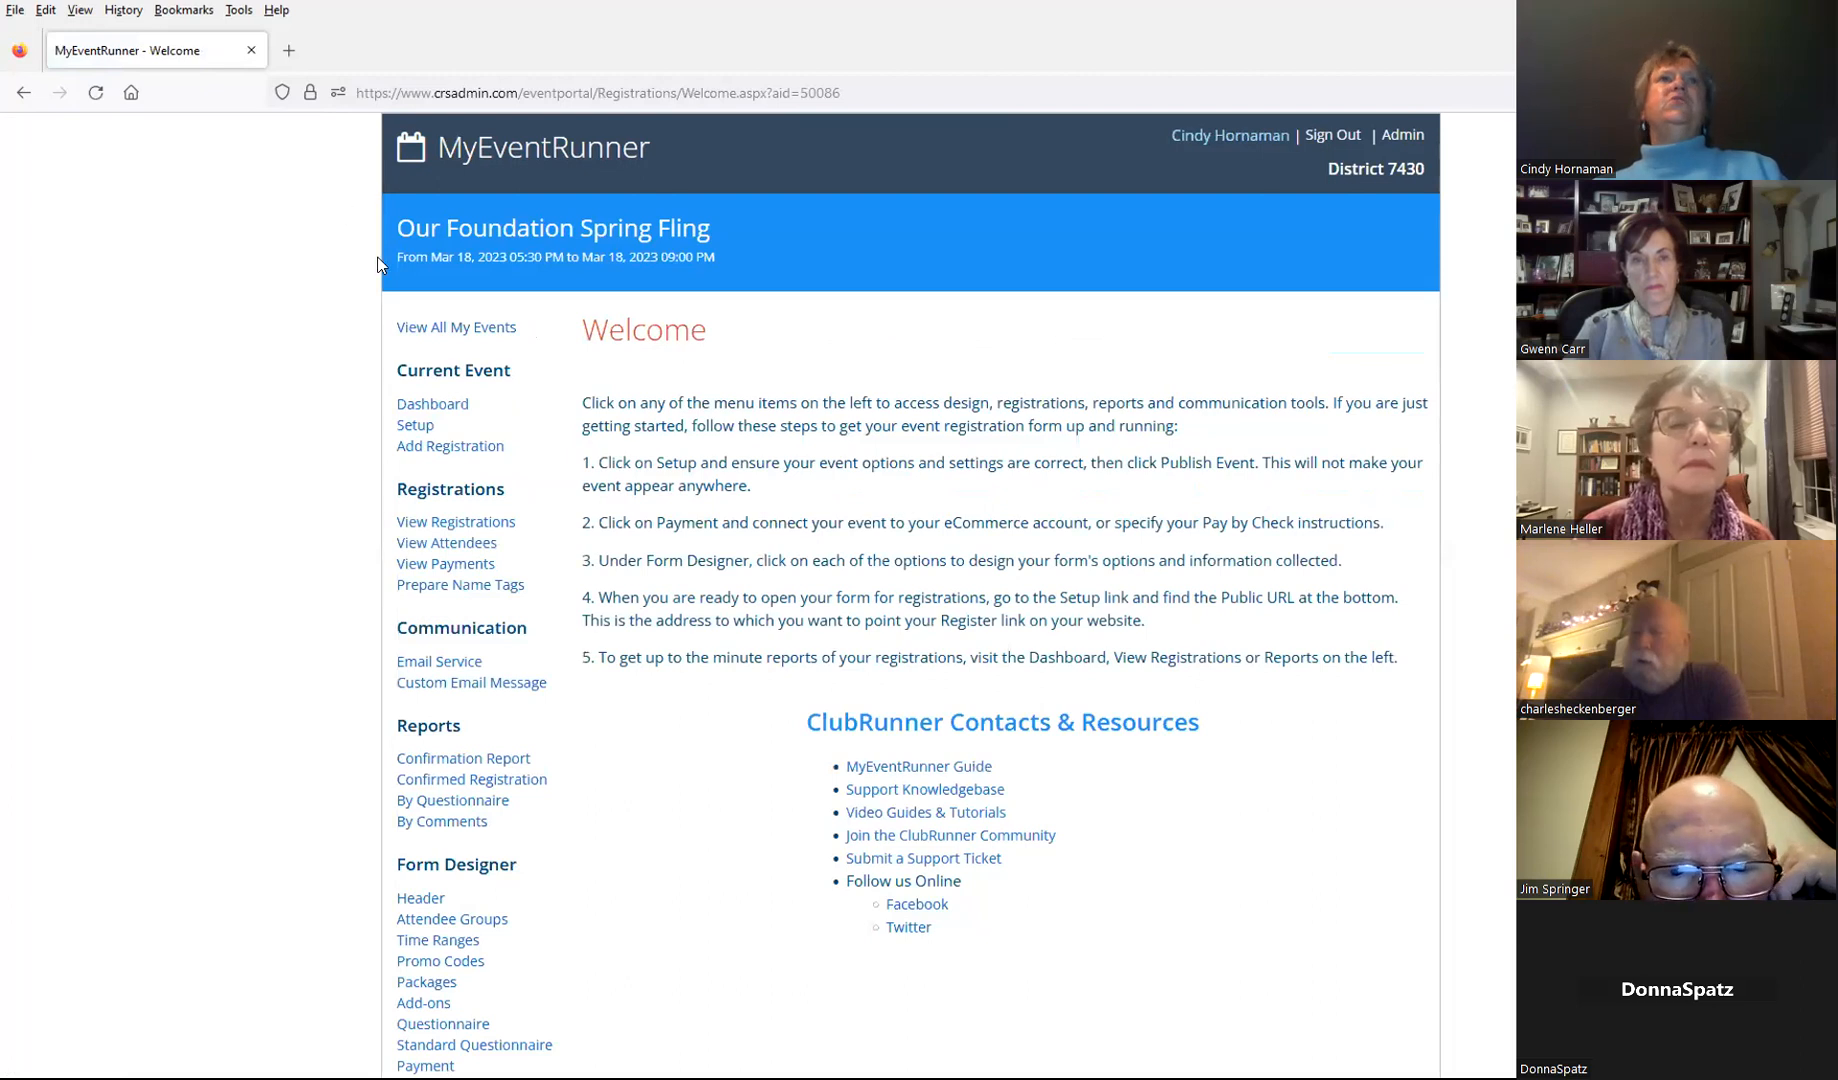
left_click(420, 406)
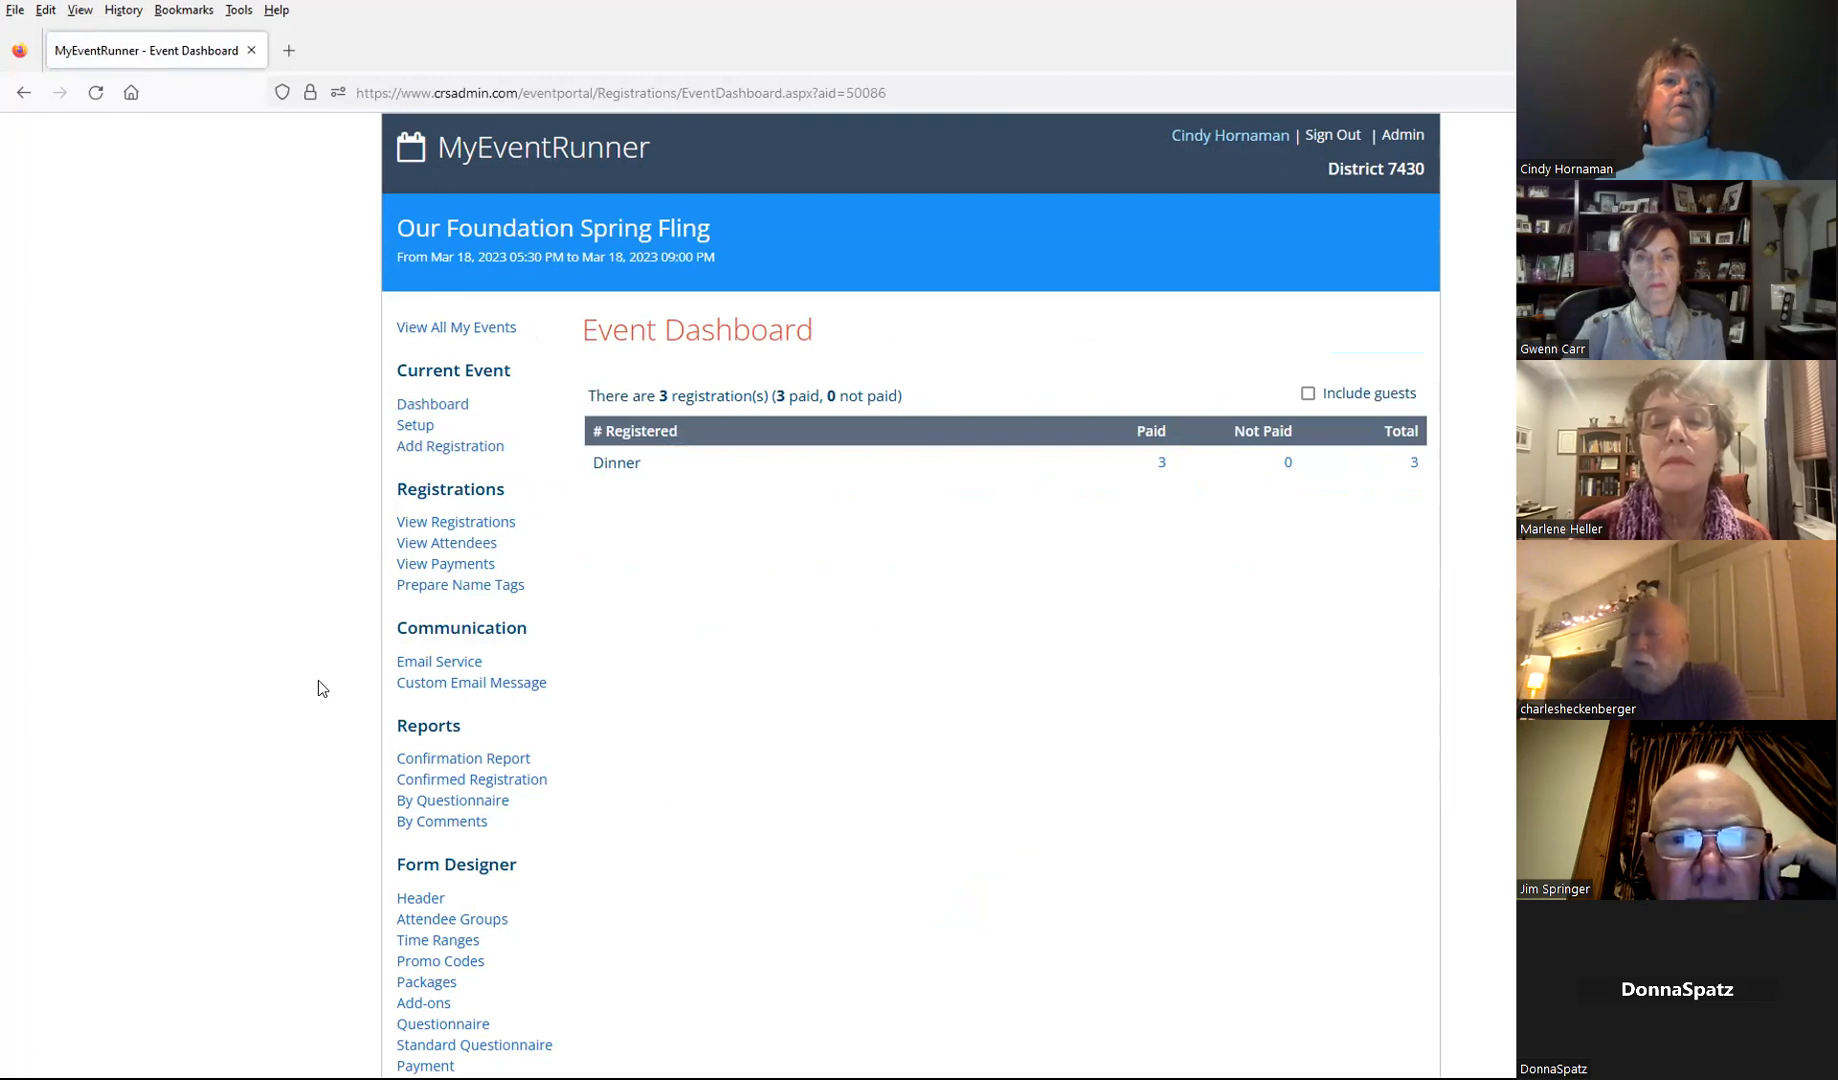
left_click(410, 897)
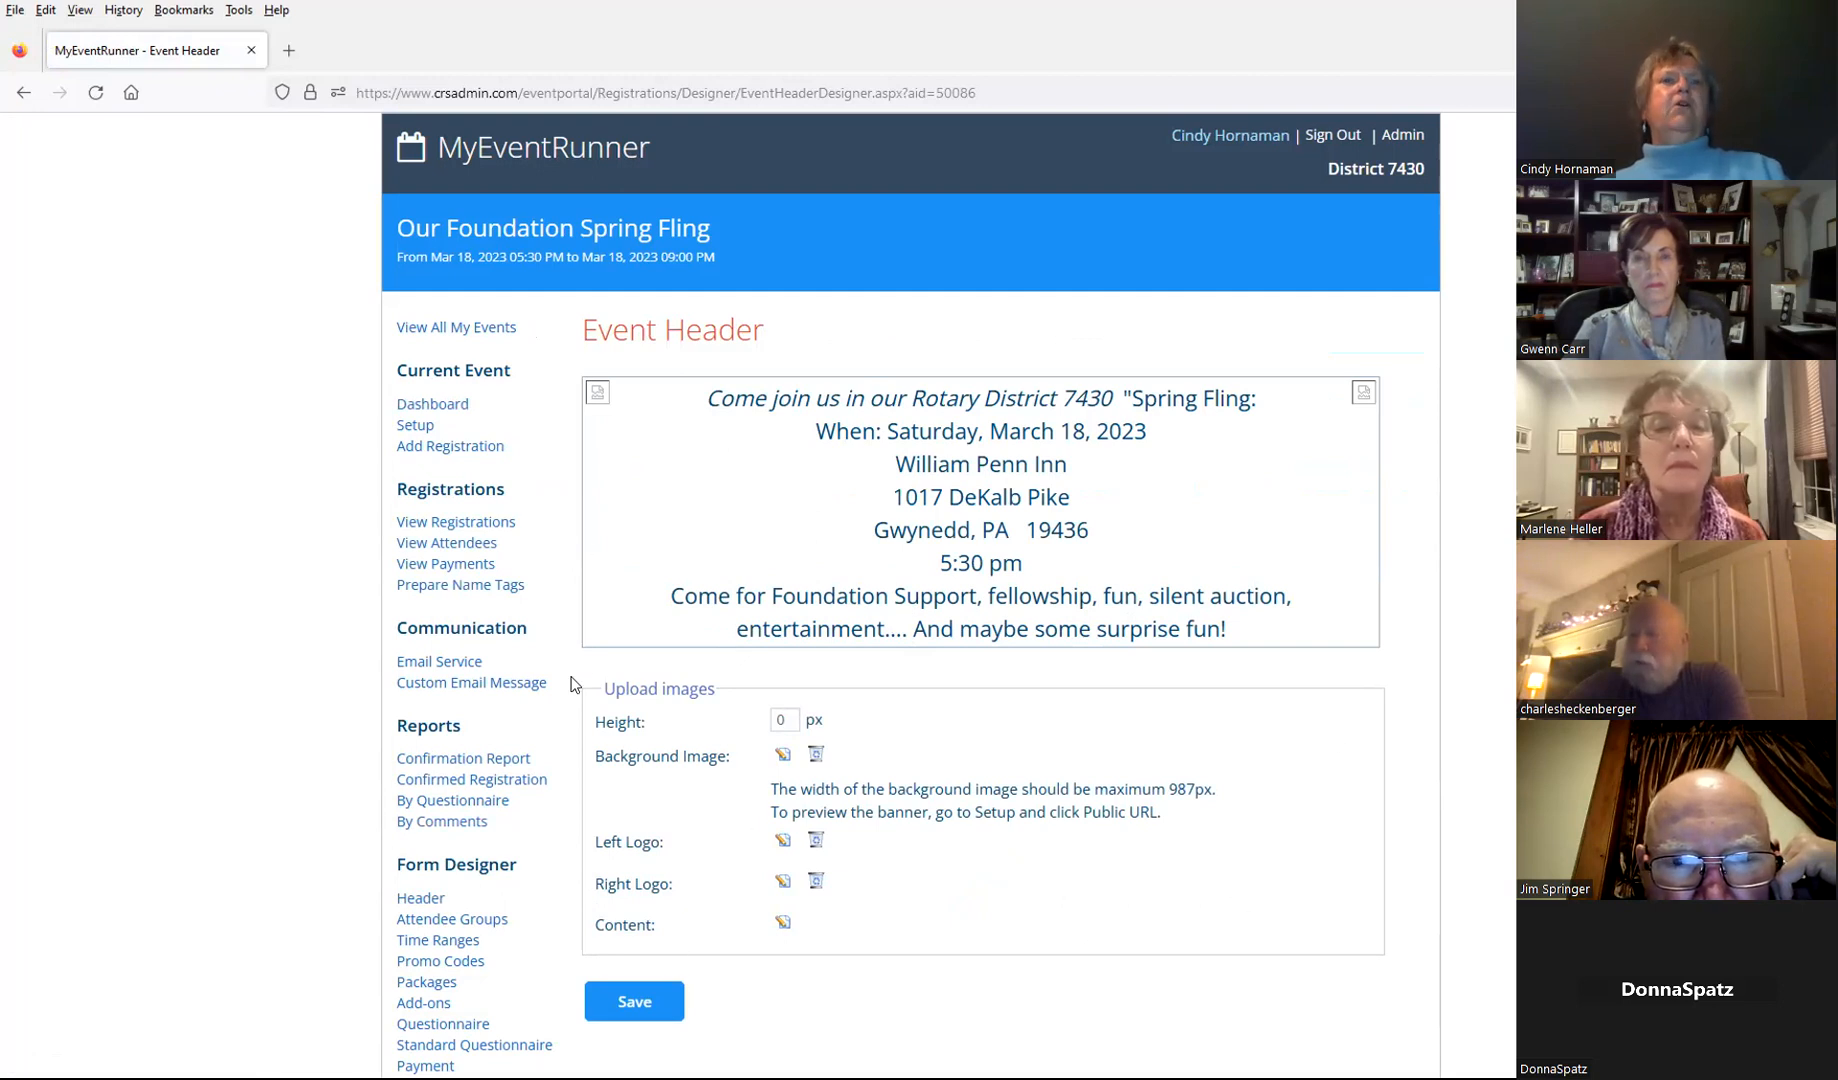
left_click(428, 984)
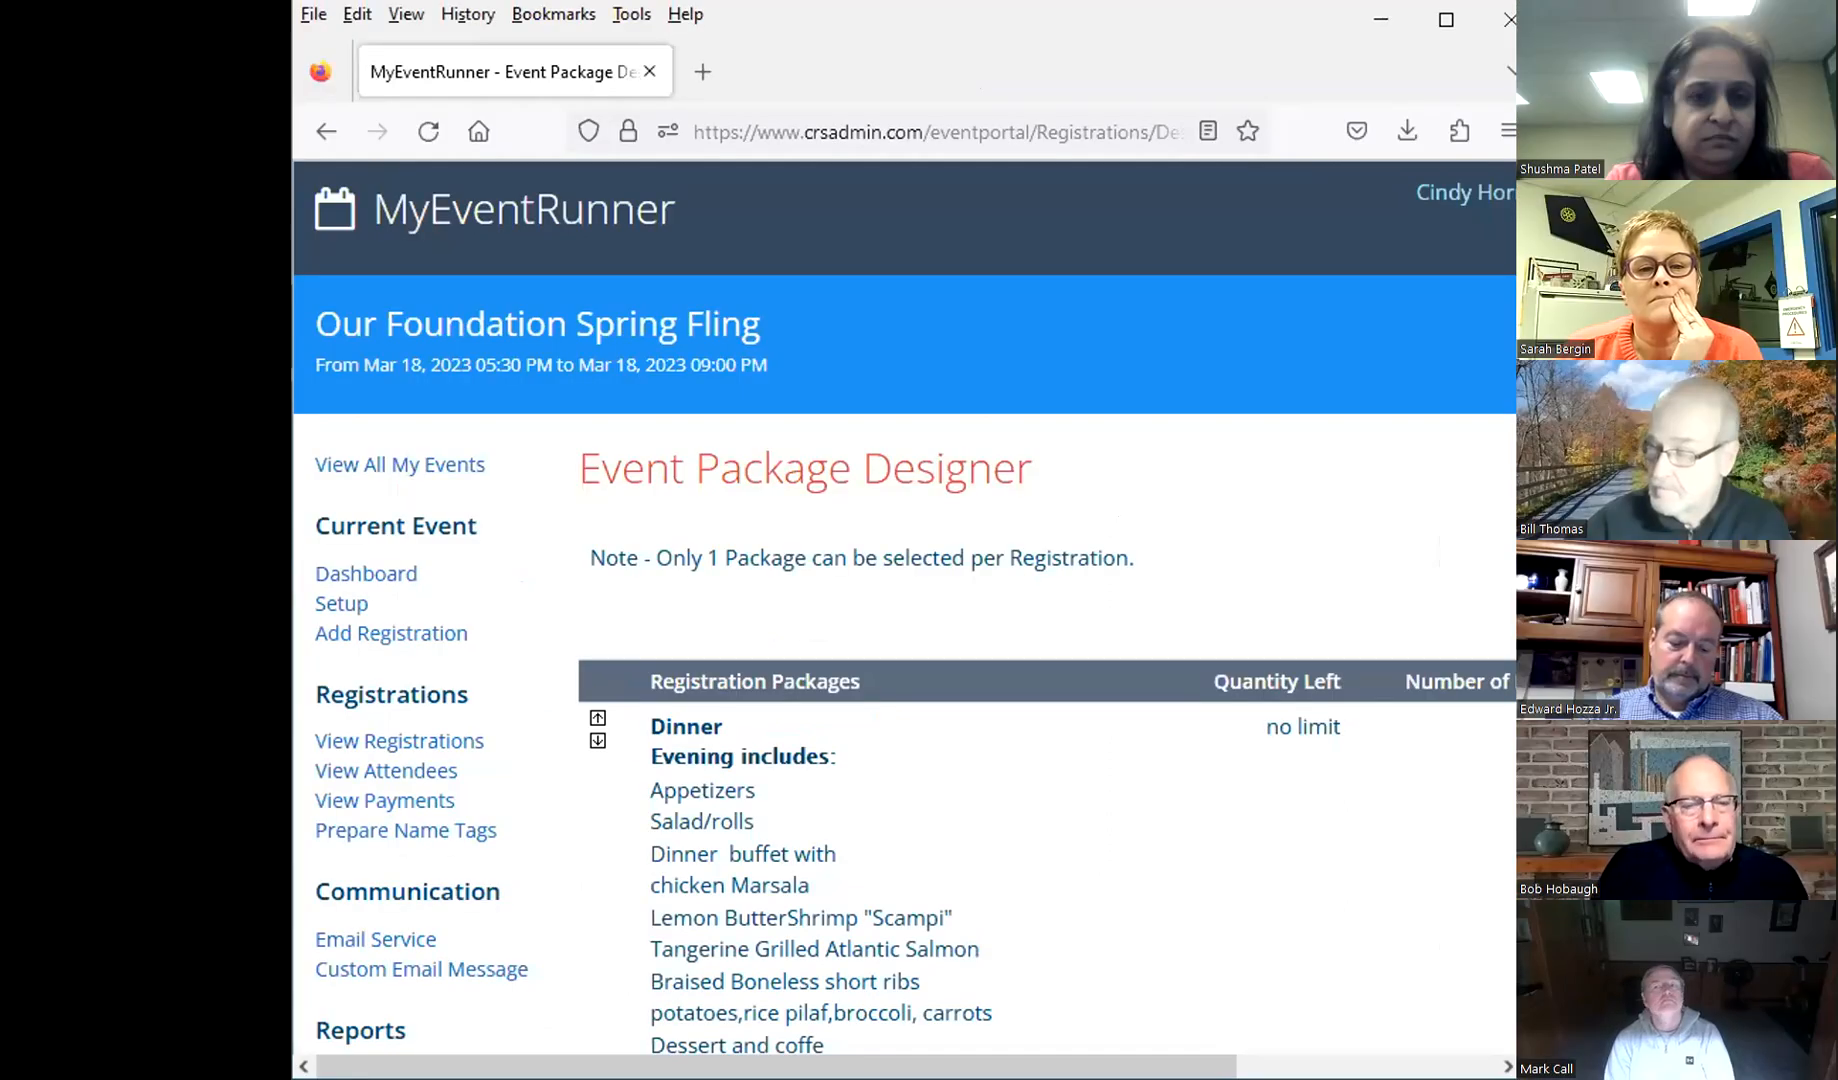
Step: Read through the Dinner package's description and the help section in the Spring Fling package designer
scroll(1509, 606, "down", 3)
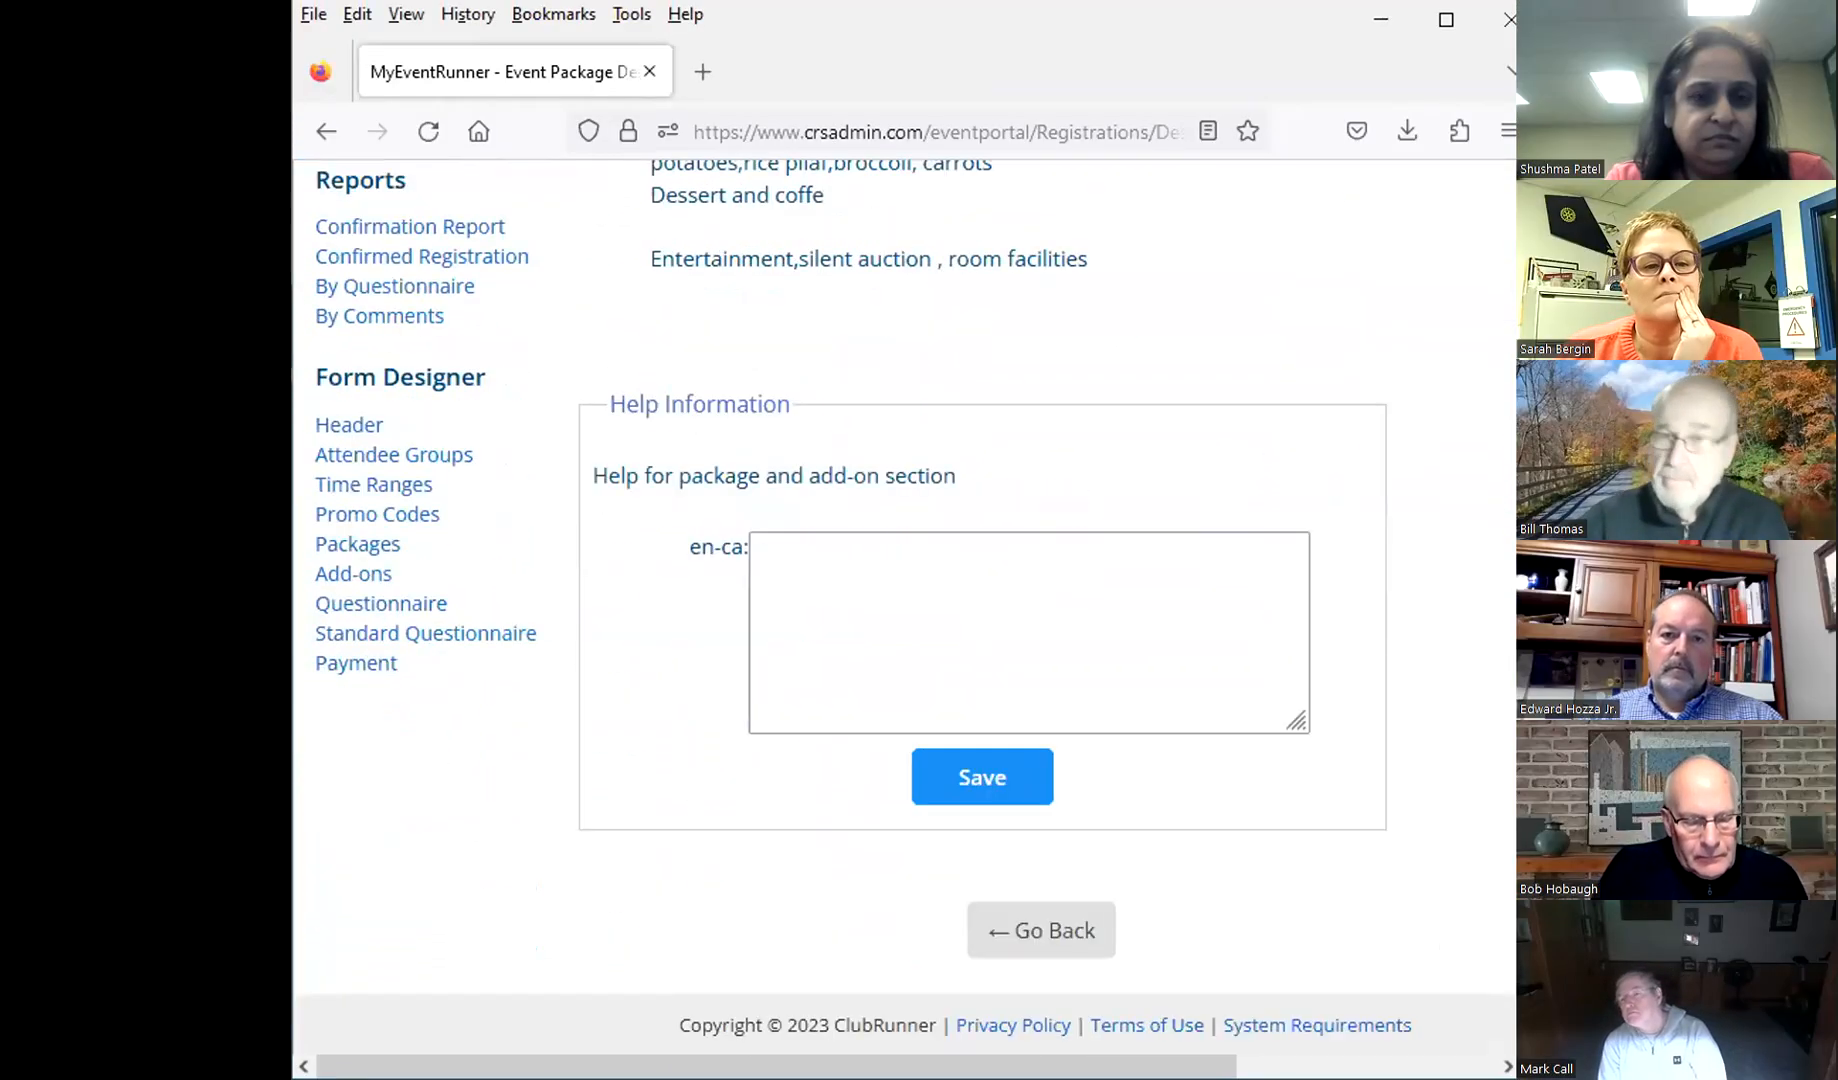
scroll(1509, 606, "up", 1)
scroll(1509, 606, "up", 1)
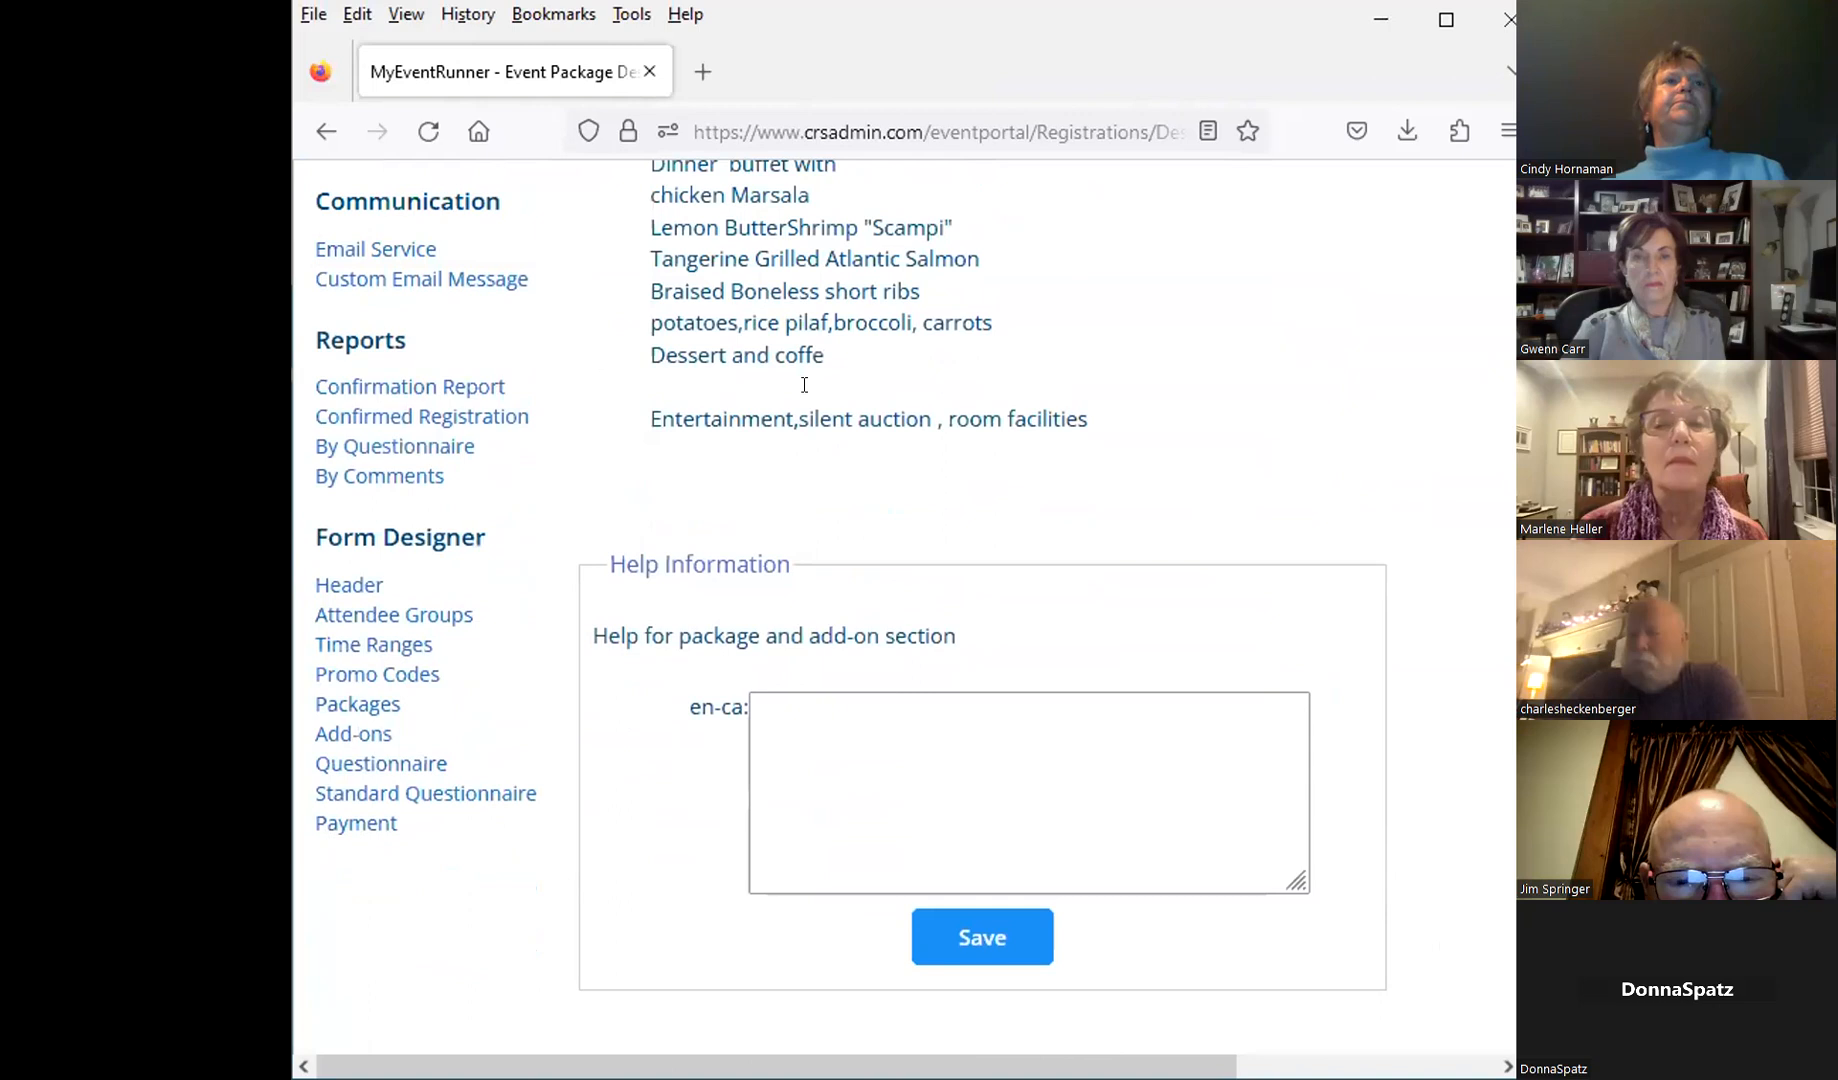
Step: Open the Spring Fling's payment designer and examine its payment methods, cheque instructions and help section
left_click(332, 815)
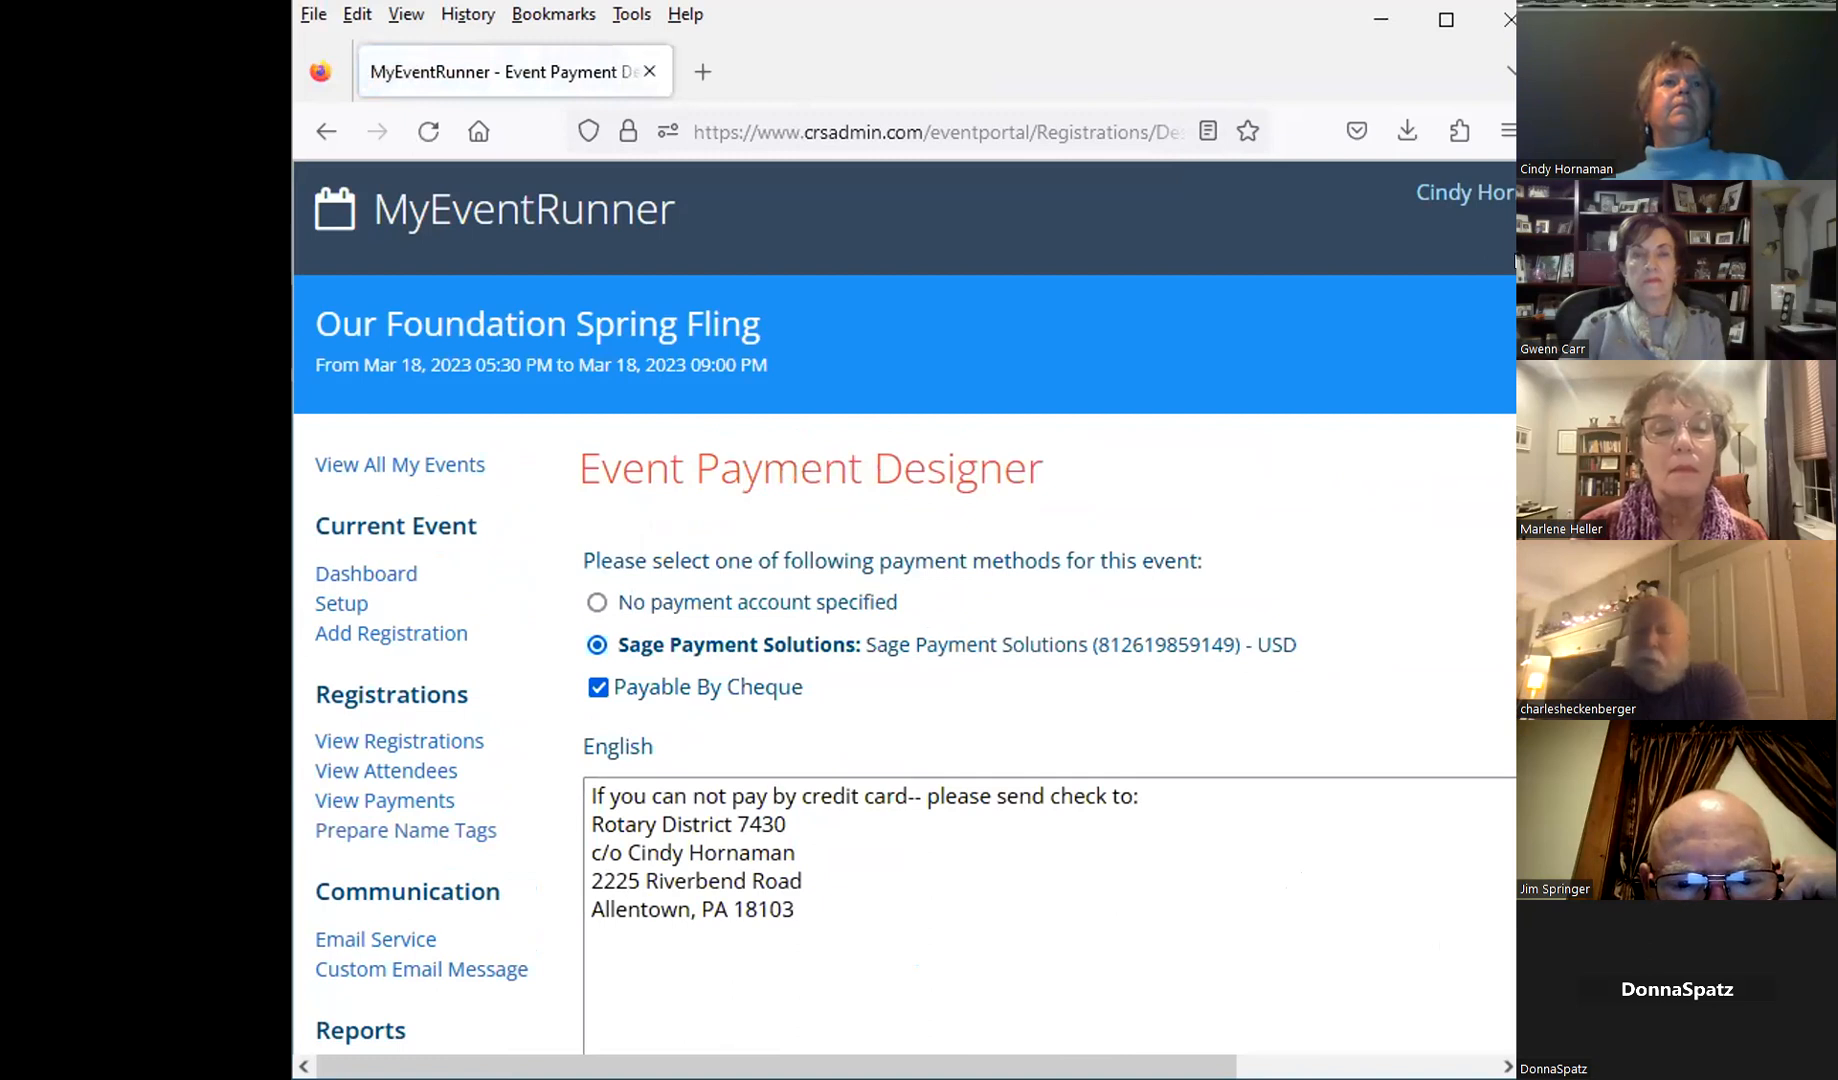
scroll(905, 600, "down", 5)
scroll(1505, 513, "down", 3)
scroll(1505, 513, "up", 2)
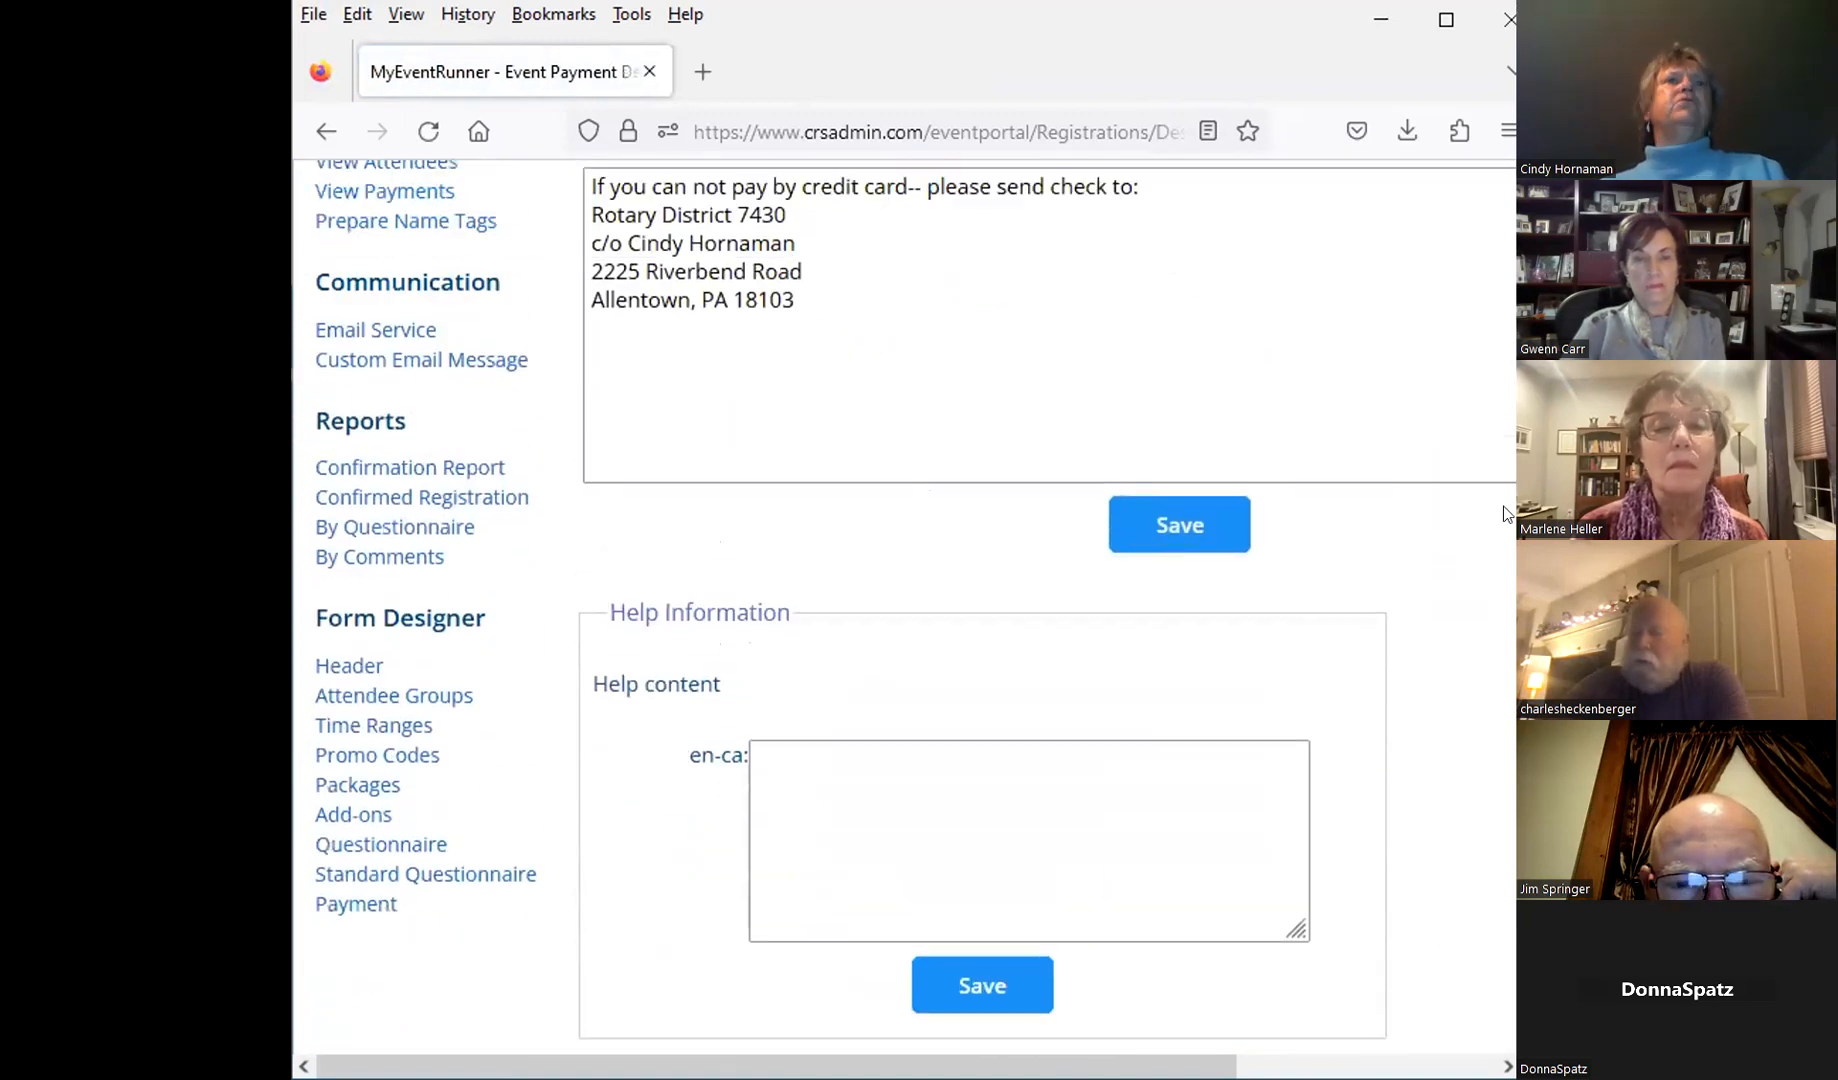
scroll(1507, 513, "up", 6)
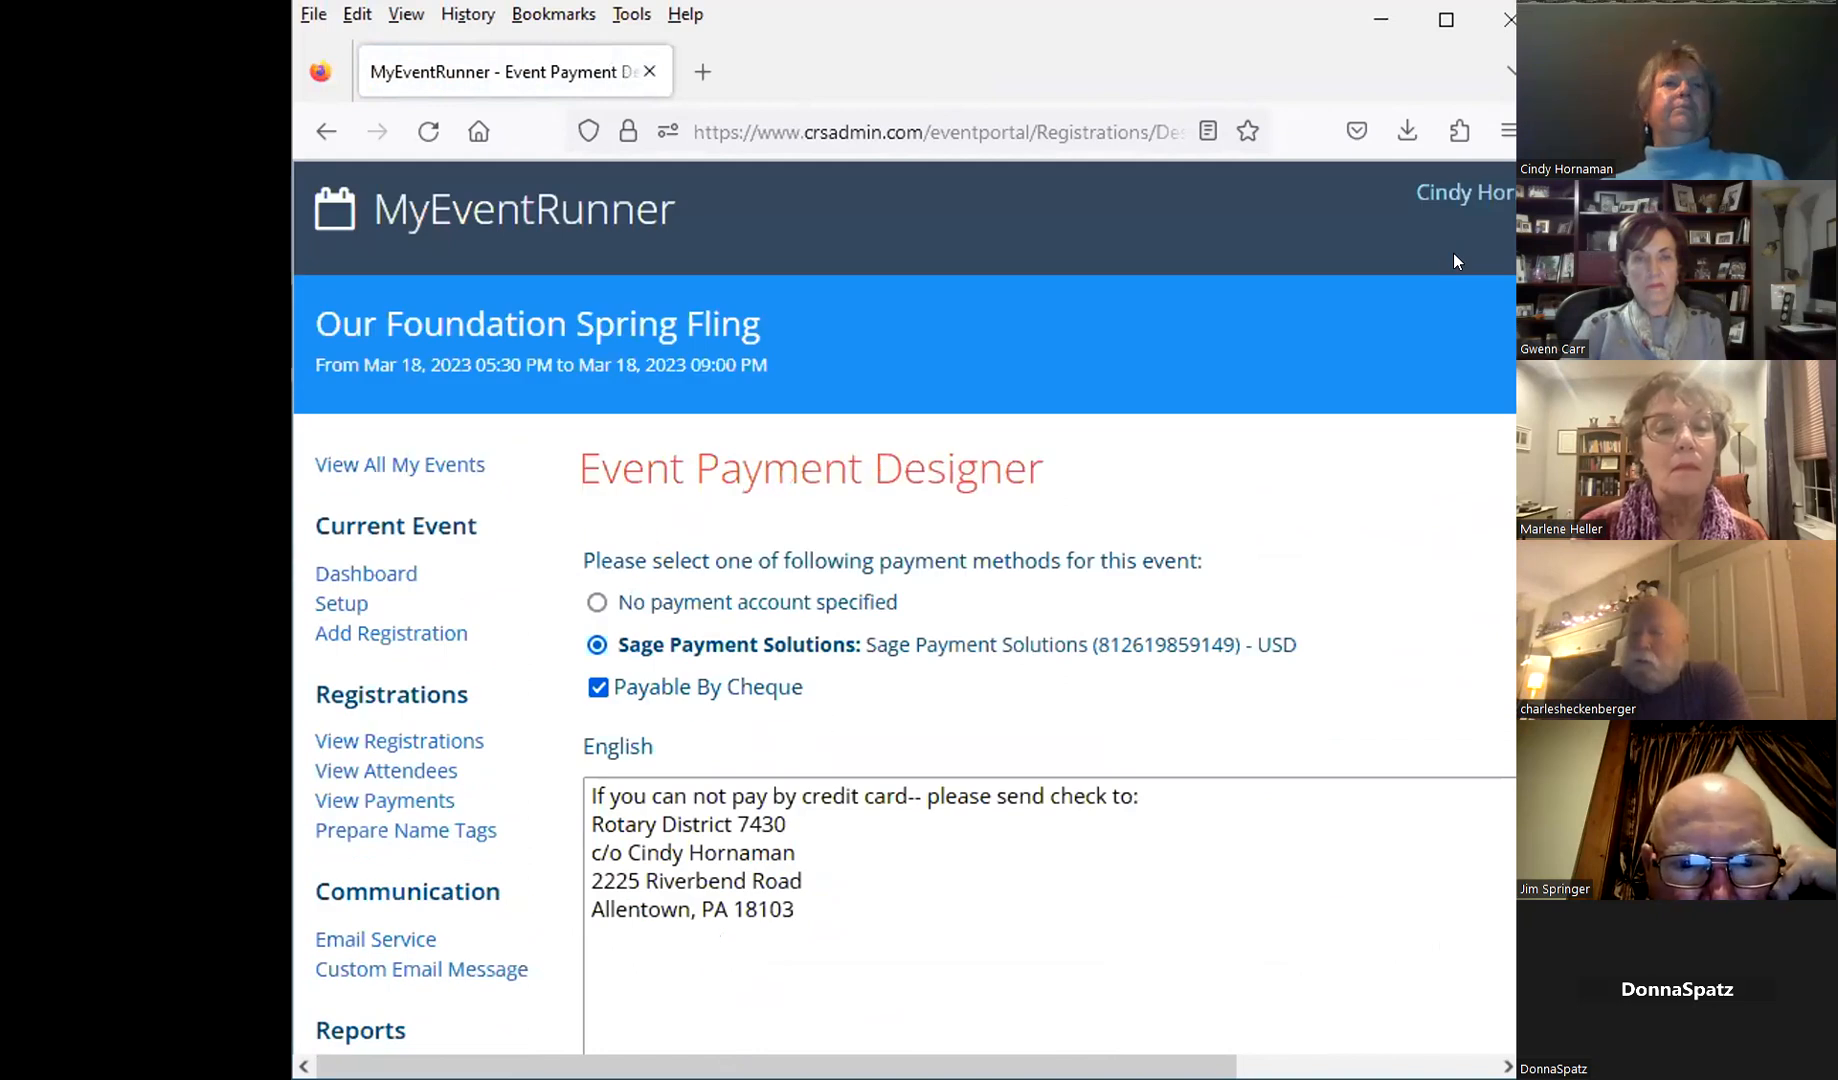
scroll(1474, 348, "down", 2)
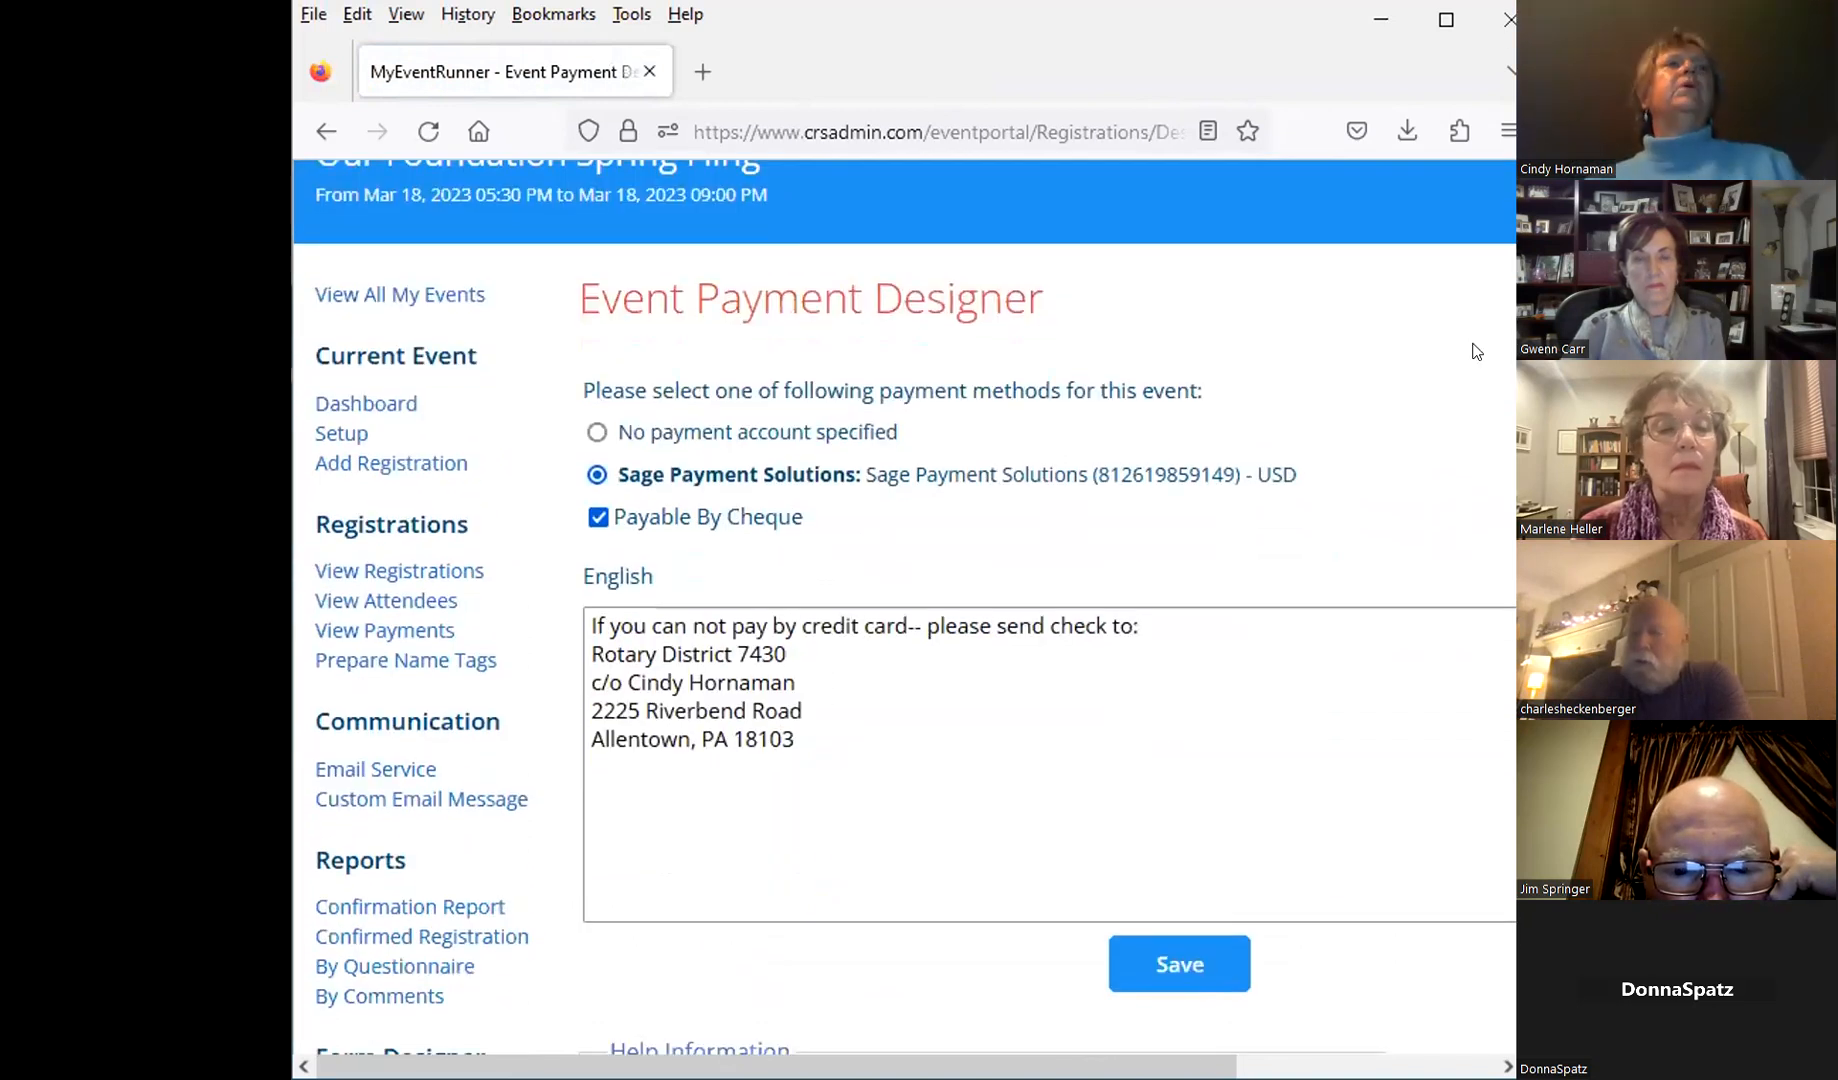
scroll(1474, 350, "down", 3)
scroll(1480, 450, "down", 4)
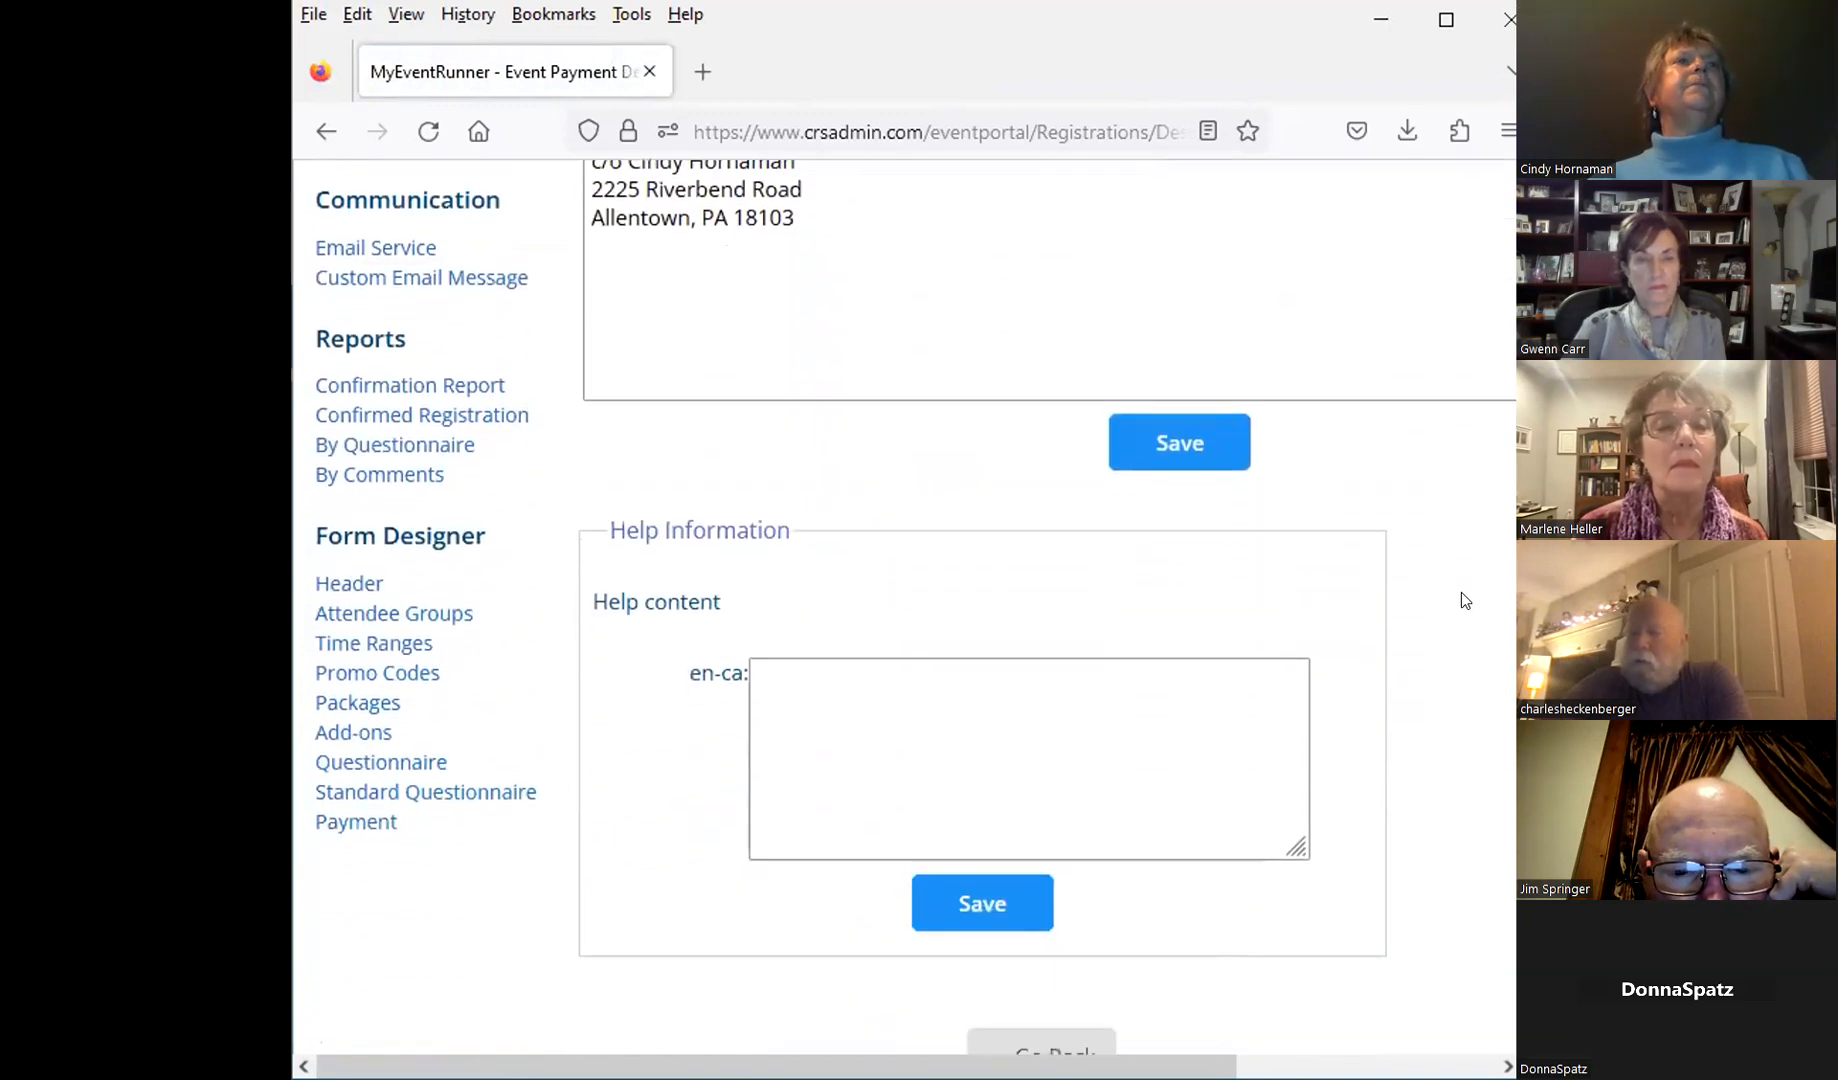
scroll(1455, 600, "down", 3)
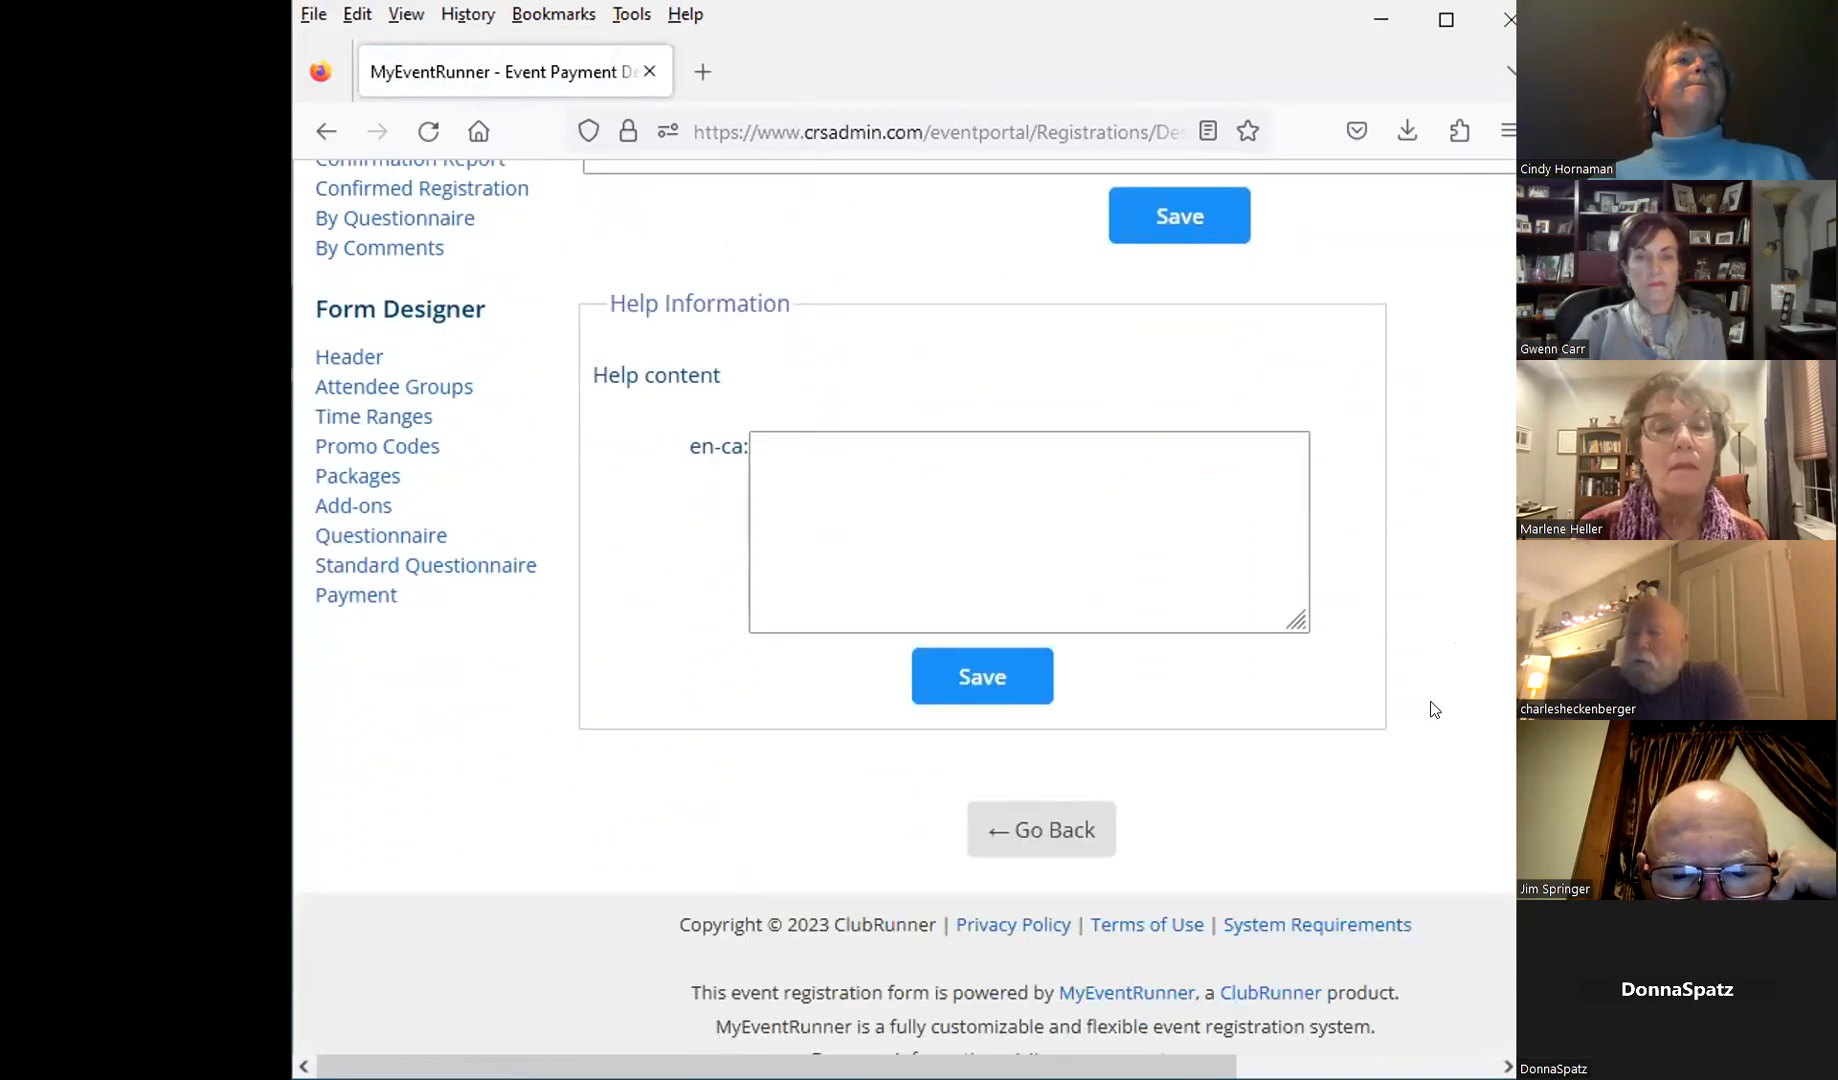
Step: Return to the Spring Fling's registration packages, and go back through the district administration to the public home page
left_click(319, 482)
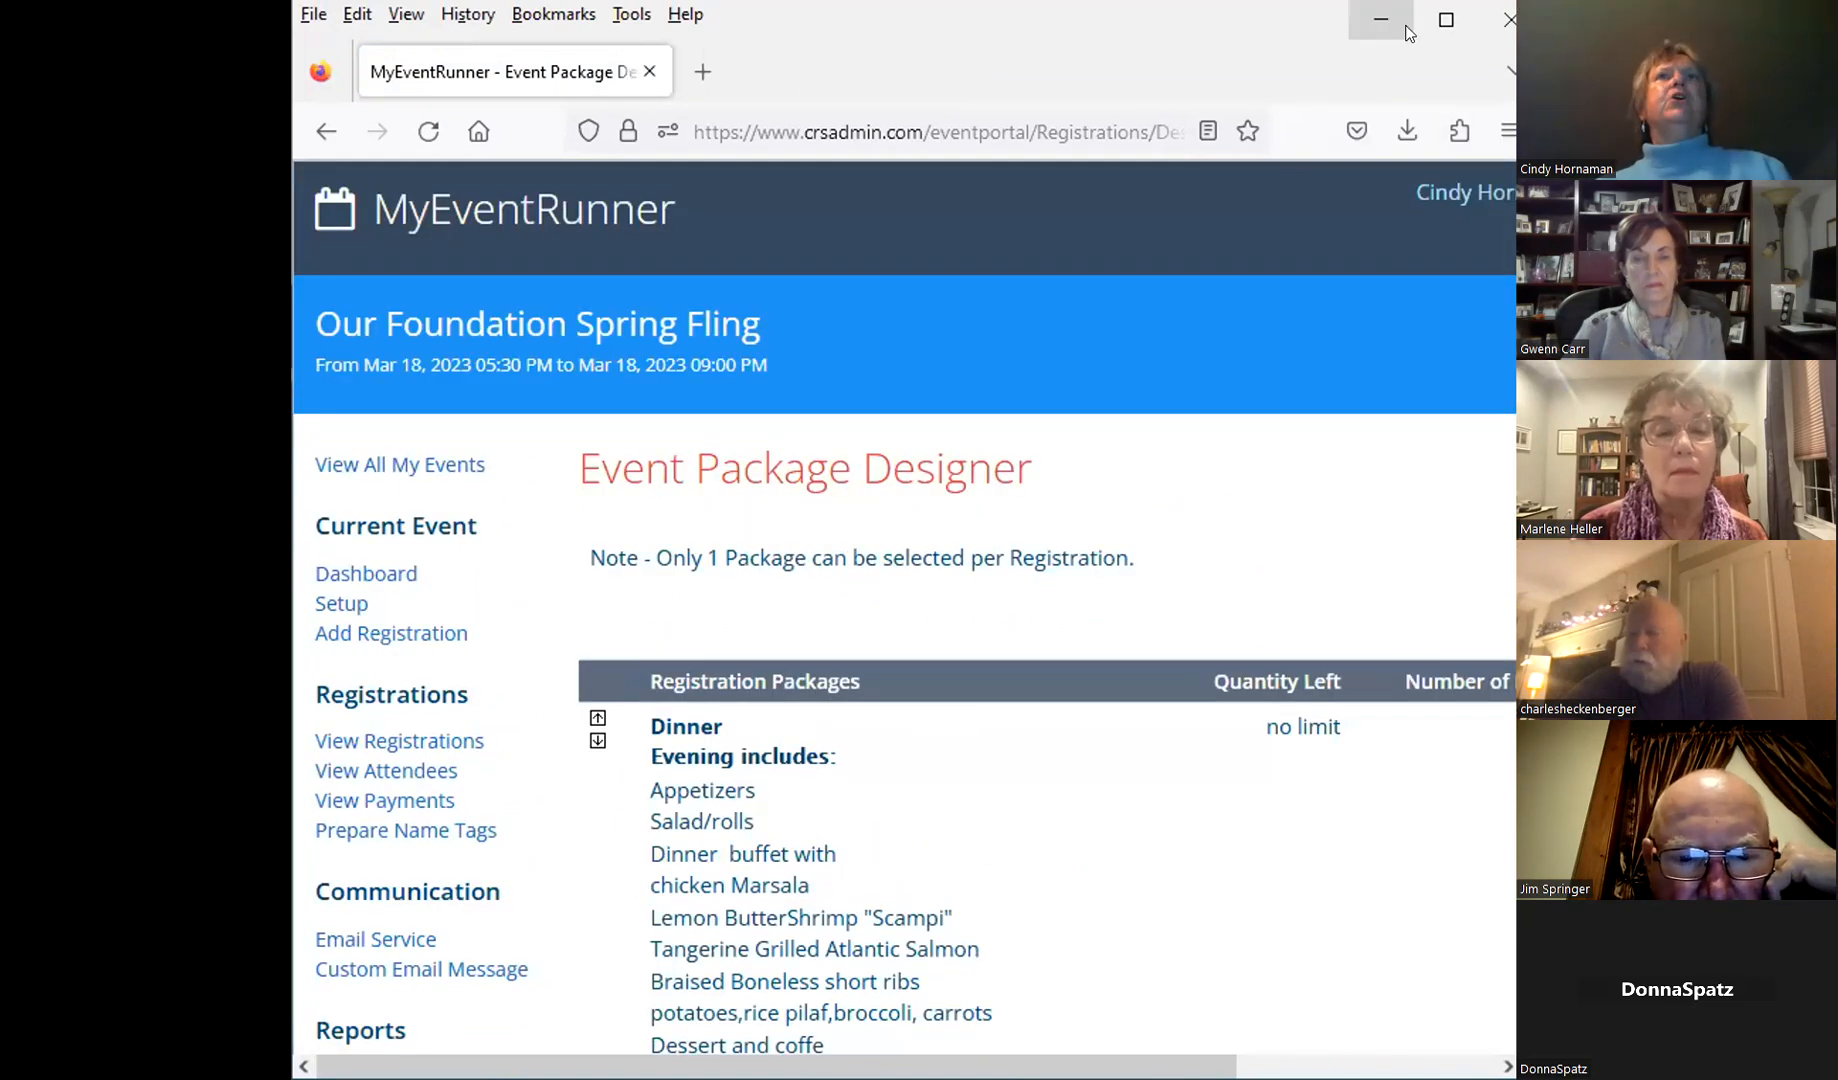
left_click(1446, 19)
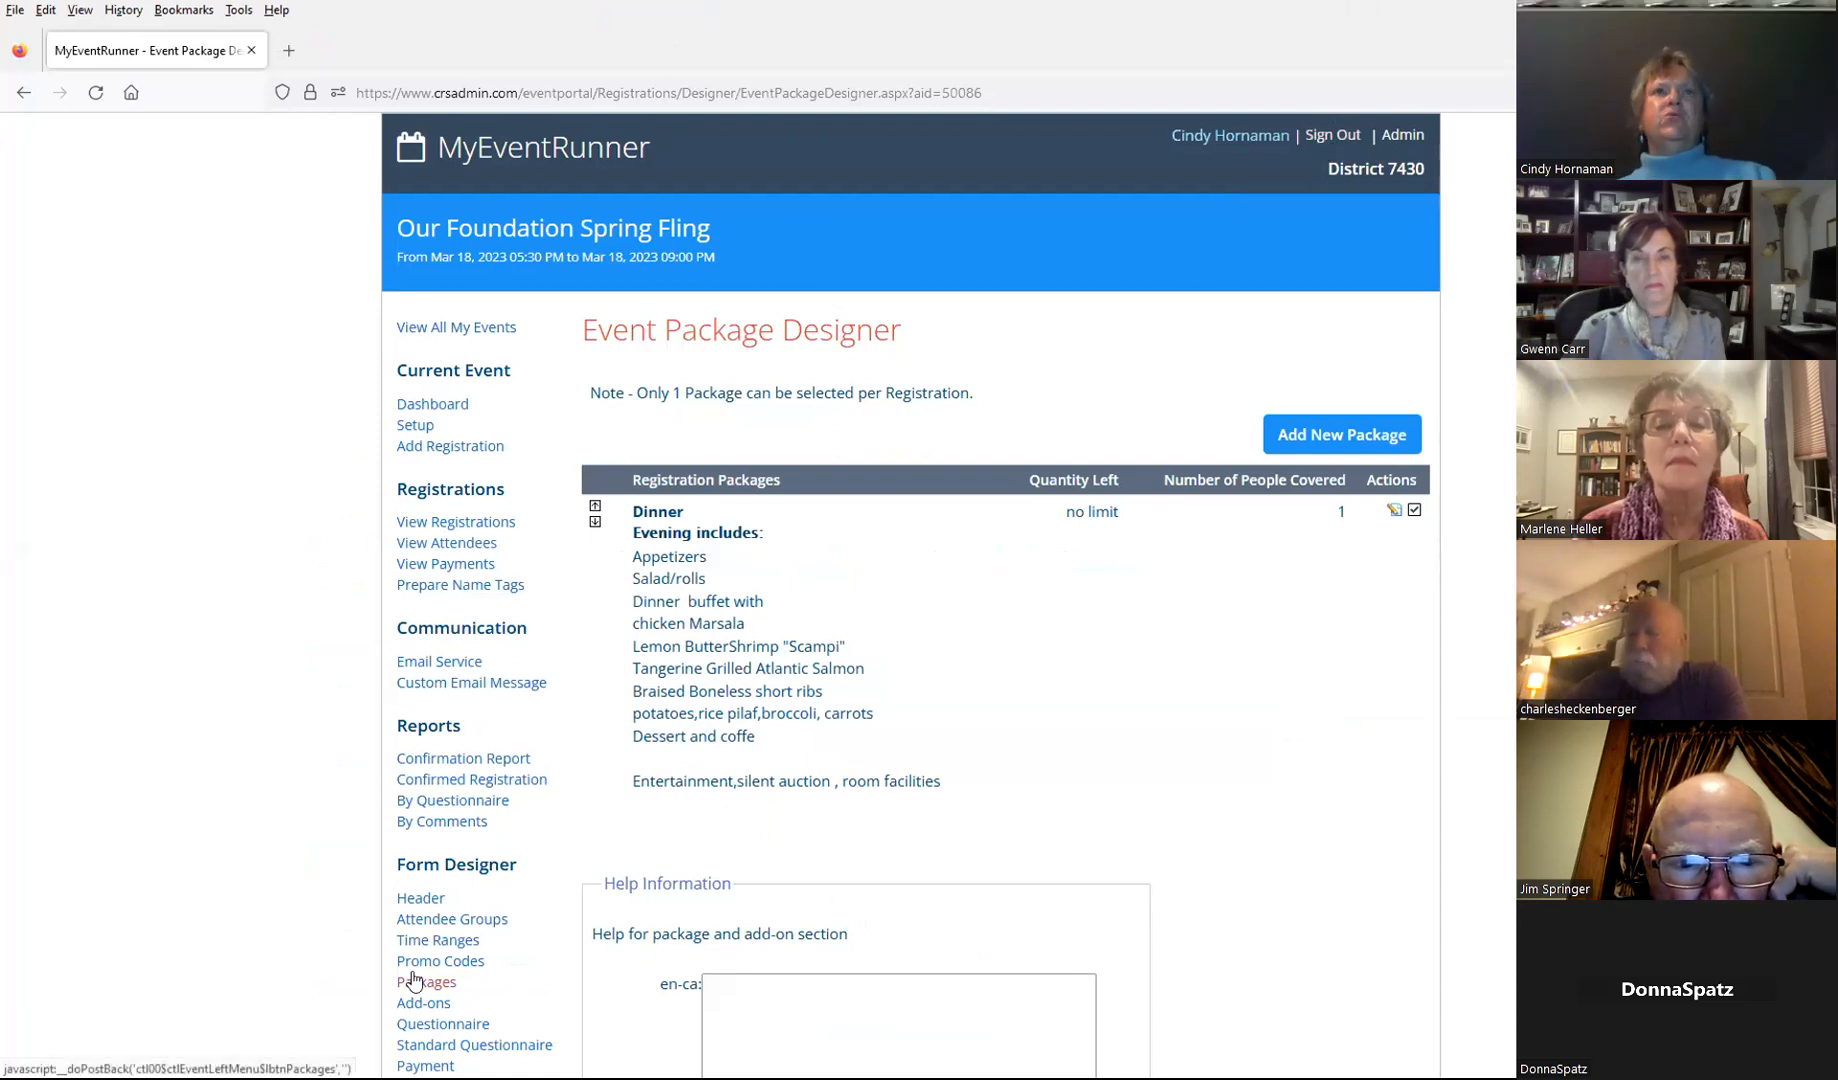
left_click(1385, 138)
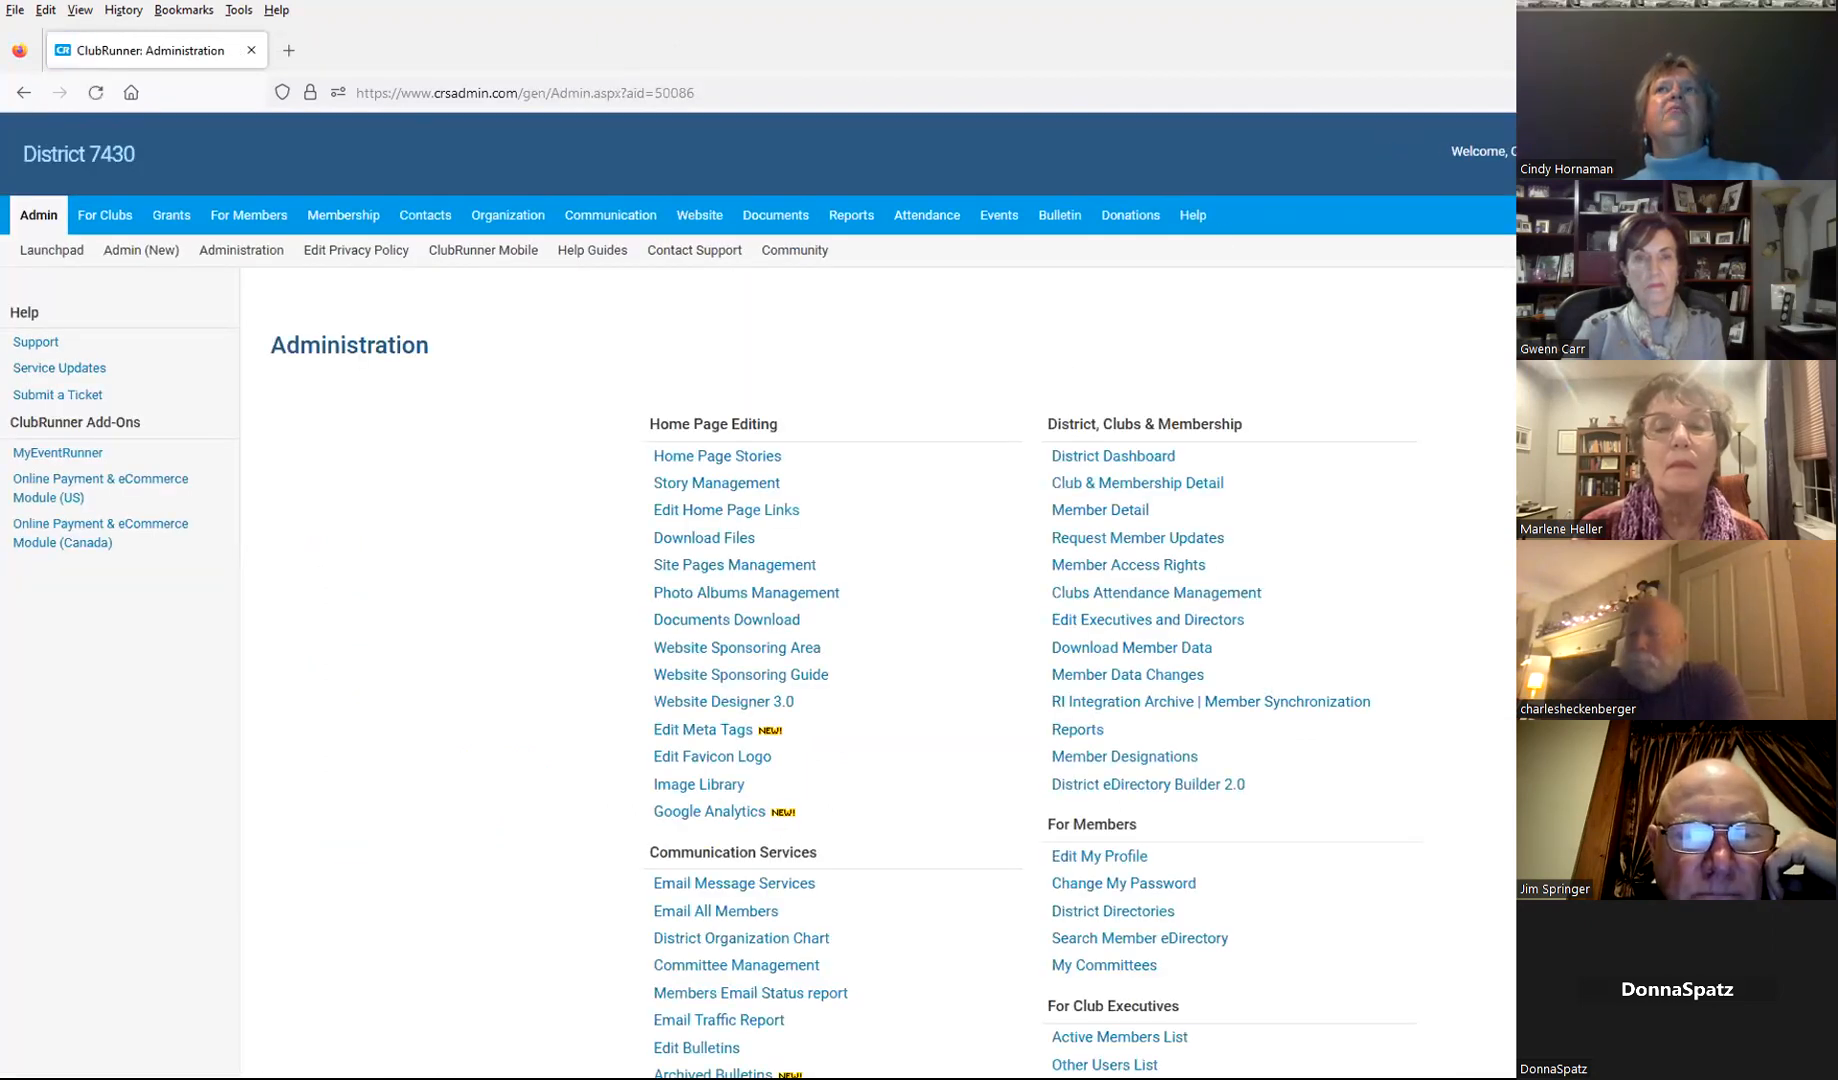
left_click(1680, 151)
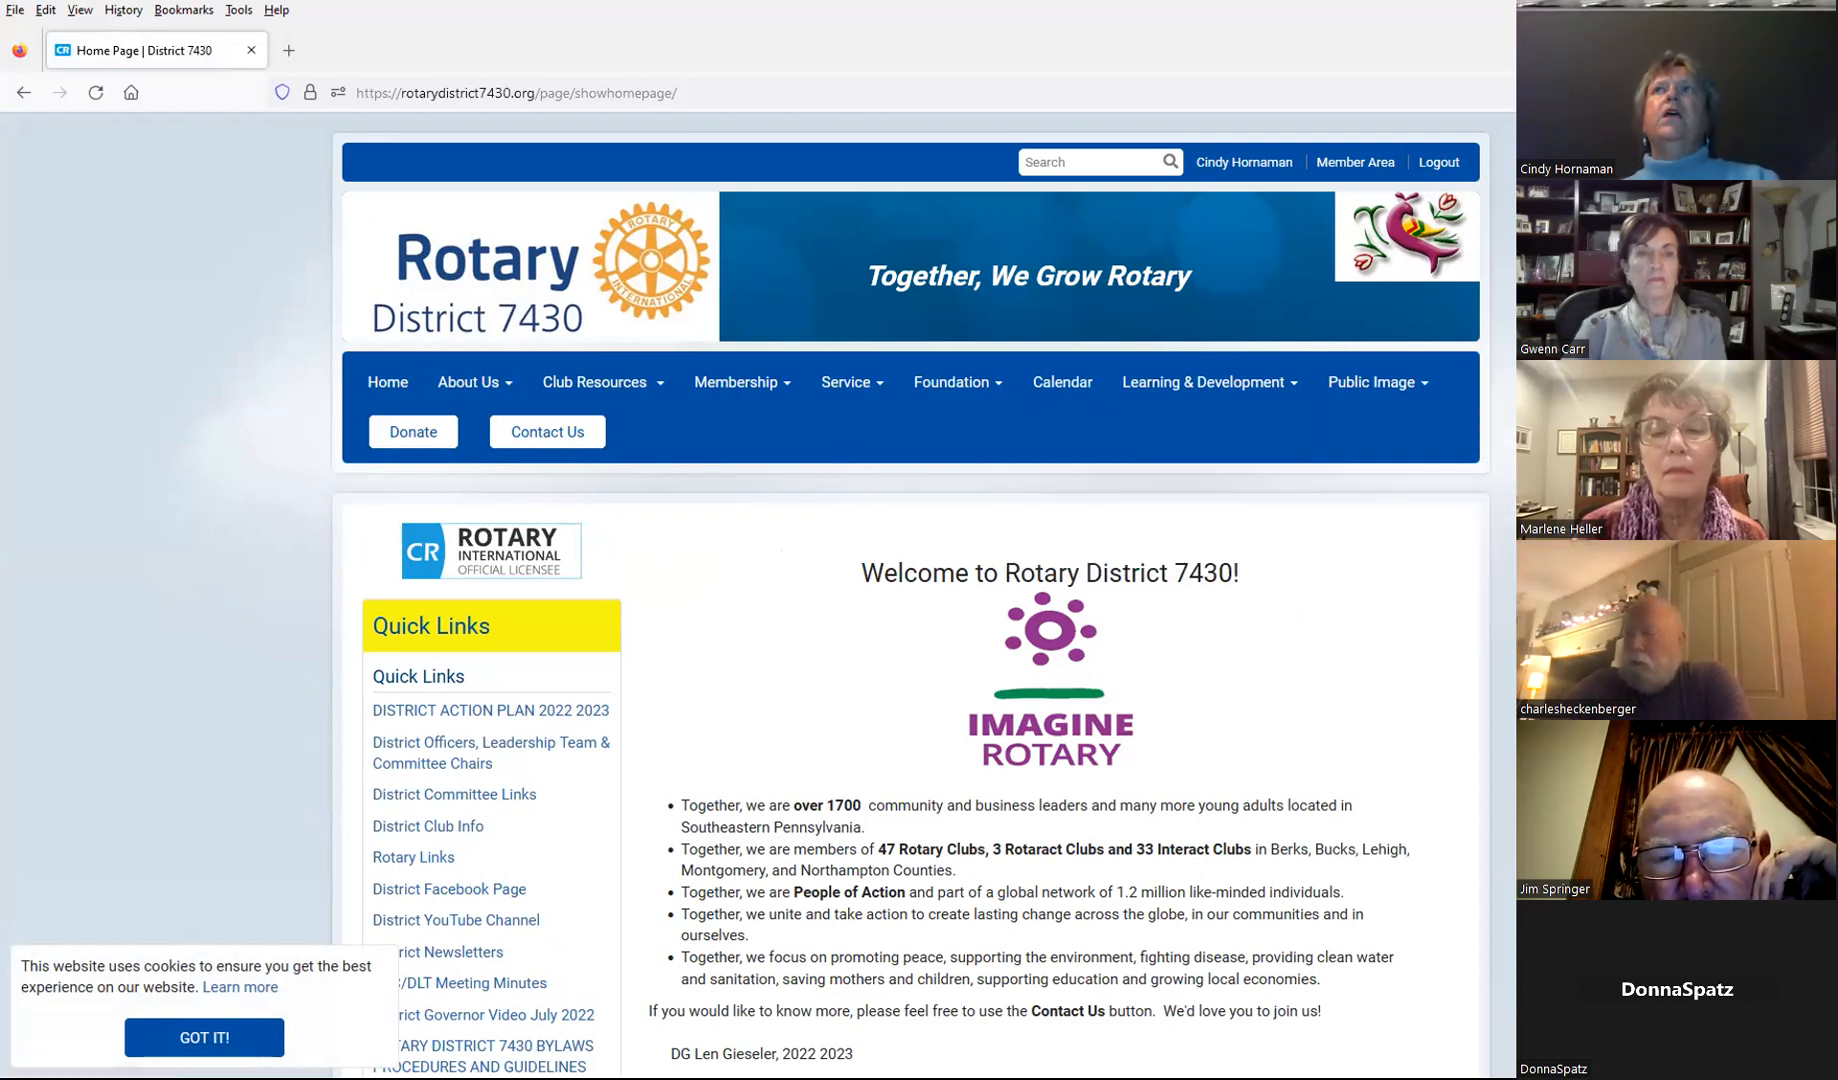
Step: Open the full district events list from the home page and view the FOUNDATION SPRING FLING event page
left_click(1769, 10)
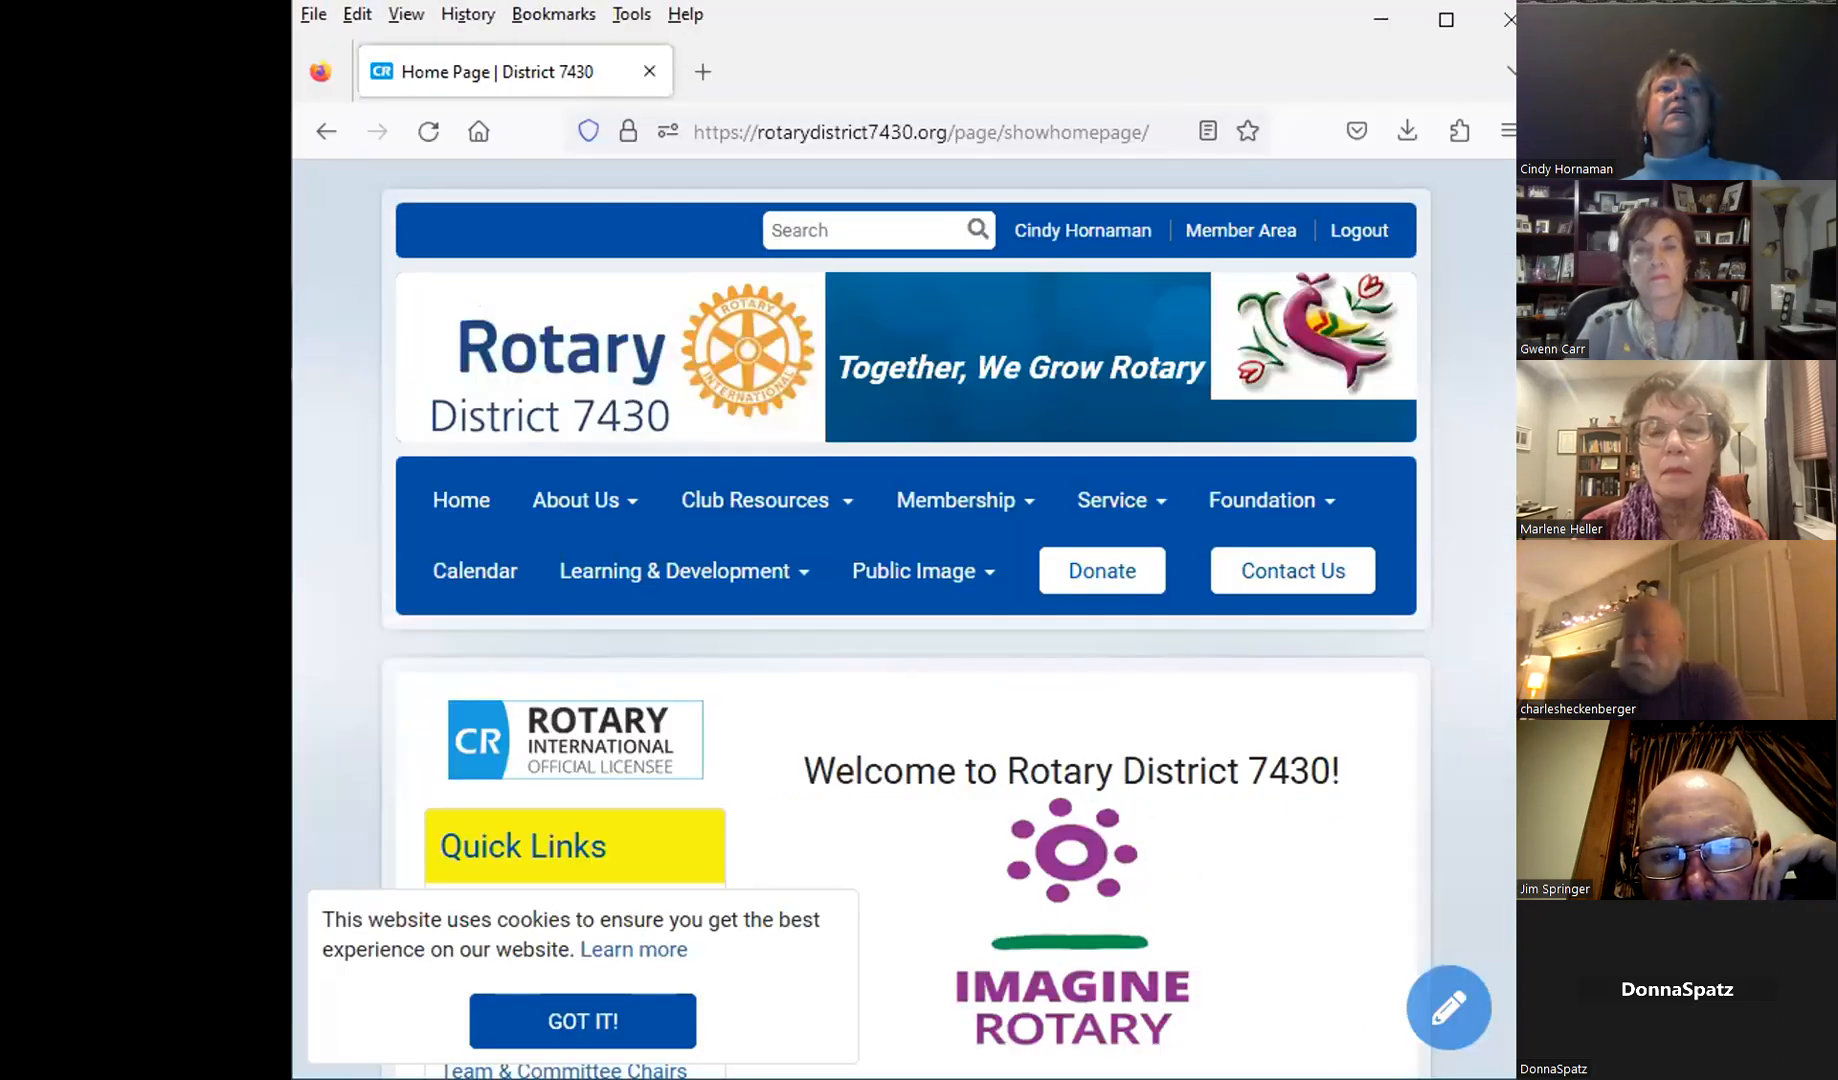
scroll(905, 620, "down", 10)
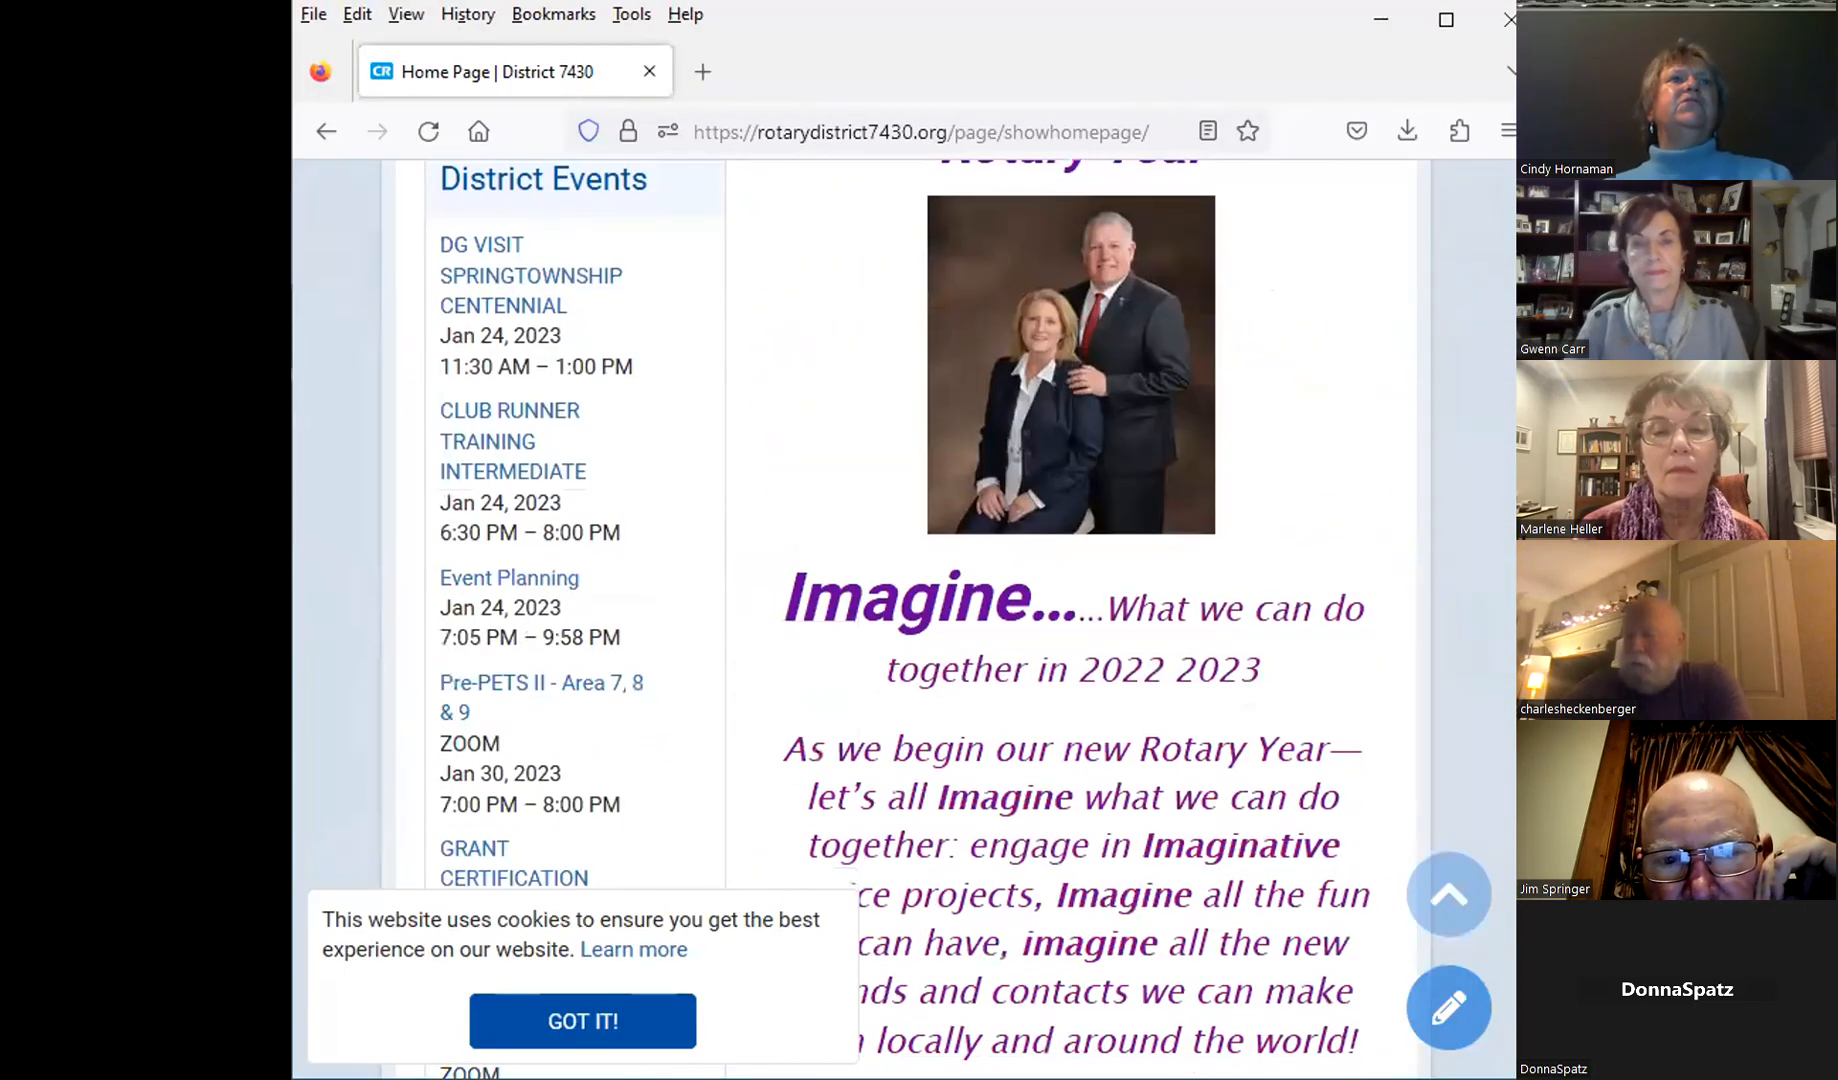
scroll(905, 620, "down", 2)
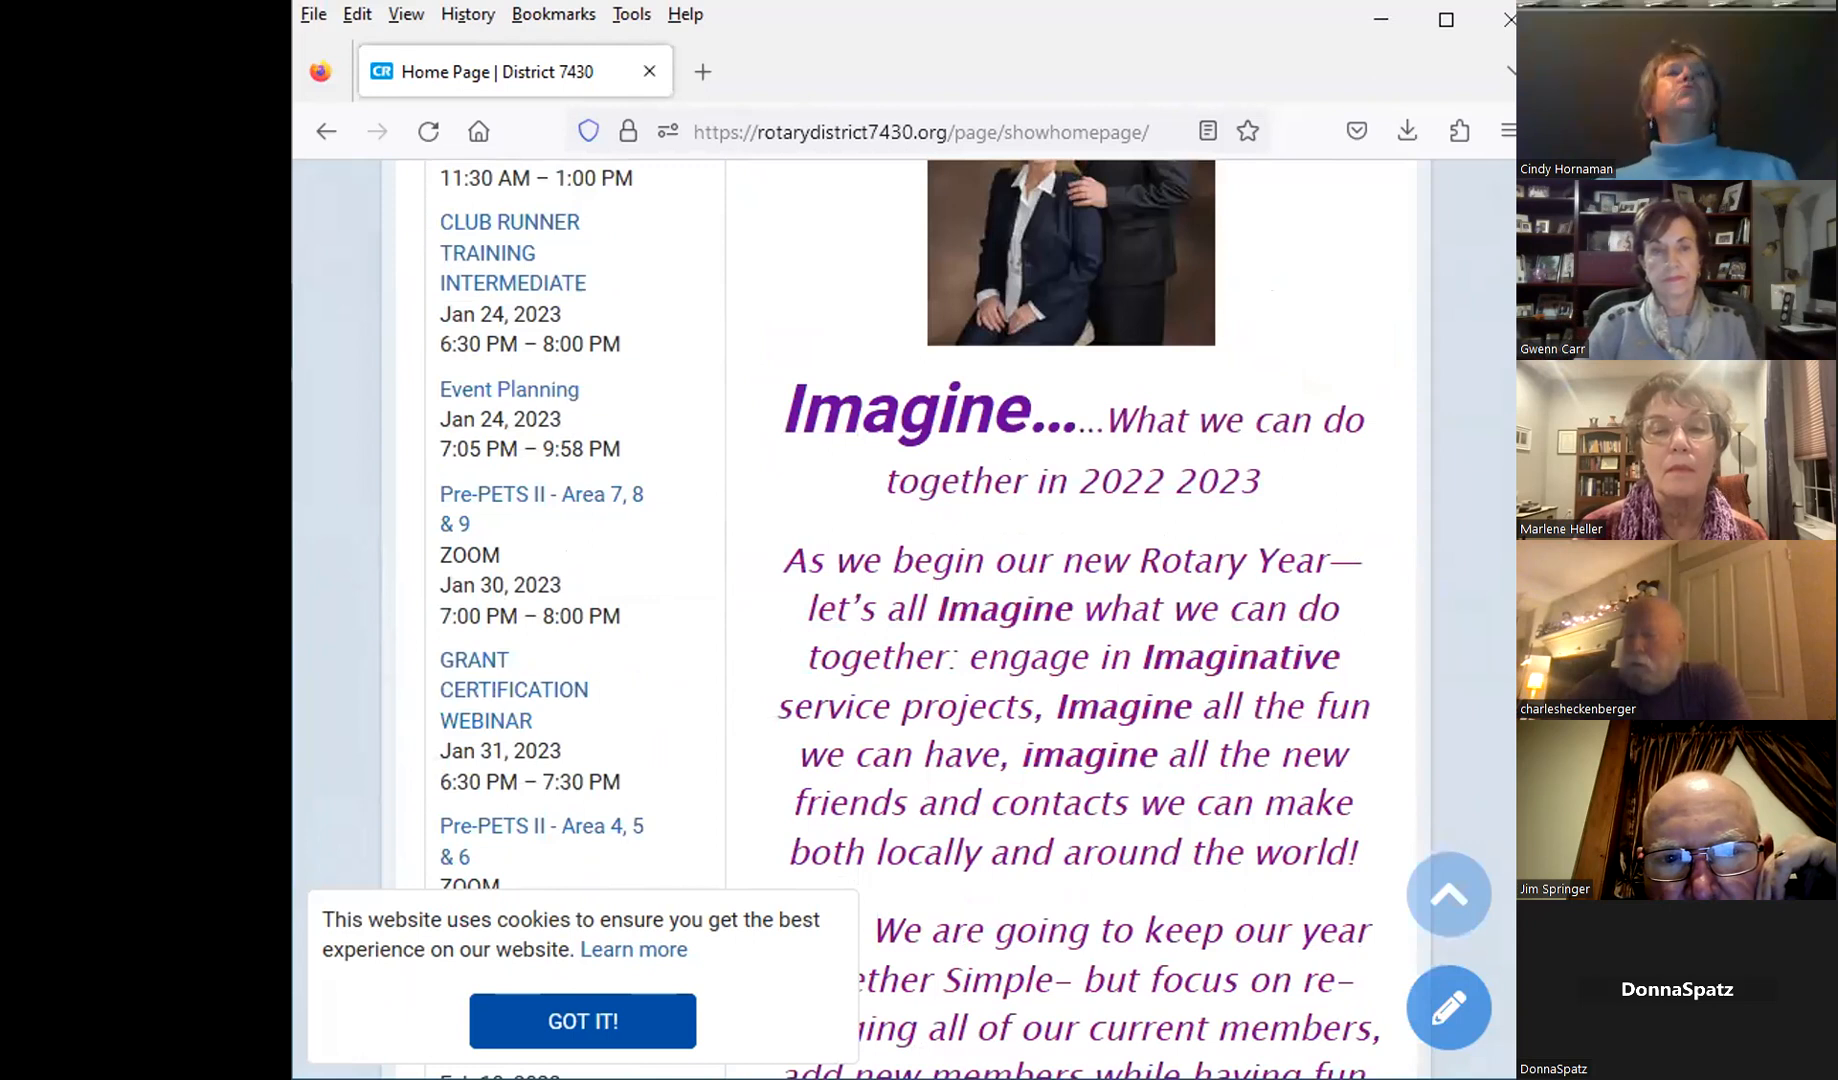
scroll(905, 620, "down", 10)
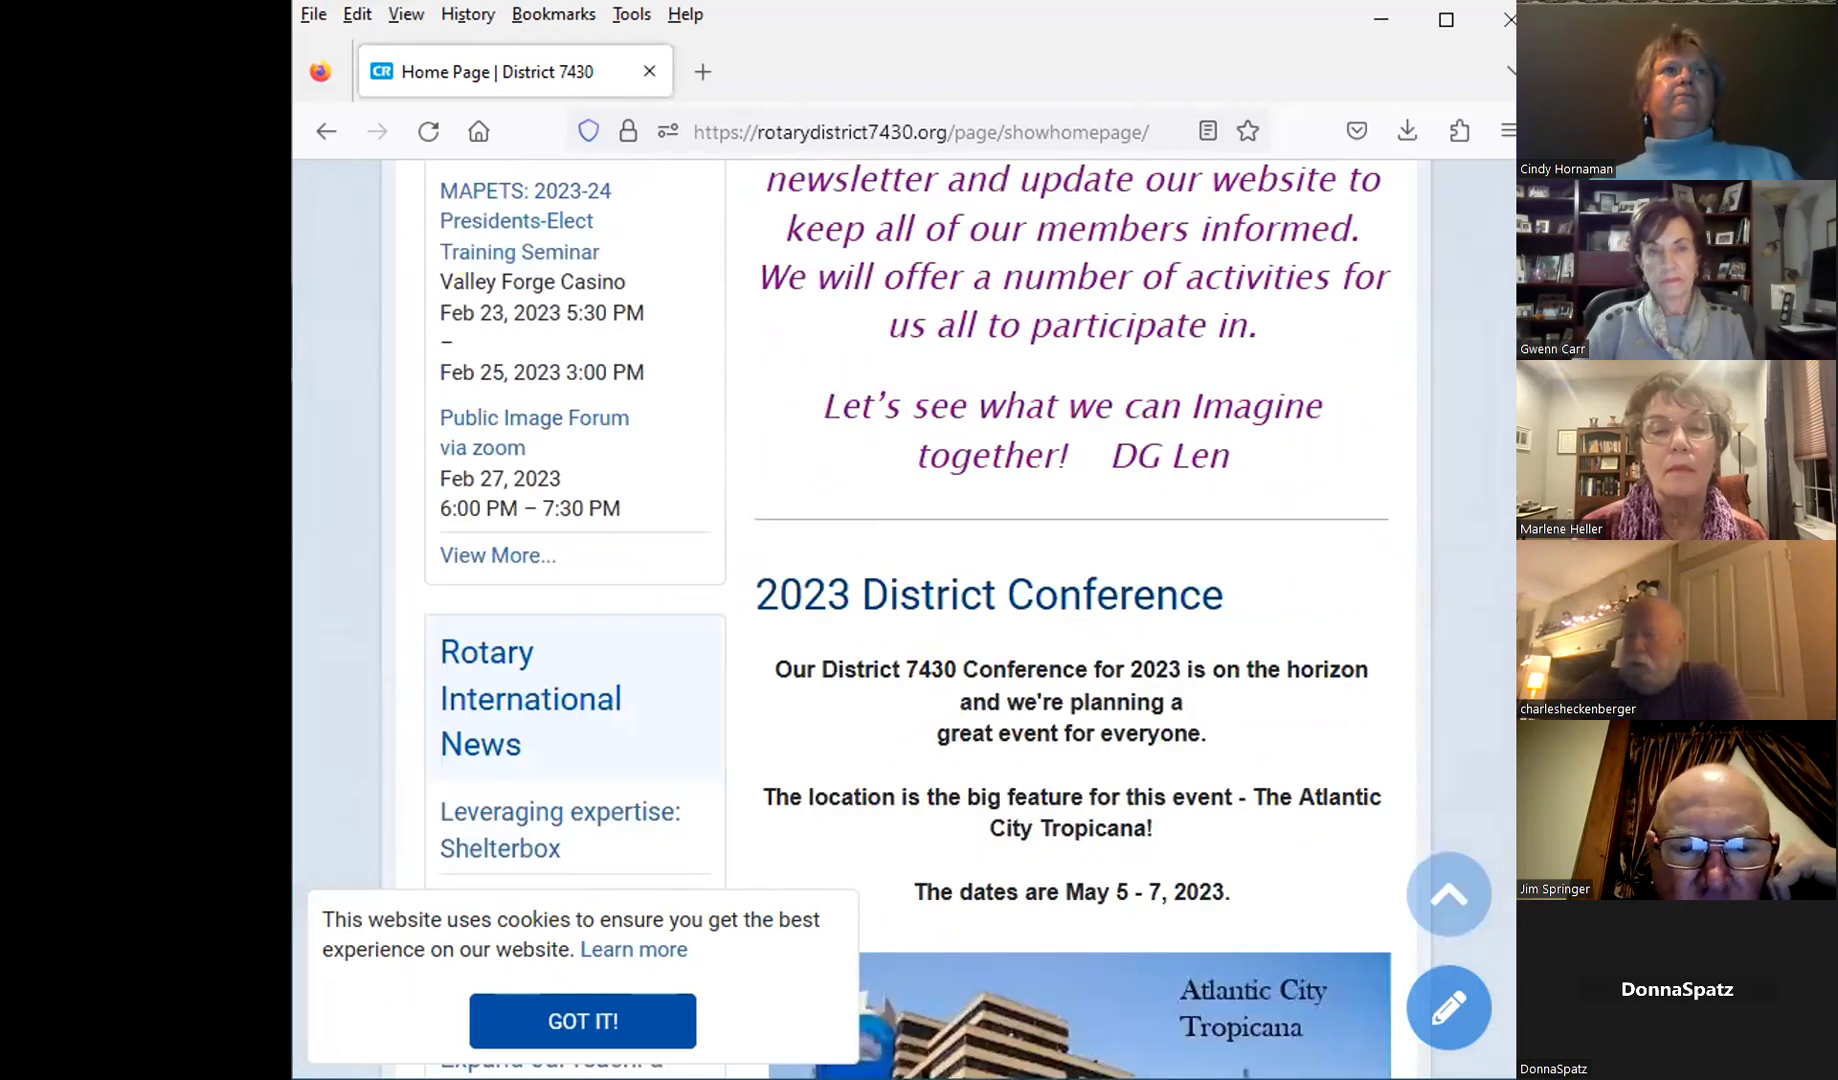
left_click(502, 555)
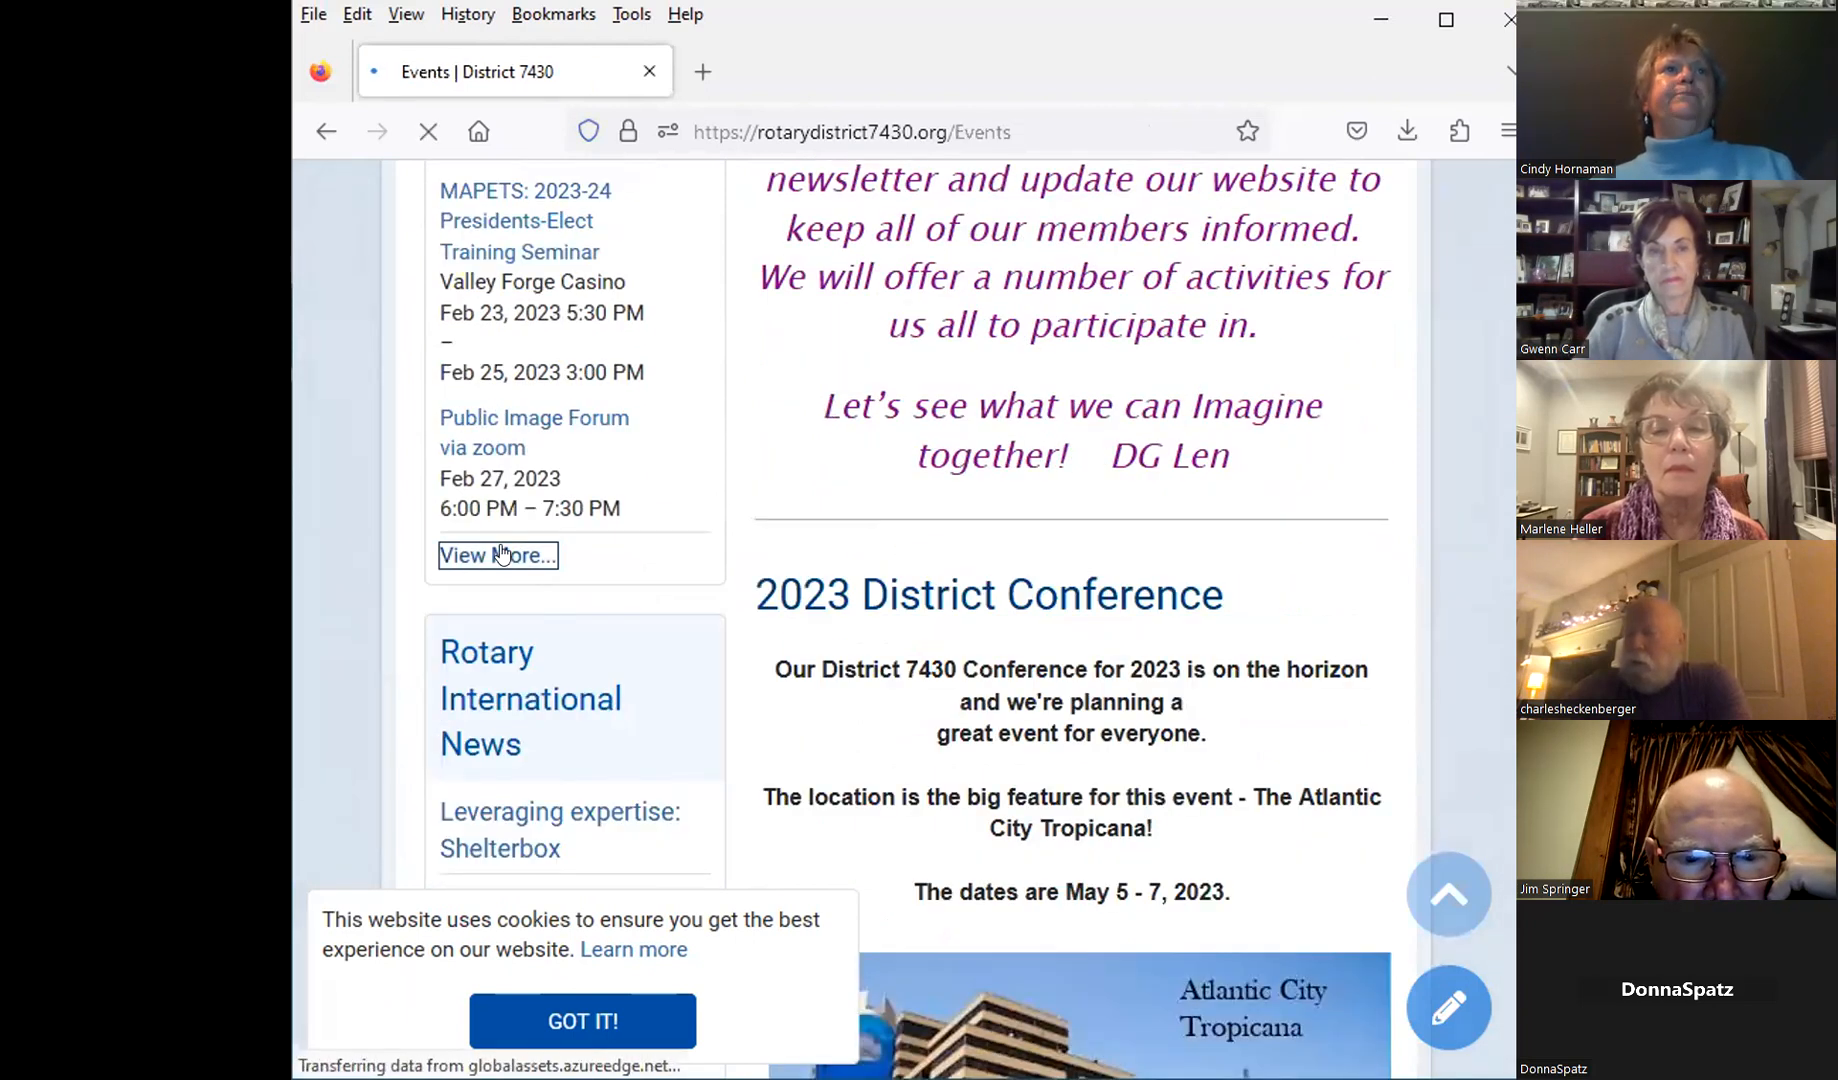
scroll(905, 620, "down", 15)
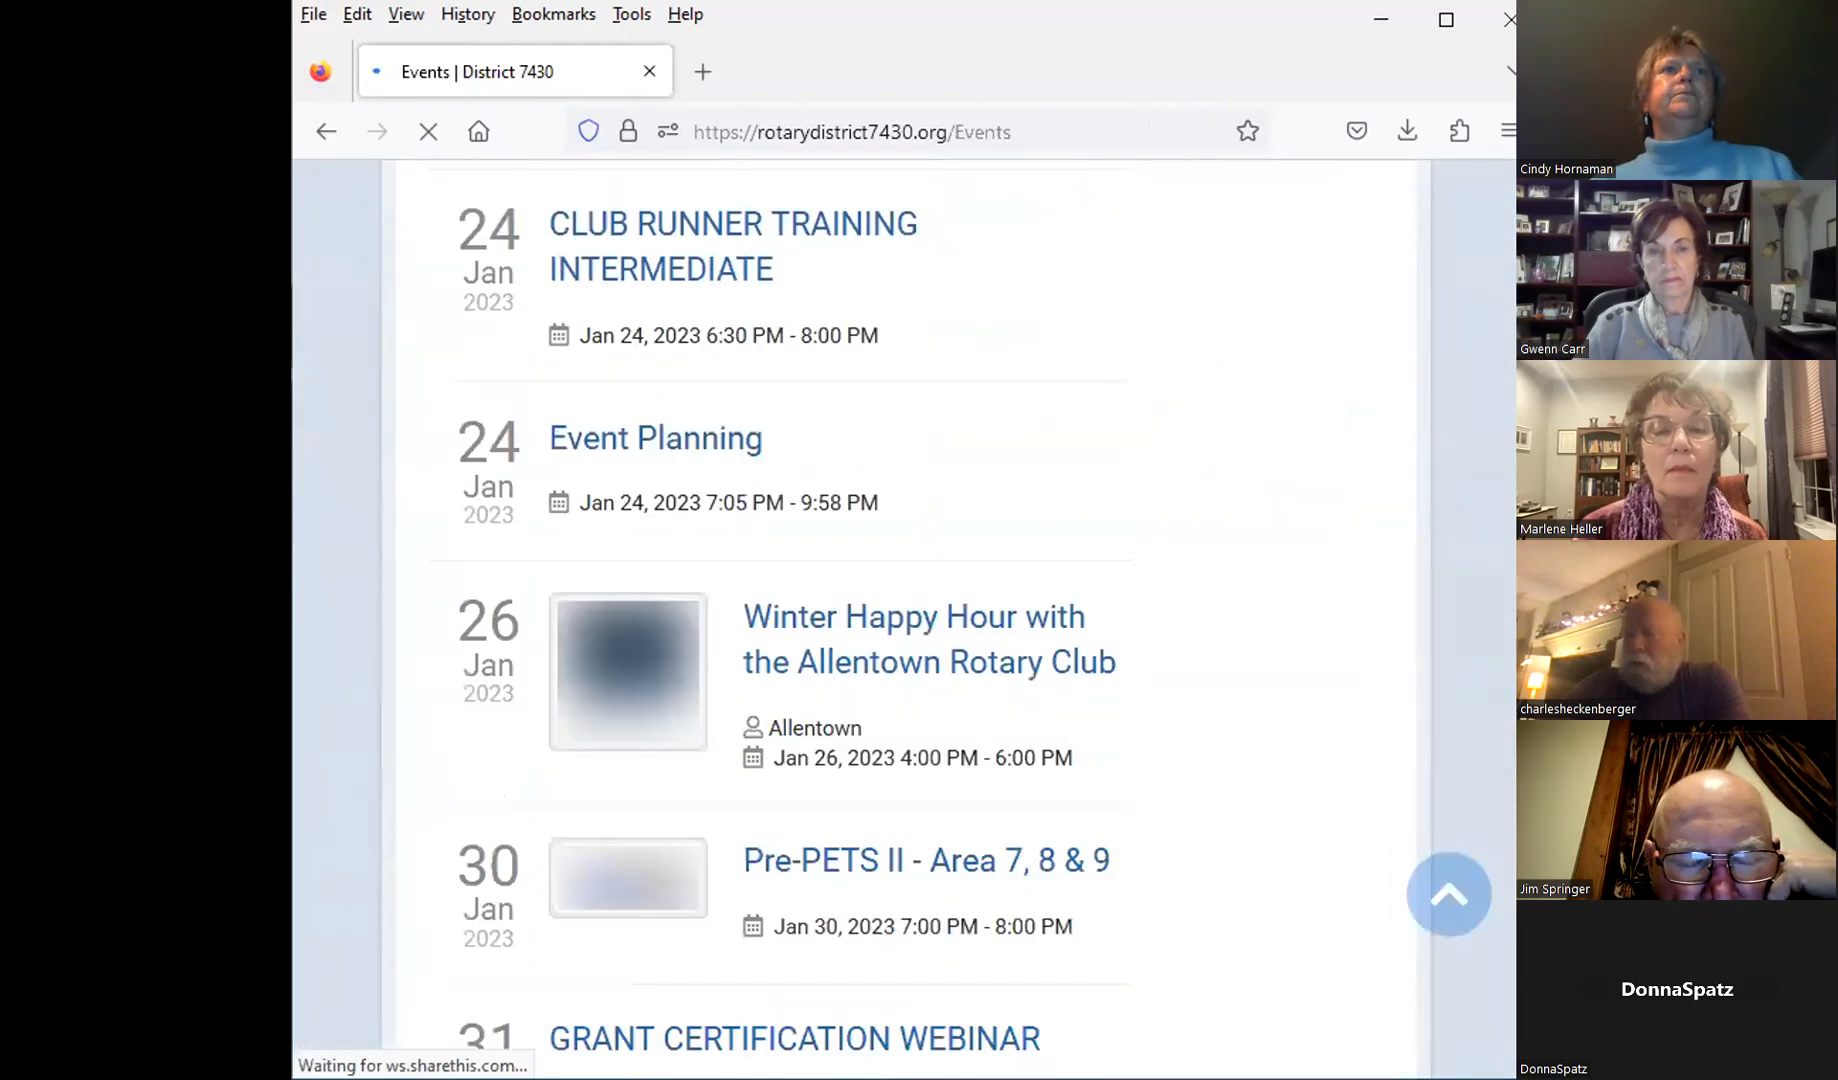
scroll(1500, 665, "down", 15)
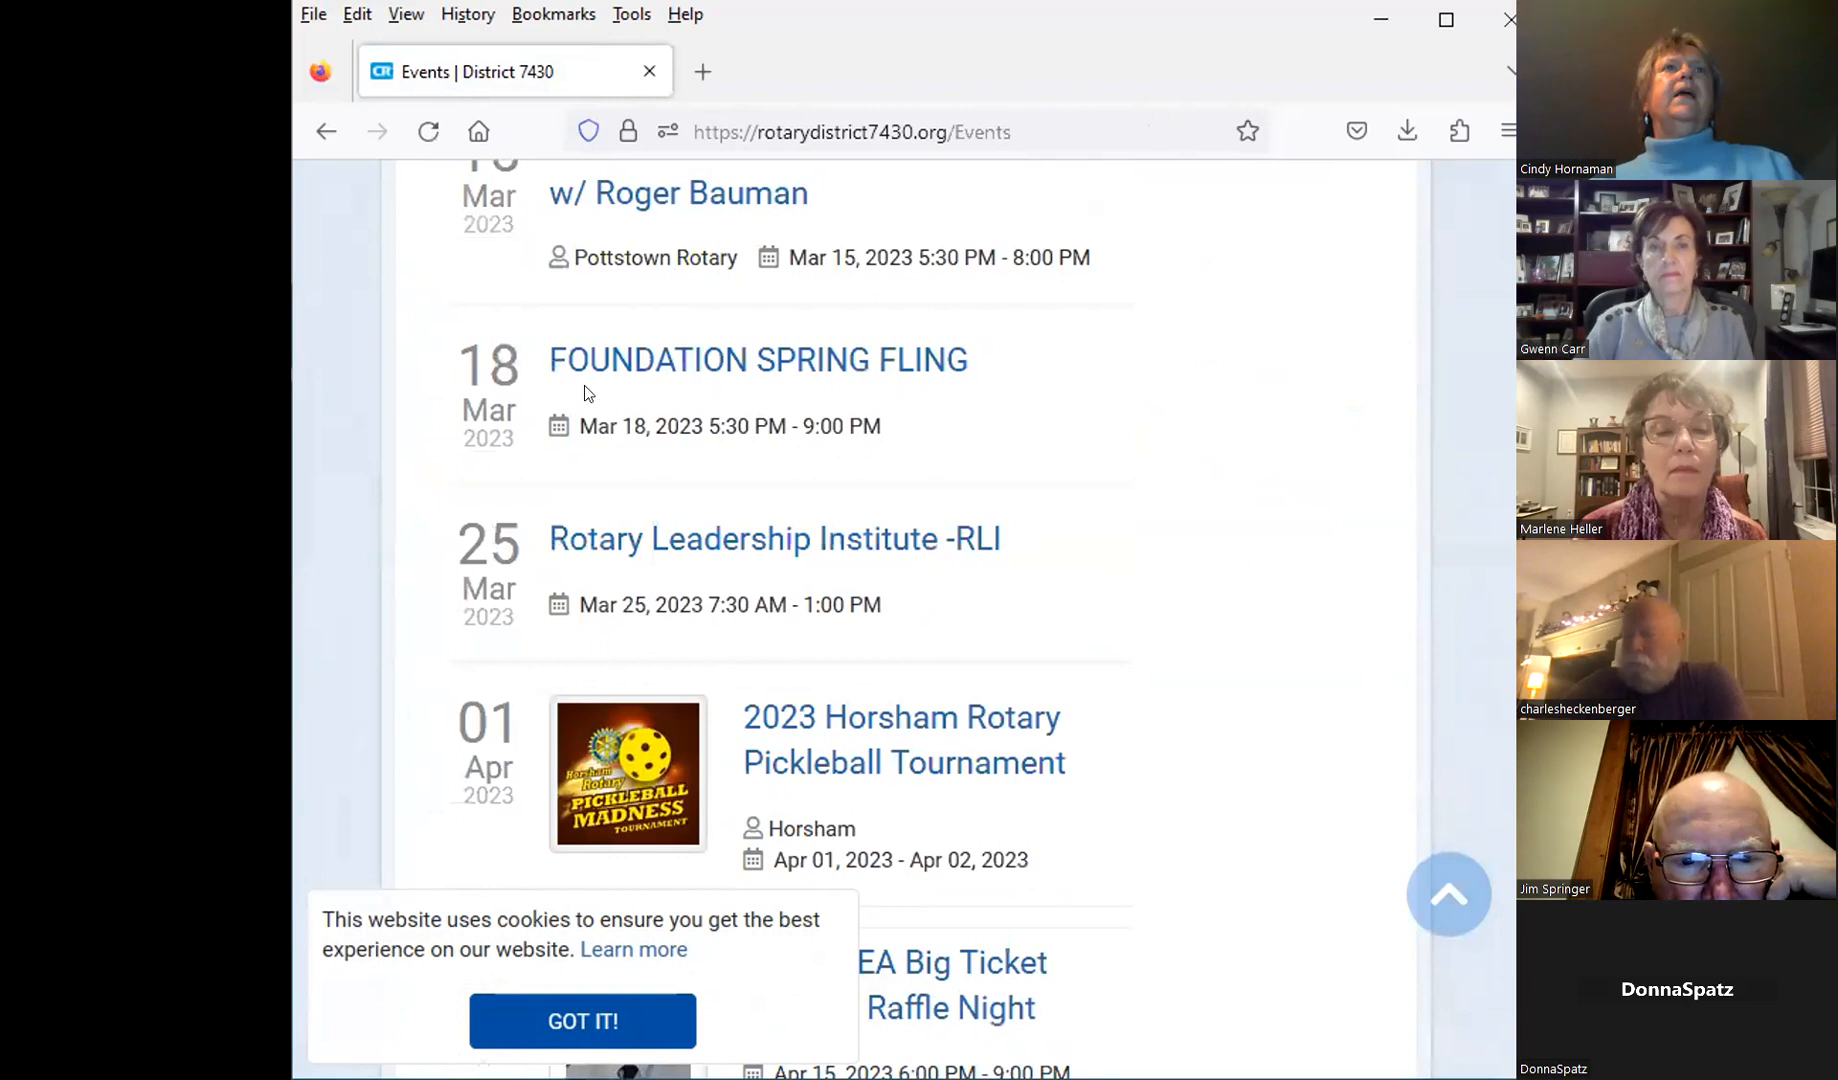
left_click(650, 352)
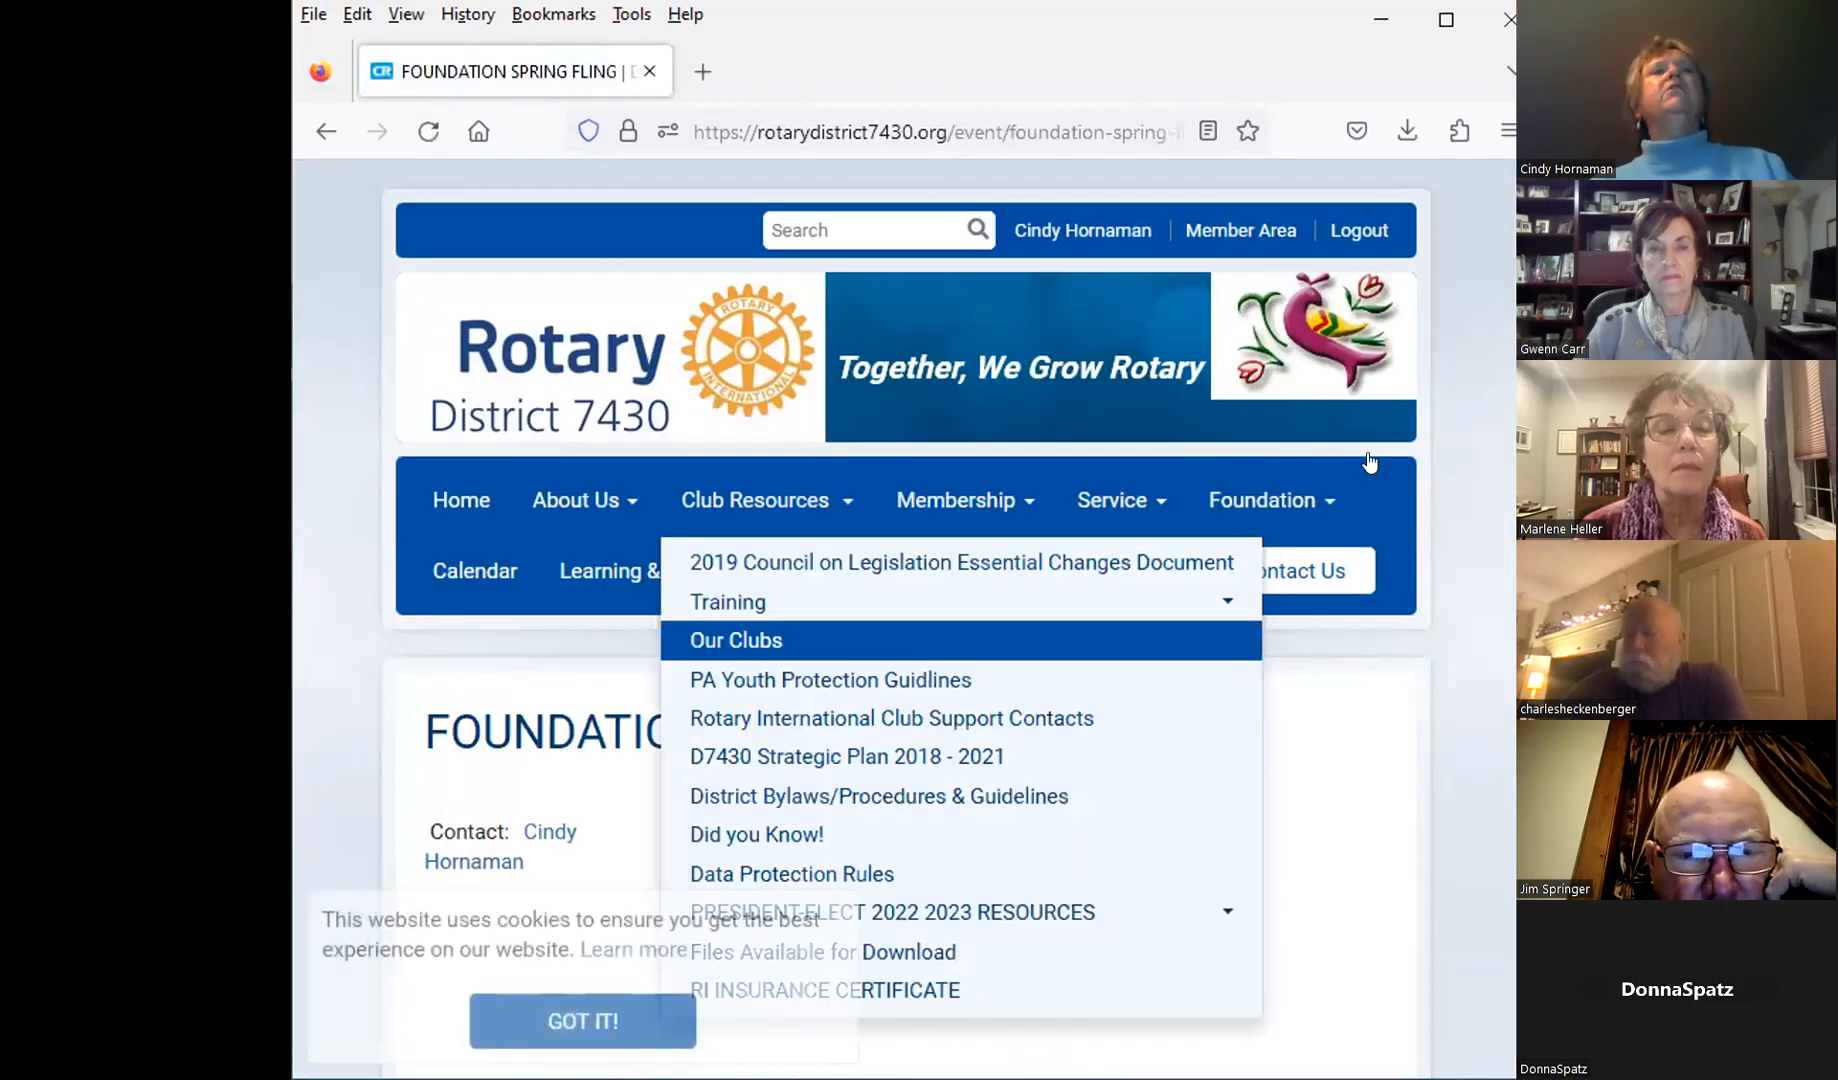
left_click(1445, 22)
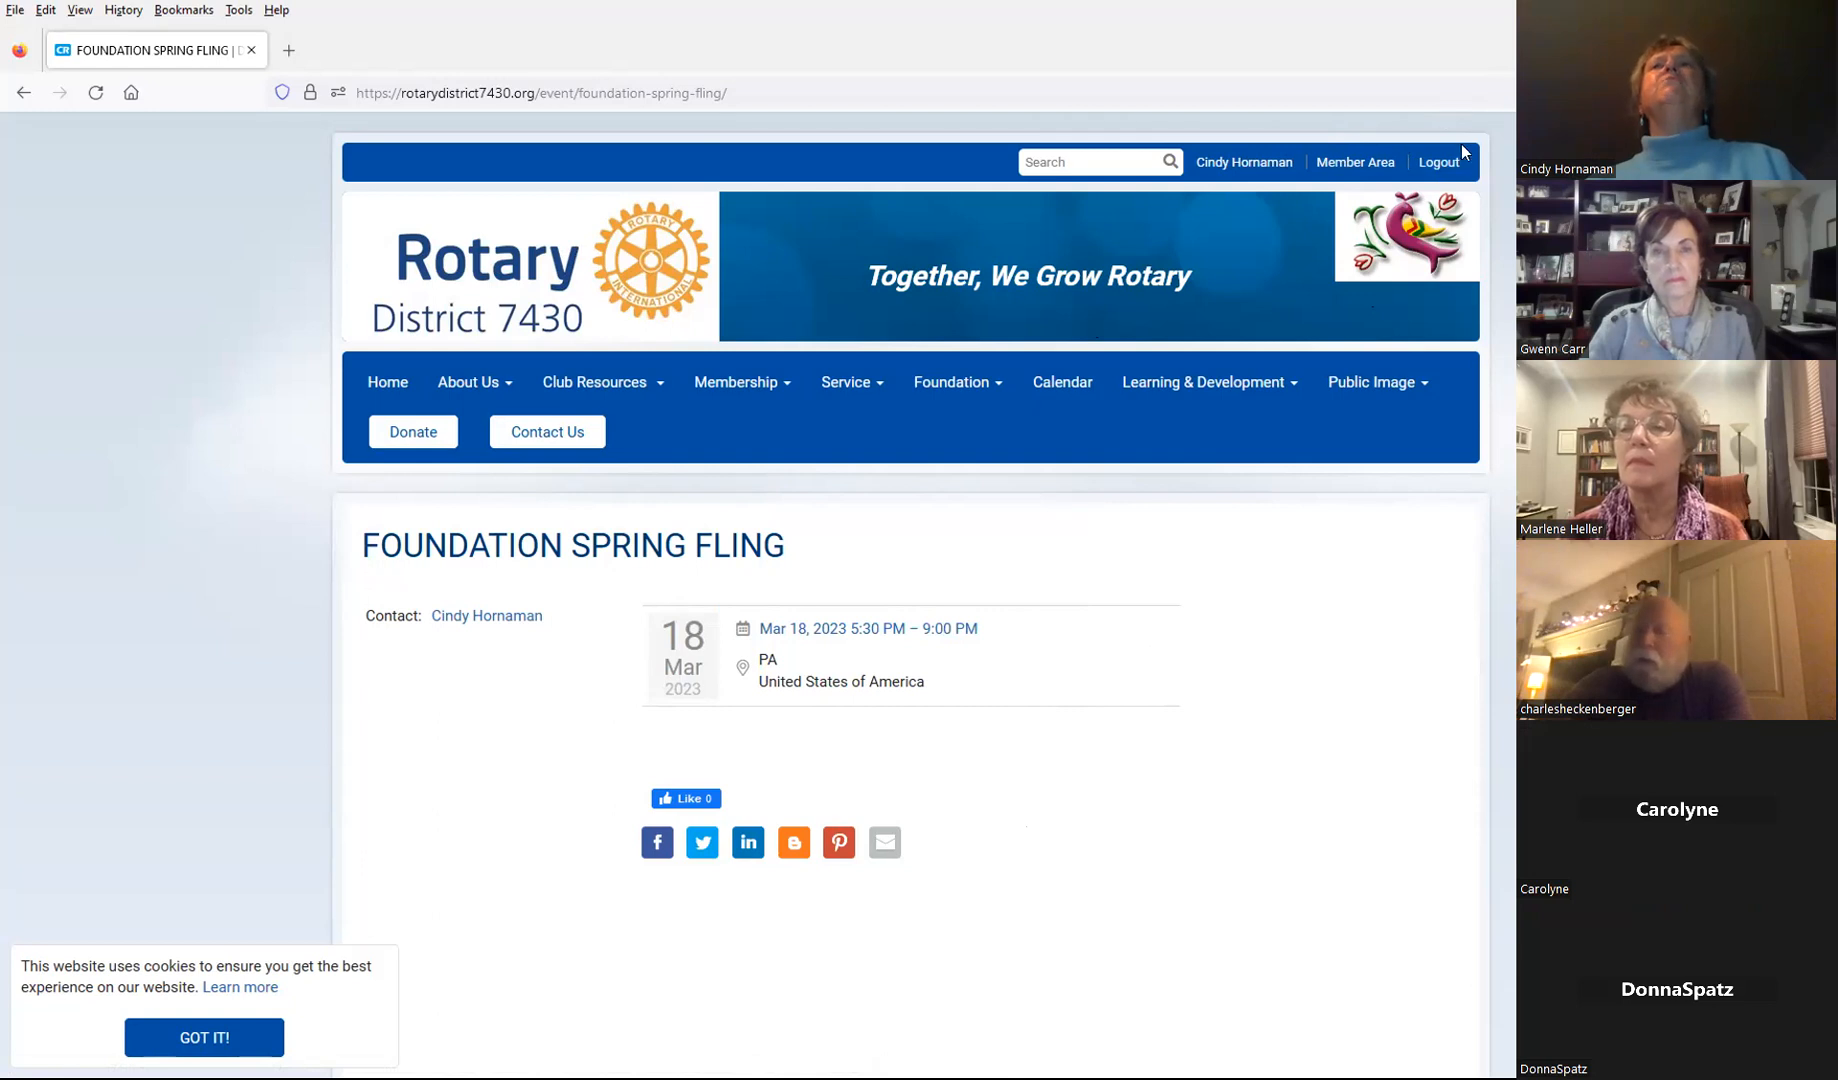
Step: Return to the member area's MyEventRunner event list and open the draft EVENT PARTY event
left_click(1337, 165)
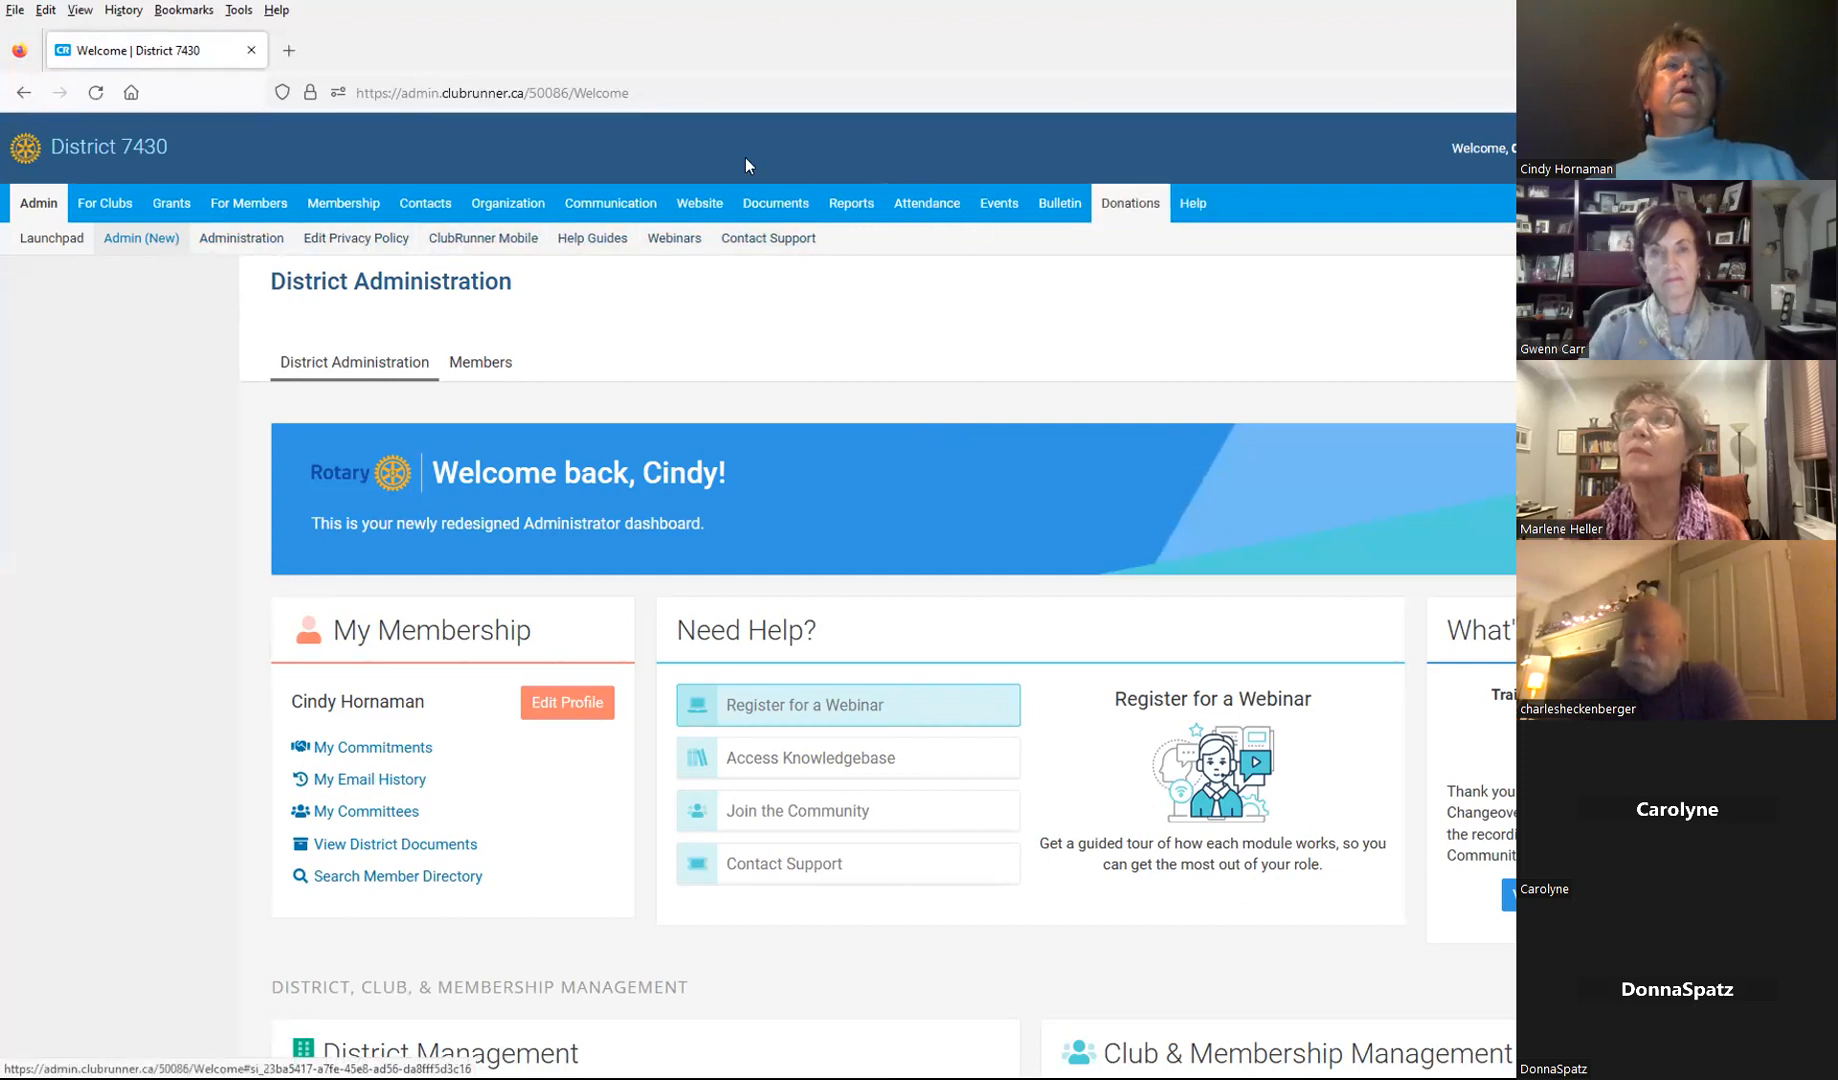
left_click(998, 203)
left_click(264, 239)
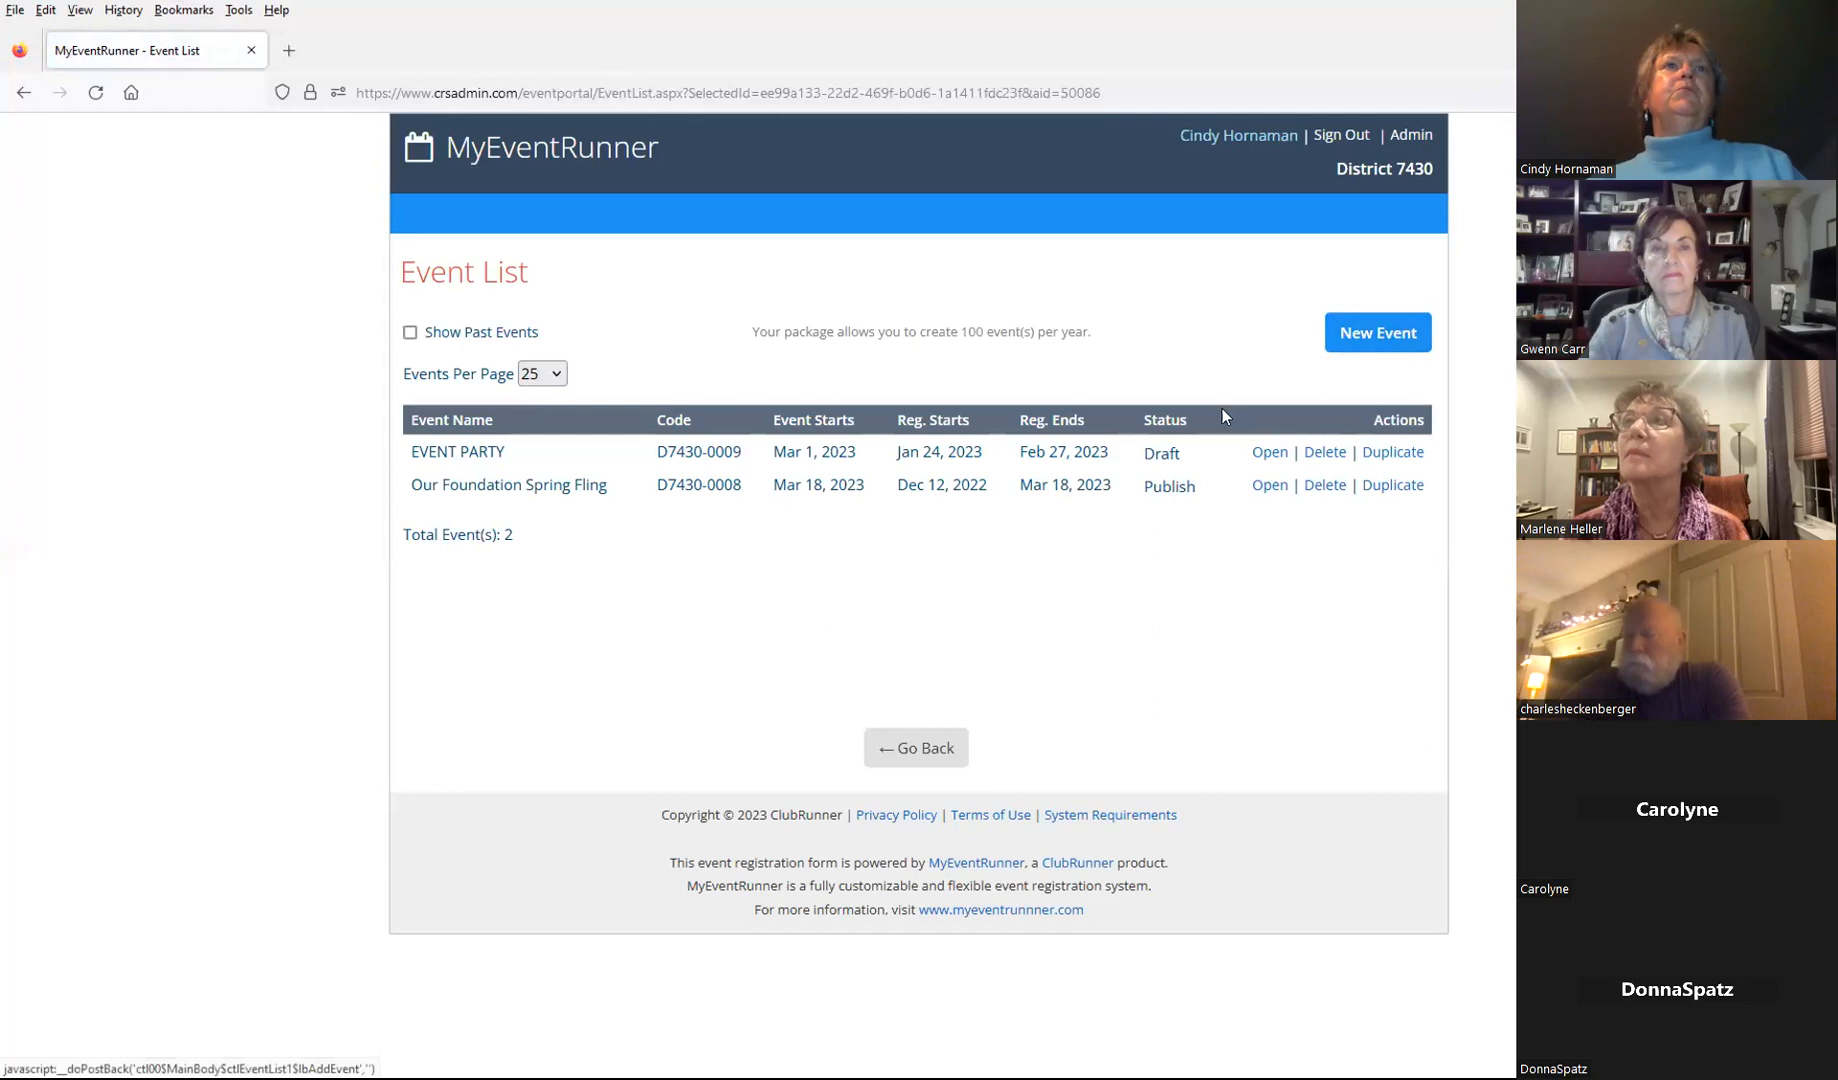
left_click(1266, 453)
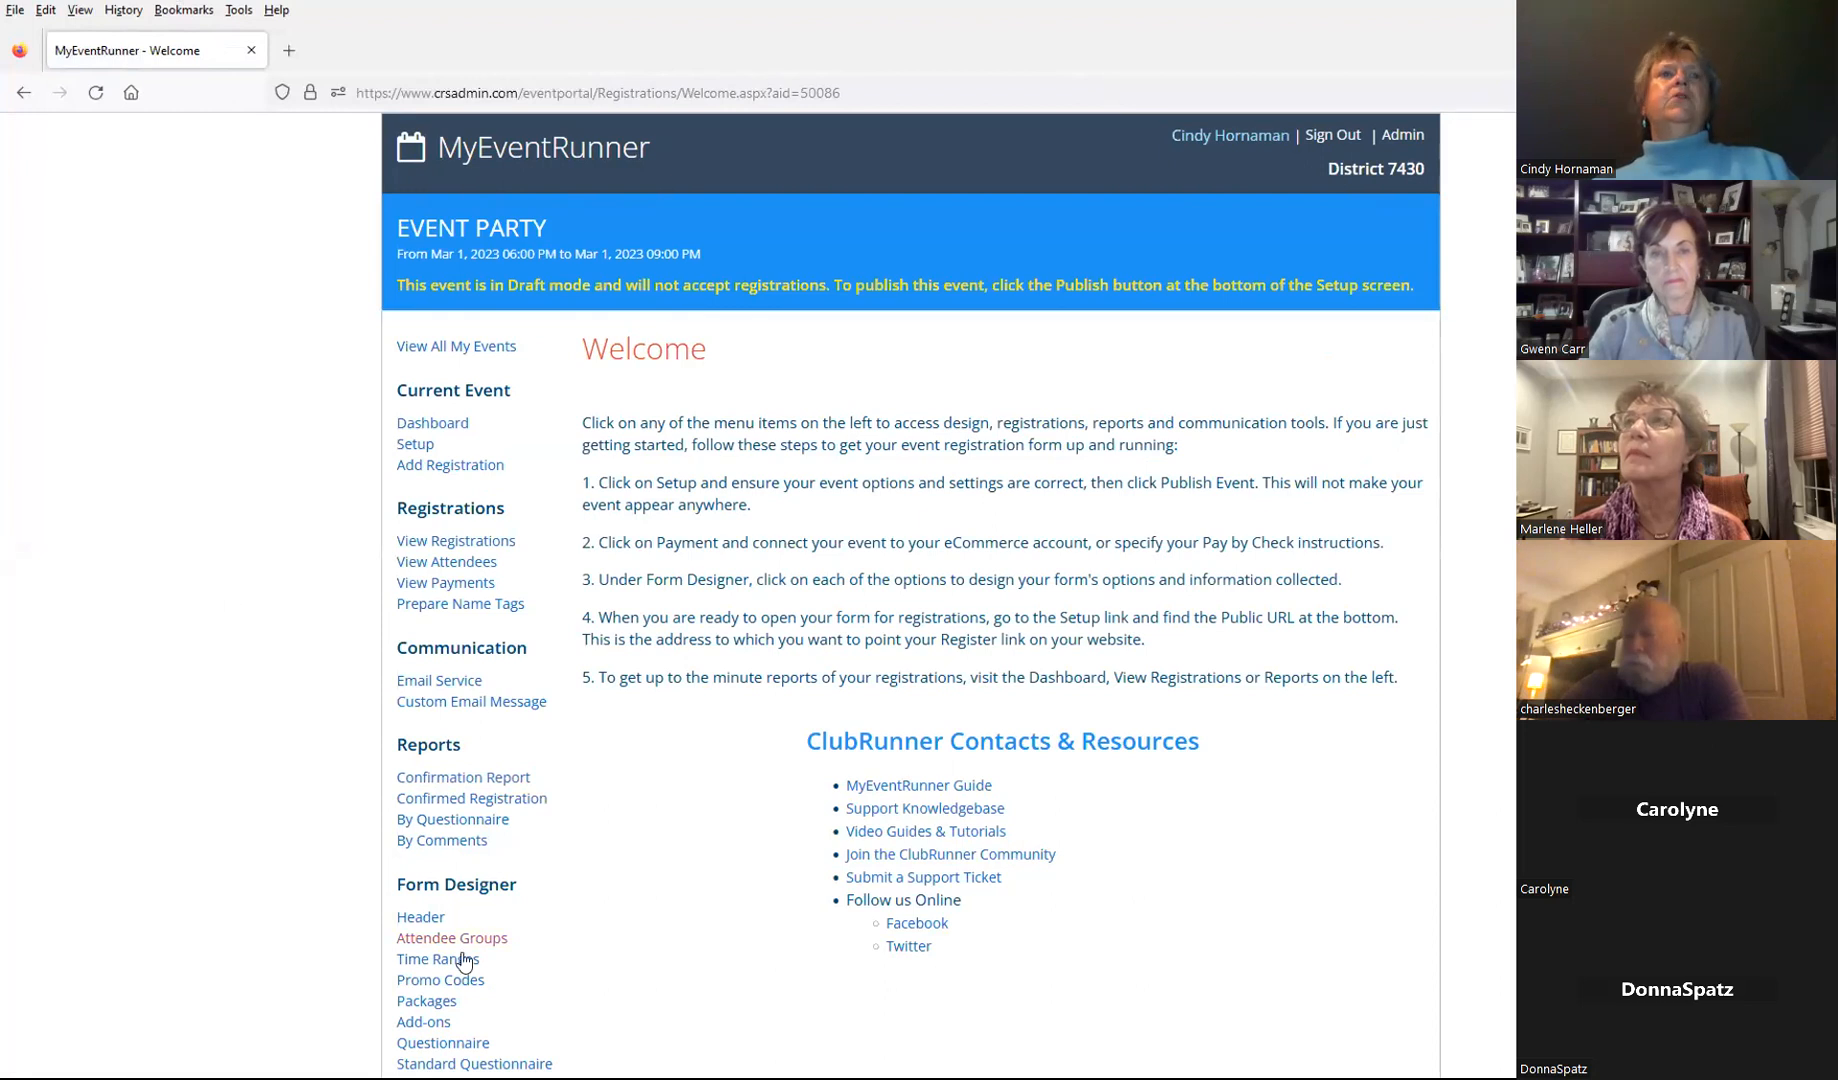
Step: Open EVENT PARTY's setup and examine its details through to the public registration URL and publishing section
left_click(416, 446)
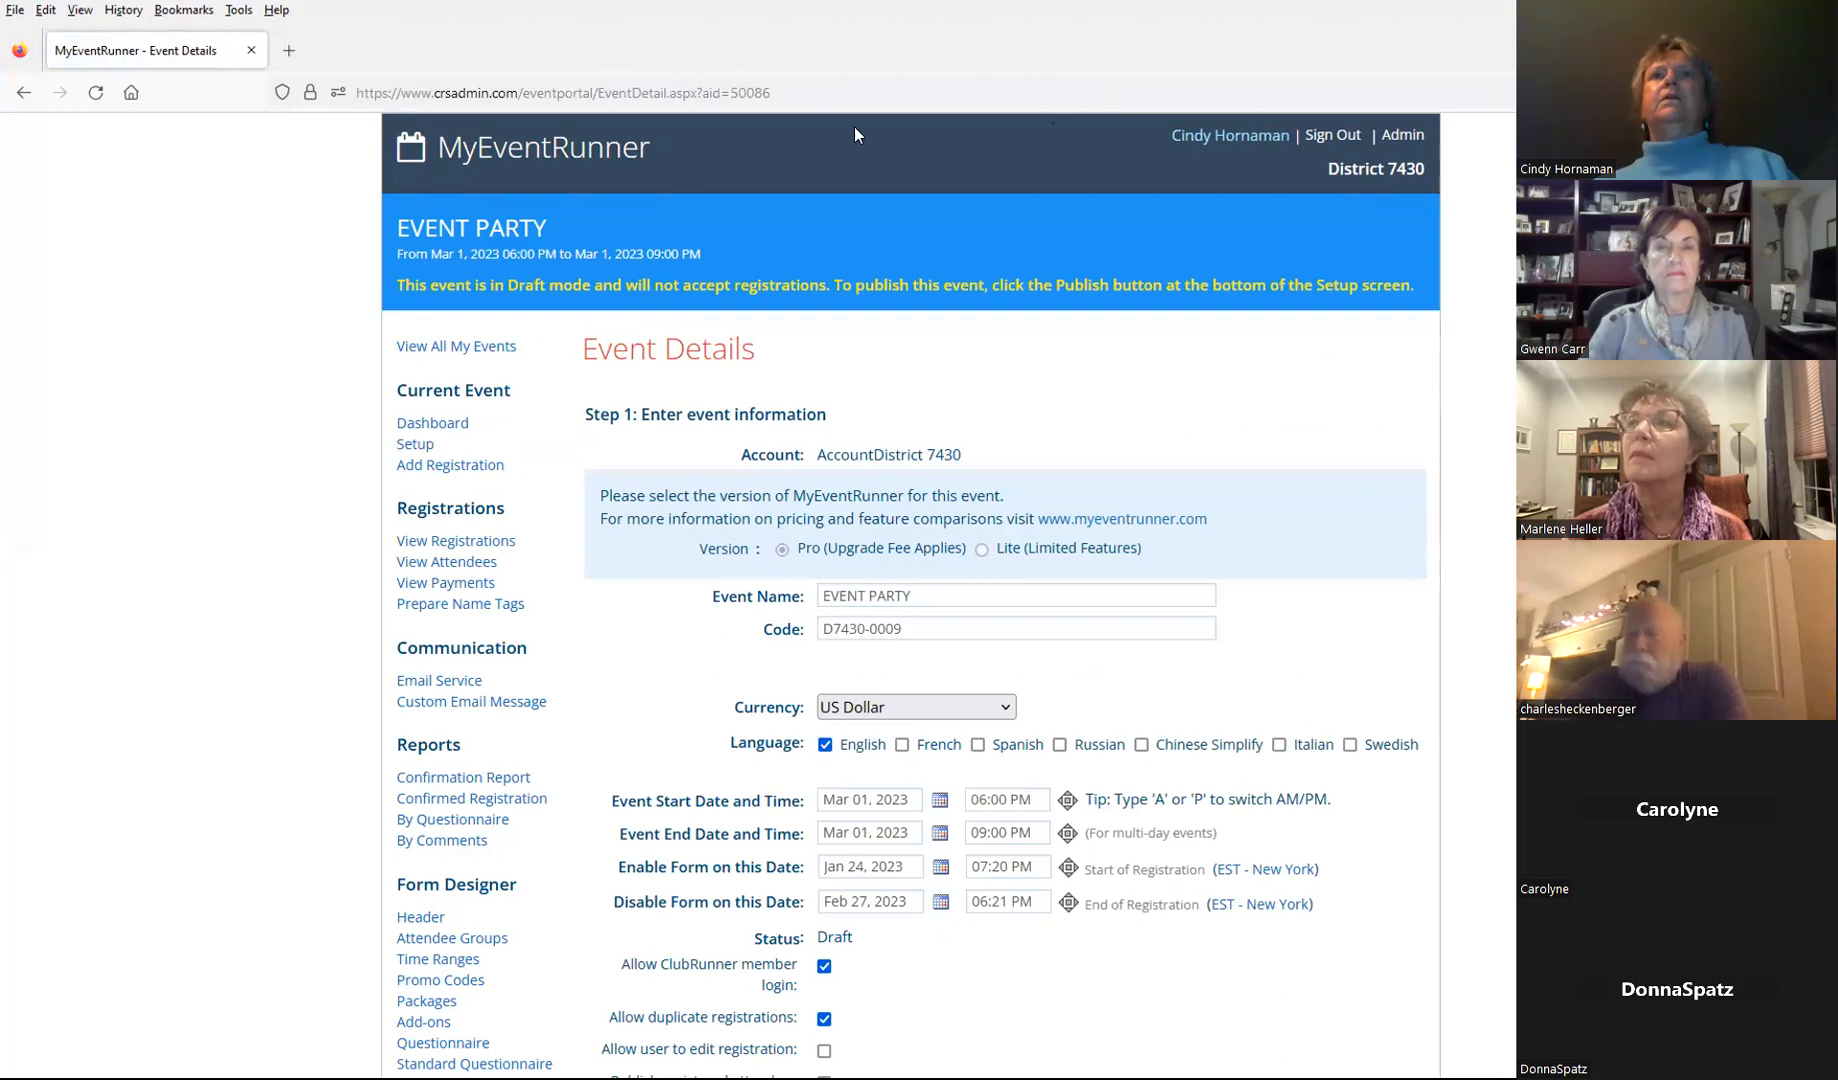
scroll(1050, 600, "down", 20)
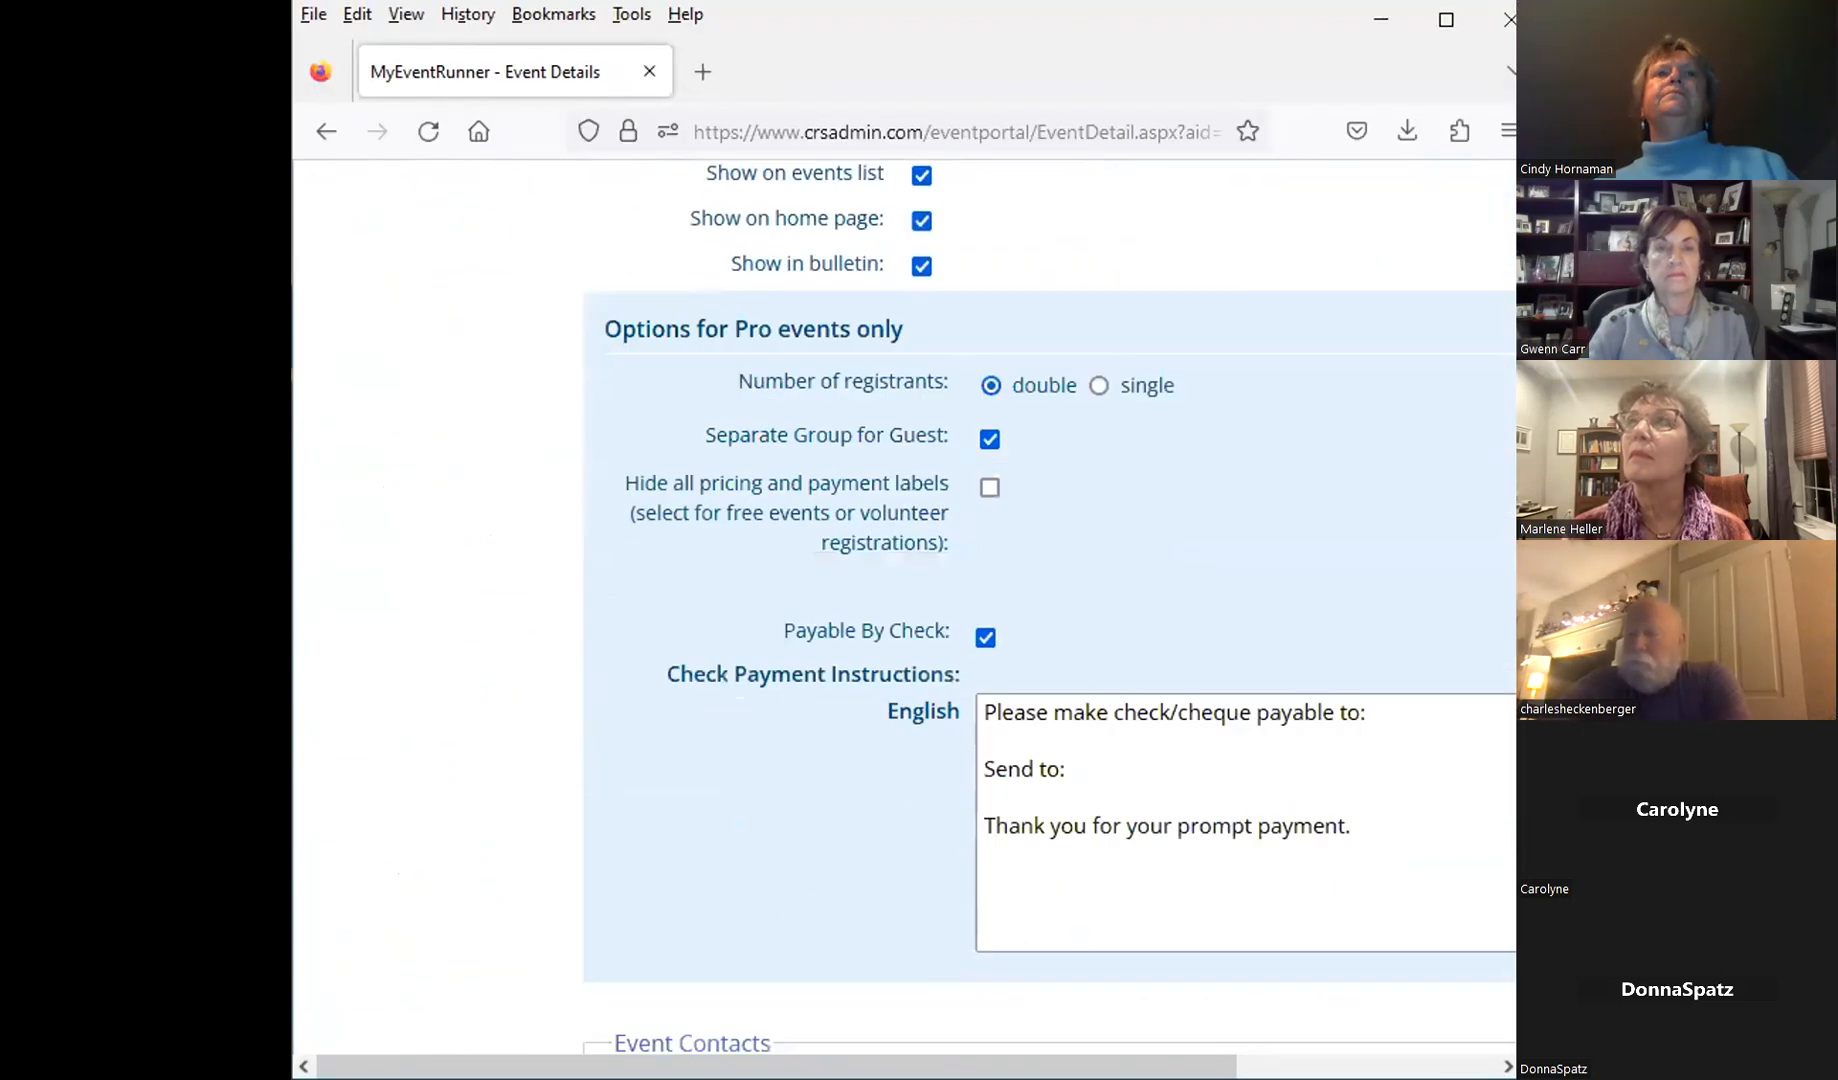
scroll(605, 515, "down", 6)
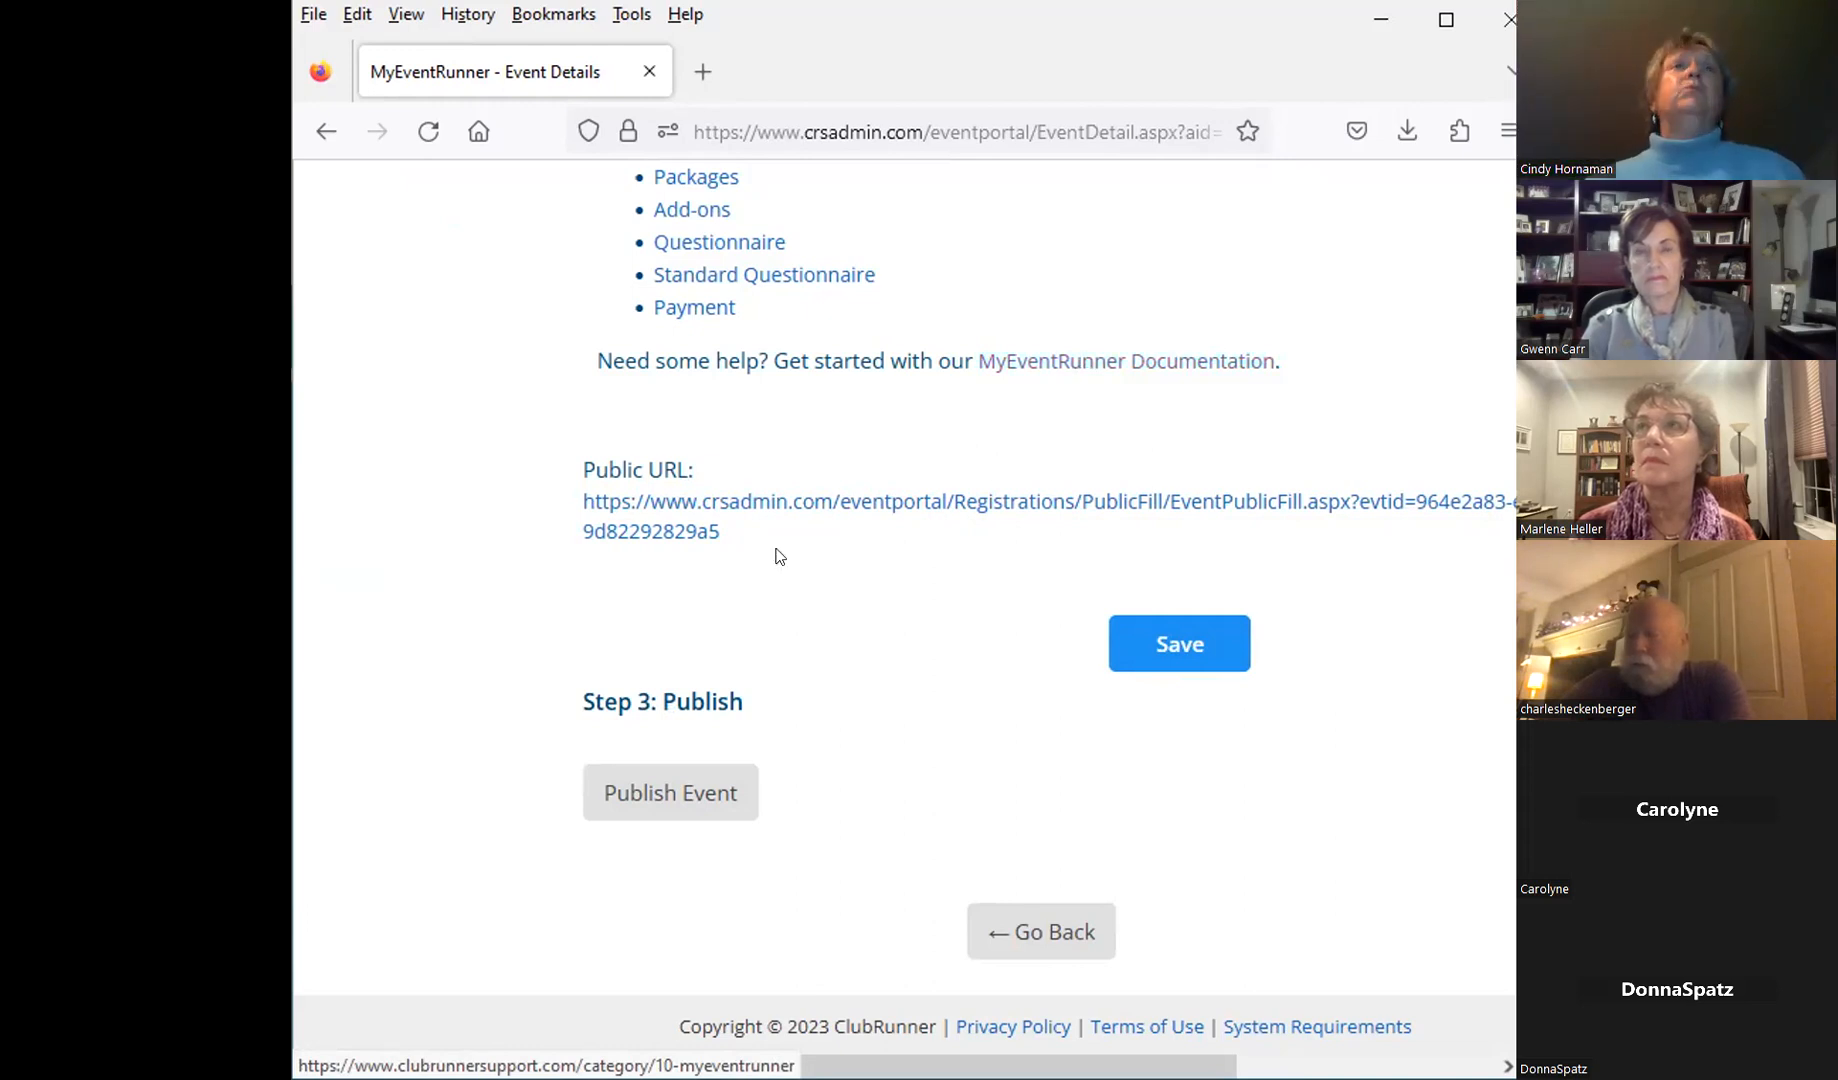
left_click(1436, 24)
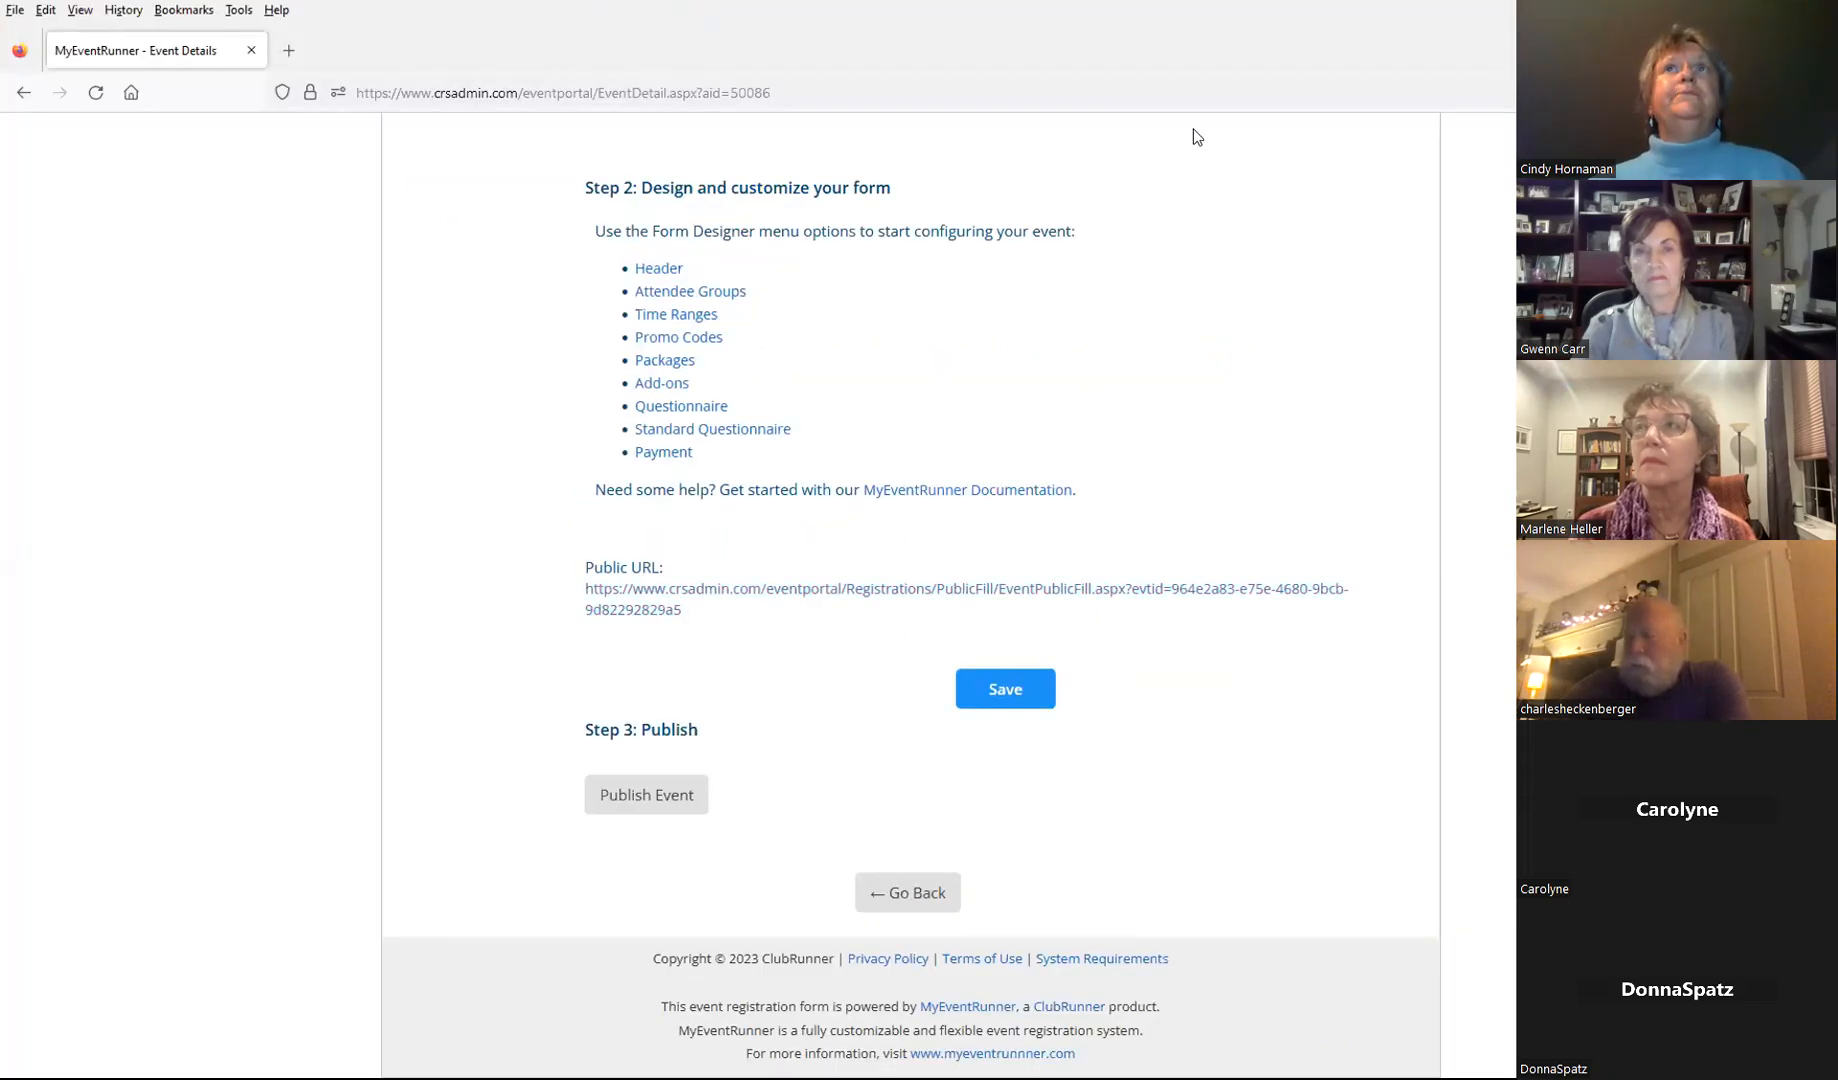